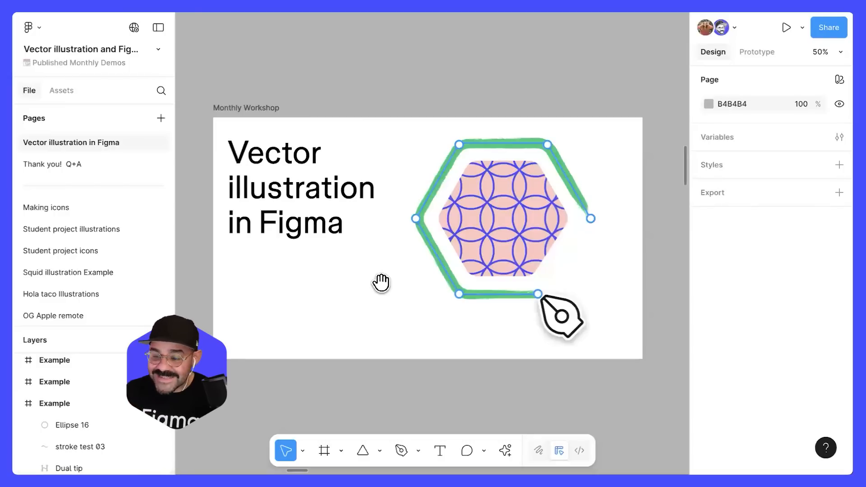
- Select the grey hexagon in the Examples frame and enlarge the layer list to show more layers
scroll(460, 344, "down", 10)
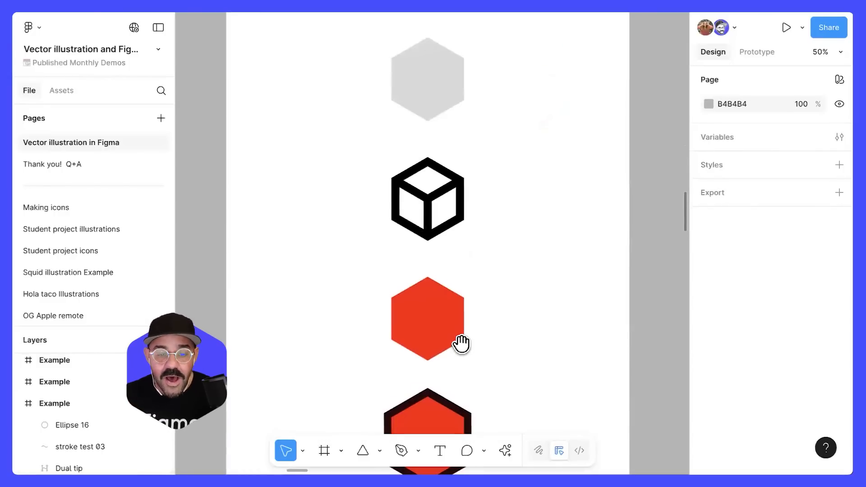
scroll(427, 131, "up", 1)
left_click(439, 111)
scroll(507, 153, "up", 2)
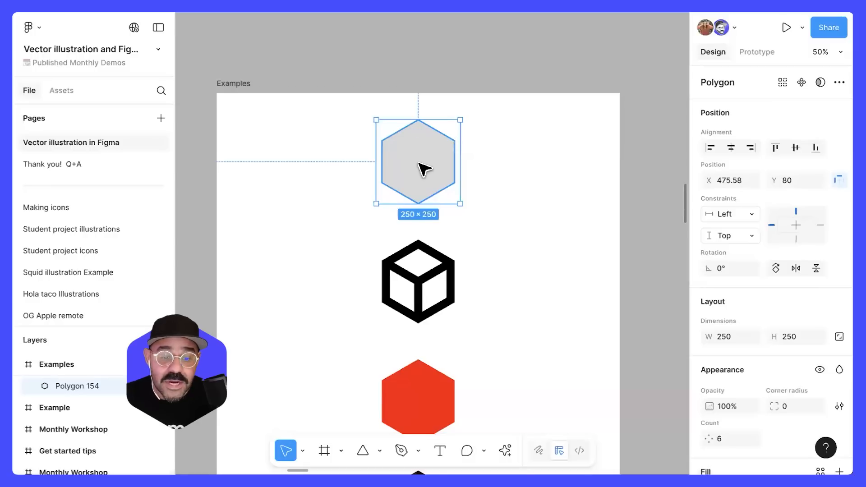
scroll(419, 169, "up", 2)
scroll(419, 169, "up", 1)
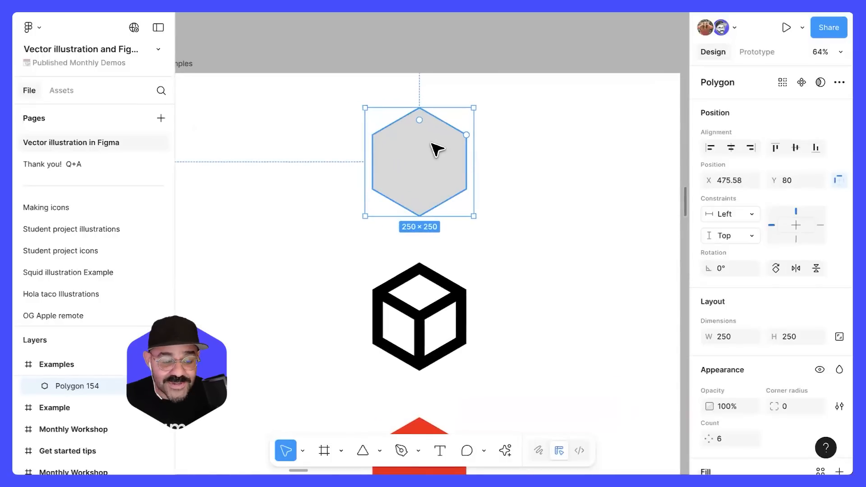
scroll(477, 133, "down", 2)
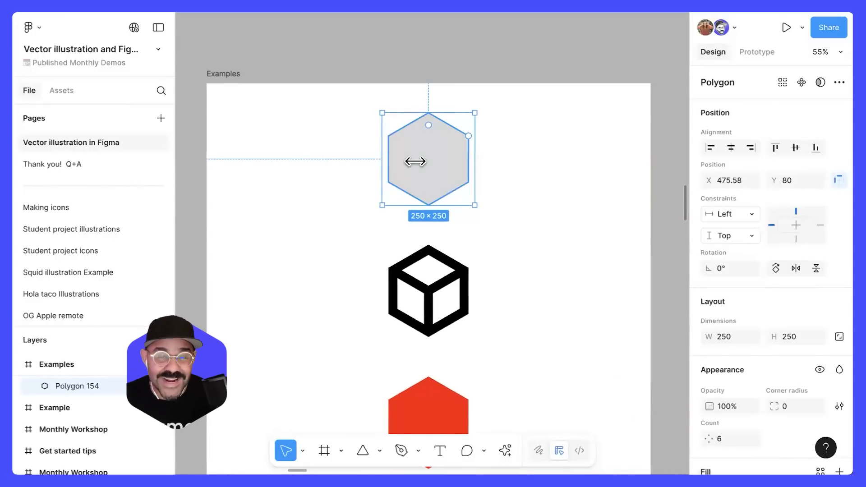
left_click_drag(93, 326, 45, 250)
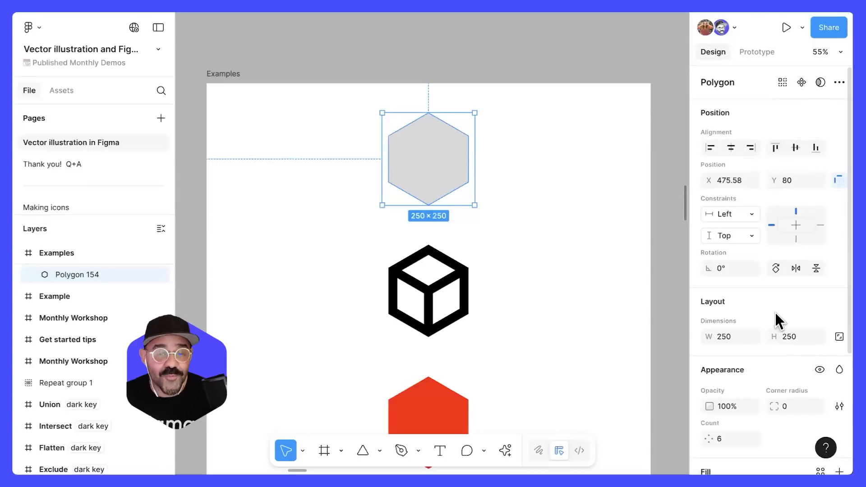
scroll(766, 267, "down", 1)
scroll(767, 250, "up", 1)
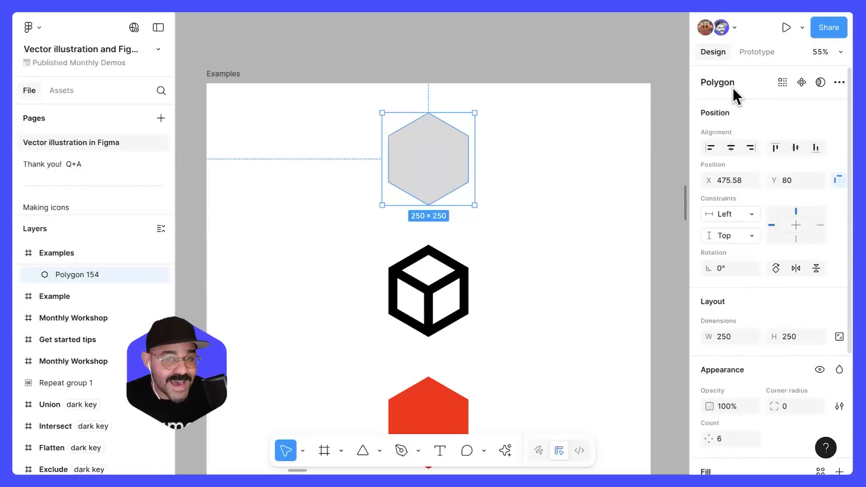
- Move the grey hexagon slightly down in the Examples frame to X 476, Y 98, keeping its six sides
left_click_drag(379, 170, 421, 161)
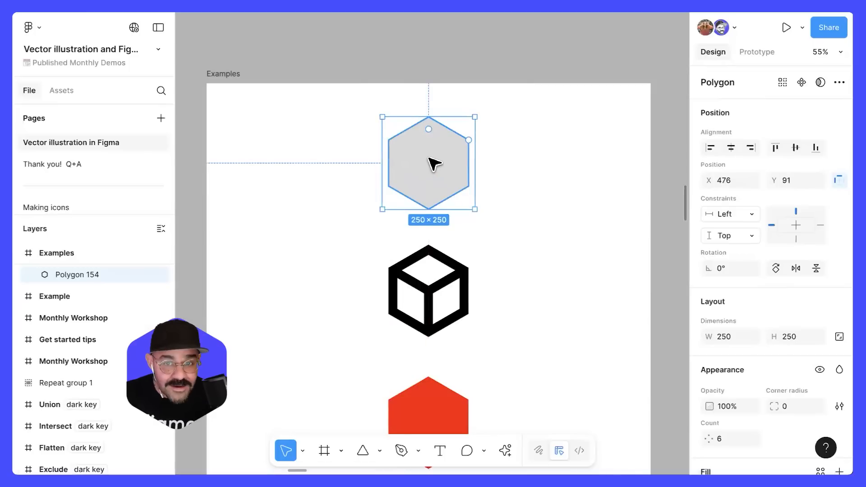
left_click_drag(470, 143, 429, 129)
left_click_drag(472, 150, 496, 147)
left_click(510, 156)
left_click(447, 181)
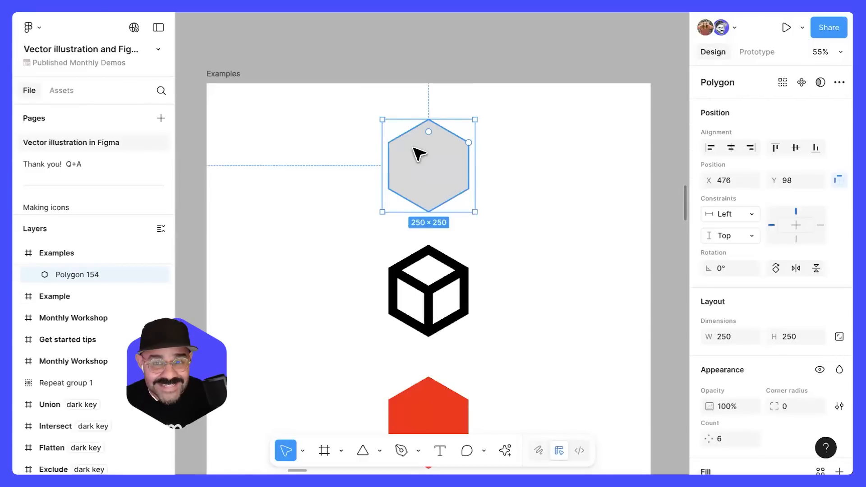
- Try to reshape the black cube outline by moving its upper-left and top corner points
scroll(519, 226, "down", 3)
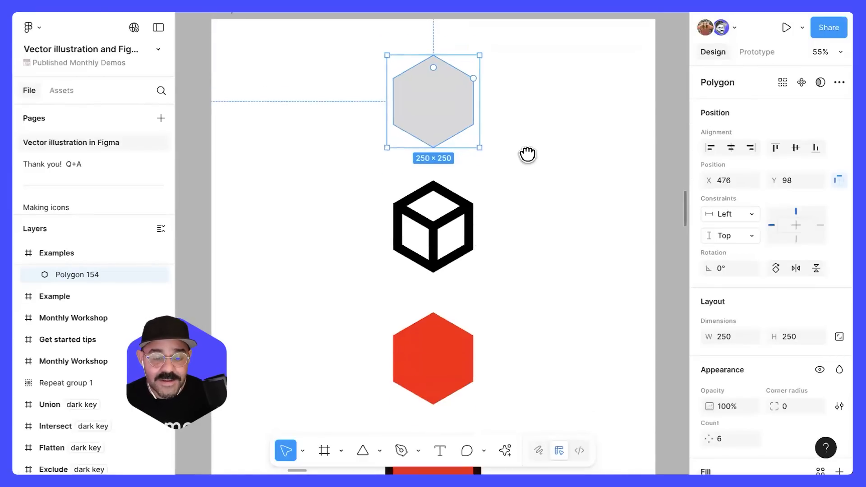
left_click(442, 207)
double_click(442, 206)
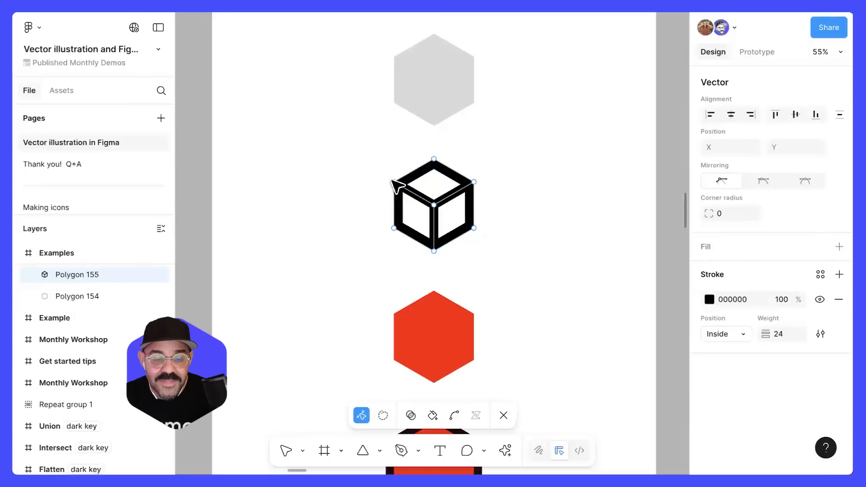
left_click_drag(394, 182, 384, 178)
key("ctrl+z")
mouse_move(436, 164)
left_mouse_down()
mouse_move(450, 154)
mouse_move(440, 161)
left_mouse_up()
key("ctrl+z")
key("ctrl+z")
- Turn the grey hexagon into a pentagon by setting its side count to 5
left_click(446, 95)
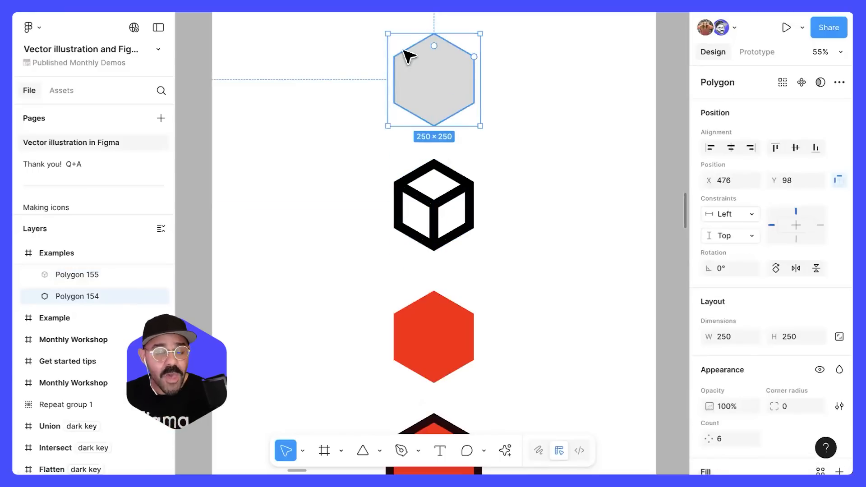
left_click_drag(474, 57, 478, 97)
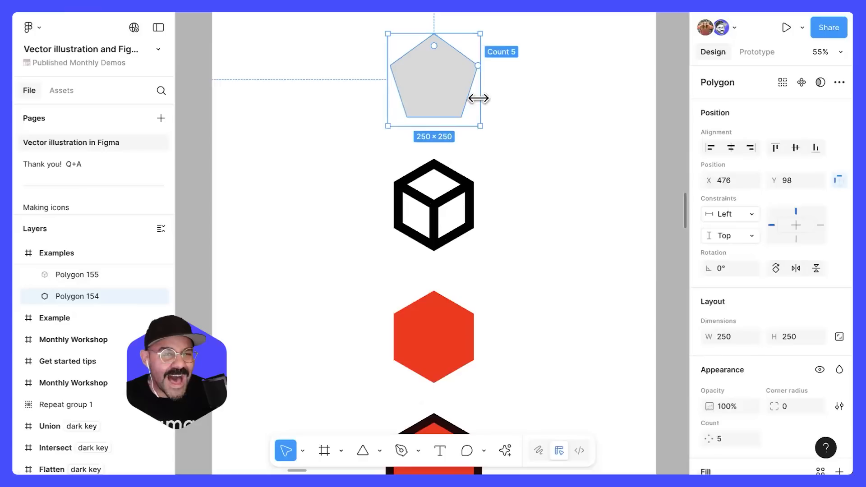
key("Escape")
- Try to pull the upper-right and top corner points of the black cube outline outward
double_click(469, 187)
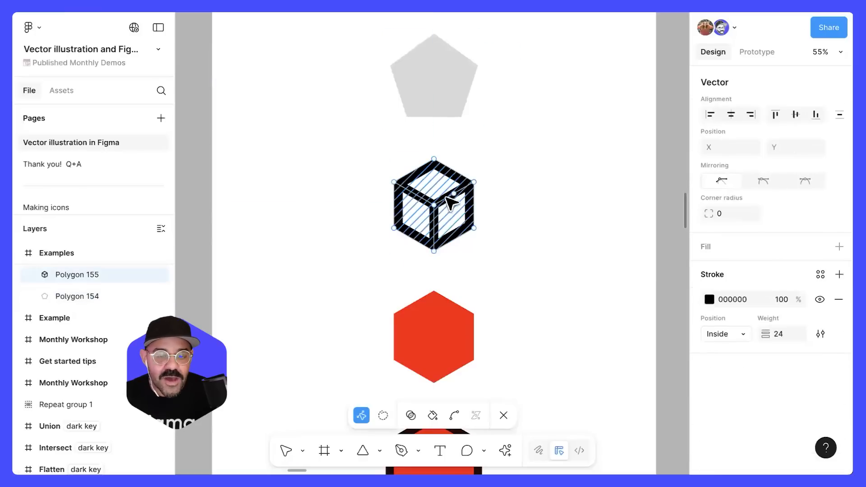
left_click_drag(474, 182, 484, 182)
key("ctrl+z")
left_click_drag(434, 159, 445, 151)
key("ctrl+z")
key("Escape")
key("Escape")
- Try pattern and linear gradient fills on the plain red hexagon and return it to the solid fill
left_click_drag(505, 288, 495, 150)
left_click(434, 218)
scroll(430, 220, "up", 3)
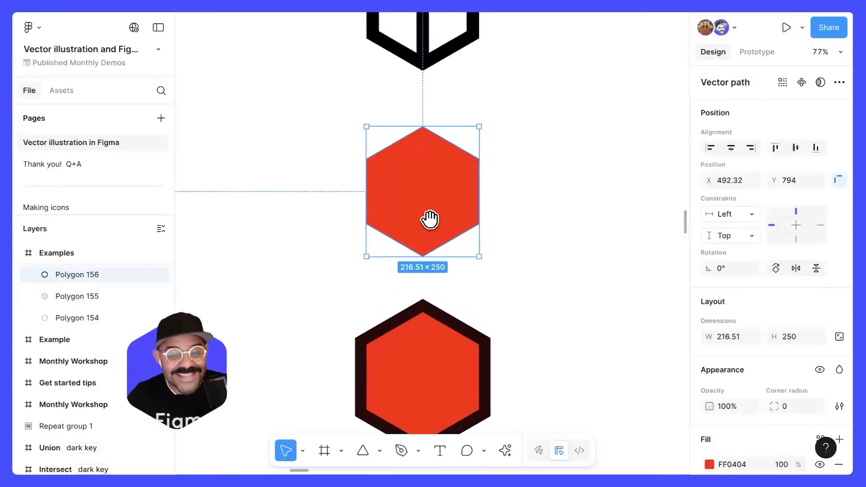
scroll(740, 257, "down", 2)
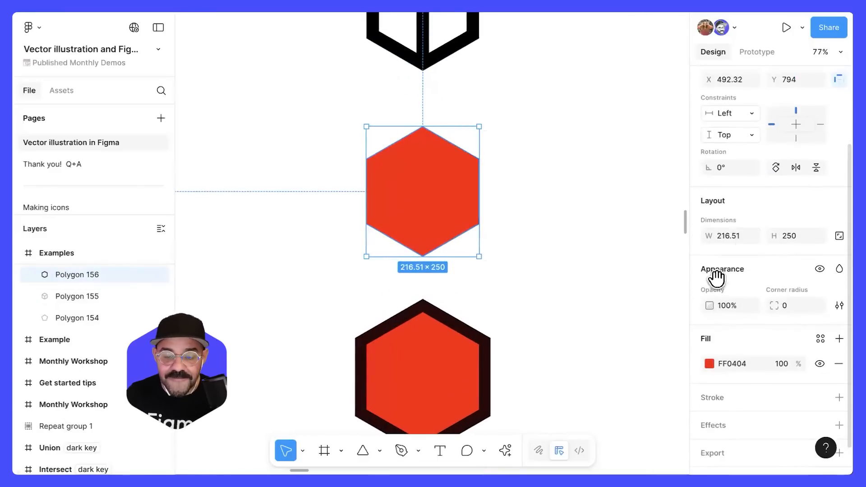
left_click(709, 364)
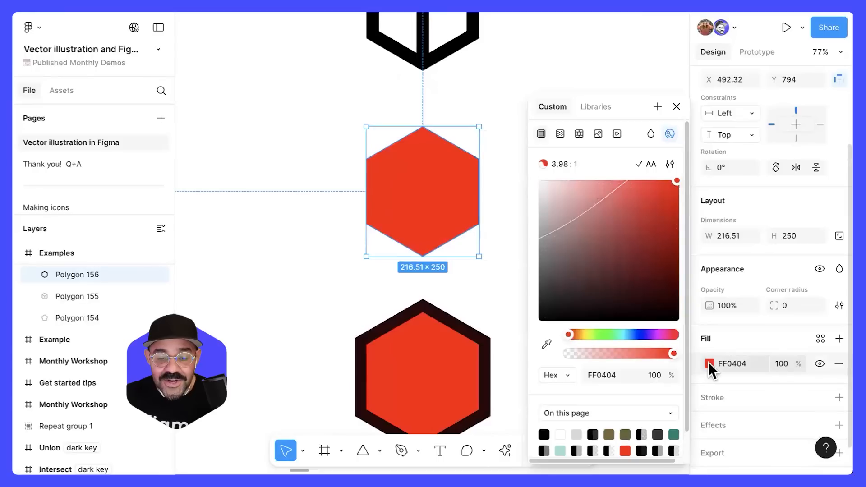
left_click(561, 132)
left_click(579, 132)
left_click(560, 133)
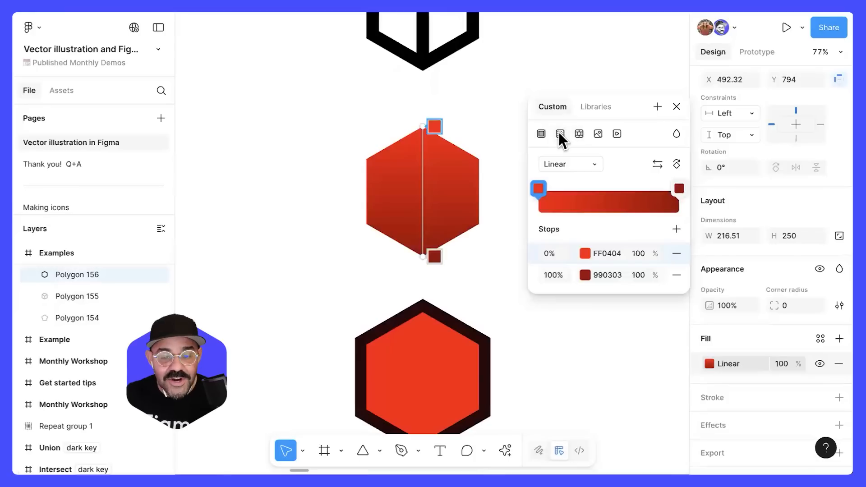
left_click(542, 134)
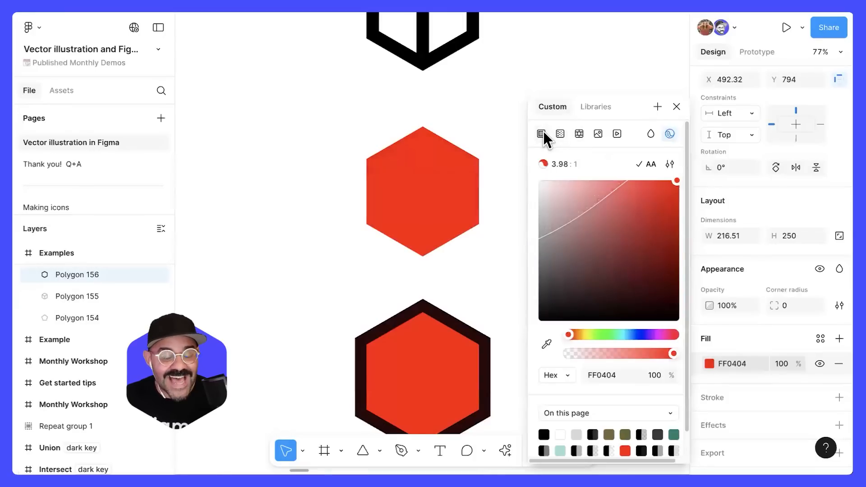
- Try an image fill on the plain red hexagon and restore its solid colour
left_click(598, 132)
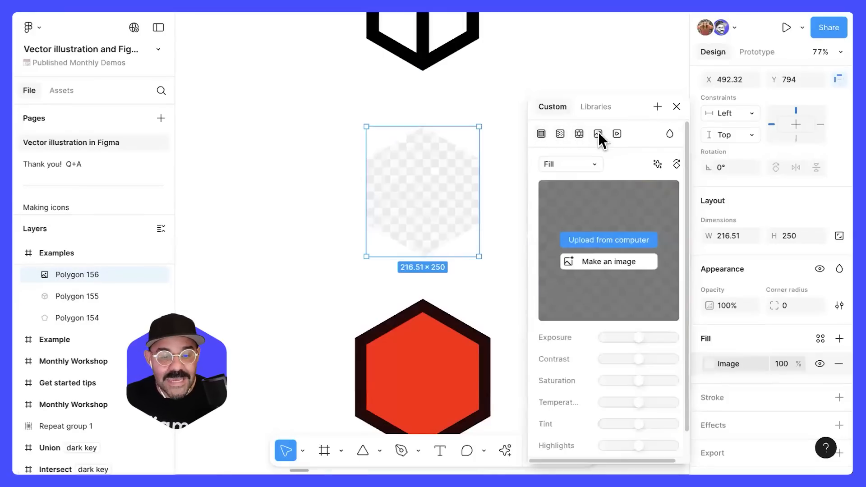
left_click(544, 132)
left_click(677, 107)
left_click(568, 169)
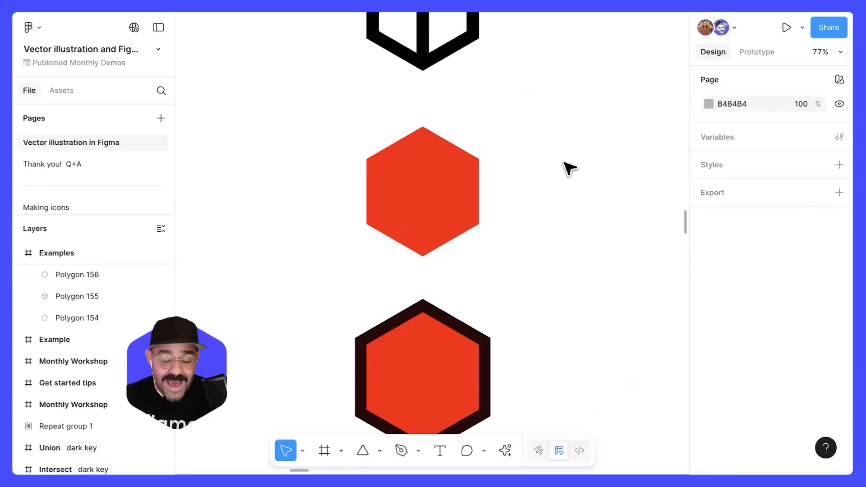
- Set the stroke weight of the red hexagon with the dark outline to 23
scroll(560, 176, "down", 4)
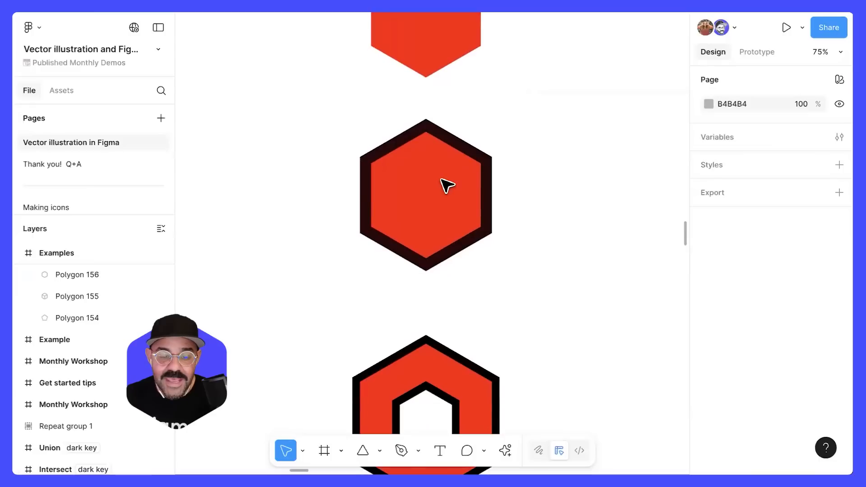
left_click(406, 187)
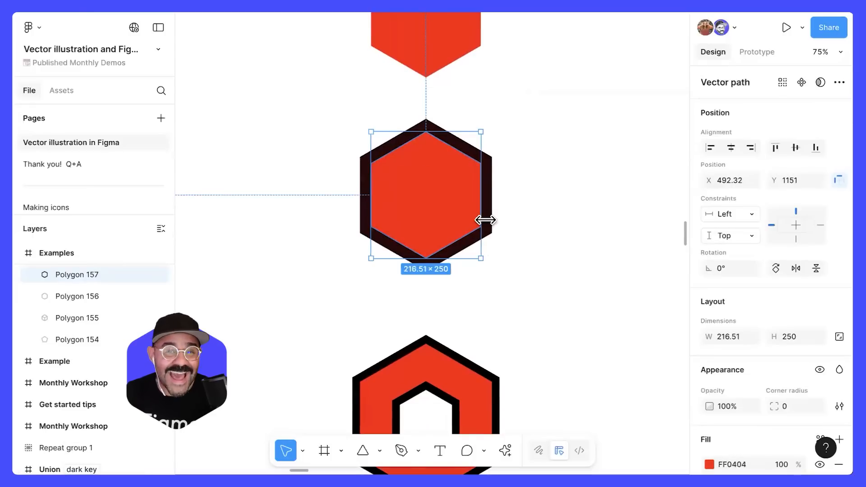
scroll(773, 298, "down", 3)
scroll(772, 299, "down", 2)
scroll(768, 301, "down", 1)
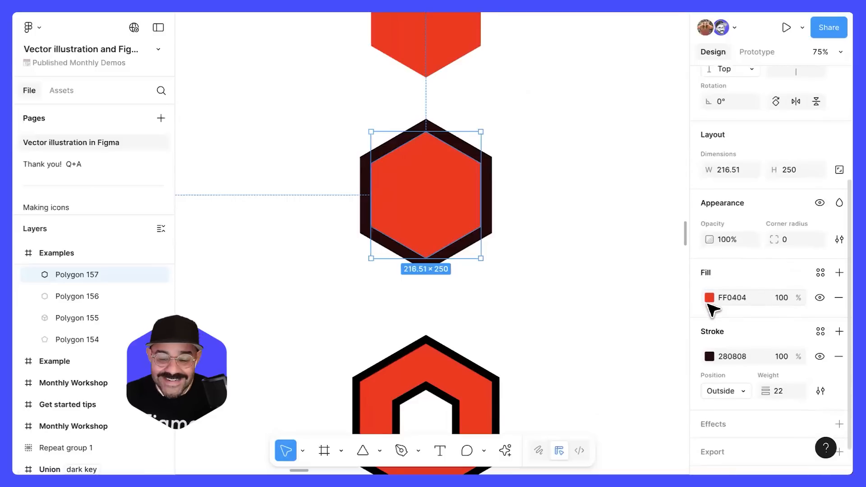
scroll(704, 320, "down", 1)
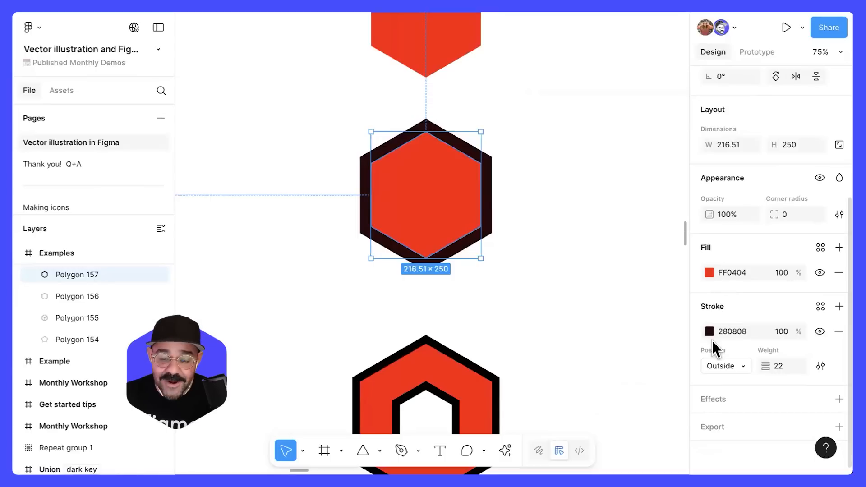
left_click_drag(767, 366, 767, 375)
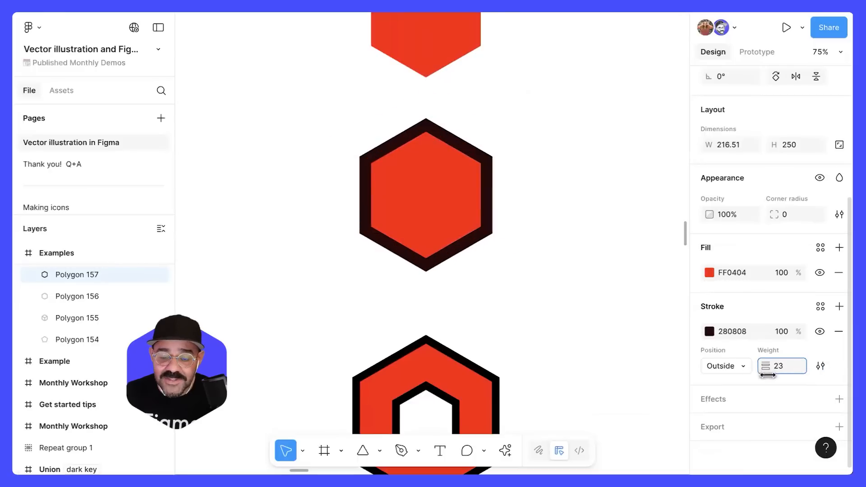
- Try the outlined hexagon's stroke position as Inside and set it to Center
left_click(744, 366)
left_click(739, 354)
left_click(740, 368)
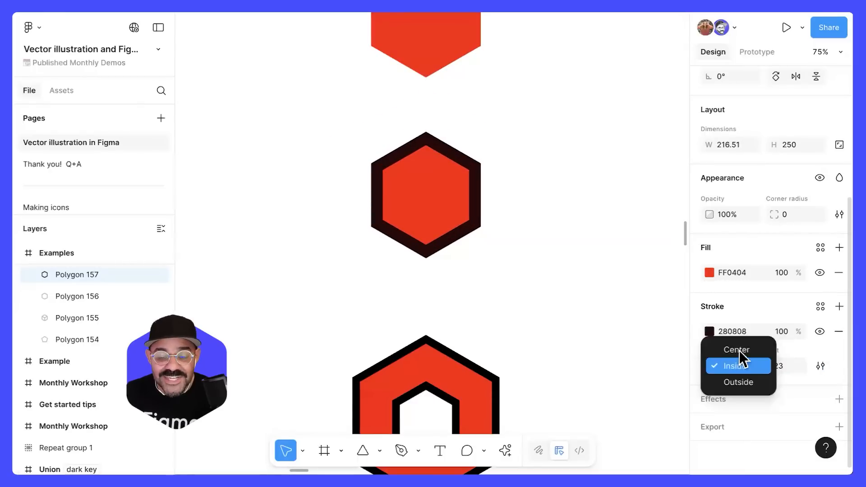
left_click(737, 350)
- Give the outlined hexagon's stroke a bevel join in the advanced stroke settings
left_click(818, 363)
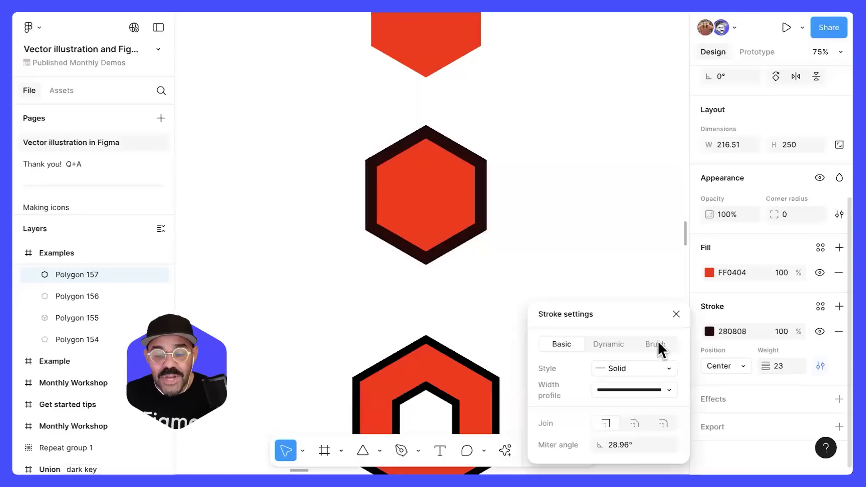
left_click_drag(635, 326, 623, 144)
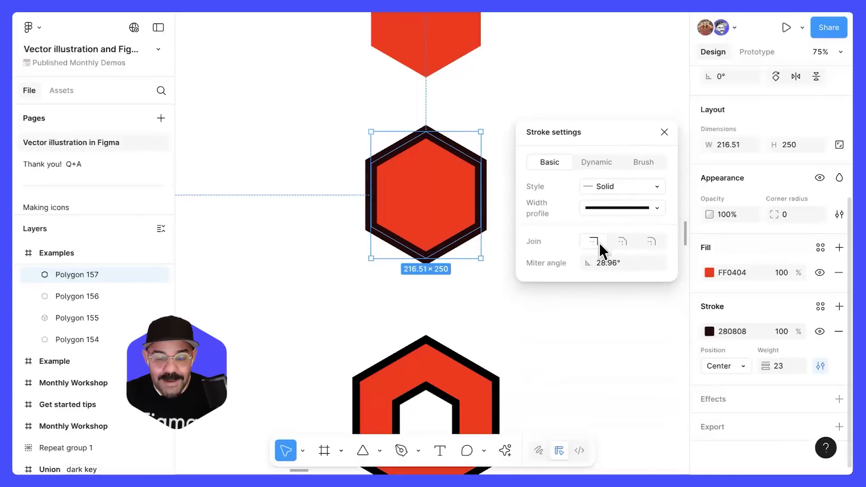
left_click(622, 242)
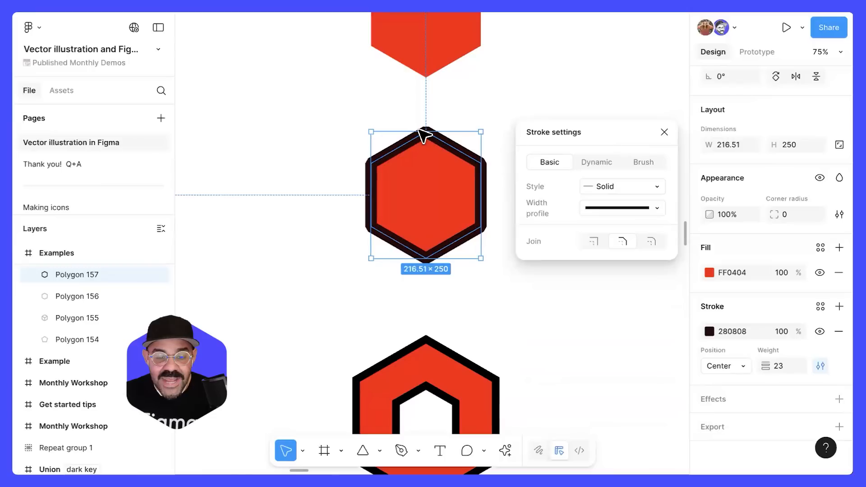
- Change the hexagon's stroke style to Dashed with a dash length of 45 and close the stroke settings
left_click(627, 186)
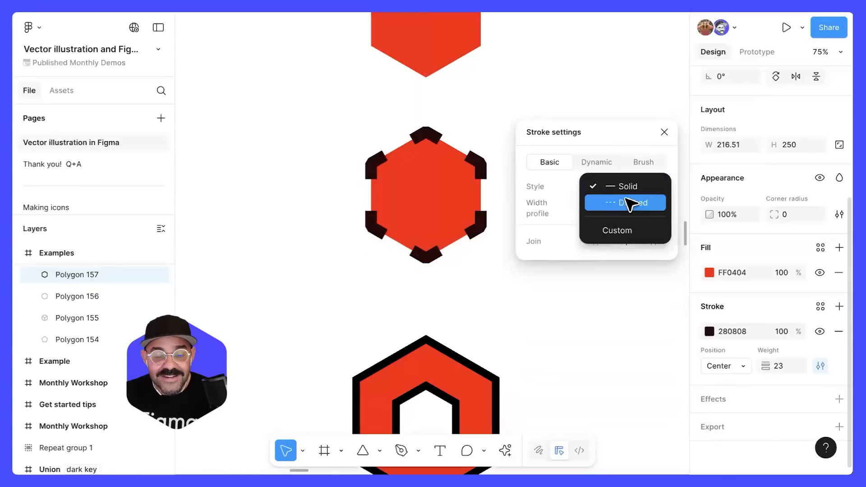
left_click(630, 202)
type("32")
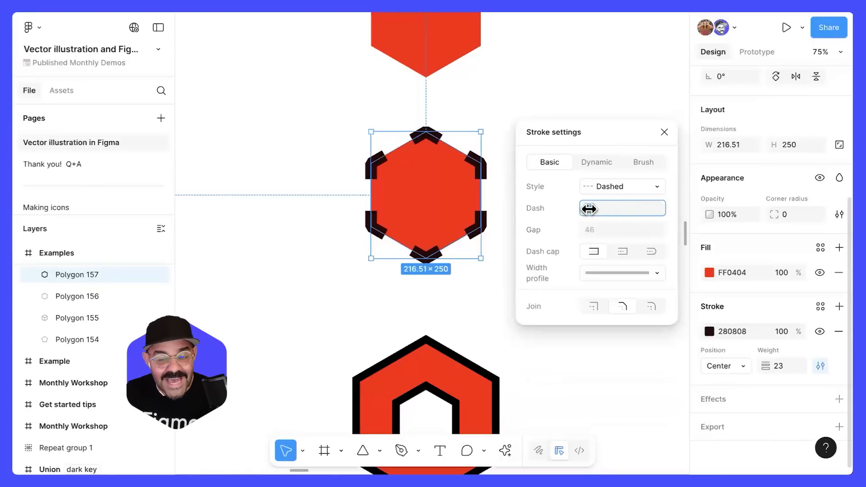
key("Return")
left_click_drag(570, 209, 596, 212)
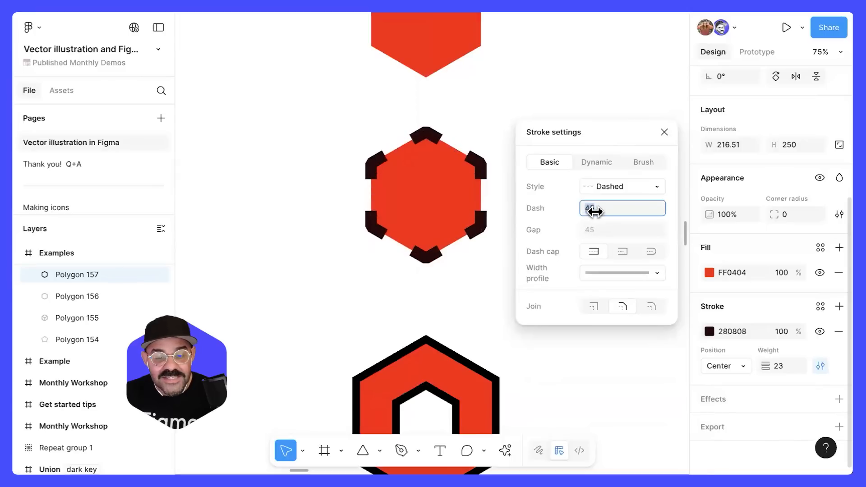
left_click(664, 132)
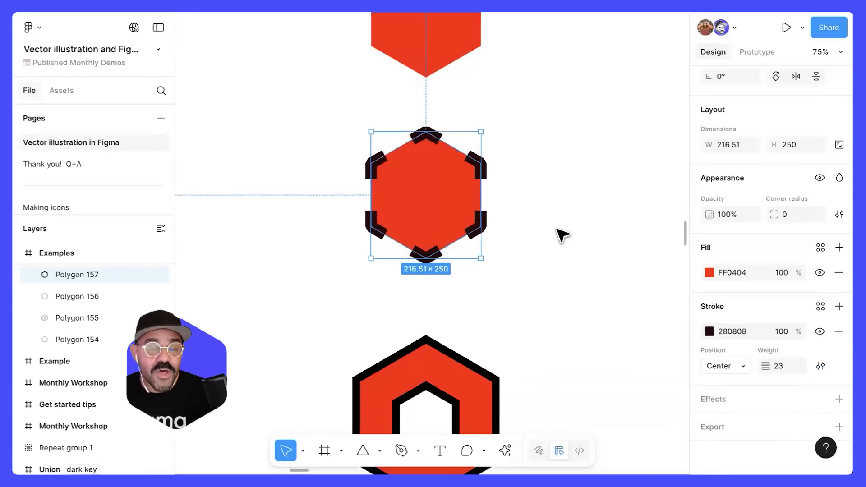
- Expand the Subtract boolean shape's layer and try shifting the inner hexagon inside the outer one
scroll(562, 234, "down", 5)
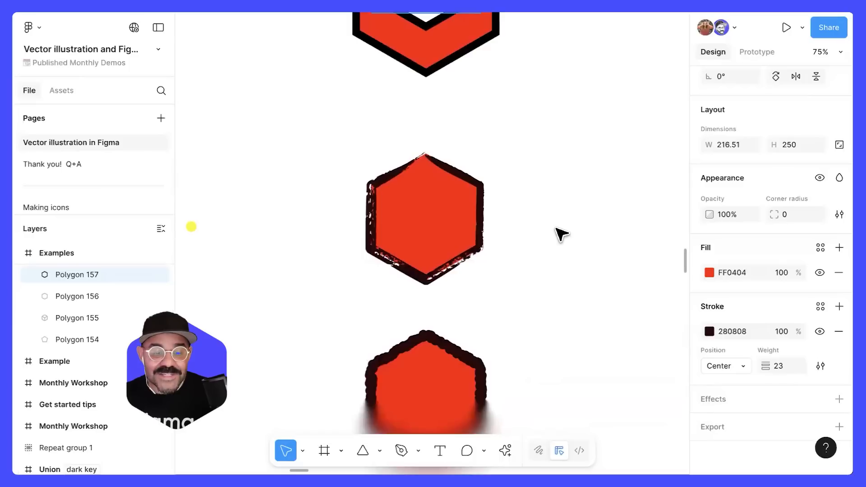
left_click(463, 191)
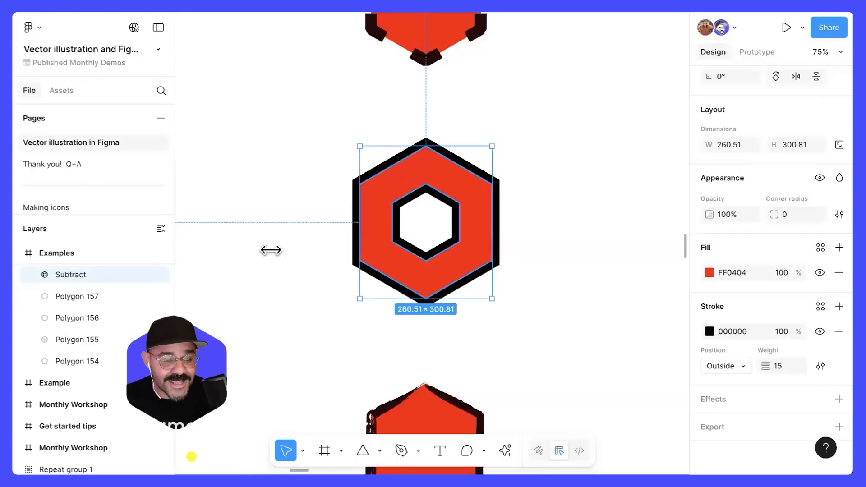
left_click(34, 276)
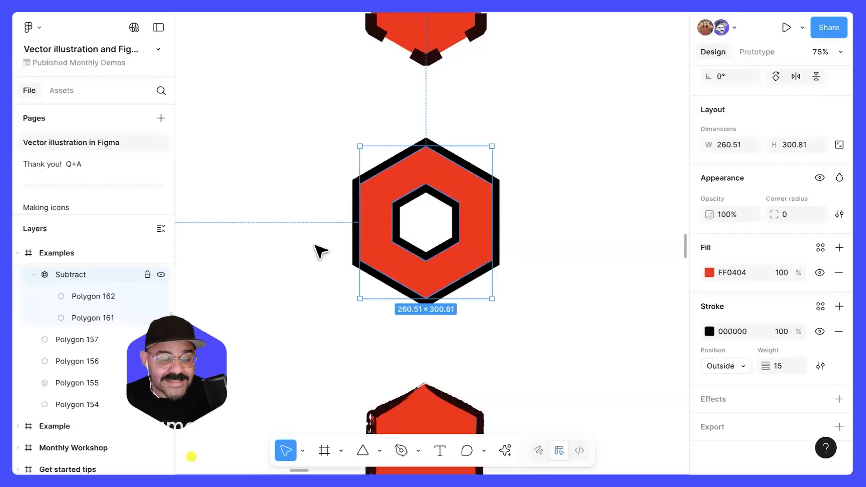
double_click(404, 248)
mouse_move(427, 252)
left_mouse_down()
mouse_move(451, 291)
mouse_move(469, 284)
mouse_move(488, 231)
mouse_move(483, 204)
mouse_move(421, 159)
mouse_move(396, 172)
mouse_move(360, 232)
mouse_move(427, 239)
left_mouse_up()
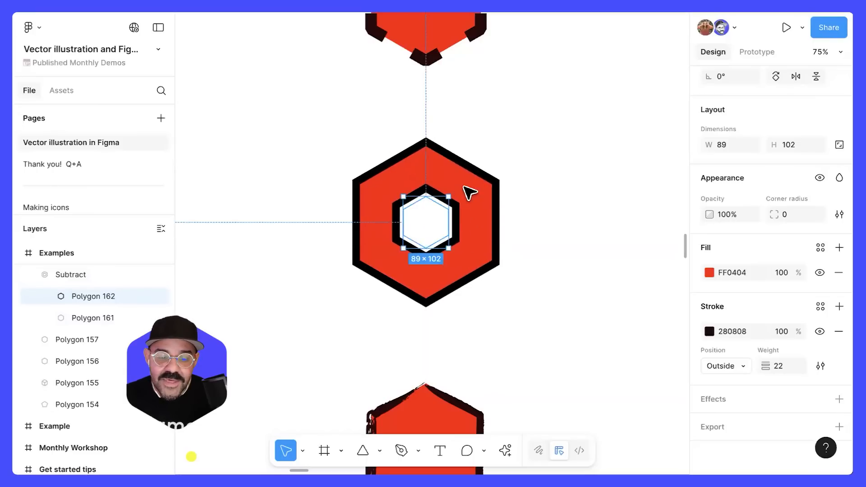
- Move the whole Subtract shape slightly down and to the left on the canvas
left_click(482, 190)
left_click_drag(454, 195, 461, 212)
left_click(561, 219)
mouse_move(476, 242)
left_mouse_down()
mouse_move(456, 253)
mouse_move(465, 228)
mouse_move(467, 243)
left_mouse_up()
left_click(556, 282)
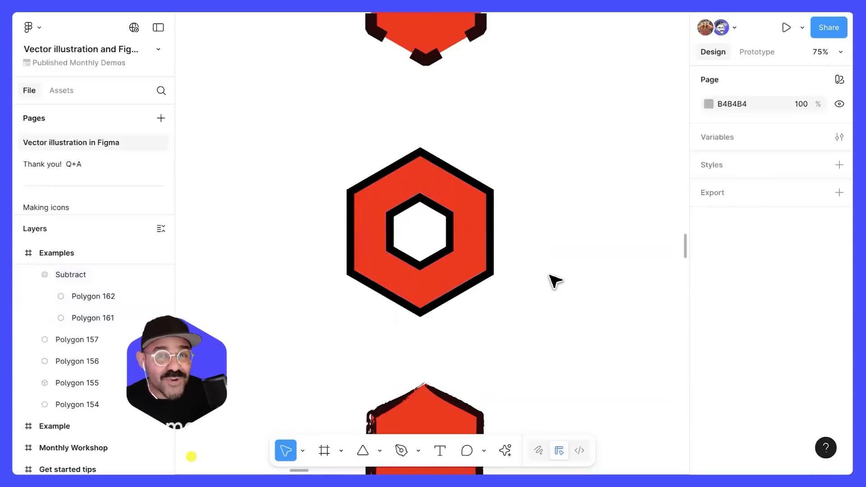
- Open the brush stroke settings of the rough-outlined hexagon below the Subtract shape and place the dialog beside the hexagon
scroll(556, 282, "down", 5)
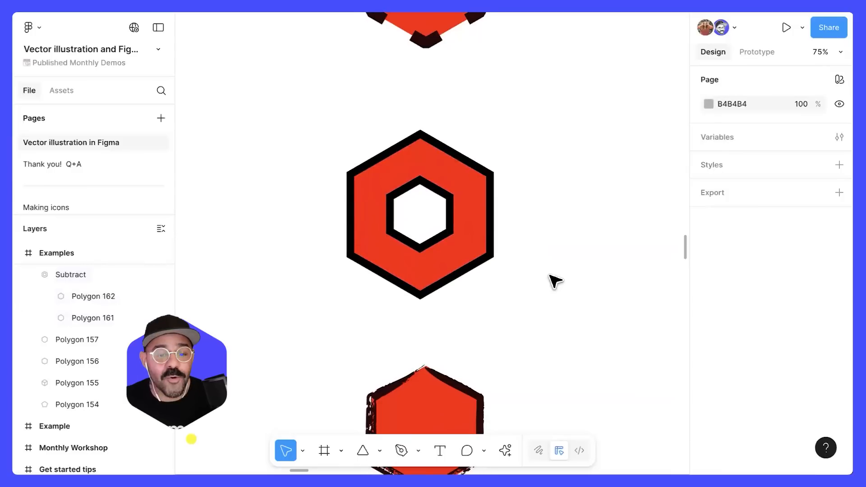
scroll(556, 282, "down", 5)
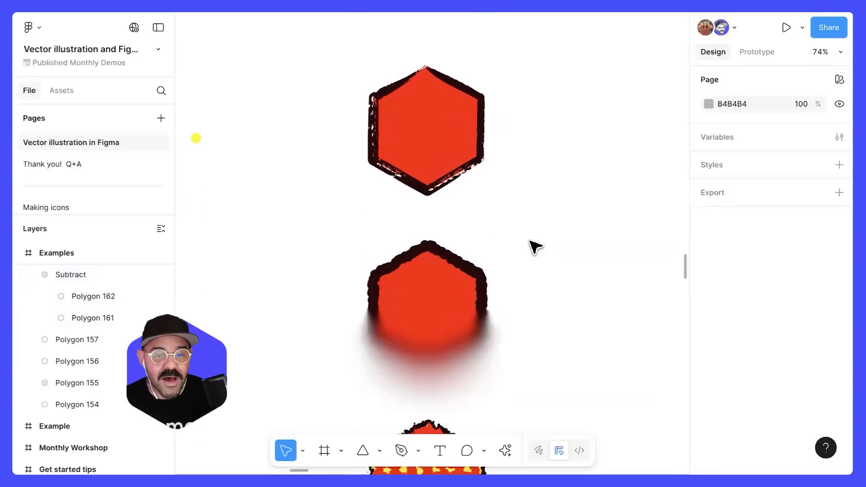
scroll(532, 224, "up", 1)
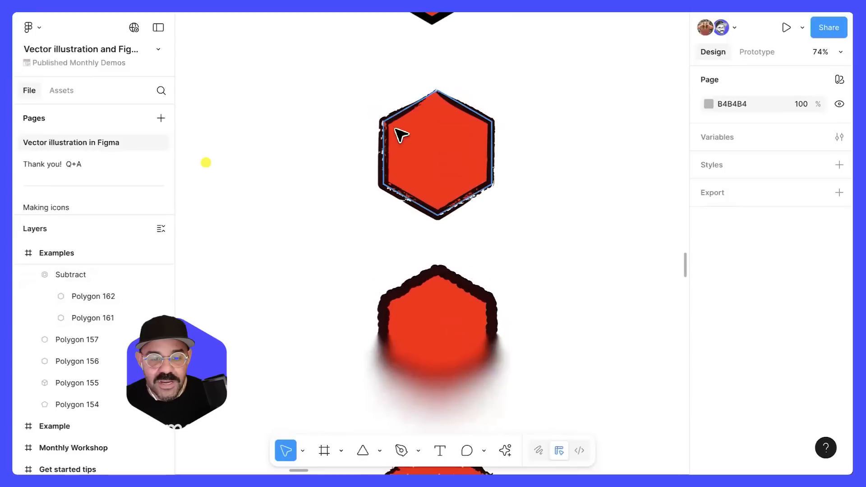
left_click(444, 189)
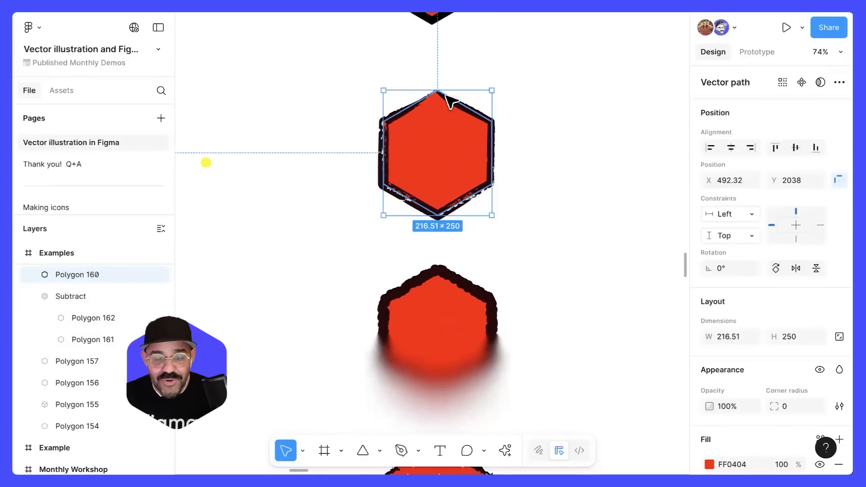
scroll(754, 291, "down", 5)
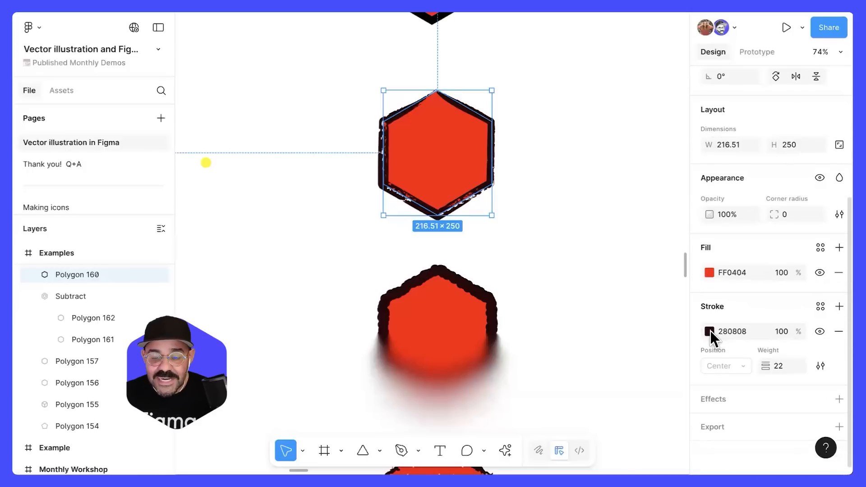
left_click(821, 366)
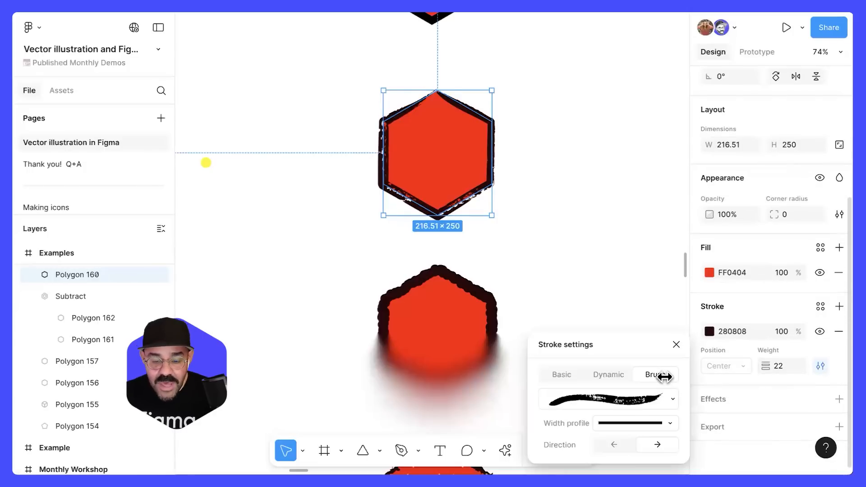
mouse_move(618, 344)
left_mouse_down()
mouse_move(611, 135)
mouse_move(619, 128)
left_mouse_up()
- Try the New Wave brush on the hexagon's outline and replace it with another streaky brush from the brush list
left_click(627, 185)
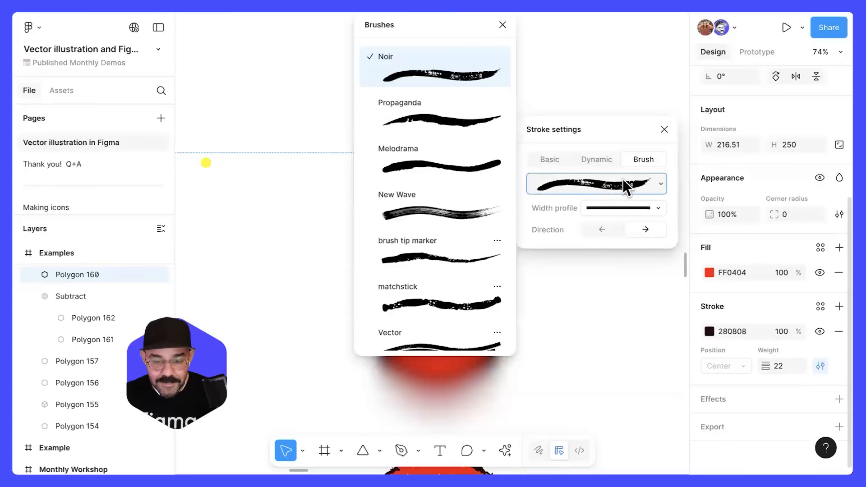
left_click(463, 212)
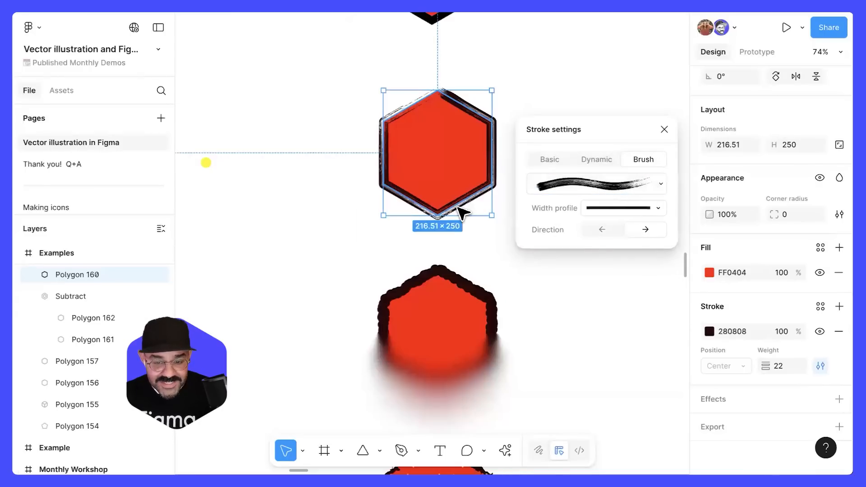
left_click(595, 182)
left_click(486, 258)
left_click(547, 286)
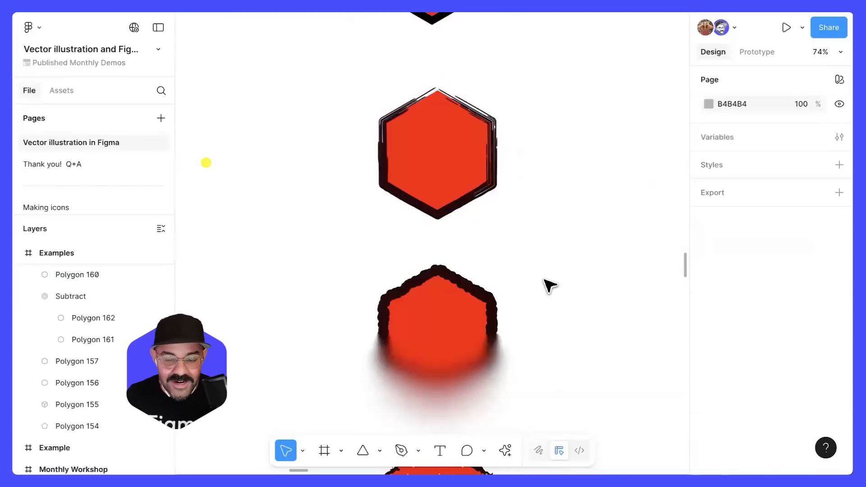
- Examine the brushed outline of the hexagon up close for its stroke texture
scroll(445, 126, "up", 5)
scroll(324, 176, "down", 5)
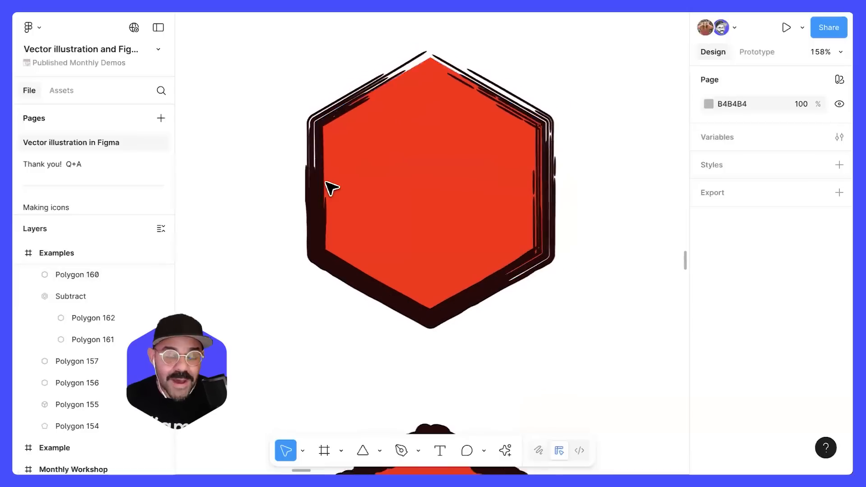
left_click_drag(538, 196, 555, 183)
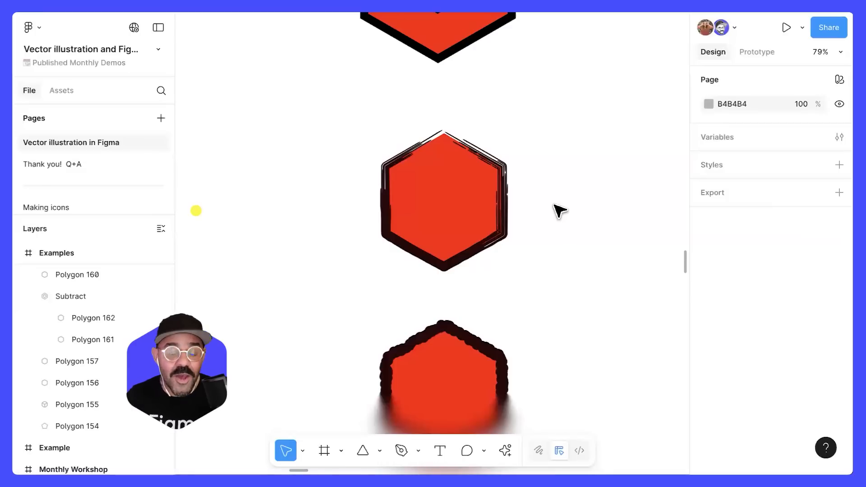
scroll(559, 210, "down", 1)
left_click(499, 226)
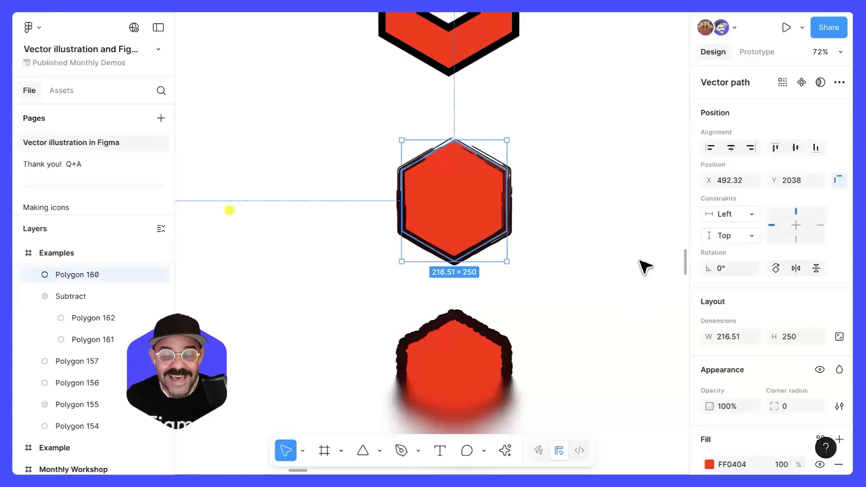
left_click(557, 253)
- Set the end value of the blurred hexagon's progressive layer blur to 97
scroll(577, 228, "down", 5)
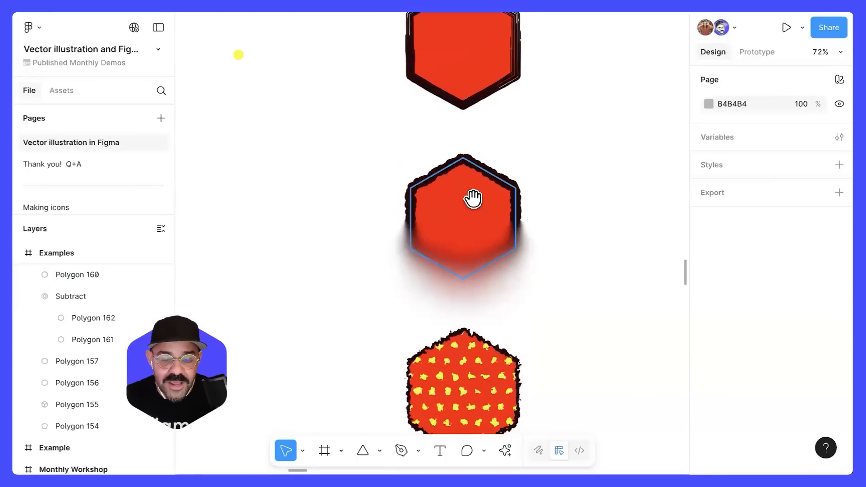
left_click(454, 221)
scroll(472, 246, "up", 2)
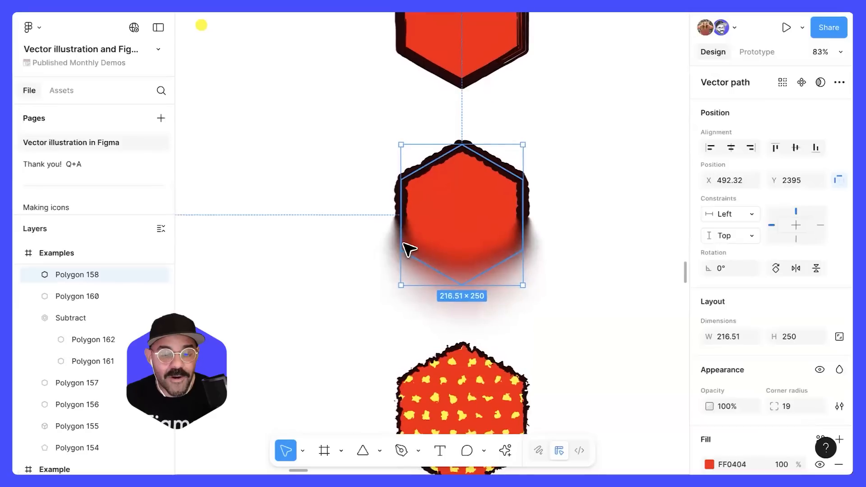
scroll(713, 296, "down", 5)
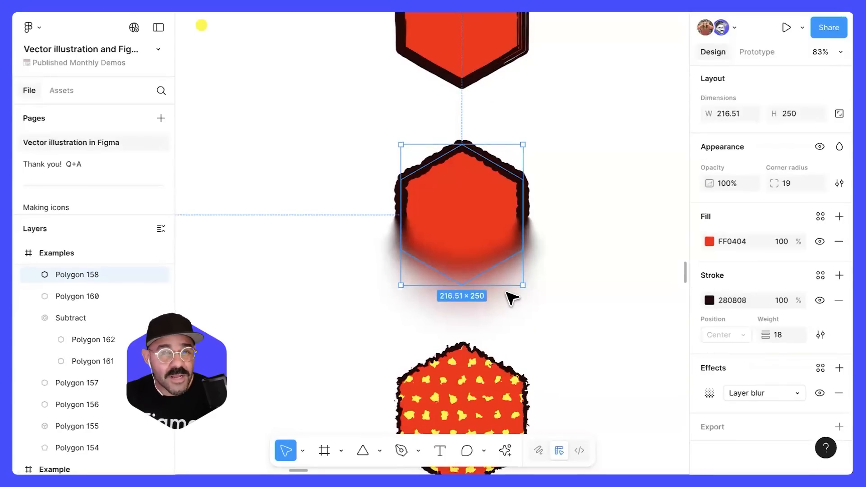
left_click(710, 394)
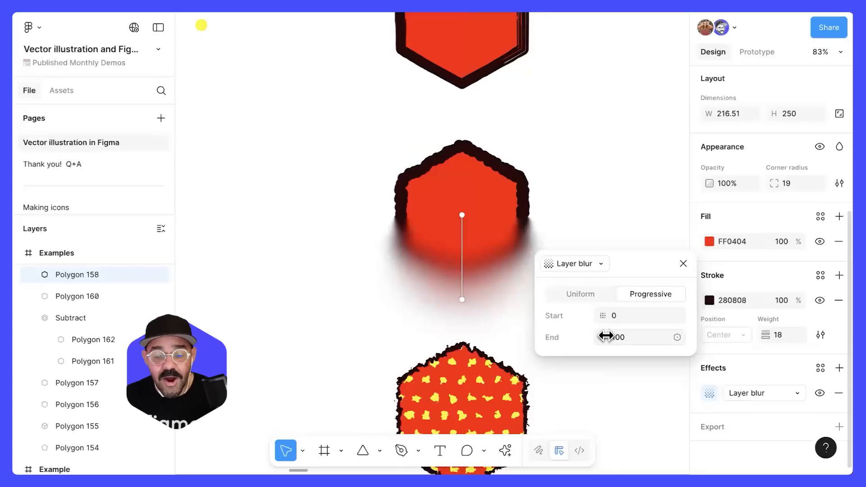
left_click_drag(592, 337, 587, 337)
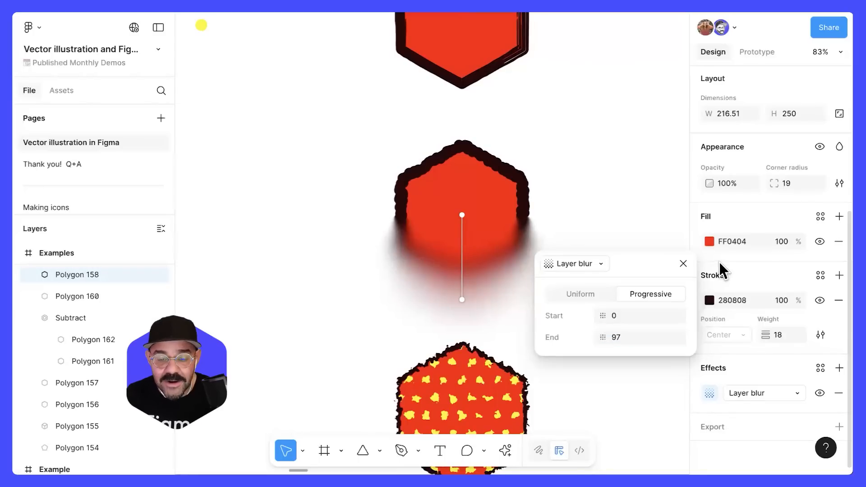
left_click(685, 264)
left_click(609, 259)
- Review the appearance and effects of the blurred hexagon and the fills, stroke and texture of the patterned hexagon below it
left_click(452, 211)
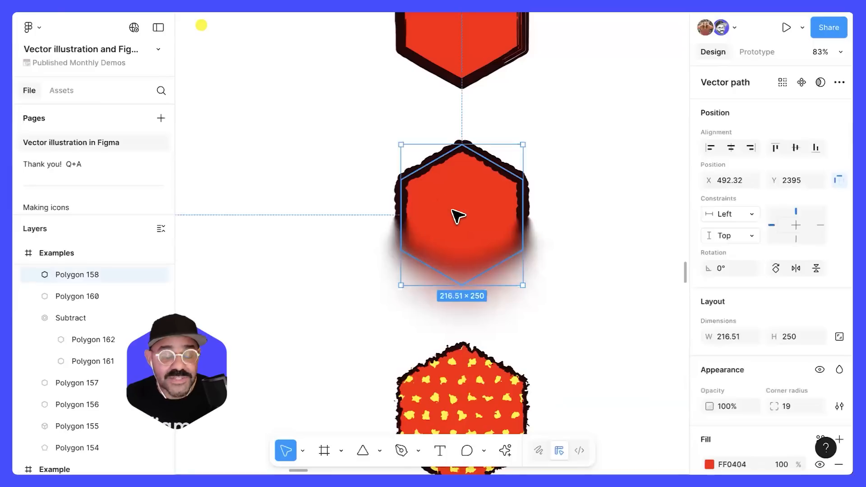
scroll(727, 343, "down", 5)
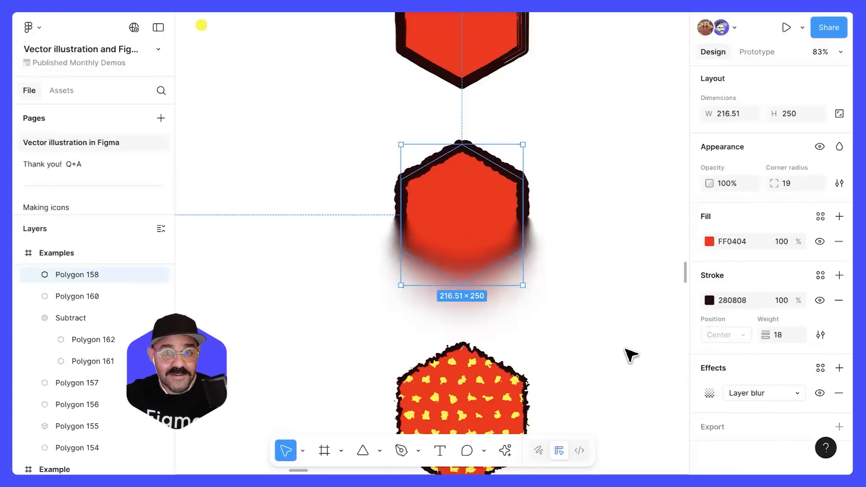
scroll(598, 311, "down", 5)
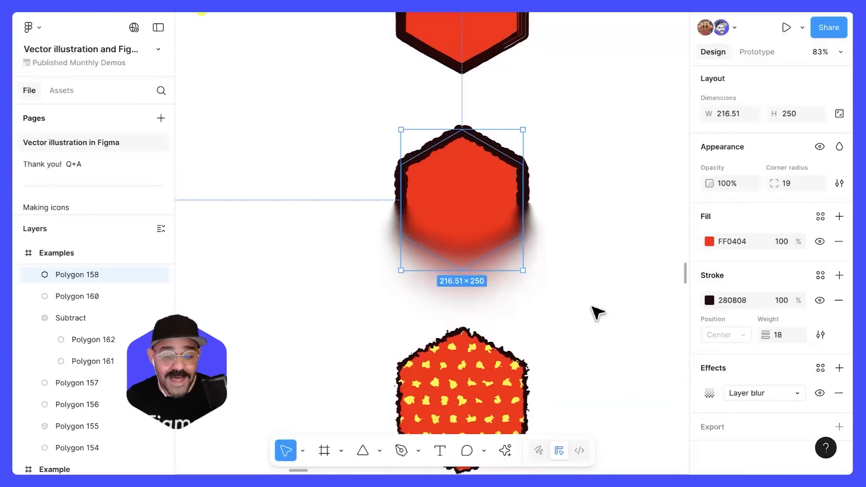
left_click(443, 286)
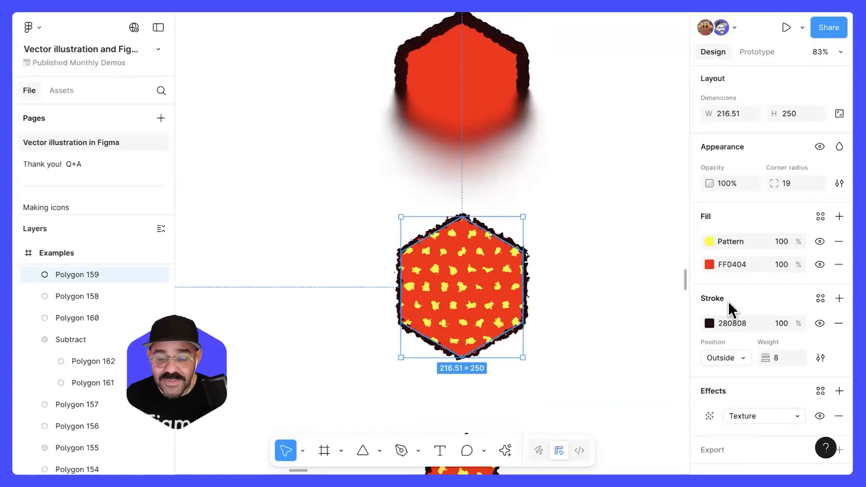
scroll(733, 399, "down", 1)
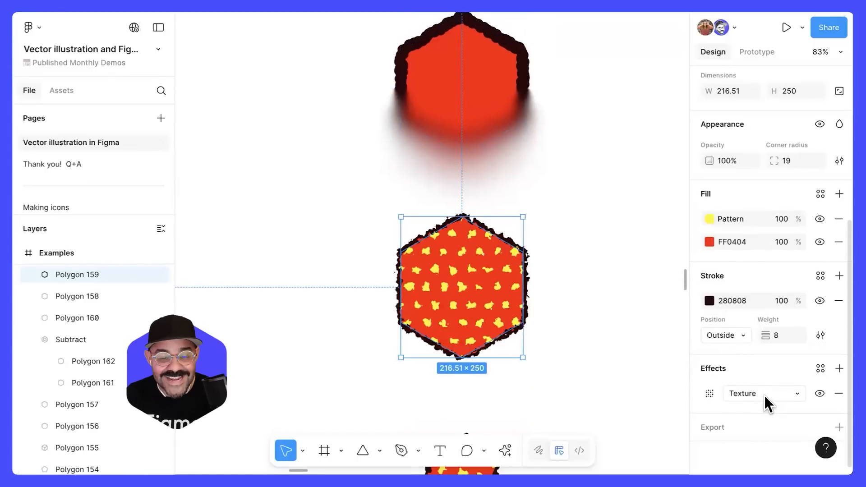
- Move the small yellow circle down beside the patterned hexagon
scroll(636, 365, "down", 5)
left_click_drag(370, 143, 433, 363)
scroll(459, 375, "up", 5)
scroll(470, 380, "up", 2)
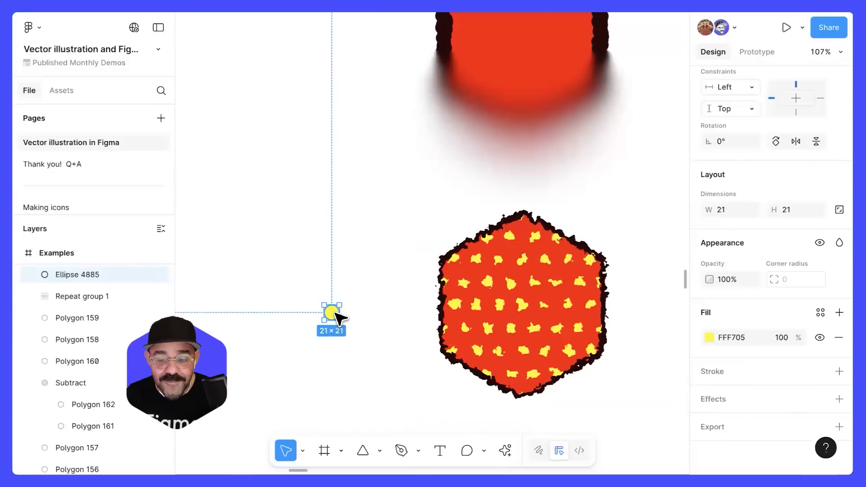
- Change the patterned hexagon's pattern fill to the rectangular tile type and reduce the pattern's scale
left_click(548, 305)
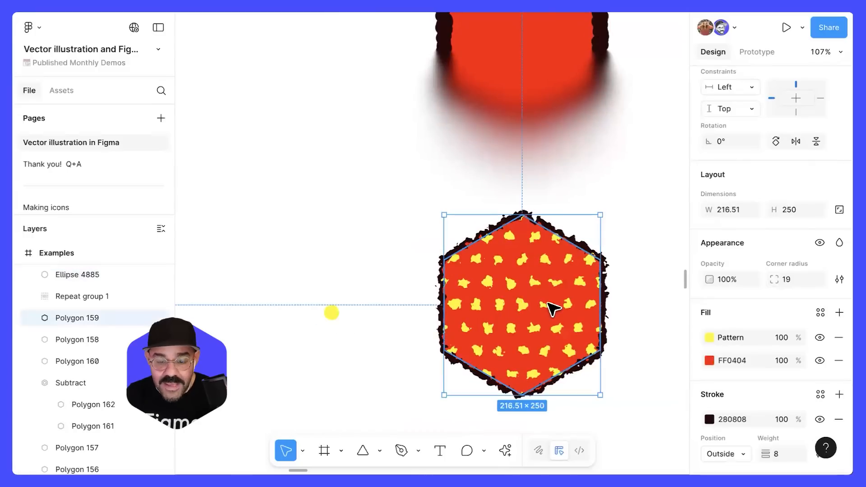
left_click(710, 337)
left_click_drag(625, 116, 355, 61)
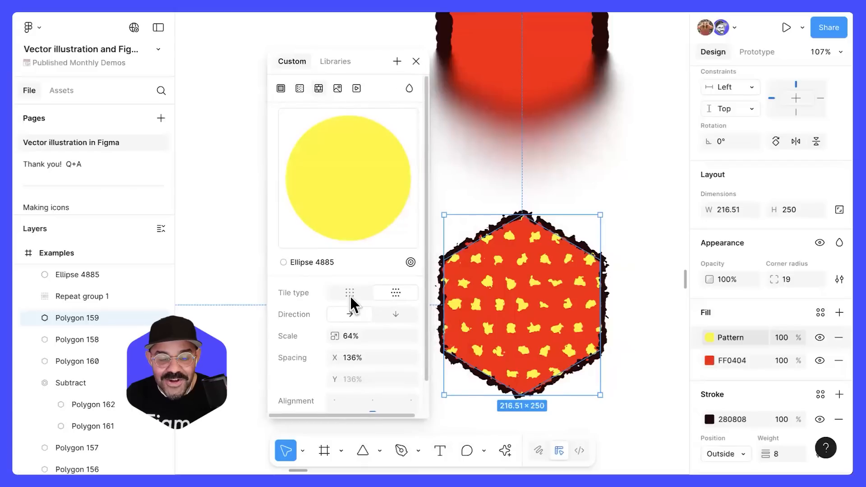
left_click(350, 294)
mouse_move(333, 314)
left_mouse_down()
mouse_move(413, 319)
mouse_move(234, 325)
mouse_move(340, 320)
left_mouse_up()
left_click(416, 61)
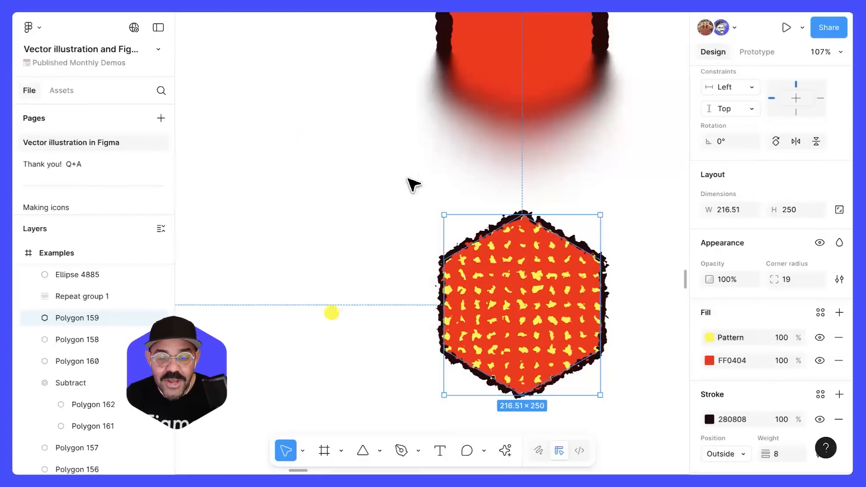
left_click(402, 254)
- Set the radial repeat group of small patterned hexagons to a gap of 2.2 units and a count of 9
scroll(404, 255, "down", 5)
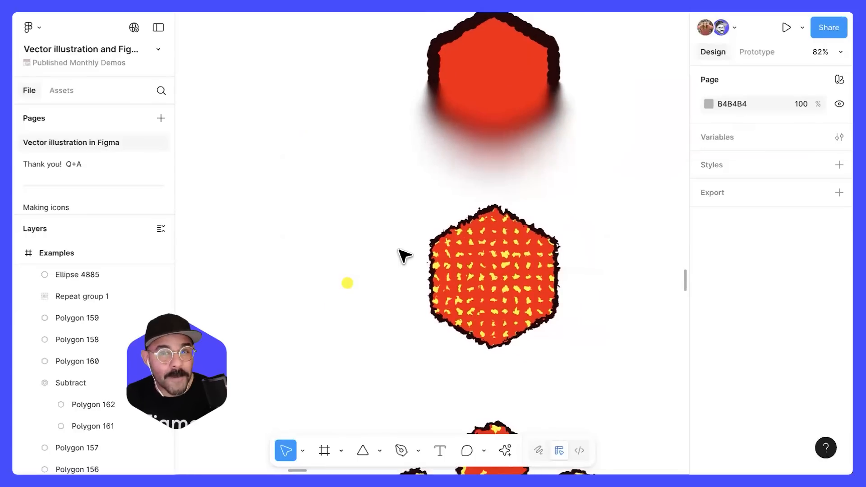
scroll(403, 255, "down", 10)
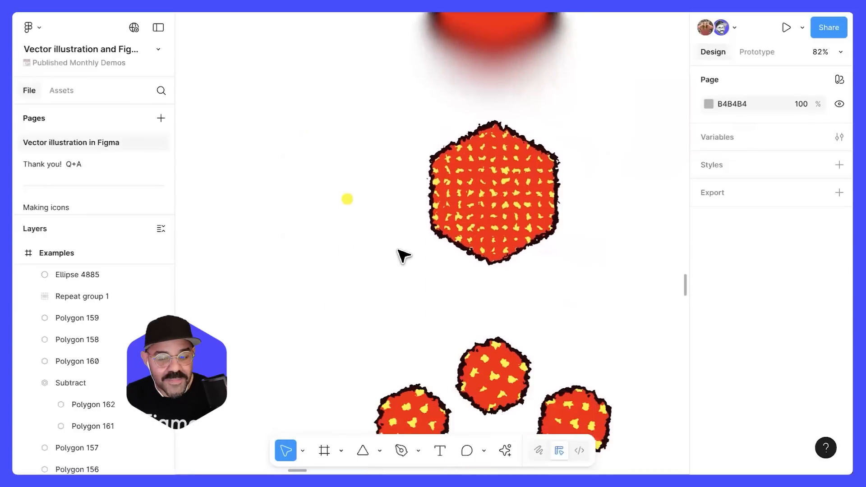
left_click(534, 139)
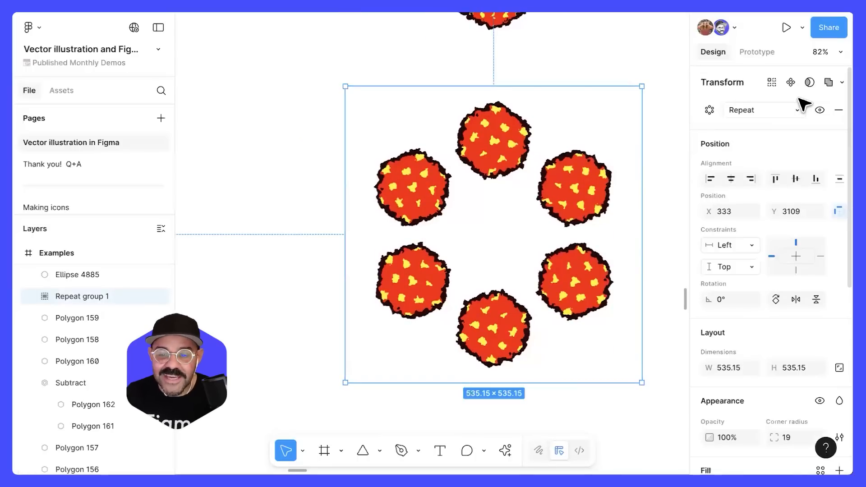
left_click(710, 110)
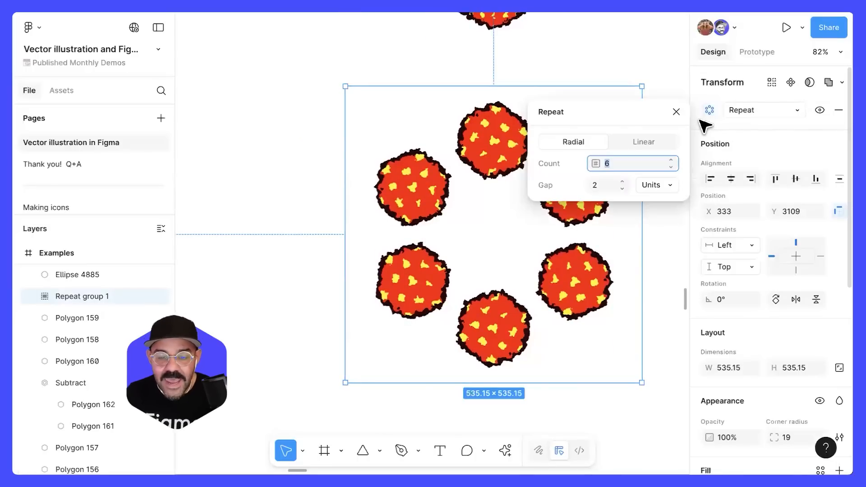
left_click(623, 181)
left_click(623, 182)
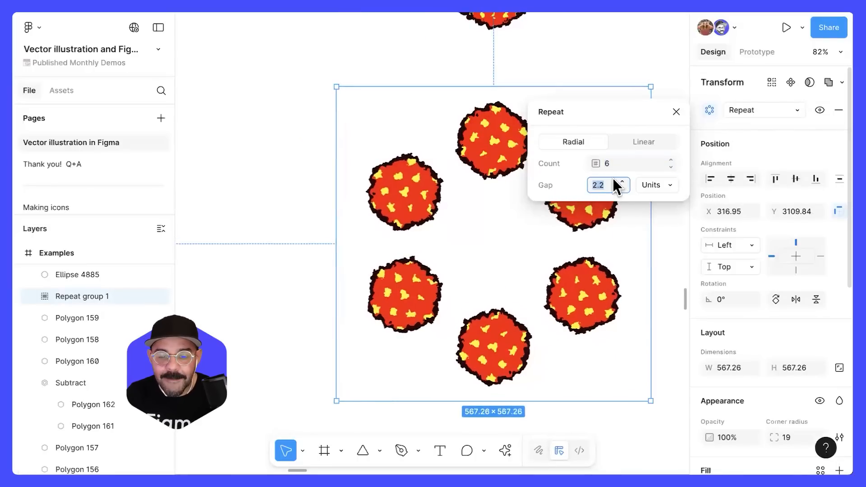
mouse_move(594, 164)
left_mouse_down()
mouse_move(615, 168)
mouse_move(600, 165)
left_mouse_up()
left_click(676, 112)
scroll(580, 183, "down", 2)
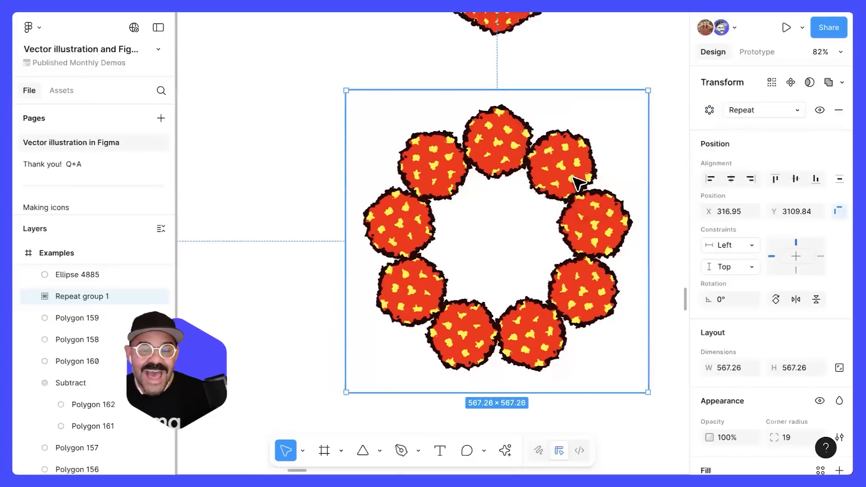
- Review the column of hexagon examples and the green Example frame with assembled and separated tool illustrations
scroll(571, 178, "up", 5)
scroll(571, 177, "down", 3)
scroll(532, 126, "down", 3)
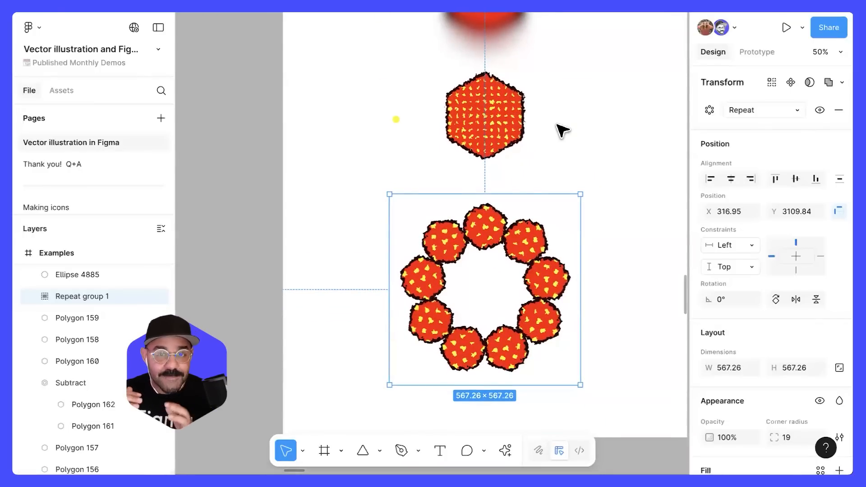
scroll(563, 131, "up", 10)
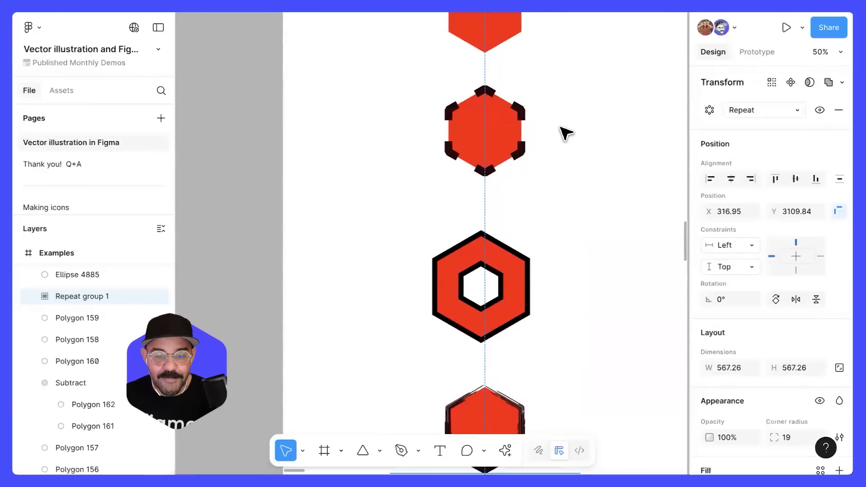
scroll(565, 132, "down", 3)
left_click_drag(570, 81, 541, 246)
scroll(532, 277, "down", 20)
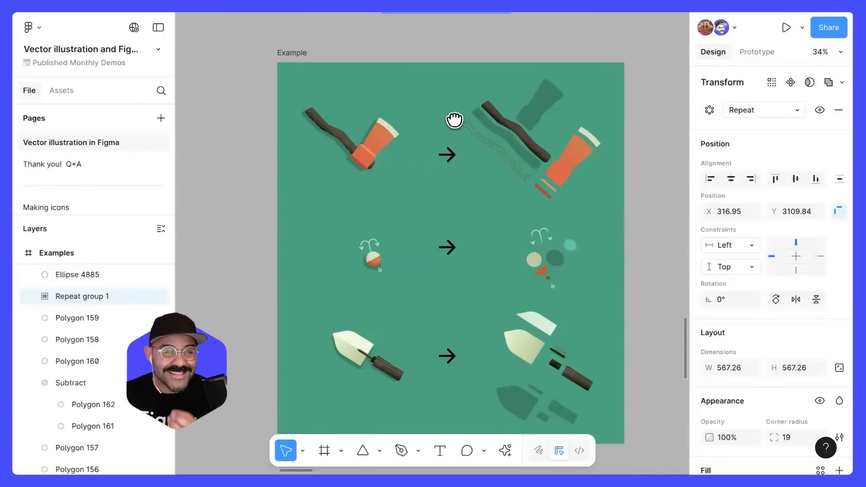
- Select the assembled axe group and compare it with the separated handle, wood grain, blade and shadow shapes
scroll(370, 120, "up", 5)
left_click_drag(398, 77, 426, 108)
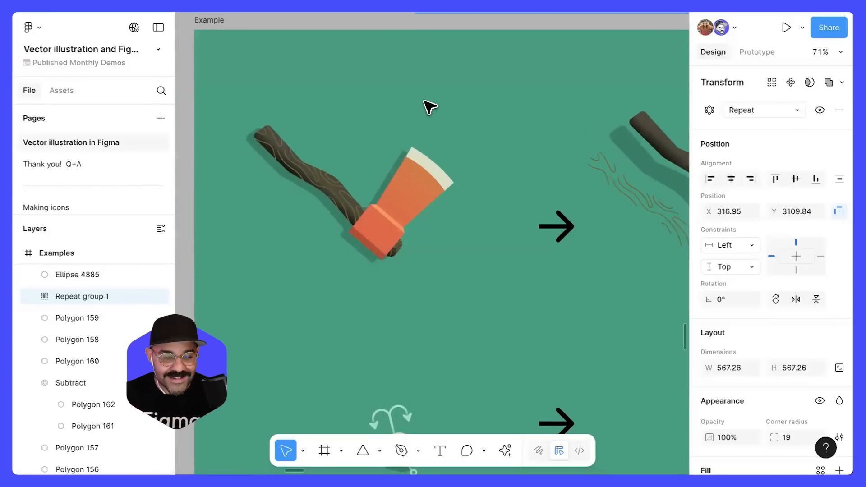
scroll(484, 113, "right", 2)
scroll(254, 221, "down", 2)
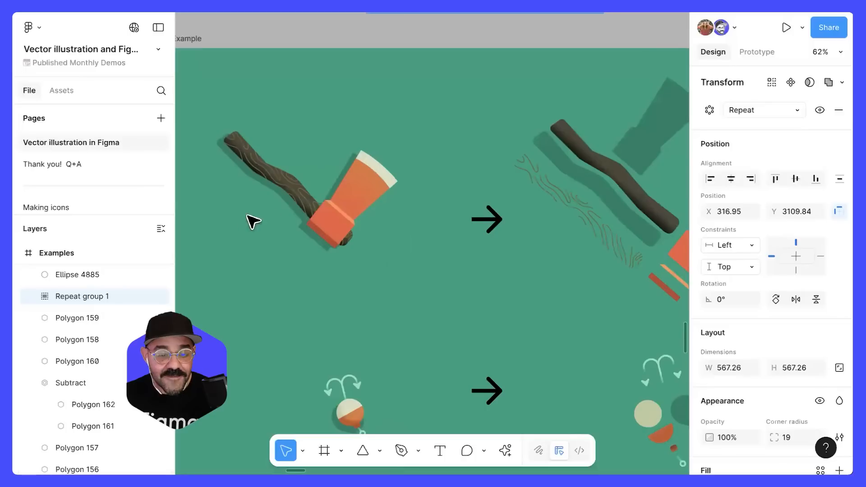
left_click(290, 201)
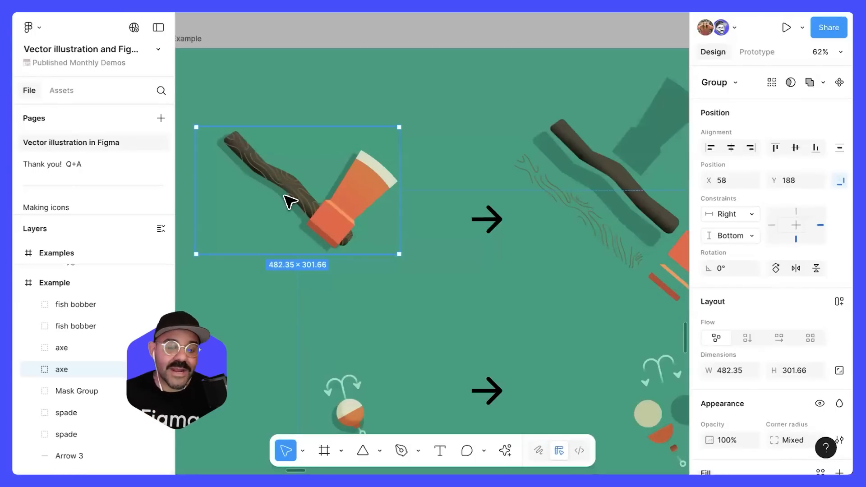
scroll(281, 195, "up", 4)
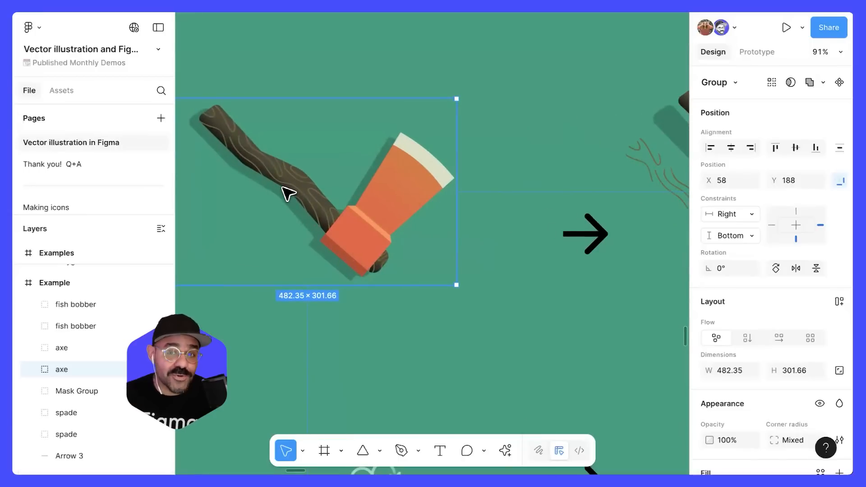
scroll(293, 198, "down", 4)
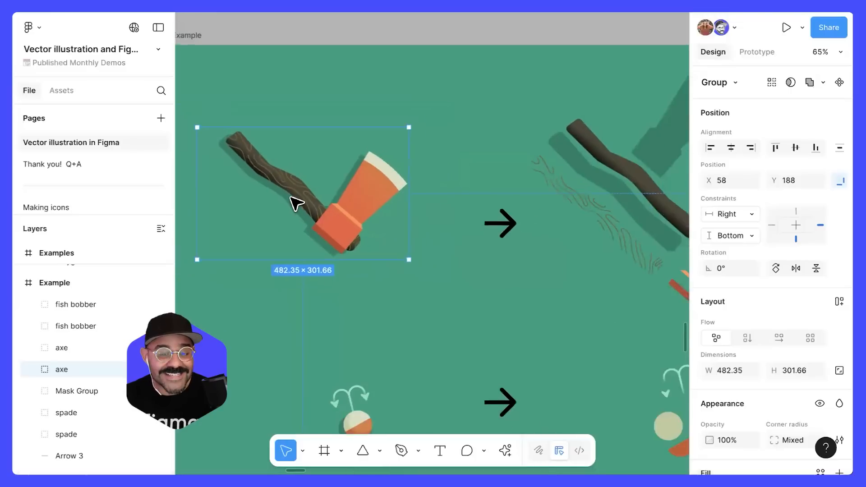
left_click_drag(374, 209, 403, 200)
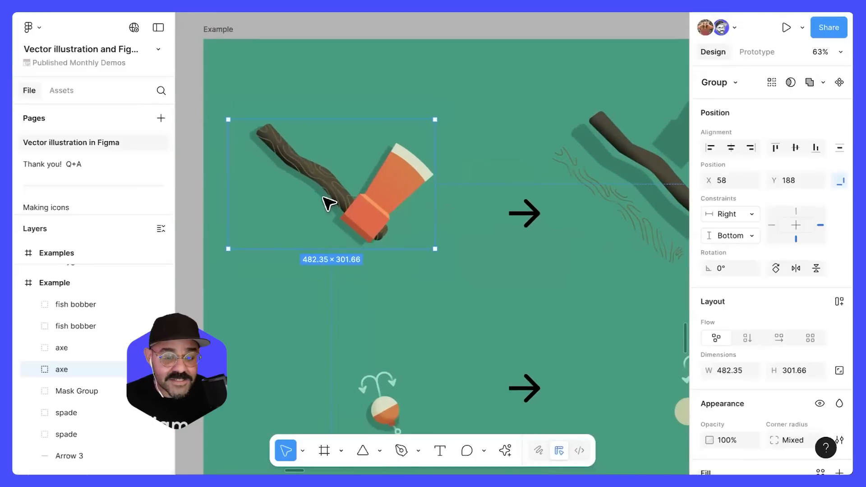
scroll(327, 201, "up", 5)
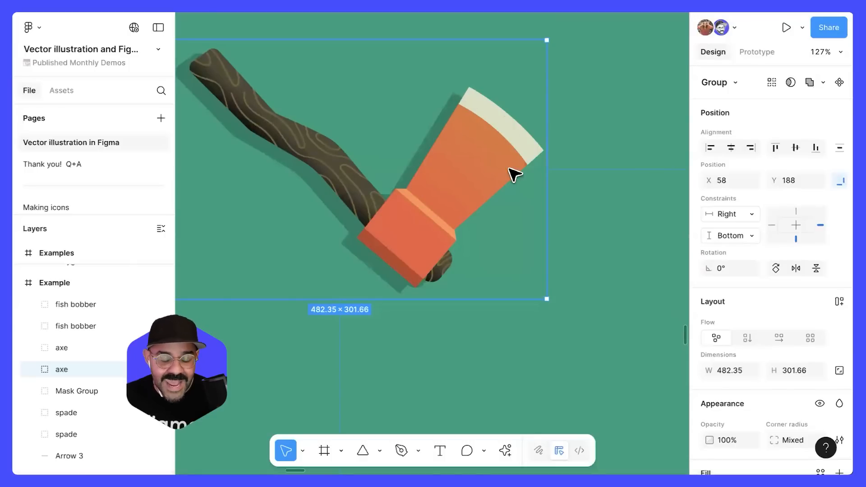
scroll(514, 174, "down", 5)
scroll(395, 209, "right", 4)
scroll(457, 209, "up", 3)
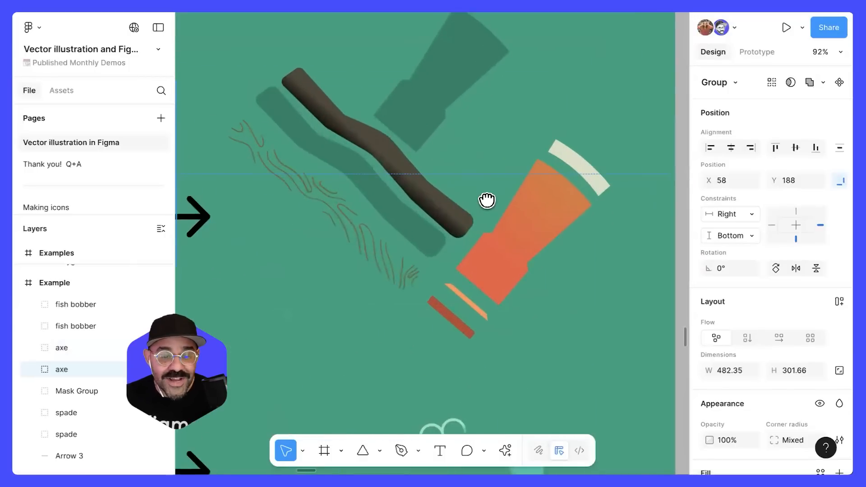
scroll(487, 200, "up", 2)
scroll(487, 200, "left", 2)
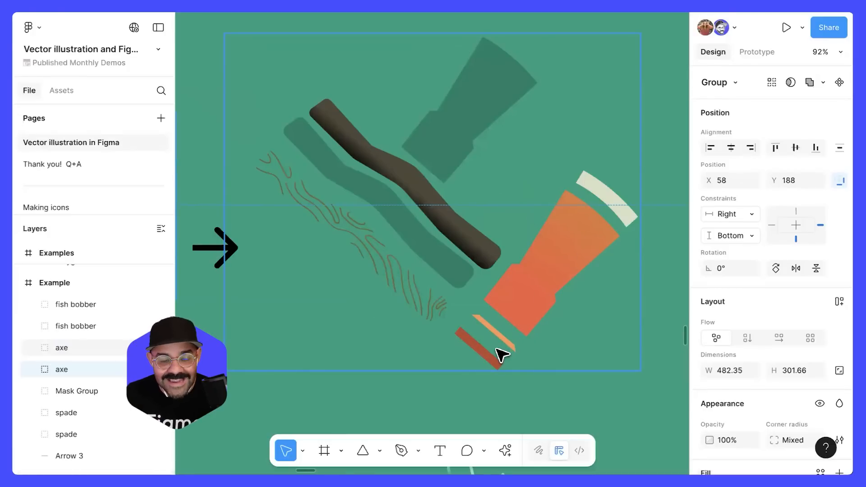
- Examine the fish bobber and spade illustrations alongside the separate shapes that build them, and clear the axe selection
scroll(501, 343, "down", 5)
left_click_drag(350, 396, 431, 294)
left_click_drag(384, 333, 410, 233)
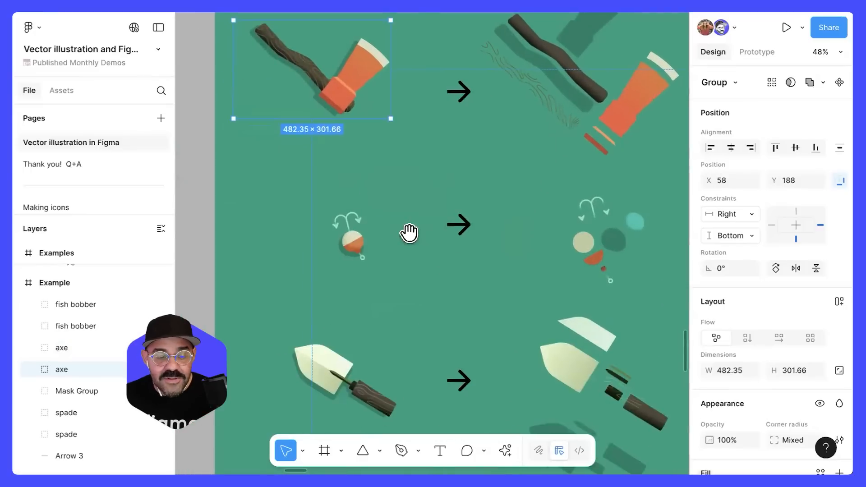
scroll(352, 265, "up", 5)
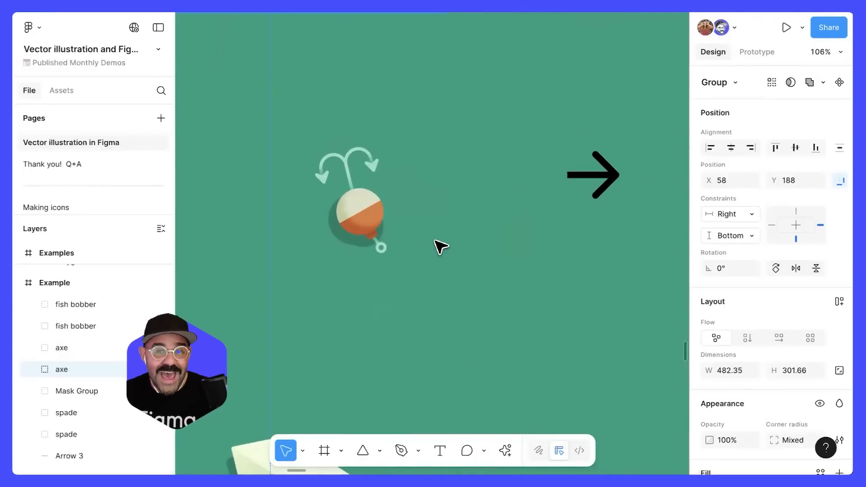
scroll(470, 223, "right", 10)
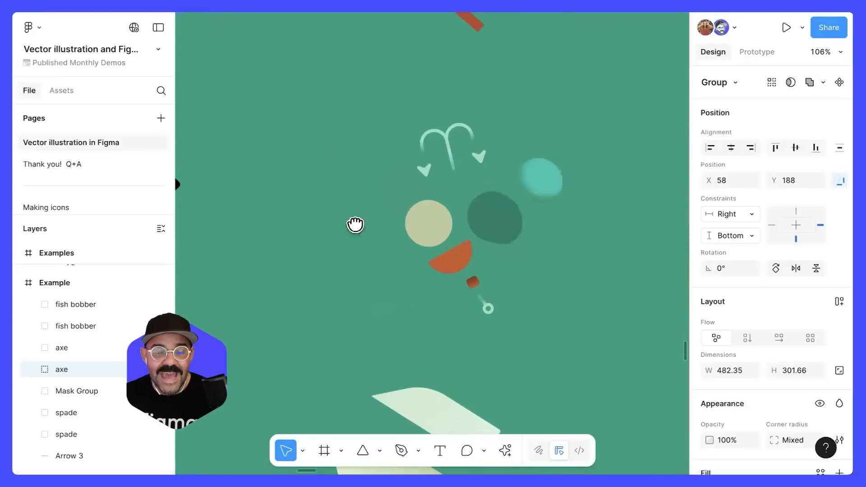
scroll(356, 224, "left", 10)
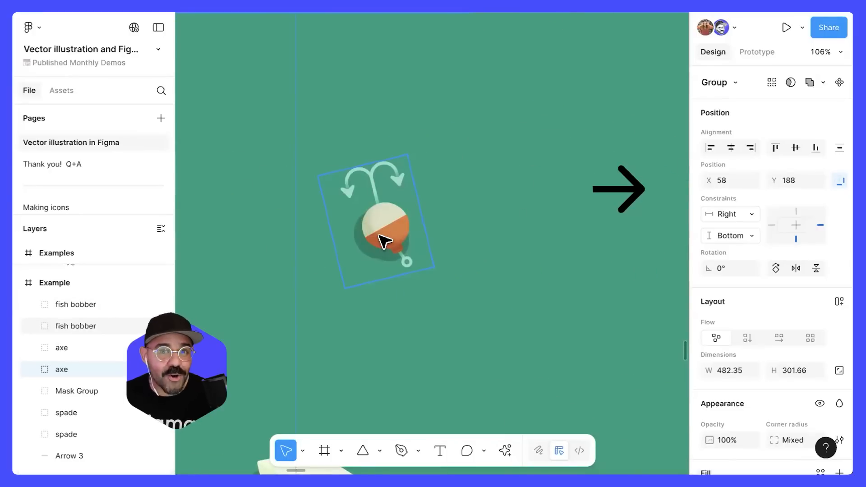
scroll(450, 194, "down", 7)
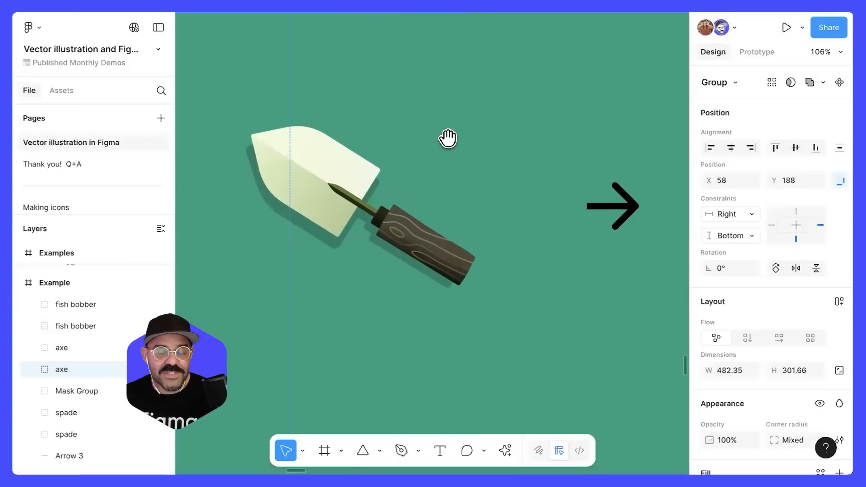
key("Escape")
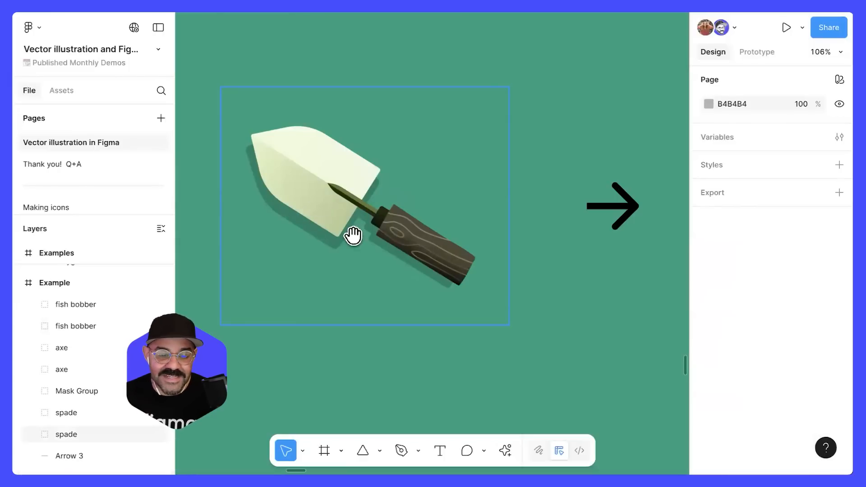
scroll(316, 246, "right", 6)
scroll(259, 258, "right", 5)
- Move the wood-grain mask group of the separated spade clear of the other parts, to about X 1291, Y 1353
left_click(459, 219)
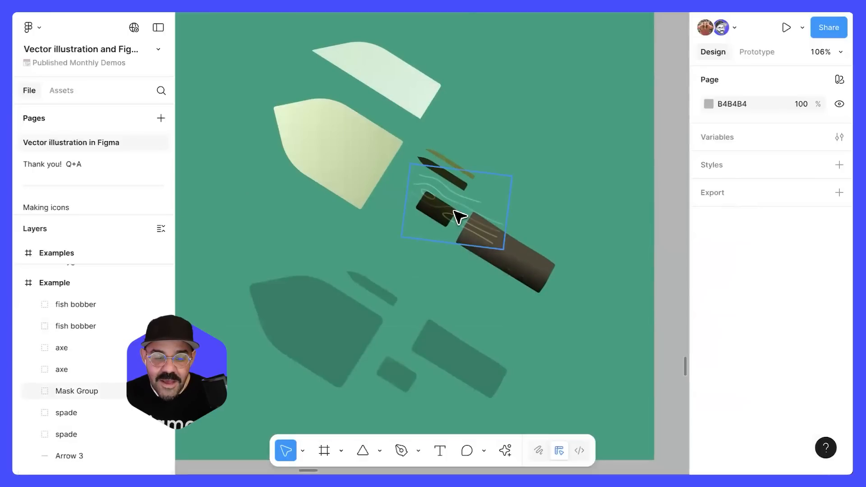
left_click_drag(469, 205, 548, 199)
scroll(547, 199, "up", 2)
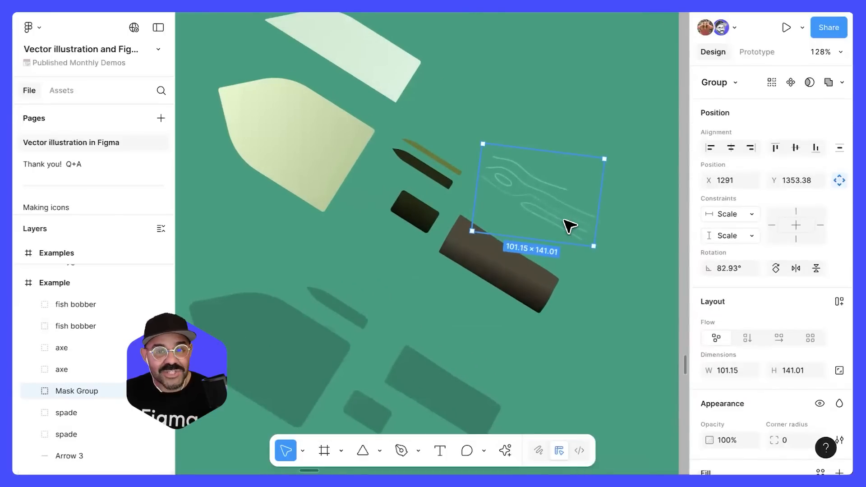
scroll(571, 226, "down", 6)
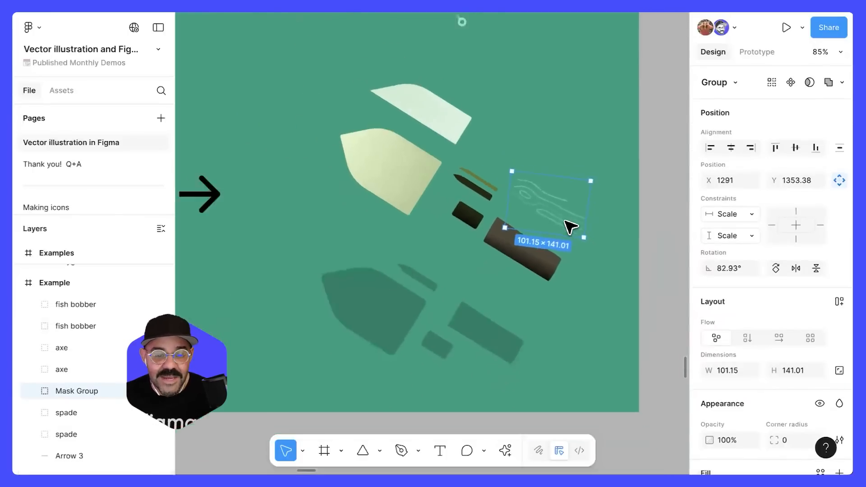
- Enlarge the page list to show more pages and switch to the Student project illustrations page
left_click_drag(536, 201, 590, 257)
scroll(585, 247, "down", 2)
left_click_drag(603, 194, 601, 216)
scroll(600, 227, "down", 1)
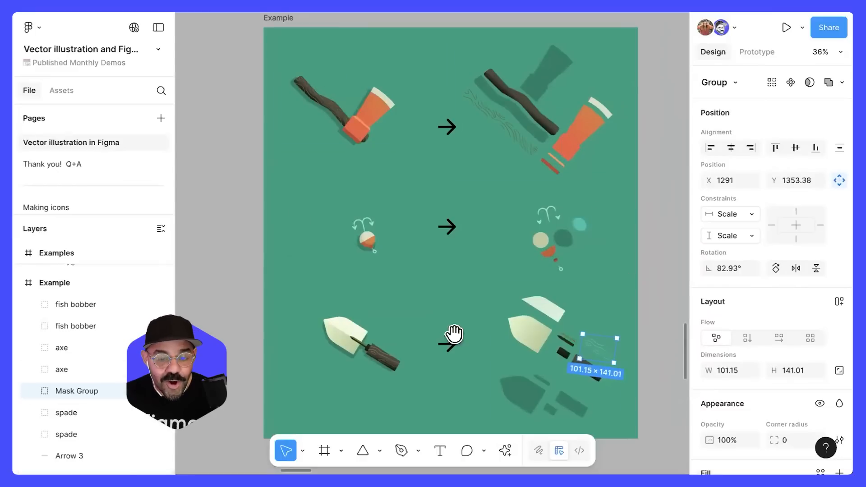
left_click_drag(98, 215, 100, 331)
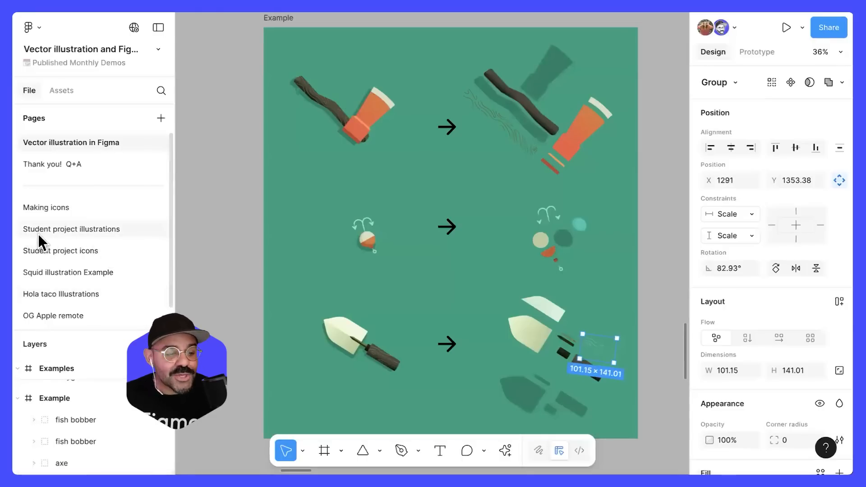
left_click(83, 232)
- Examine the industry banner illustrations, from Mining through Food and Beverage and Agriculture to Health Services
scroll(322, 158, "up", 3)
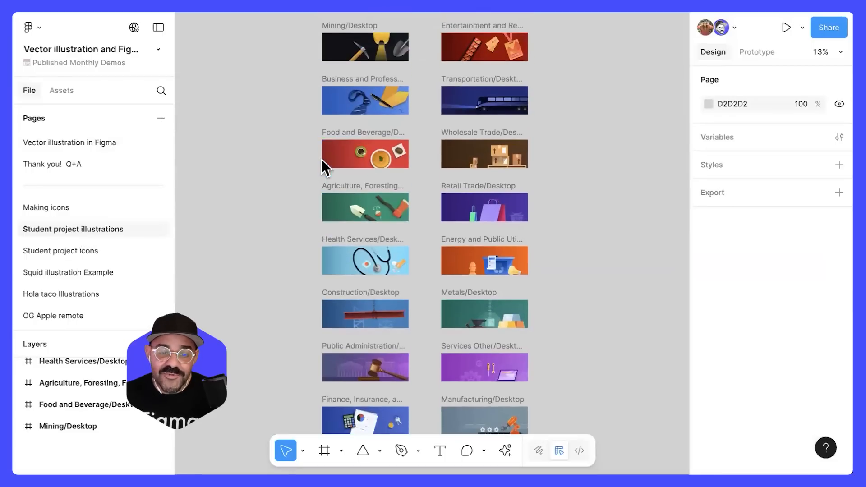
scroll(377, 53, "up", 5)
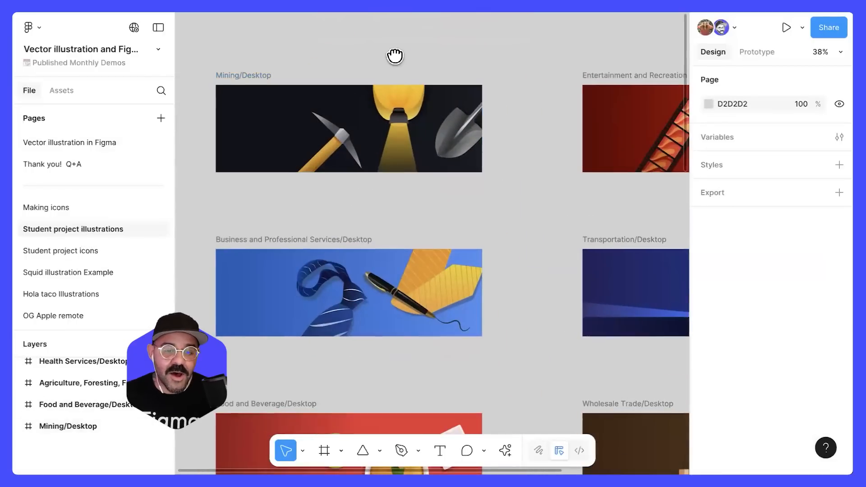
scroll(381, 121, "left", 2)
scroll(410, 181, "down", 5)
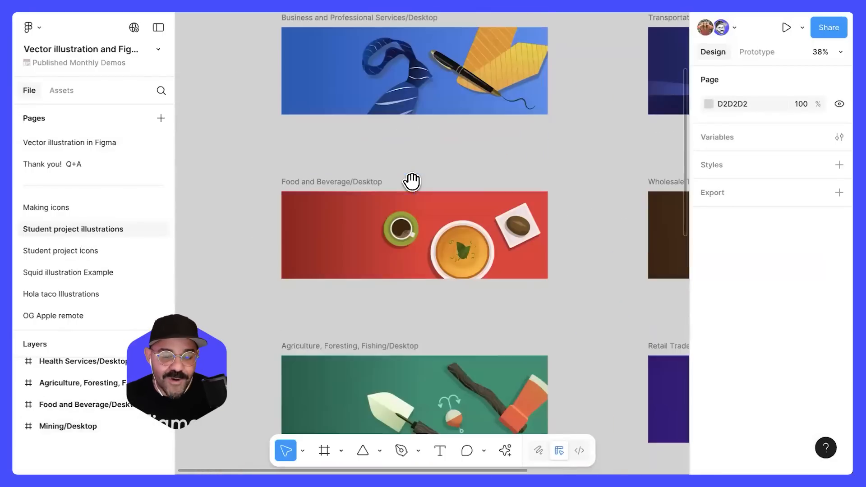
scroll(412, 218, "down", 3)
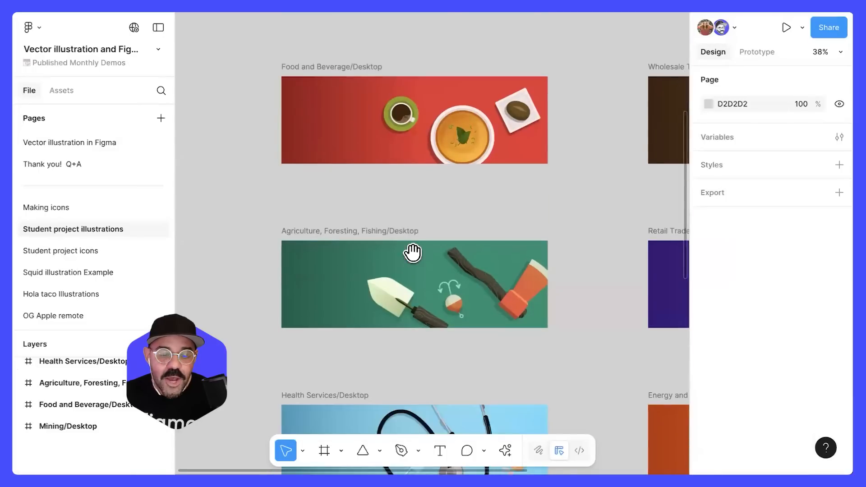
scroll(410, 257, "down", 6)
scroll(364, 176, "up", 5)
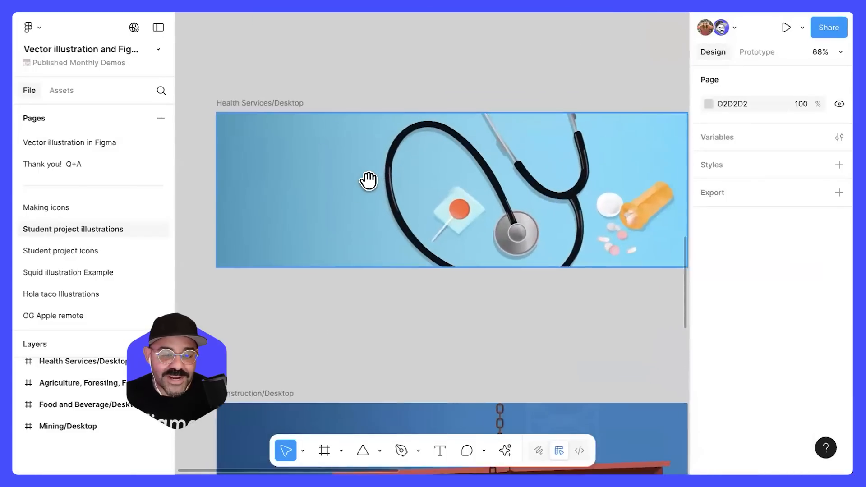
scroll(384, 264, "up", 1)
scroll(382, 266, "right", 2)
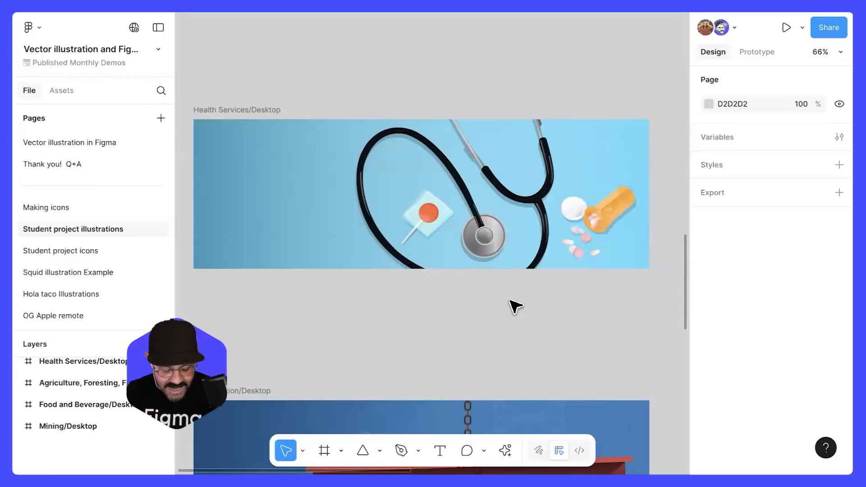
key("ctrl+y")
key("ctrl+y")
key("ctrl+y")
key("ctrl+y")
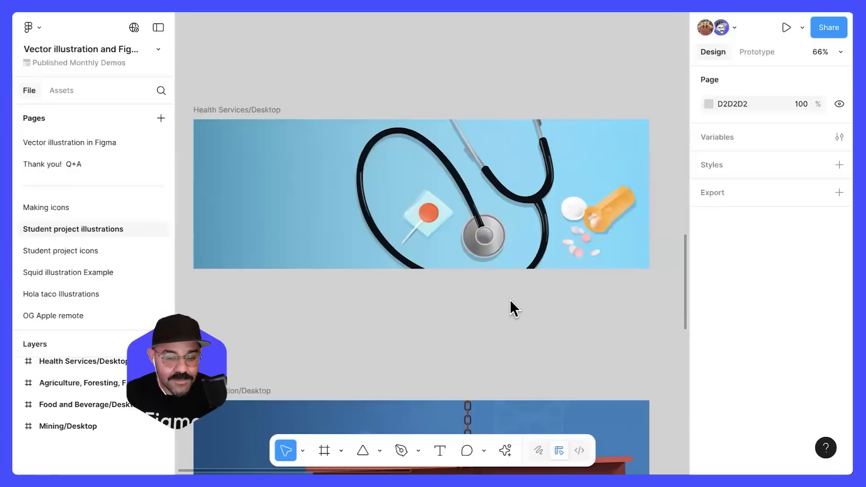
- Find the Show outlines command with the search "out" and turn on outline view for the banner illustrations
key("ctrl+k")
type("out")
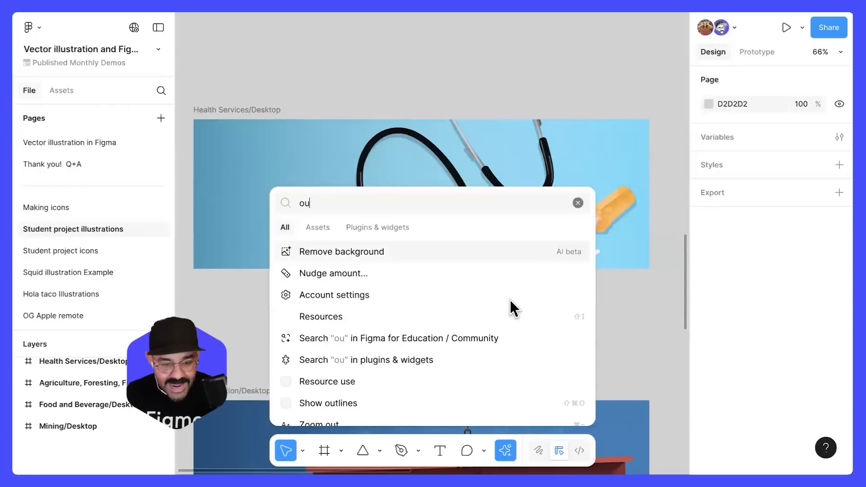
key("Down")
key("Down")
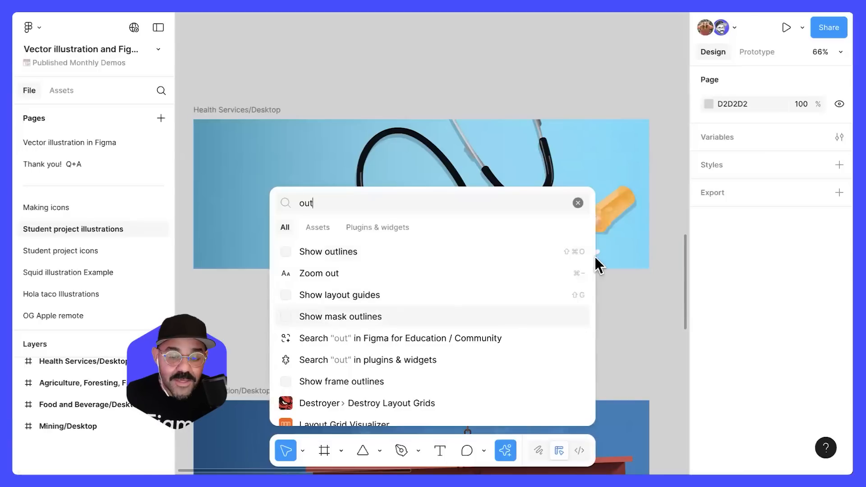
left_click(560, 252)
- Examine the outlined shapes in the Construction, Public Administration, and Finance, Insurance, and Real Estate banners
scroll(324, 319, "down", 10)
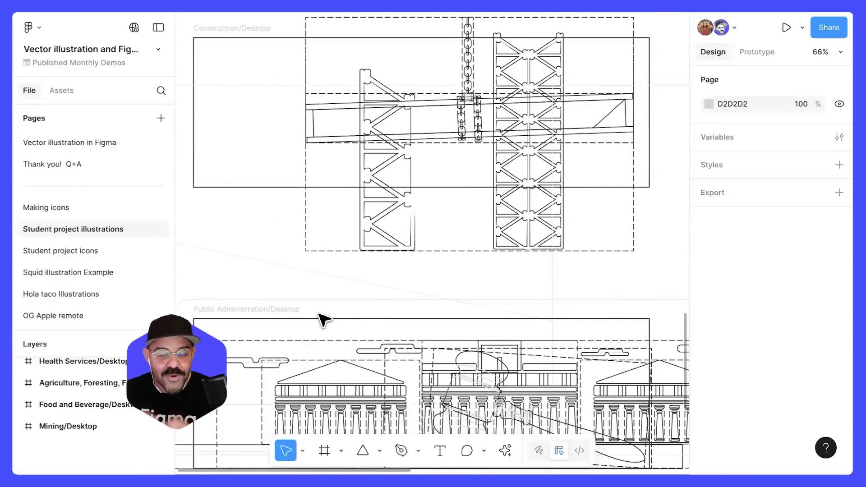
scroll(292, 298, "down", 5)
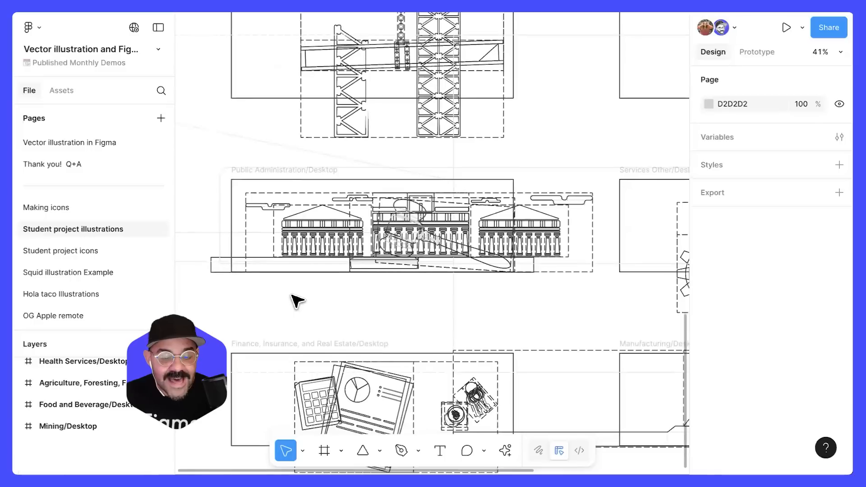
scroll(292, 296, "down", 2)
right_click(293, 296)
left_click(255, 237)
scroll(261, 288, "down", 2)
scroll(261, 289, "up", 2)
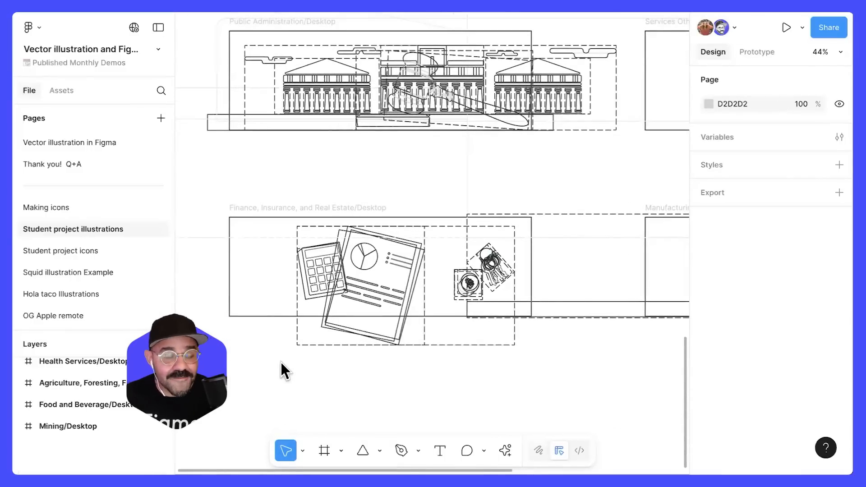
- Examine the outlined banners in the second column, including Energy and Public Utilities and Retail Trade, and return to the Mining banner
scroll(291, 364, "down", 4)
scroll(437, 352, "right", 5)
scroll(454, 390, "up", 6)
scroll(440, 316, "up", 10)
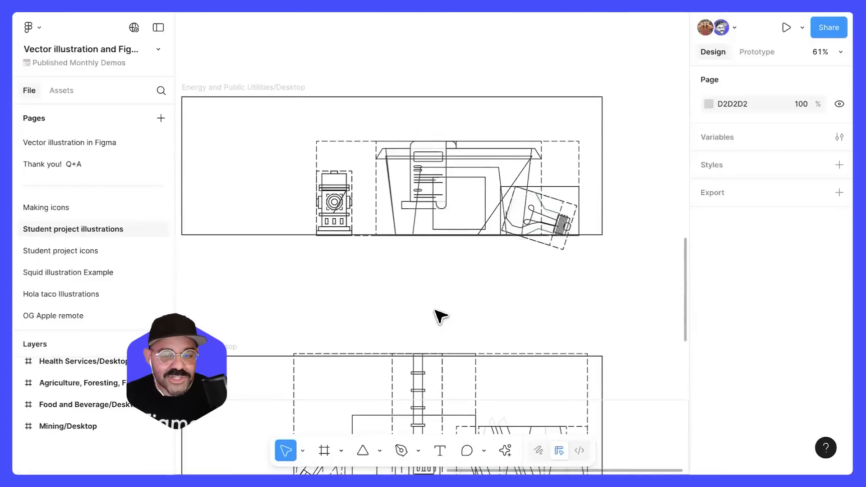
scroll(440, 316, "up", 10)
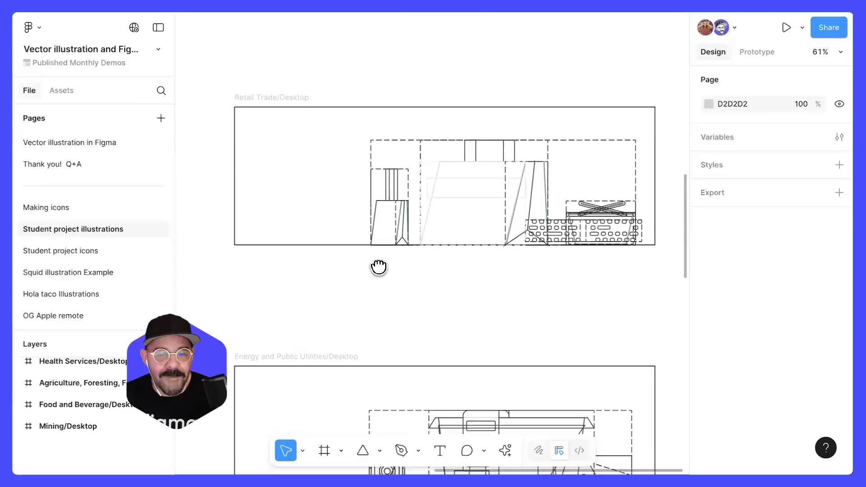
scroll(316, 303, "up", 8)
scroll(420, 294, "up", 10)
scroll(542, 290, "down", 5)
scroll(357, 87, "left", 8)
scroll(358, 87, "up", 5)
scroll(384, 27, "down", 2)
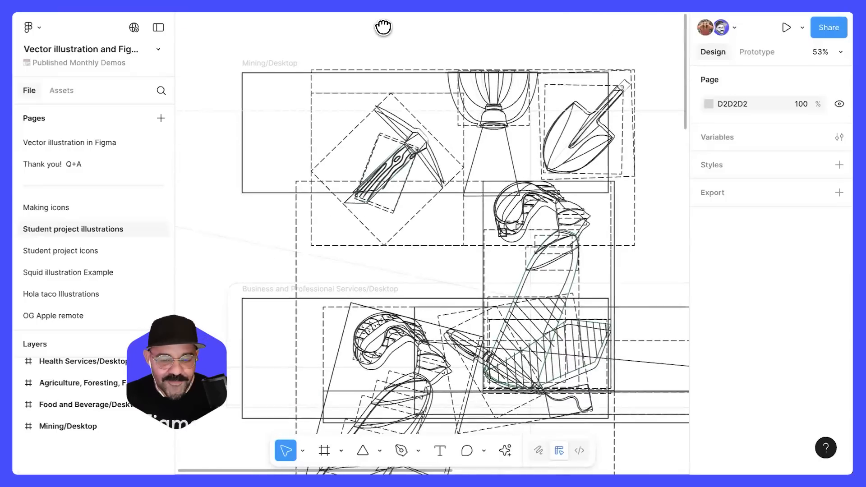
left_click_drag(384, 27, 385, 21)
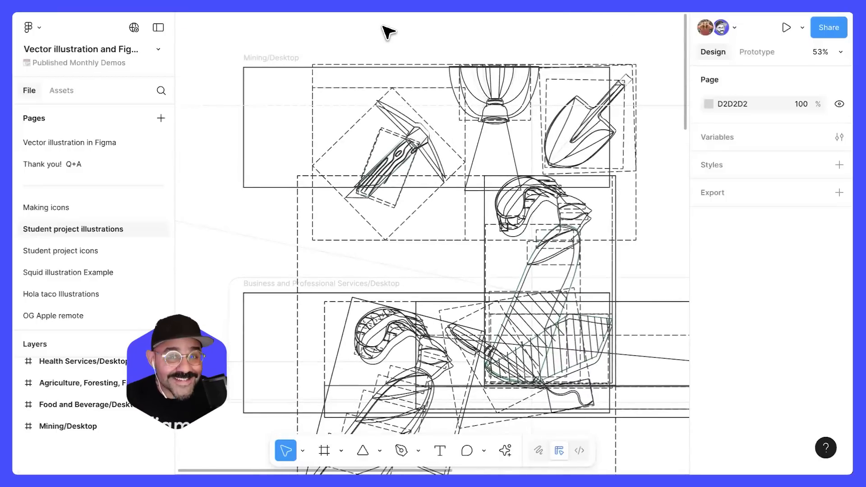
- Turn off outline view and show both columns of industry banners in full colour
key("super+k")
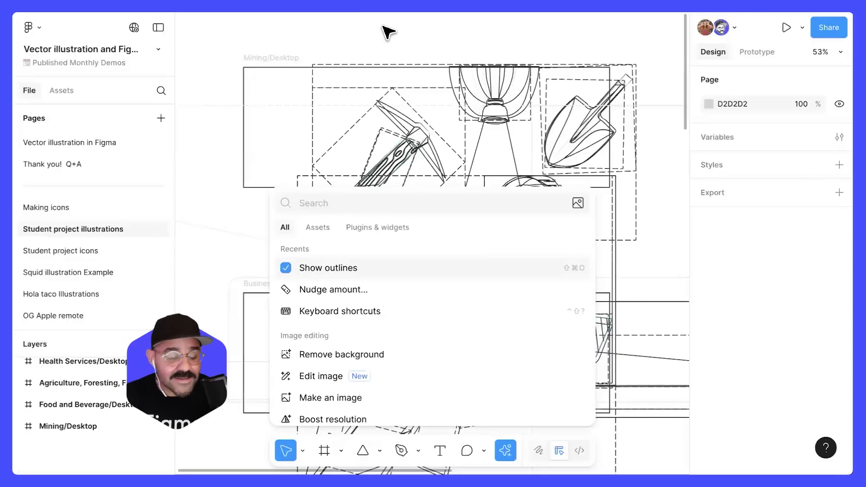
left_click(285, 270)
left_click_drag(379, 238, 356, 264)
scroll(418, 218, "down", 5)
left_click_drag(486, 205, 445, 168)
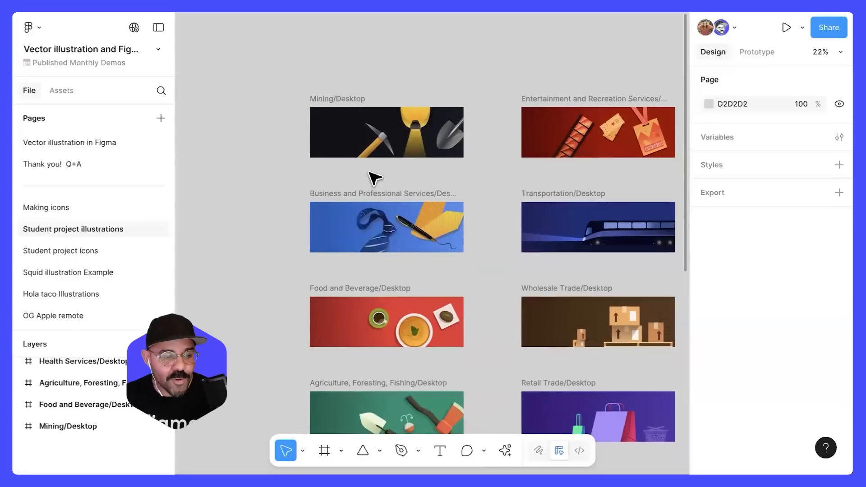
- Switch to the Vector illustration in Figma page, clear the selection and go to the "Shapes, fills and strokes" frame
left_click(105, 143)
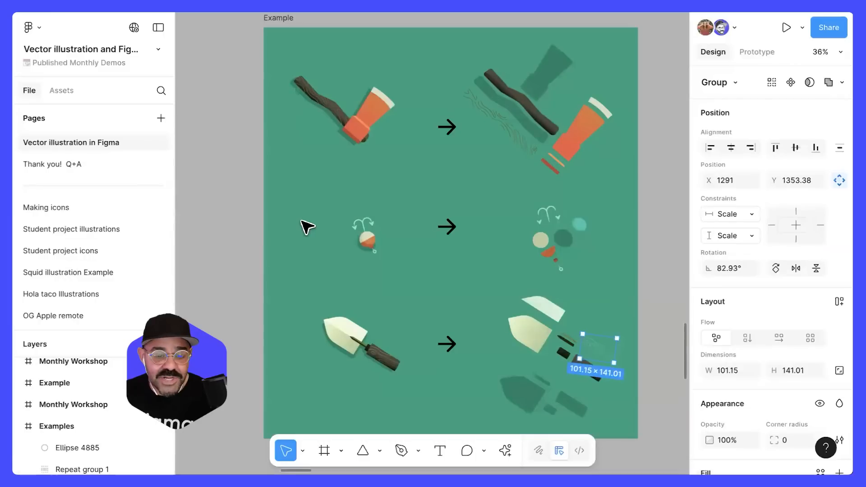
left_click(243, 228)
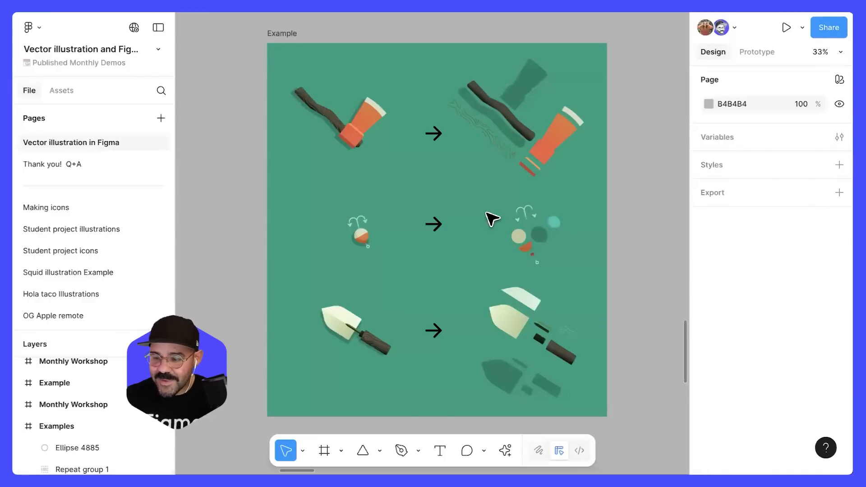
scroll(488, 217, "down", 5)
left_click_drag(539, 171, 398, 307)
left_click_drag(600, 128, 429, 370)
left_click_drag(505, 141, 457, 354)
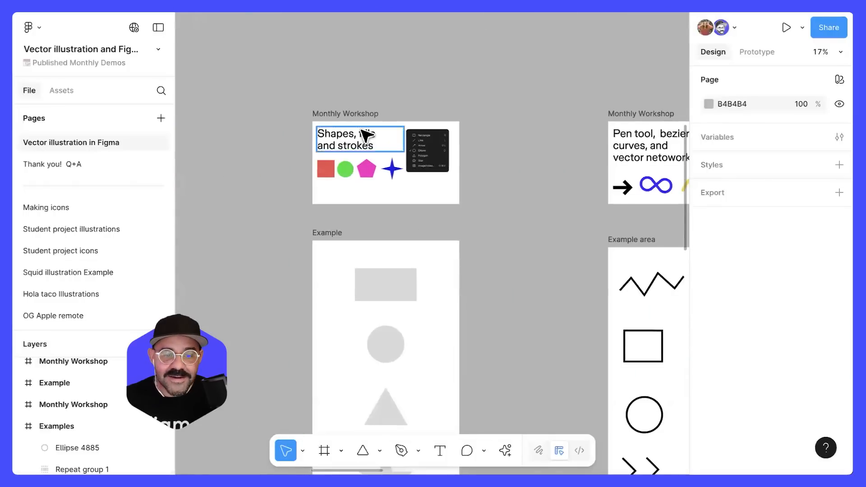
scroll(364, 130, "up", 5)
left_click_drag(394, 81, 392, 61)
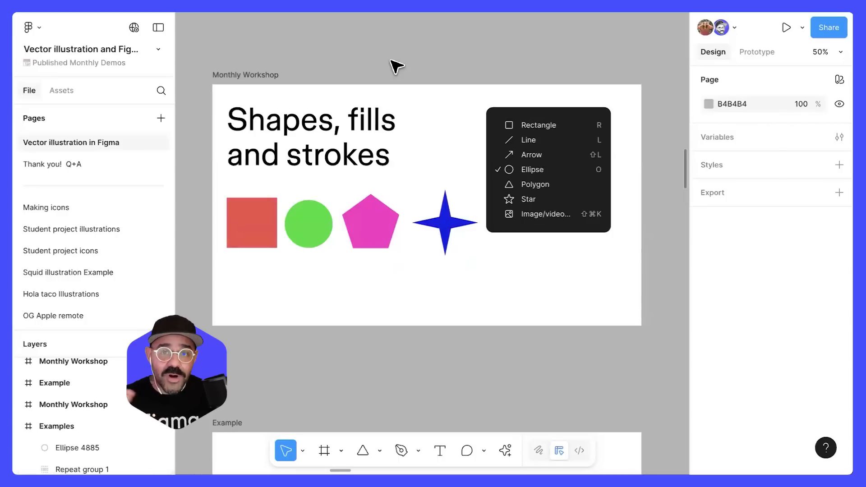
scroll(295, 221, "up", 3)
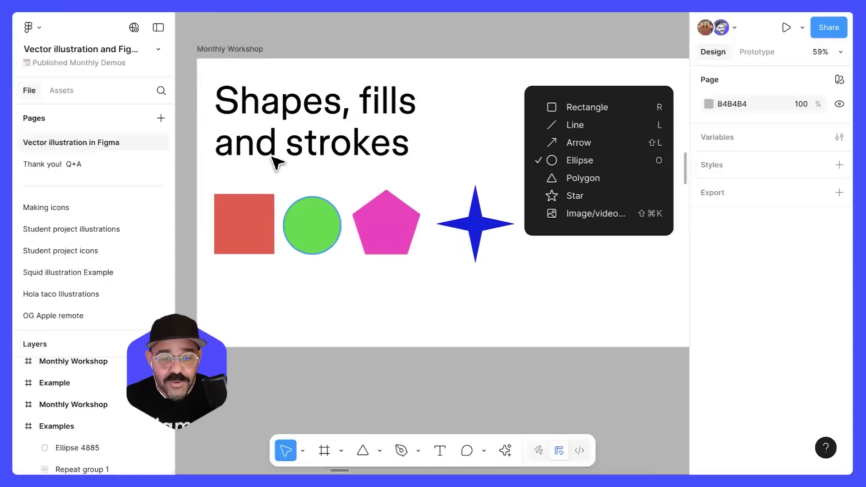
scroll(393, 270, "down", 2)
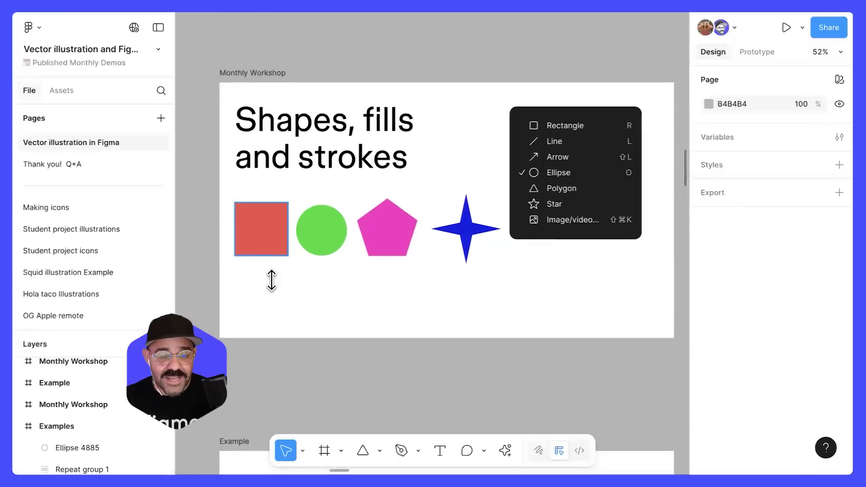
- Inspect the red square and green circle samples and look through the list of available shape tools
left_click(269, 252)
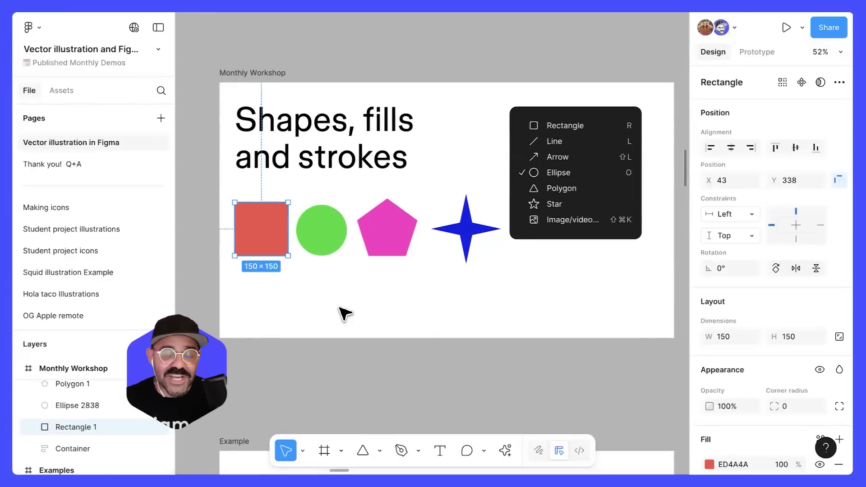
scroll(286, 275, "up", 3)
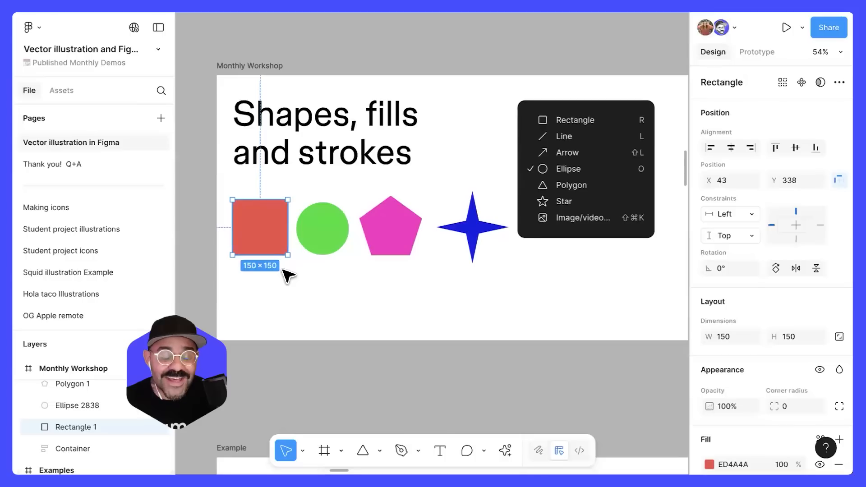
left_click(381, 450)
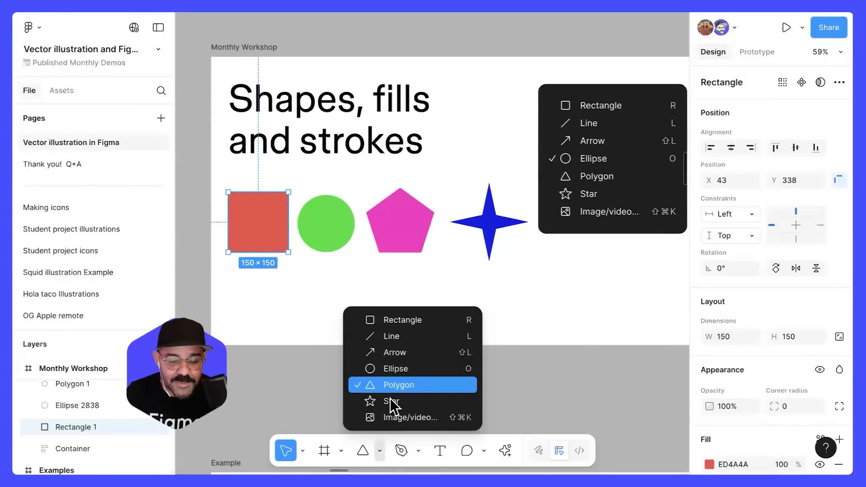
left_click(259, 356)
left_click(260, 218)
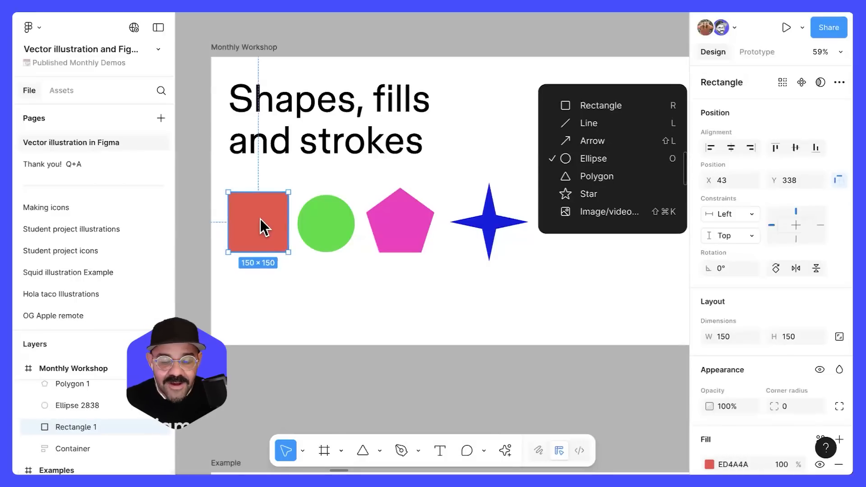
left_click(331, 236)
- Round all corners of the grey rectangle in the Example frame to a radius of 66
scroll(333, 194, "down", 10)
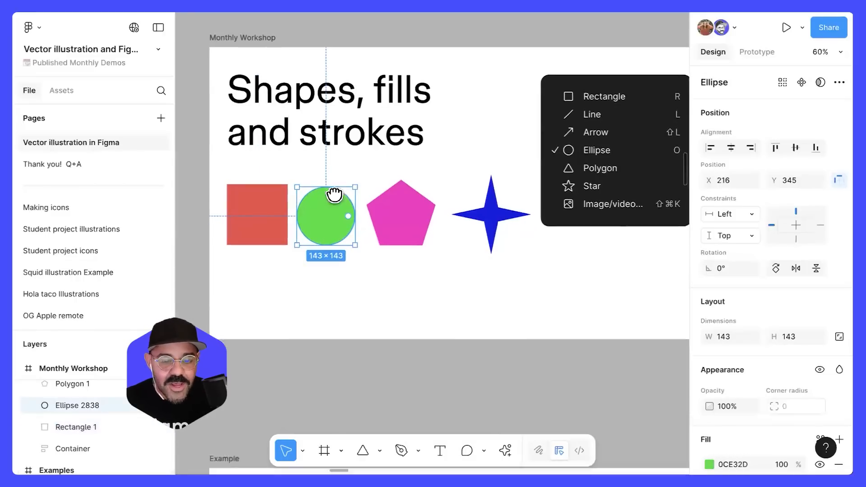
left_click(436, 198)
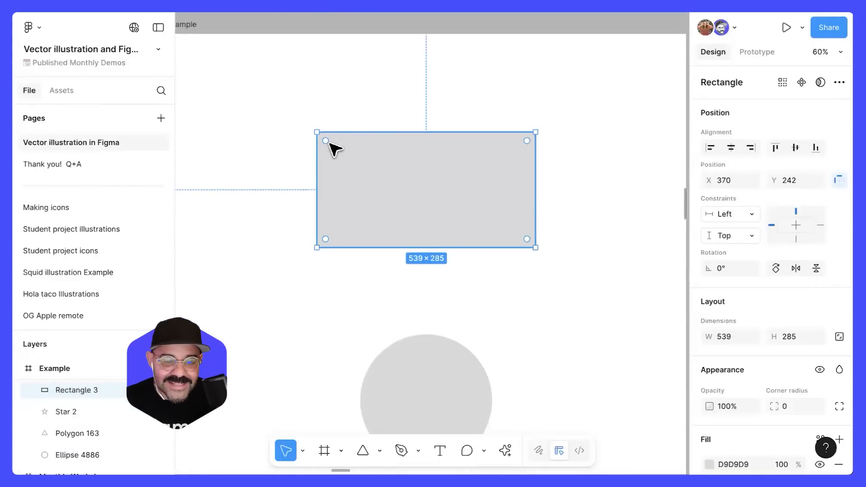
left_click_drag(326, 141, 346, 164)
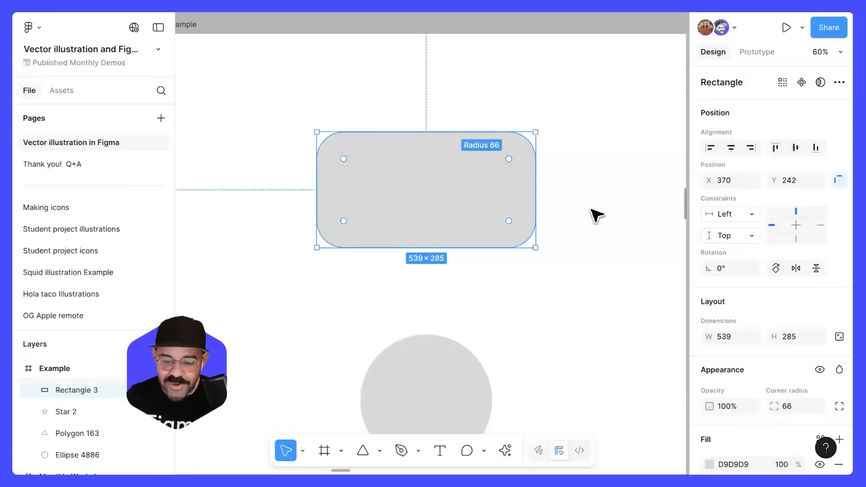
- Show the individual corner radii of the grey rectangle and set its top-left corner radius to 186
scroll(731, 270, "down", 2)
scroll(731, 270, "down", 2)
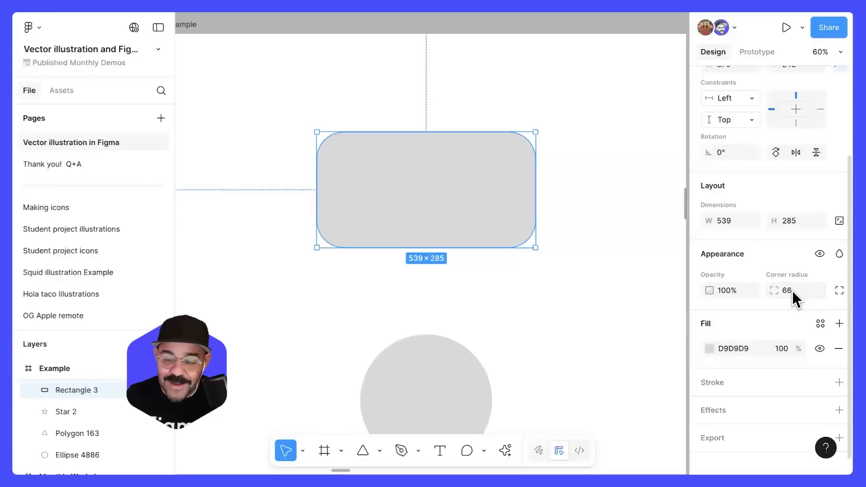
left_click(839, 290)
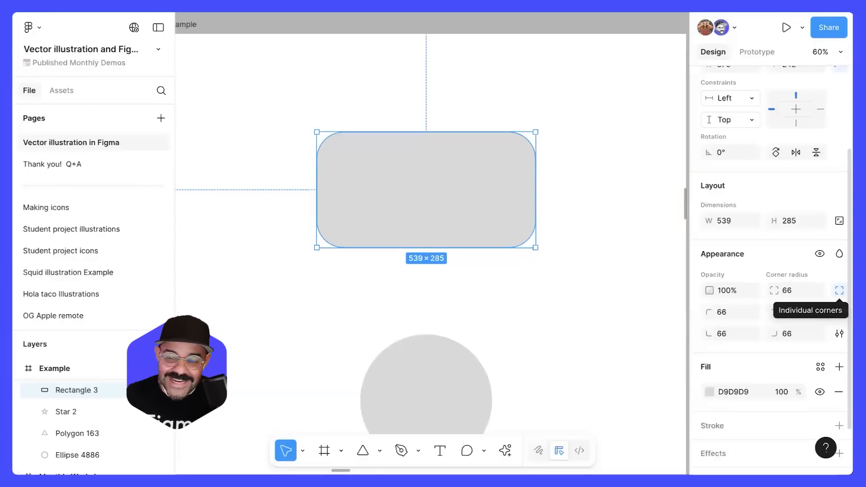
left_click(735, 316)
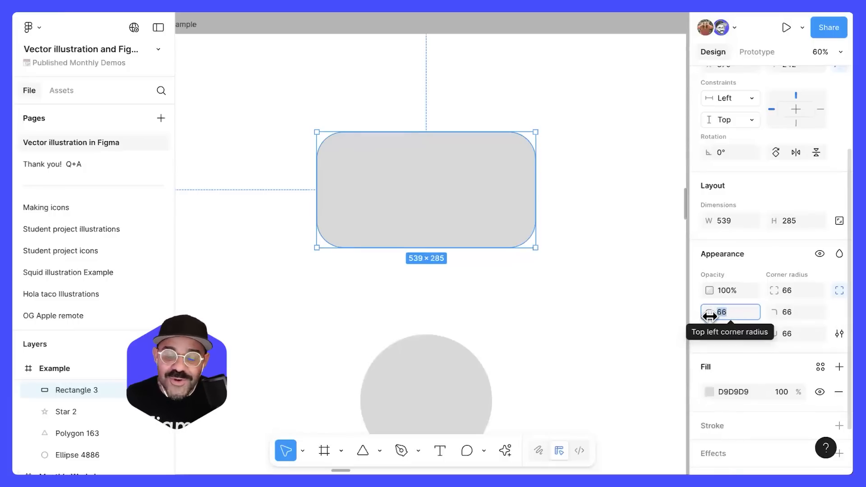
left_click_drag(710, 317, 676, 308)
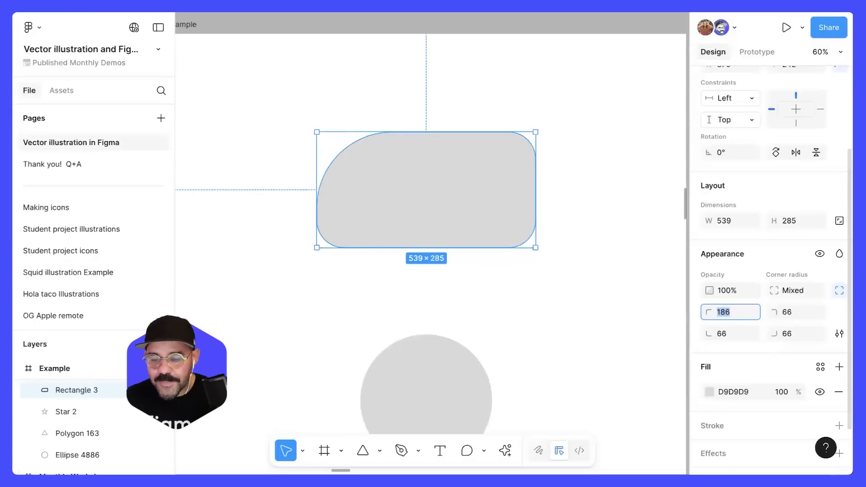
- Set the rectangle's corner smoothing to 60%, the iOS value, and clear the selection
left_click(838, 334)
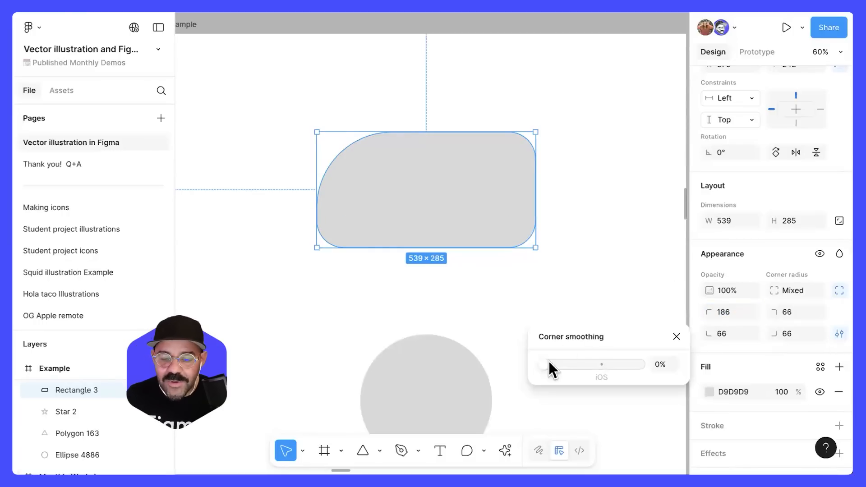
left_click_drag(564, 365, 601, 368)
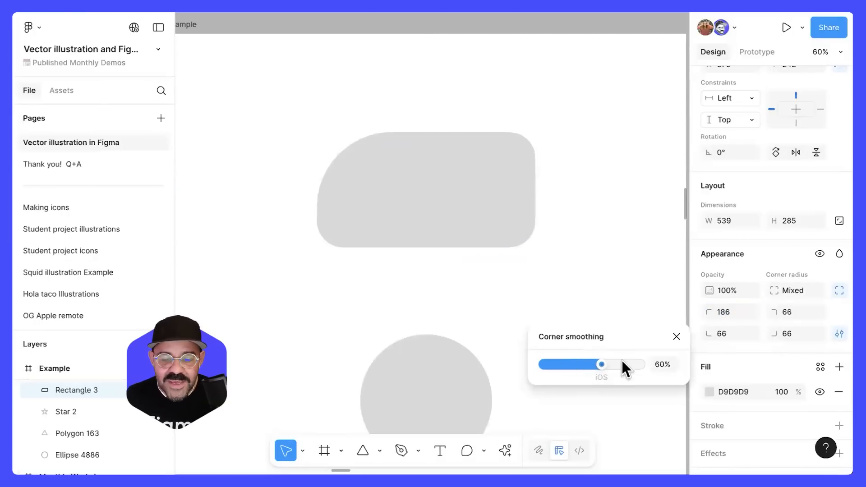
left_click(675, 338)
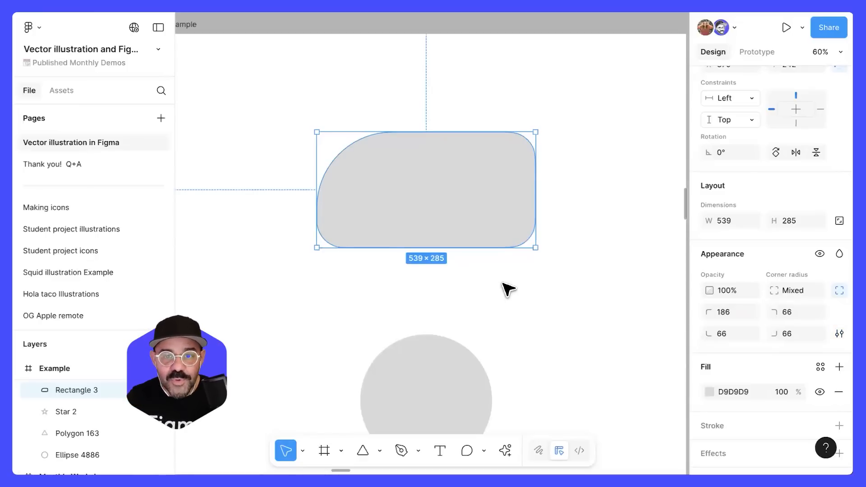
left_click(465, 329)
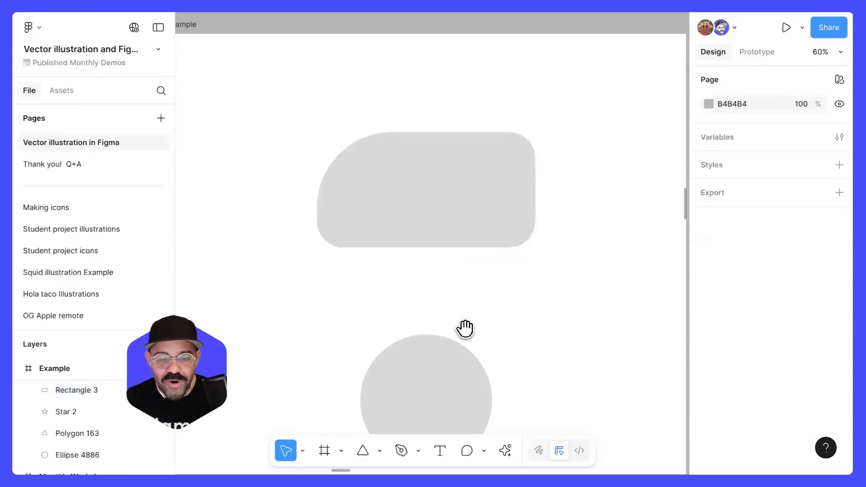
- Turn the grey circle into an open ring with a 158.1° start, a 68.54% sweep and a 46.3% ratio
left_click_drag(465, 329, 462, 196)
left_click(422, 275)
scroll(431, 291, "up", 1)
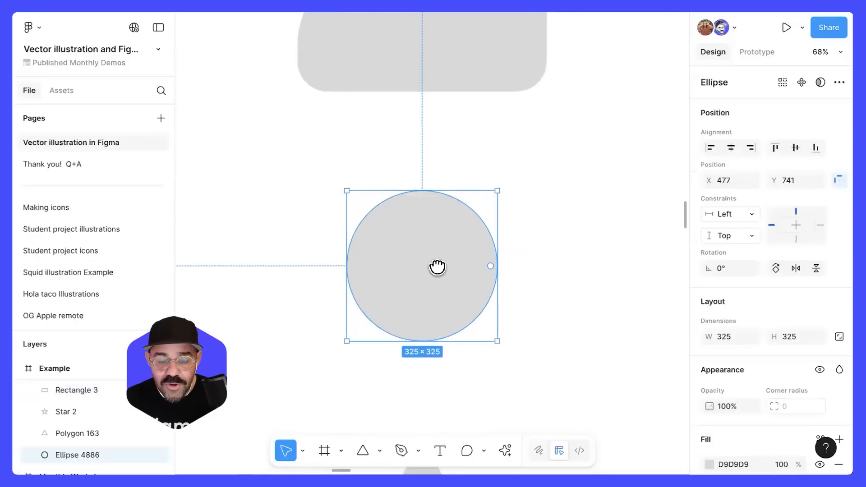
scroll(437, 267, "down", 1)
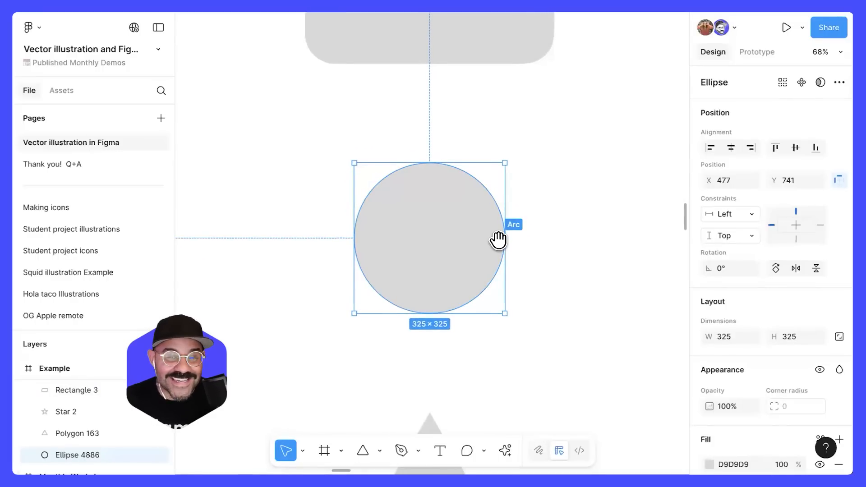
left_click_drag(499, 239, 408, 188)
left_click_drag(431, 239, 418, 267)
left_click_drag(482, 238, 387, 256)
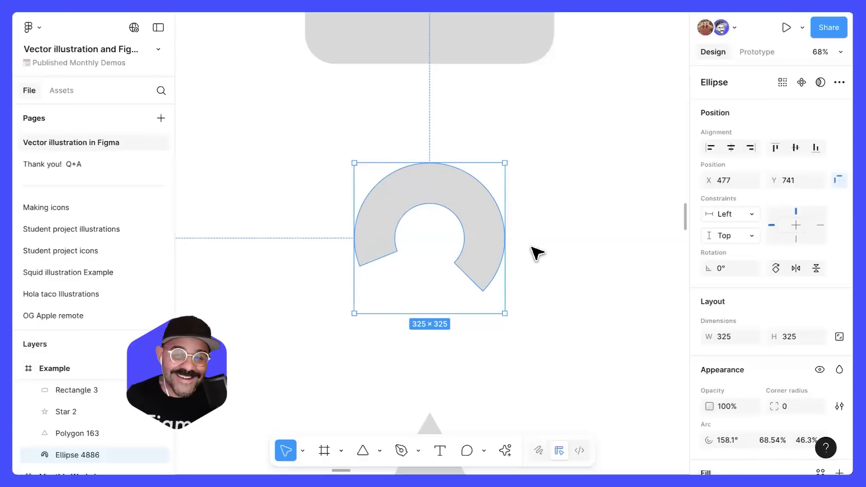
- Reshape the open ring into a hairline arc with a -151.83° start, a 31.41% sweep and a 100% ratio
left_click_drag(382, 261, 381, 212)
left_click_drag(427, 294, 426, 196)
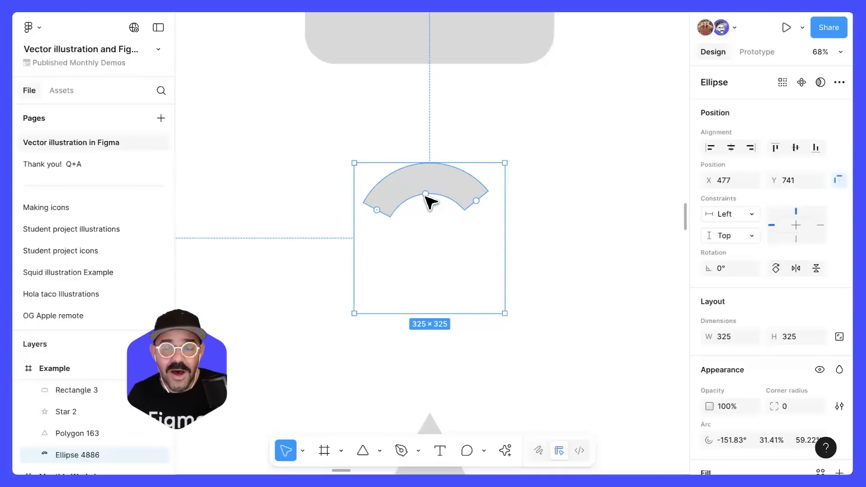
left_click(559, 206)
left_click(432, 204)
left_click_drag(426, 197, 450, 153)
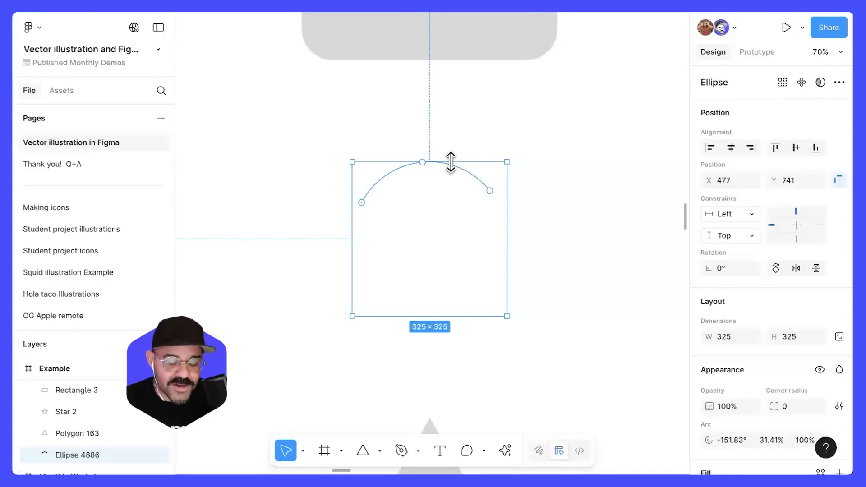
- Swap the arc's fill for a D9D9D9 stroke of weight 33 and extend its sweep to about 32.05%
scroll(702, 265, "down", 4)
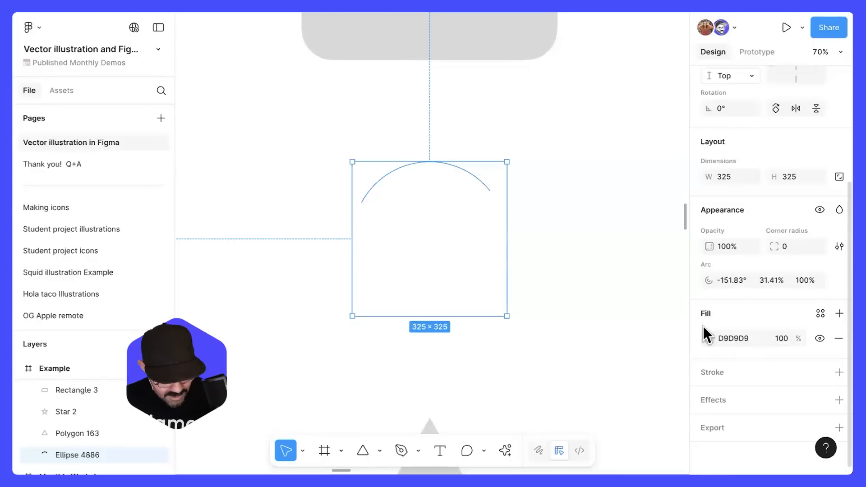
key("shift+x")
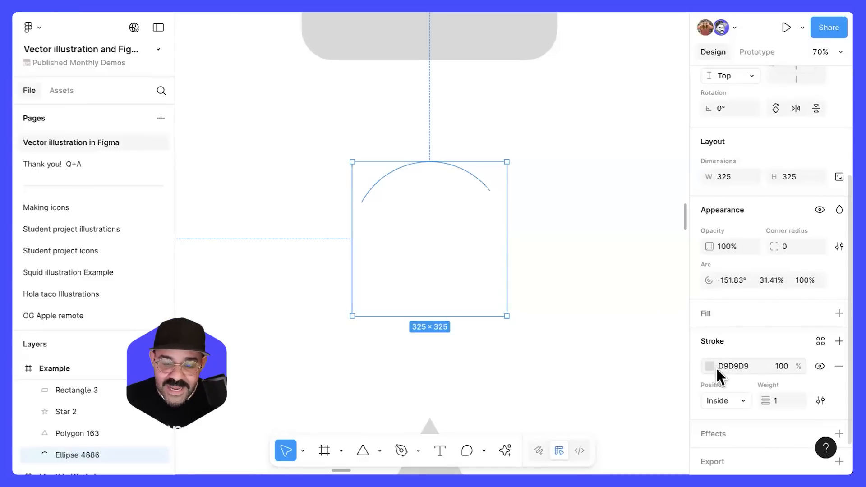
key("shift+x")
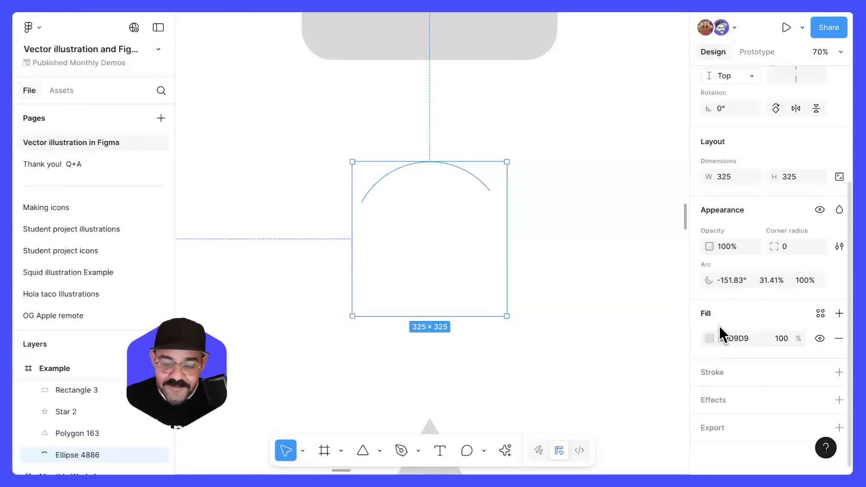
key("shift+x")
left_click(711, 366)
left_click_drag(763, 402, 810, 400)
mouse_move(484, 193)
left_mouse_down()
mouse_move(479, 267)
mouse_move(495, 189)
left_mouse_up()
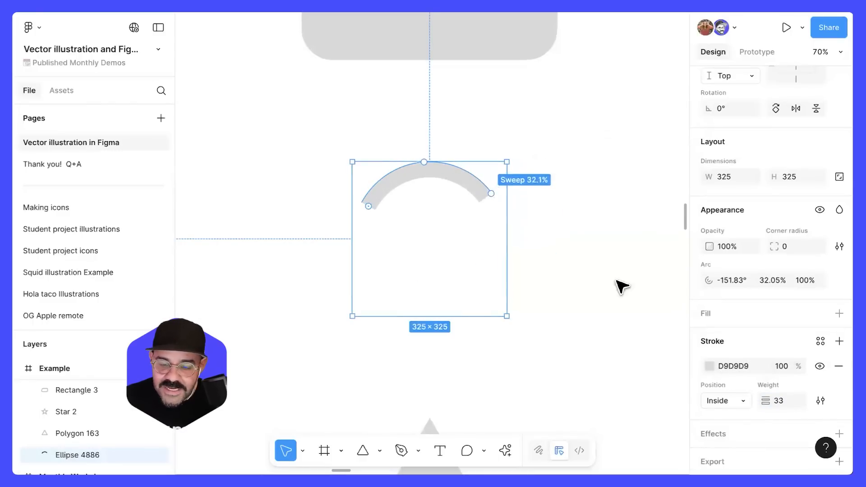
- Set the arc's stroke position to Center and extend the sweep to about 35.01%
scroll(736, 382, "down", 1)
left_click(744, 381)
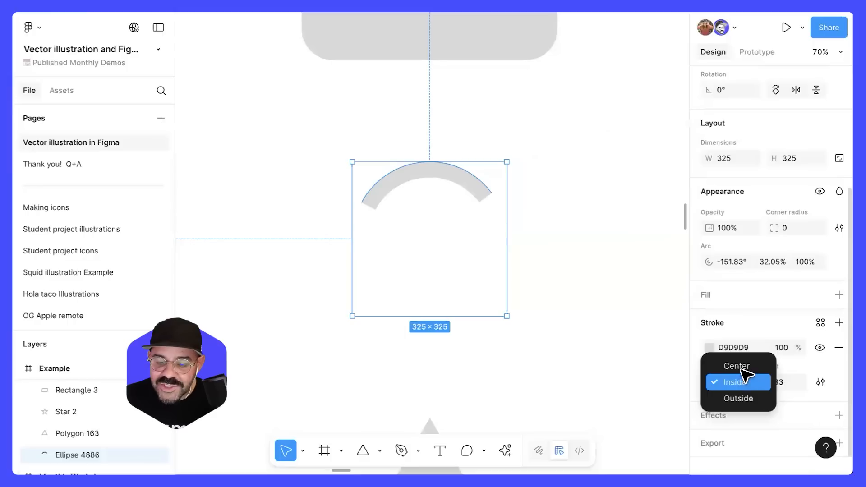
left_click(737, 366)
mouse_move(489, 195)
left_mouse_down()
mouse_move(499, 217)
mouse_move(497, 270)
mouse_move(476, 189)
mouse_move(490, 194)
mouse_move(497, 265)
mouse_move(489, 219)
left_mouse_up()
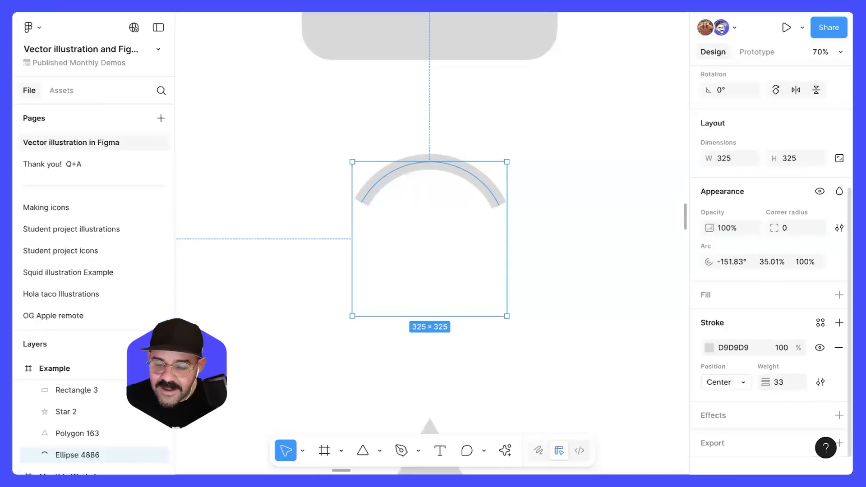
- Give the arc's stroke Round end points in the stroke settings
left_click(821, 383)
left_click_drag(626, 279, 625, 166)
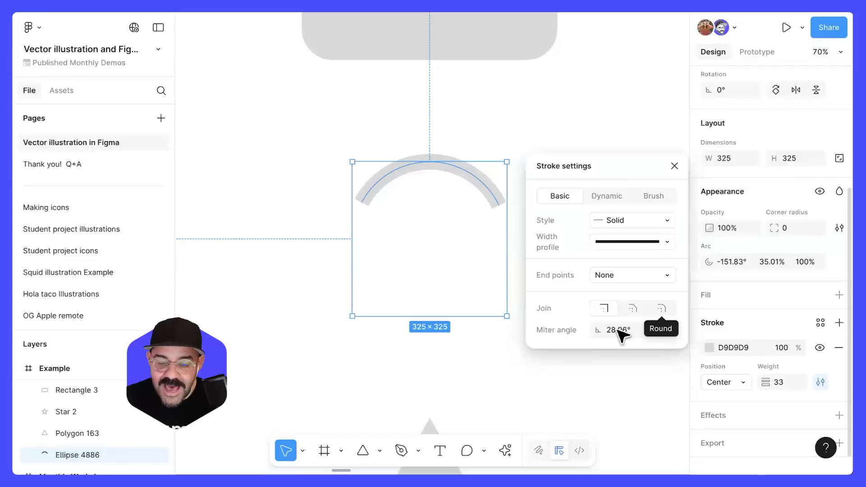
left_click(638, 279)
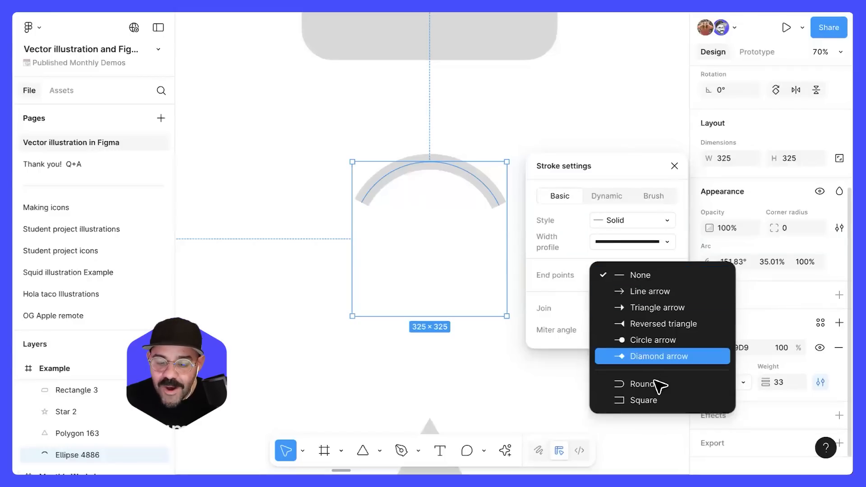
left_click(656, 383)
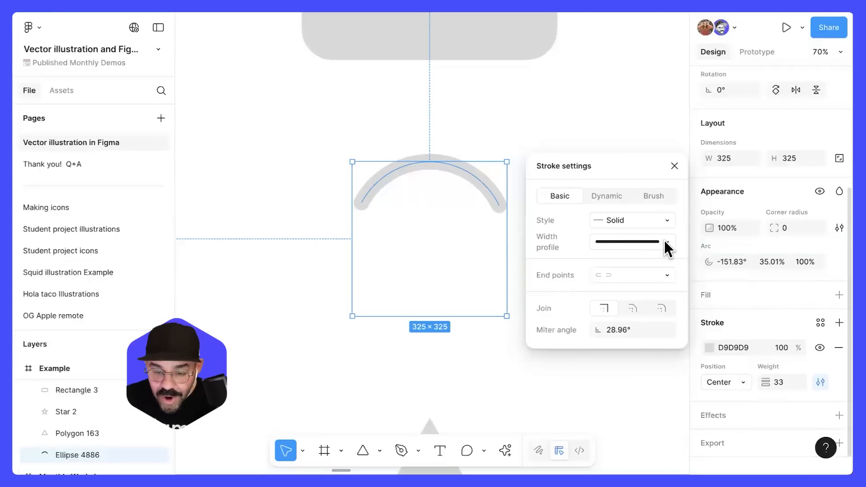
- Try Line arrow and Circle arrow end points on the arc's stroke
left_click(668, 269)
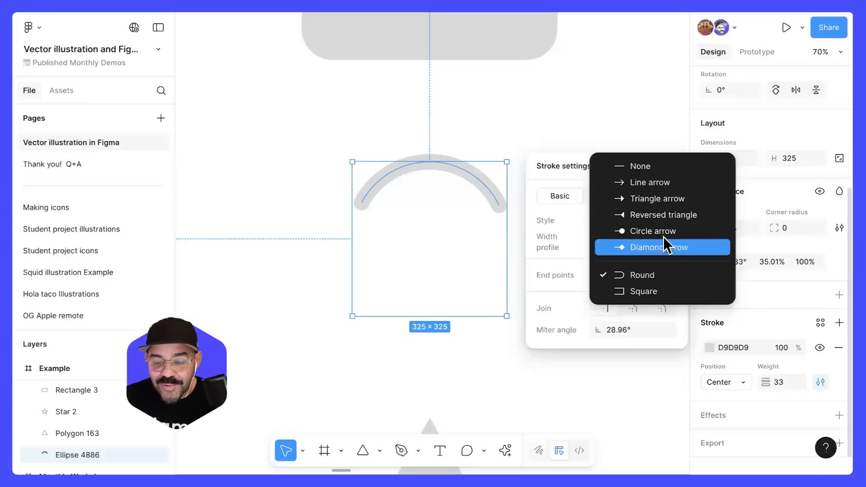
left_click(661, 183)
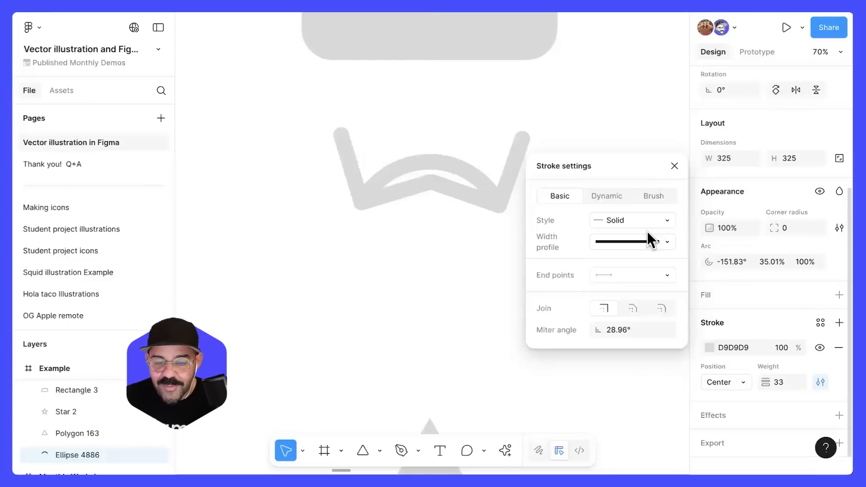
left_click(665, 275)
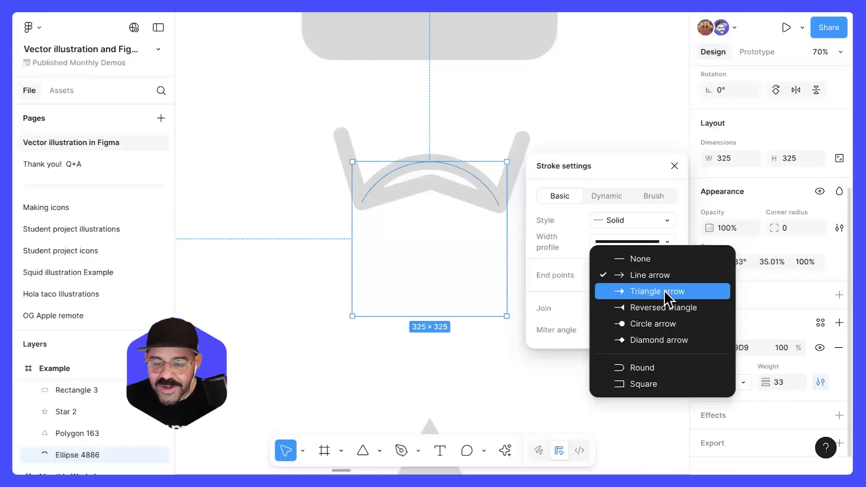
left_click(665, 324)
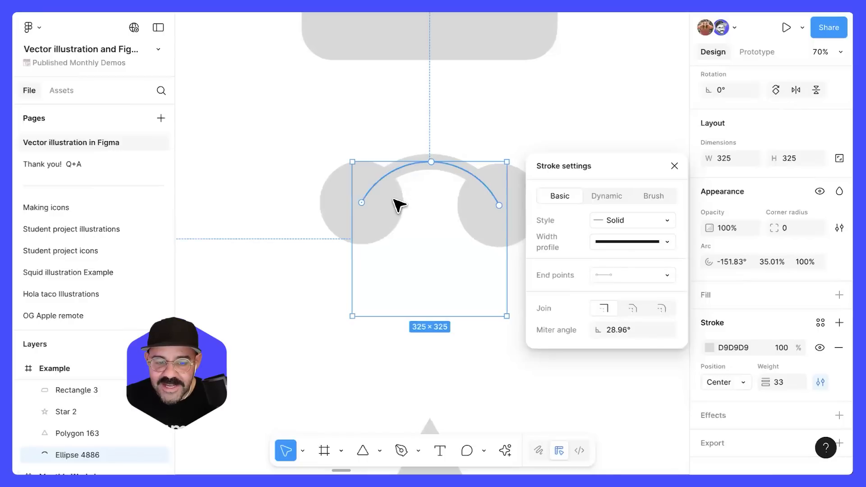
- Thin the stroke to 18, widen the arc to a 118.81° start and 62.5% sweep, and use Round end points
left_click_drag(773, 382, 753, 382)
left_click_drag(364, 204, 393, 306)
left_click_drag(399, 170, 533, 221)
left_click(667, 279)
left_click(650, 322)
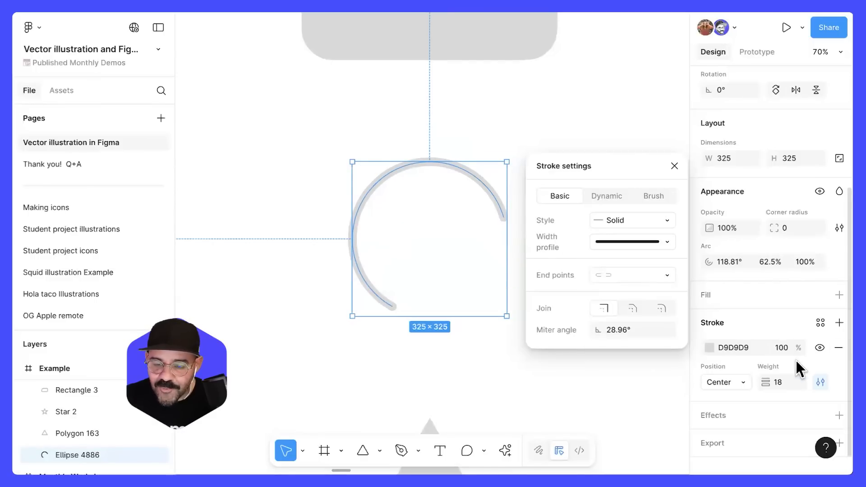
- Thicken the arc's stroke to 129, shorten the arc to a 154.18° start and 38.95% sweep, and close the stroke settings
left_click_drag(766, 382, 841, 380)
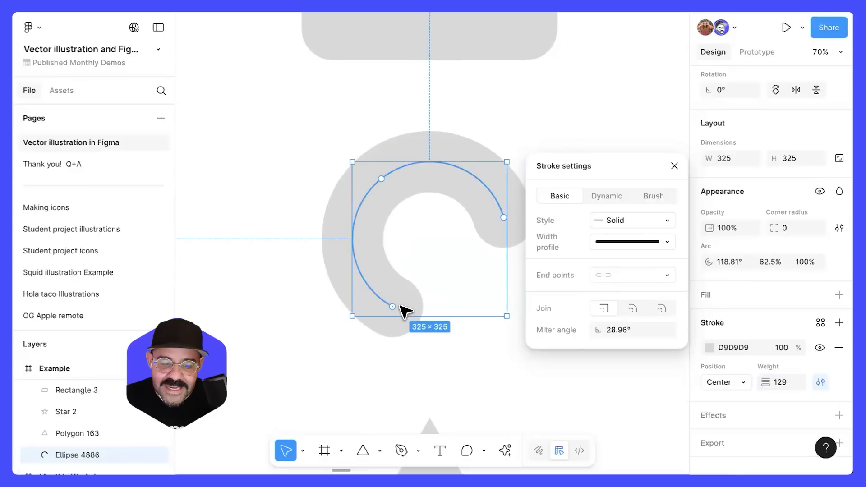
left_click_drag(448, 302, 465, 197)
left_click_drag(353, 247, 434, 304)
mouse_move(482, 185)
left_mouse_down()
mouse_move(456, 186)
mouse_move(351, 230)
mouse_move(360, 273)
left_mouse_up()
left_click(675, 166)
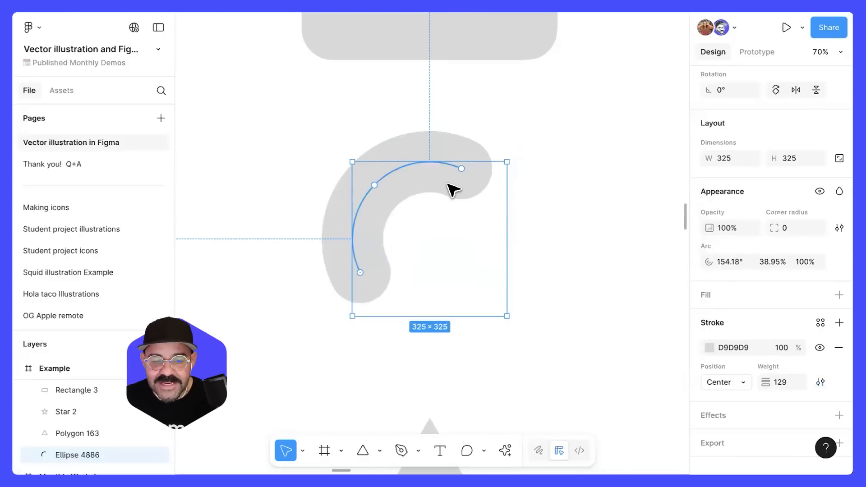
- Swap the arc's stroke for a fill, set its ratio to about 50.65% and round its corners to 240
key("shift+x")
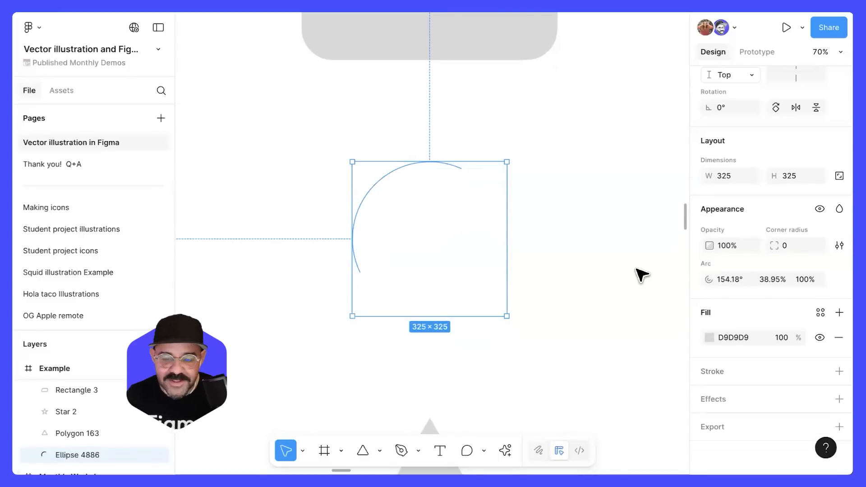
left_click_drag(374, 185, 402, 211)
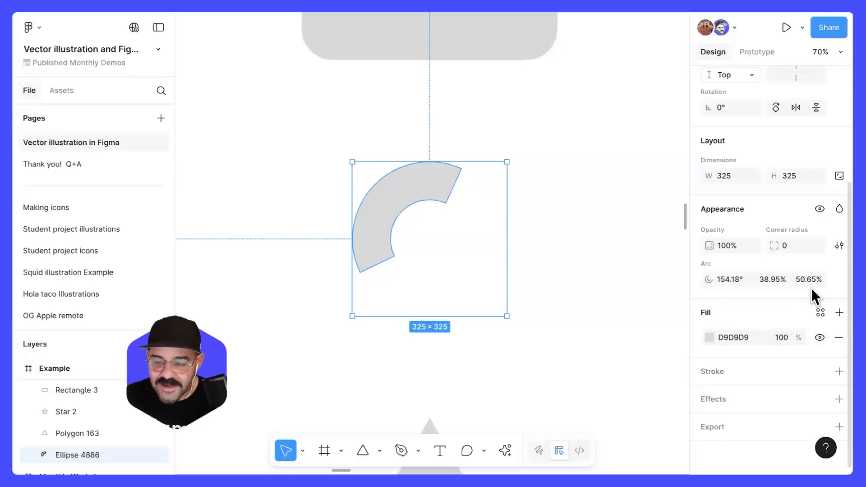
left_click_drag(778, 244, 826, 243)
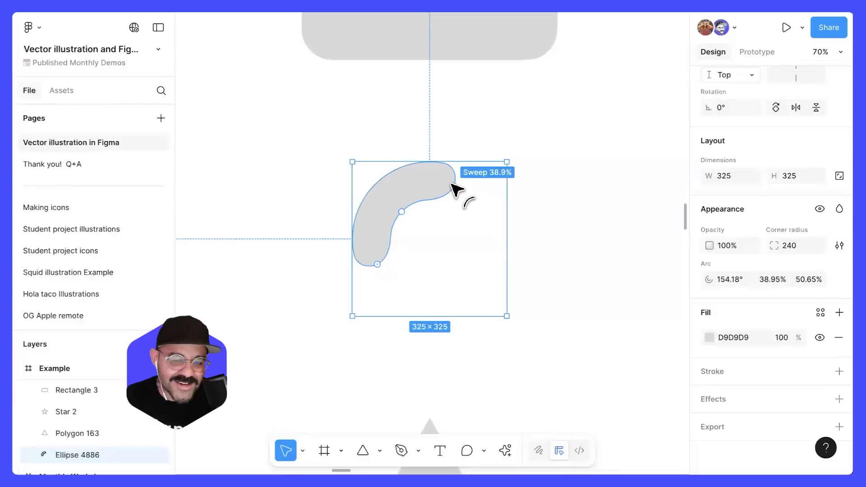
- Try different corner radii on the filled arc, and reset the radius to 0
left_click(780, 247)
left_click_drag(779, 247, 319, 228)
left_click_drag(458, 228, 781, 246)
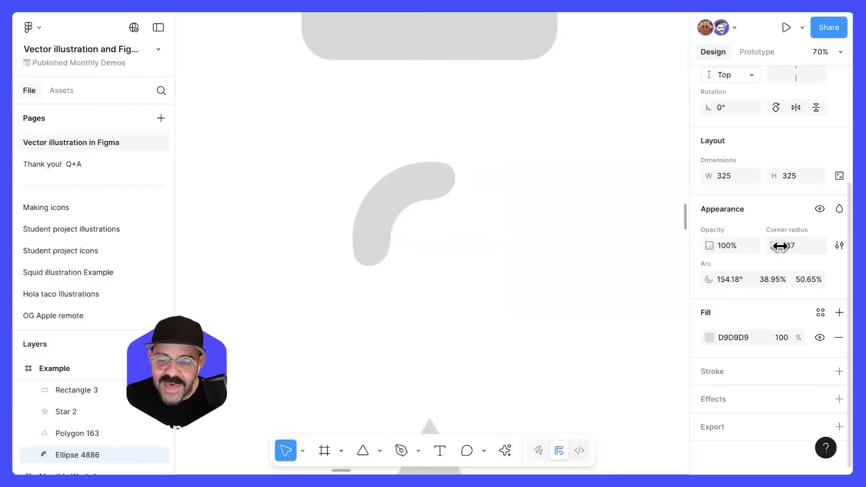
left_click(799, 251)
type("0")
key("Return")
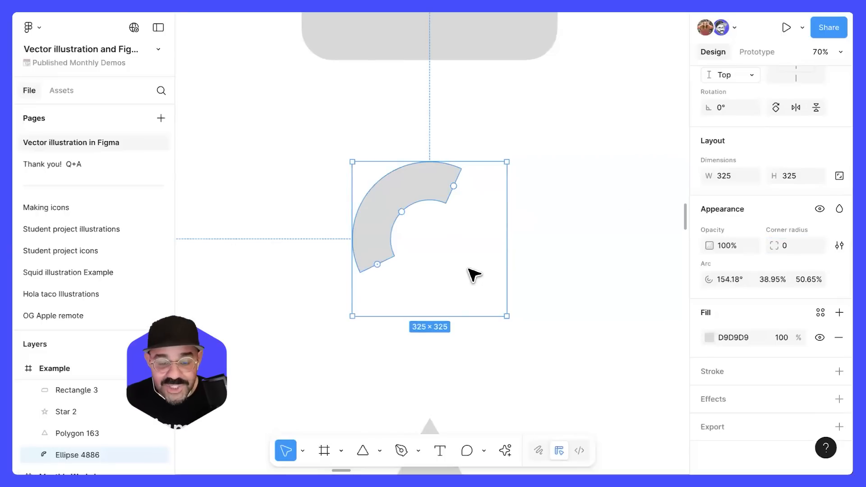
- Swap the arc's fill back to a stroke with a 100% ratio, set its weight to 107 and clear the selection
key("shift+x")
left_click_drag(402, 212, 372, 182)
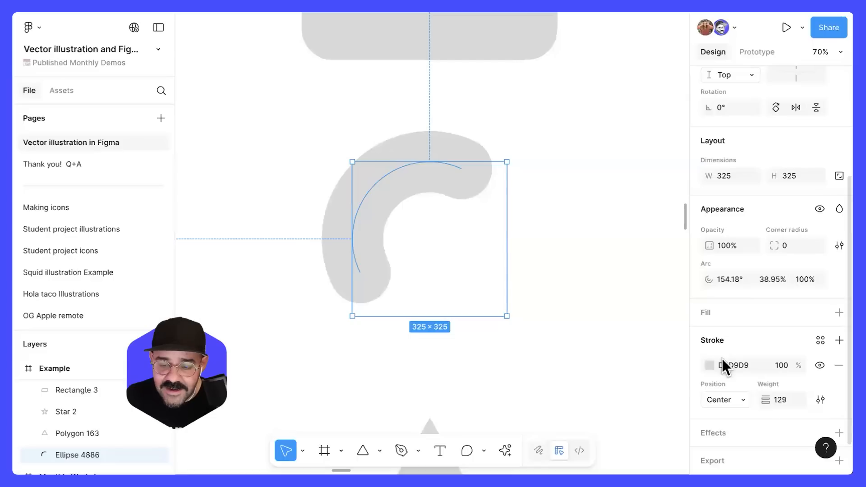
left_click_drag(771, 396, 741, 402)
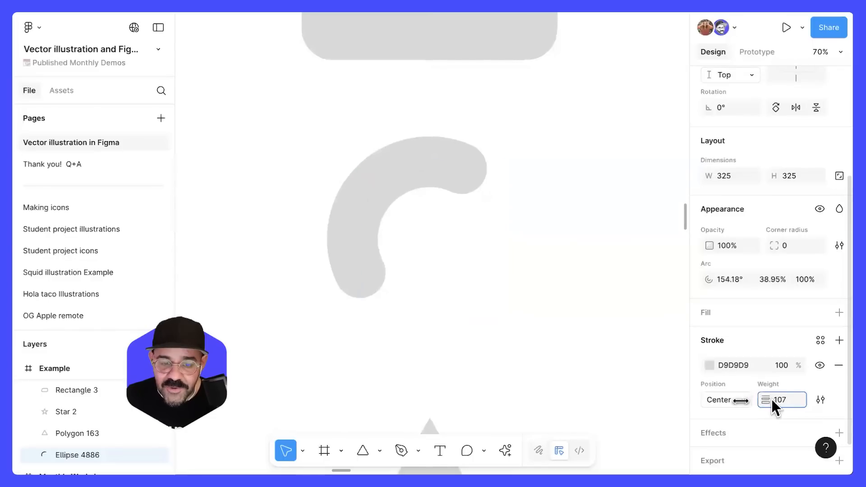
left_click(822, 401)
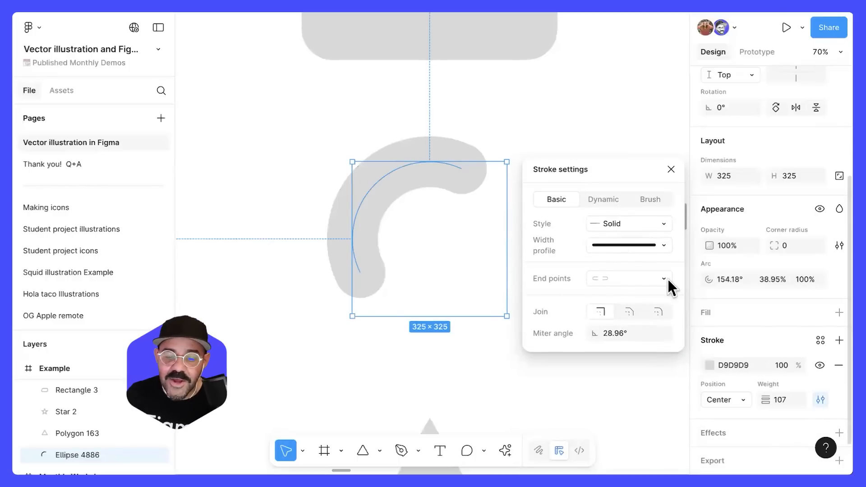
left_click(670, 169)
left_click(556, 285)
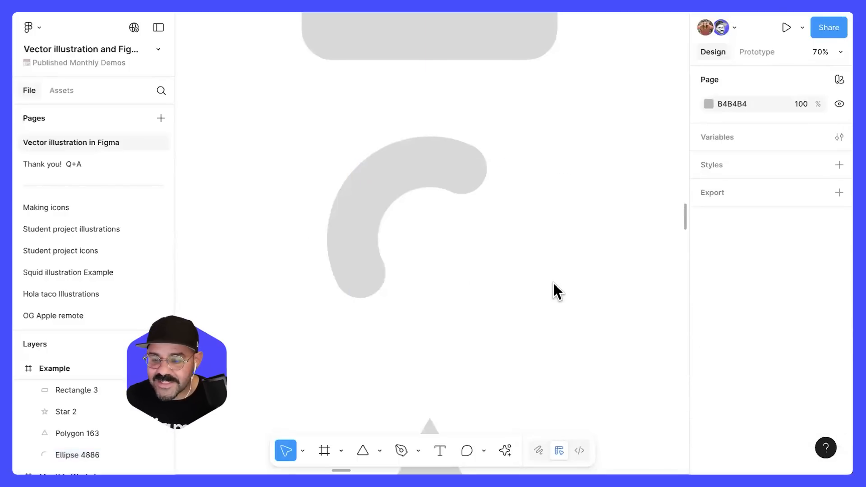
- Select the grey triangle below the arc and look at its handles and the list of available shape tools
left_click(399, 172)
scroll(429, 223, "down", 4)
left_click_drag(502, 371, 494, 177)
scroll(429, 204, "up", 1)
left_click_drag(495, 64, 507, 147)
left_click_drag(431, 315, 432, 224)
left_click(432, 223)
key("shift+2")
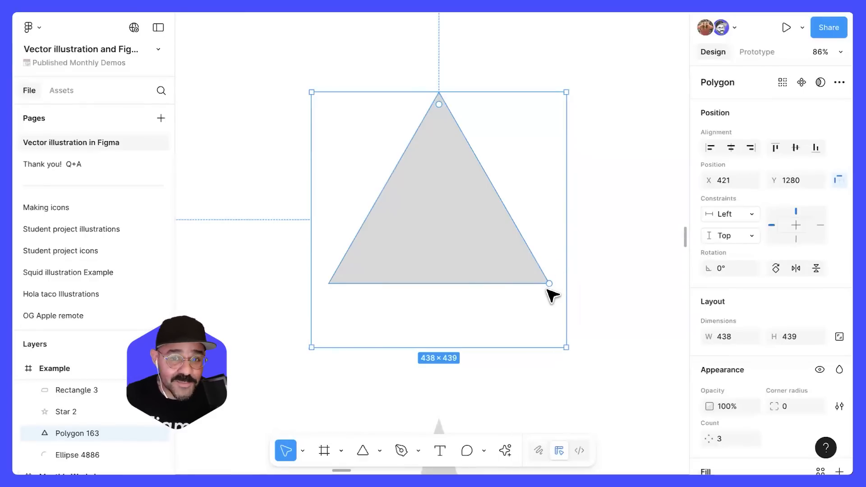
mouse_move(551, 289)
left_mouse_down()
mouse_move(555, 223)
mouse_move(548, 281)
left_mouse_up()
left_click_drag(573, 88, 537, 129)
left_click(380, 451)
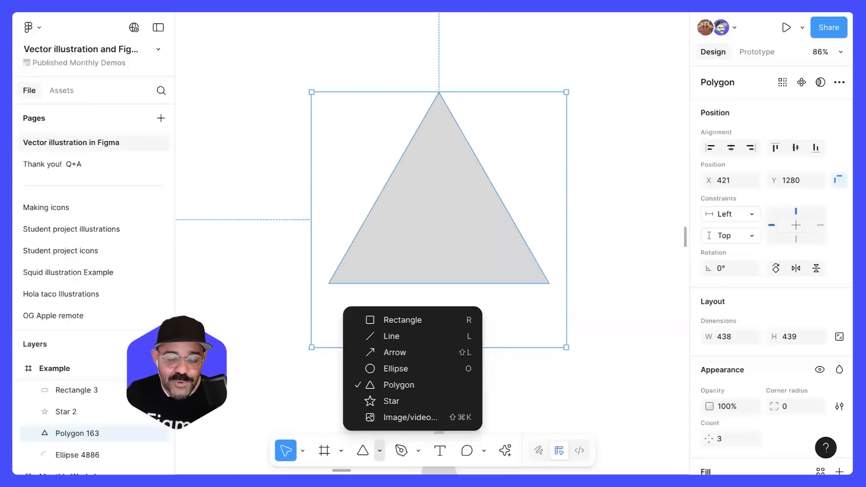
left_click(561, 209)
- Turn the triangle into a hexagon, round its corners to a radius of 47 and raise its count to 7
left_click_drag(553, 284, 525, 181)
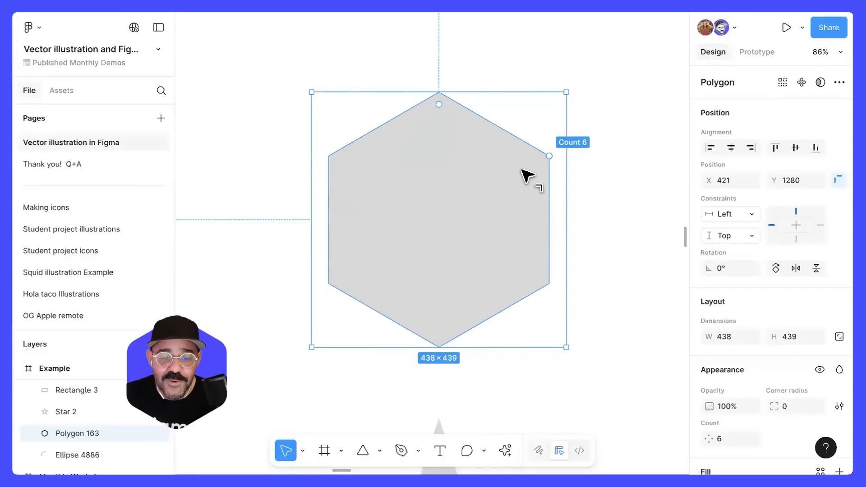
left_click_drag(439, 105, 446, 133)
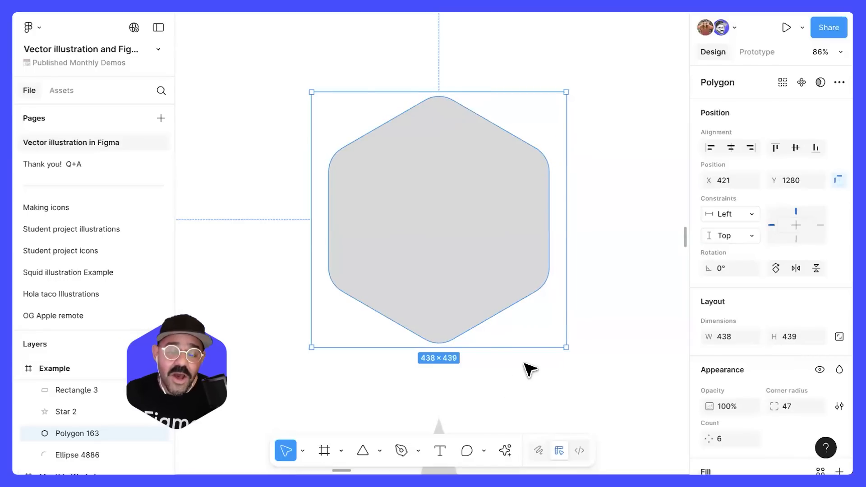
mouse_move(547, 166)
left_mouse_down()
mouse_move(514, 136)
mouse_move(534, 161)
mouse_move(537, 223)
mouse_move(537, 154)
mouse_move(539, 224)
mouse_move(537, 155)
left_mouse_up()
scroll(606, 236, "down", 4)
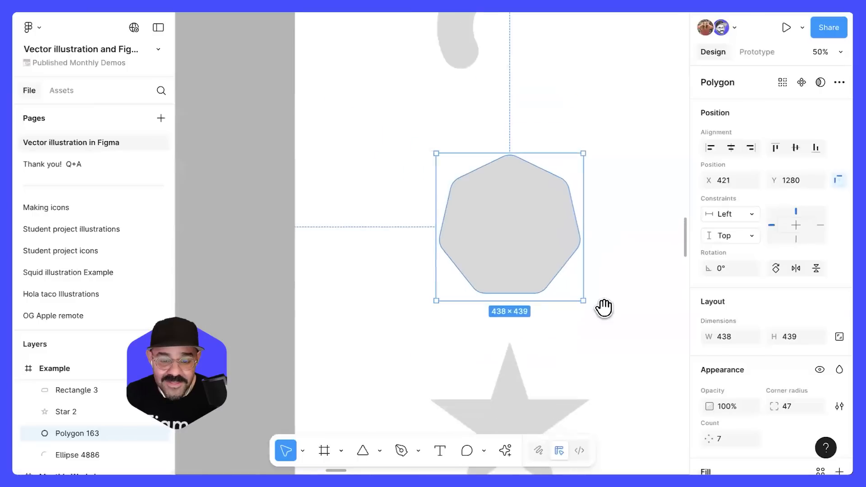
- Reduce the five-pointed star below the polygon to a count of 4 and set its ratio to 17%
left_click_drag(603, 307, 573, 182)
scroll(473, 302, "up", 5)
left_click(476, 283)
left_click_drag(533, 215, 500, 259)
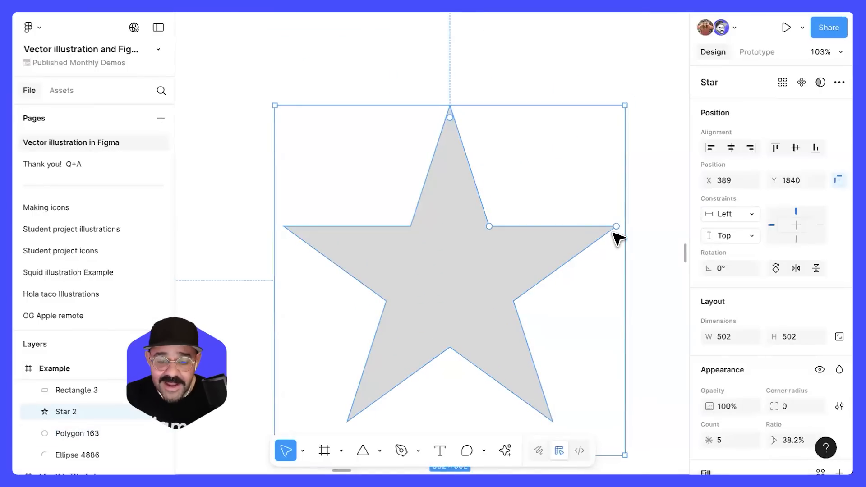
left_click_drag(617, 226, 604, 274)
left_click_drag(595, 232, 594, 275)
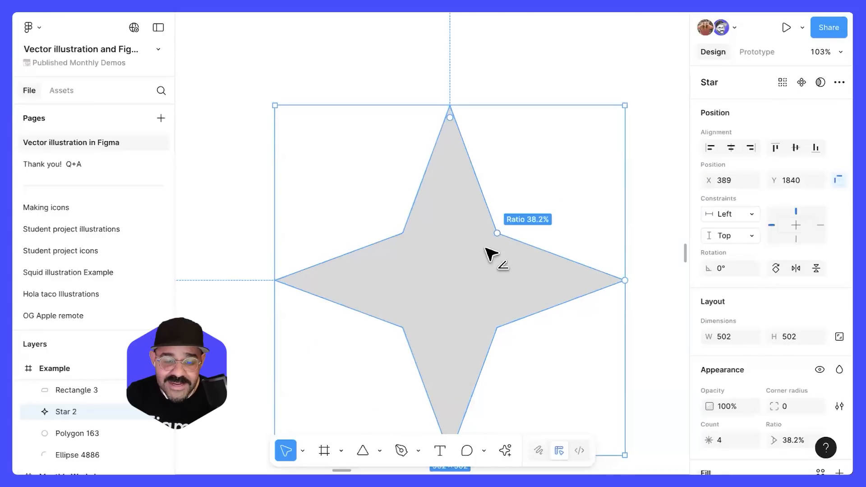
left_click_drag(486, 250, 487, 277)
key("Escape")
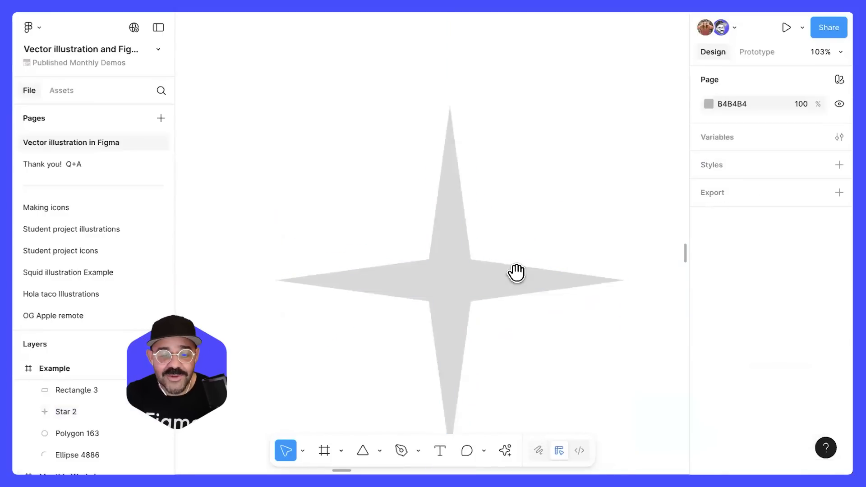
- Select the four-pointed star, look at the list of available shape tools and clear the selection
scroll(516, 273, "down", 3)
left_click(421, 209)
left_click(380, 451)
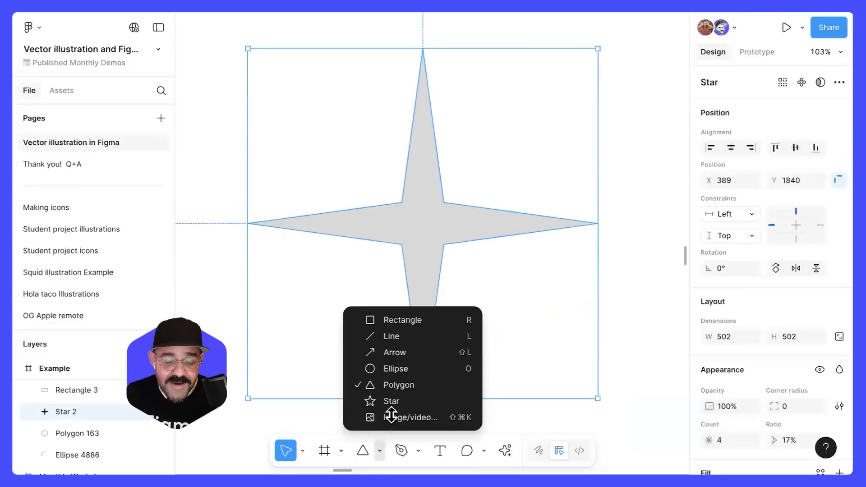
left_click(638, 333)
scroll(593, 315, "down", 5)
left_click_drag(589, 352, 540, 244)
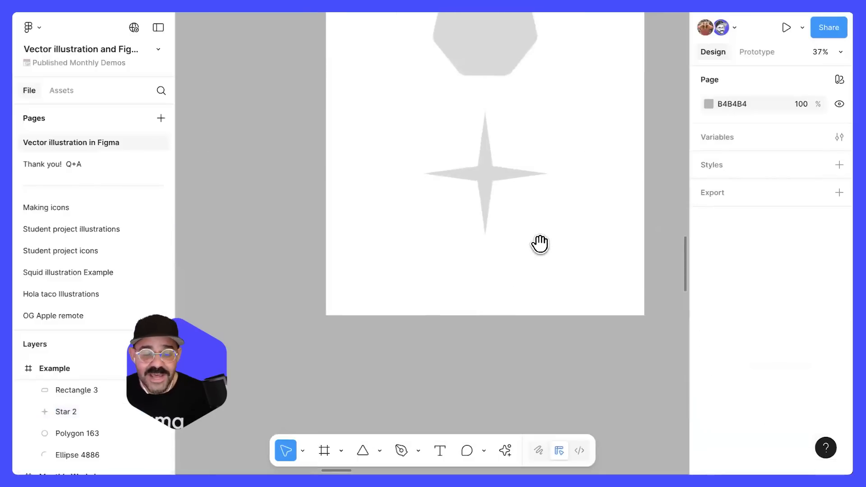
- Look over the edited example shapes, the pen tool and bezier curves banner, and the example area below it
scroll(540, 244, "up", 5)
scroll(463, 240, "down", 6)
left_click_drag(461, 182, 440, 205)
scroll(434, 202, "up", 3)
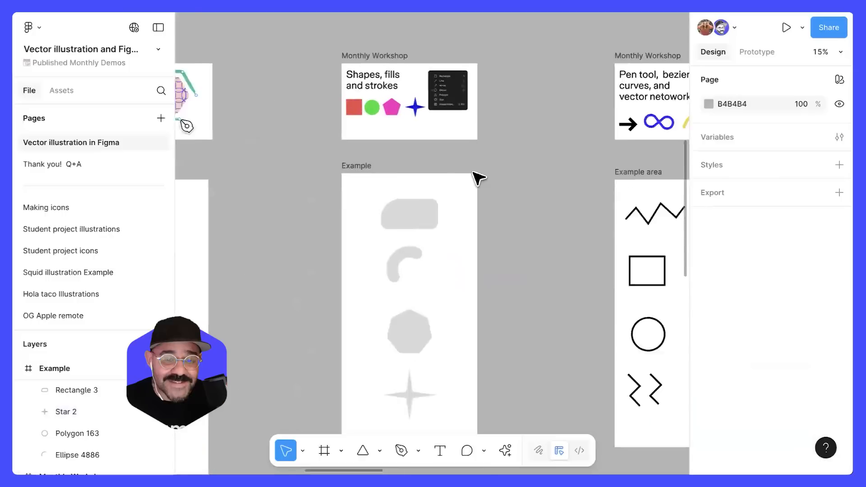
scroll(488, 167, "up", 1)
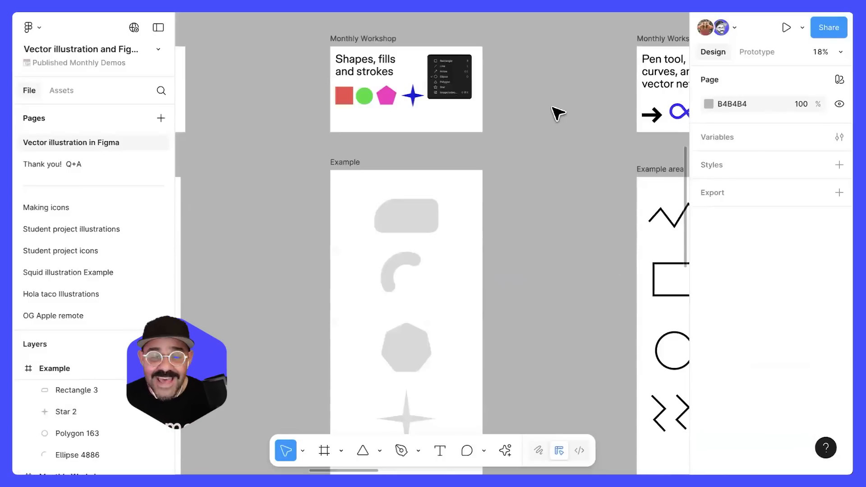
scroll(381, 155, "right", 5)
scroll(582, 151, "up", 4)
left_click_drag(572, 206, 506, 278)
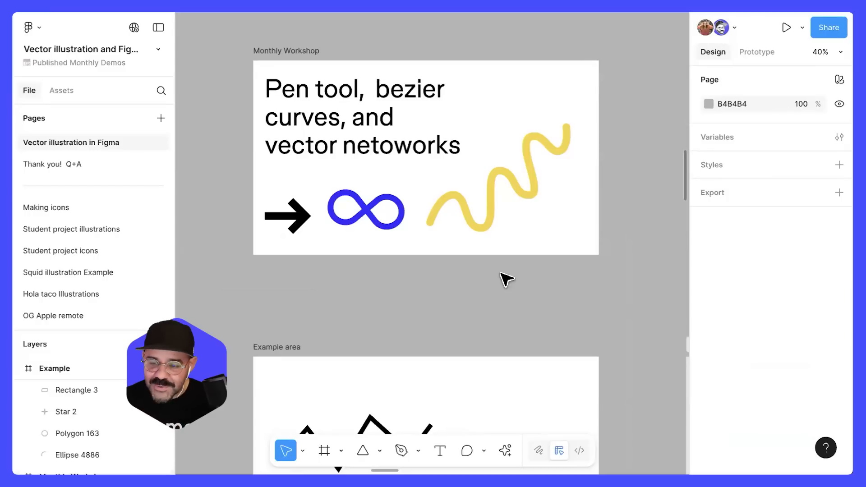
left_click_drag(467, 279, 476, 181)
left_click_drag(475, 401, 487, 294)
left_click_drag(506, 165, 500, 344)
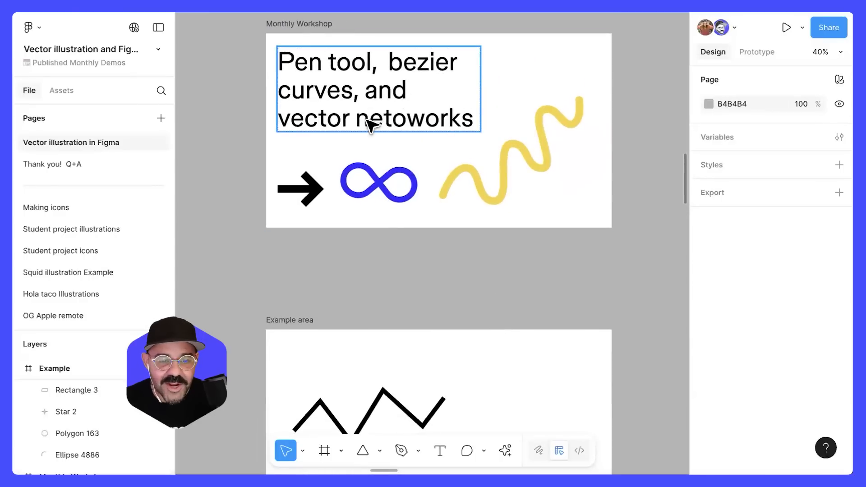
- Correct the misspelled last word of the pen tool banner's title so it reads "vector networks"
left_click(406, 120)
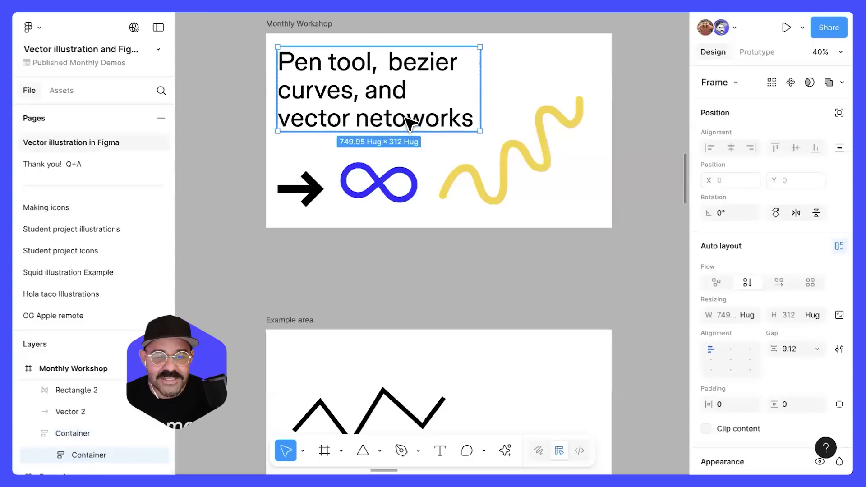
double_click(406, 120)
key("BackSpace")
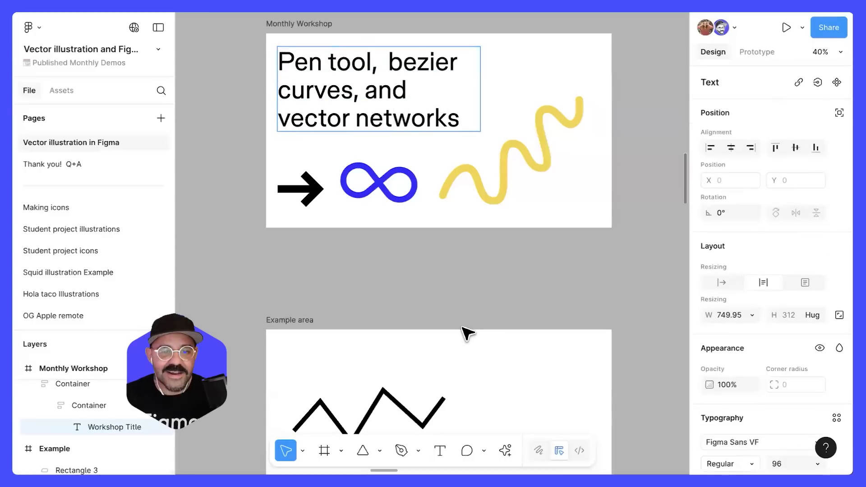
left_click(476, 299)
- Draw a rectangle of about 274 × 271 beside the zigzag line in the example area and open it for vector editing
scroll(493, 282, "up", 1)
scroll(501, 230, "down", 5)
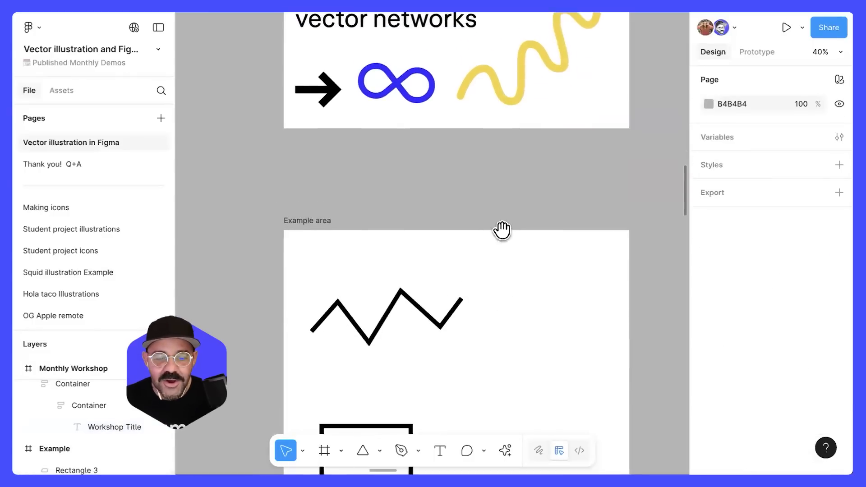
scroll(485, 198, "up", 3)
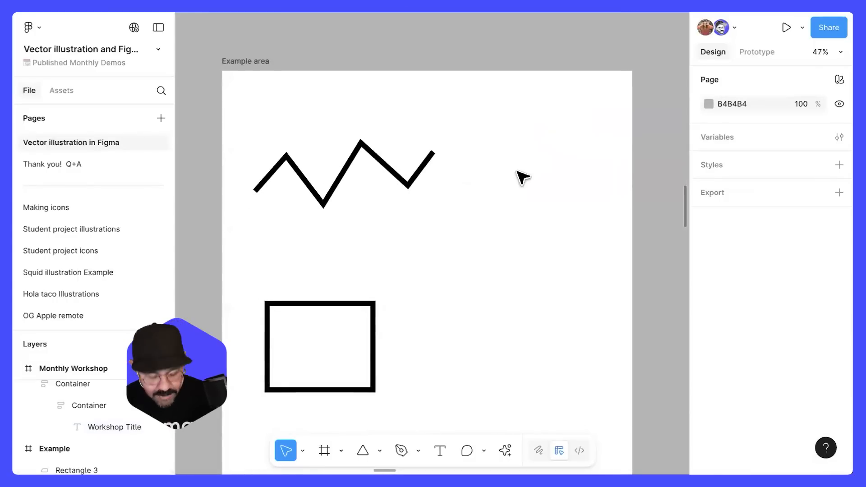
key("r")
left_click_drag(485, 122, 573, 209)
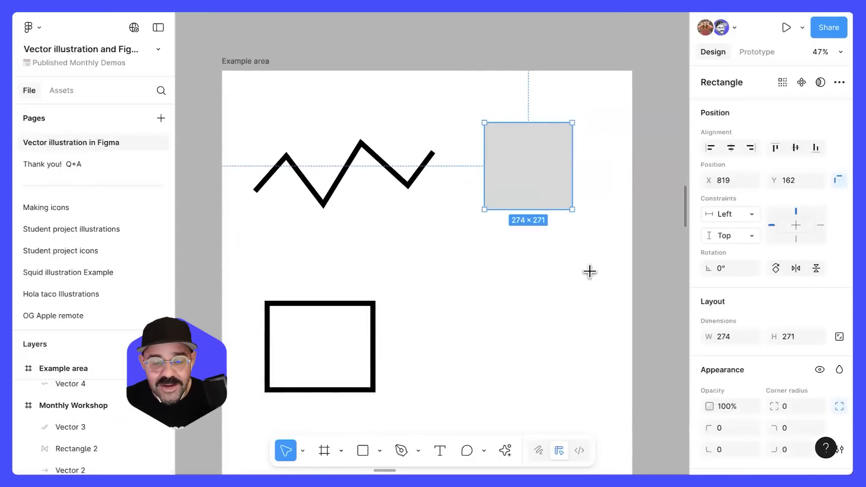
double_click(541, 190)
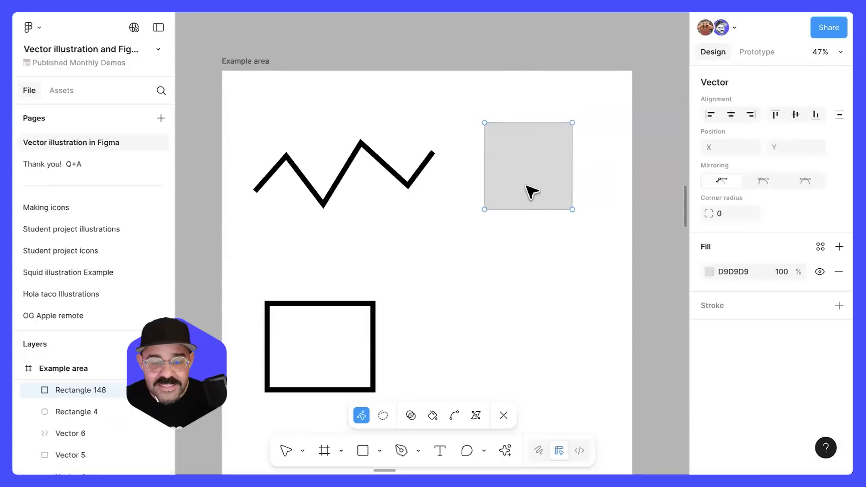
- Move the grey rectangle's four corner points to reshape it into an irregular quadrilateral, and delete the shape
left_click_drag(485, 122, 499, 142)
left_click_drag(486, 209, 500, 188)
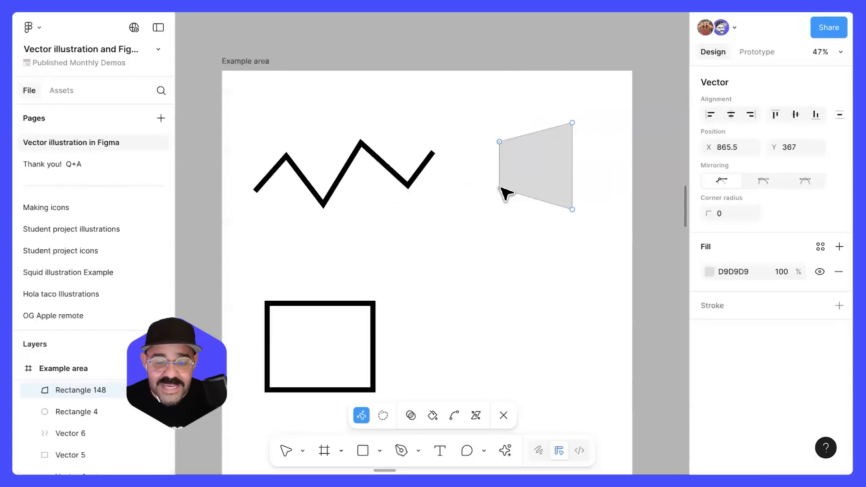
left_click_drag(572, 123, 555, 150)
left_click_drag(572, 209, 539, 191)
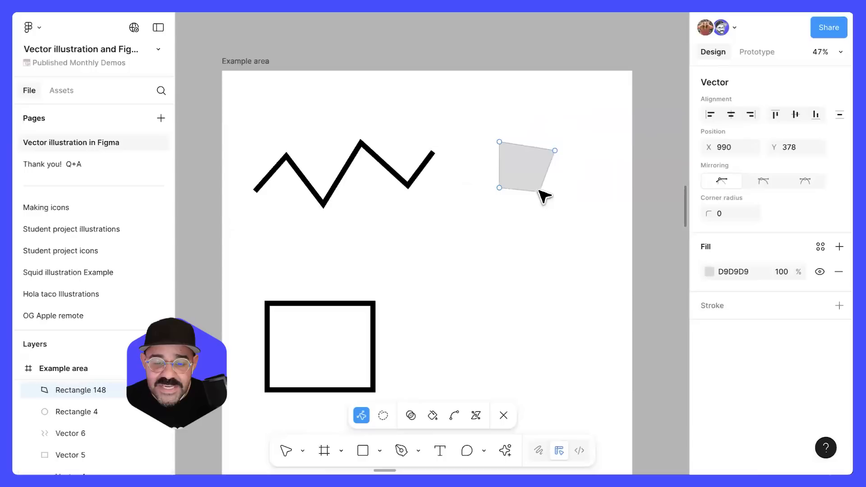
left_click_drag(554, 151, 596, 132)
left_click_drag(500, 141, 491, 121)
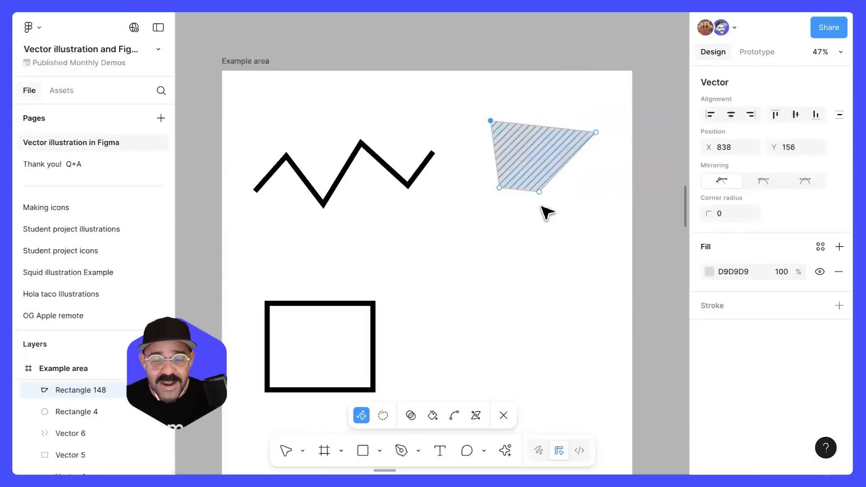
key("Escape")
key("Delete")
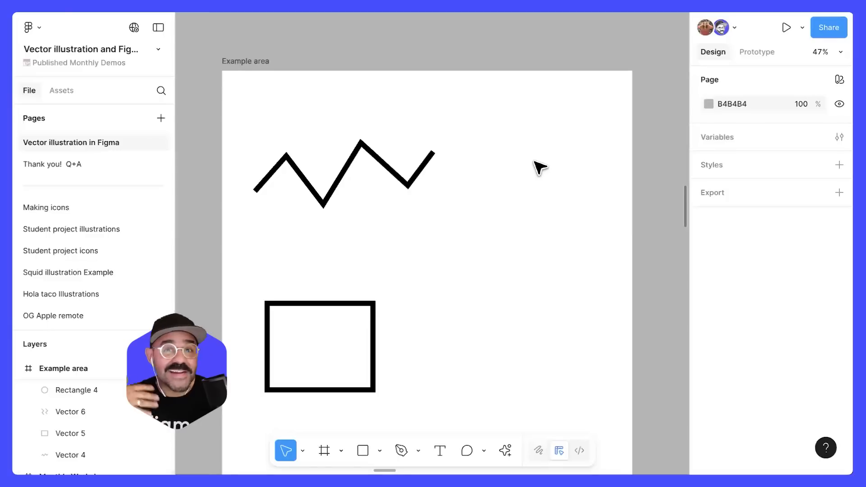
- Open the zigzag line for vector editing and look at its points
left_click(379, 159)
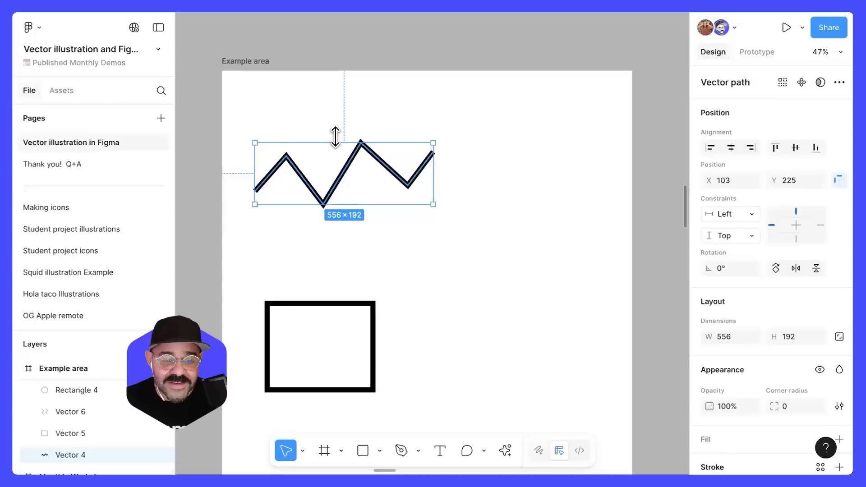
double_click(347, 180)
scroll(277, 199, "up", 3)
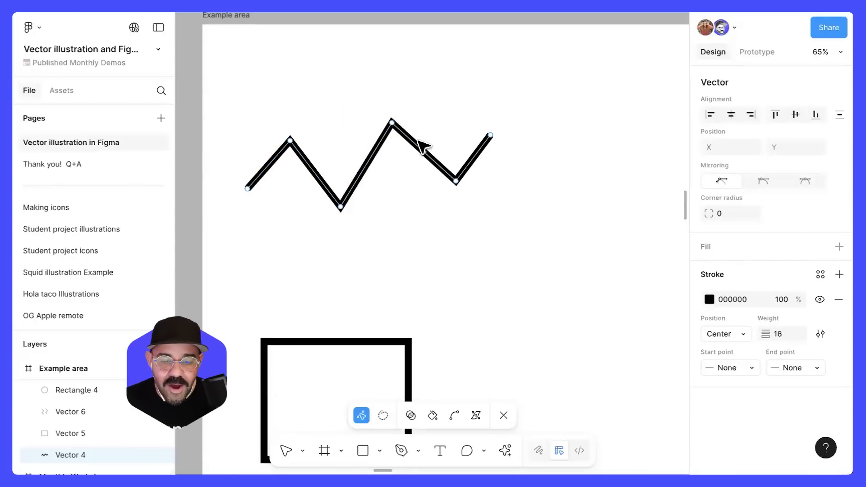
- Read through the Pen tool shortcuts card beside the example area and leave vector editing of the zigzag line
scroll(452, 206, "down", 3)
scroll(452, 206, "down", 6)
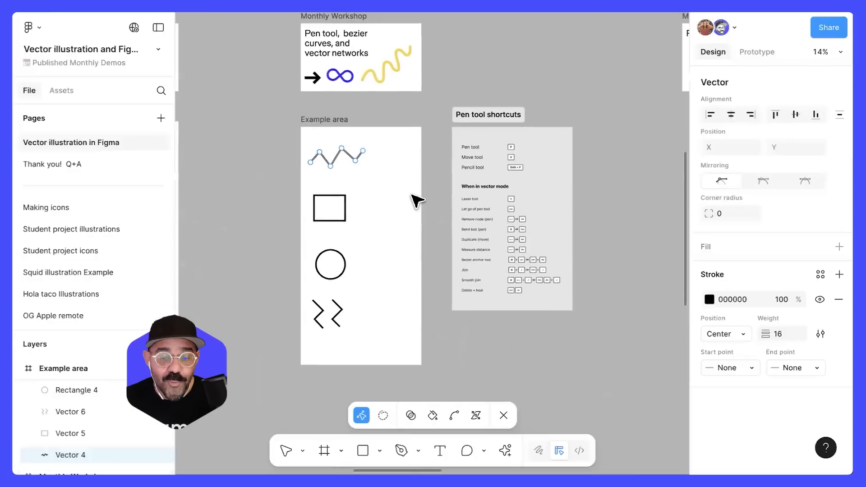
scroll(416, 199, "up", 2)
scroll(447, 180, "right", 3)
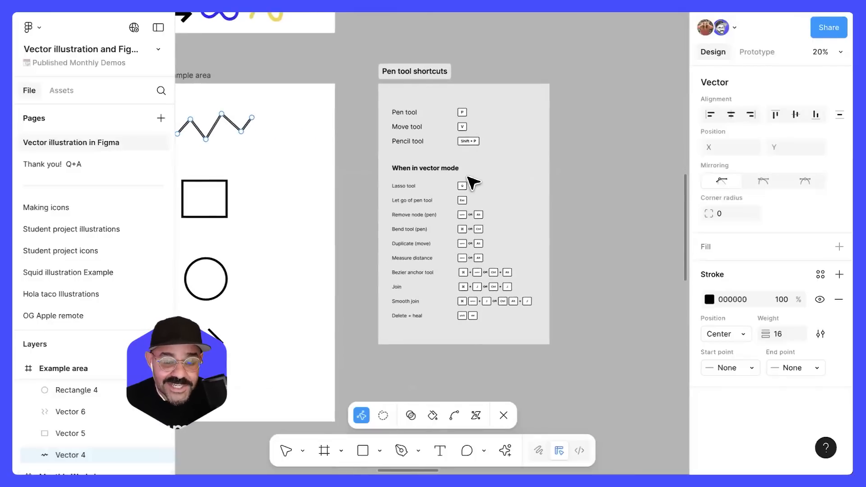
scroll(458, 164, "up", 2)
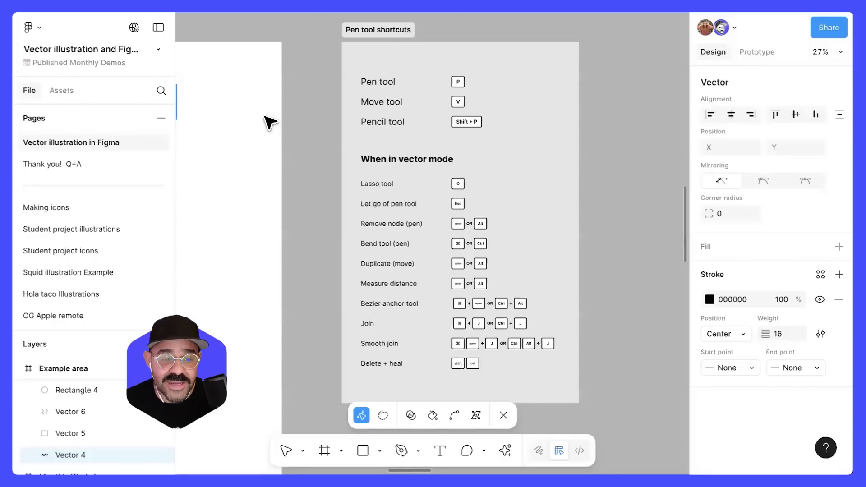
key("Escape")
left_click_drag(265, 118, 450, 149)
key("Escape")
- Draw a closed, irregular five-pointed star outline from ten straight-line points with the Pen tool beside the zigzag line
scroll(427, 151, "up", 5)
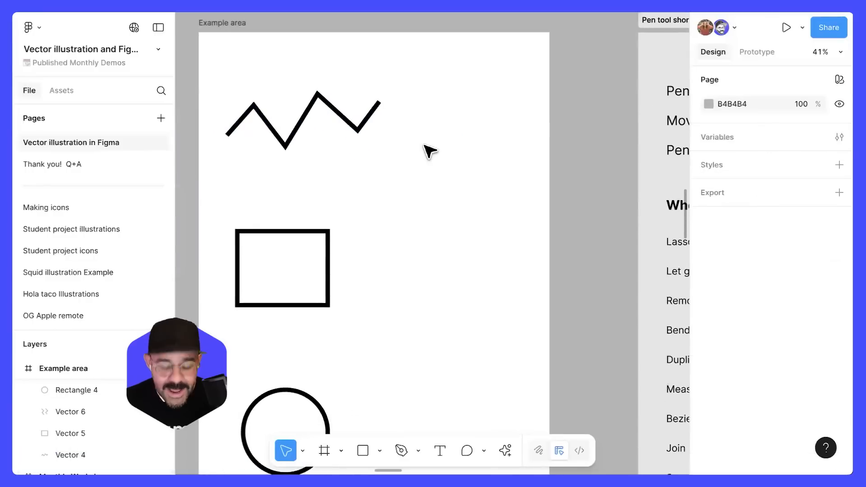
key("p")
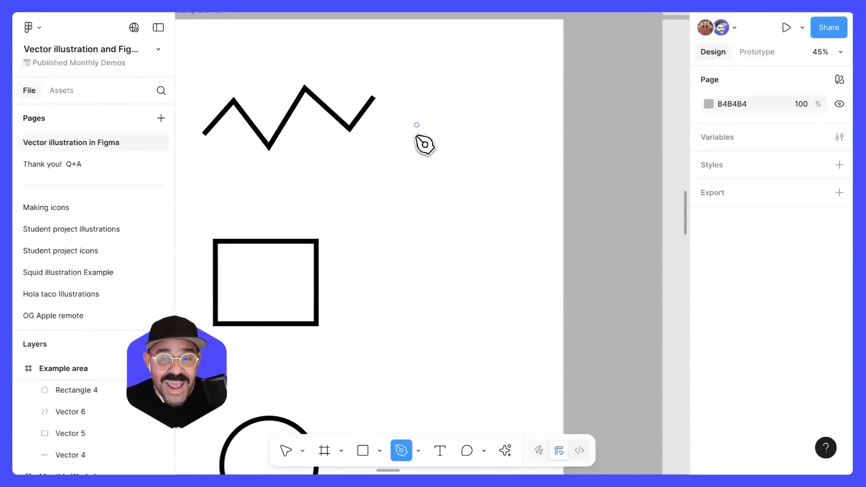
left_click(423, 139)
left_click(396, 183)
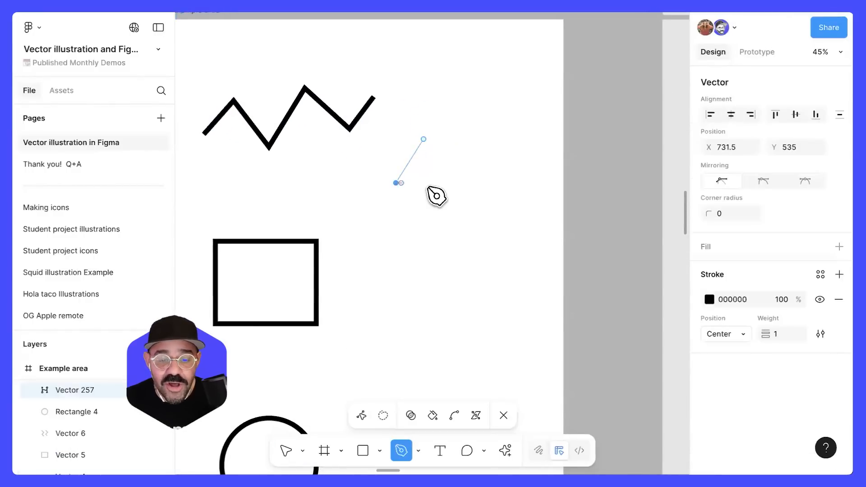
left_click(449, 176)
left_click(490, 223)
left_click(514, 167)
left_click(544, 155)
left_click(495, 139)
left_click(530, 85)
left_click(470, 101)
left_click(440, 76)
left_click(424, 139)
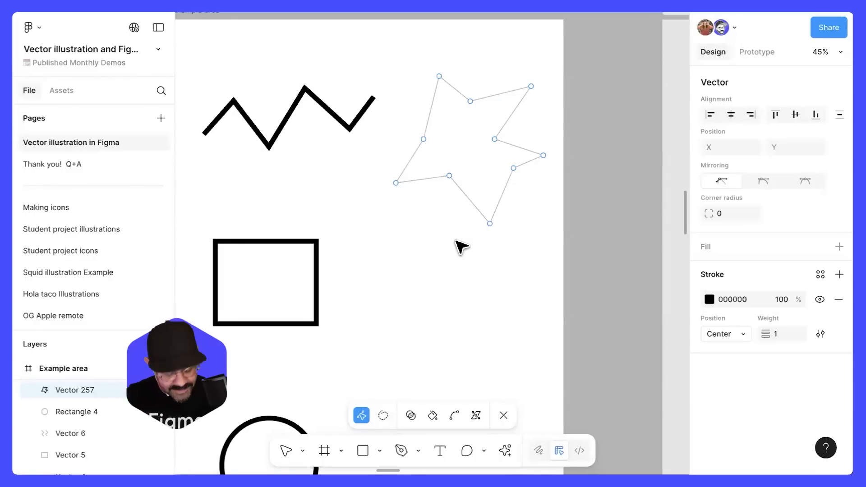
- Swap the star outline's stroke for a fill and back to a stroke
key("shift+x")
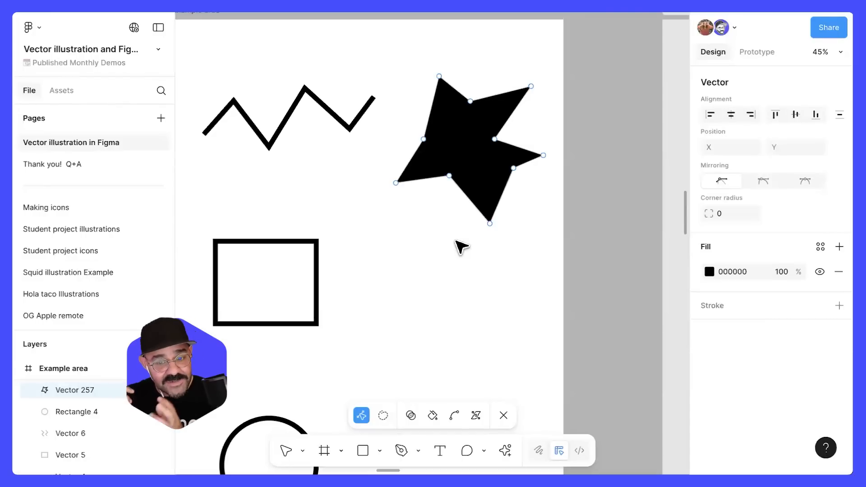
key("shift+x")
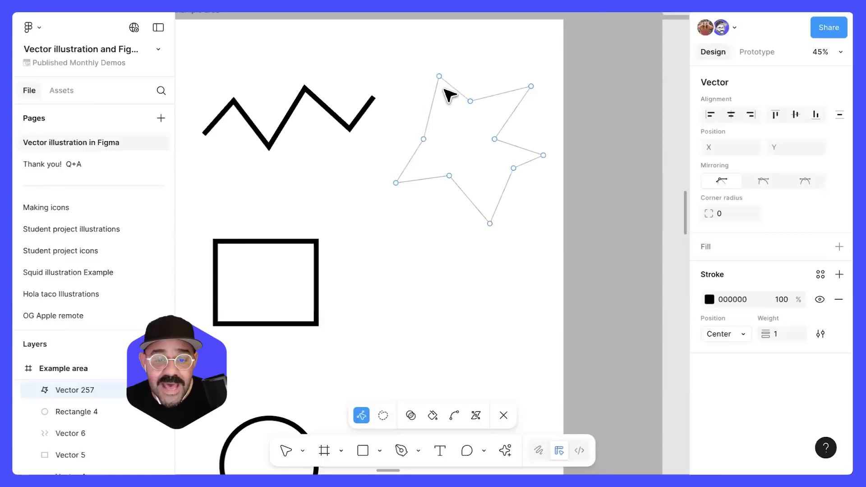
- Bend all ten points of the star outline into smooth curves with the Bend tool and leave vector editing
scroll(447, 93, "up", 3)
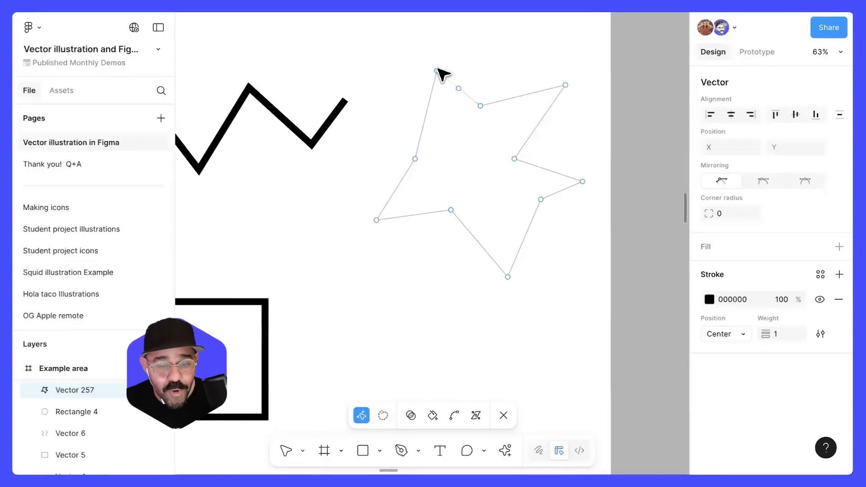
left_click(436, 71)
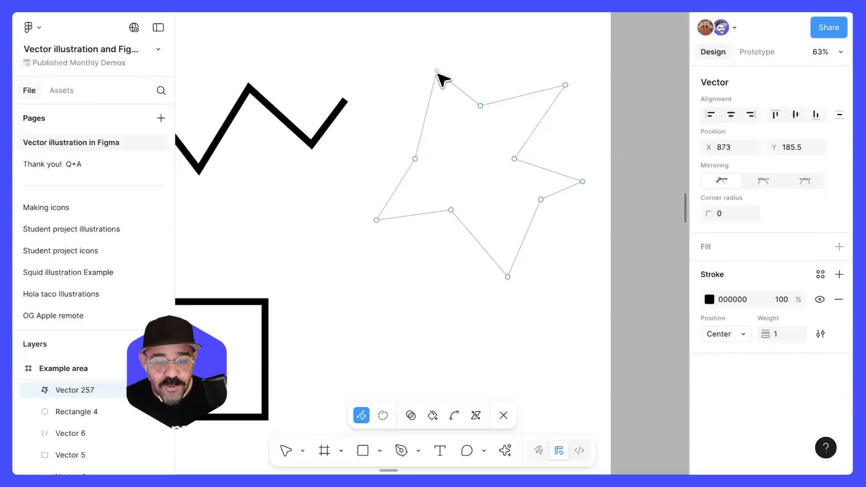
key("ctrl")
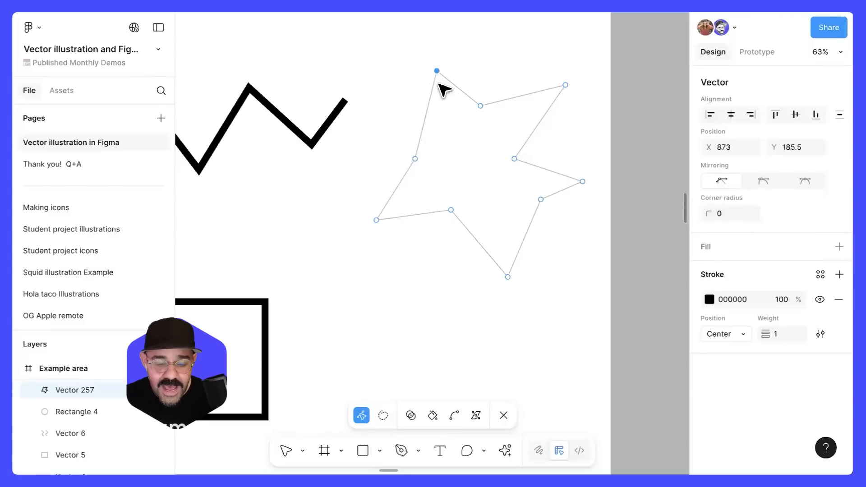
key("ctrl")
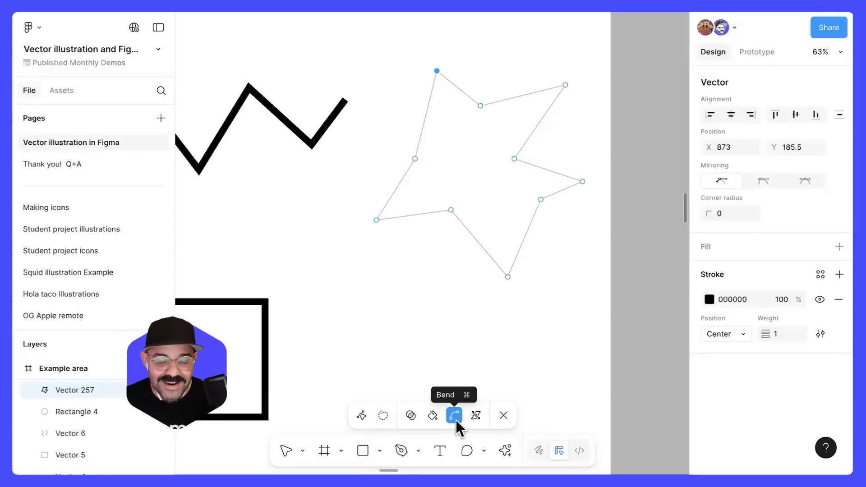
left_click_drag(437, 71, 459, 71)
left_click_drag(415, 158, 403, 185)
left_click_drag(376, 220, 392, 245)
left_click_drag(451, 210, 483, 221)
left_click(508, 277)
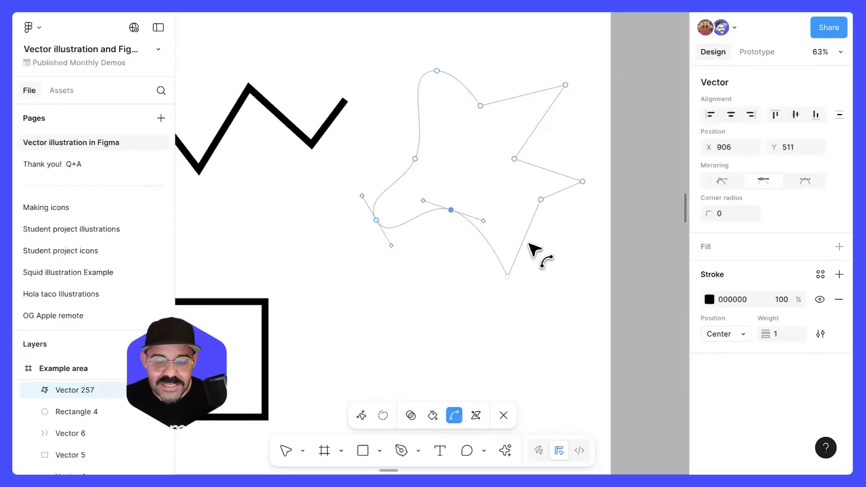
left_click(541, 199)
left_click(582, 181)
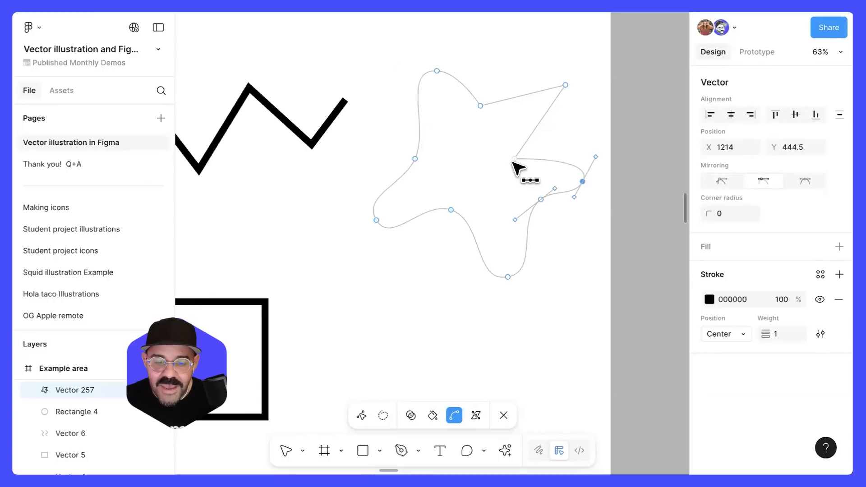
left_click(514, 159)
left_click(566, 85)
left_click(481, 105)
key("v")
key("Escape")
key("Escape")
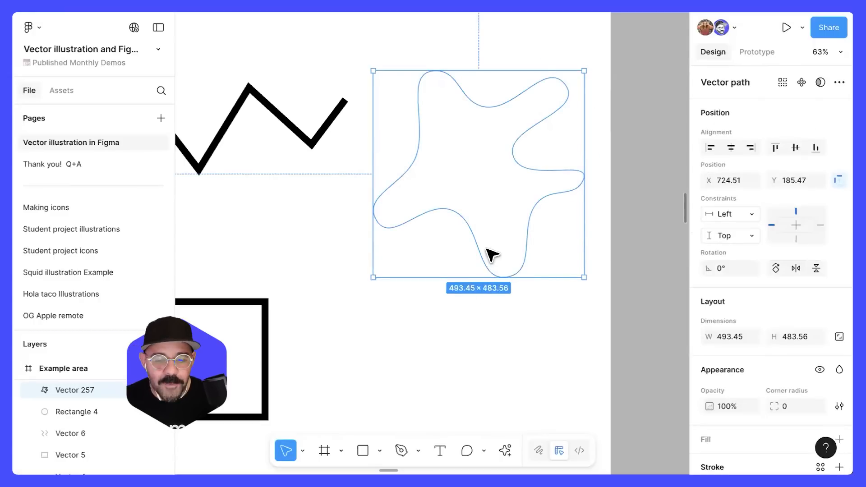
- Swap the curved star's stroke for a fill and reshape the curve at its lower-left inner point by adjusting the point and its handles
key("shift+x")
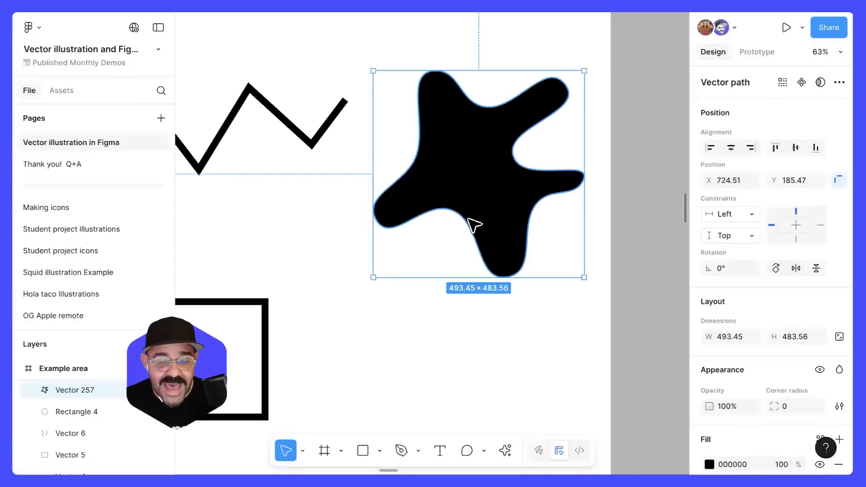
double_click(474, 224)
left_click_drag(450, 210, 475, 231)
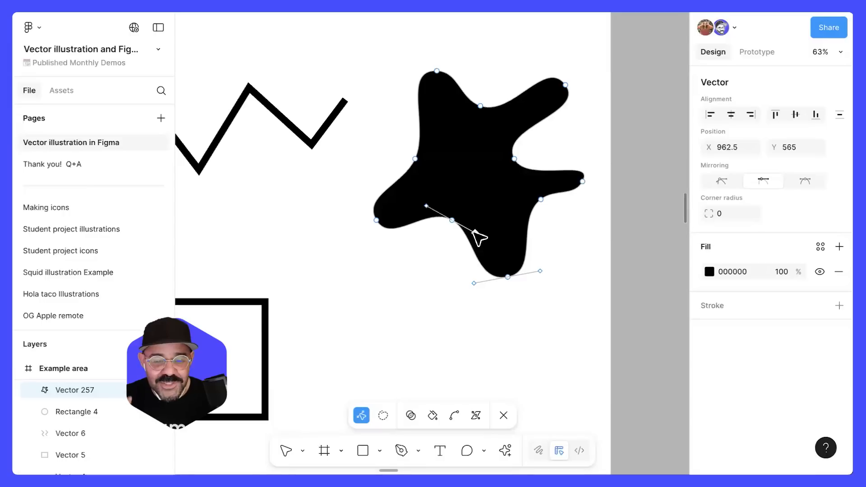
left_click(475, 233)
left_click_drag(426, 206, 425, 200)
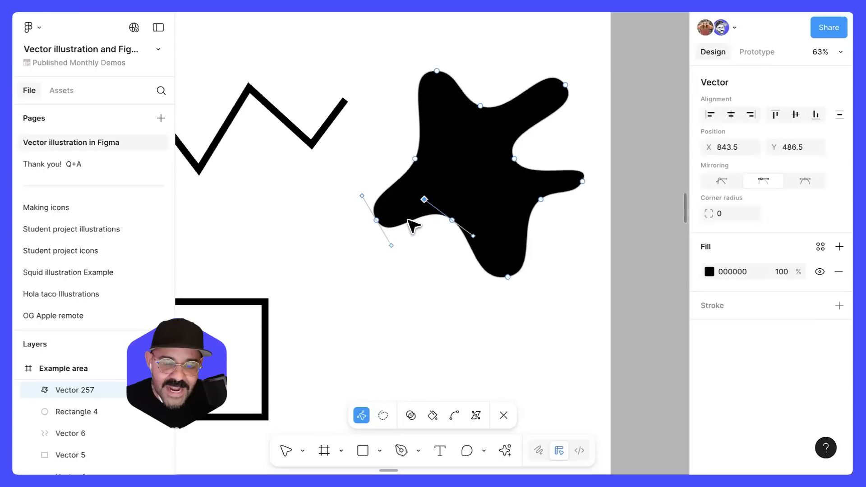
left_click(356, 239)
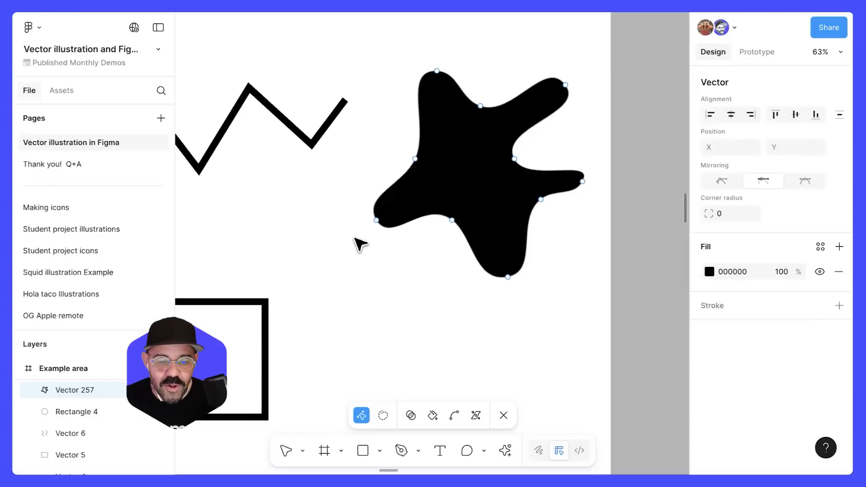
key("Escape")
key("Escape")
- Bend all six points of the zigzag line with the Bend tool to turn it into a flowing wave
left_click_drag(398, 230, 490, 259)
scroll(301, 180, "left", 2)
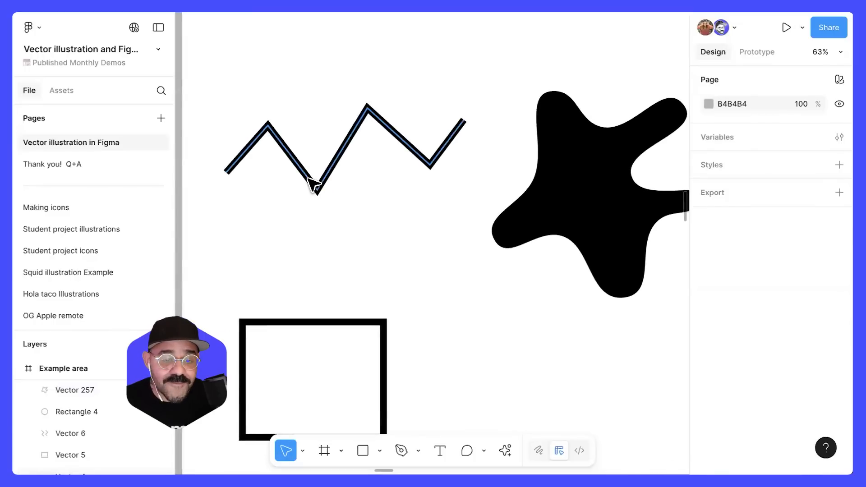
double_click(313, 185)
key("ctrl")
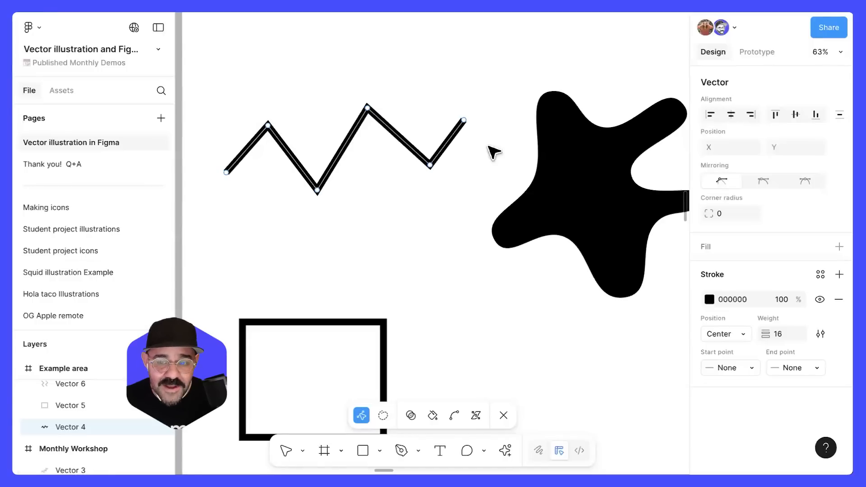
key("ctrl")
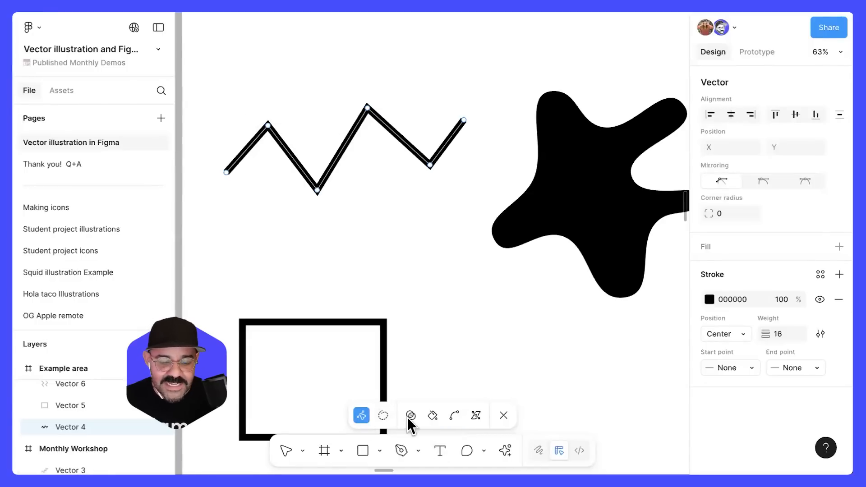
key("ctrl")
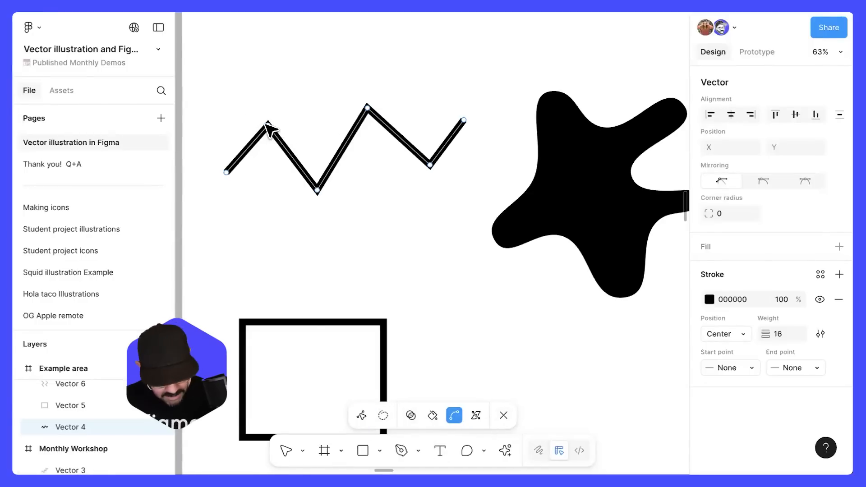
left_click_drag(269, 126, 299, 122)
left_click_drag(317, 191, 355, 192)
left_click_drag(368, 108, 400, 106)
left_click_drag(430, 165, 451, 158)
left_click(464, 120, "ctrl")
left_click(226, 172, "ctrl")
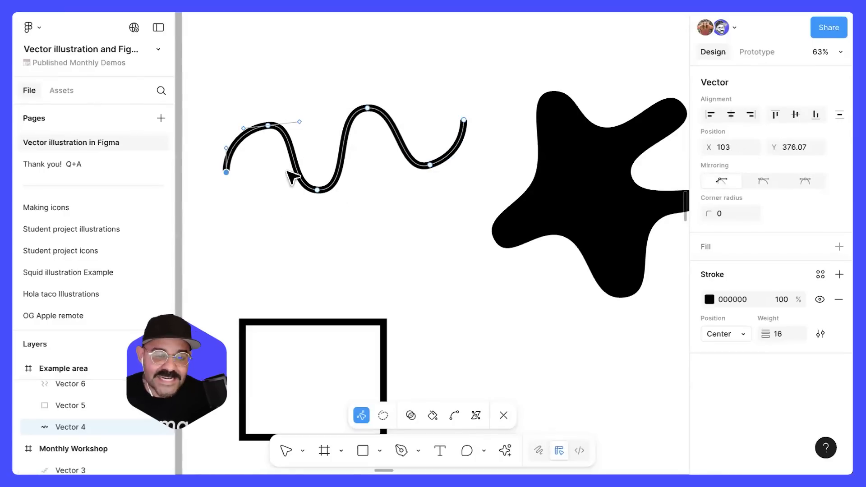
- Set the wave's first peak point to no mirroring and move its two bezier handles independently to form a sharp notch
left_click(269, 124)
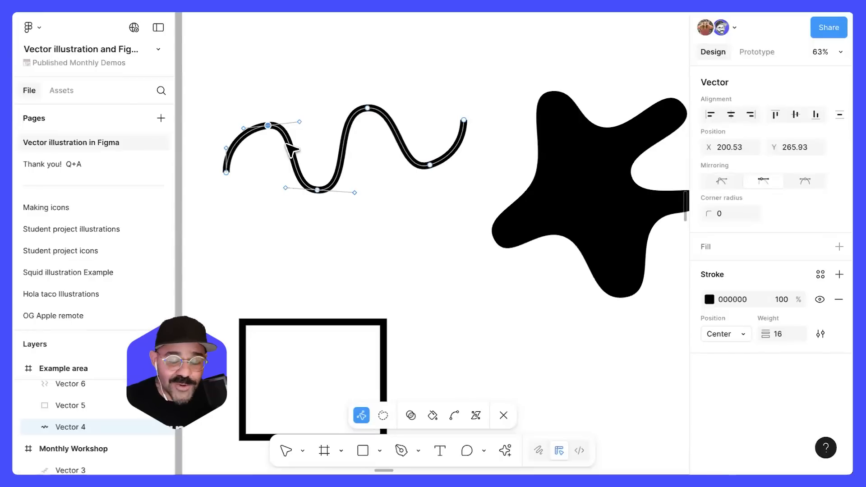
left_click(722, 180)
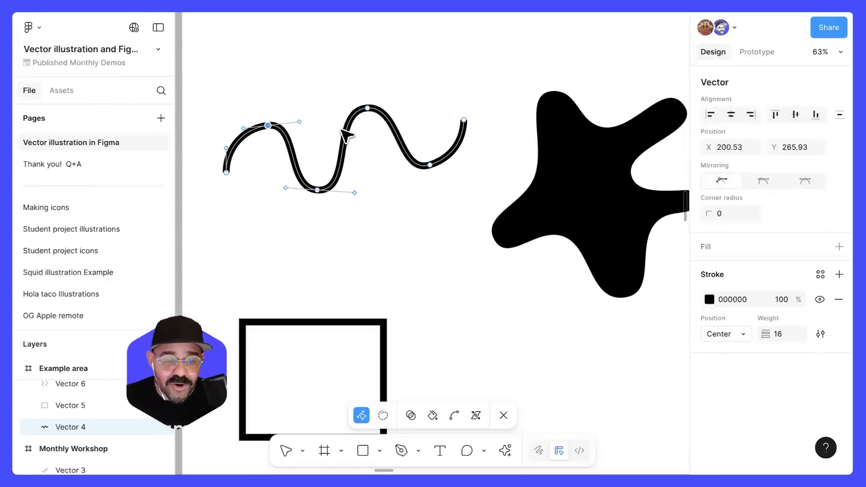
left_click_drag(299, 121, 281, 91)
left_click_drag(244, 128, 292, 74)
scroll(236, 89, "up", 5)
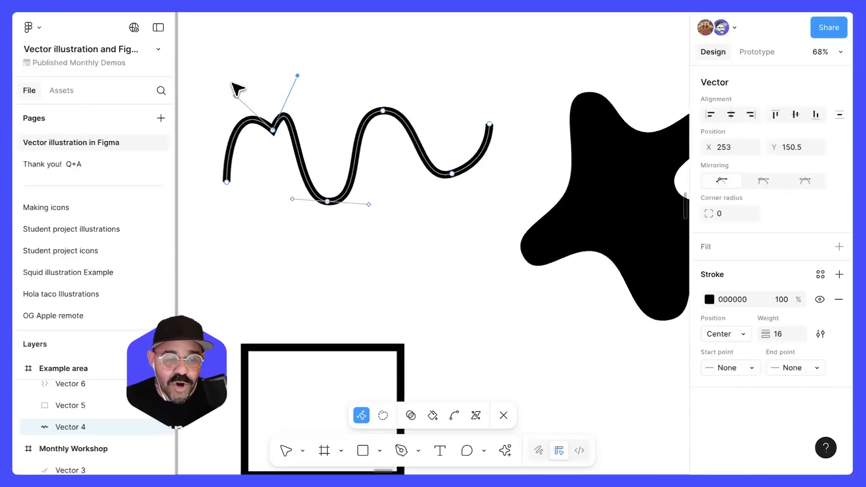
scroll(334, 132, "down", 3)
left_click_drag(381, 83, 311, 253)
left_click_drag(367, 198, 360, 124)
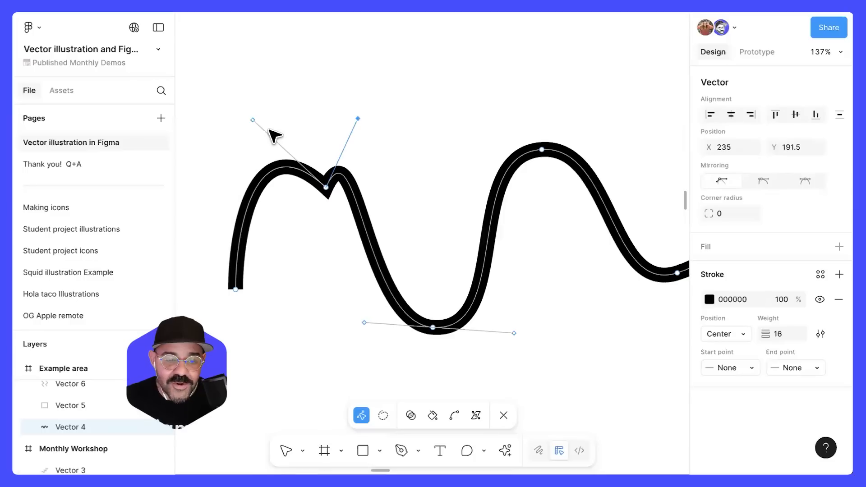
left_click_drag(265, 163, 291, 174)
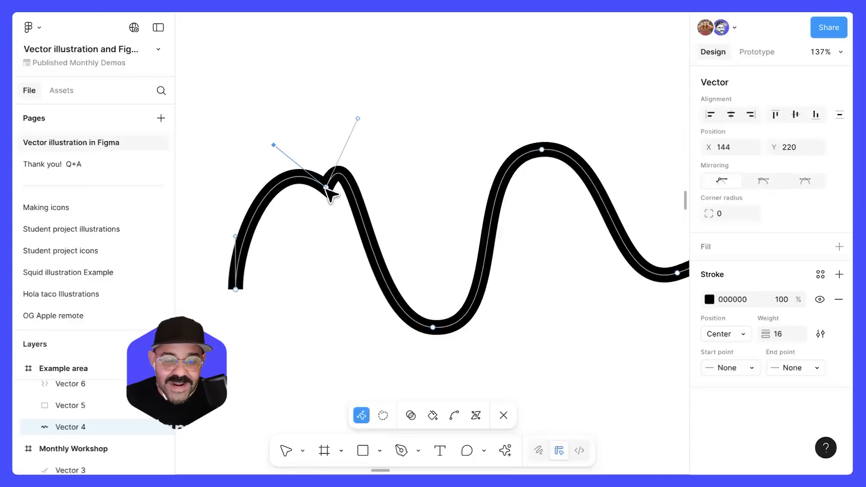
- Set the first peak point to mirror the angle only and swing its handles into a horizontal line with unequal lengths
left_click(326, 187)
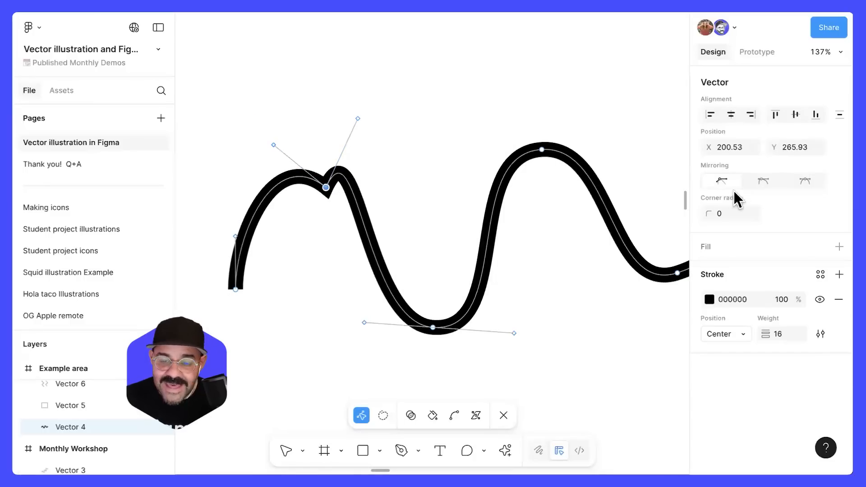
left_click(767, 182)
left_click_drag(395, 167, 379, 201)
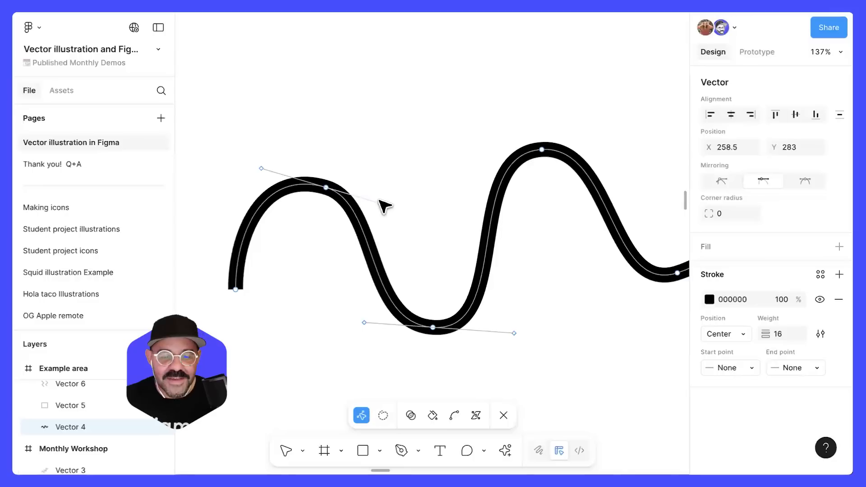
left_click_drag(380, 201, 452, 175)
mouse_move(262, 194)
left_mouse_down()
mouse_move(228, 197)
mouse_move(276, 190)
mouse_move(257, 180)
mouse_move(270, 163)
mouse_move(250, 183)
mouse_move(269, 202)
mouse_move(260, 172)
mouse_move(256, 187)
left_mouse_up()
- Set the first peak point to mirror both angle and length and swing its handles to slope down along the wave
left_click(326, 188)
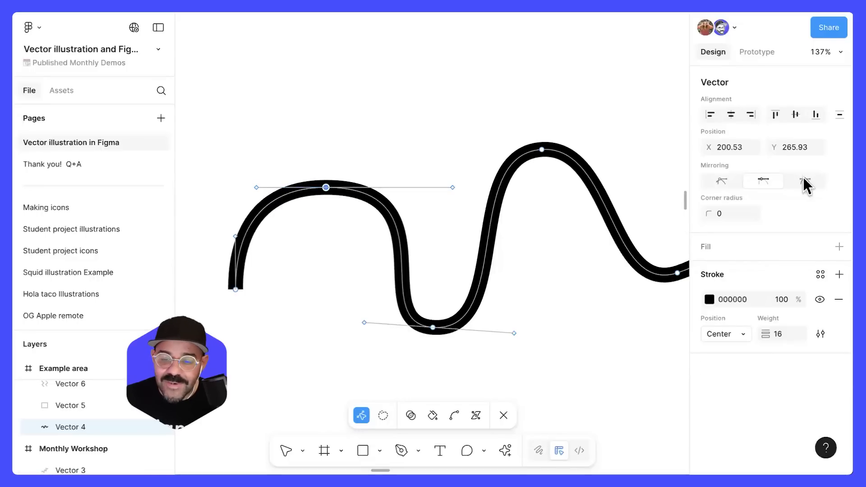
left_click(805, 181)
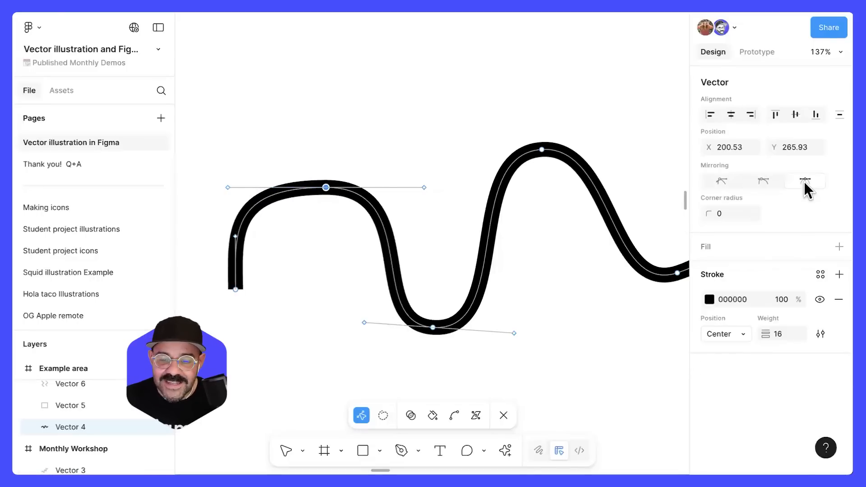
left_click_drag(421, 189, 360, 183)
left_click_drag(342, 229, 277, 172)
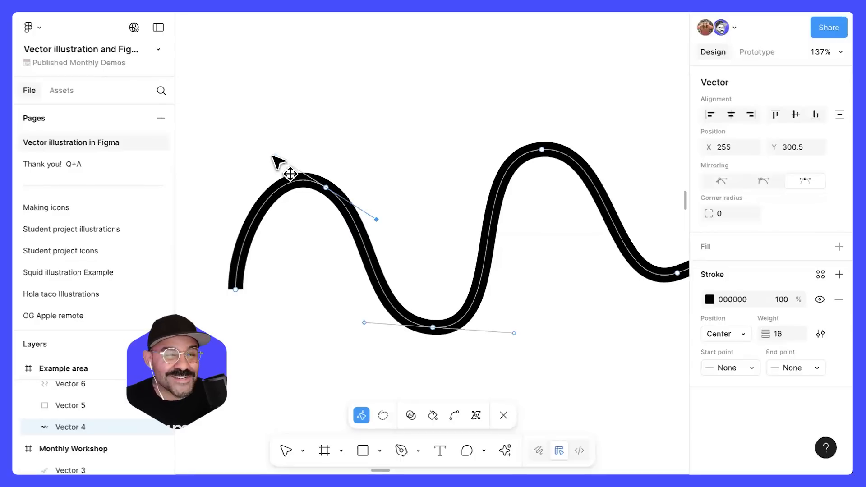
- Break the first peak's mirroring with the Bend tool by pulling its outer handle down below the point to make a sharp corner
key("ctrl")
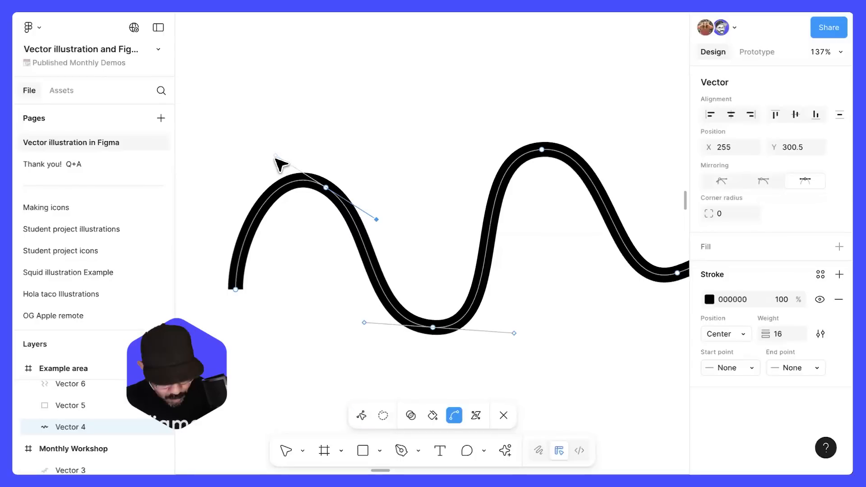
key("ctrl")
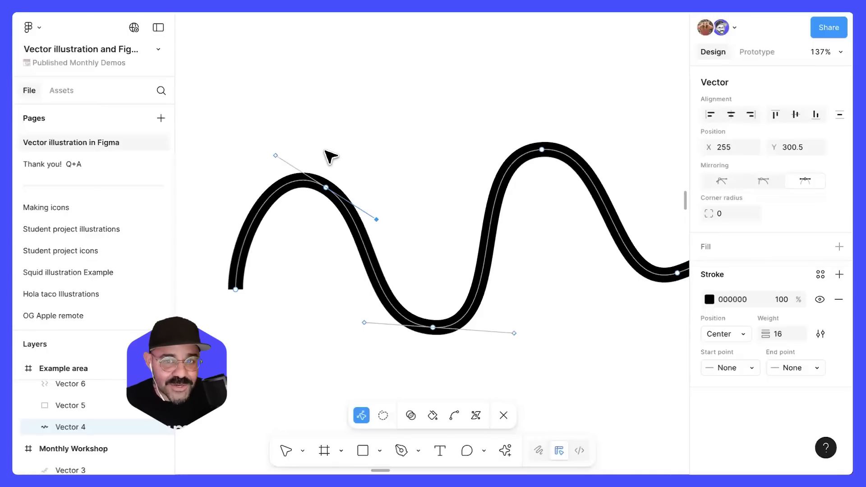
key("ctrl")
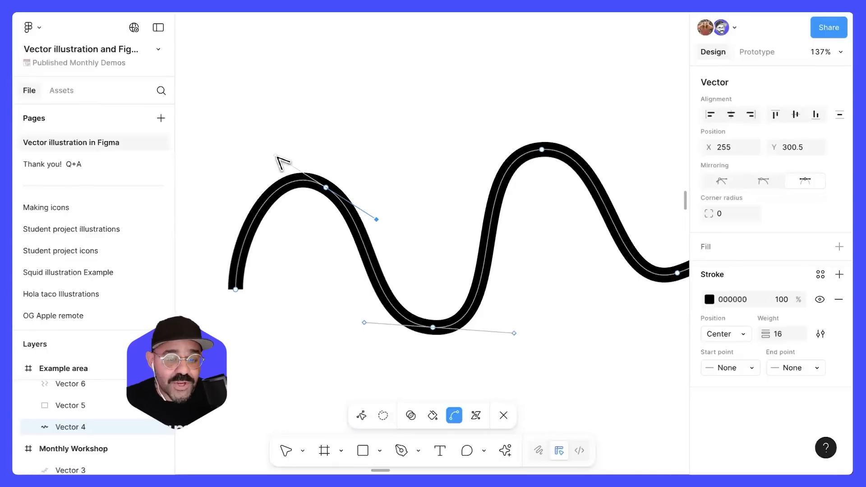
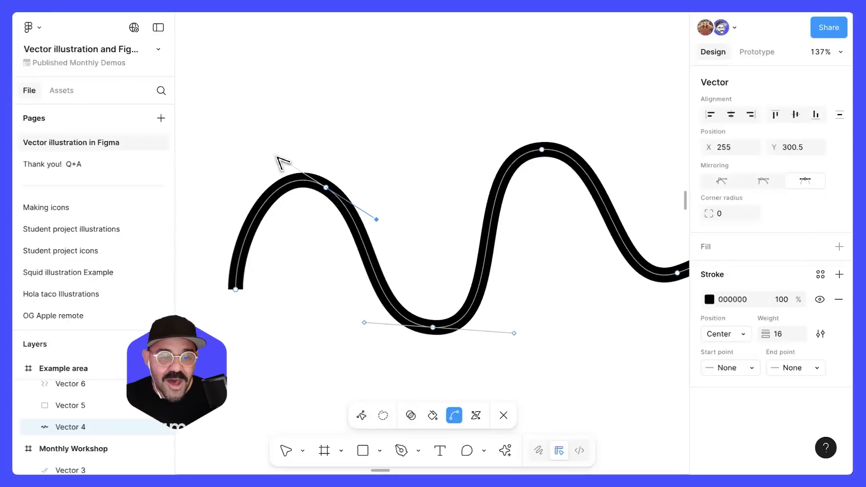
left_click_drag(277, 158, 292, 229)
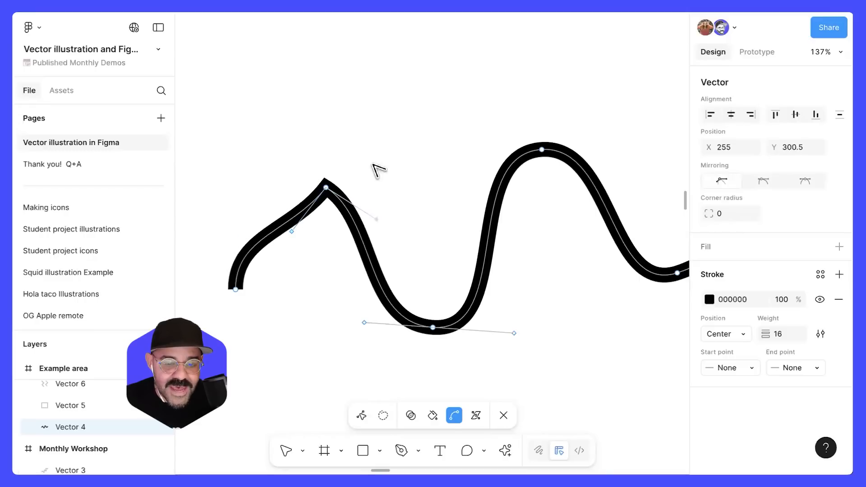
- Toggle the first peak point repeatedly between a straight corner and a smooth curve with the Bend tool, ending on the curve
left_click(326, 187)
left_click(327, 187)
left_click(326, 188)
left_click(327, 187)
left_click(326, 187)
left_click(327, 187)
left_click(327, 188)
left_click(327, 188)
left_click(327, 187)
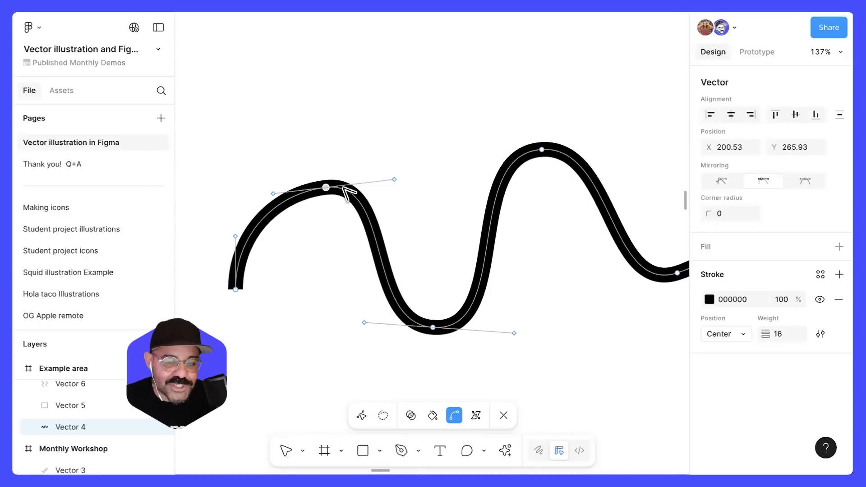
- Refine the wave by raising its first valley point and adjusting the handles of the first peak and that valley
key("v")
left_click_drag(393, 183, 362, 200)
left_click_drag(439, 331, 418, 300)
scroll(417, 300, "down", 3)
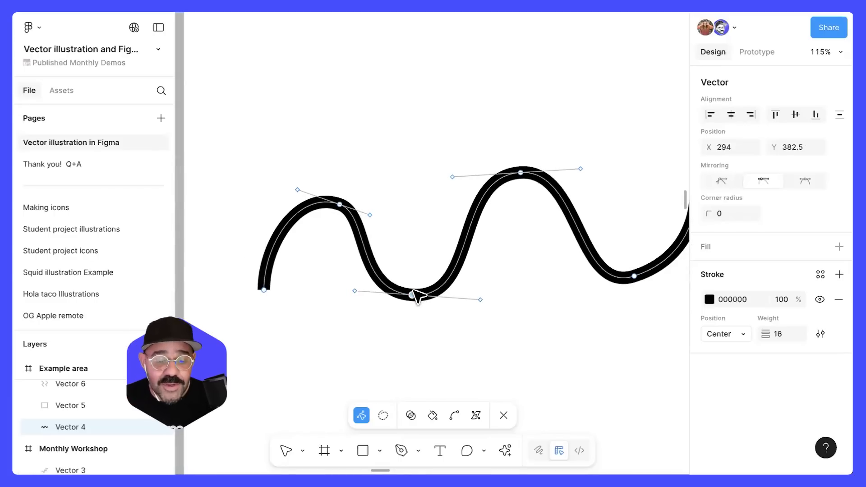
left_click(481, 300)
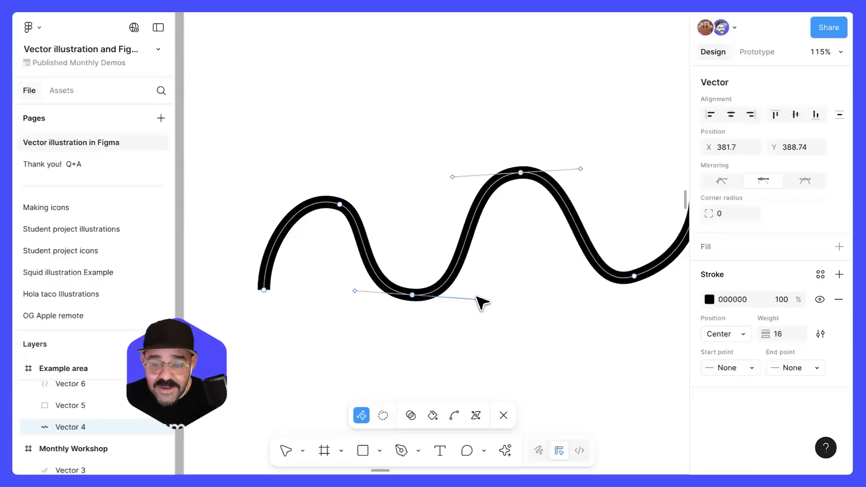
left_click_drag(708, 147, 364, 288)
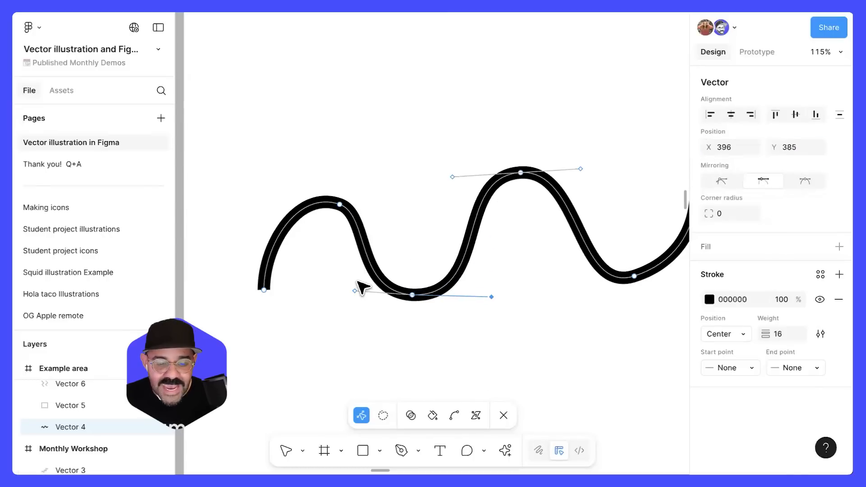
- Toggle the wave's first valley point between a sharp corner and a smooth curve with the Bend tool, and exit vector editing
left_click(413, 294)
left_click_drag(708, 151, 657, 178)
left_click_drag(780, 145, 555, 146)
left_click_drag(473, 138, 420, 267)
left_click(412, 296, "super")
left_click(413, 296, "super")
scroll(435, 329, "down", 5)
left_click_drag(435, 330, 446, 263)
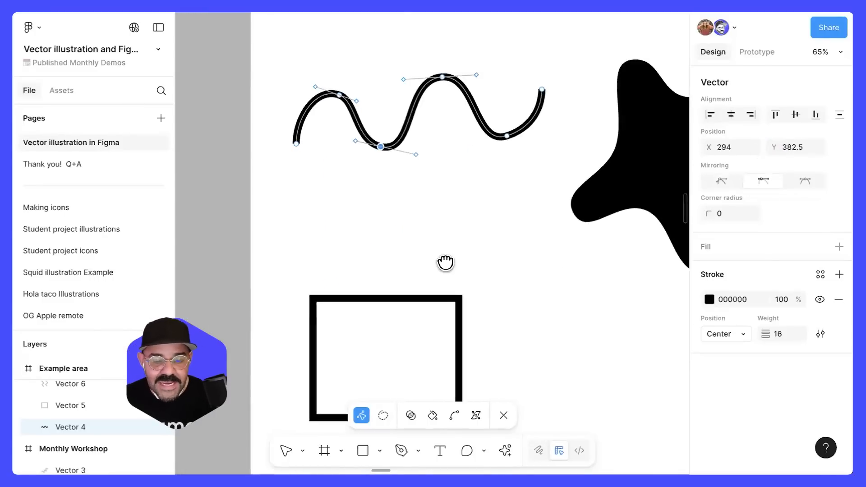
scroll(424, 255, "down", 4)
left_click_drag(411, 325, 437, 162)
key("Escape")
key("Escape")
- Open the circle below the rectangle for vector point editing
left_click(423, 175)
scroll(404, 182, "up", 3)
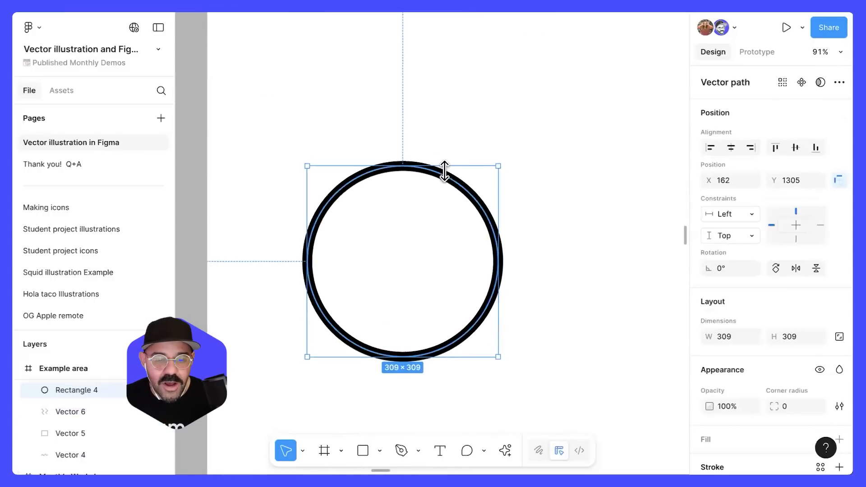
key("Return")
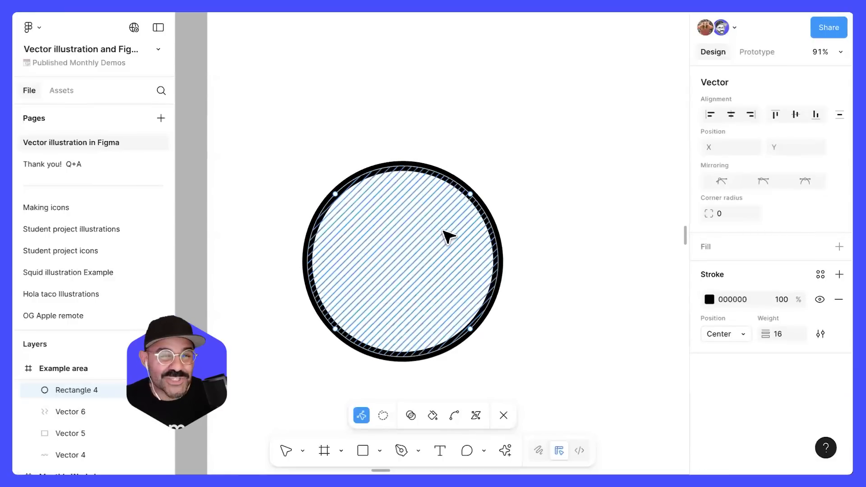
scroll(423, 216, "down", 1)
scroll(427, 222, "down", 5)
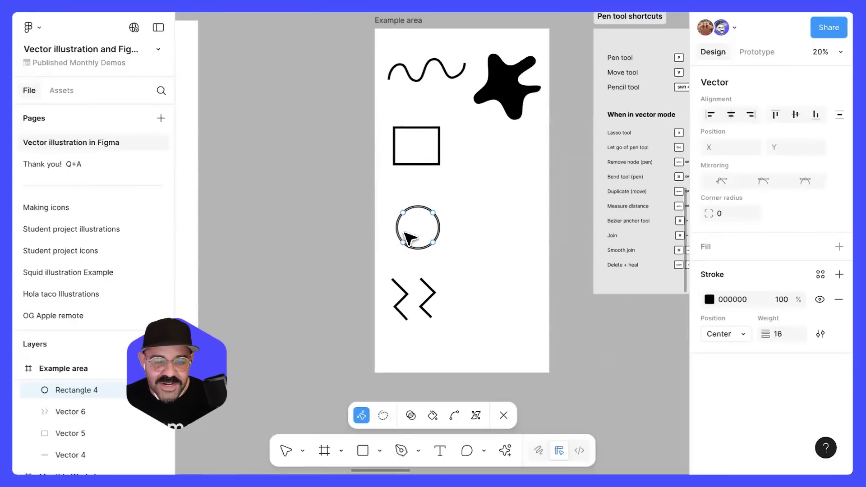
scroll(408, 237, "up", 7)
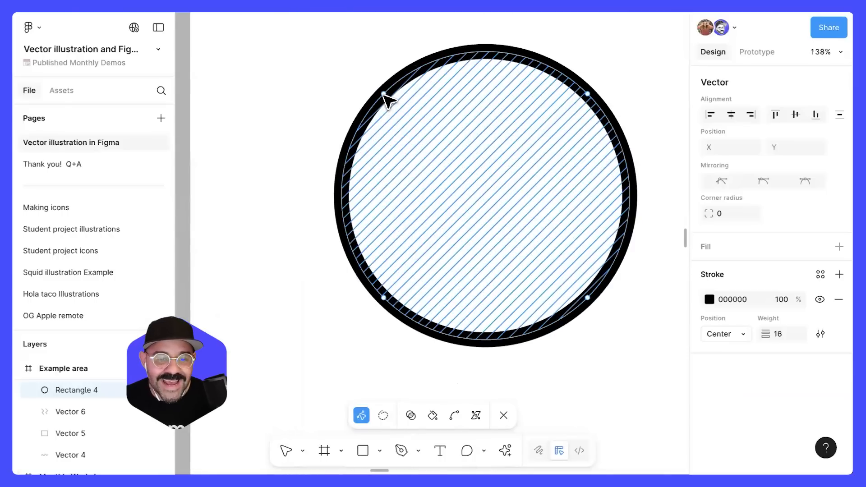
key("Escape")
key("Escape")
double_click(401, 80)
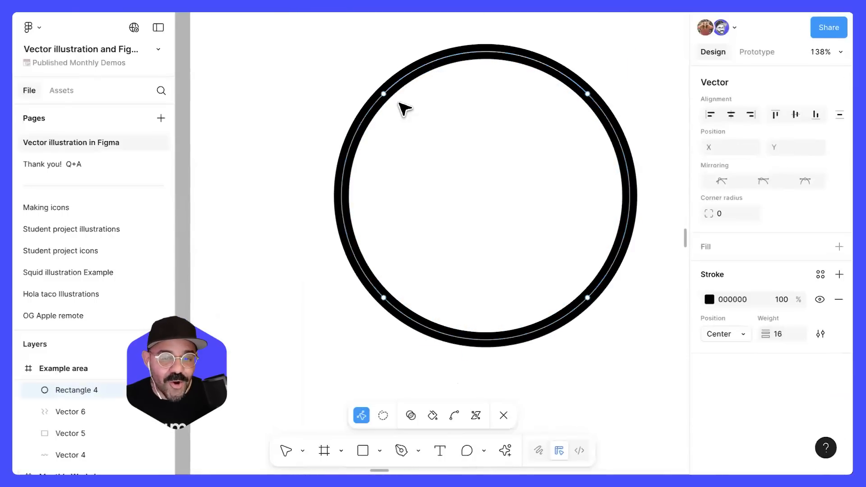
scroll(370, 137, "up", 2)
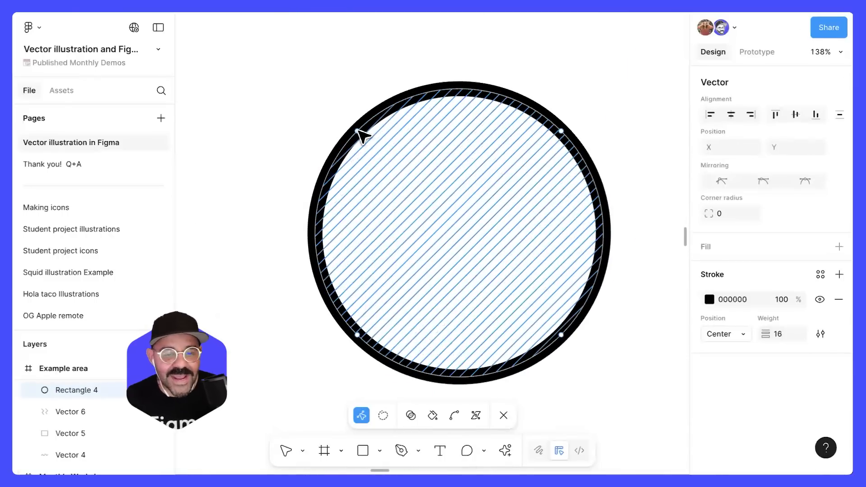
- Turn the circle into a square by straightening its four points with the Bend tool, and exit vector editing
key("ctrl")
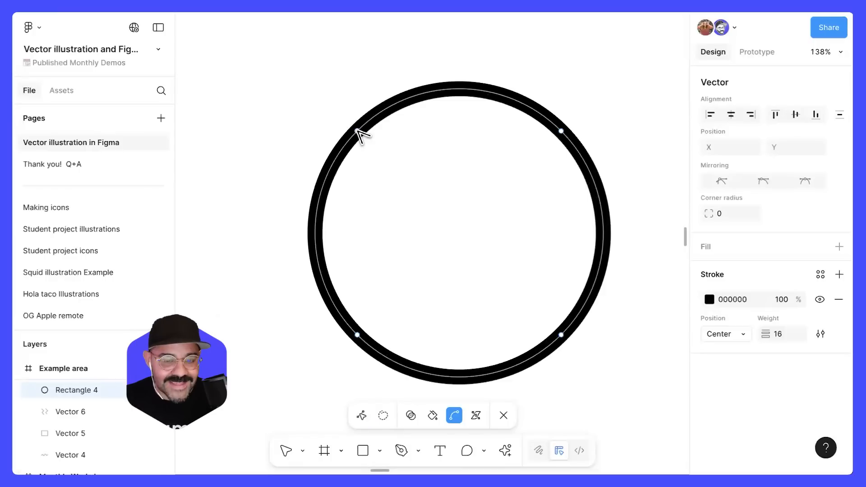
left_click(357, 131)
left_click(358, 336)
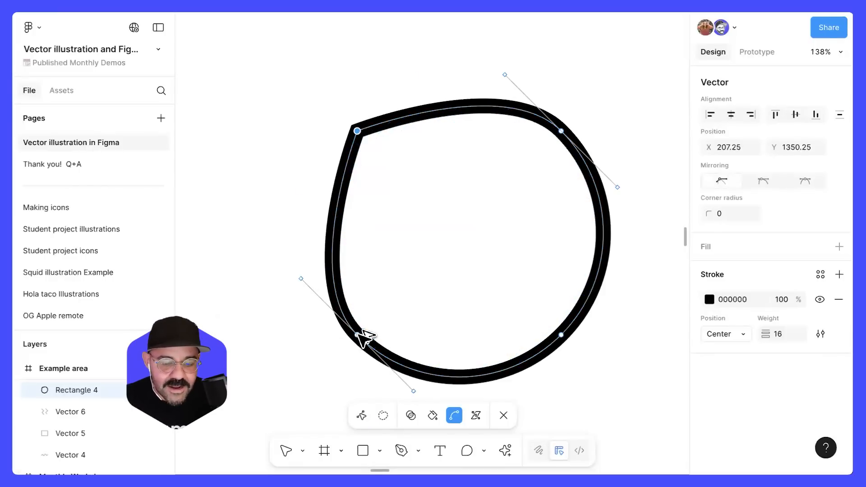
left_click(561, 335)
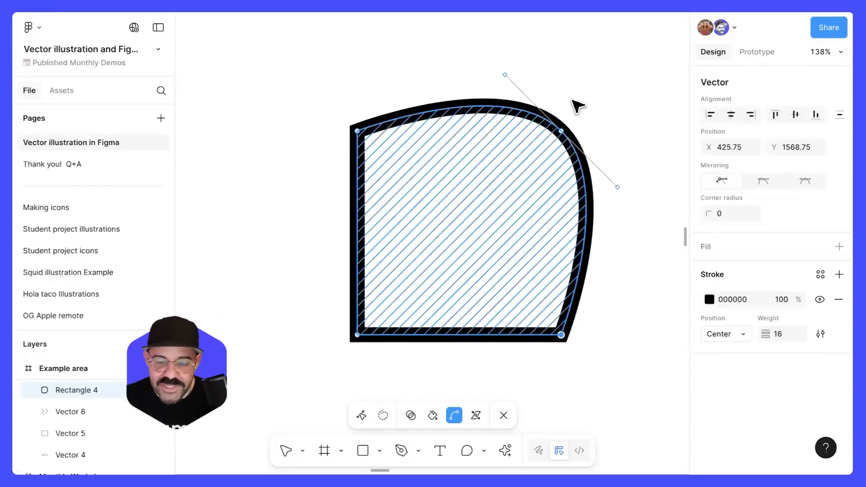
left_click(561, 131)
key("v")
key("ctrl")
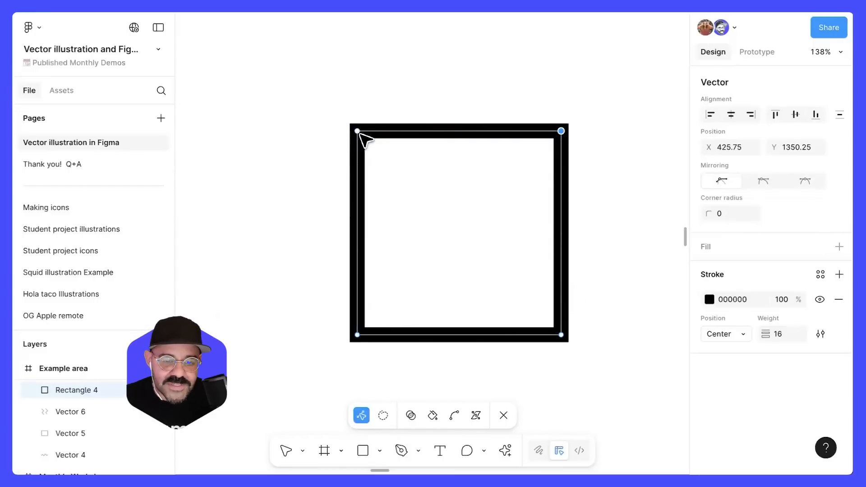
key("Escape")
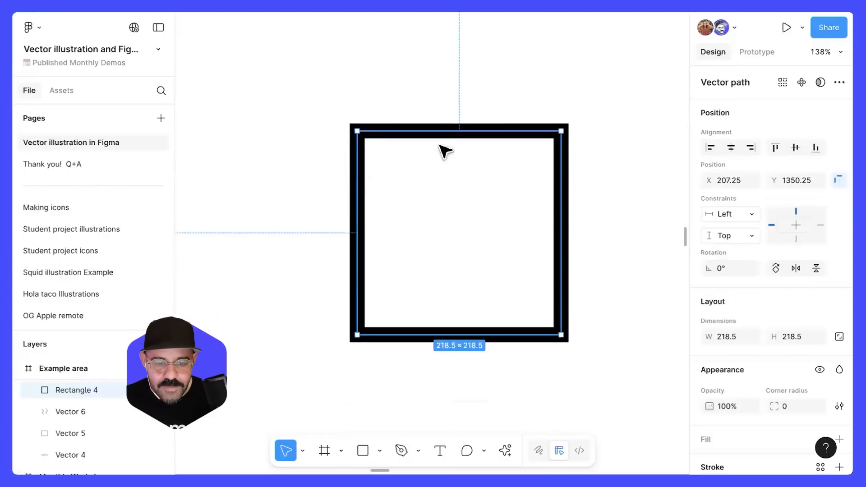
- Turn the square back into a circle by curving its four corner points with the Bend tool, and exit vector editing
double_click(449, 135)
key("ctrl")
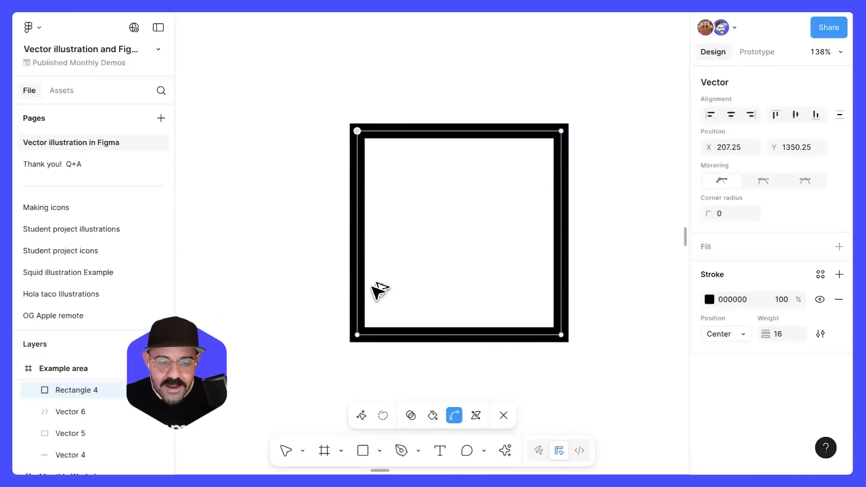
left_click(357, 335, "ctrl")
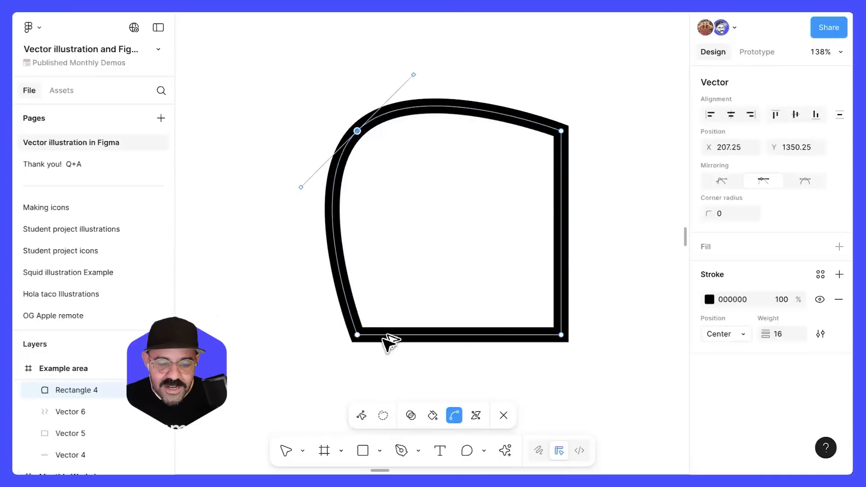
left_click(561, 336, "ctrl")
left_click(562, 133, "ctrl")
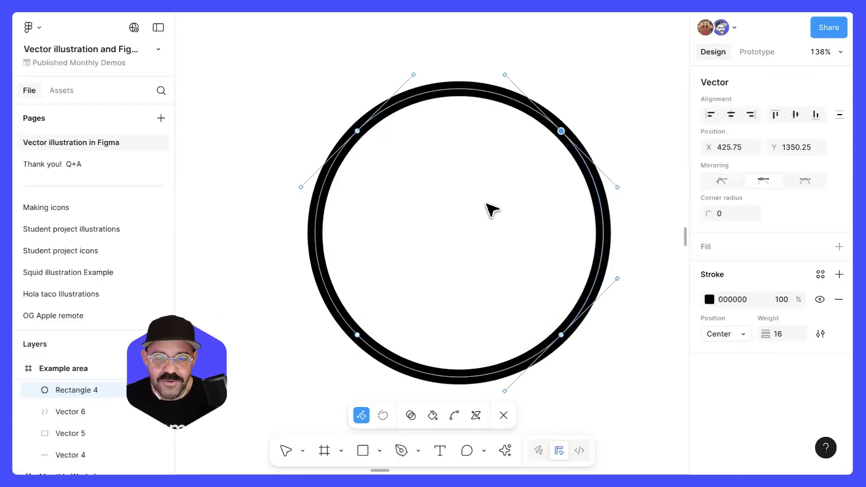
scroll(499, 207, "down", 5)
key("Escape")
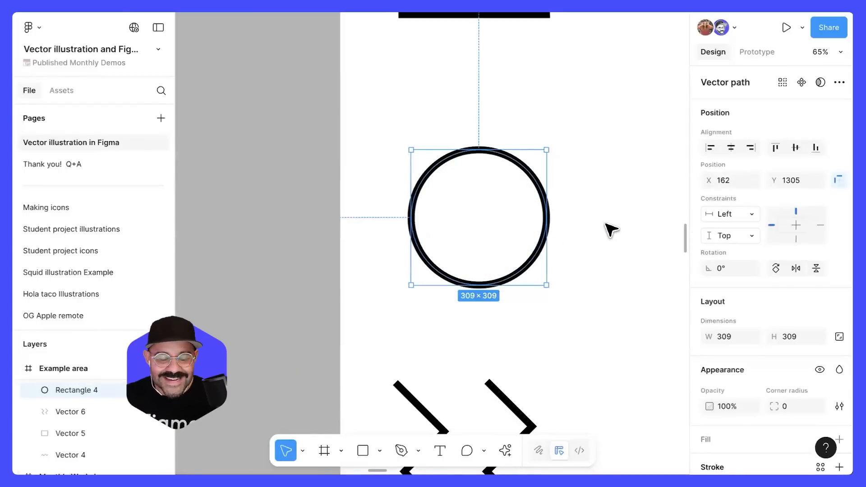
- Move the zigzag pair up to Y 1812 and shift the left zigzag's top endpoint across to X 262
scroll(579, 285, "down", 5)
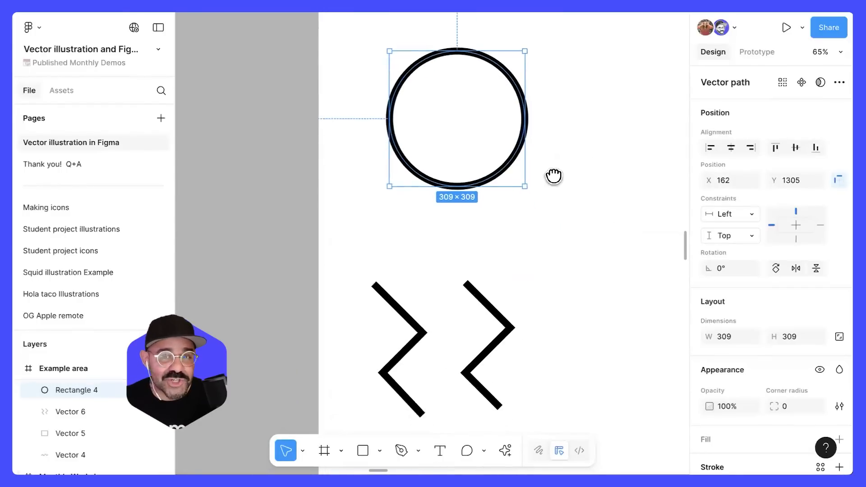
scroll(445, 246, "up", 5)
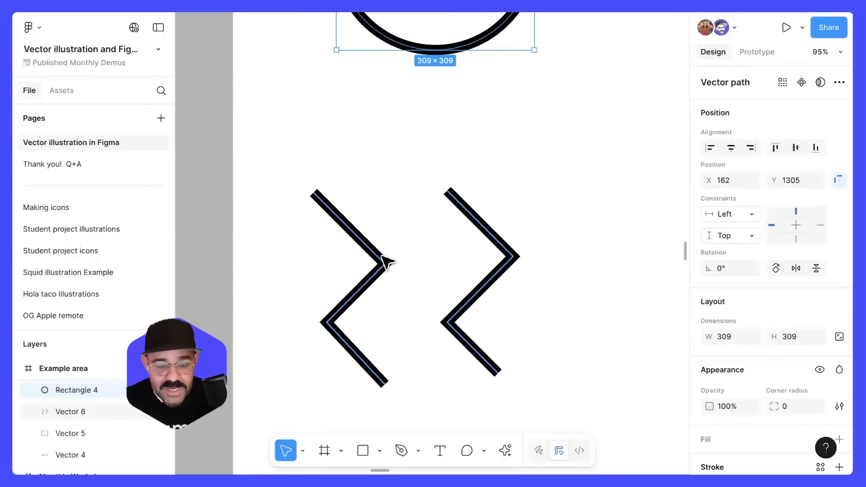
left_click(385, 274)
left_click_drag(377, 282, 399, 262)
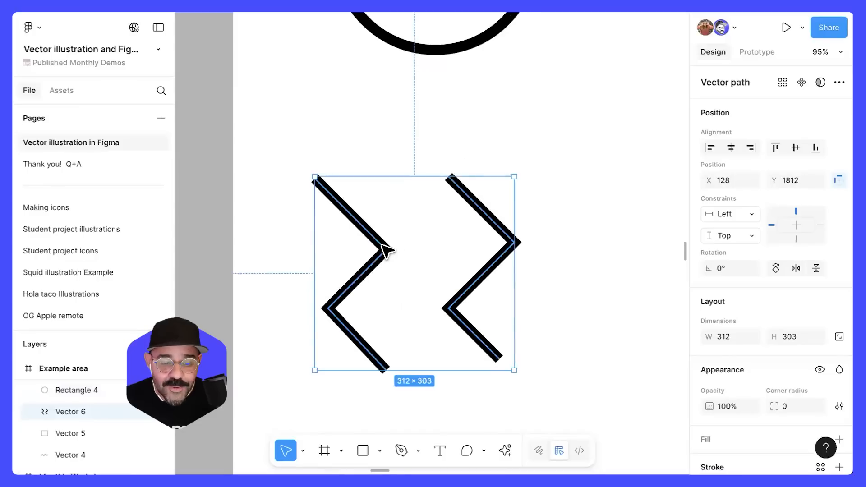
double_click(400, 259)
left_click_drag(316, 177, 400, 177)
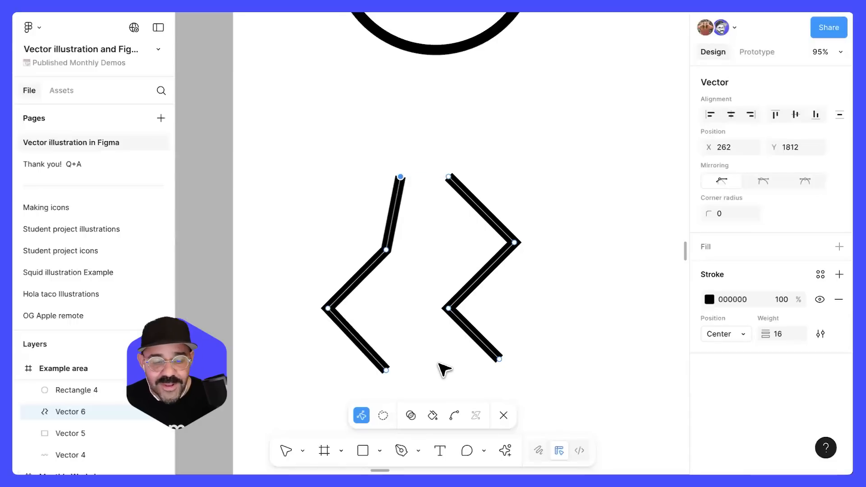
- Try a Pen segment from the left zigzag's top endpoint down to below both zigzags, and undo it
scroll(437, 276, "down", 2)
key("p")
left_click(418, 311)
key("Escape")
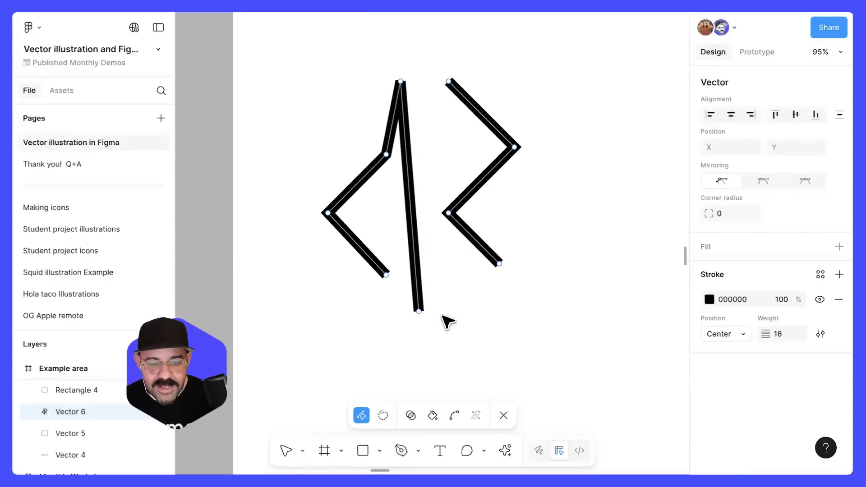
key("ctrl+z")
- Let go of the path with the Pen tool still active, and check the "Let go of pen tool" entry in the shortcuts reference
key("p")
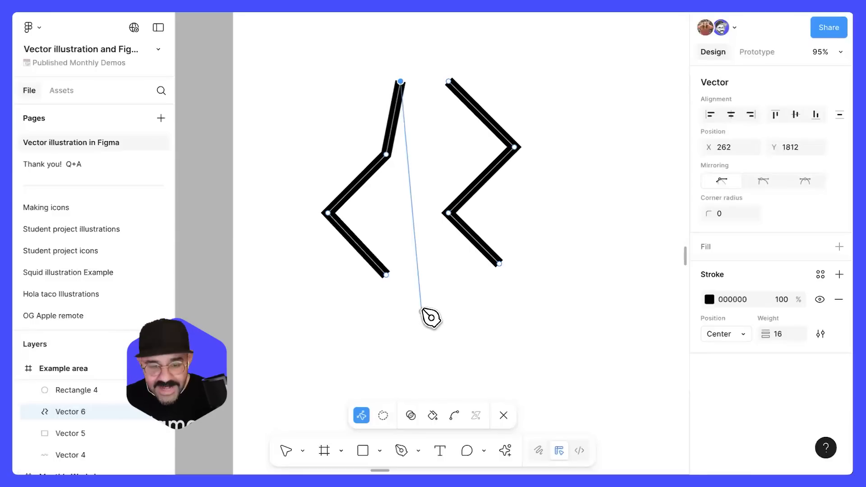
key("Escape")
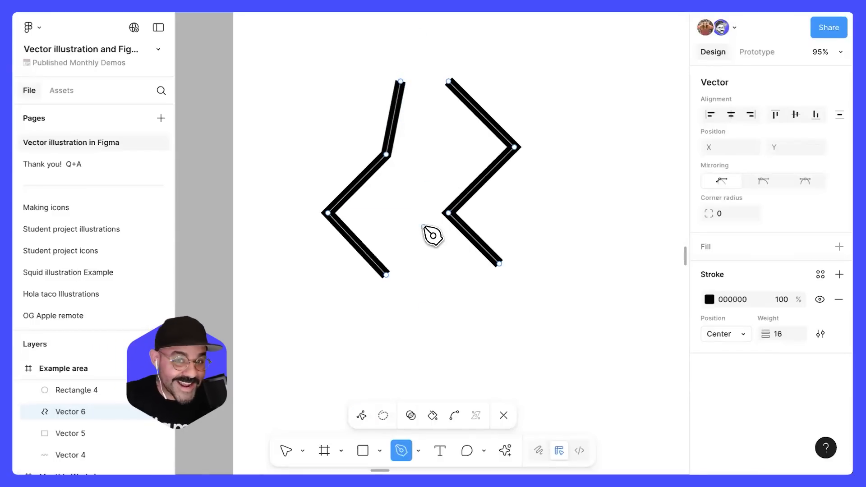
scroll(447, 267, "down", 10)
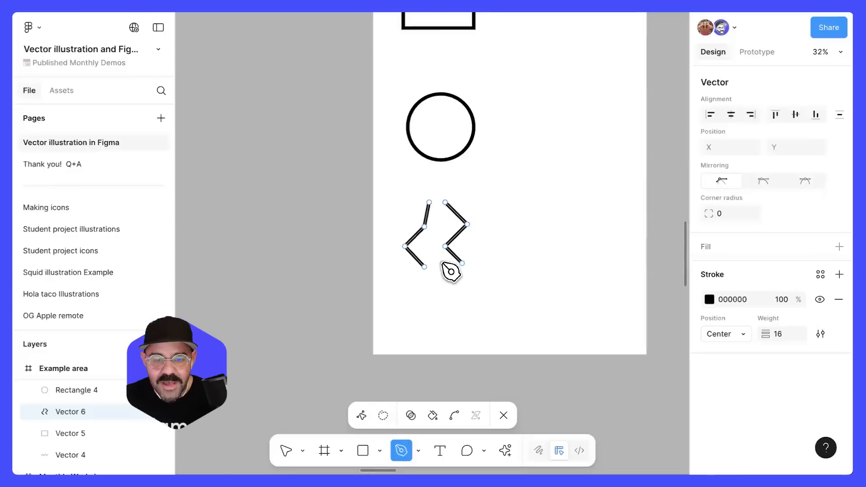
left_click_drag(618, 88, 510, 179)
scroll(615, 228, "up", 5)
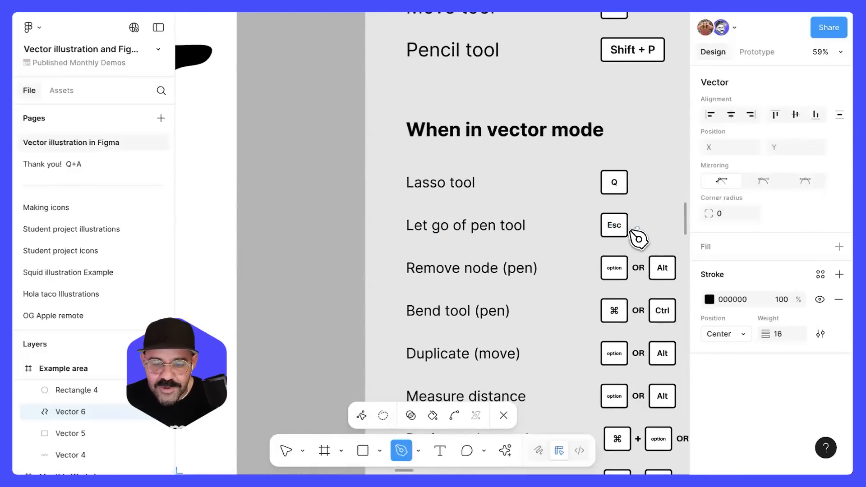
scroll(443, 305, "up", 2)
scroll(373, 336, "down", 5)
scroll(373, 337, "up", 8)
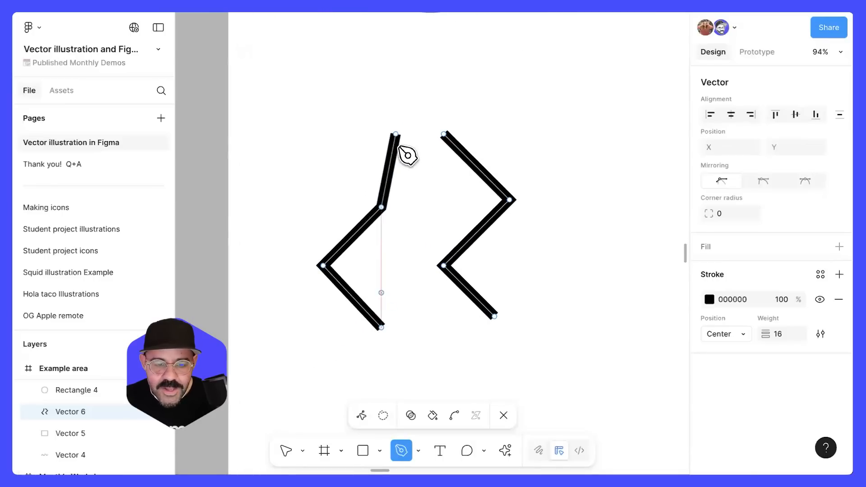
- Try connecting the zigzags' top endpoints and their bottom endpoints with Pen segments, and undo both connections
left_click(445, 134)
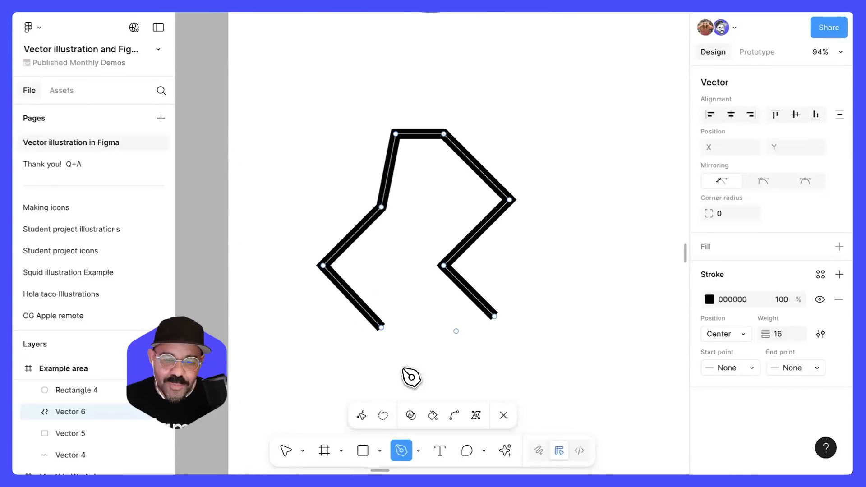
left_click(381, 328)
left_click(494, 317)
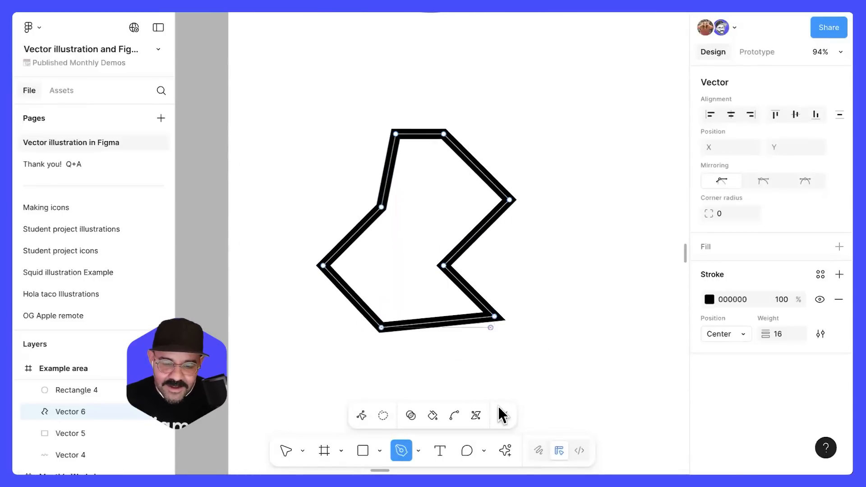
key("ctrl+z")
key("ctrl+z")
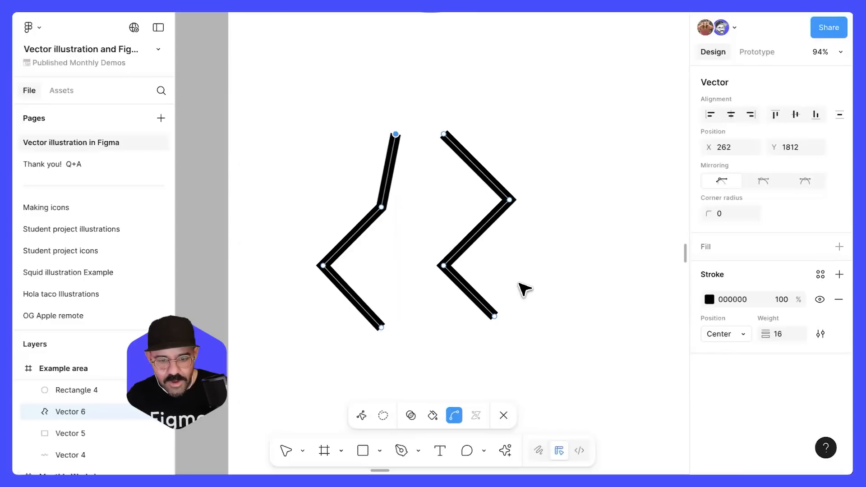
- Raise the right zigzag's top endpoint slightly, and shift both zigzags' top endpoints together a little to the left
left_click_drag(445, 135, 446, 123)
left_click(396, 134, "shift")
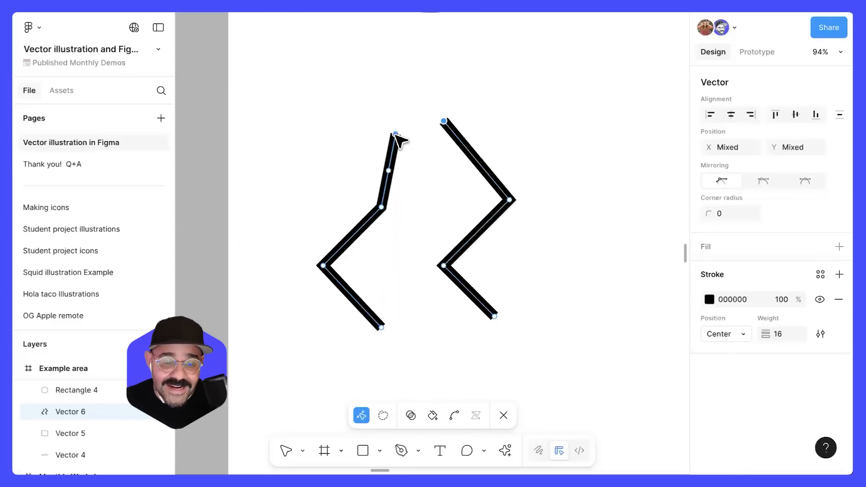
left_click_drag(395, 135, 386, 138)
- Check the Join shortcut in the Pen tool shortcuts reference, keeping both top endpoints selected
scroll(401, 148, "down", 5)
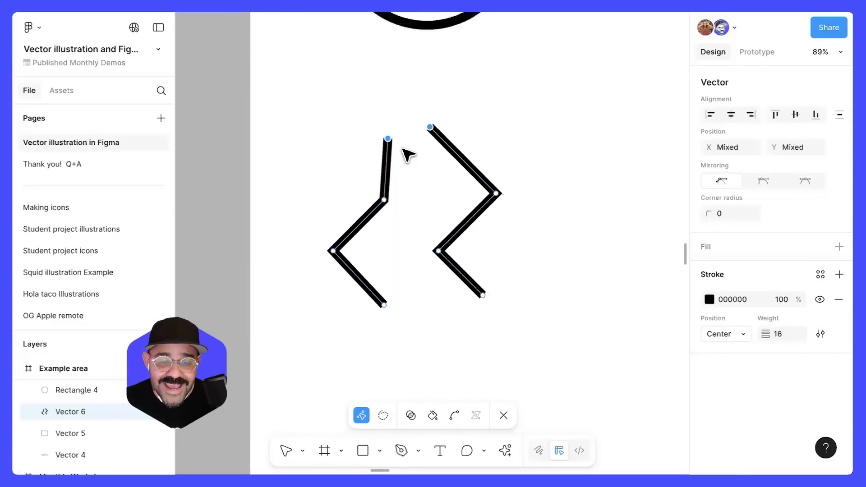
left_click_drag(548, 193, 437, 213)
scroll(437, 213, "right", 10)
scroll(456, 198, "up", 5)
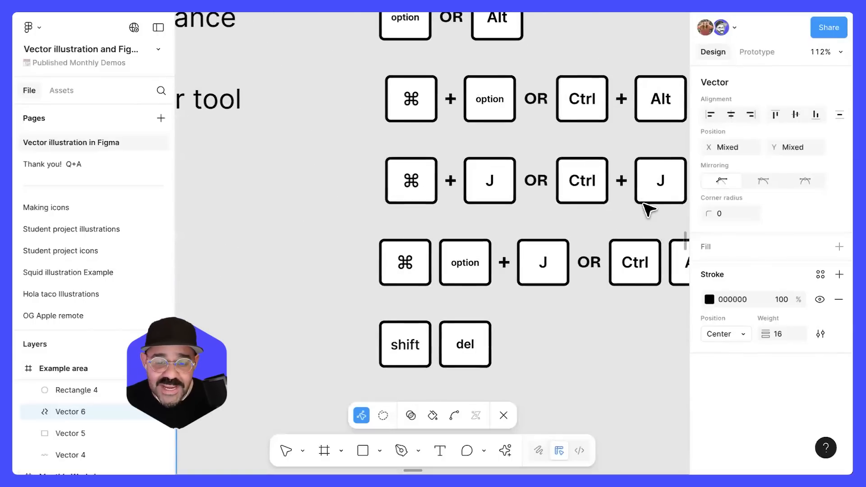
scroll(648, 208, "down", 5)
scroll(515, 238, "left", 15)
scroll(397, 265, "down", 1)
scroll(327, 246, "up", 5)
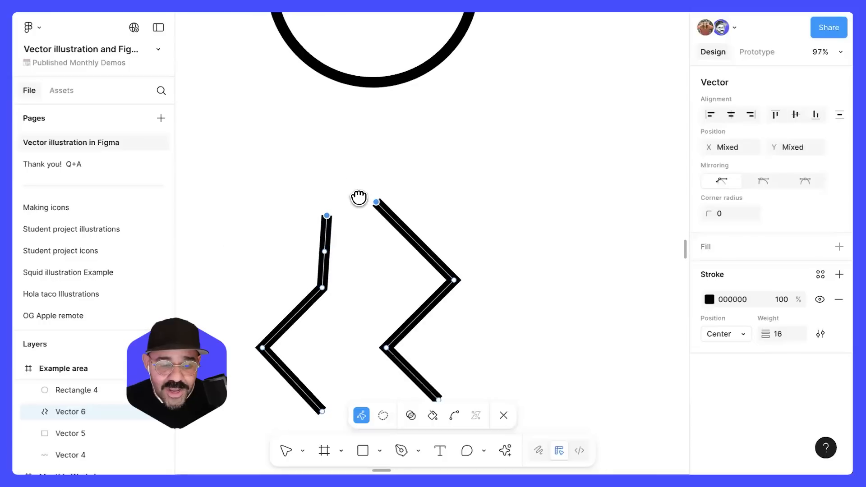
- Join the zigzags' top endpoints and bottom endpoints into one closed shape, and swap its black stroke for a fill
key("ctrl+j")
left_click_drag(318, 346, 479, 310)
key("ctrl+j")
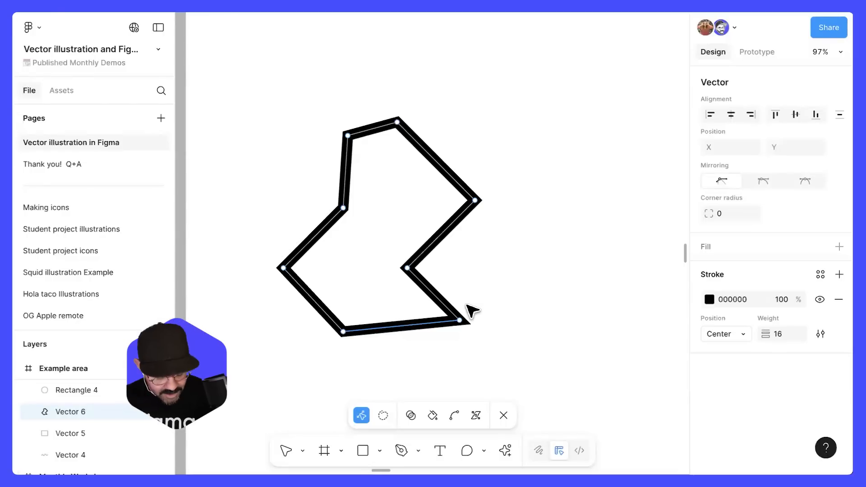
key("shift+x")
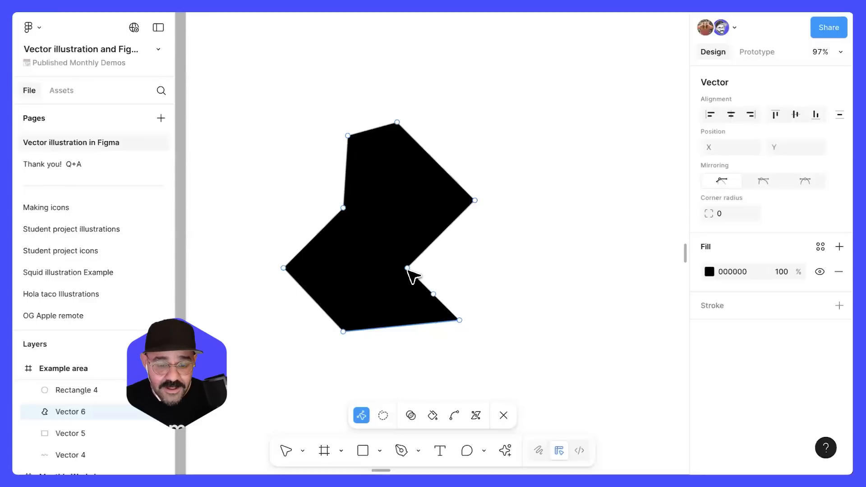
- Bend the corner points of the black zigzag shape into smooth curves, giving it a rounded two-lobed outline
key("ctrl")
left_click(408, 268)
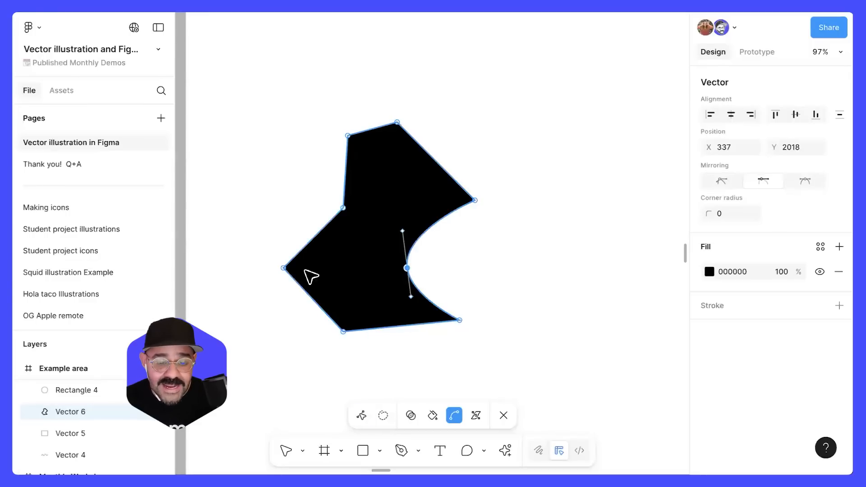
left_click_drag(283, 268, 284, 235)
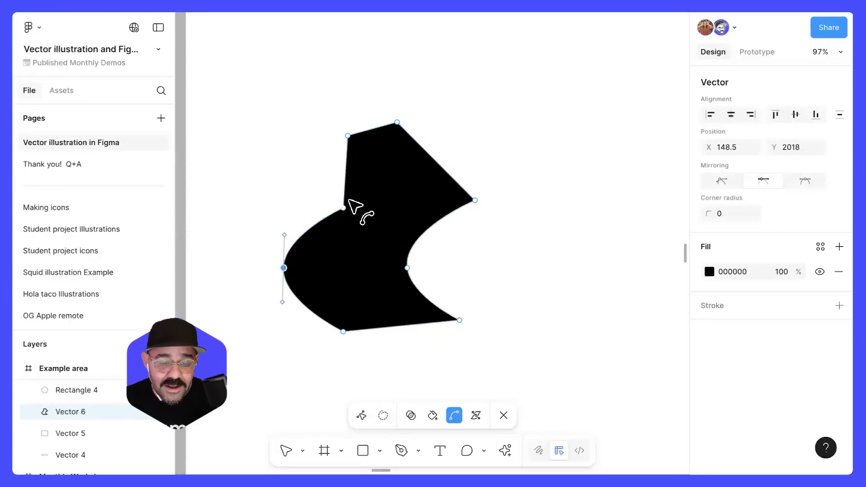
left_click_drag(344, 208, 362, 141)
left_click(348, 136)
left_click(397, 122)
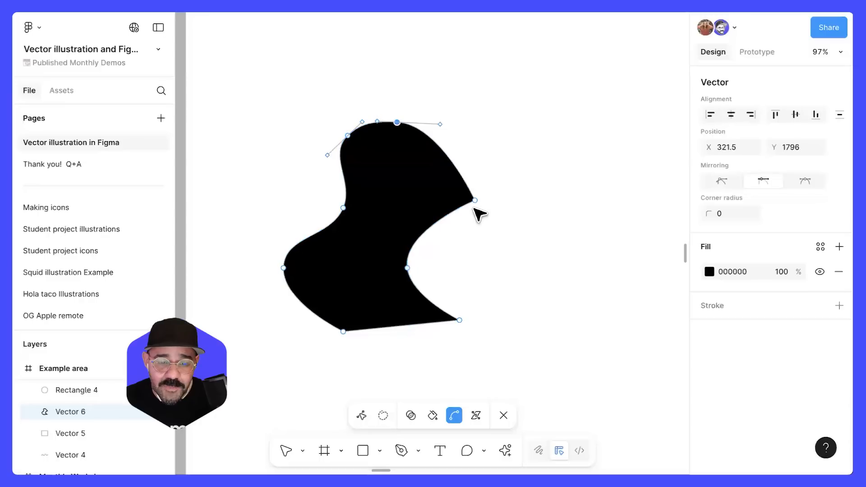
left_click(473, 199)
left_click_drag(344, 331, 385, 350)
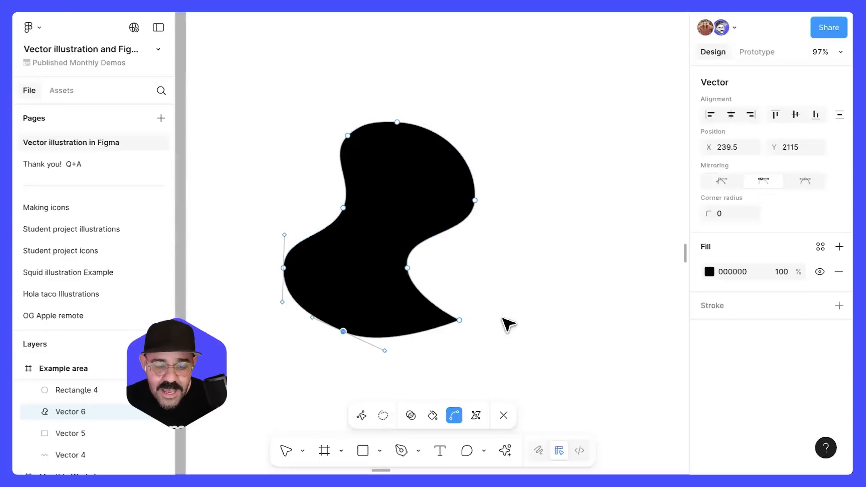
left_click_drag(459, 320, 464, 366)
key("v")
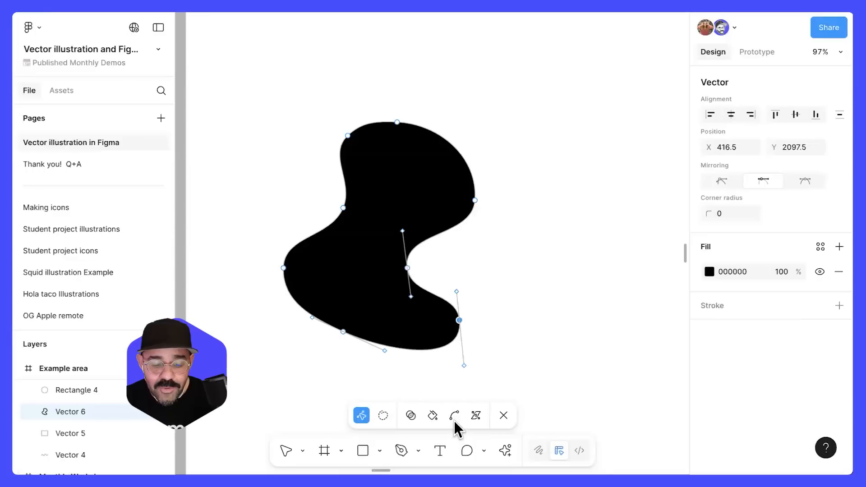
- Reshape the shape's left and bottom curves with the Bend tool, shortening and flattening the lower-left point's handles
left_click(455, 421)
mouse_move(322, 229)
left_mouse_down()
mouse_move(307, 222)
mouse_move(326, 245)
mouse_move(335, 235)
mouse_move(322, 240)
left_mouse_up()
left_click_drag(299, 334, 374, 337)
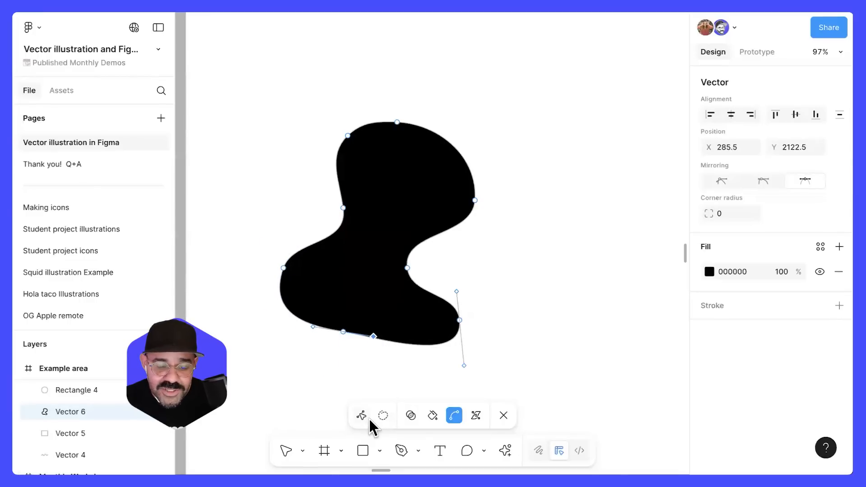
- Move the lower-left point down, the left point slightly up and outward, and the left notch point down and inward, finishing vector editing
left_click(361, 416)
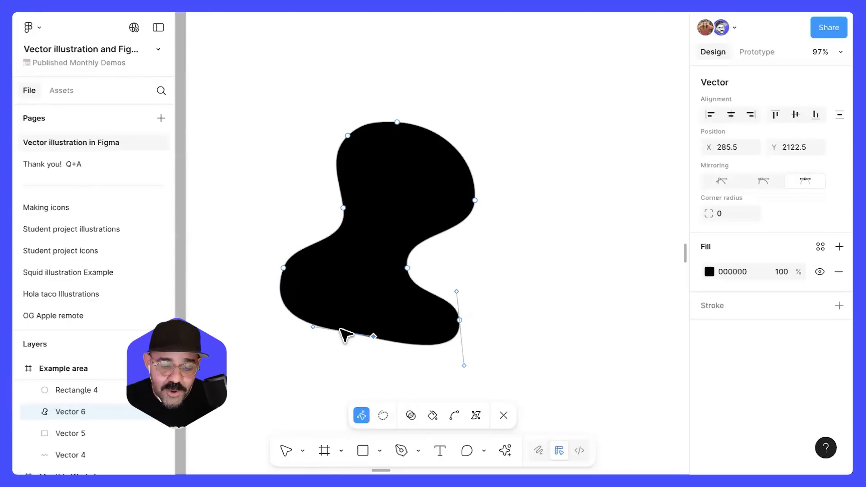
left_click_drag(343, 333, 330, 390)
mouse_move(283, 267)
left_mouse_down()
mouse_move(282, 254)
mouse_move(276, 260)
left_mouse_up()
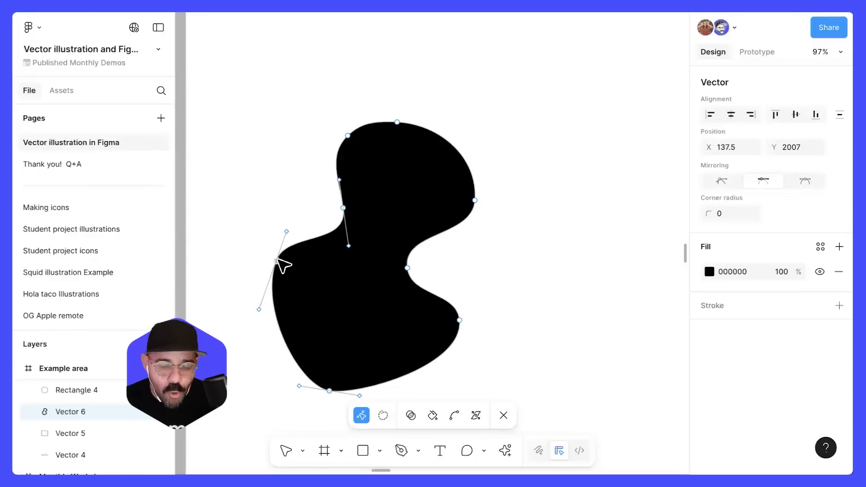
left_click_drag(344, 208, 353, 231)
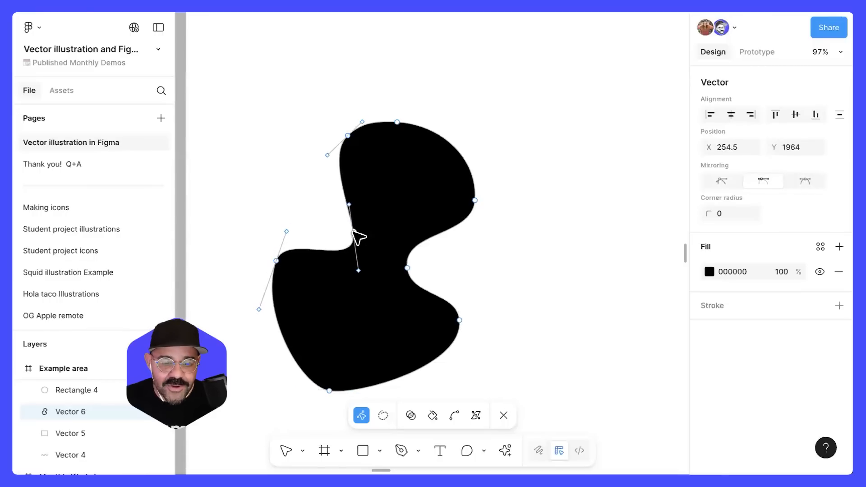
scroll(498, 271, "down", 3)
key("Escape")
key("Escape")
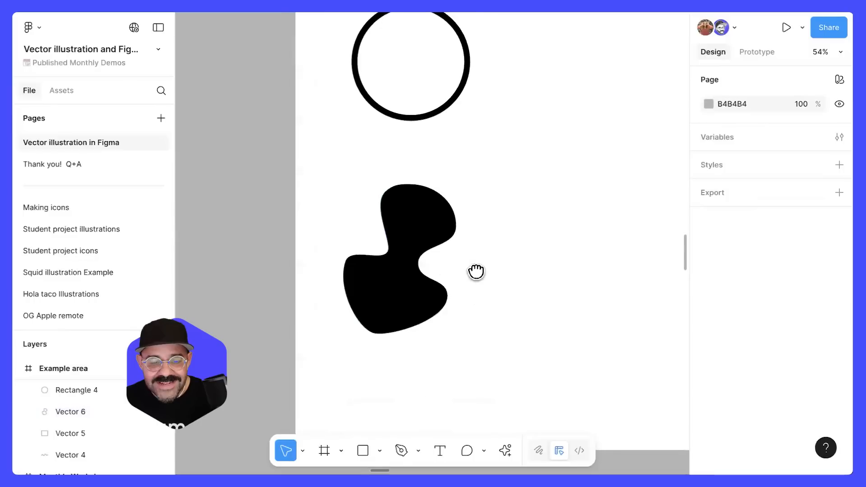
- Reopen the black shape for vector editing and straighten the curves at the upper lobe's three outer points
left_click(423, 256)
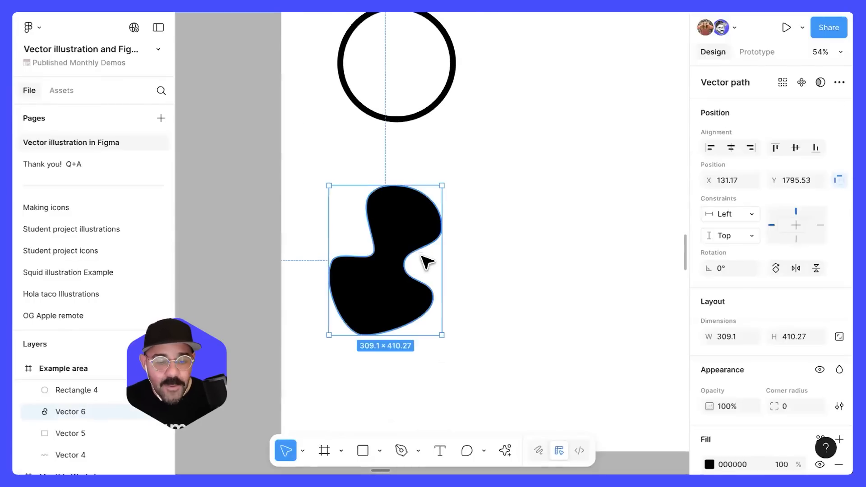
double_click(412, 285)
scroll(408, 271, "up", 3)
key("ctrl+shift+z")
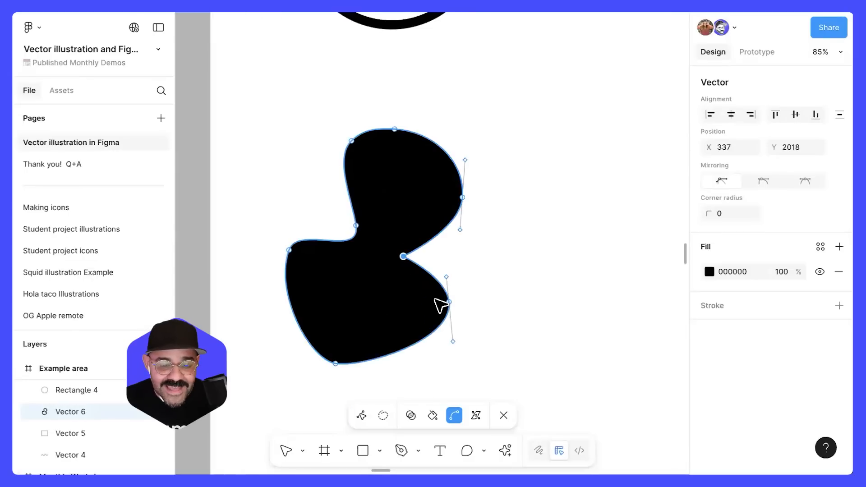
key("ctrl+z")
left_click(463, 197)
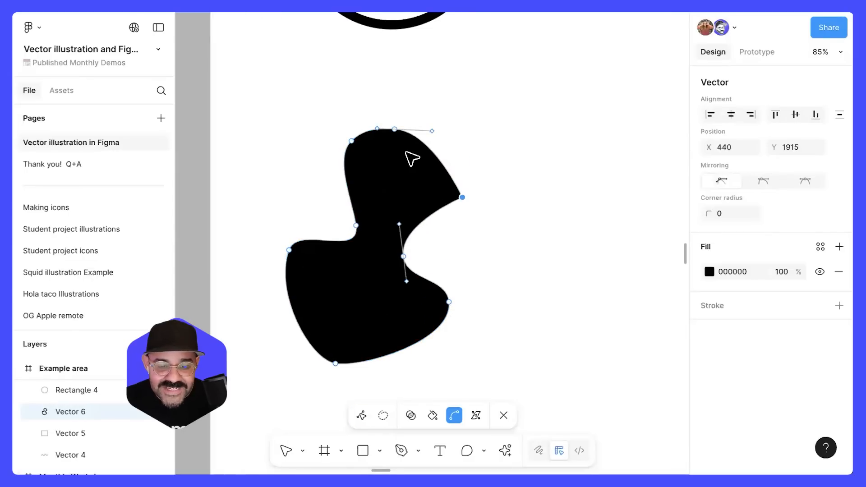
left_click(394, 130)
left_click(352, 141)
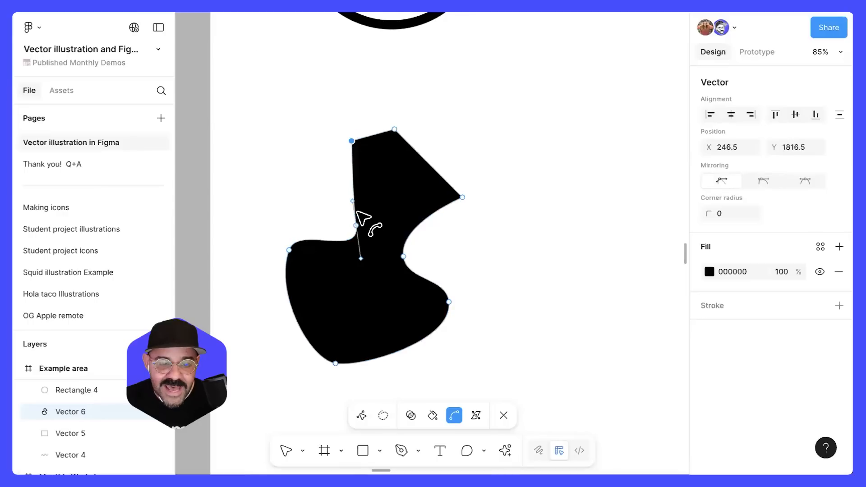
- Straighten the curves at both notch points and the lower lobe's three outer points, and finish vector editing
left_click(356, 225)
left_click(290, 250)
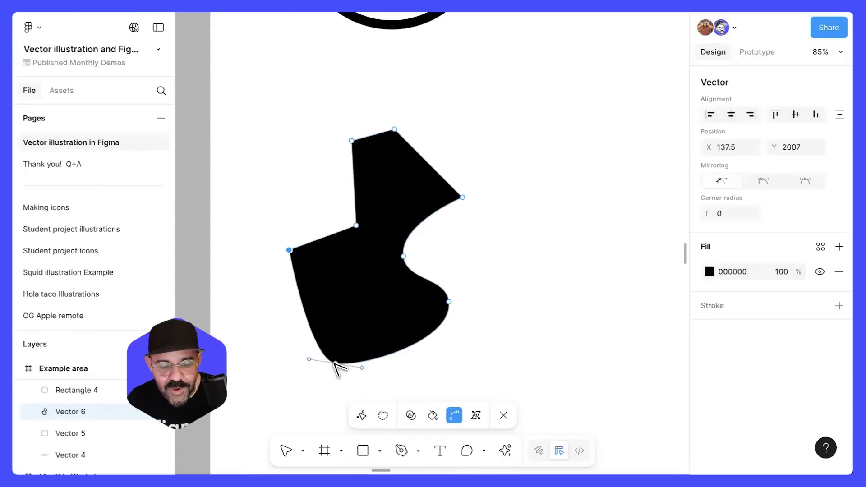
left_click(335, 363)
left_click(449, 301)
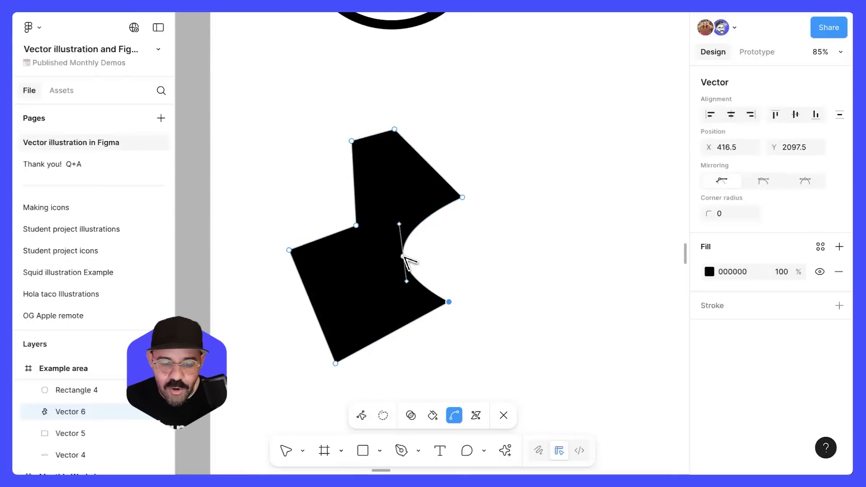
left_click(403, 257)
left_click(357, 226)
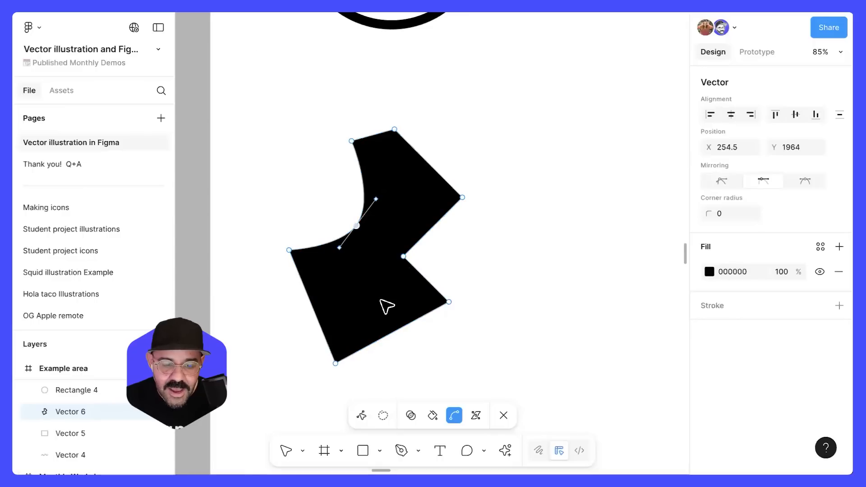
left_click(357, 226)
key("Escape")
left_click(453, 245)
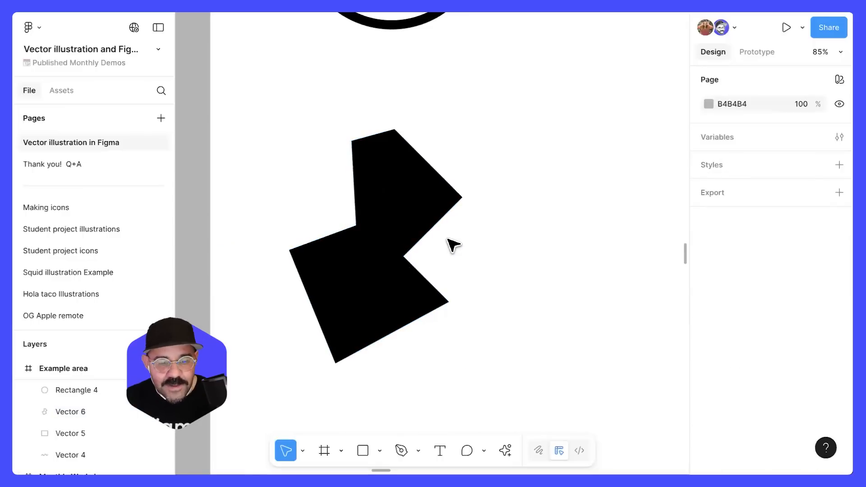
- Try deleting the right notch point of the angular shape, and undo the deletion
left_click(424, 232)
key("Return")
key("space")
left_click_drag(508, 241, 438, 226)
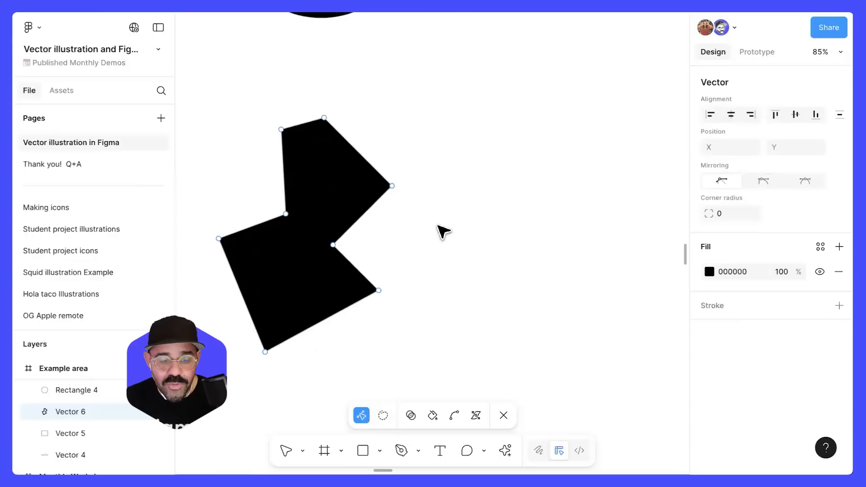
scroll(440, 229, "down", 1)
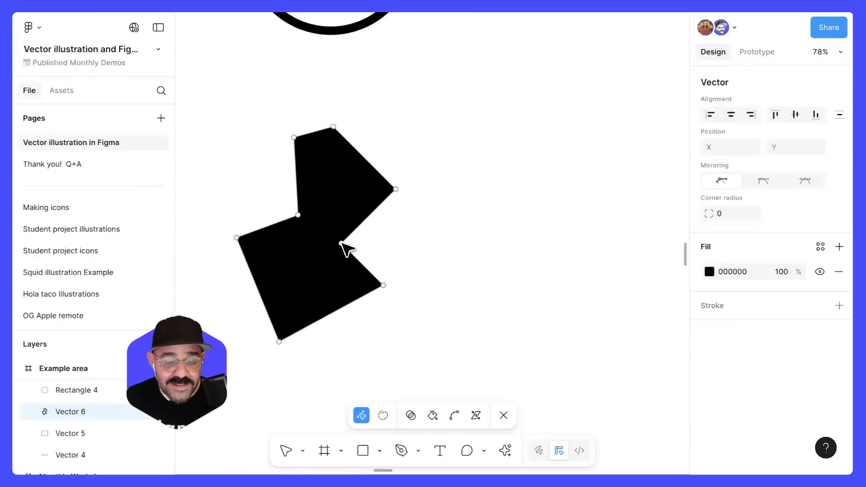
key("Delete")
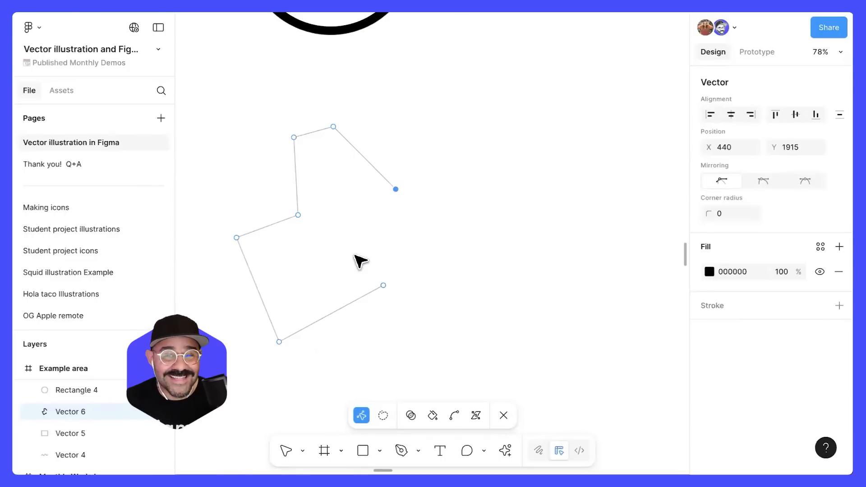
key("ctrl+z")
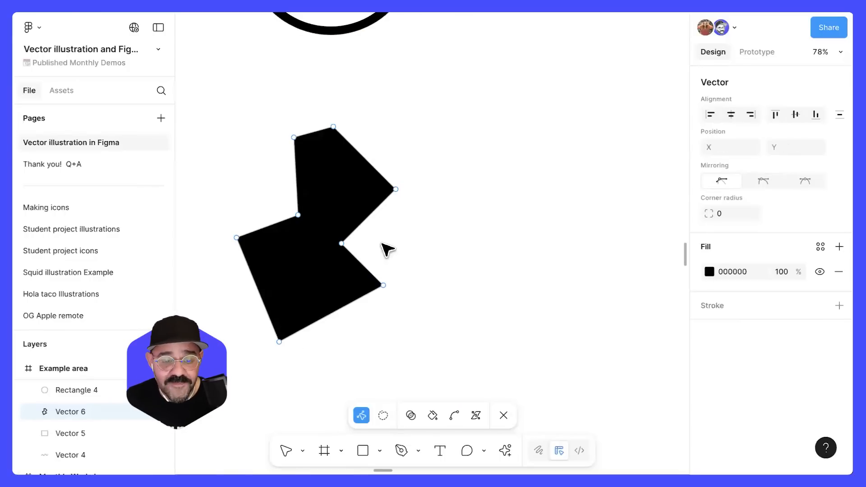
- Finish vector editing and move the black shape to X 231, Y 1781
key("Escape")
scroll(388, 213, "up", 3)
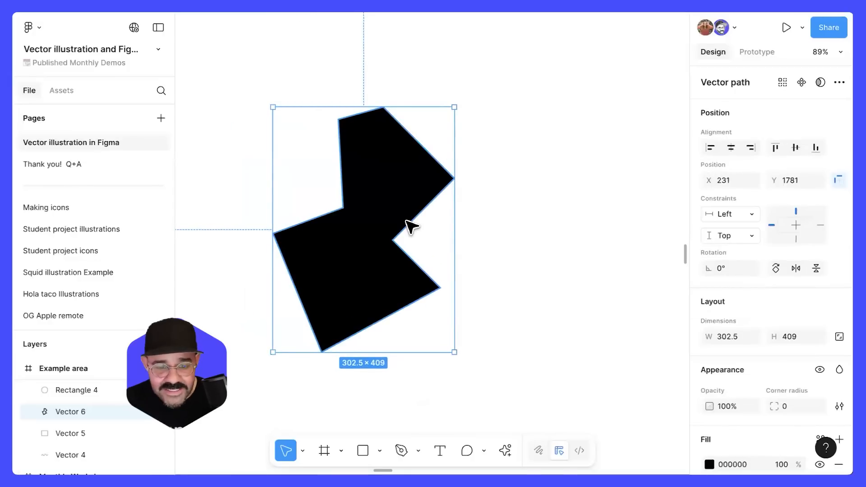
- Delete the right notch point of the repositioned shape to open its outline, and undo the deletion
double_click(403, 251)
left_click(392, 240)
key("Delete")
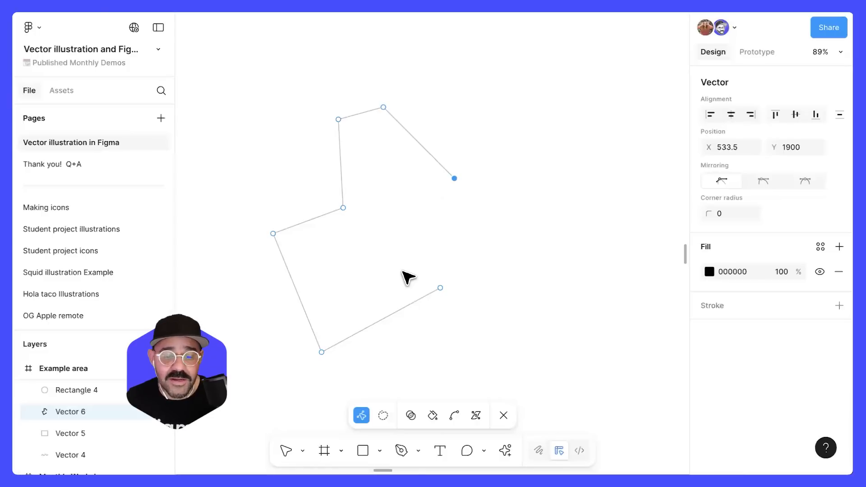
key("ctrl+z")
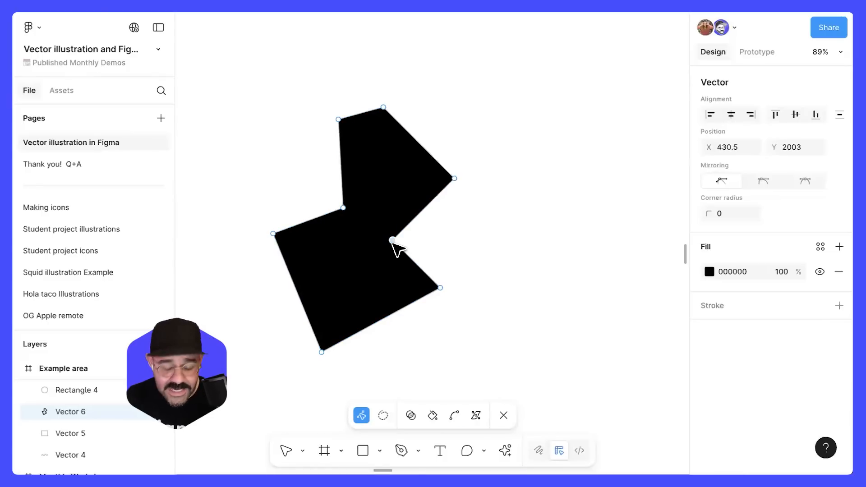
- Check the Delete + heal shortcut in the shortcuts reference, keeping the right notch point selected
scroll(487, 249, "down", 3)
left_click_drag(487, 249, 334, 323)
left_click_drag(500, 235, 325, 323)
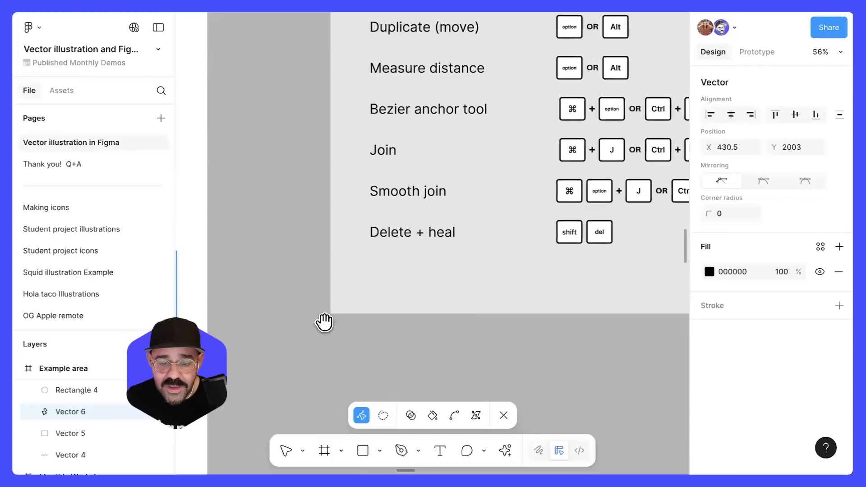
left_click_drag(359, 243, 204, 260)
scroll(204, 261, "up", 1)
scroll(204, 261, "up", 2)
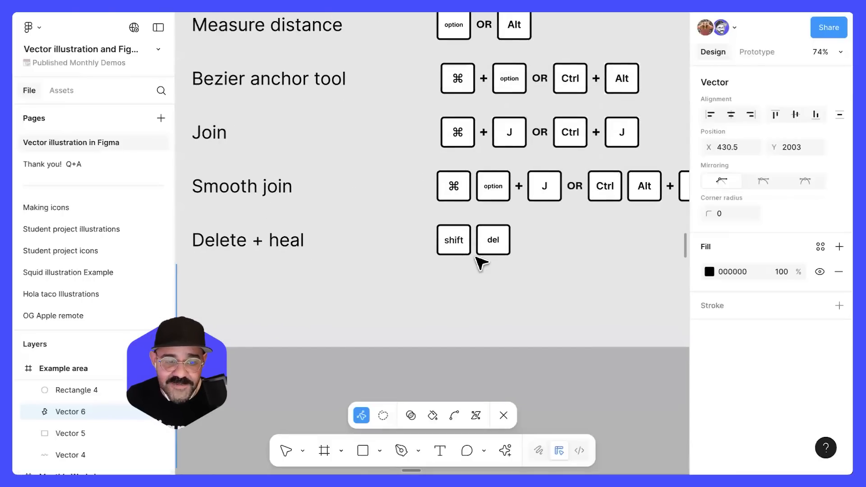
- Try Delete + heal on the shape's right notch point, and undo it
scroll(444, 283, "down", 3)
left_click_drag(199, 298, 556, 199)
scroll(510, 218, "up", 1)
scroll(465, 212, "up", 2)
left_click(465, 213)
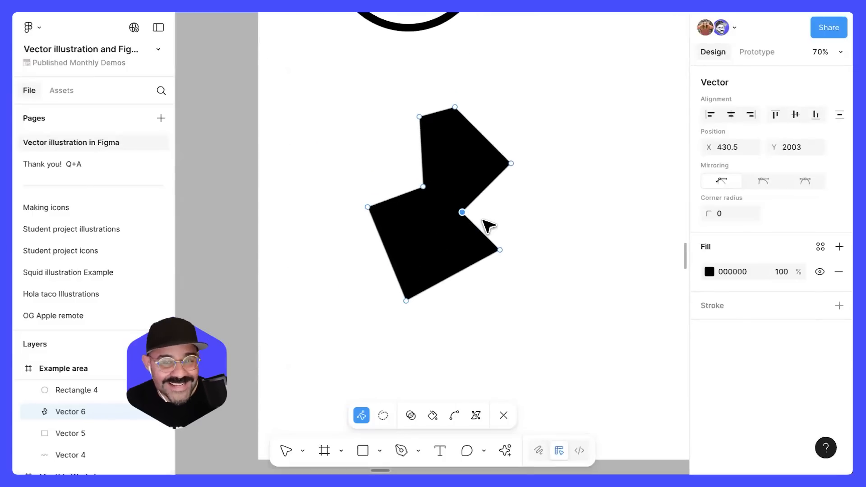
key("Delete")
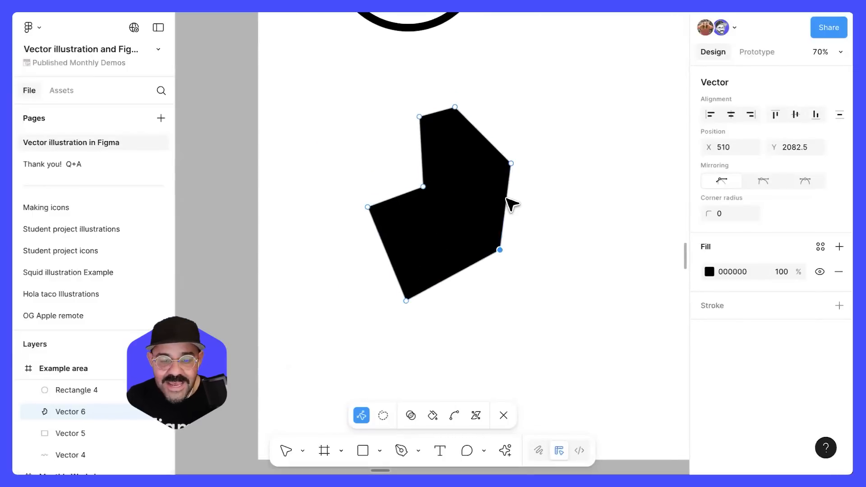
scroll(515, 213, "up", 4)
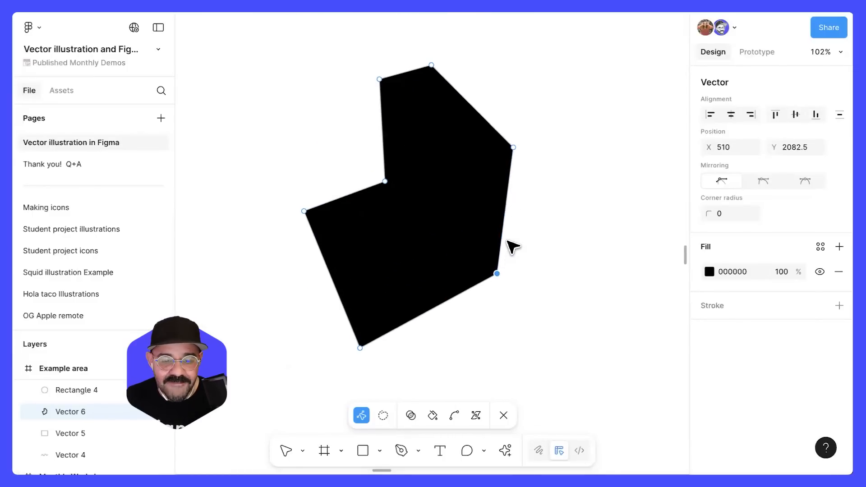
key("ctrl+z")
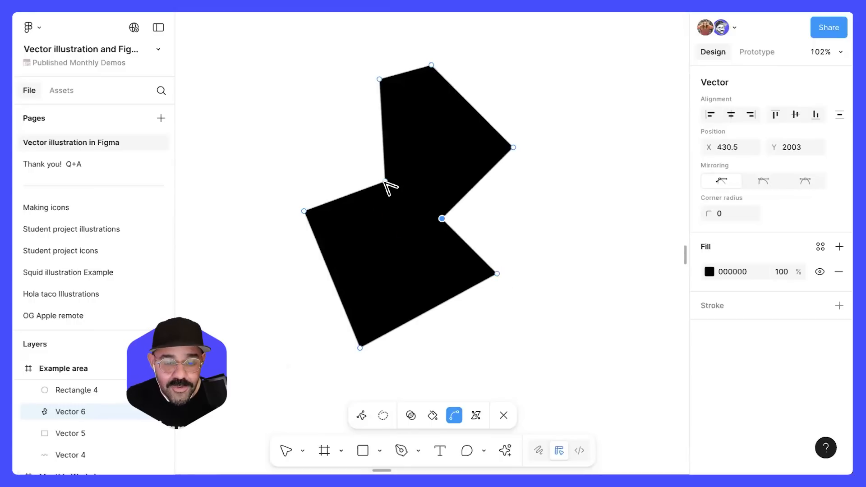
- Bend all eight corner points of the black shape into smooth curves to form a rounded two-lobed silhouette
left_click(385, 181, "ctrl")
left_click(442, 219, "ctrl")
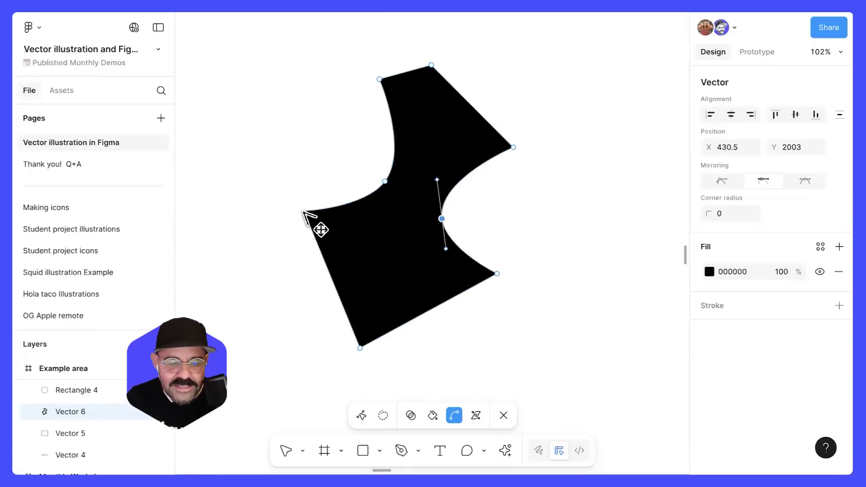
left_click(304, 211, "ctrl")
left_click(361, 348, "ctrl")
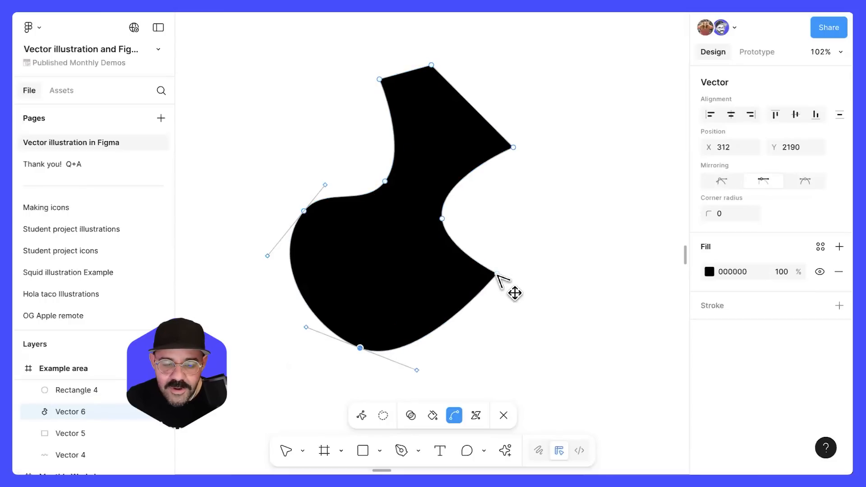
left_click(496, 273, "ctrl")
left_click(513, 147, "ctrl")
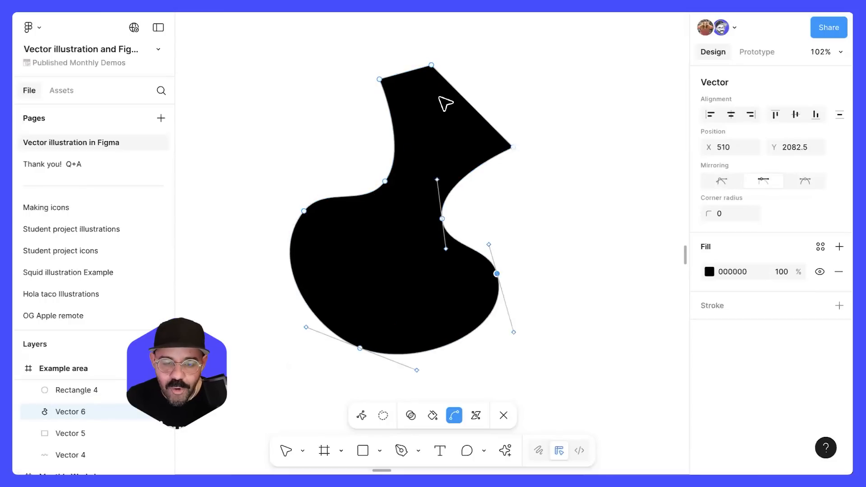
left_click(431, 65, "ctrl")
left_click(379, 80, "ctrl")
left_click(431, 65)
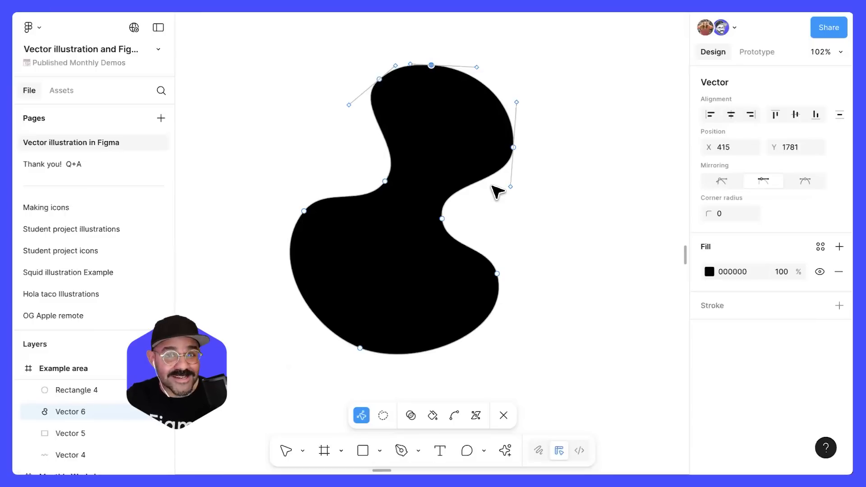
- Try Delete + heal on the point at the top of the upper lobe, and undo it
key("Delete")
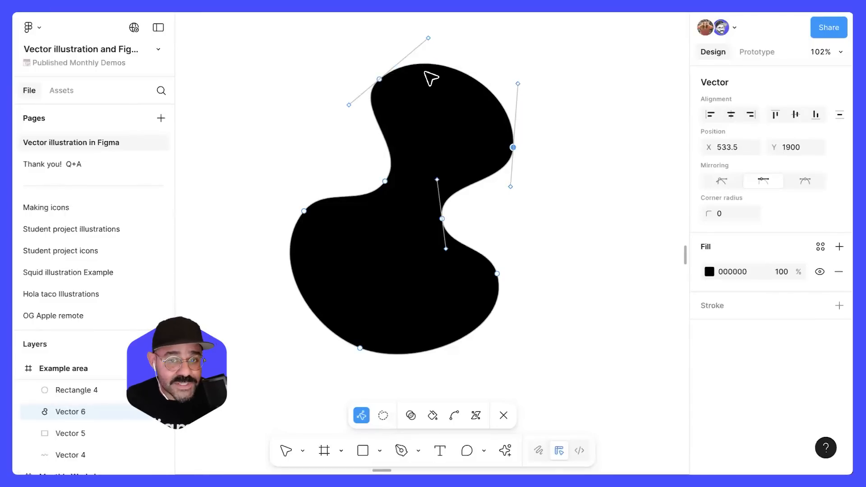
scroll(433, 71, "up", 5)
scroll(430, 85, "up", 1)
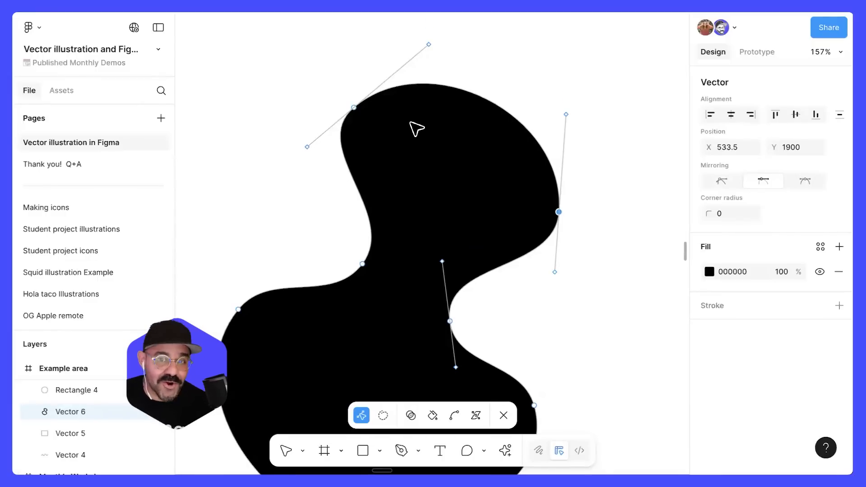
key("ctrl+z")
key("Escape")
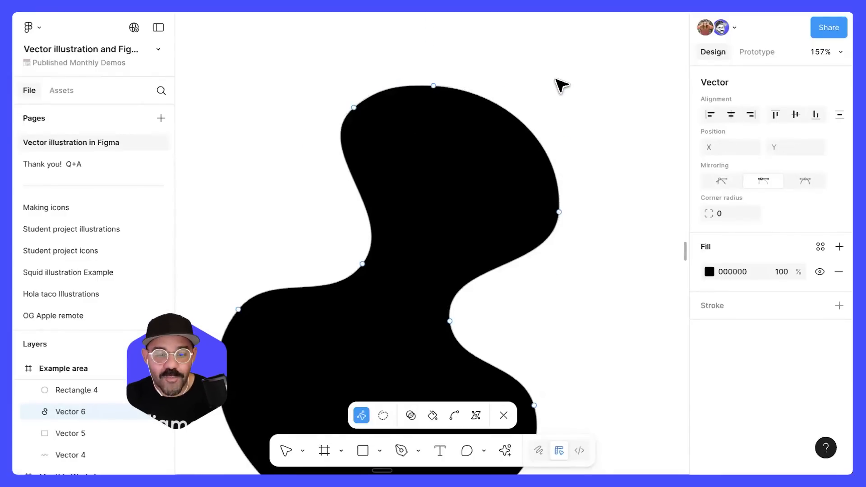
- Add three extra points along the top curve of the upper lobe with the Pen tool, undoing misplaced ones
scroll(553, 106, "down", 2)
key("p")
left_click(536, 121)
left_click(504, 98)
scroll(479, 83, "up", 1)
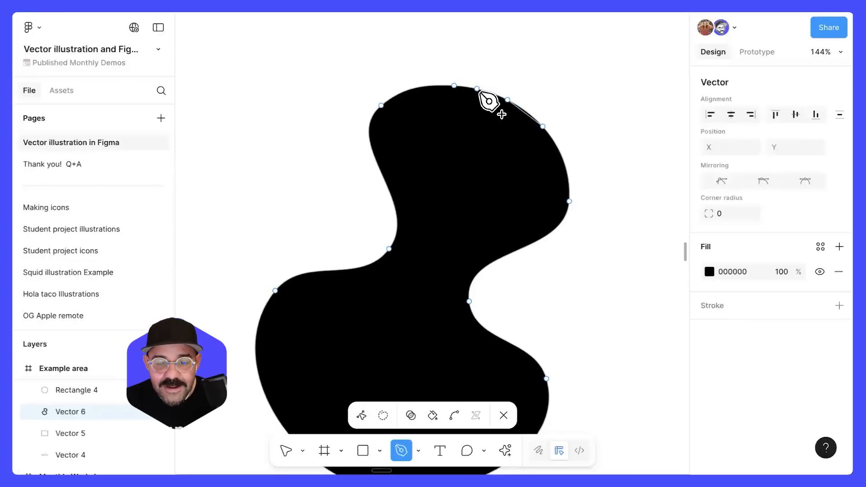
key("ctrl+z")
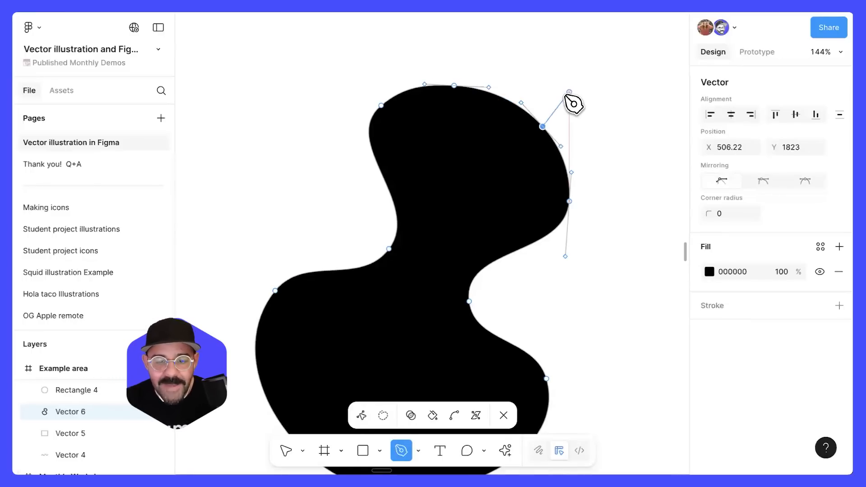
key("Escape")
left_click(495, 94)
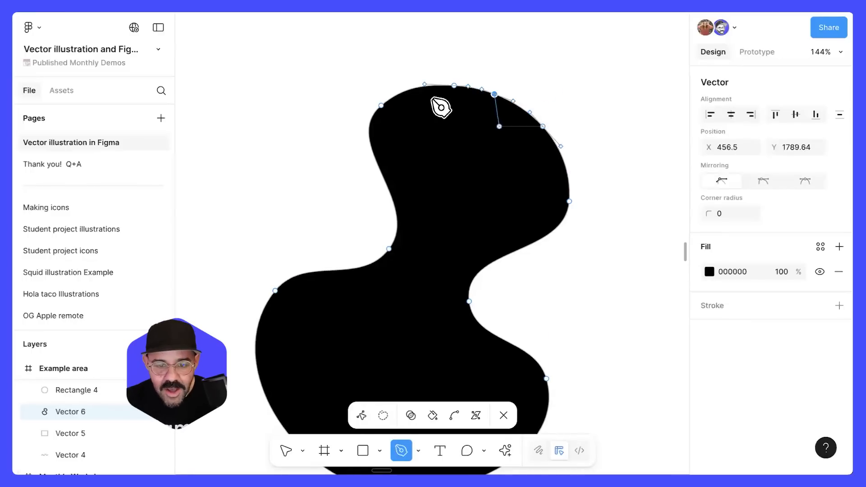
left_click(416, 87)
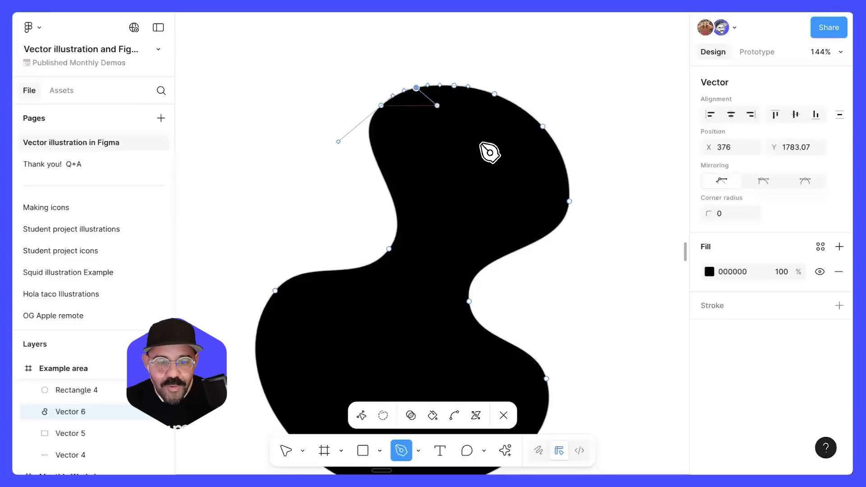
key("v")
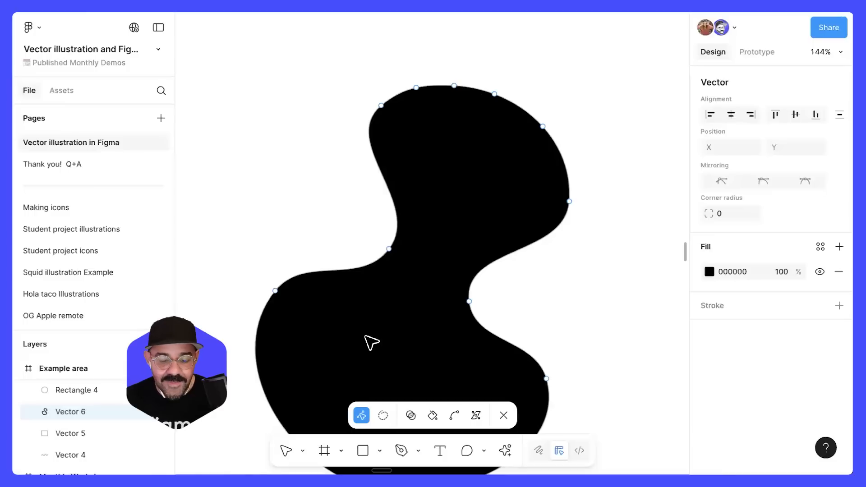
- Lasso the four points along the upper lobe's top curve, try Delete + heal on them, and undo it
left_click(384, 416)
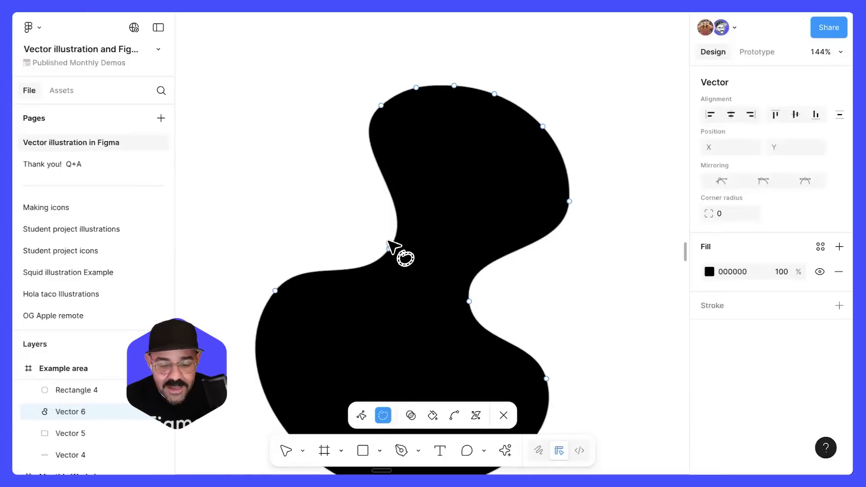
mouse_move(405, 65)
left_mouse_down()
mouse_move(406, 97)
mouse_move(458, 135)
mouse_move(505, 151)
mouse_move(546, 148)
mouse_move(567, 116)
mouse_move(546, 91)
mouse_move(512, 62)
mouse_move(468, 59)
left_mouse_up()
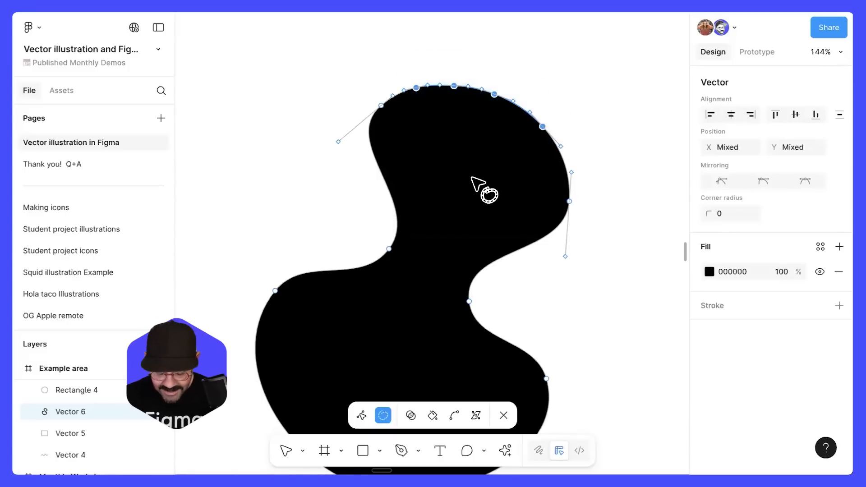
key("Delete")
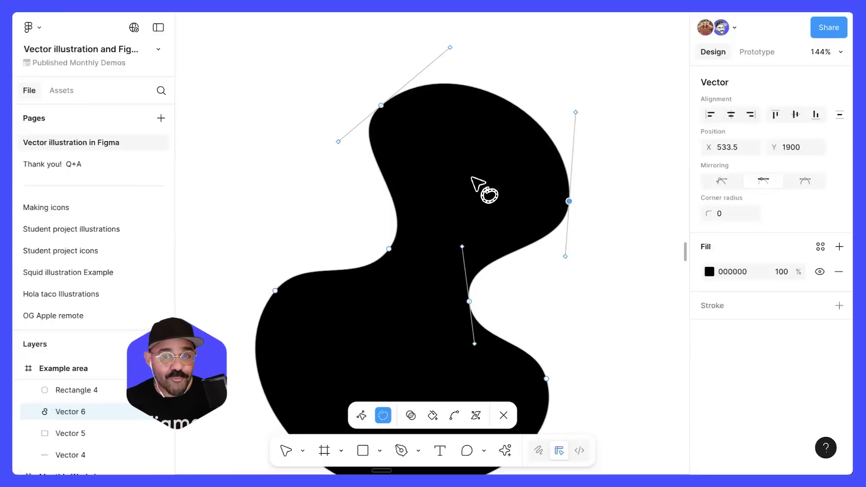
key("ctrl+z")
key("Escape")
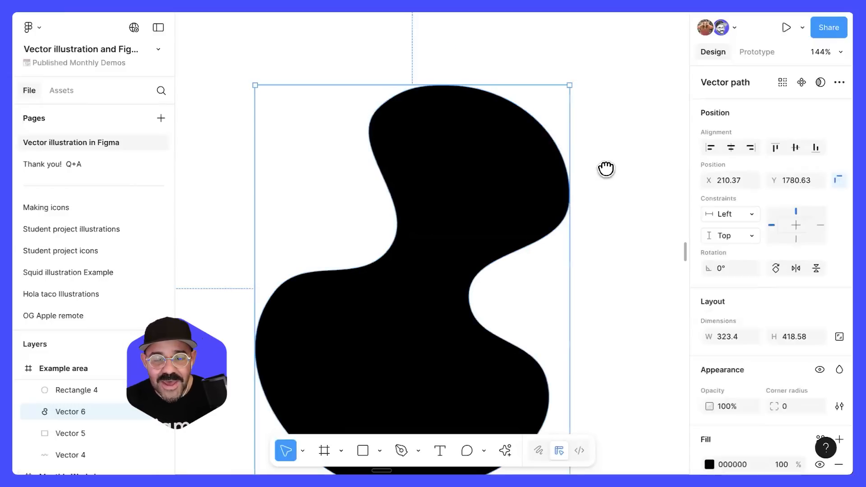
- Reopen the black shape for vector editing and add another Pen point on the upper lobe's upper-right curve
left_click_drag(605, 168, 594, 193)
double_click(497, 139)
scroll(496, 139, "up", 2)
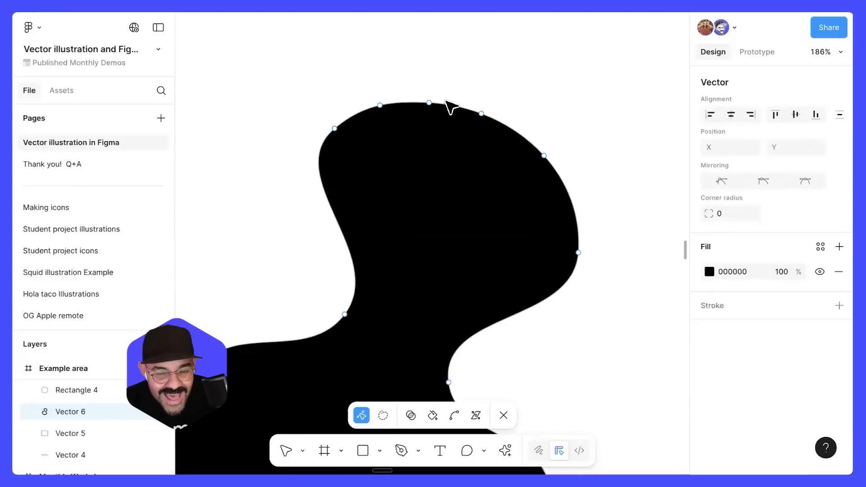
key("p")
left_click(520, 134)
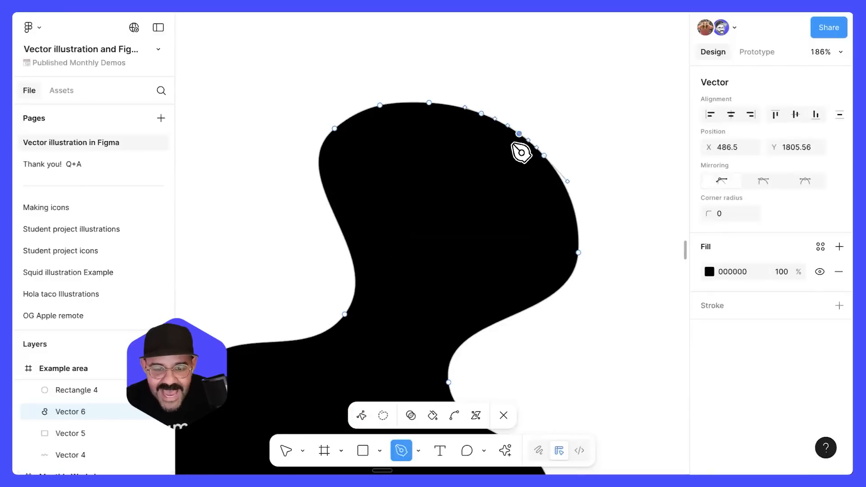
- Add two more anchor points along the upper edge of the lower blob's top lobe with the Pen tool
left_click(456, 107)
left_click(404, 103)
key("Escape")
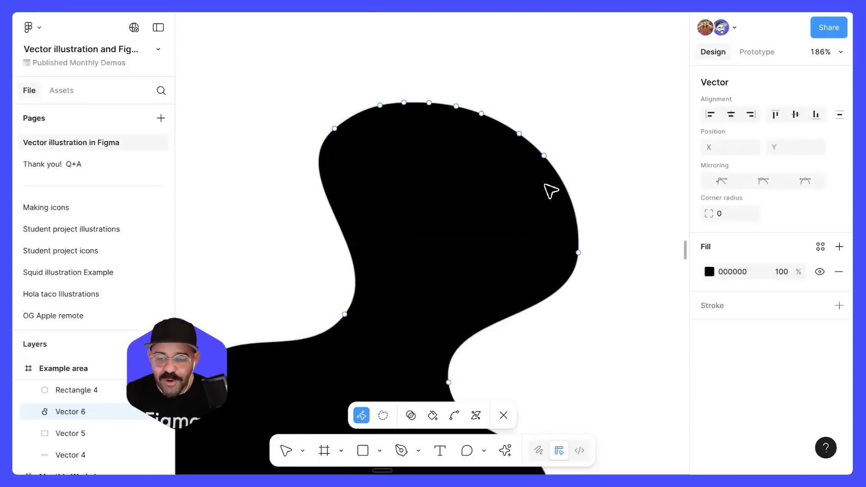
- Lasso-select the seven anchor points along the blob's upper curve and delete them while healing the path
left_click(384, 415)
mouse_move(370, 48)
left_mouse_down()
mouse_move(348, 106)
mouse_move(412, 201)
left_mouse_up()
mouse_move(473, 202)
left_mouse_down()
mouse_move(574, 175)
mouse_move(560, 121)
mouse_move(494, 72)
mouse_move(384, 54)
left_mouse_up()
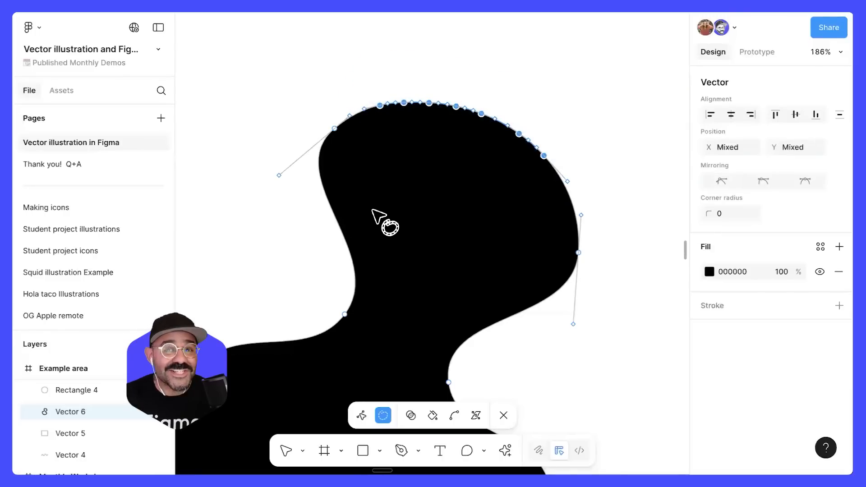
key("Delete")
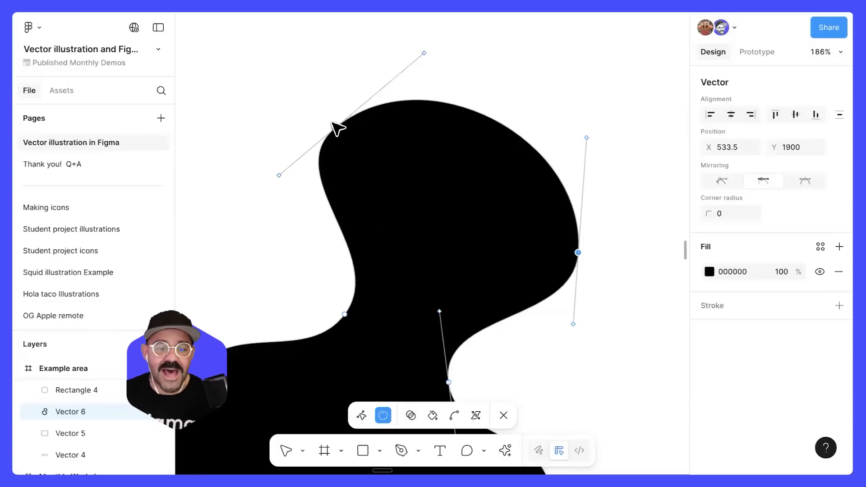
key("v")
- Review the Pen, Move and Pencil tool entries in the Pen tool shortcuts frame
scroll(339, 130, "down", 5)
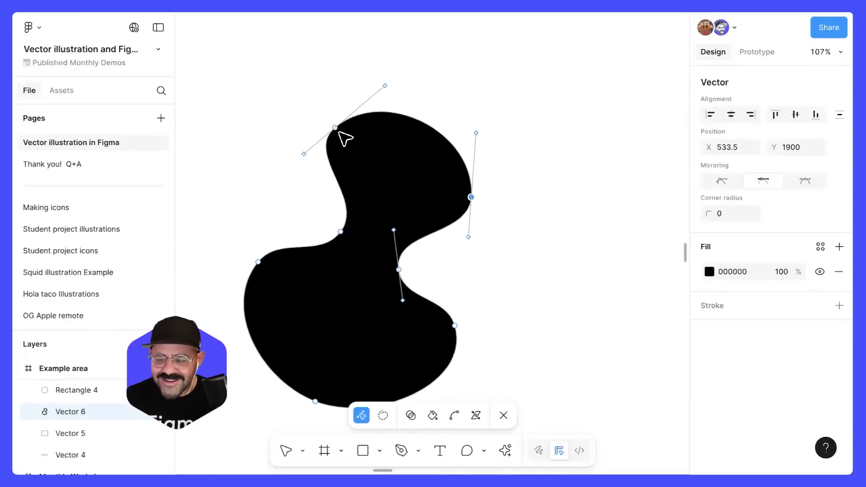
scroll(343, 135, "down", 3)
left_click_drag(433, 131, 377, 223)
scroll(379, 221, "down", 10)
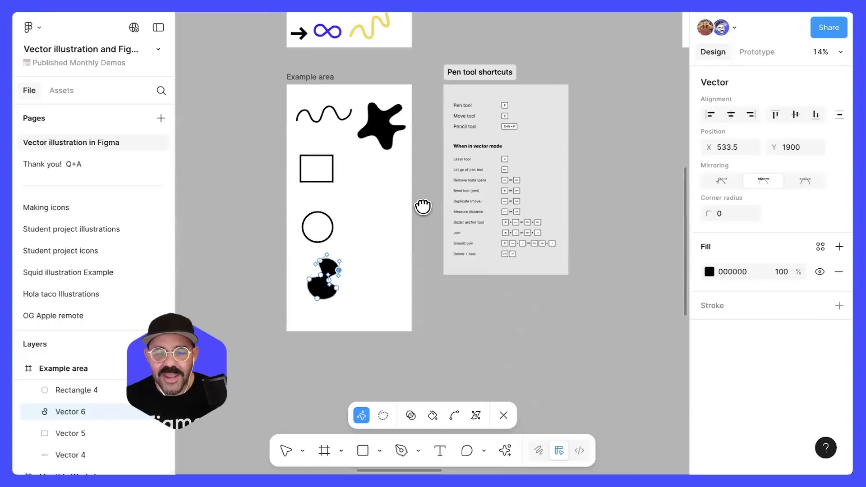
left_click_drag(422, 205, 373, 255)
scroll(485, 239, "up", 5)
left_click_drag(466, 182, 484, 243)
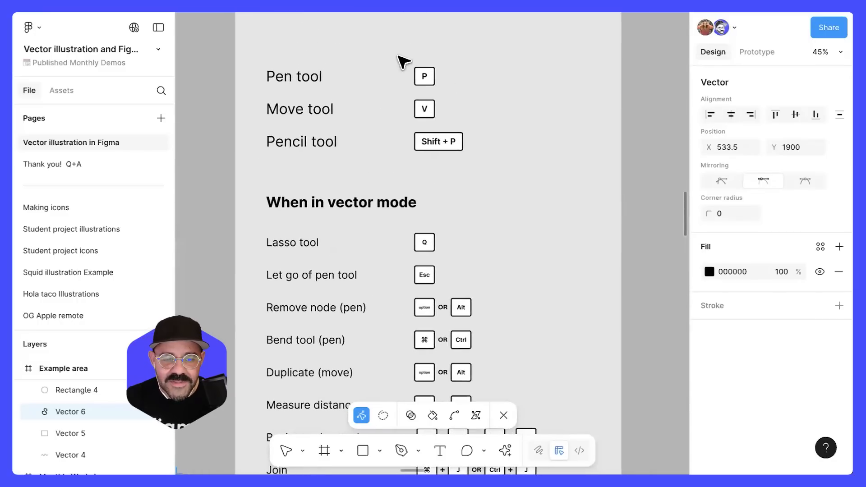
- Try out the Pen tool over the shortcuts frame without adding a point and leave the blob's vector editing
key("p")
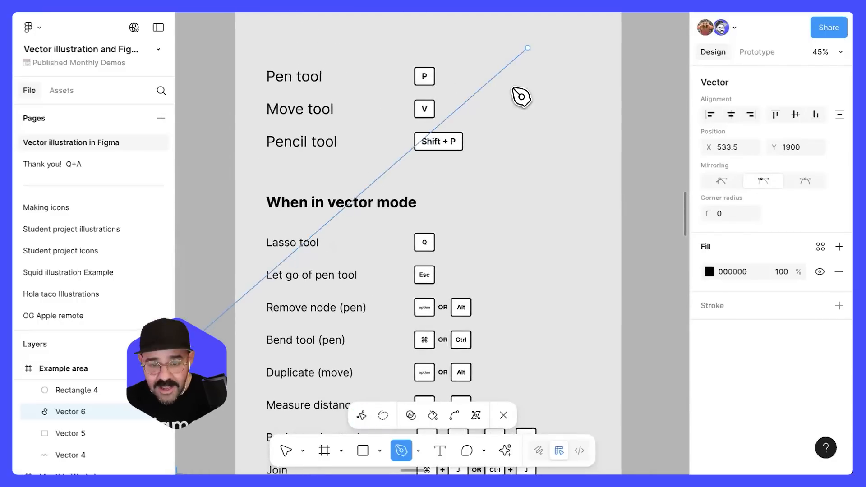
scroll(533, 126, "down", 1)
scroll(533, 126, "down", 1)
key("Escape")
key("Escape")
key("Escape")
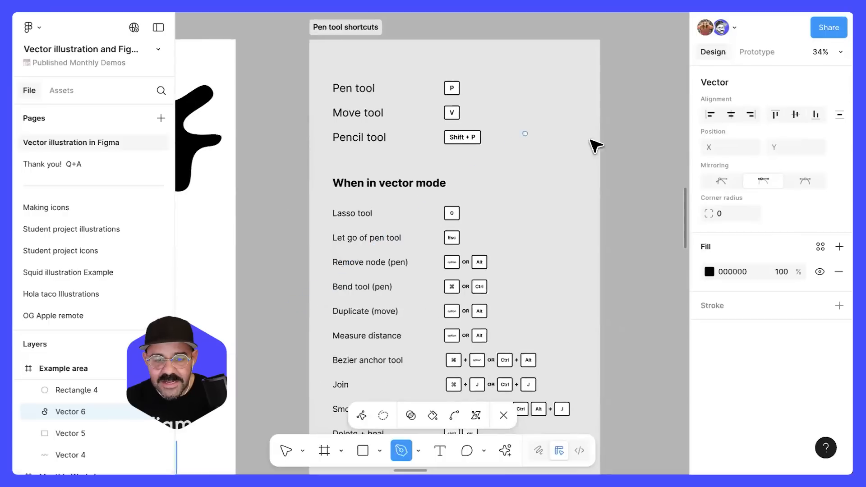
- Look over the whole Pen tool shortcuts list and deselect the blob
left_click_drag(567, 147, 597, 134)
scroll(480, 104, "up", 4)
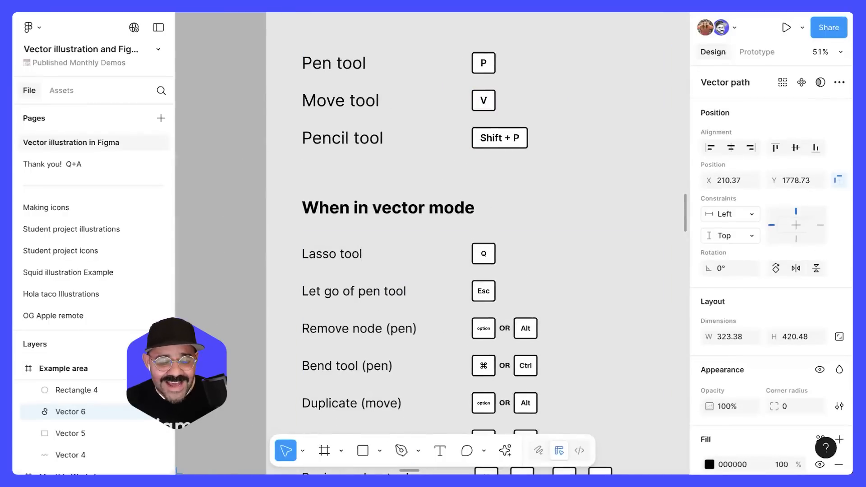
scroll(492, 169, "down", 5)
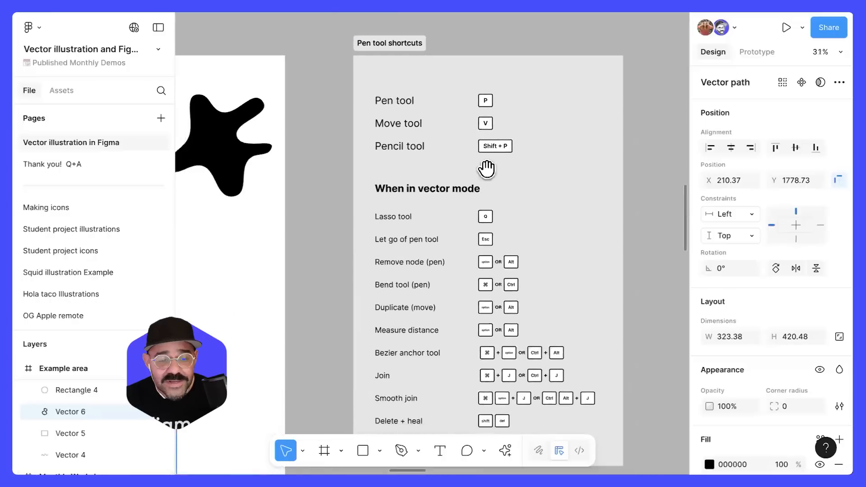
scroll(406, 185, "left", 3)
scroll(391, 188, "up", 1)
left_click(400, 167)
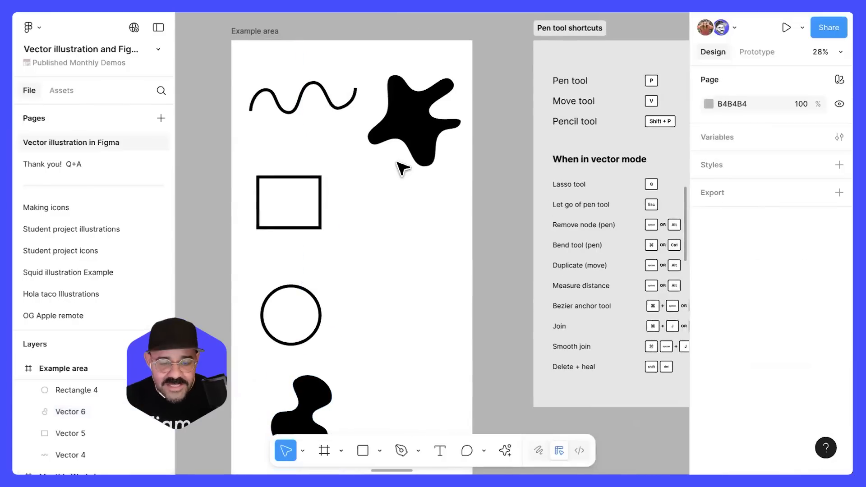
- Add an anchor point on the upper edge of the star-shaped blob's thin right arm with the Pen tool
double_click(440, 119)
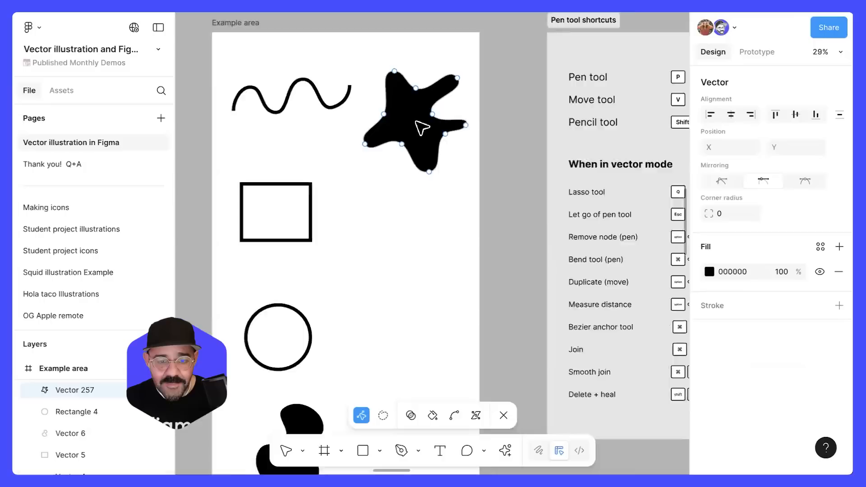
scroll(451, 120, "up", 4)
scroll(468, 134, "up", 2)
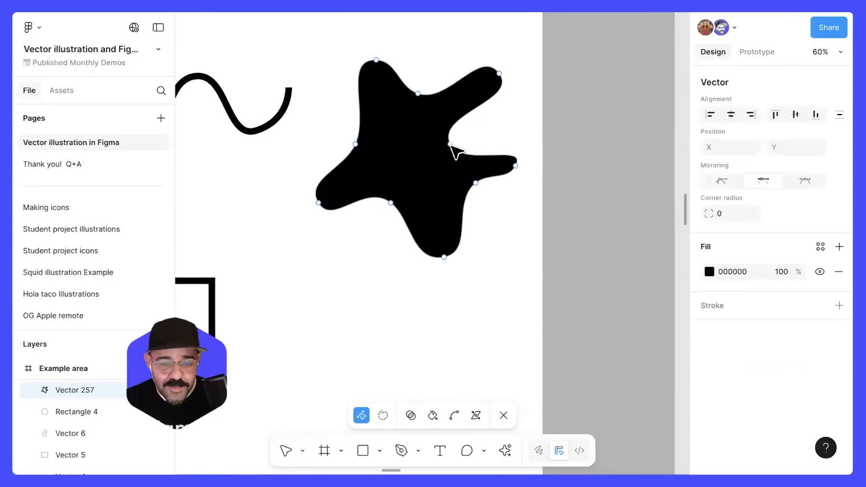
key("p")
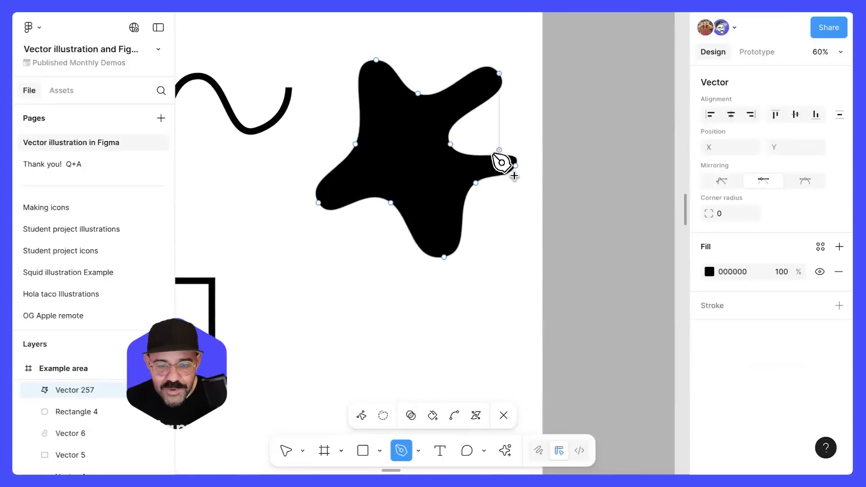
left_click_drag(494, 155, 507, 192)
key("Escape")
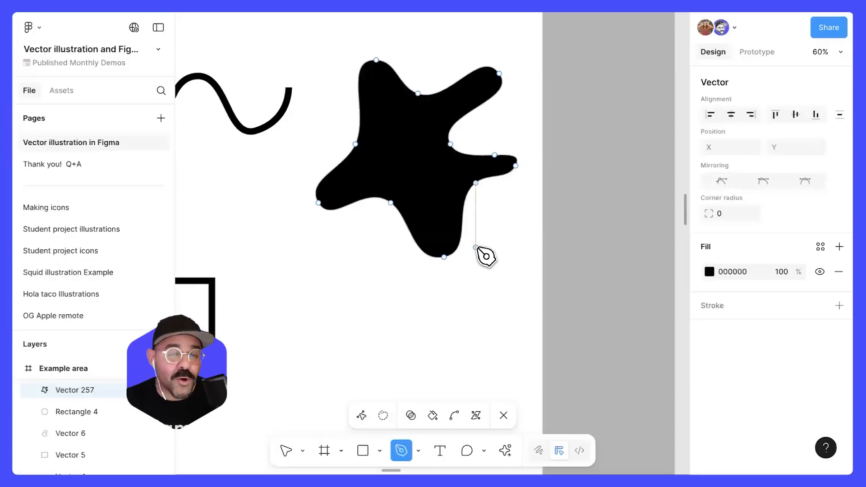
- Nudge the star-shaped blob's bottom tip anchor to X 1035, Y 672 and the inner anchor left of it to X 904.5, Y 535
key("v")
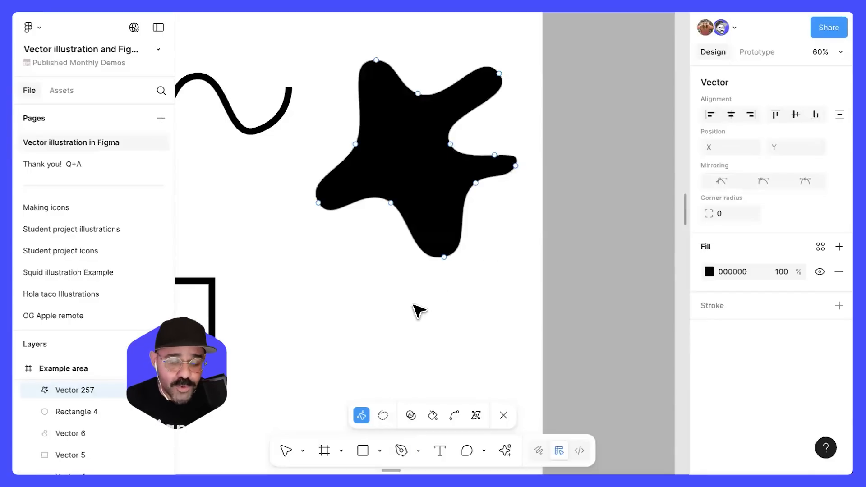
left_click(441, 256)
left_click_drag(440, 254, 442, 259)
mouse_move(391, 203)
left_mouse_down()
mouse_move(393, 232)
mouse_move(385, 230)
mouse_move(390, 202)
left_mouse_up()
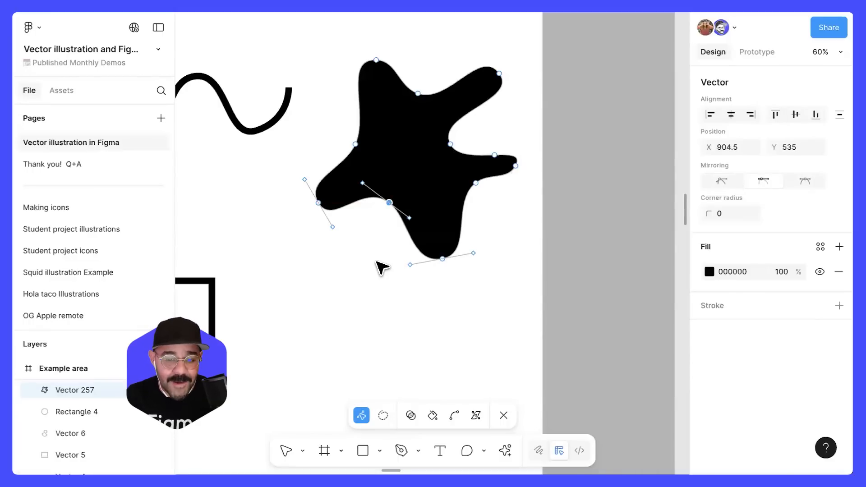
- Exit vector editing of the star-shaped blob and examine the vector mode entries in the Pen tool shortcuts frame
scroll(378, 264, "down", 5)
key("Escape")
key("Escape")
key("Escape")
left_click_drag(519, 324, 313, 256)
scroll(363, 273, "down", 3)
scroll(368, 248, "up", 2)
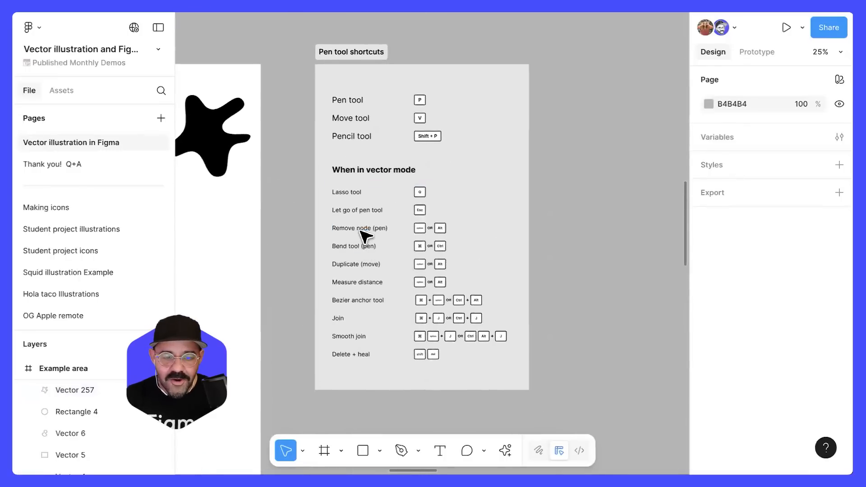
scroll(364, 236, "up", 3)
scroll(431, 181, "down", 3)
left_click_drag(287, 187, 384, 211)
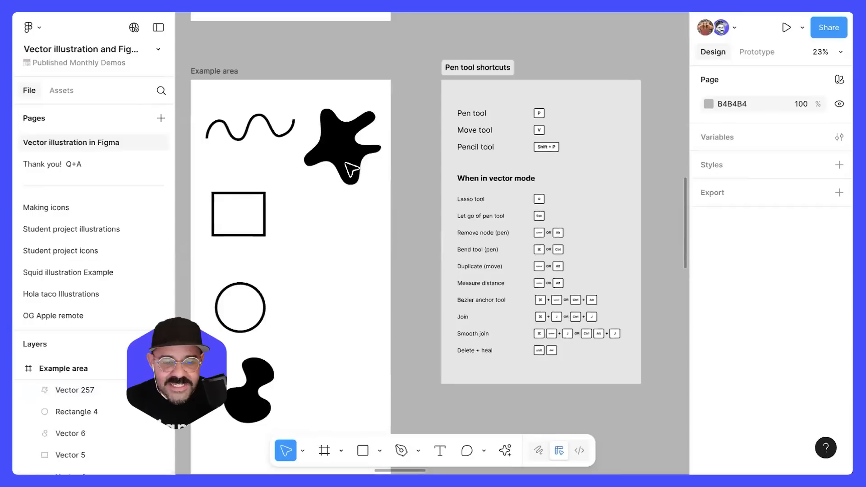
- Try converting the star-shaped blob's bottom tip into a sharp corner with the Bend tool and undo the change
scroll(345, 164, "up", 1)
double_click(344, 165)
scroll(336, 184, "up", 3)
left_click(329, 145)
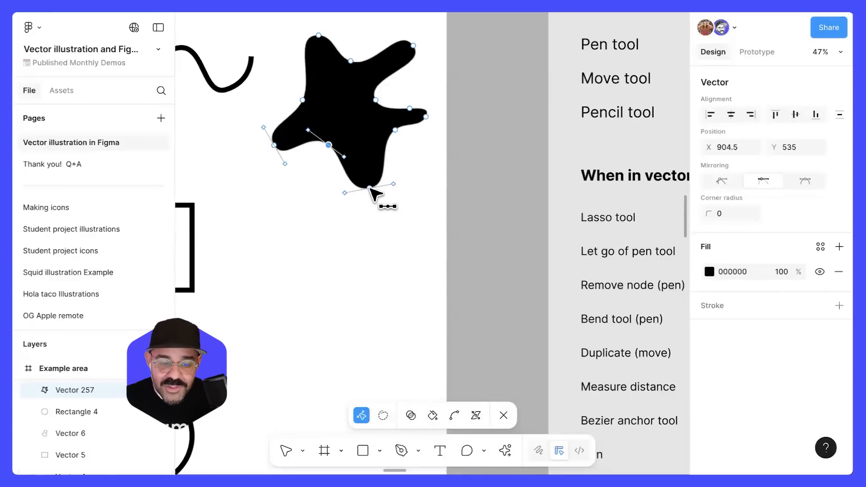
scroll(370, 192, "up", 3)
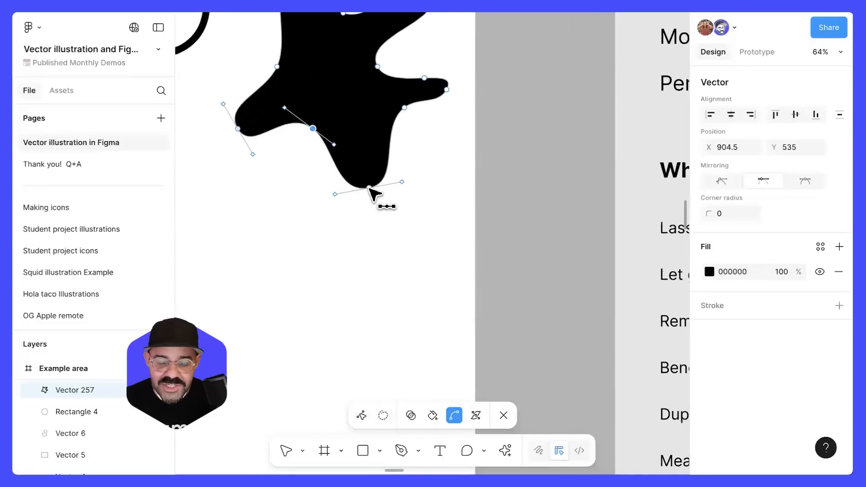
left_click(369, 189, "ctrl")
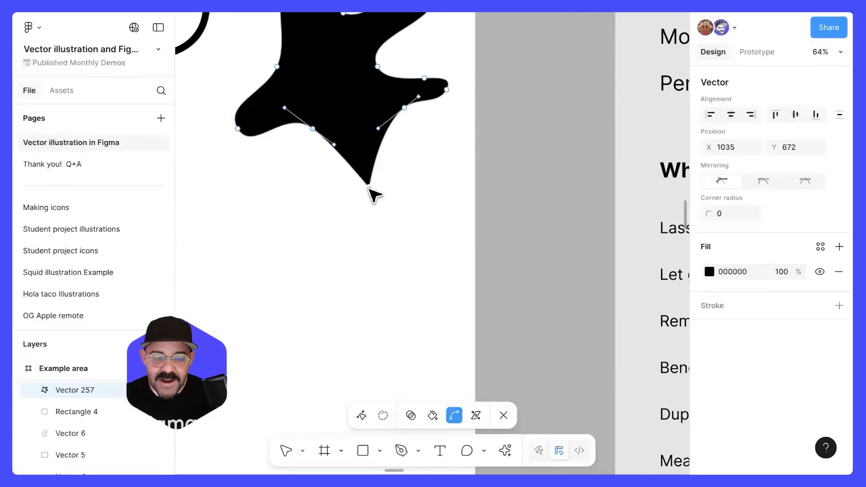
key("ctrl+z")
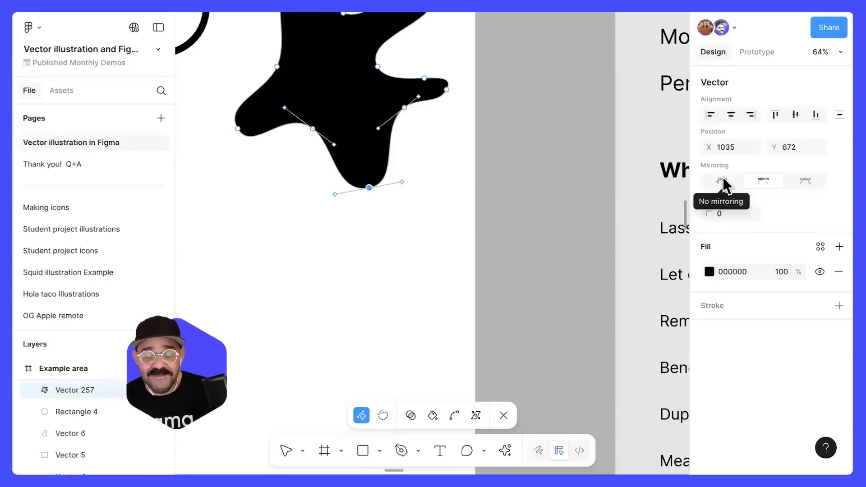
- Leave vector editing and read through the vector mode shortcuts from Lasso tool to Delete + heal
double_click(551, 168)
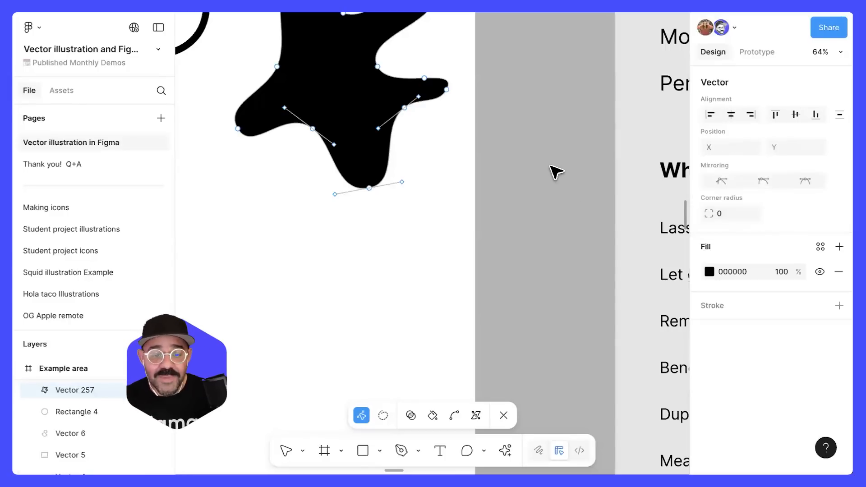
scroll(537, 173, "down", 3)
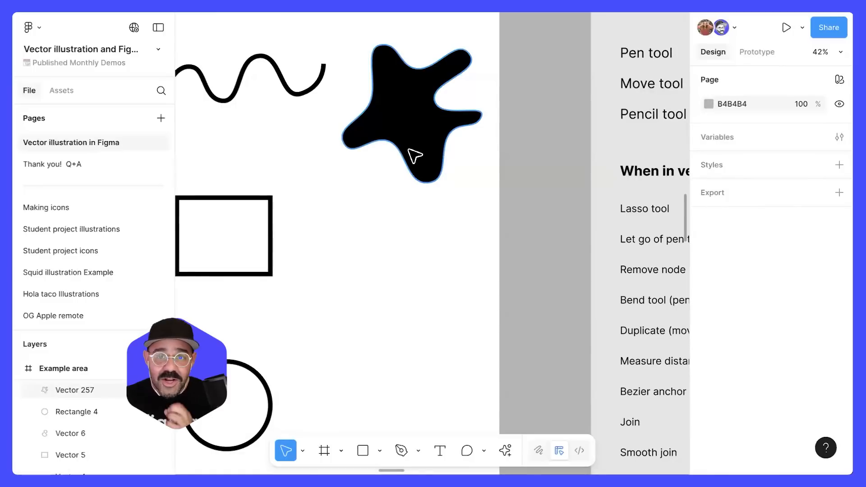
scroll(416, 158, "down", 5)
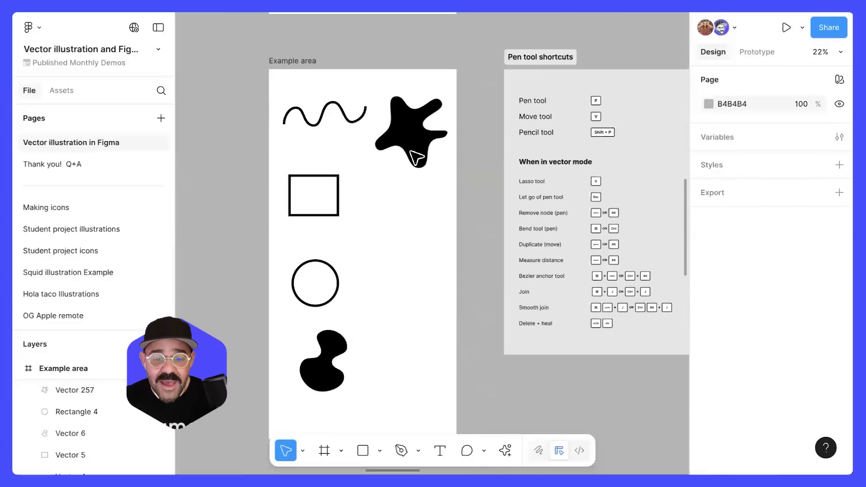
scroll(526, 207, "up", 2)
scroll(526, 205, "up", 5)
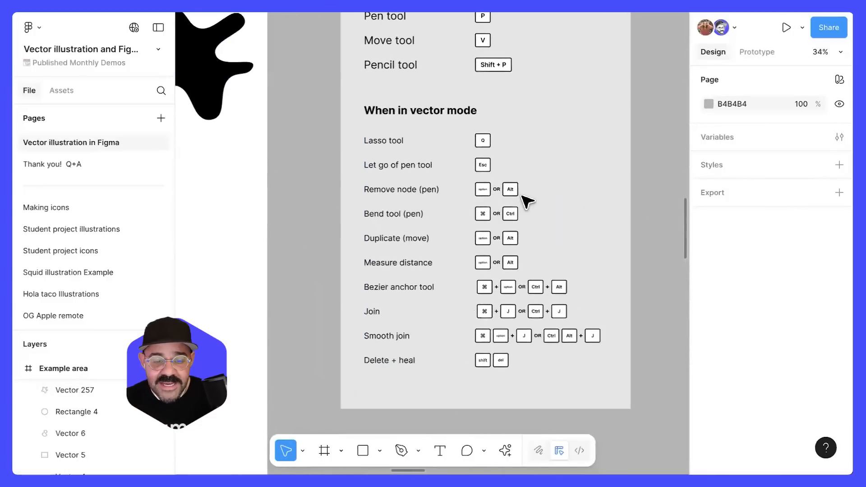
scroll(542, 212, "down", 2)
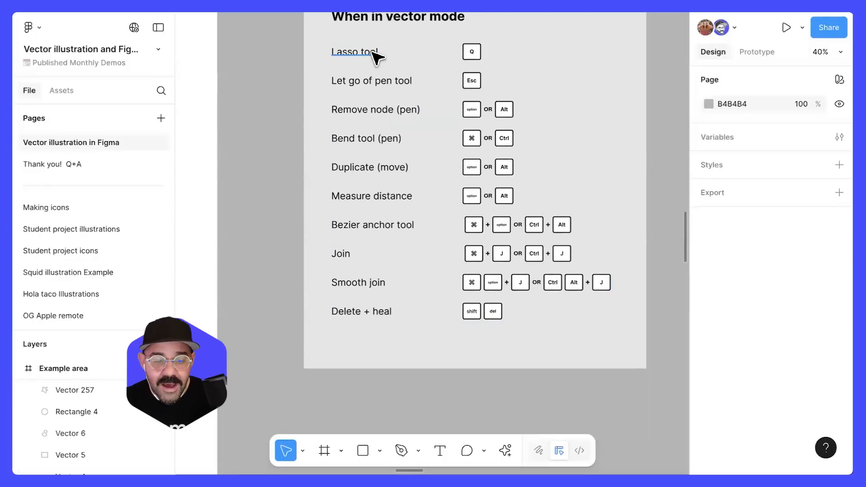
scroll(348, 205, "down", 2)
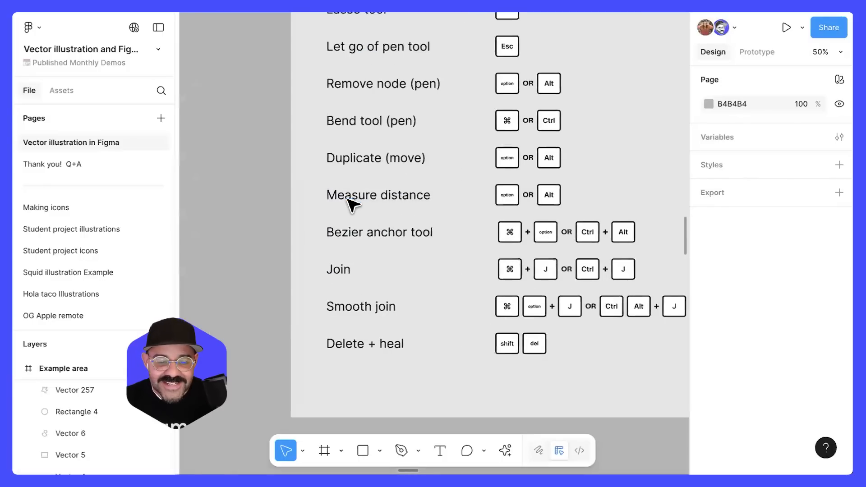
scroll(429, 185, "down", 1)
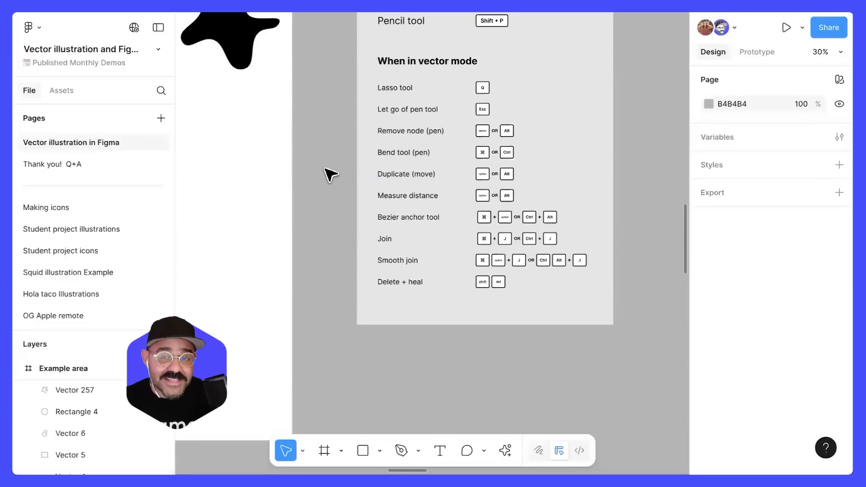
scroll(404, 180, "left", 4)
scroll(404, 179, "up", 2)
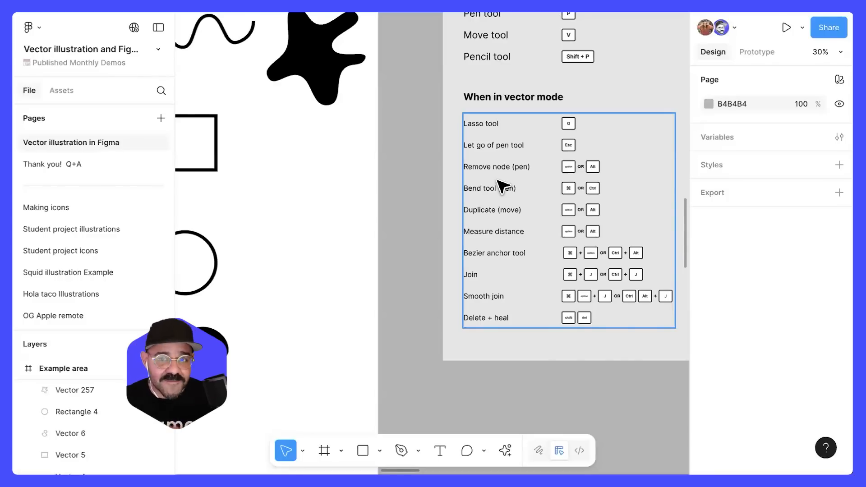
- Open the lower two-lobed blob for vector editing and inspect its inner right anchor point
left_click_drag(298, 141, 413, 135)
left_click_drag(368, 362, 425, 293)
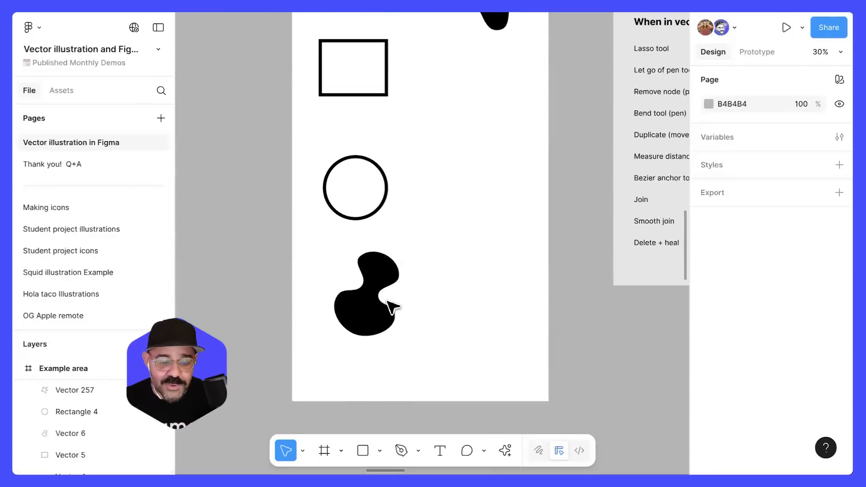
scroll(390, 298, "up", 5)
double_click(388, 291)
scroll(359, 326, "up", 5)
left_click(352, 329)
key("alt")
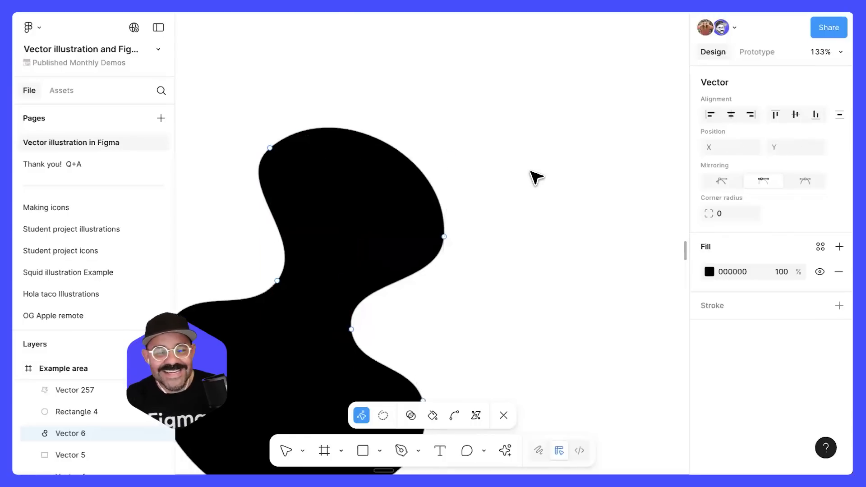
- Exit vector editing of the lower blob and return to the Pen tool shortcuts frame
scroll(536, 179, "down", 5)
key("Escape")
key("Escape")
scroll(530, 203, "up", 3)
scroll(525, 201, "down", 6)
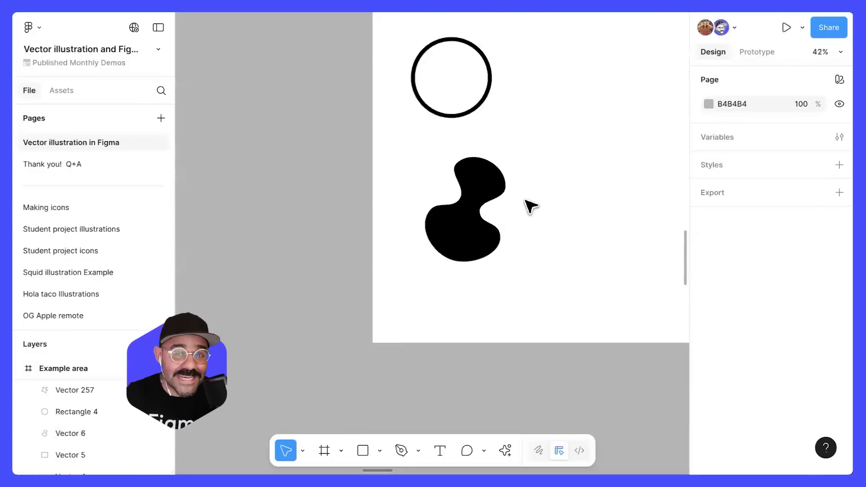
left_click_drag(555, 134, 184, 301)
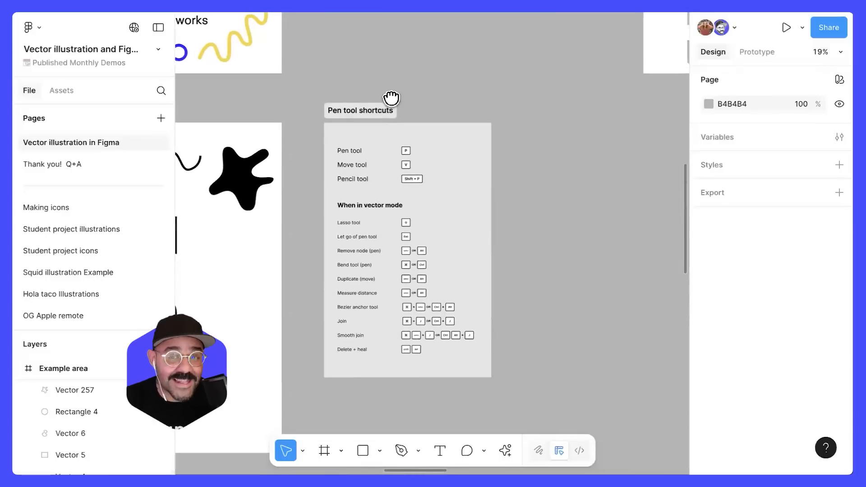
- Examine the Figma Draw workshop frame and its picture of the Draw mode switch
left_click_drag(391, 97, 381, 129)
left_click_drag(429, 116, 298, 143)
scroll(298, 142, "right", 6)
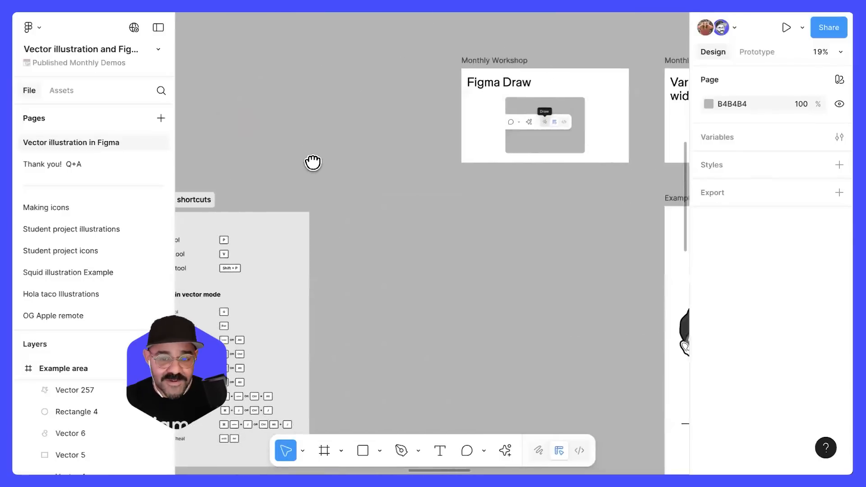
scroll(447, 163, "up", 3)
scroll(460, 161, "up", 1)
left_click_drag(491, 174, 448, 149)
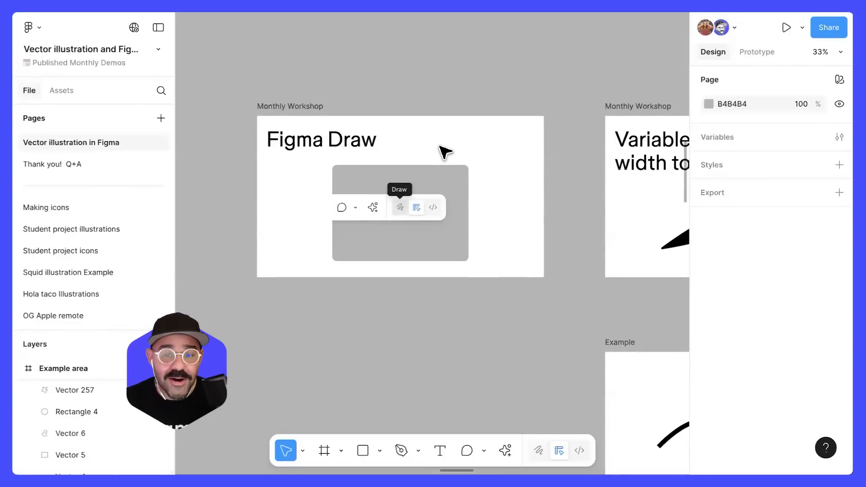
scroll(444, 153, "up", 2)
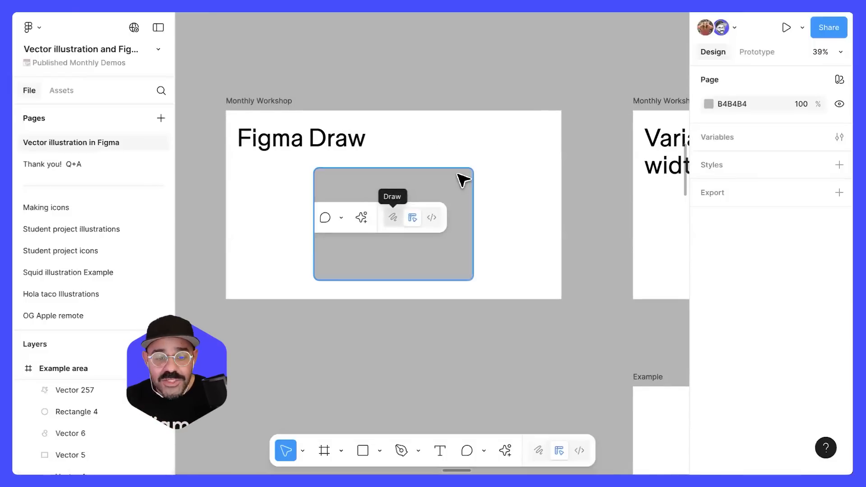
- Try the Bend tool on an anchor point of the yellow squiggle in the pen tool workshop frame and undo the change
scroll(458, 178, "down", 7)
left_click_drag(426, 208, 673, 149)
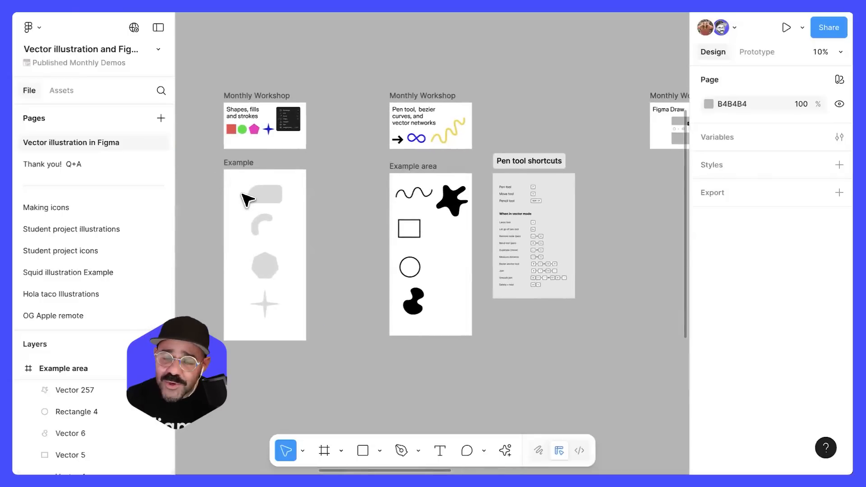
scroll(464, 265, "up", 5)
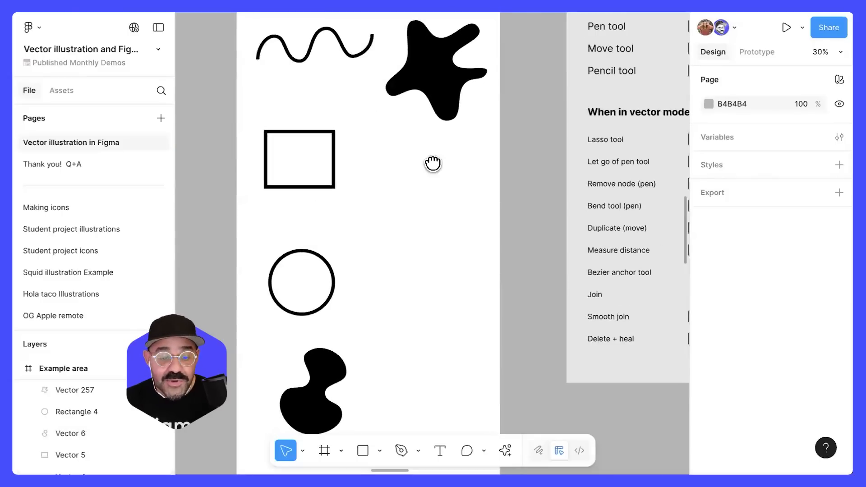
scroll(459, 196, "up", 3)
scroll(449, 120, "up", 5)
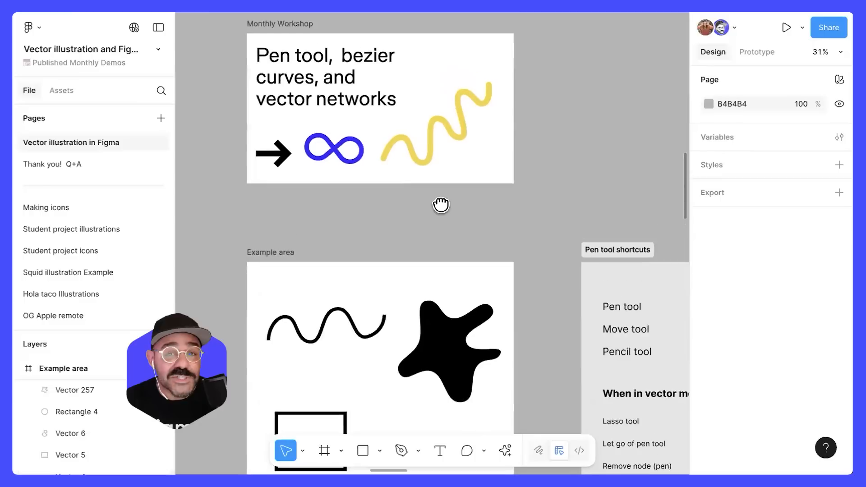
left_click(433, 174)
key("Return")
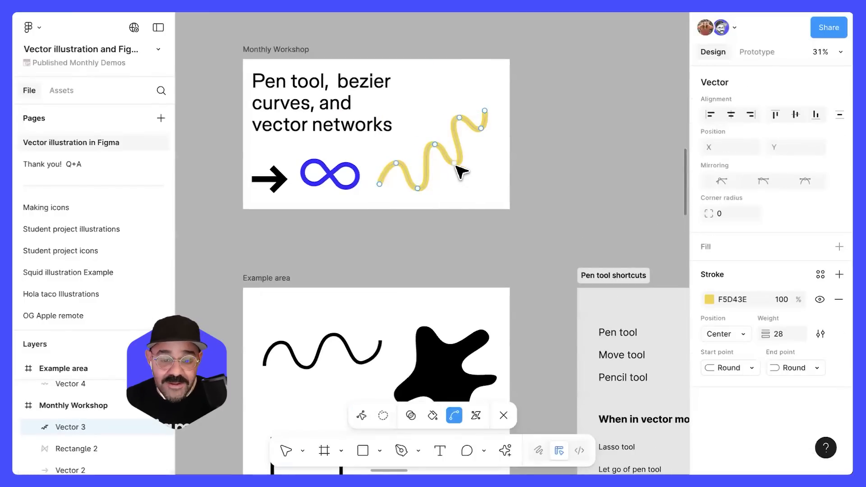
left_click(455, 164, "ctrl")
key("ctrl+z")
key("Escape")
key("Escape")
- Examine the Figma Draw workshop frame and the Variable width tool frame beside it
scroll(529, 186, "down", 3)
mouse_move(641, 169)
left_mouse_down()
mouse_move(361, 199)
mouse_move(467, 209)
mouse_move(524, 231)
left_mouse_up()
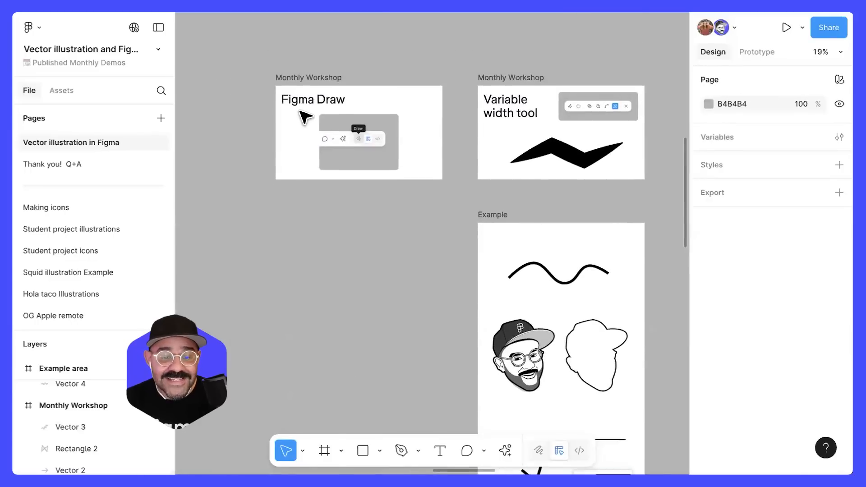
scroll(303, 115, "up", 4)
left_click_drag(352, 116, 344, 127)
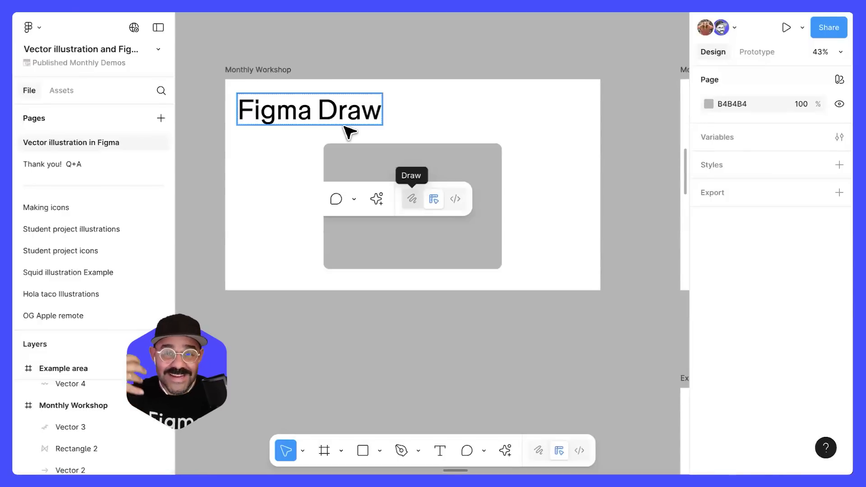
left_click_drag(507, 309, 341, 298)
scroll(342, 289, "down", 2)
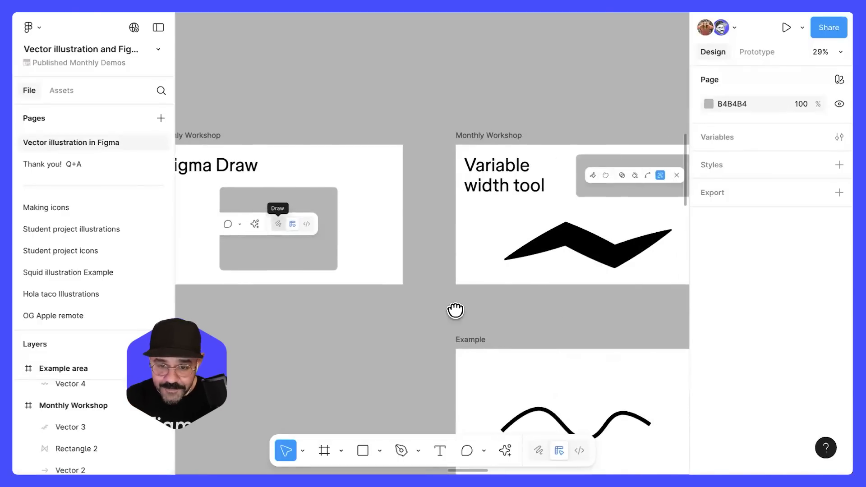
left_click_drag(456, 309, 289, 312)
scroll(426, 269, "up", 3)
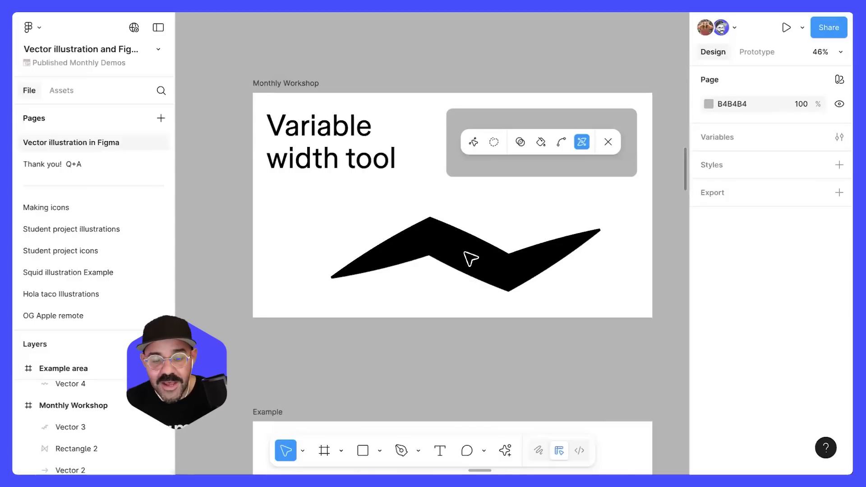
- Open the black zigzag in the Variable width tool frame for vector editing, locate the Variable width tool, and exit
left_click(470, 258)
key("Return")
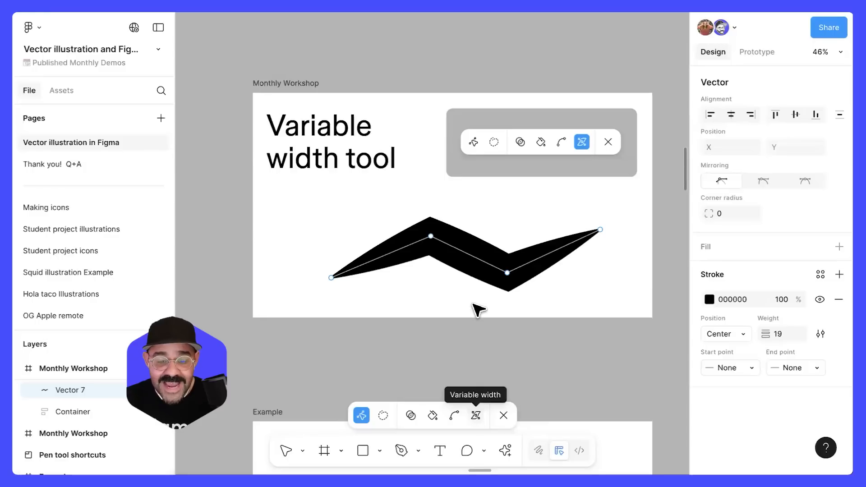
key("Escape")
key("Escape")
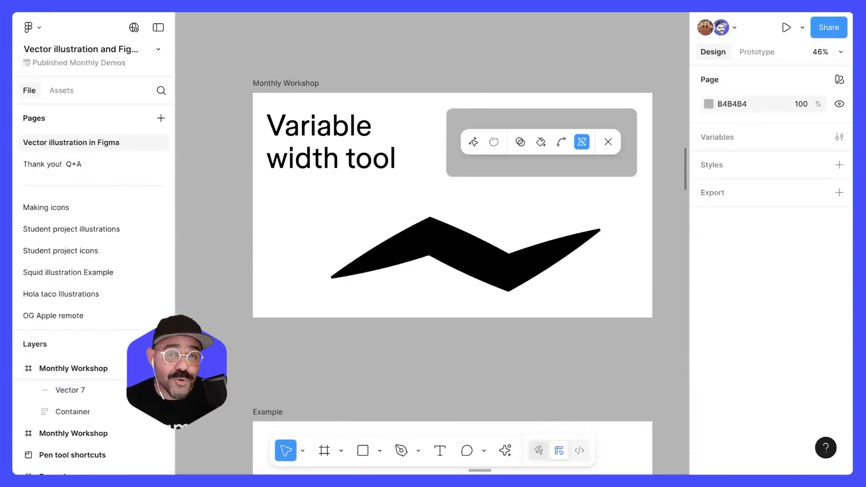
- Switch to Draw mode, enlarge the layers list and look through the layer thumbnails, including the zigzag's
left_click(539, 451)
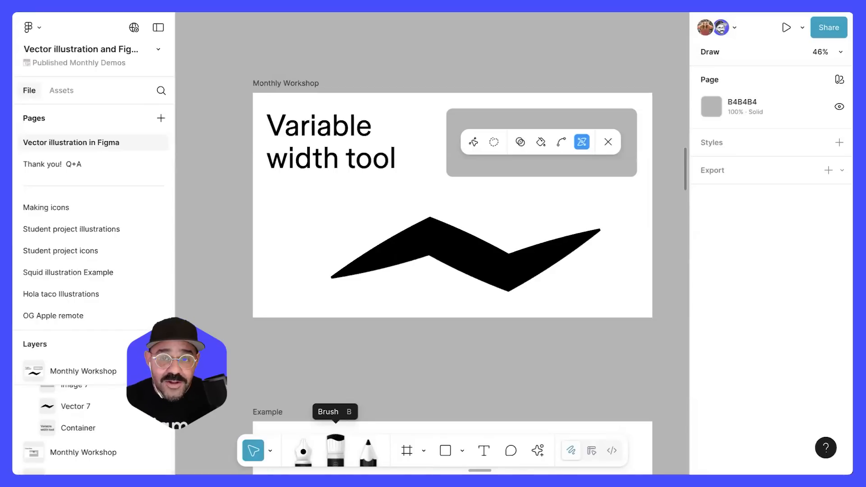
left_click_drag(143, 331, 141, 118)
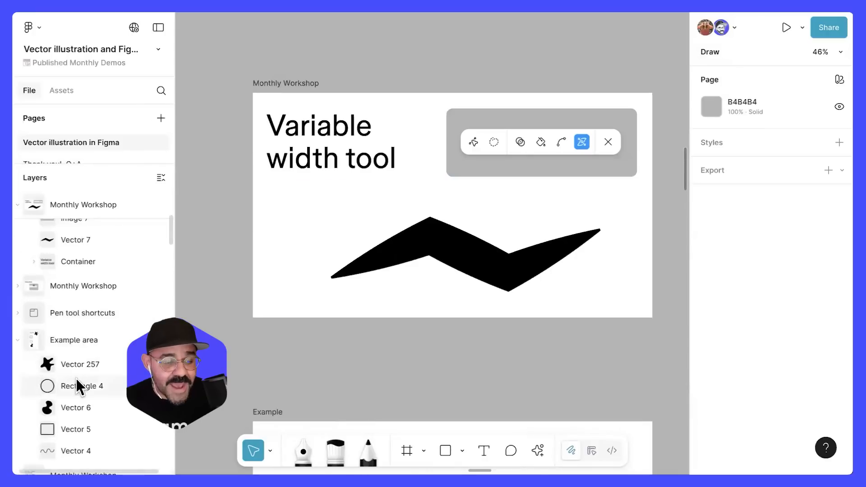
scroll(75, 378, "up", 3)
scroll(75, 378, "up", 2)
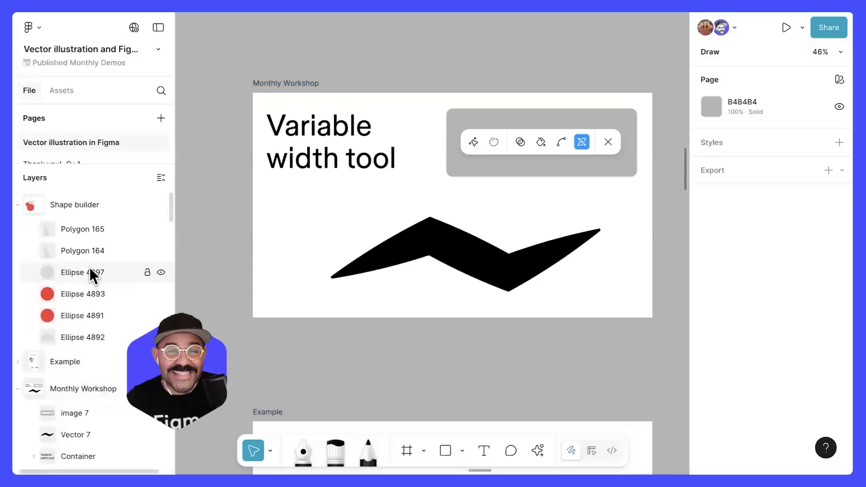
left_click(453, 254)
scroll(59, 343, "down", 3)
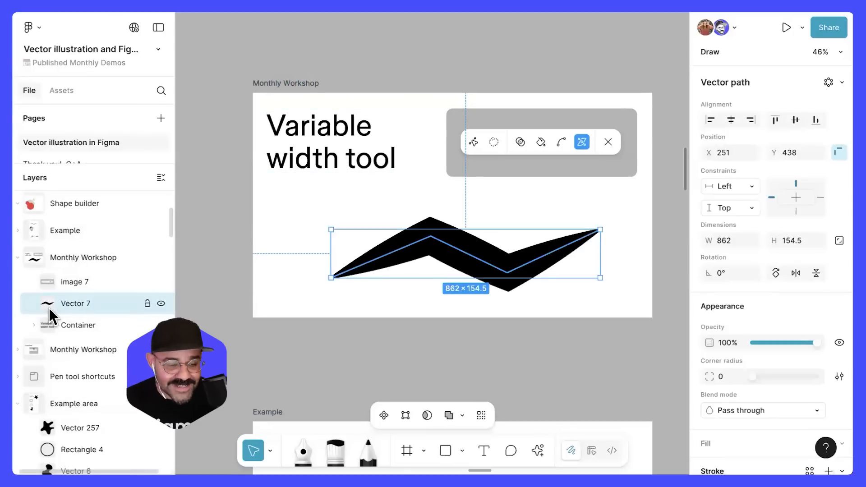
- Adjust the zigzag's stroke at its middle width point and widen its left end with the Variable width tool
double_click(487, 264)
scroll(485, 271, "up", 3)
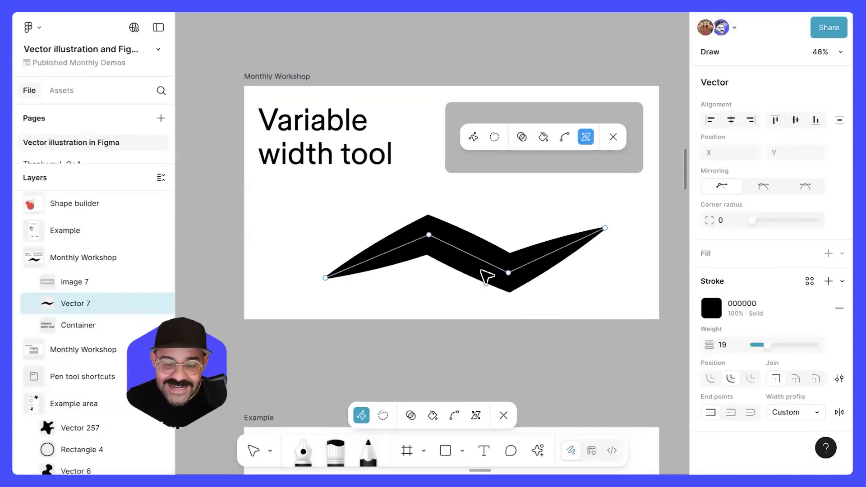
left_click(476, 415)
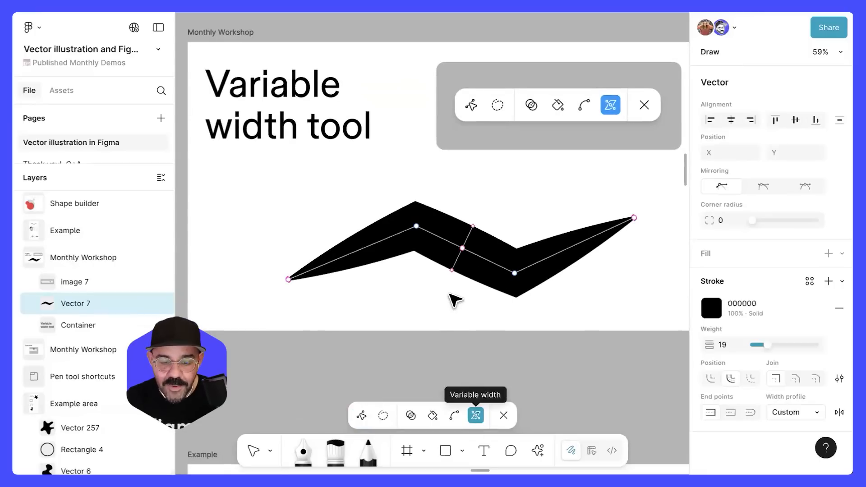
mouse_move(452, 272)
left_mouse_down()
mouse_move(450, 294)
mouse_move(457, 265)
mouse_move(416, 231)
mouse_move(491, 257)
mouse_move(413, 237)
mouse_move(320, 270)
mouse_move(345, 255)
mouse_move(465, 238)
mouse_move(467, 246)
mouse_move(497, 194)
mouse_move(477, 240)
mouse_move(480, 229)
left_mouse_up()
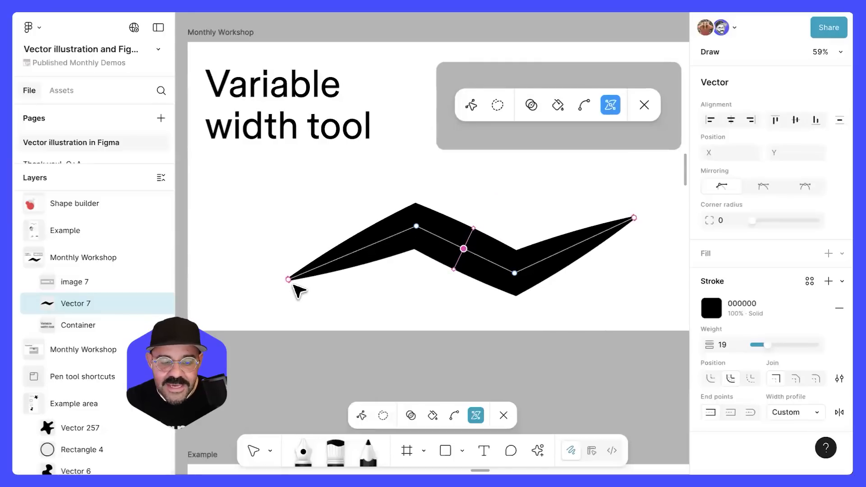
left_click_drag(290, 279, 296, 297)
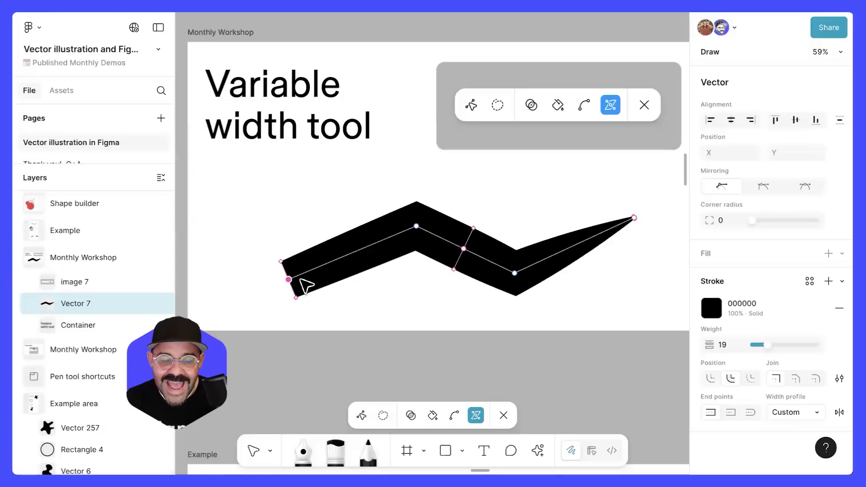
- Add width points on the zigzag's left segment, right segment and upper corner, adjusting the stroke there and flaring its right end
left_click(369, 245)
left_click_drag(378, 266, 384, 294)
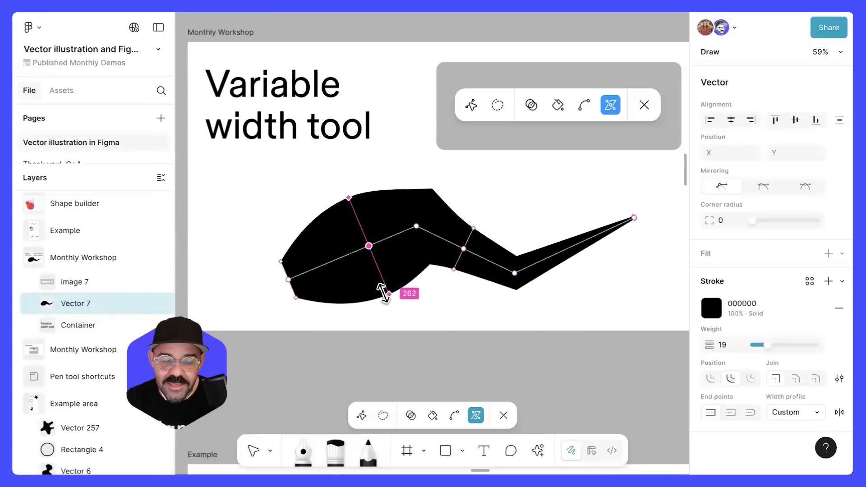
left_click(583, 241)
left_click_drag(585, 245, 589, 255)
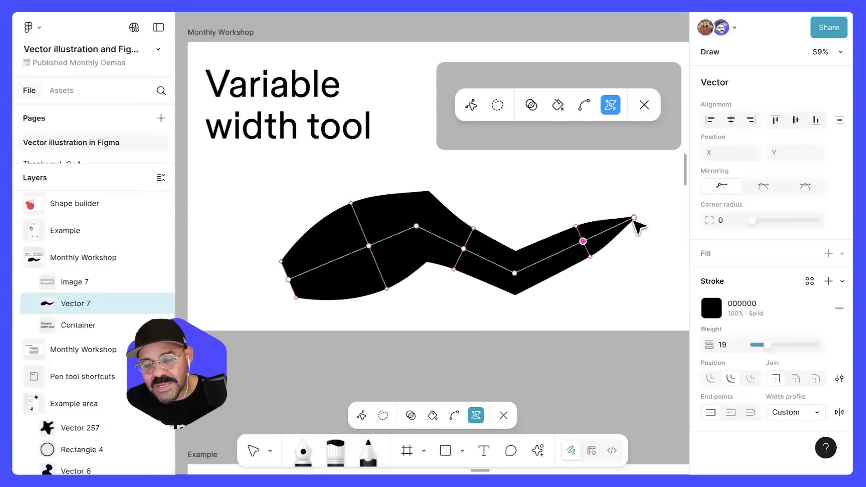
left_click_drag(634, 220, 639, 243)
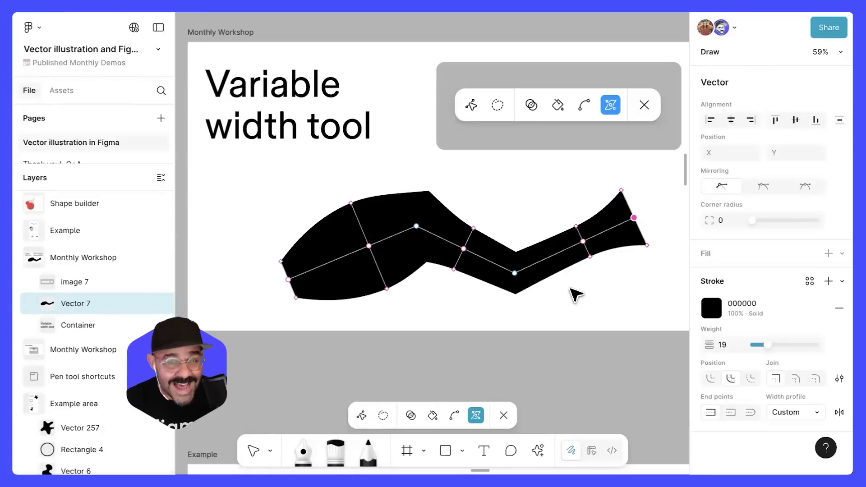
left_click_drag(417, 250, 405, 252)
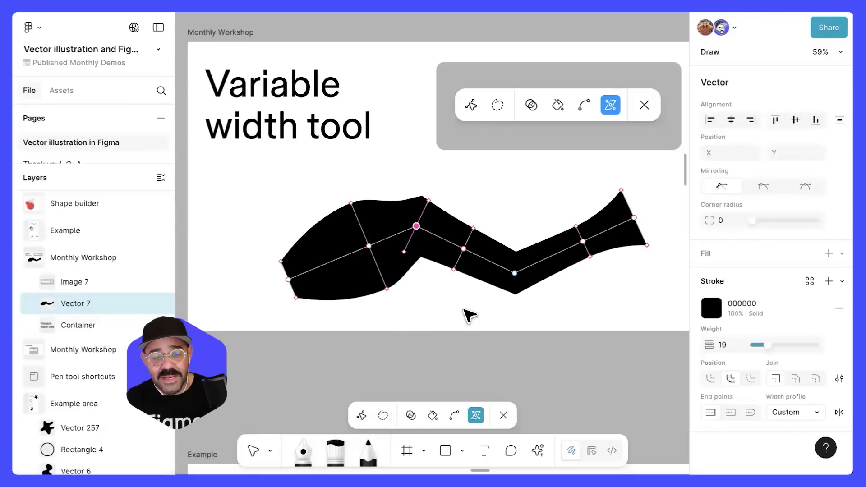
key("v")
- Exit the zigzag's vector editing, select the wavy line in the Example frame and review its stroke settings
scroll(469, 334, "down", 3, "ctrl")
scroll(457, 226, "down", 5)
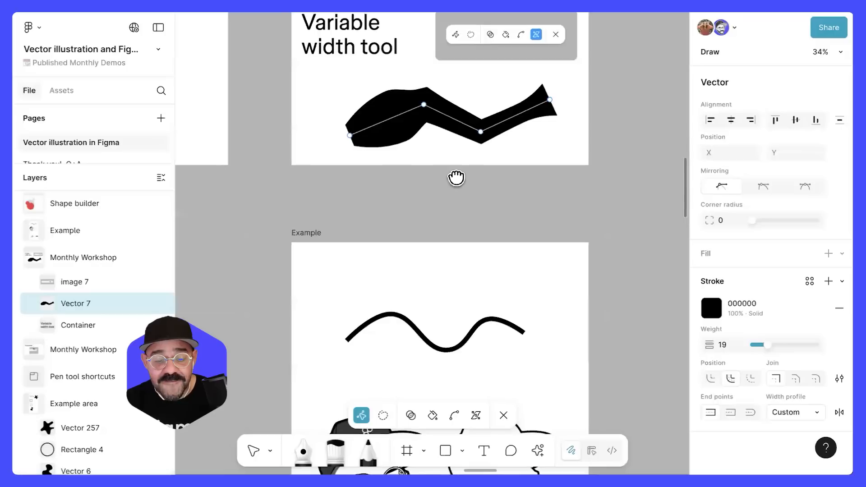
scroll(444, 235, "up", 3, "ctrl")
scroll(429, 242, "down", 1)
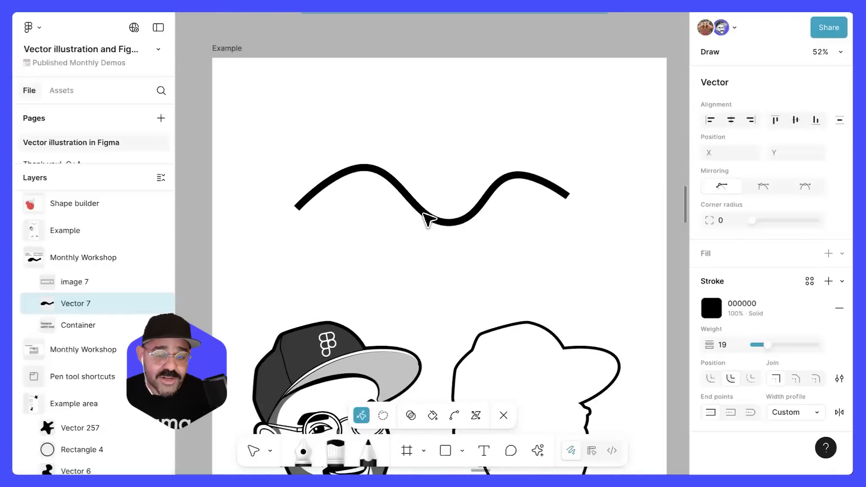
key("Escape")
left_click(425, 217)
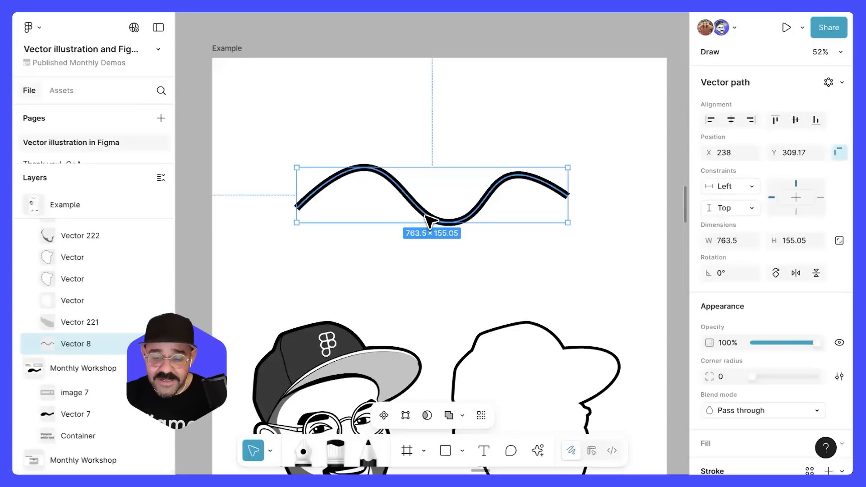
scroll(429, 220, "down", 3)
scroll(722, 270, "down", 5)
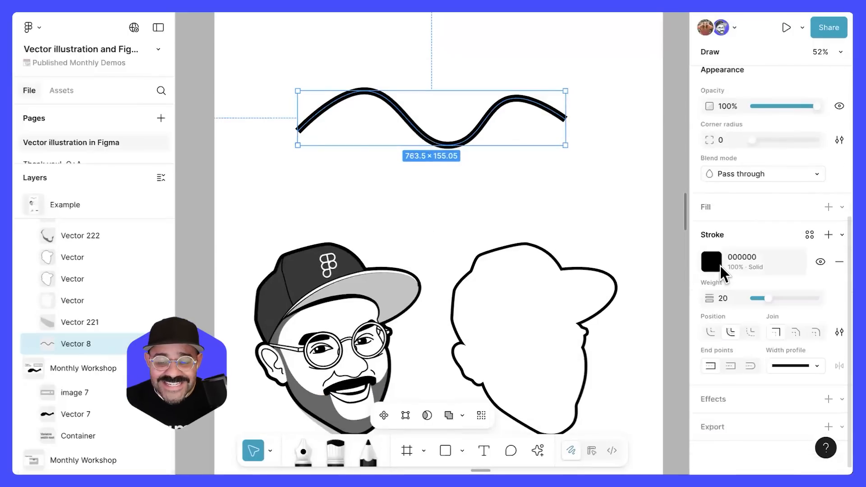
scroll(453, 193, "up", 1)
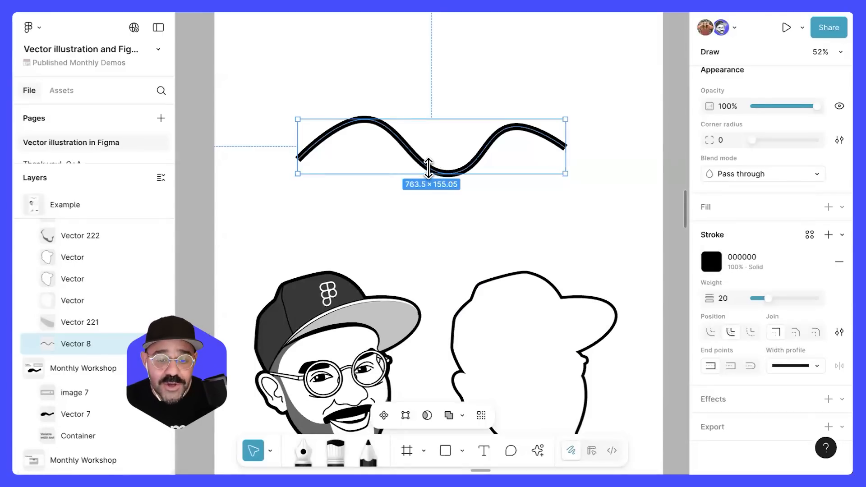
- Apply the width profile that tapers to a point at one end to the wavy line and leave vector editing
double_click(431, 171)
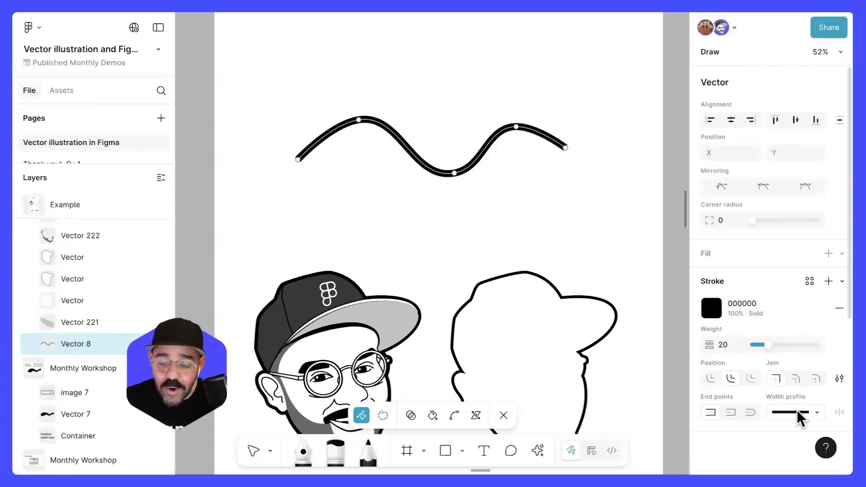
left_click(816, 411)
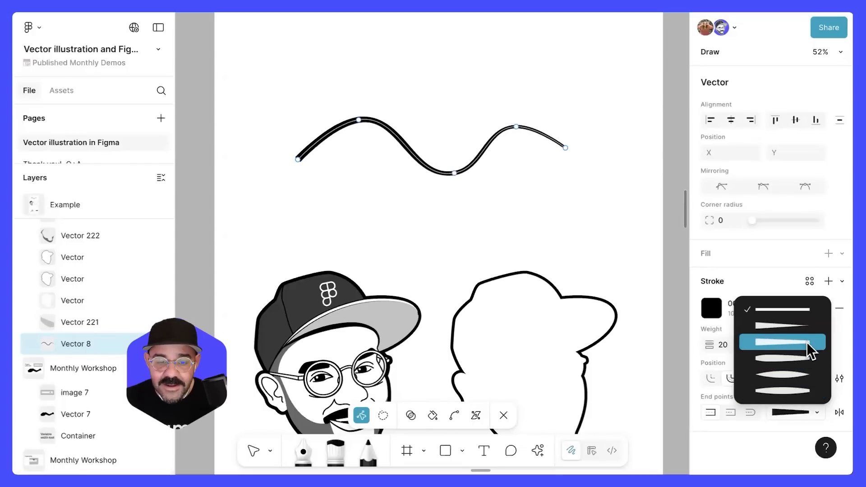
left_click(805, 326)
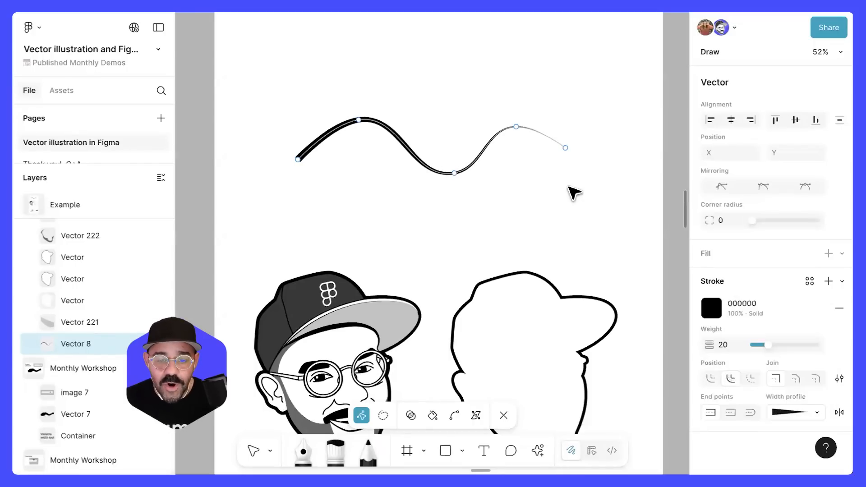
key("Escape")
scroll(433, 172, "up", 5)
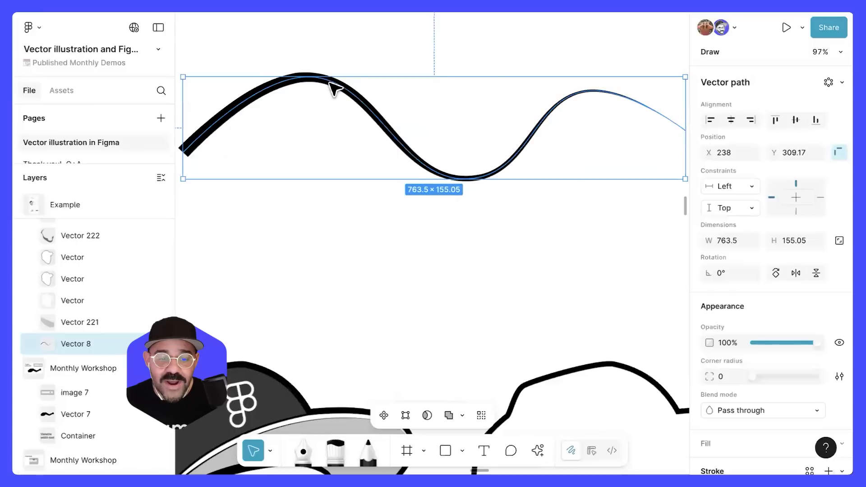
scroll(493, 147, "down", 3)
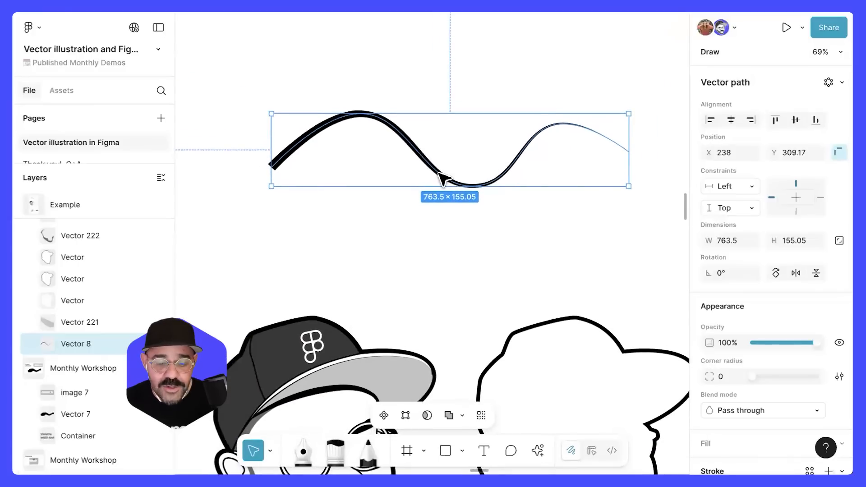
- Widen both ends of the wavy line with the Variable width tool and add a width point of about 18 at its lower trough
double_click(441, 175)
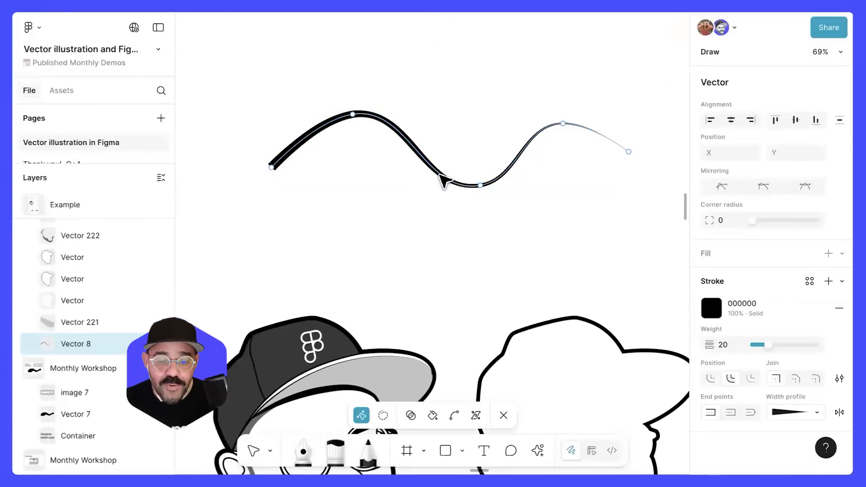
left_click(477, 407)
left_click_drag(275, 171, 286, 181)
left_click_drag(626, 159, 612, 180)
mouse_move(481, 185)
left_mouse_down()
mouse_move(484, 194)
mouse_move(482, 187)
left_mouse_up()
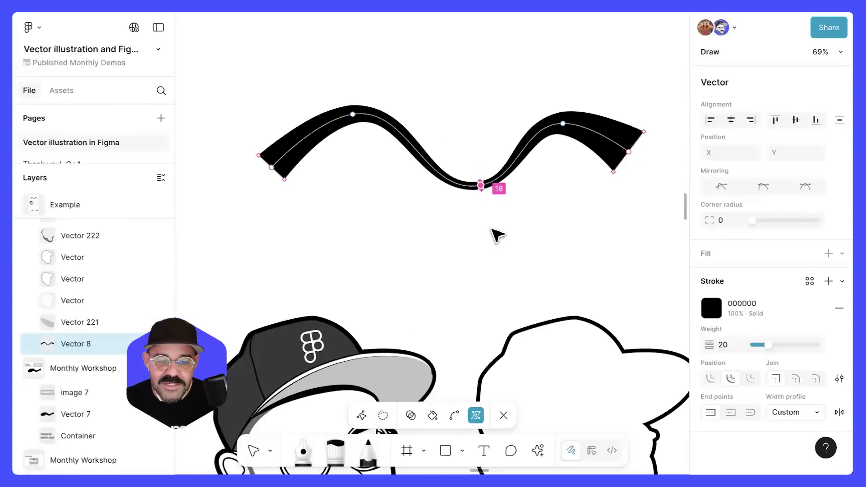
key("v")
- Thin the stroke at the middle width point of the cap brim's lower edge with the Variable width tool, and leave vector editing
scroll(498, 269, "down", 4)
scroll(469, 241, "up", 5)
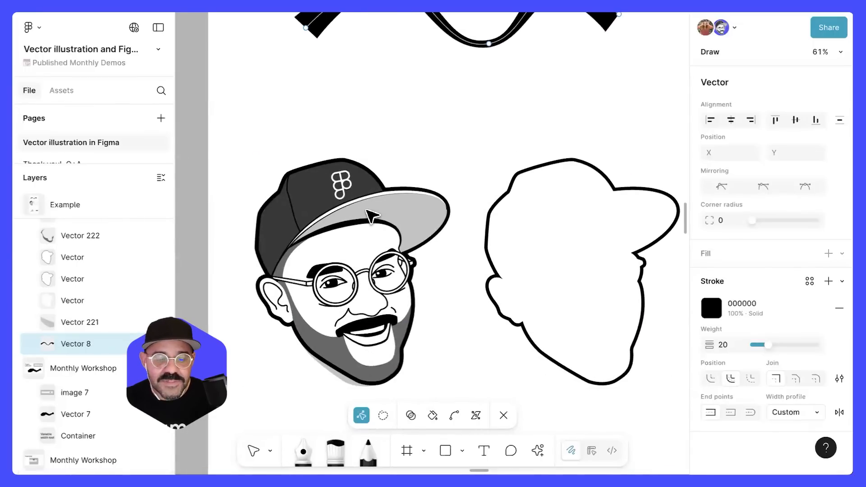
scroll(343, 261, "down", 2)
scroll(333, 282, "down", 2)
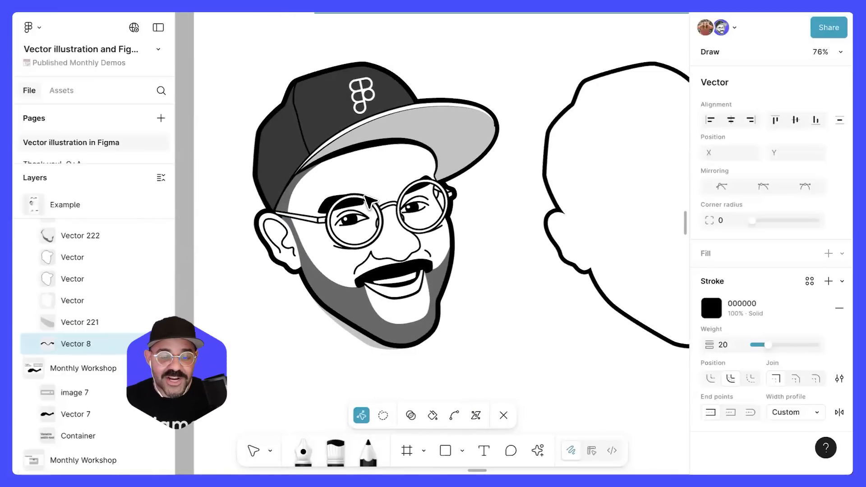
left_click(374, 148, "ctrl")
scroll(379, 153, "up", 3)
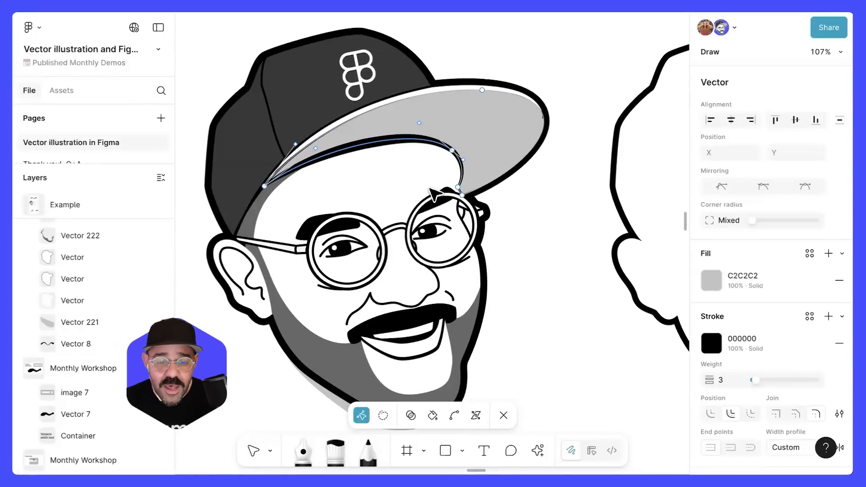
left_click(477, 415)
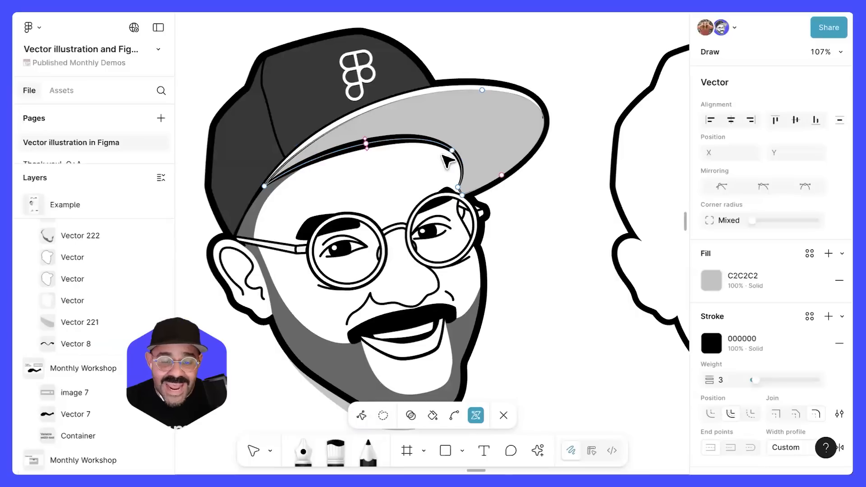
left_click_drag(369, 154, 371, 145)
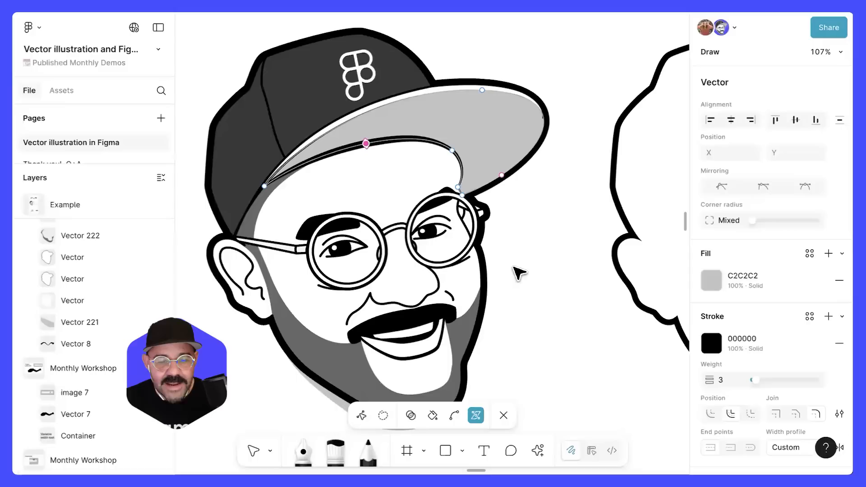
key("v")
key("Escape")
scroll(525, 259, "down", 3)
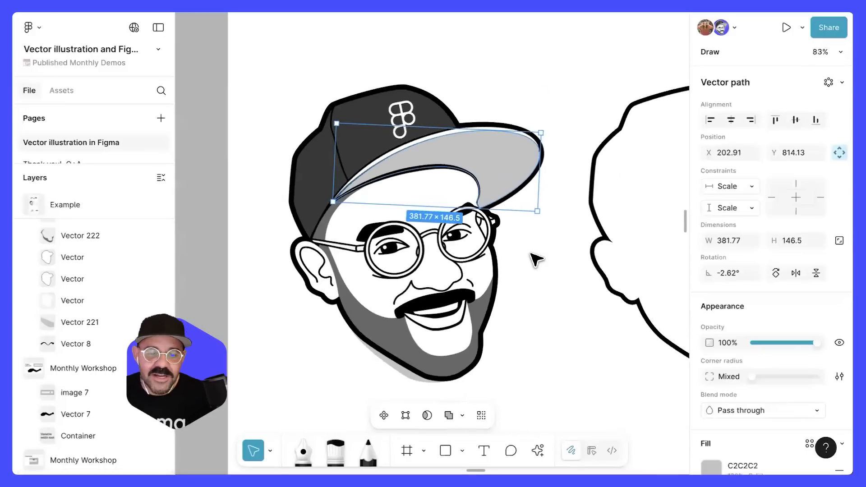
key("Escape")
- Open the blank head silhouette beside the portrait for vector editing and select all of its anchor points
left_click_drag(544, 252, 433, 277)
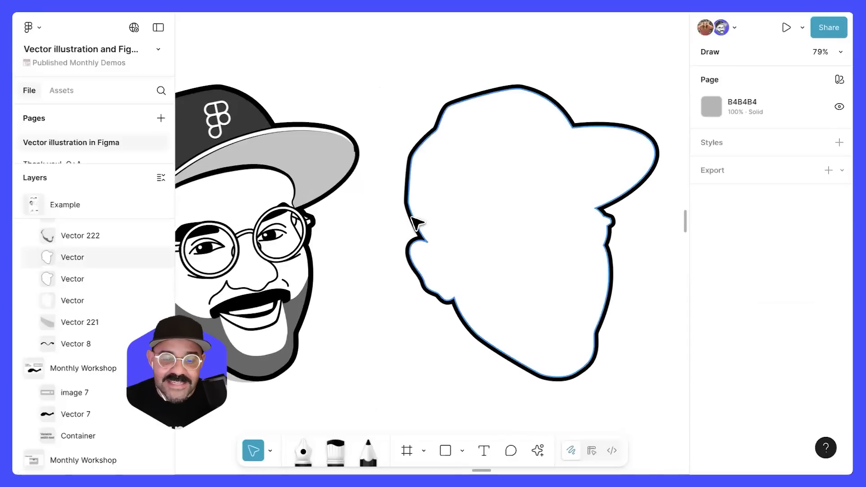
left_click(469, 337)
double_click(468, 332)
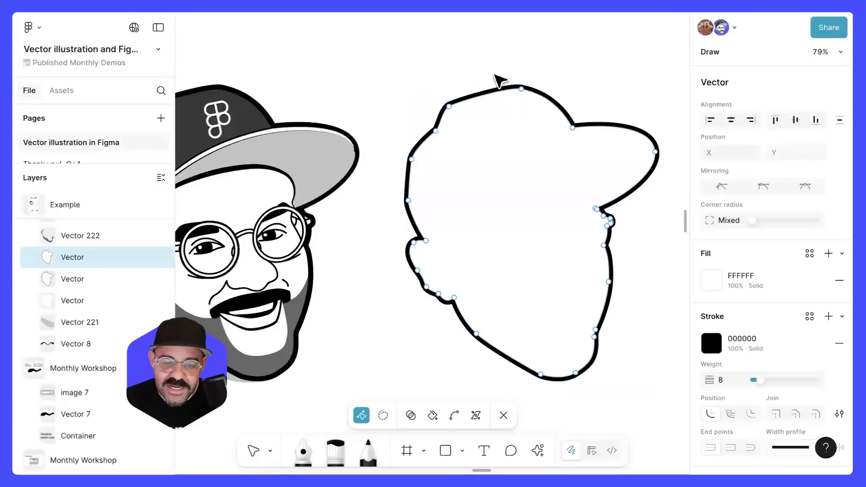
mouse_move(388, 51)
left_mouse_down()
mouse_move(437, 151)
mouse_move(650, 443)
mouse_move(680, 440)
left_mouse_up()
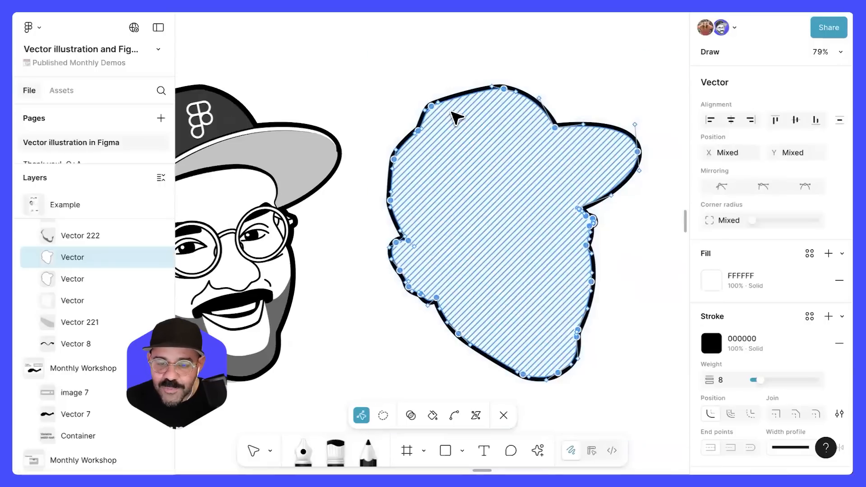
mouse_move(356, 43)
left_mouse_down()
mouse_move(457, 224)
mouse_move(629, 397)
mouse_move(663, 400)
left_mouse_up()
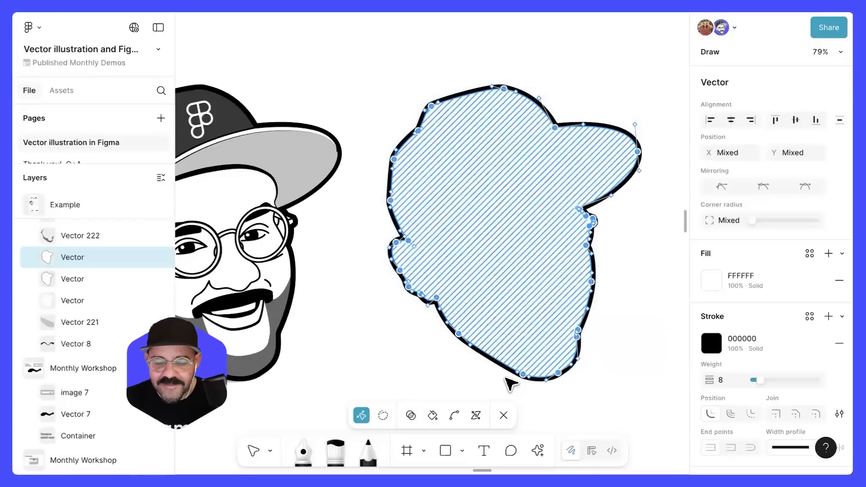
- Widen the silhouette's stroke with the Variable width tool at the lower jaw edge and at the back of the cap
left_click(476, 415)
mouse_move(477, 347)
left_mouse_down()
mouse_move(476, 366)
mouse_move(475, 356)
left_mouse_up()
mouse_move(391, 157)
left_mouse_down()
mouse_move(412, 160)
mouse_move(403, 185)
left_mouse_up()
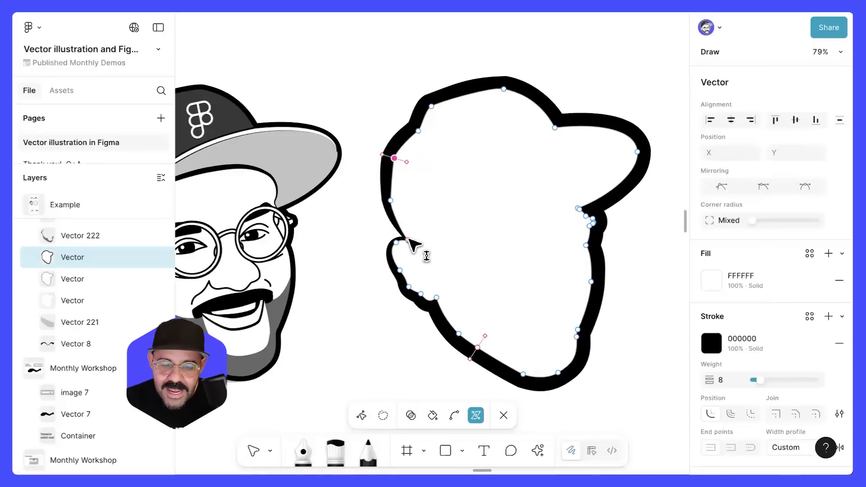
- Adjust the silhouette's stroke width at the notch above the ear and leave vector editing
mouse_move(423, 248)
left_mouse_down()
mouse_move(402, 245)
mouse_move(408, 239)
left_mouse_up()
scroll(410, 238, "up", 10)
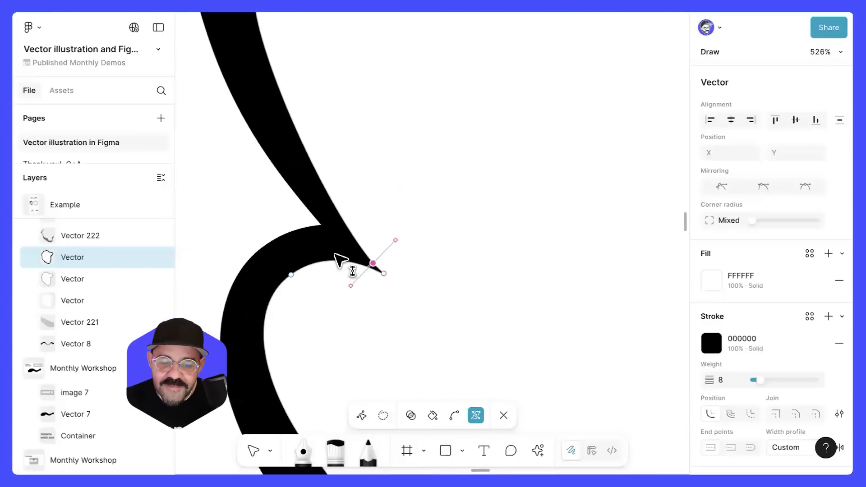
mouse_move(373, 277)
left_mouse_down()
mouse_move(364, 306)
mouse_move(373, 306)
left_mouse_up()
scroll(375, 308, "down", 6)
scroll(374, 308, "down", 4)
key("Escape")
key("Escape")
key("Escape")
scroll(594, 284, "down", 2)
scroll(591, 245, "down", 1)
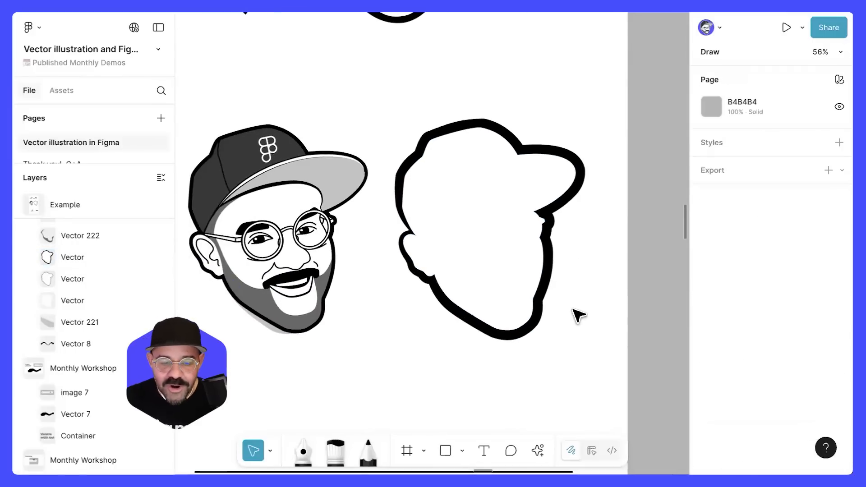
- Select the silhouette to check its path against the thickened stroke, and clear the selection
left_click(480, 330)
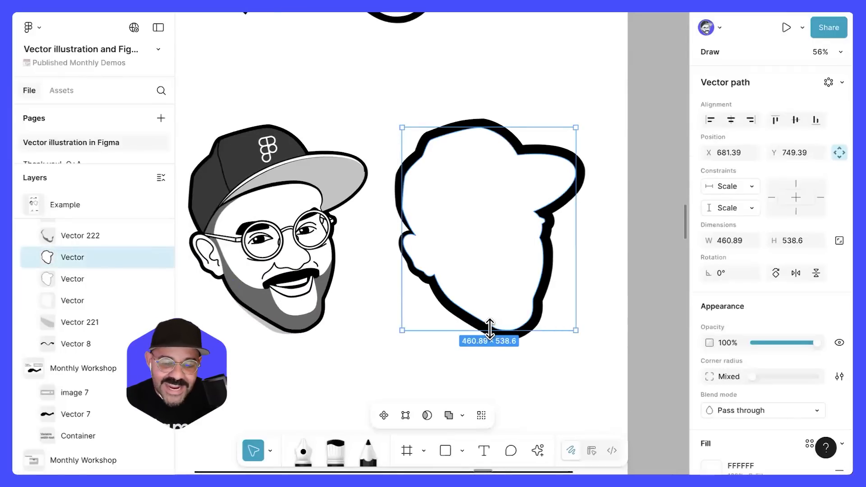
scroll(493, 361, "down", 2)
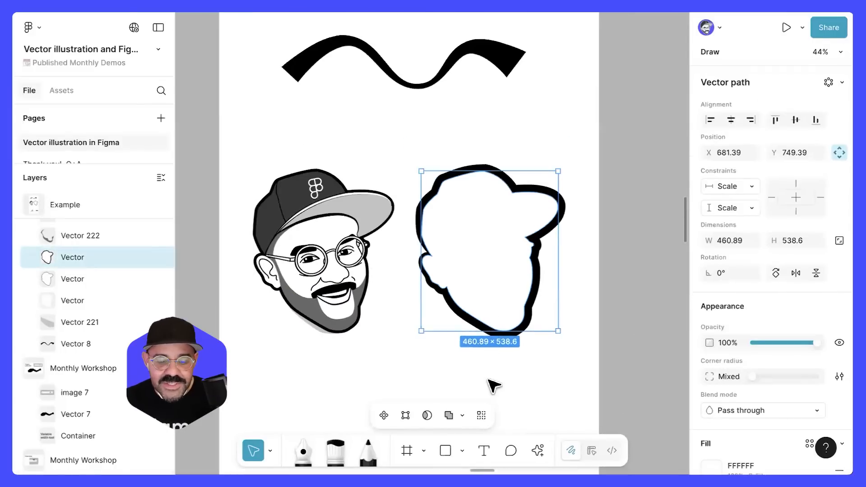
key("Escape")
- Draw a freehand zigzag about 339 wide and 75 high with the Pencil tool in the empty space below the portrait
scroll(485, 297, "down", 3)
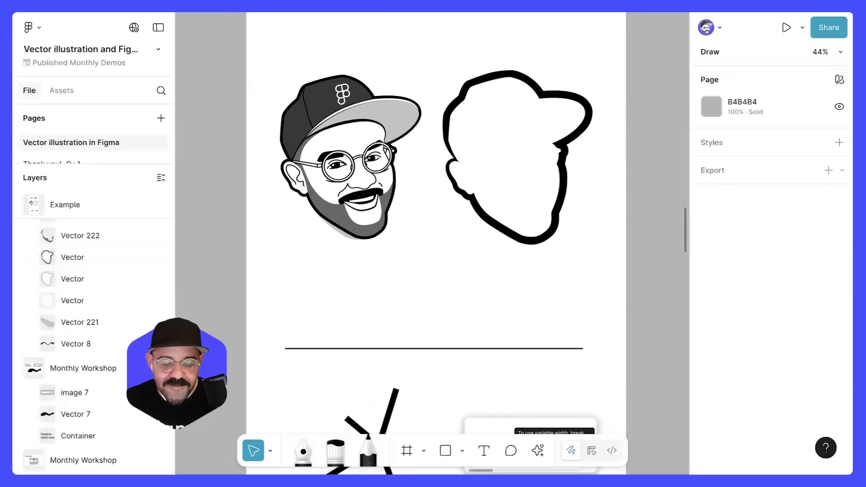
left_click(368, 451)
scroll(379, 310, "up", 3)
left_click_drag(335, 309, 372, 276)
mouse_move(417, 296)
left_mouse_down()
mouse_move(450, 300)
mouse_move(480, 289)
left_mouse_up()
key("v")
- Apply the rounded width profile that is thicker toward one end to the pencil zigzag
scroll(396, 305, "up", 3)
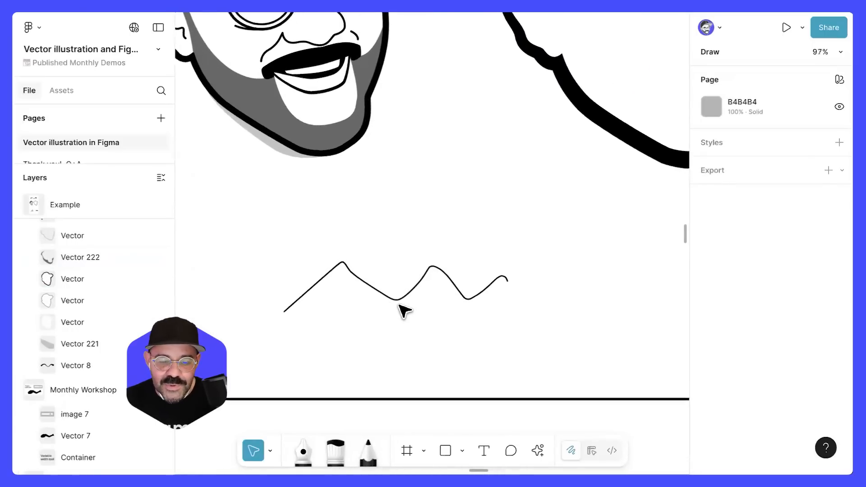
scroll(404, 307, "up", 1)
left_click(404, 301)
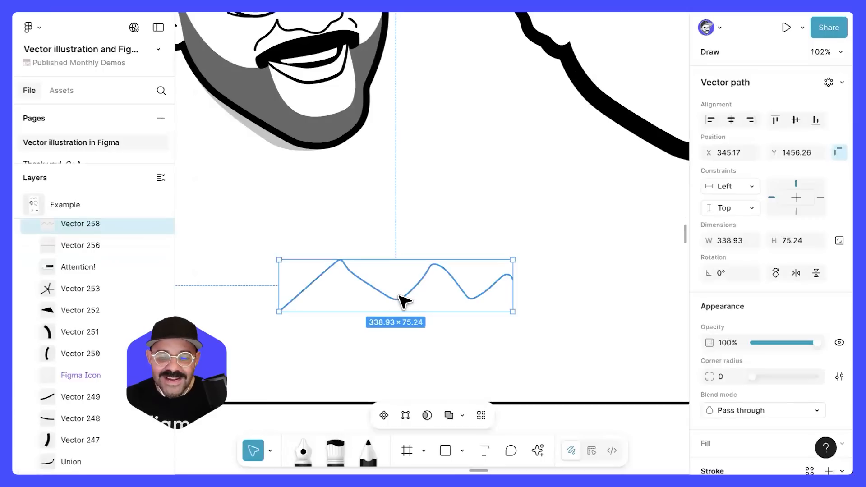
scroll(778, 313, "down", 5)
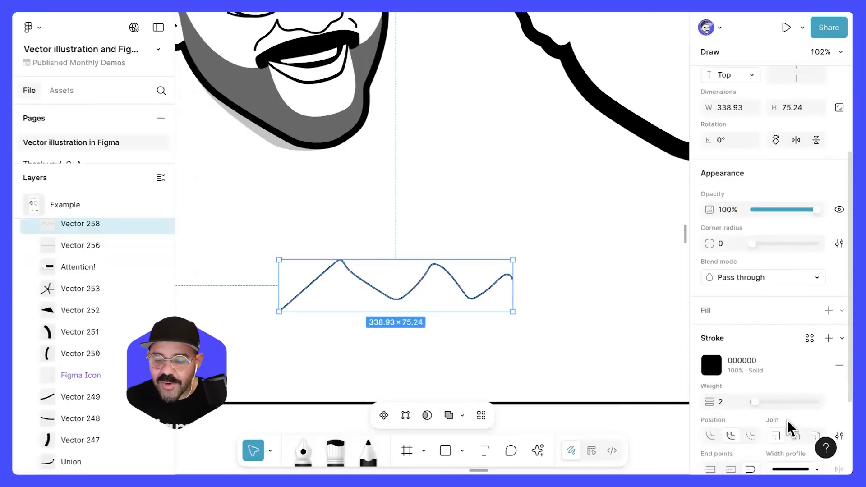
left_click(794, 391)
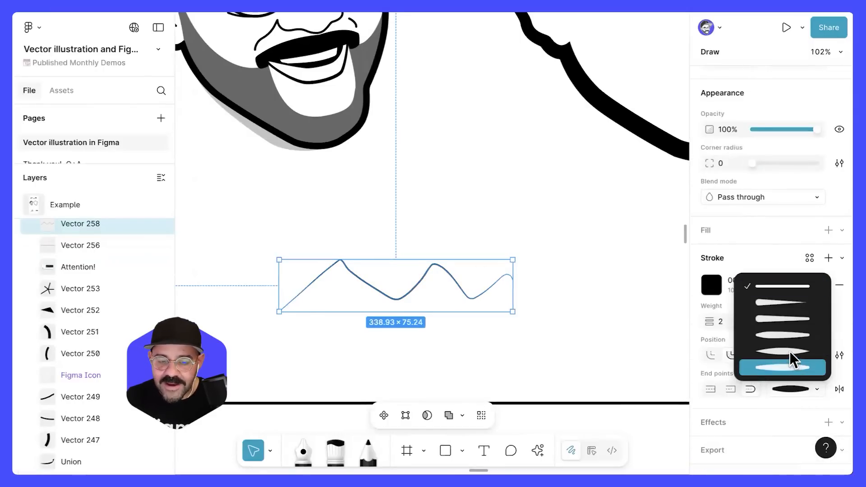
left_click(795, 336)
left_click(406, 303)
scroll(407, 292, "up", 5)
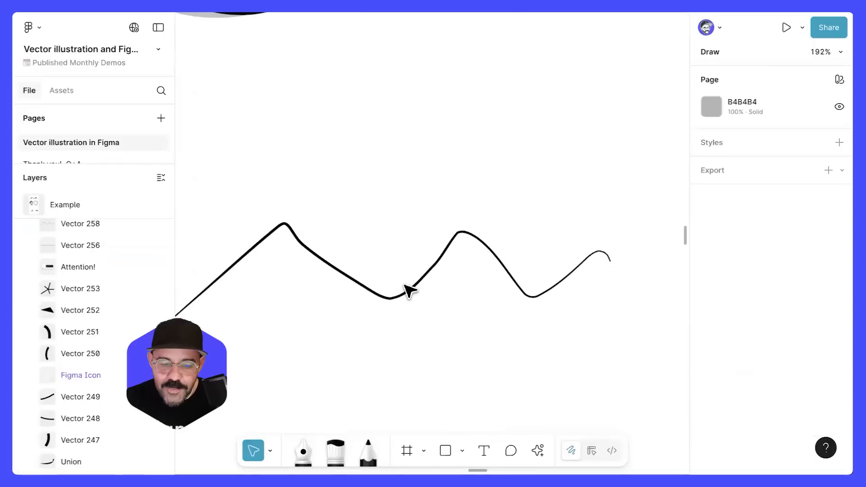
- Open the pencil zigzag for vector editing to examine its anchor points, and leave it deselected
left_click(420, 297)
scroll(416, 299, "down", 3)
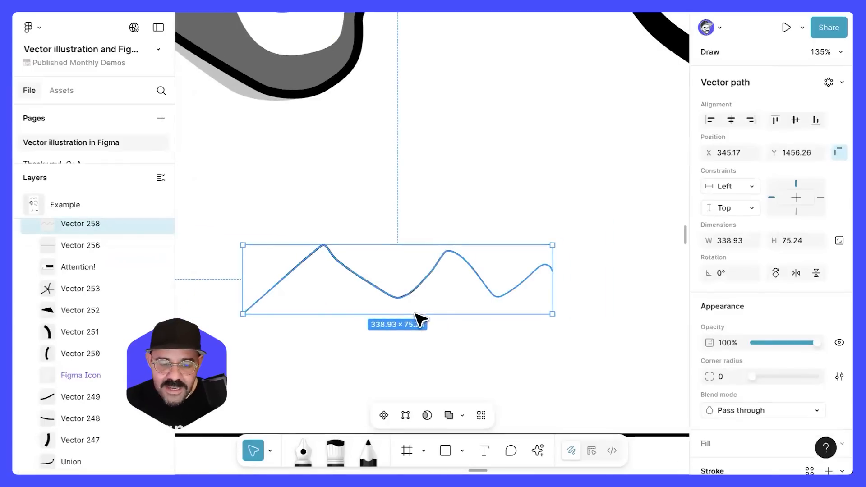
key("Return")
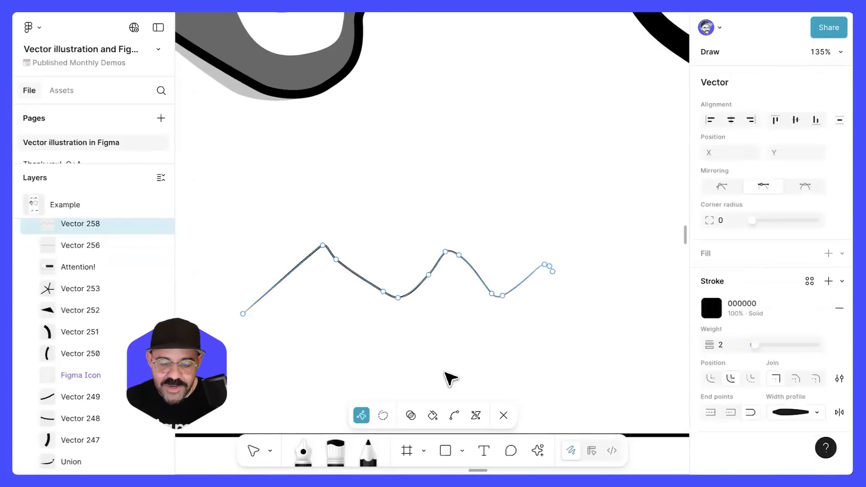
key("Escape")
left_click(468, 344)
- Open the five-armed branching vector for editing, select its shared centre point to examine the Variable width restriction, and exit
scroll(468, 344, "down", 6)
left_click_drag(483, 420, 441, 166)
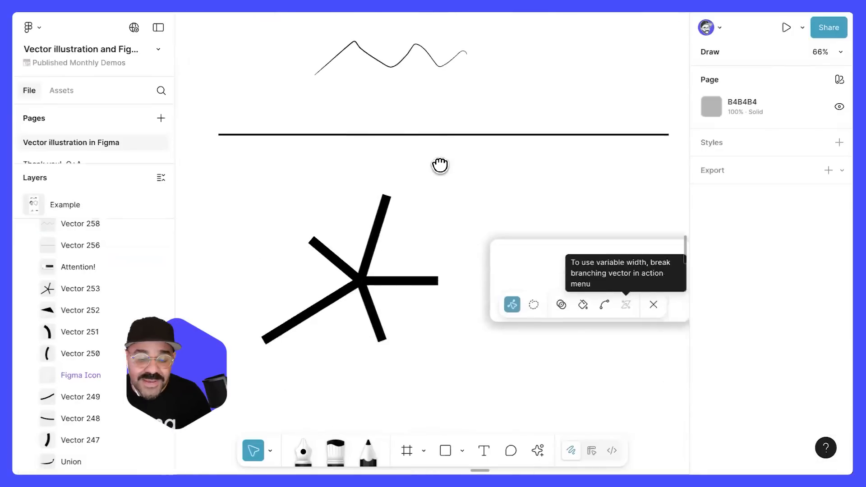
left_click_drag(464, 282, 434, 174)
scroll(429, 311, "down", 2)
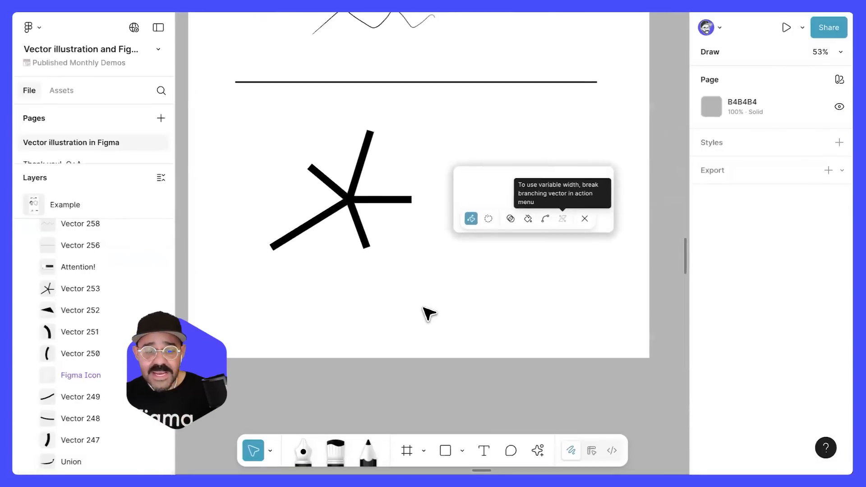
left_click(345, 204)
left_click(347, 209)
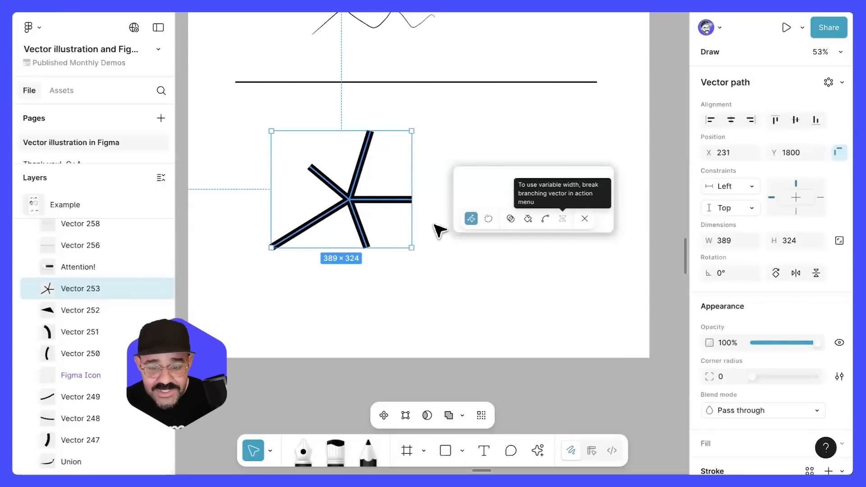
double_click(352, 199)
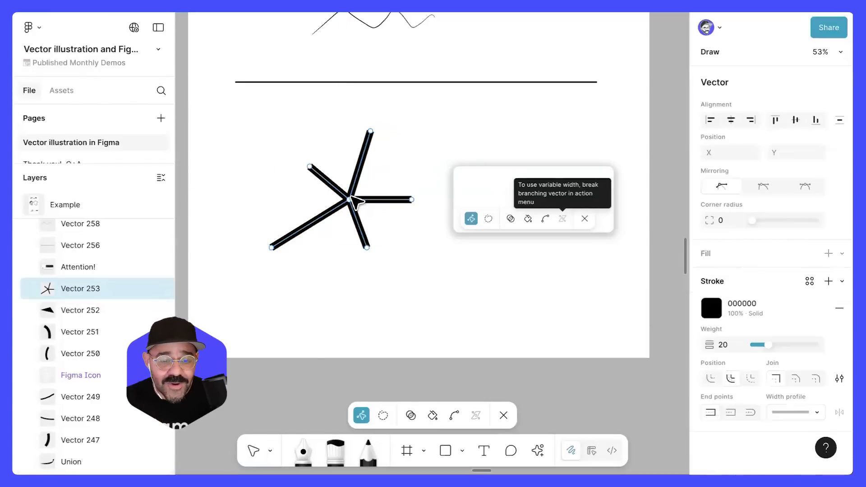
left_click(349, 199)
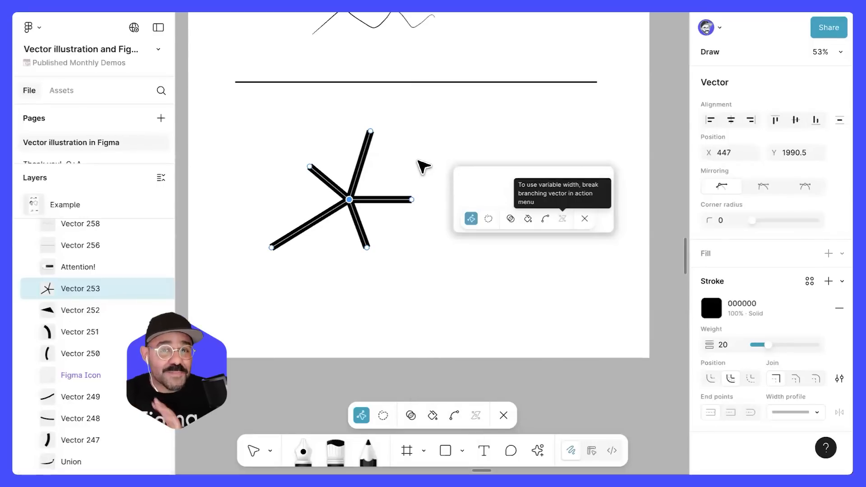
key("Escape")
key("Escape")
key("Escape")
left_click_drag(423, 172, 433, 177)
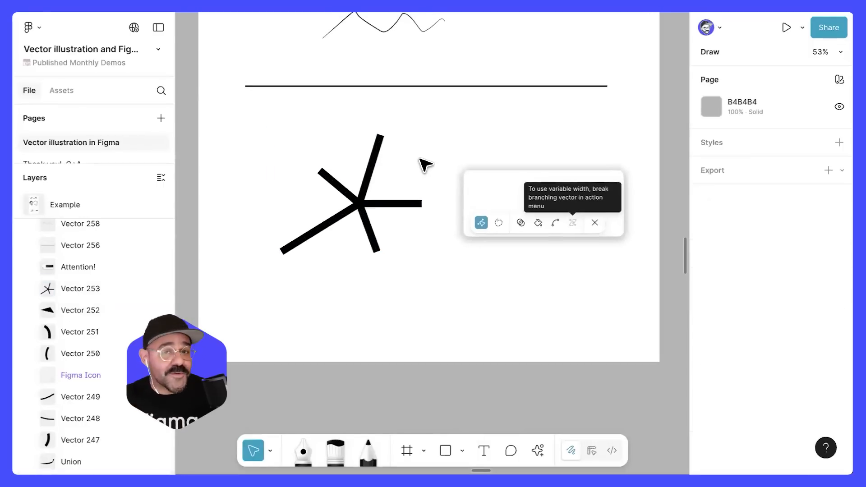
scroll(420, 163, "up", 5)
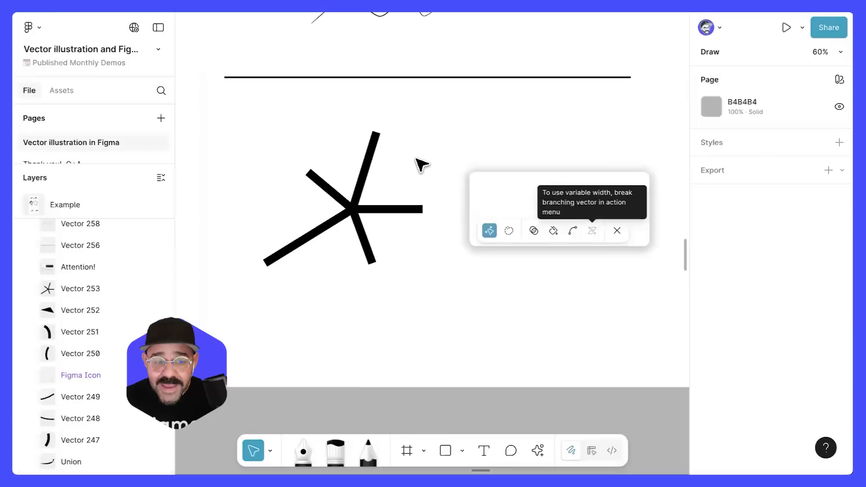
mouse_move(410, 176)
left_mouse_down()
mouse_move(414, 145)
mouse_move(411, 164)
left_mouse_up()
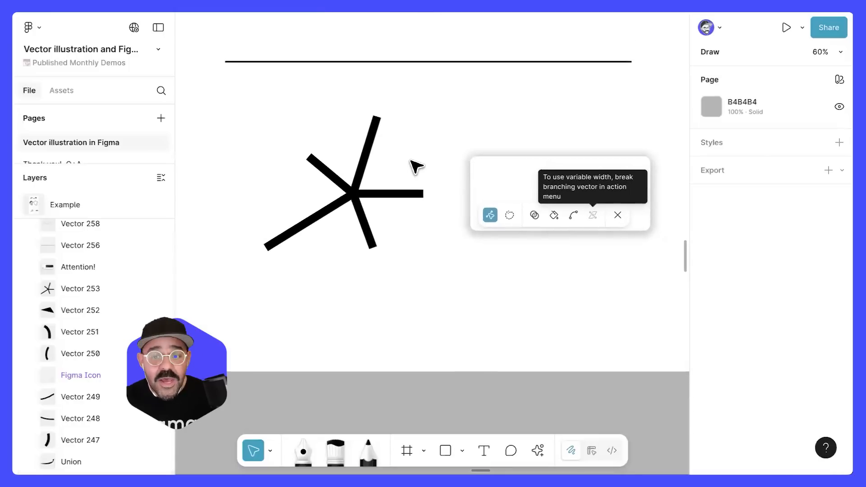
scroll(411, 159, "down", 3)
scroll(416, 167, "down", 1)
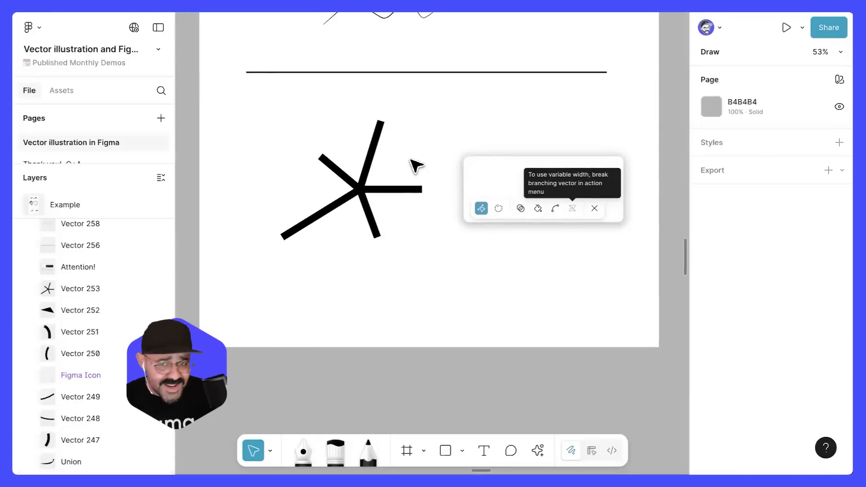
- Open the branching vector for editing, move its centre point slightly up and to the right, and delete the vector
double_click(365, 188)
key("Return")
key("Return")
left_click_drag(361, 192, 373, 175)
left_click(403, 255)
left_click(373, 177)
key("Delete")
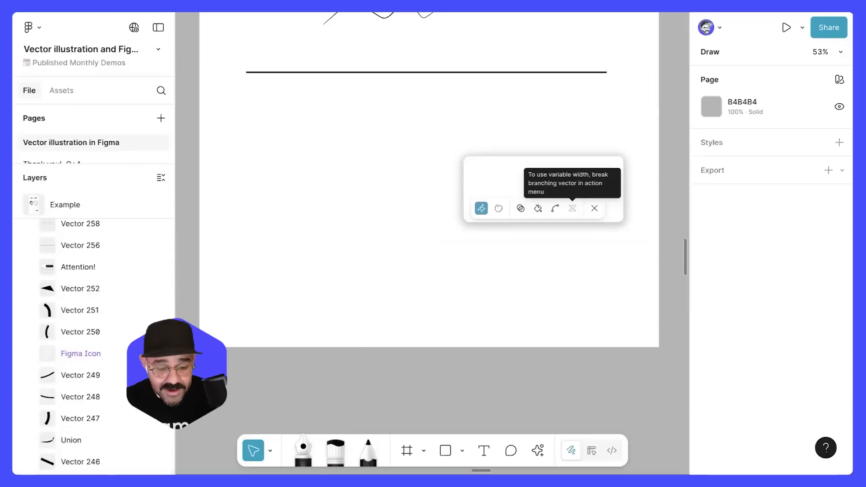
- Draw an open vector with a horizontal shaft and an upper diagonal barb using the Pen tool, with a stroke weight of 28
key("p")
left_click(278, 185)
left_click(353, 185)
left_click(329, 161)
scroll(329, 193, "up", 5, "ctrl")
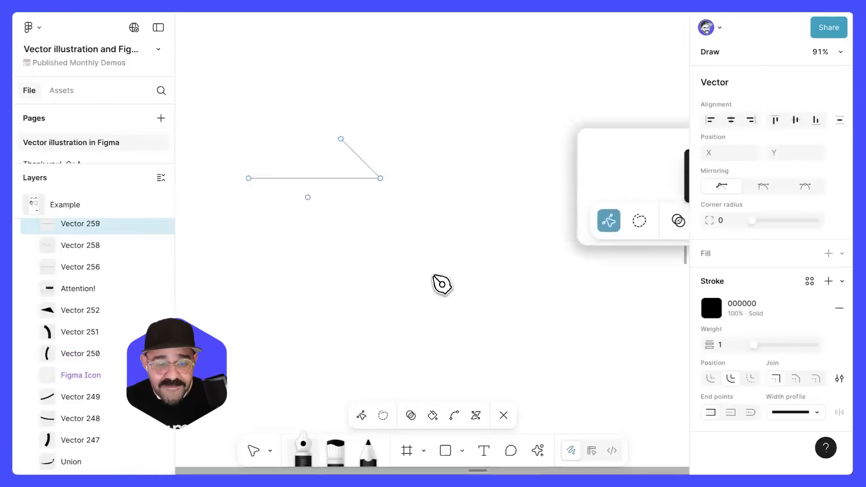
scroll(308, 197, "up", 2, "ctrl")
left_click_drag(763, 342, 772, 342)
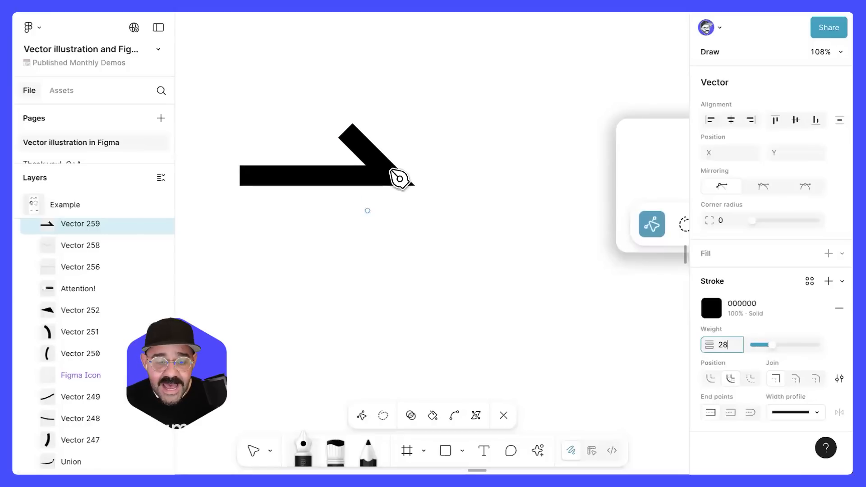
type("vv")
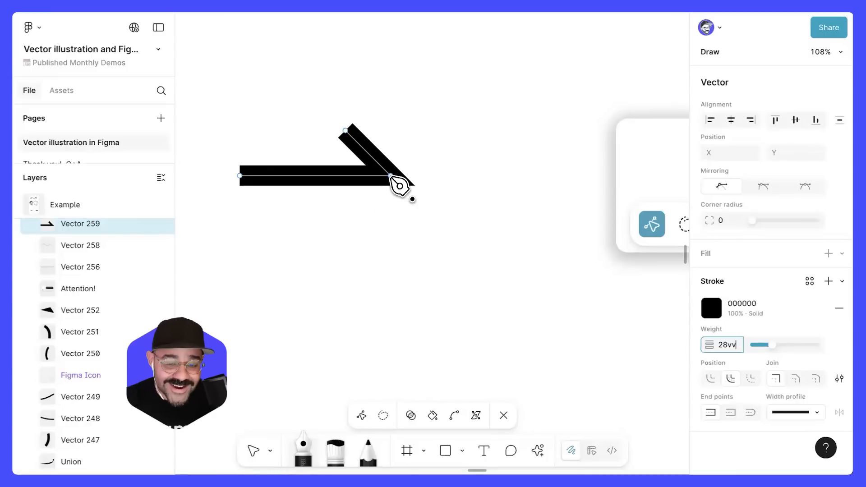
- Branch a lower diagonal barb from the shaft's tip point to complete the arrowhead, and end the path
left_click(392, 177)
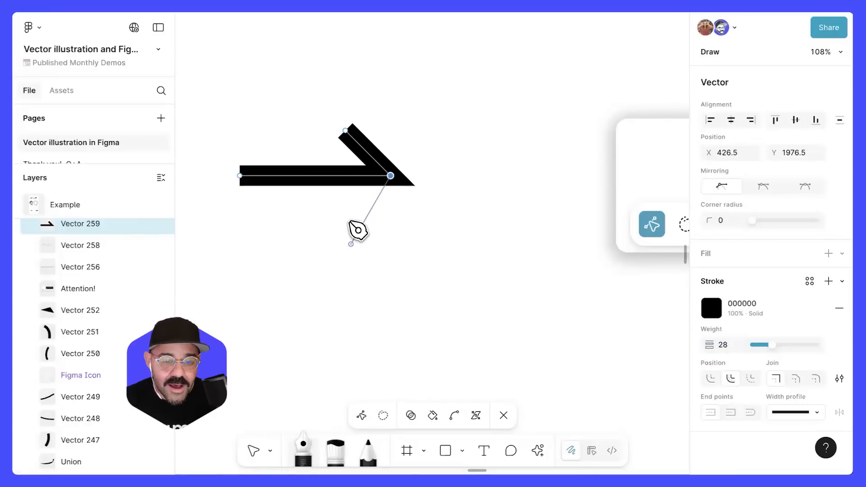
left_click(346, 221)
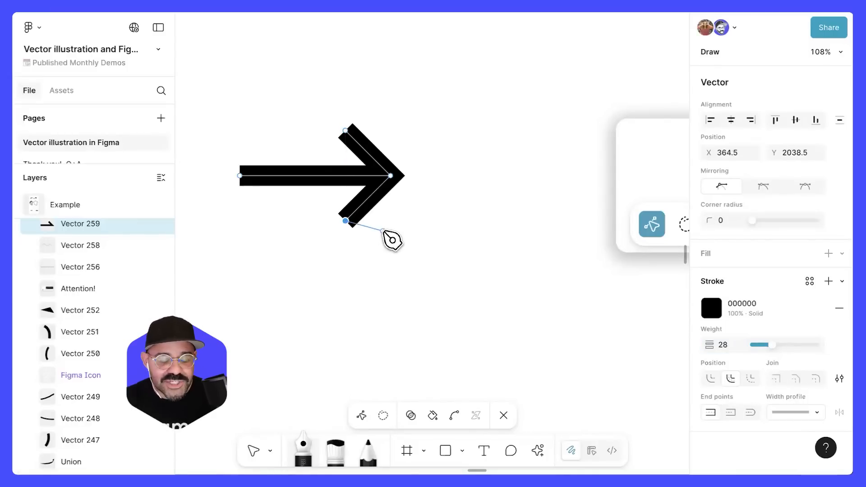
key("Escape")
- Try moving the arrow's shared tip point slightly down, and undo the move
mouse_move(391, 176)
left_mouse_down()
mouse_move(397, 154)
mouse_move(392, 183)
left_mouse_up()
key("ctrl+z")
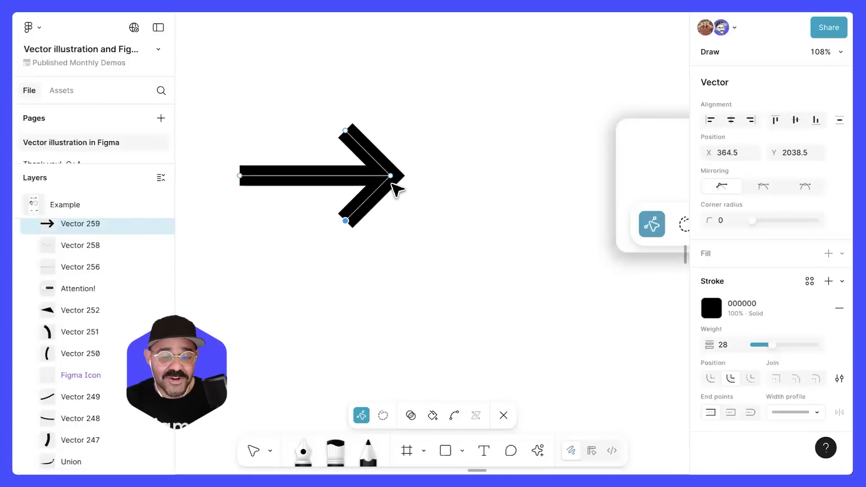
scroll(424, 199, "down", 5)
key("ctrl")
key("ctrl+z")
scroll(437, 248, "up", 2)
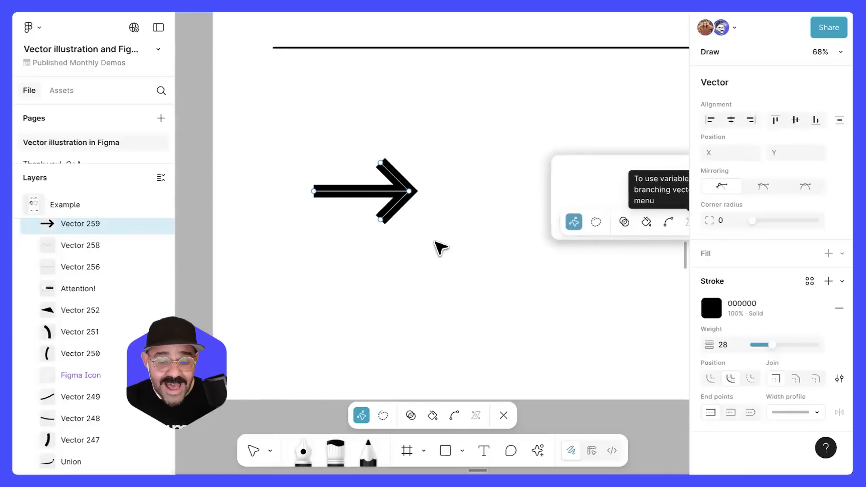
- Leave vector editing, move the whole arrow closer to the variable-width note at X 383, Y 1928, and deselect it
left_click(440, 247)
left_click(388, 197)
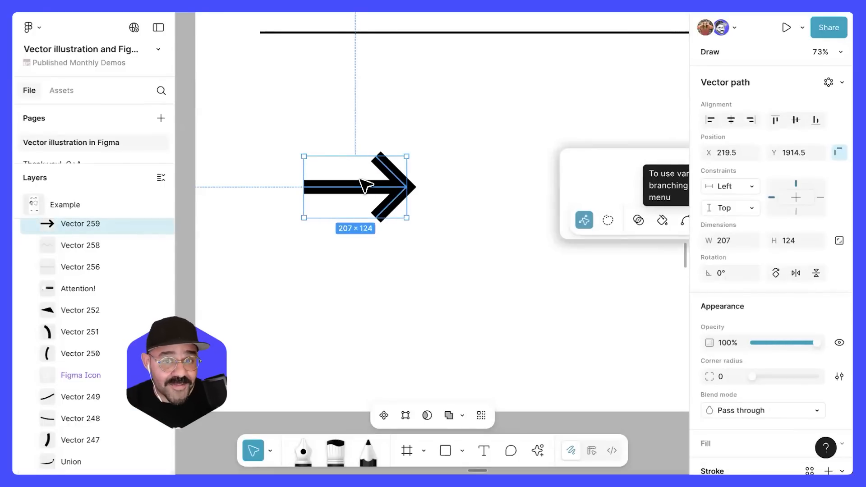
scroll(361, 185, "up", 2)
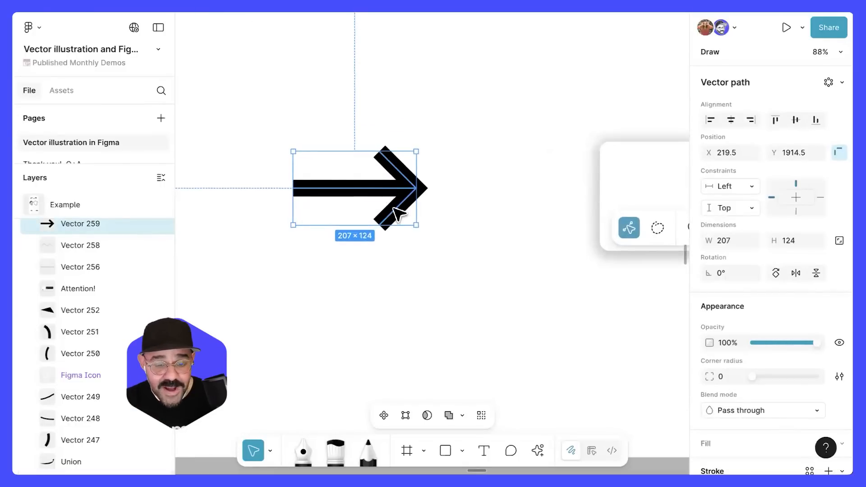
scroll(393, 209, "down", 3)
left_click_drag(363, 199, 425, 205)
left_click_drag(432, 250, 323, 262)
scroll(529, 219, "up", 3)
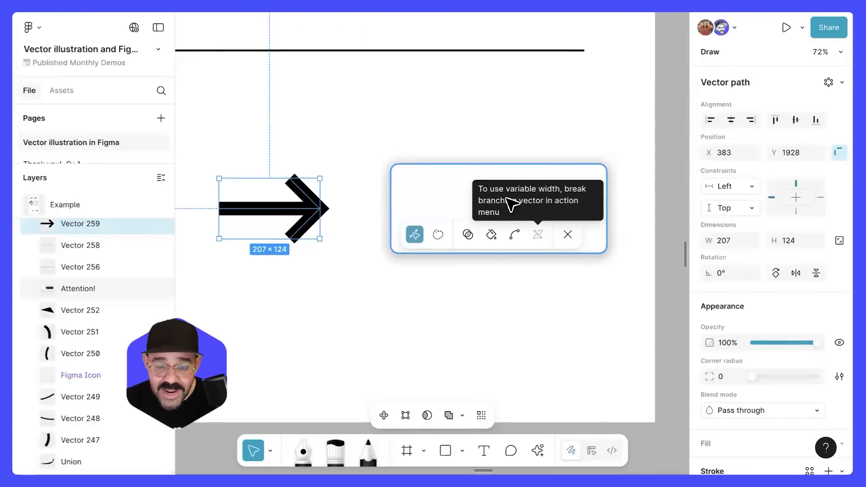
left_click(342, 296)
left_click_drag(345, 298, 427, 296)
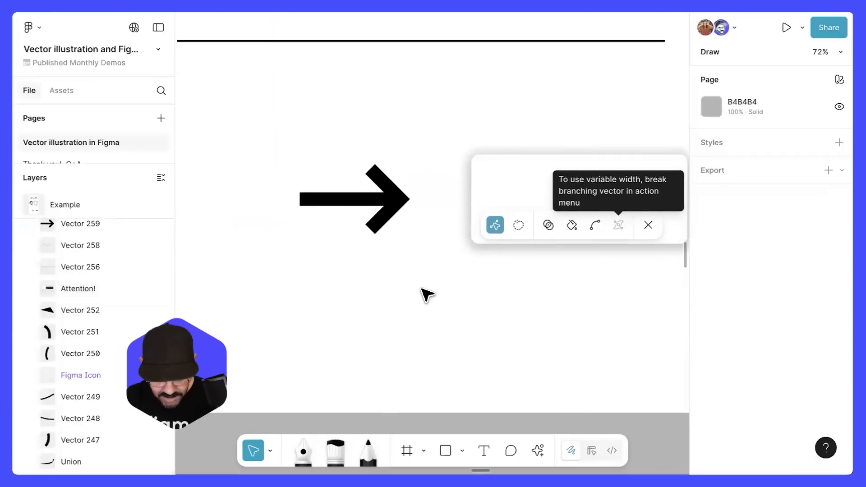
key("ctrl+k")
type("break")
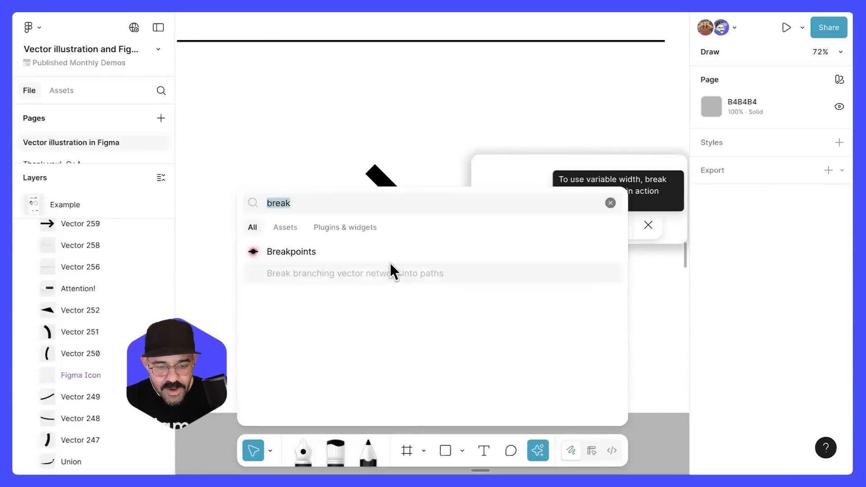
left_click(392, 137)
- Select the arrow and run the action "Break branching vector network into paths" on it
left_click(386, 196)
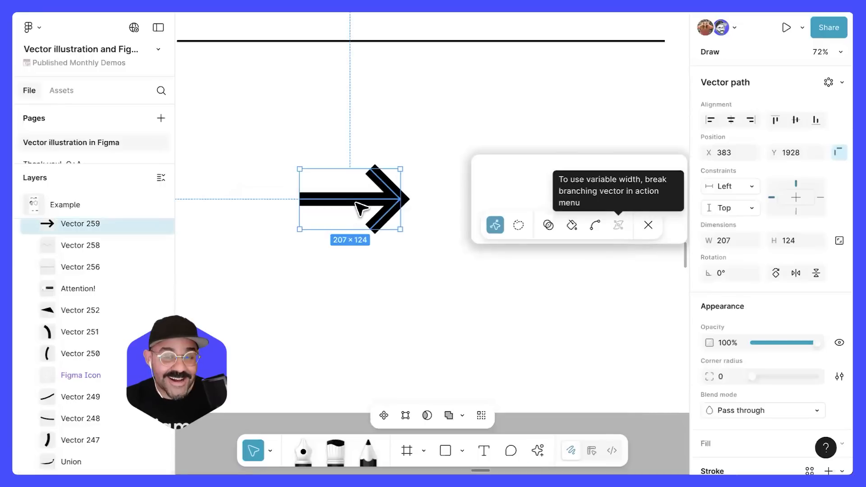
key("ctrl+k")
type("break")
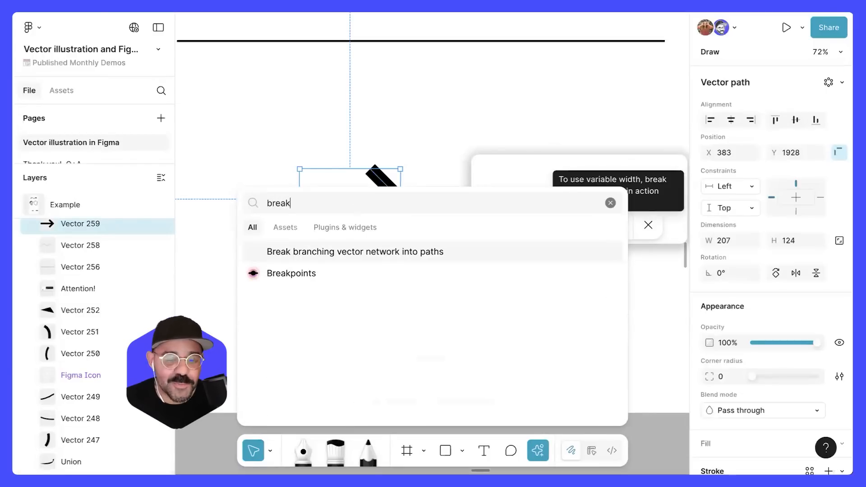
key("Return")
scroll(397, 180, "up", 5)
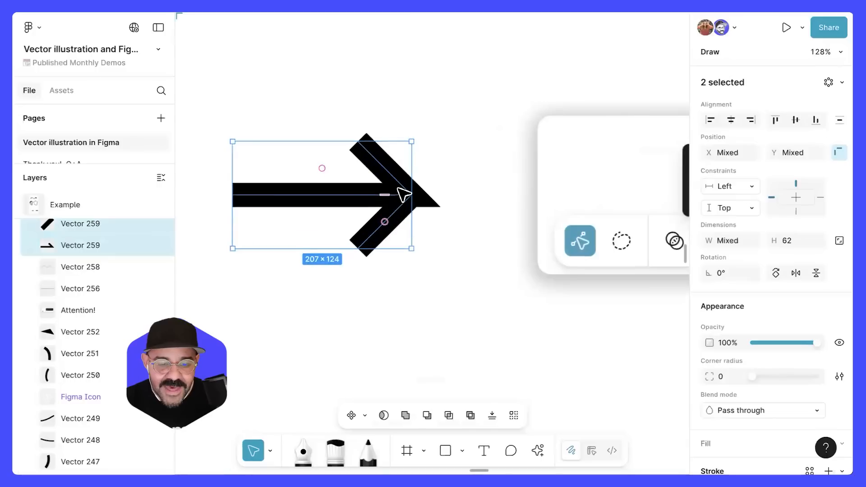
- Move the shaft-and-upper-barb path up to X 390, Y 1875, and nudge the lower barb slightly right and down
left_click(400, 193)
left_click_drag(405, 177, 406, 132)
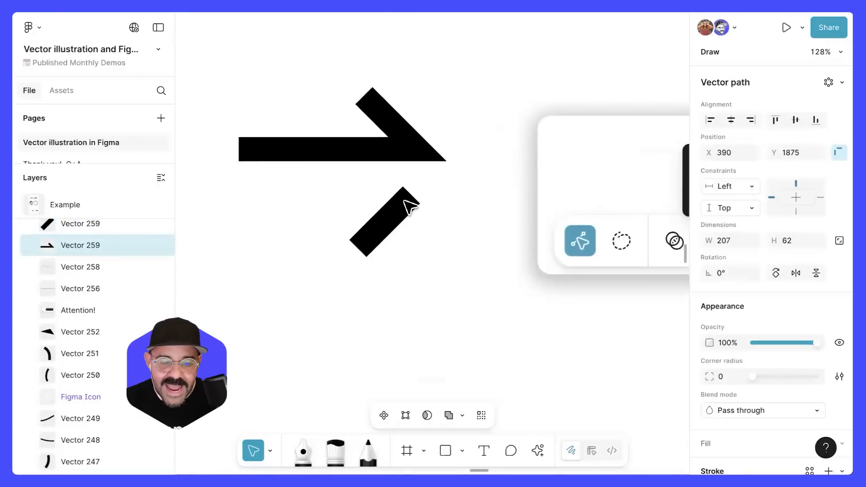
left_click(410, 199)
key("Left")
key("Left")
key("Left")
key("Left")
key("Left")
key("Left")
- Move the shaft-and-upper-barb path back down to Y 1911, against the separate lower barb
left_click(400, 146)
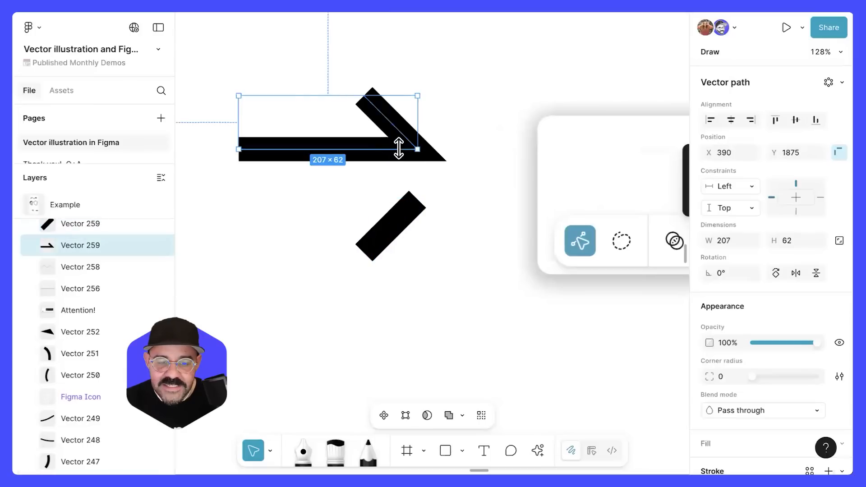
left_click_drag(396, 136, 401, 161)
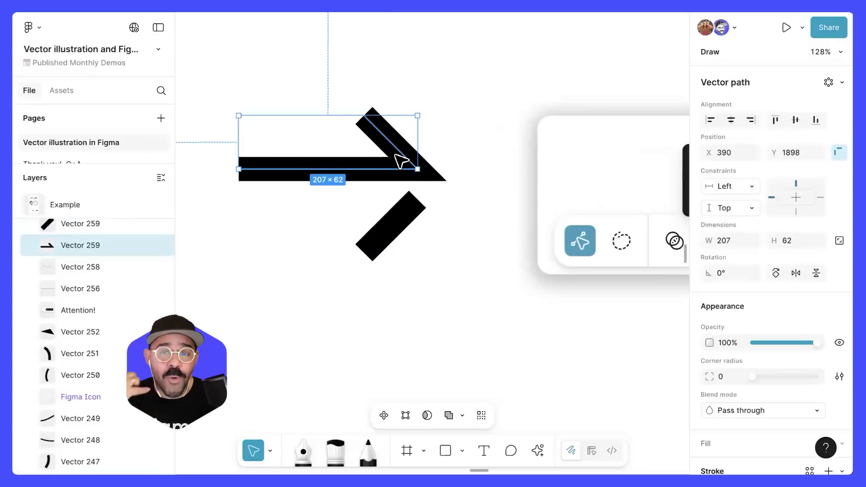
left_click_drag(401, 161, 402, 171)
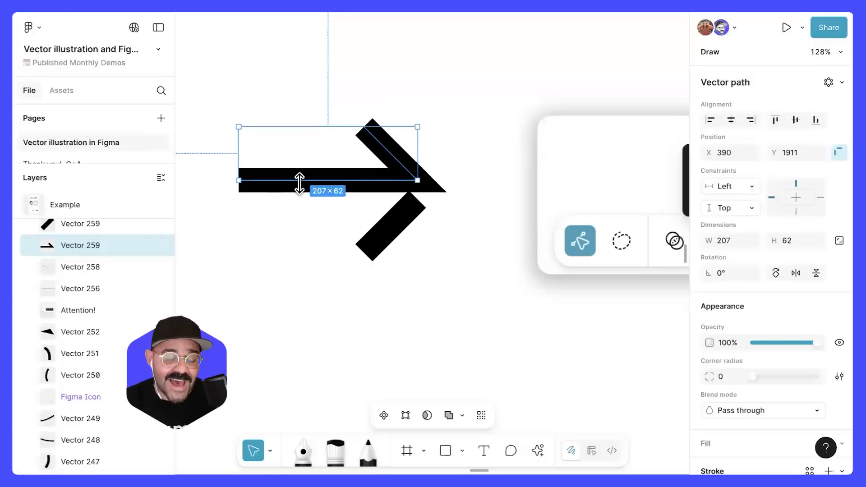
- Open the shaft-and-upper-barb path for editing and widen its stroke near the tip with Variable width
double_click(362, 186)
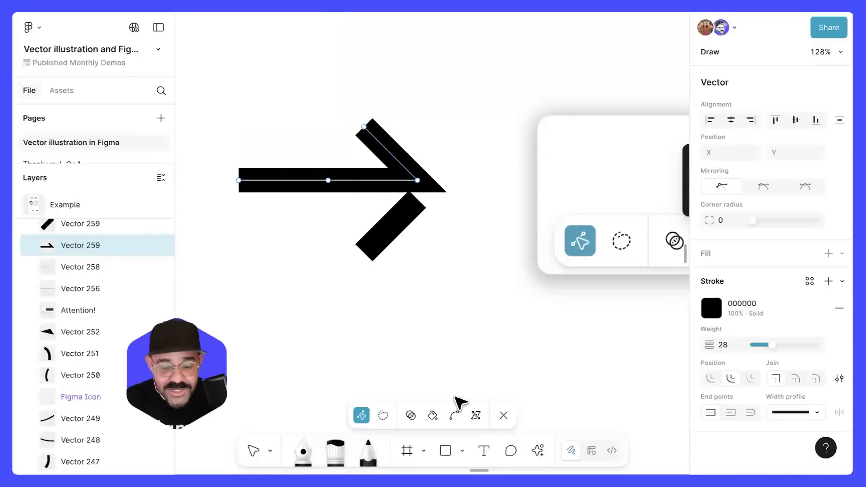
left_click(476, 416)
mouse_move(403, 192)
left_mouse_down()
mouse_move(402, 182)
mouse_move(403, 201)
left_mouse_up()
key("Escape")
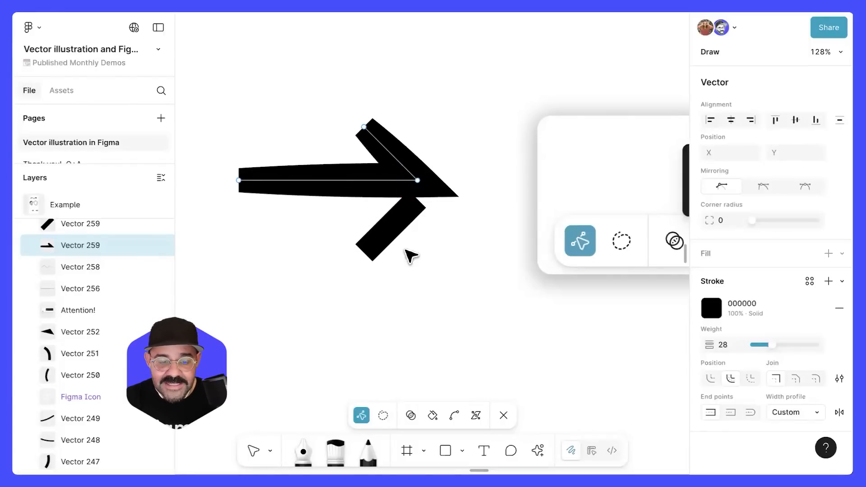
- Leave vector editing and delete the separate lower barb
left_click(429, 238)
left_click(404, 226)
key("Delete")
- Duplicate the variable-width path, flip the copy vertically, and align its shaft over the original's to form a full arrow
left_click(357, 195)
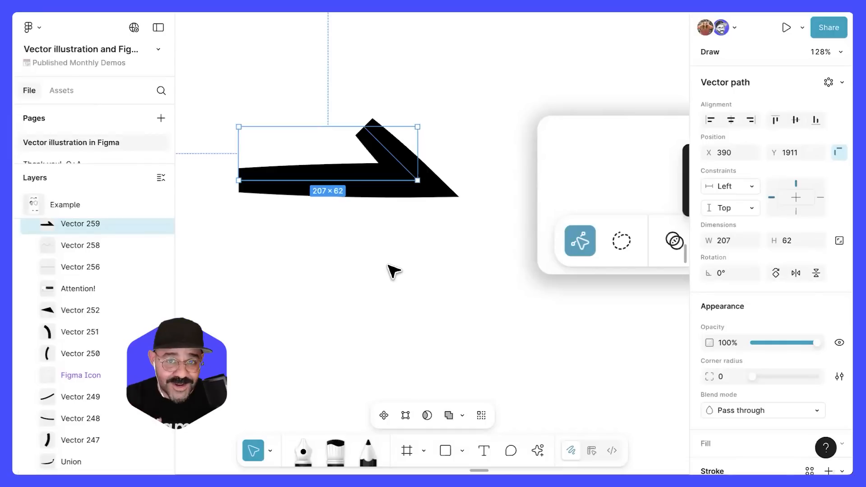
key("ctrl+d")
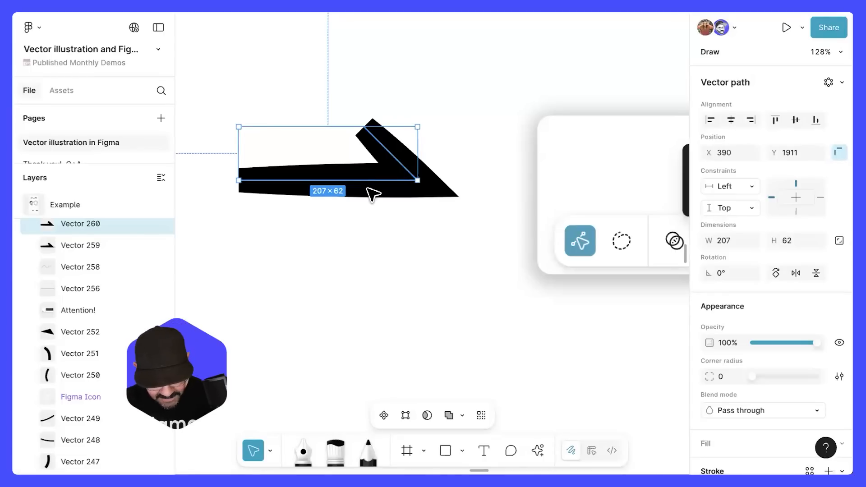
key("shift+v")
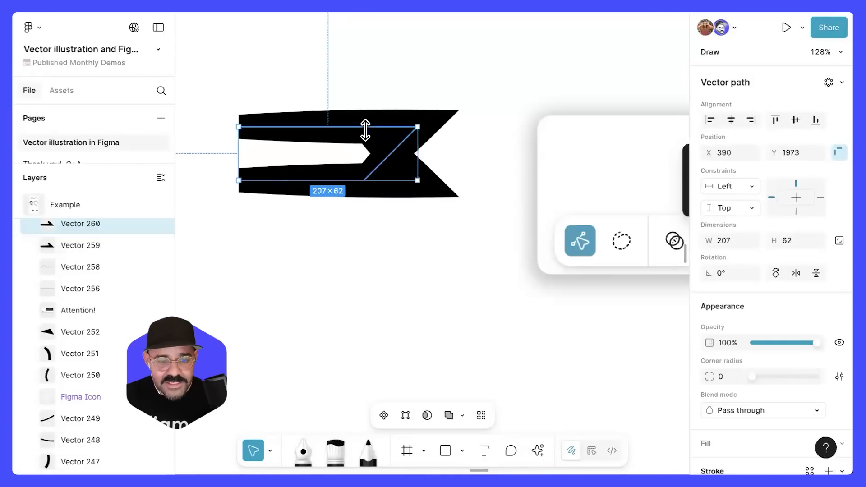
mouse_move(363, 176)
left_mouse_down()
mouse_move(363, 206)
mouse_move(364, 191)
left_mouse_up()
left_click(434, 225)
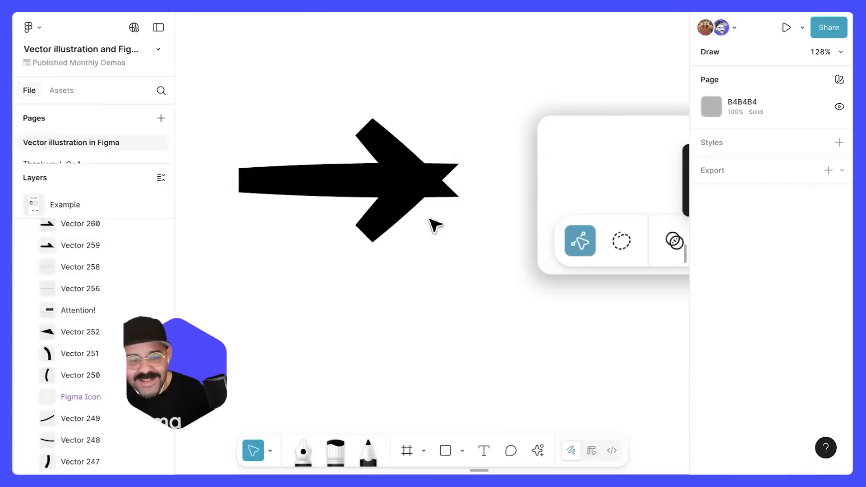
- Select both halves of the arrow and set their stroke end points to round
left_click_drag(439, 227, 401, 171)
scroll(758, 364, "down", 3)
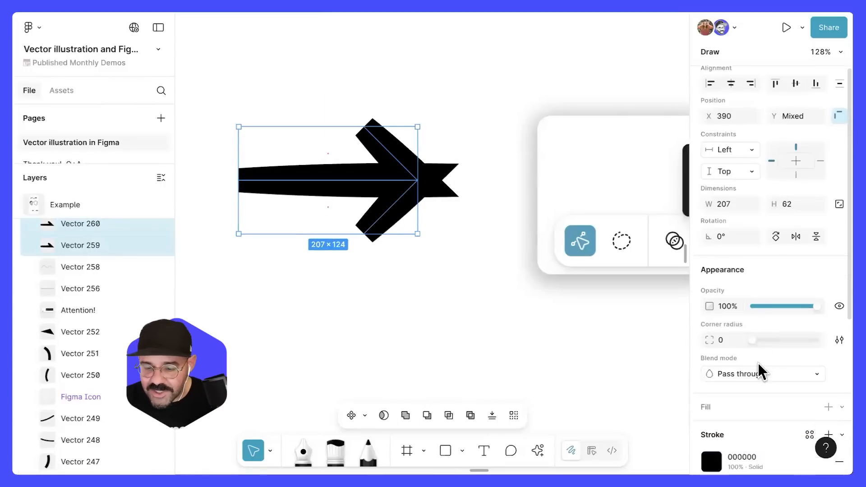
scroll(808, 408, "down", 3)
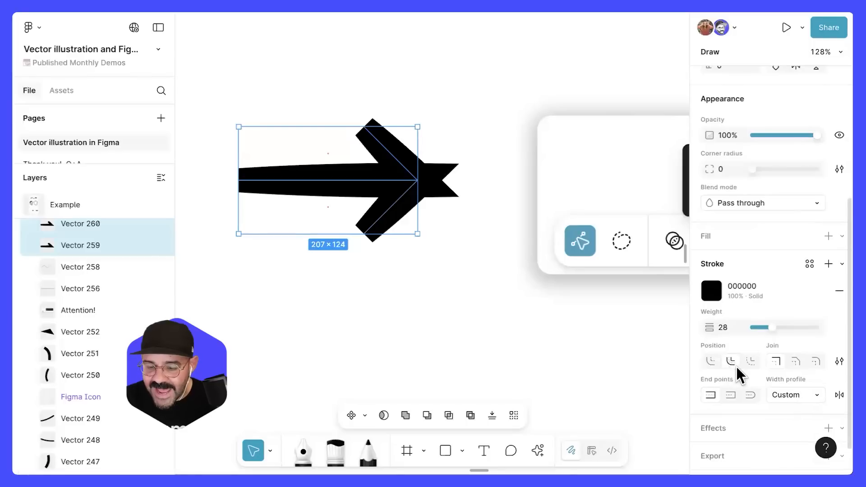
left_click(752, 396)
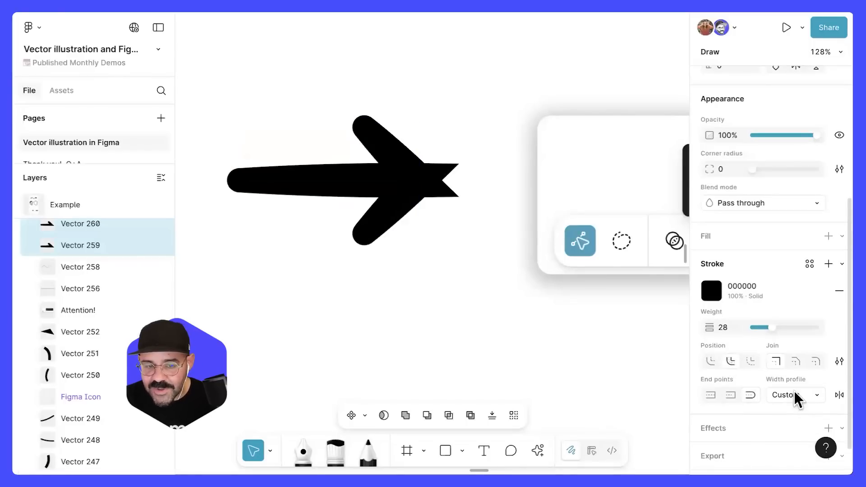
left_click(800, 395)
left_click(714, 367)
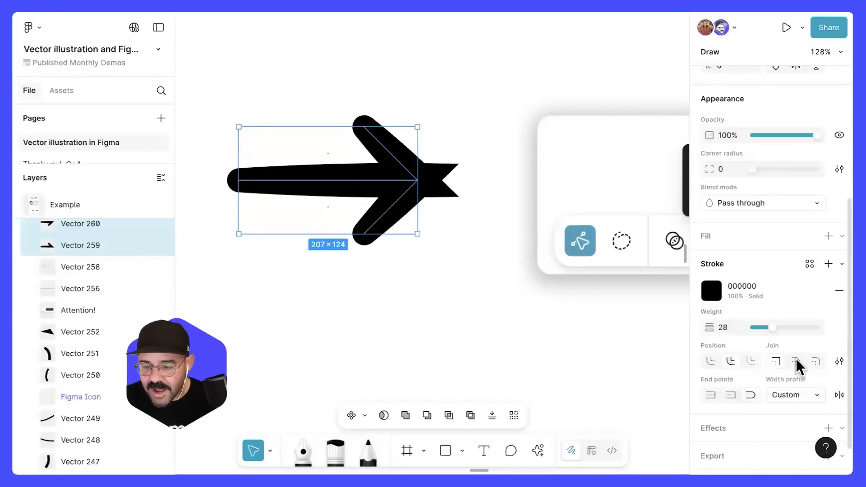
- Move the flipped lower half of the arrow down to Y 2073, apart from the upper half, and leave vector editing
left_click(407, 216)
left_click_drag(391, 193, 397, 224)
key("ctrl+z")
key("Escape")
key("Return")
left_click_drag(239, 214, 240, 204)
key("ctrl+z")
key("Escape")
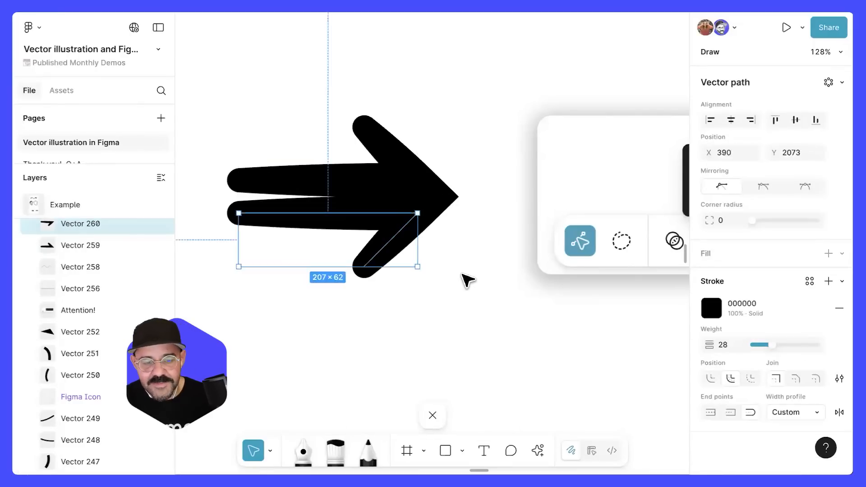
key("Escape")
- Draw two freehand black strokes with the Brush tool at weight 16 on the canvas between the Brushes frame and its Example frame
scroll(461, 273, "down", 6)
scroll(357, 293, "up", 10)
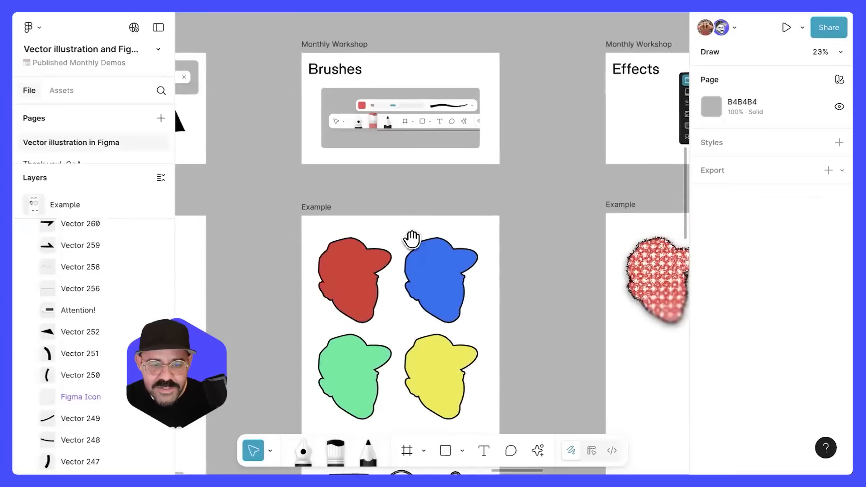
scroll(431, 195, "up", 5)
scroll(431, 195, "down", 3)
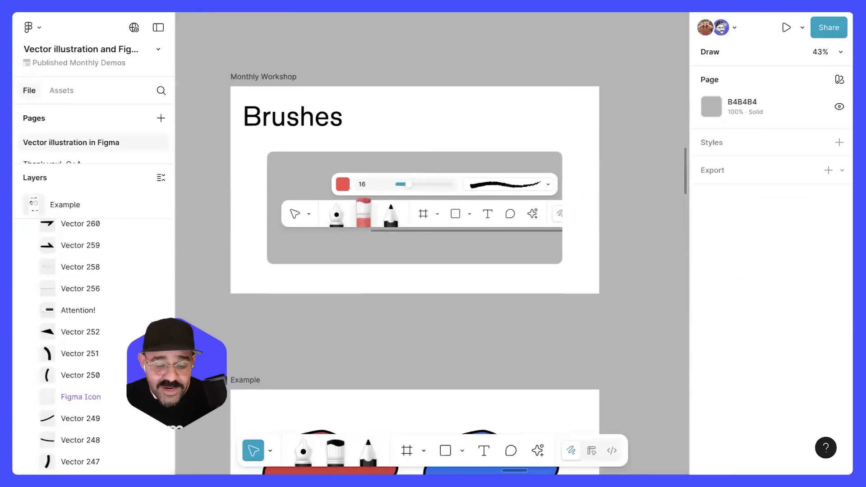
left_click(341, 448)
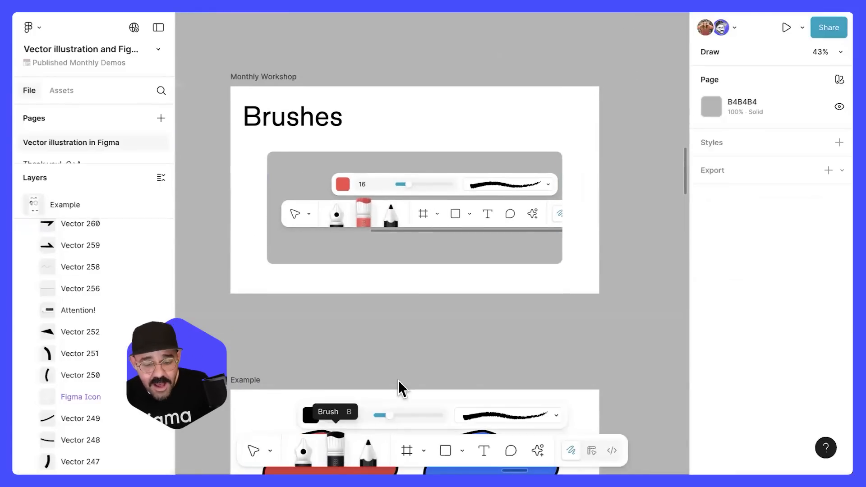
scroll(418, 341, "down", 5)
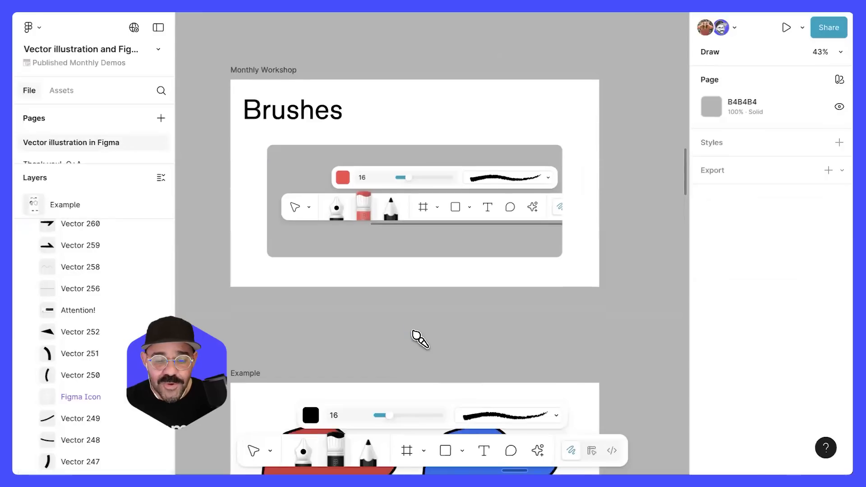
scroll(412, 331, "up", 1)
mouse_move(354, 272)
left_mouse_down()
mouse_move(416, 242)
mouse_move(465, 283)
left_mouse_up()
scroll(409, 279, "up", 5)
left_click_drag(360, 299, 560, 266)
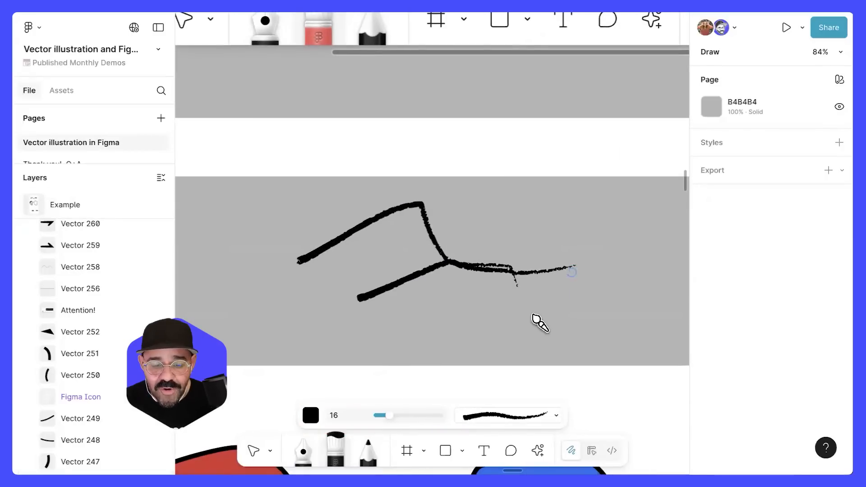
- Choose the Vérité brush at weight 16 and draw four freehand wavy strokes over and around the existing strokes below the Brushes frame
left_click(535, 414)
scroll(519, 305, "down", 4)
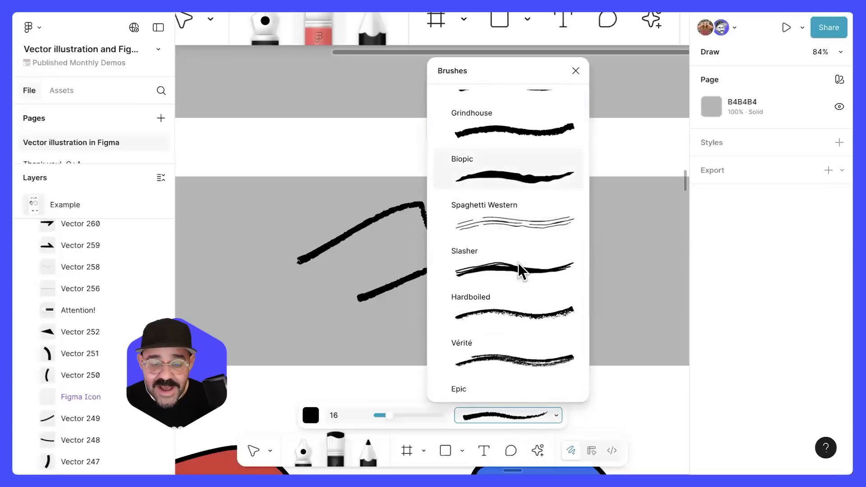
left_click(502, 328)
mouse_move(425, 318)
left_mouse_down()
mouse_move(555, 302)
mouse_move(619, 313)
left_mouse_up()
mouse_move(507, 233)
left_mouse_down()
mouse_move(553, 234)
mouse_move(618, 272)
left_mouse_up()
left_click_drag(357, 235, 461, 262)
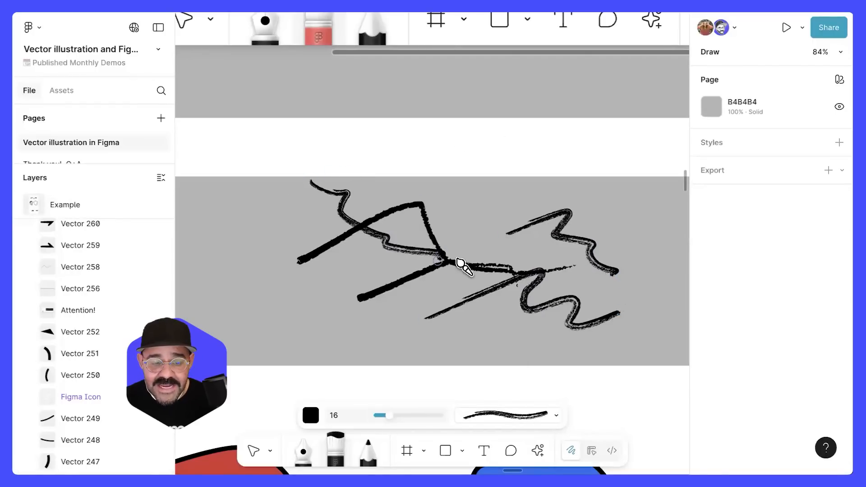
scroll(465, 261, "down", 5)
scroll(465, 258, "up", 4)
scroll(470, 261, "up", 2)
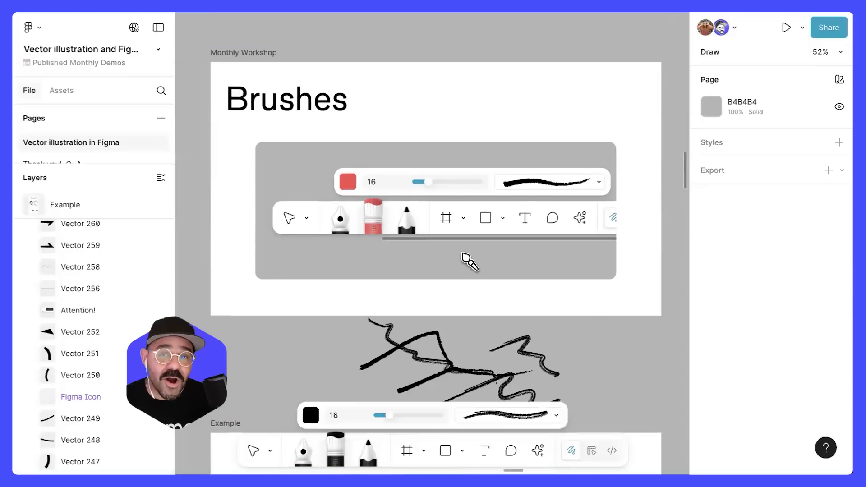
scroll(469, 261, "down", 1)
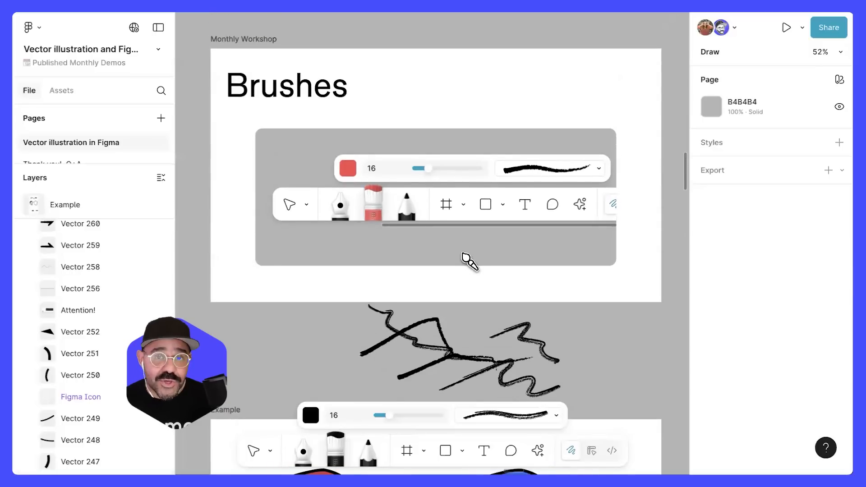
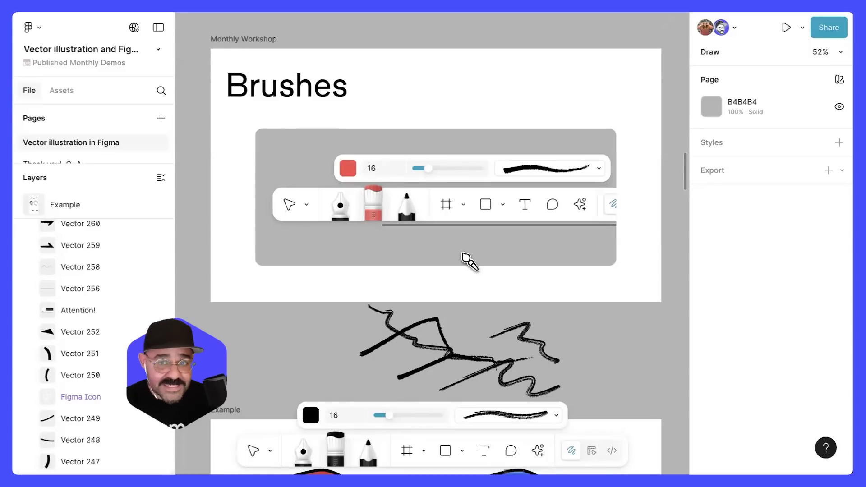
mouse_move(465, 276)
left_mouse_down()
mouse_move(575, 331)
mouse_move(585, 359)
left_mouse_up()
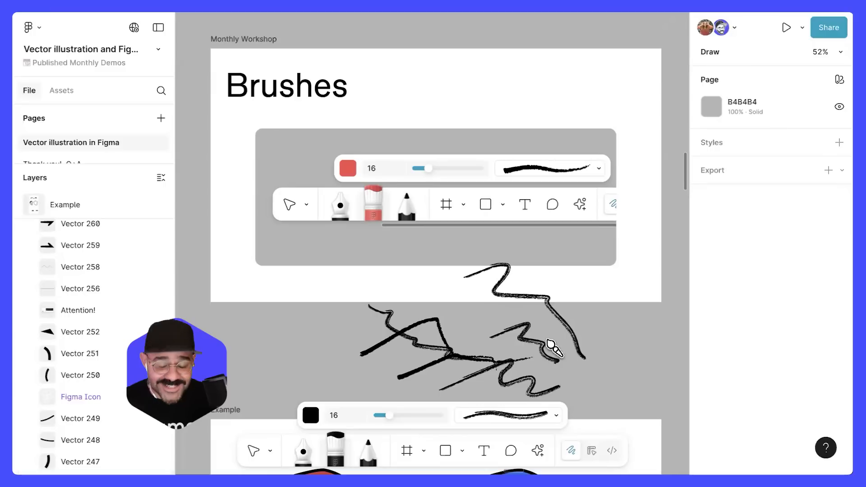
- Select all the freehand brush strokes between the Brushes and Example frames and delete them
key("v")
mouse_move(585, 328)
left_mouse_down()
mouse_move(515, 356)
mouse_move(382, 368)
left_mouse_up()
key("Delete")
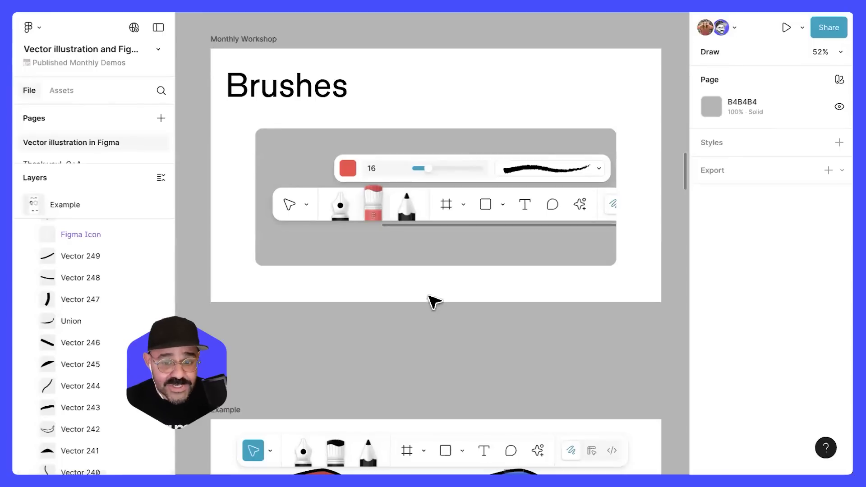
- Draw two new freehand strokes with the Vérité brush at weight 16 in the cleared area below the Brushes frame
left_click(336, 450)
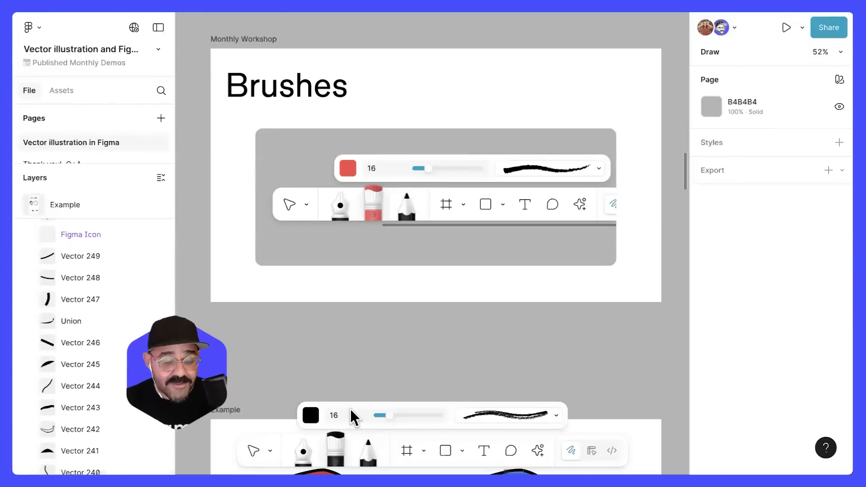
mouse_move(327, 363)
left_mouse_down()
mouse_move(382, 313)
mouse_move(420, 344)
mouse_move(464, 345)
left_mouse_up()
scroll(465, 345, "up", 5)
mouse_move(519, 318)
left_mouse_down()
mouse_move(634, 361)
mouse_move(605, 343)
mouse_move(583, 240)
mouse_move(609, 250)
mouse_move(601, 209)
left_mouse_up()
scroll(630, 282, "down", 3)
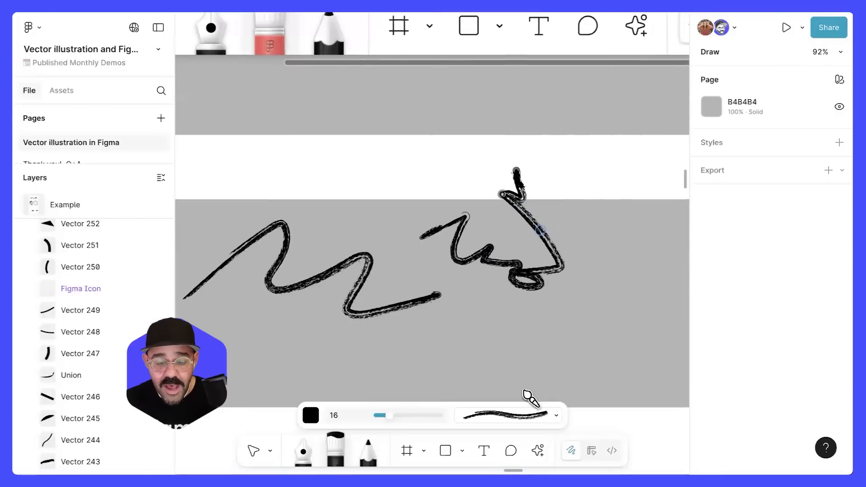
- Switch to the Melodrama brush and draw a curving freehand stroke beside the Vérité strokes
left_click(530, 415)
scroll(517, 368, "down", 1)
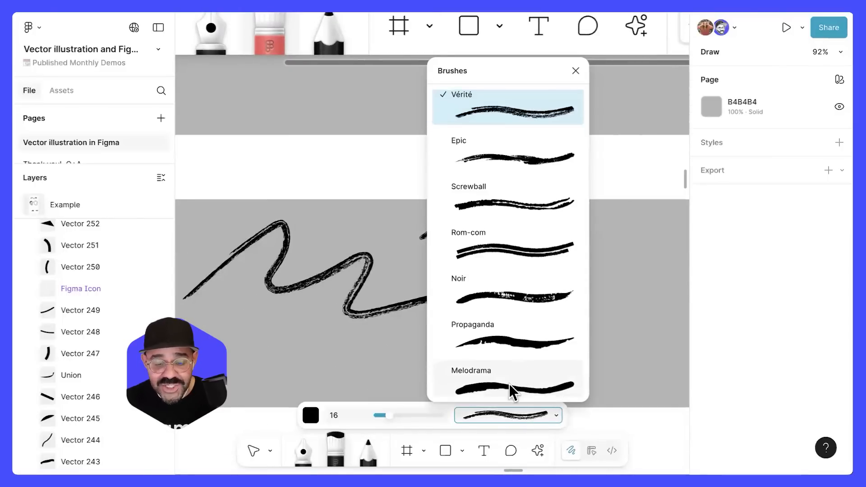
left_click(509, 383)
mouse_move(596, 276)
left_mouse_down()
mouse_move(628, 237)
mouse_move(618, 330)
mouse_move(489, 332)
mouse_move(449, 349)
mouse_move(517, 342)
mouse_move(552, 356)
mouse_move(619, 358)
left_mouse_up()
scroll(596, 349, "right", 3)
scroll(596, 349, "down", 1)
scroll(578, 341, "up", 3)
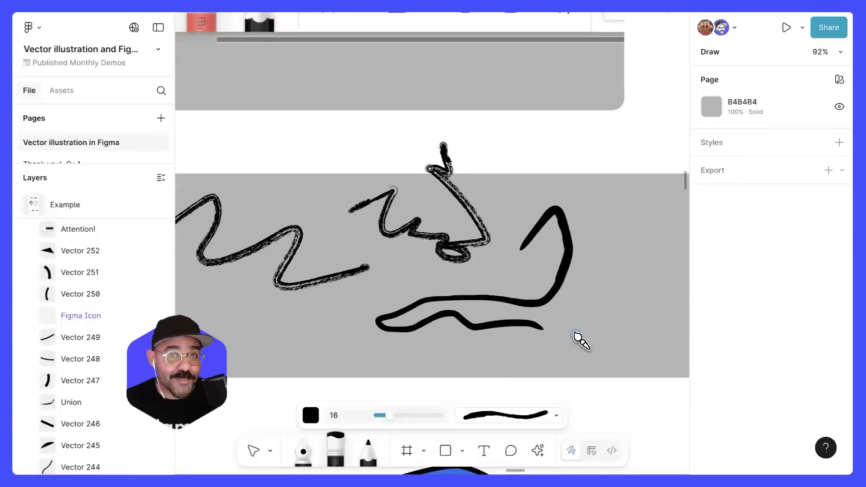
- Draw one long winding Melodrama stroke to the right of the previous one, looping back over its top
scroll(561, 320, "down", 2)
scroll(541, 329, "right", 2)
mouse_move(517, 329)
left_mouse_down()
mouse_move(537, 328)
mouse_move(533, 305)
mouse_move(549, 286)
left_mouse_up()
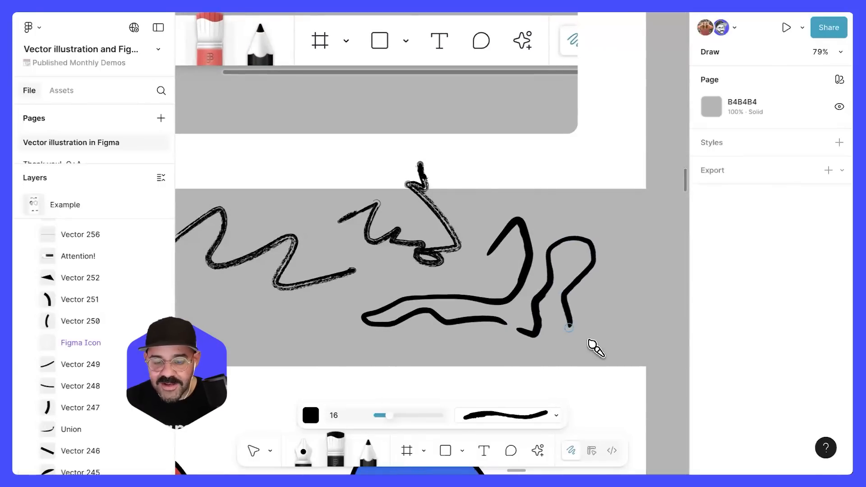
mouse_move(649, 256)
left_mouse_down()
mouse_move(619, 328)
mouse_move(648, 313)
mouse_move(662, 226)
mouse_move(557, 212)
mouse_move(507, 195)
mouse_move(484, 215)
mouse_move(470, 270)
left_mouse_up()
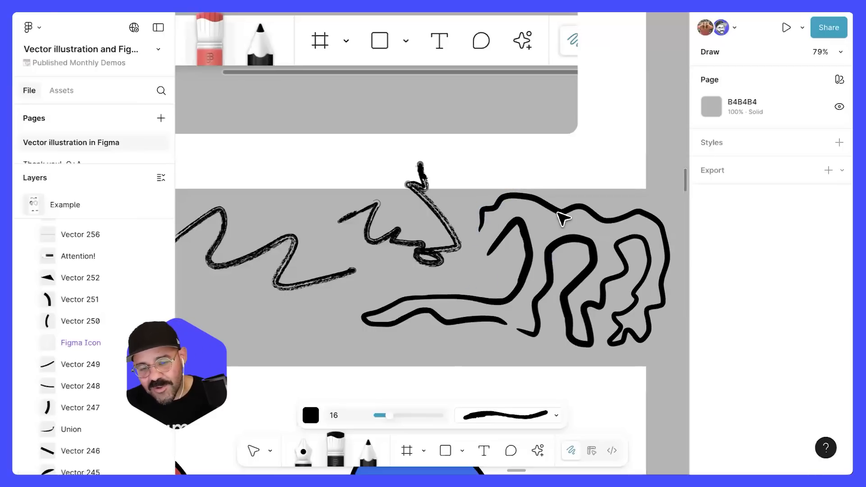
- Edit the long winding brush stroke with the Variable width tool, thickening its middle at a point on the upper curve, and leave vector editing
key("Escape")
scroll(554, 217, "up", 3)
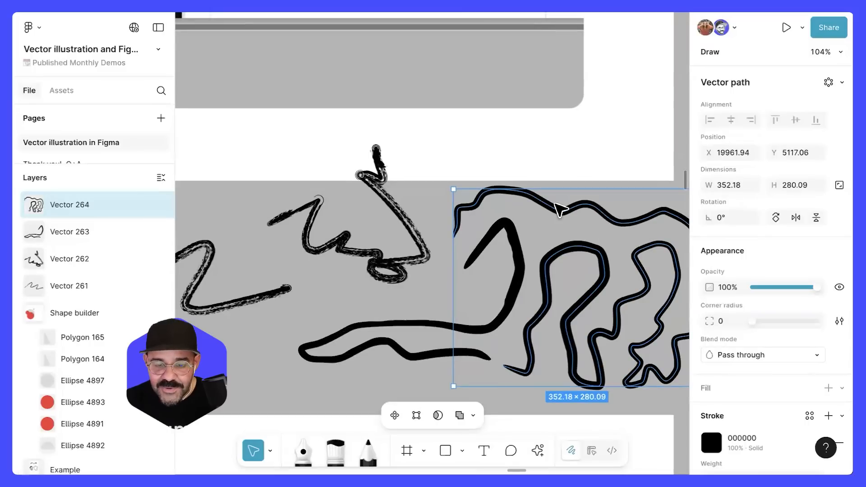
double_click(560, 209)
left_click(476, 415)
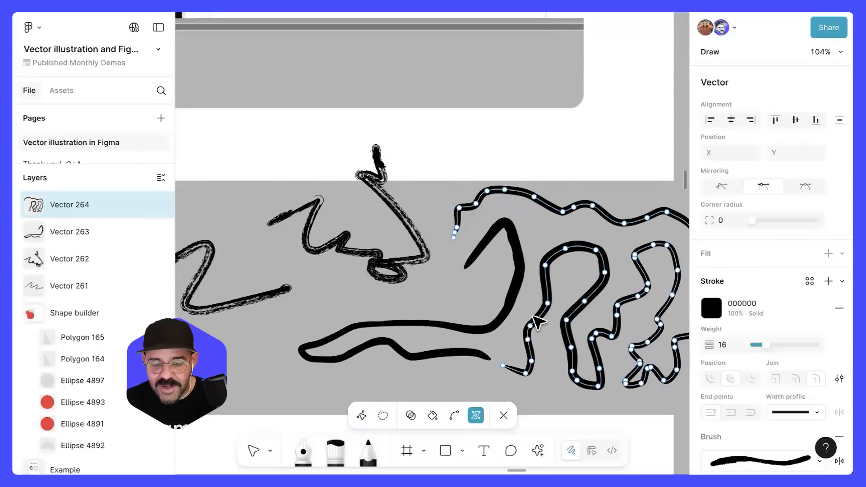
left_click_drag(564, 214, 564, 218)
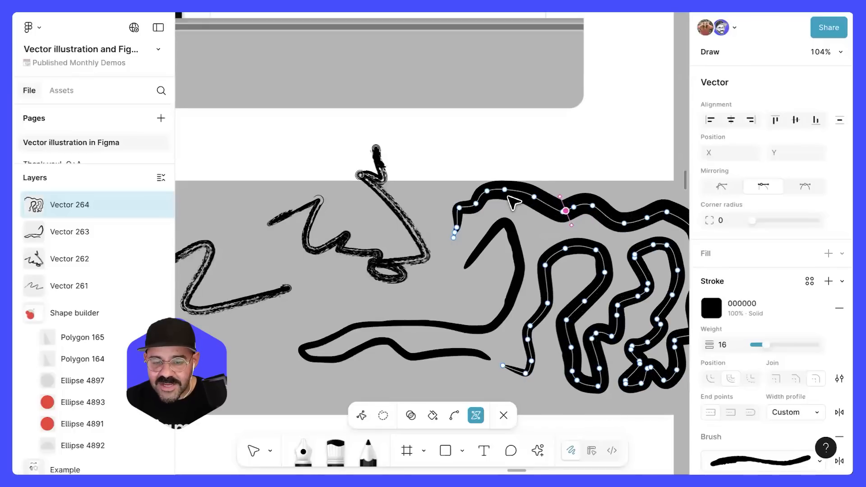
scroll(510, 197, "down", 3)
key("v")
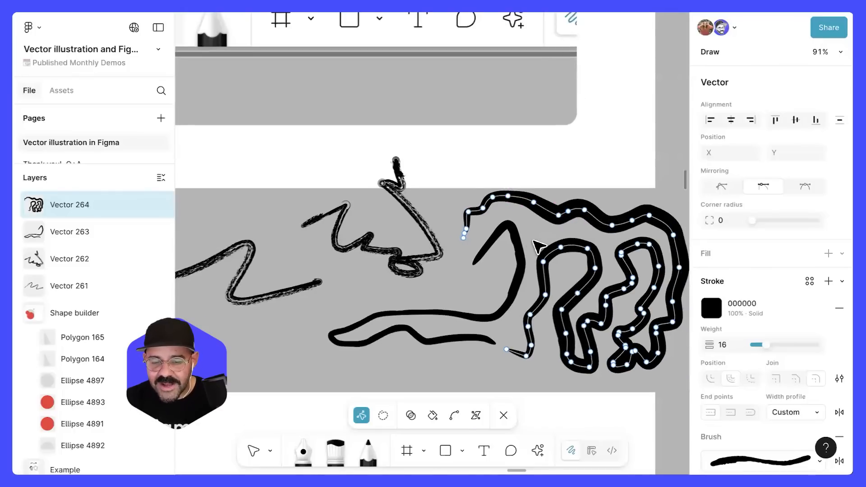
scroll(537, 247, "down", 2)
key("Escape")
key("Escape")
left_click_drag(648, 331, 635, 298)
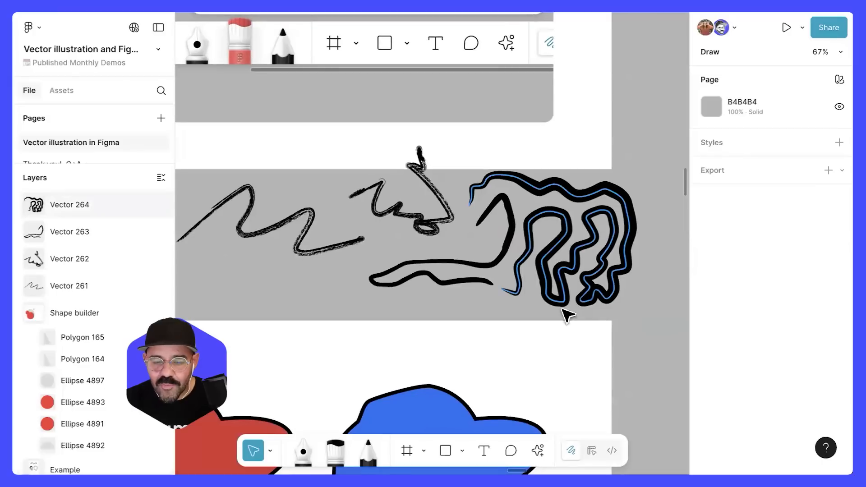
scroll(534, 258, "down", 1)
left_click_drag(524, 259, 562, 274)
left_click_drag(520, 302, 592, 81)
- Select the red head shape in the Example frame, switch its stroke type to Brush in the stroke settings, and open the brush list
scroll(561, 186, "down", 2)
left_click(360, 252)
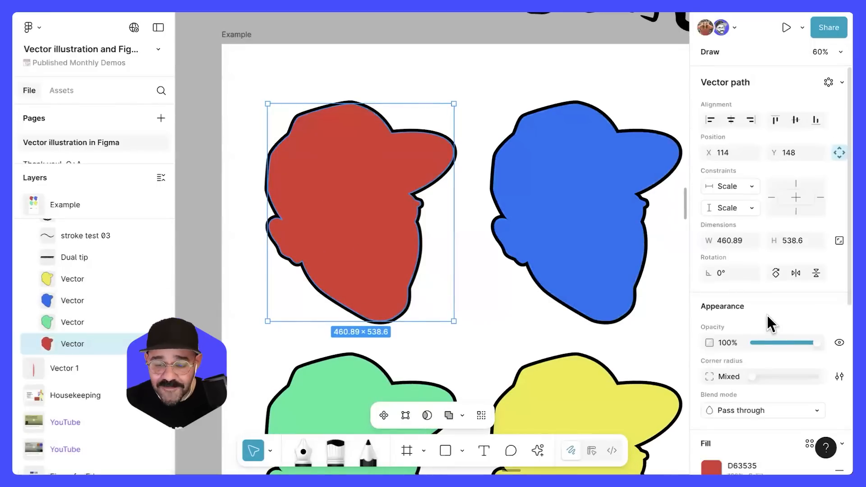
scroll(768, 326, "down", 5)
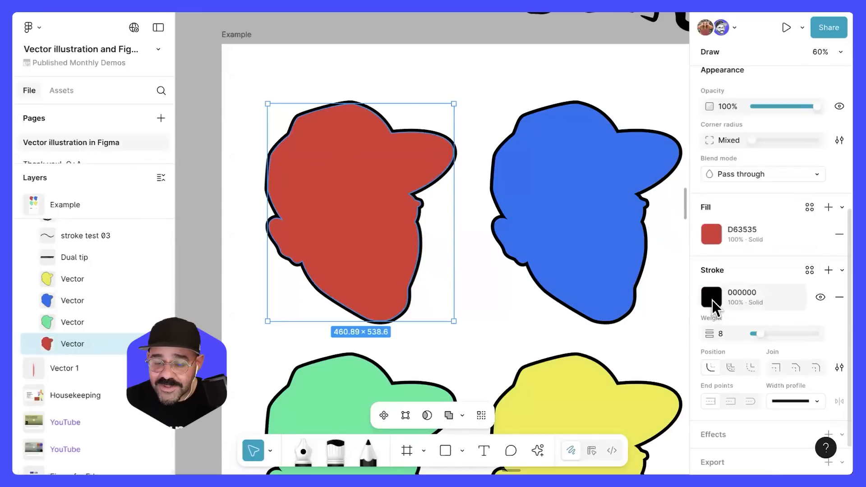
scroll(712, 300, "down", 1)
left_click(816, 386)
left_click(749, 402)
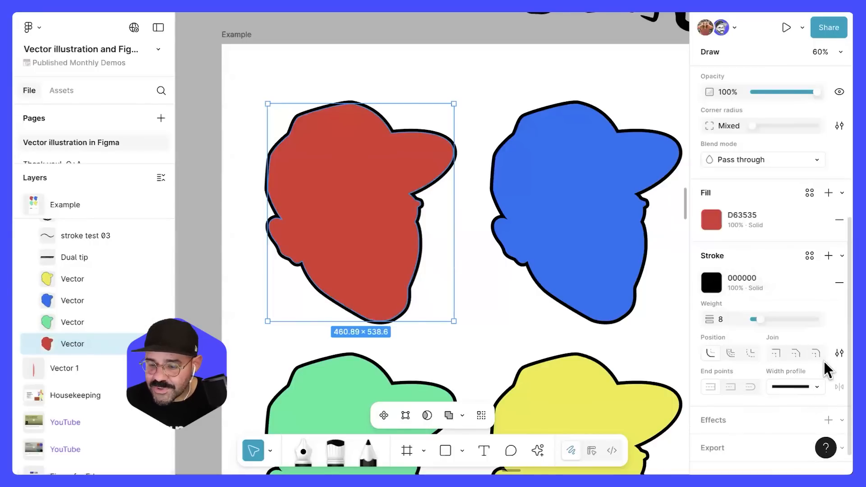
scroll(828, 357, "down", 1)
left_click(840, 332)
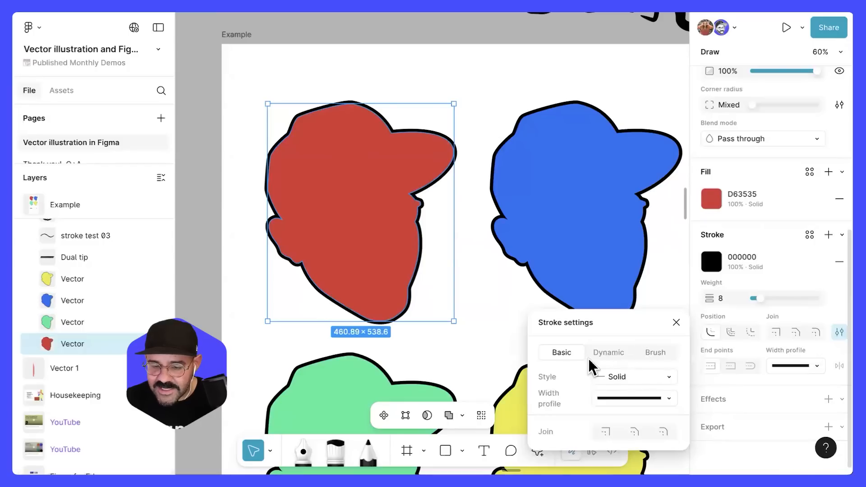
left_click(677, 323)
left_click(840, 332)
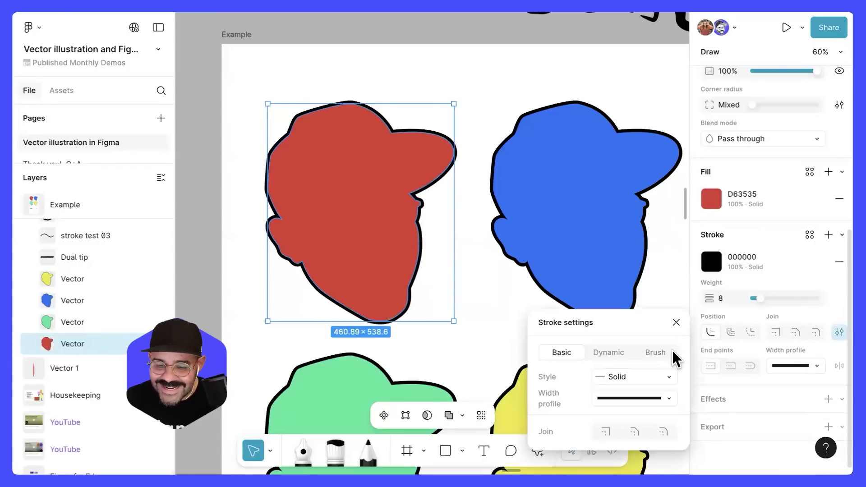
left_click(657, 353)
left_click(655, 381)
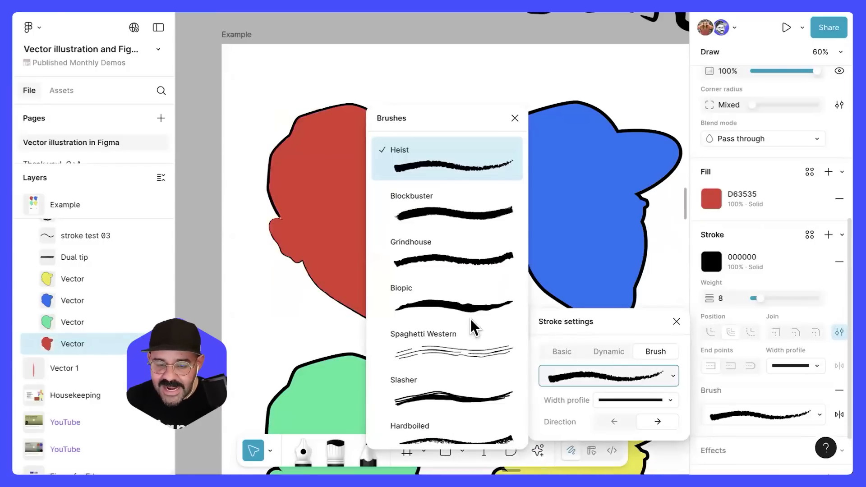
- Try several brushes on the red head's outline, apply Melodrama, and set the stroke weight to 42
left_click(459, 315)
left_click(578, 376)
scroll(453, 352, "down", 3)
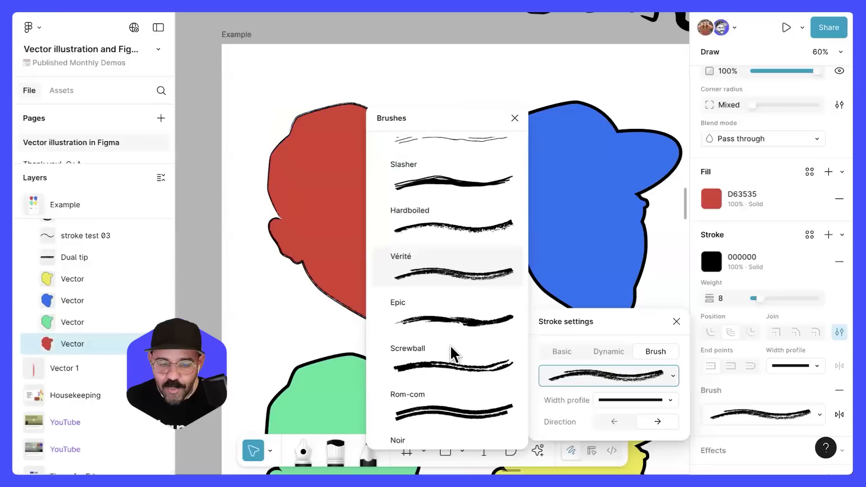
left_click(445, 135)
mouse_move(402, 118)
left_mouse_down()
mouse_move(211, 89)
mouse_move(124, 93)
left_mouse_up()
scroll(189, 201, "down", 3)
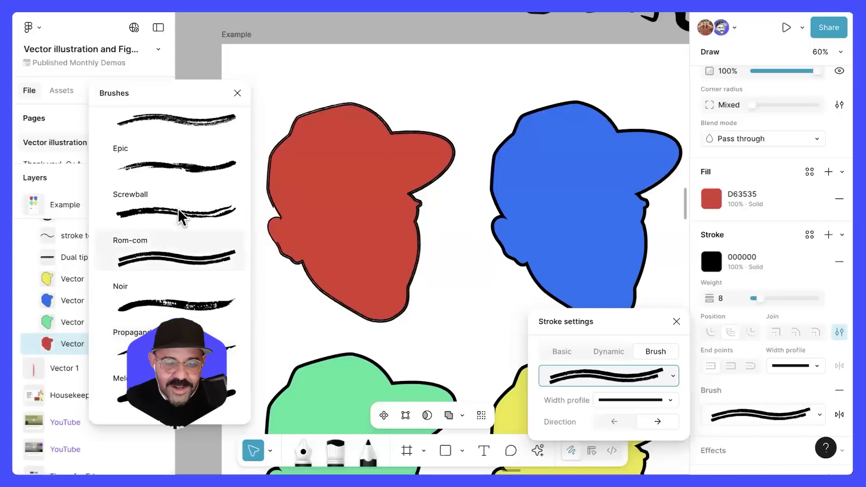
left_click(186, 300)
scroll(170, 265, "down", 2)
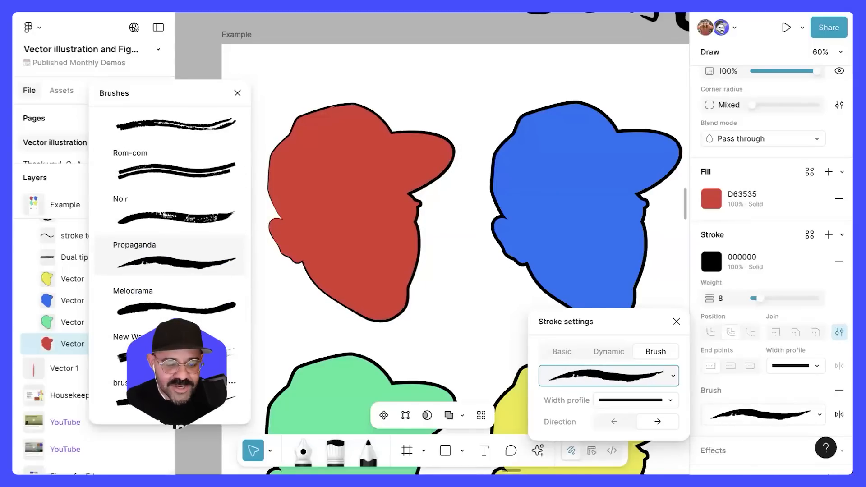
left_click(185, 306)
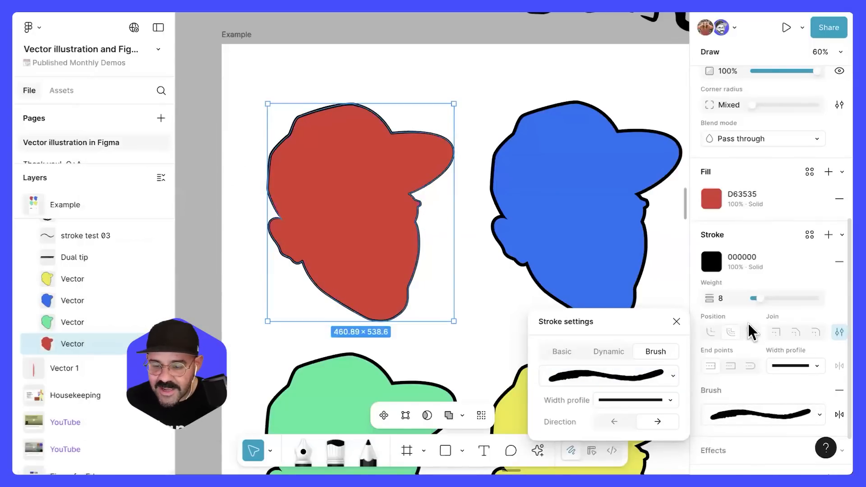
left_click_drag(762, 303, 789, 302)
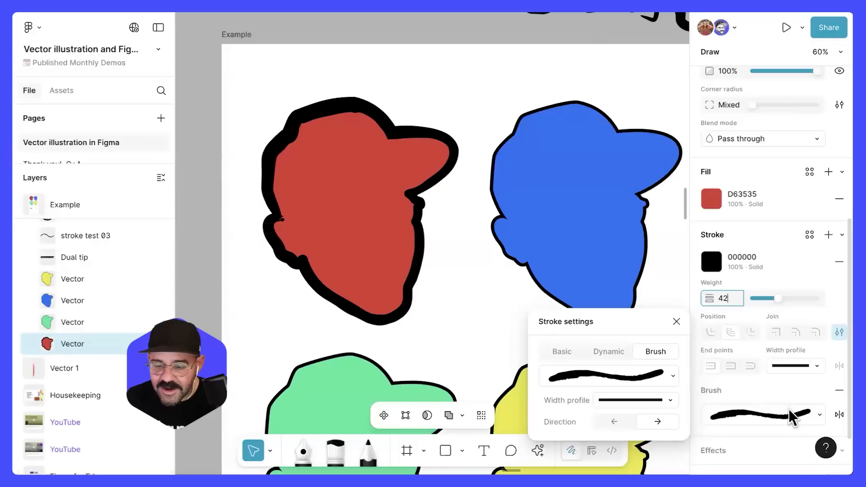
- Open the brush list for the red head's outline, move it clear of the artwork, and preview the brushes further down
left_click(671, 379)
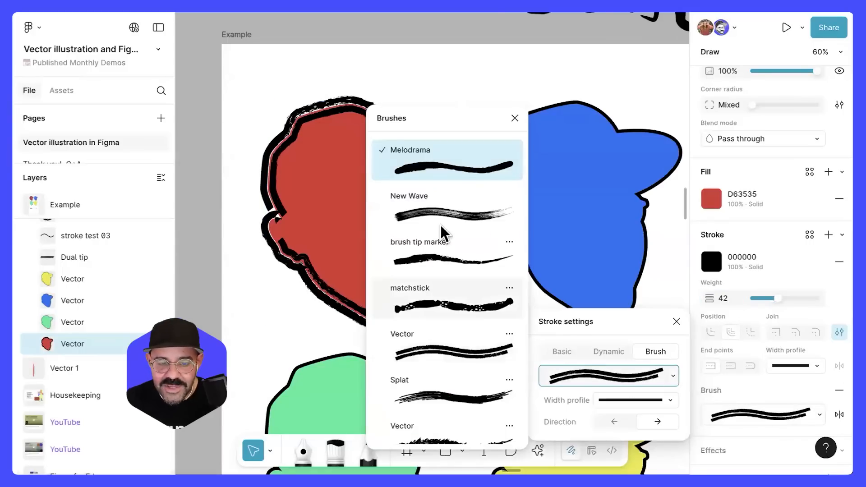
left_click_drag(445, 111, 150, 74)
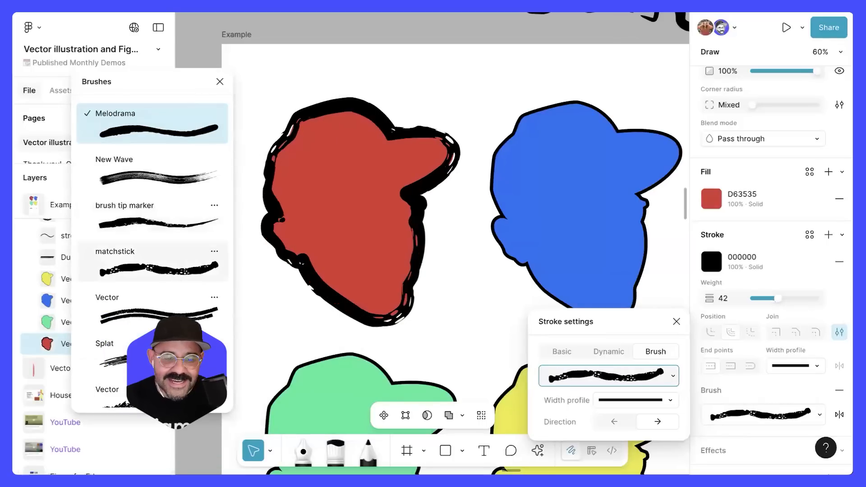
scroll(162, 275, "down", 2)
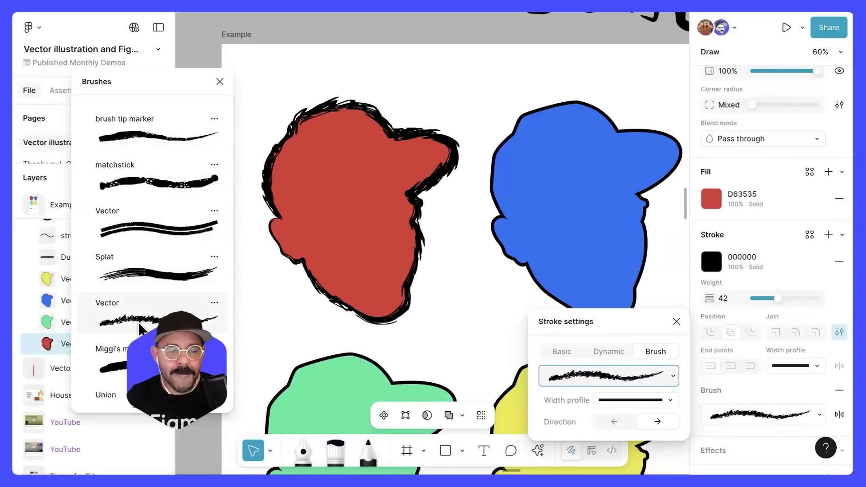
scroll(149, 298, "down", 2)
scroll(149, 271, "down", 2)
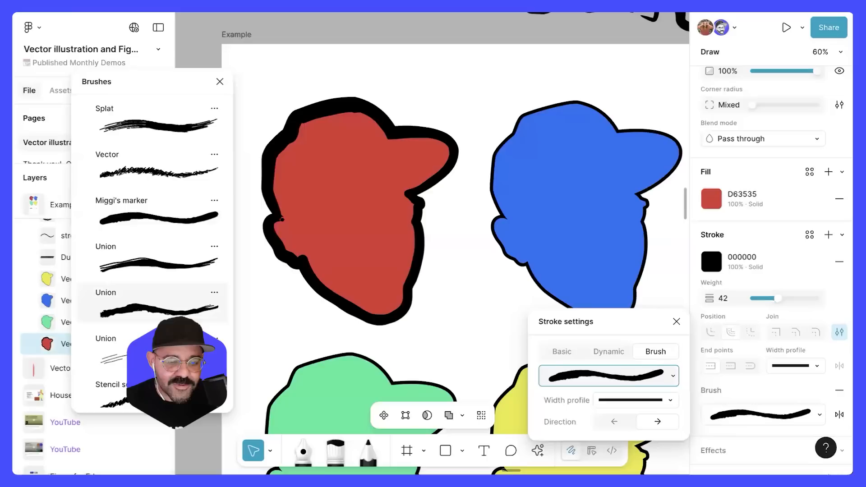
scroll(160, 269, "down", 3)
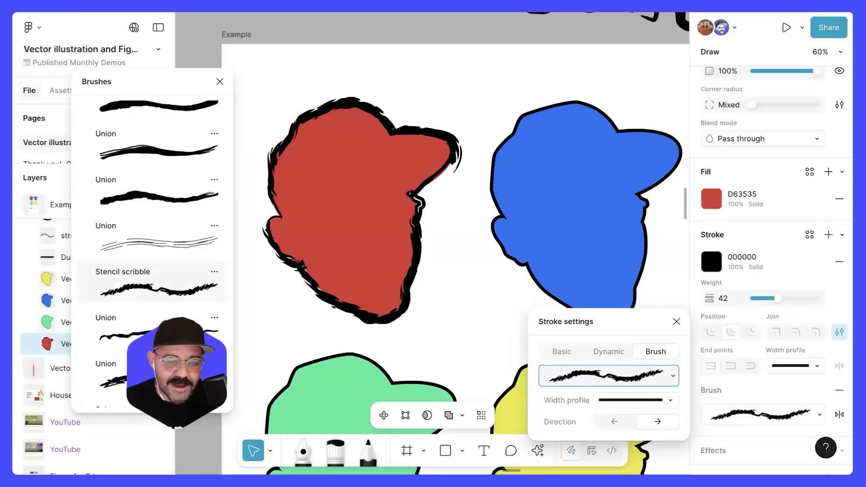
scroll(160, 275, "down", 2)
scroll(161, 294, "down", 2)
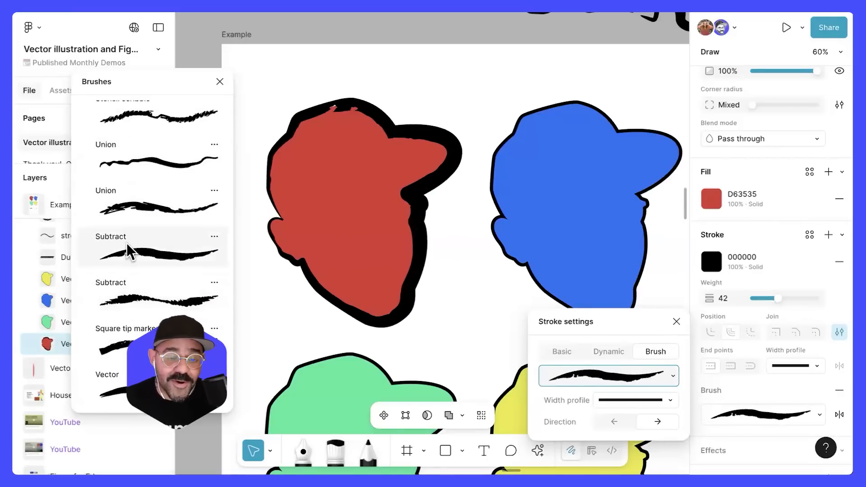
- Compare more brushes on the red head's outline, apply the tapered Subtract brush, and deselect the head
left_click(138, 286)
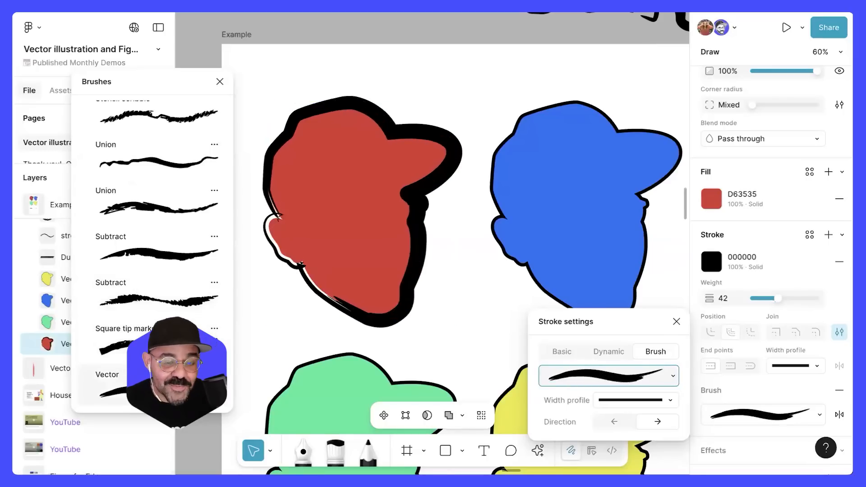
scroll(152, 245, "up", 1)
scroll(151, 245, "up", 10)
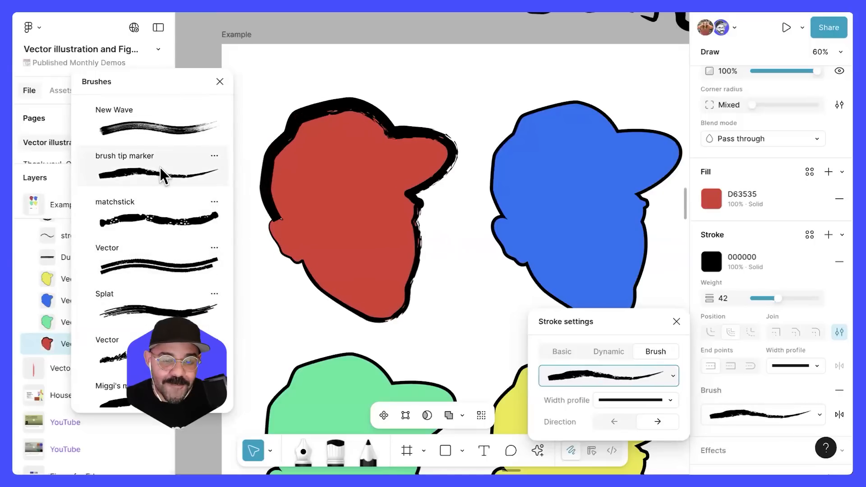
scroll(161, 176, "up", 2)
scroll(161, 198, "up", 2)
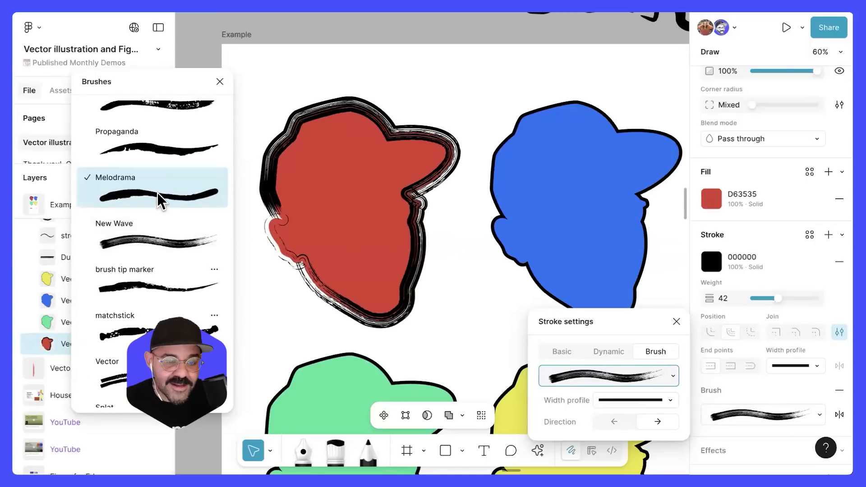
left_click(163, 165)
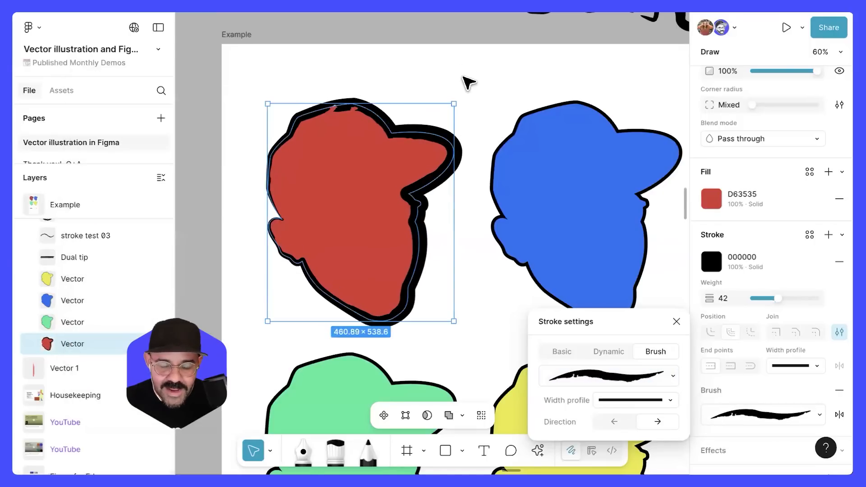
left_click(466, 79)
- Select the blue head, switch its stroke type to Brush in the stroke settings, and set the brush direction to backward
scroll(472, 102, "down", 2)
scroll(458, 200, "right", 2)
scroll(774, 397, "down", 5)
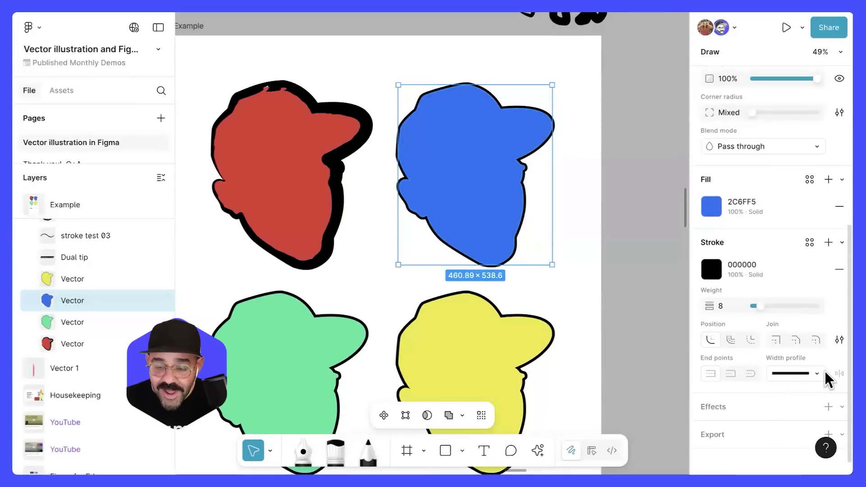
scroll(829, 378, "down", 1)
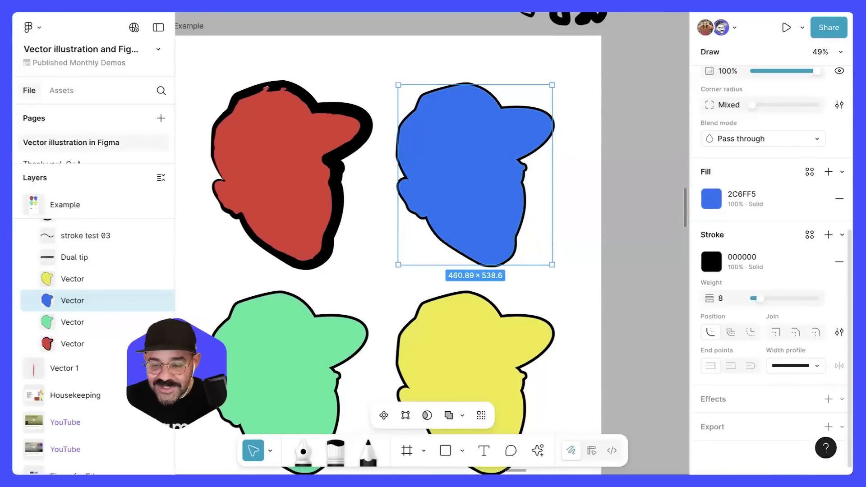
left_click(839, 332)
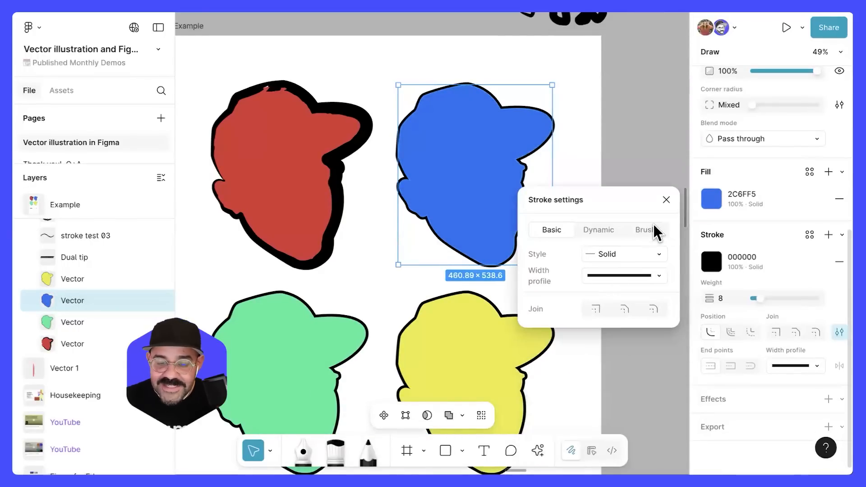
left_click(654, 232)
left_click(604, 300)
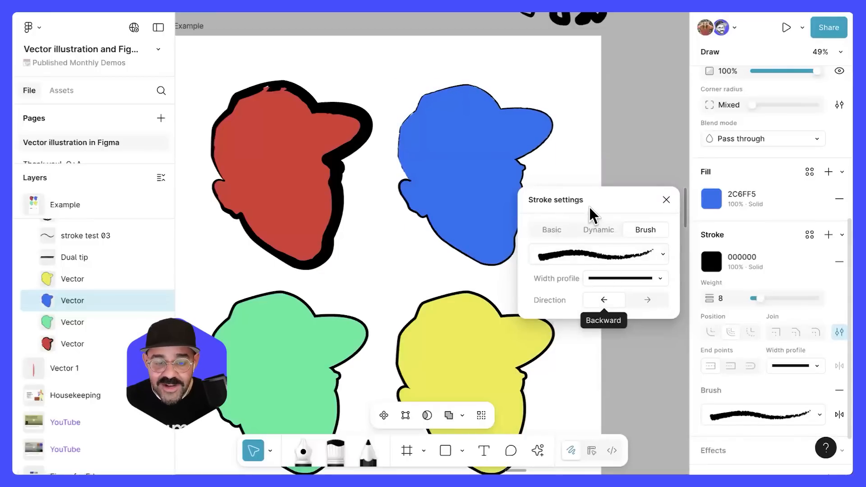
- Compare both brush directions on the blue head's outline and give it the width profile that tapers to a point
left_click_drag(671, 195, 745, 171)
scroll(526, 154, "up", 3)
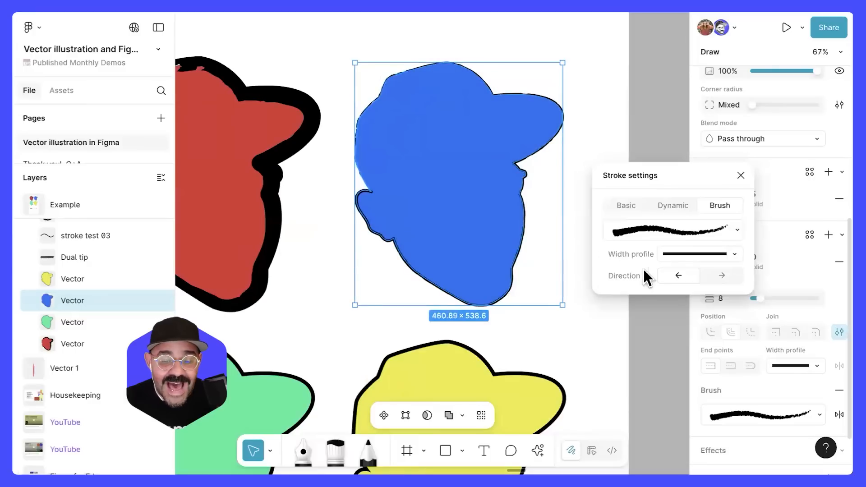
left_click(723, 277)
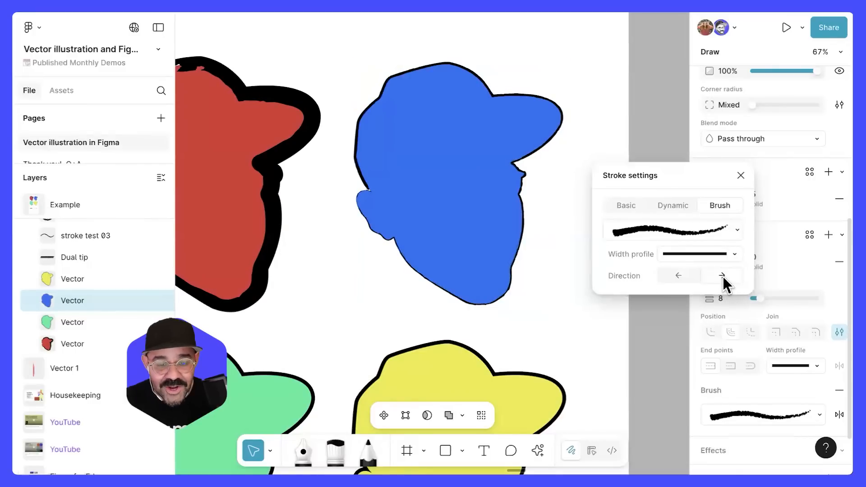
left_click(690, 282)
left_click(703, 256)
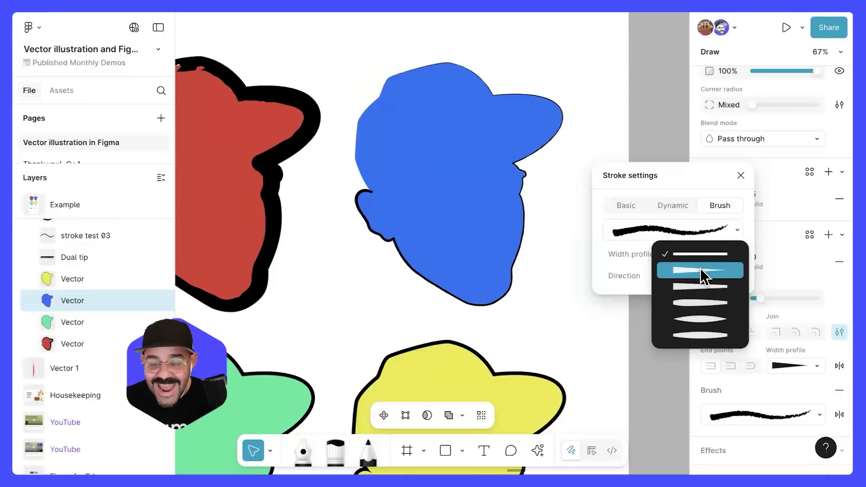
left_click(699, 271)
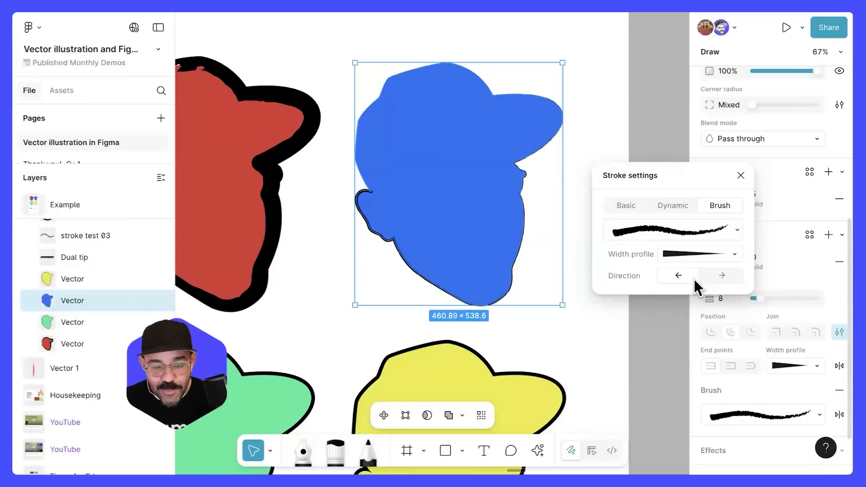
- Raise the blue head's stroke weight to 66 and alternate the brush direction between forward and backward
left_click(722, 276)
left_click_drag(765, 298, 787, 299)
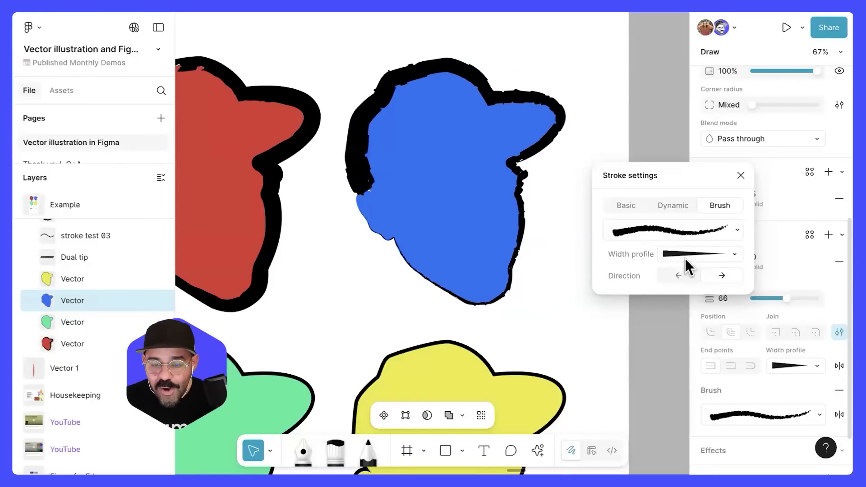
left_click(680, 272)
left_click(715, 273)
left_click(679, 275)
left_click(718, 274)
left_click(680, 274)
- Reduce the blue head's stroke weight to 22 and keep flipping the brush direction, ending on backward
left_click_drag(786, 299, 770, 299)
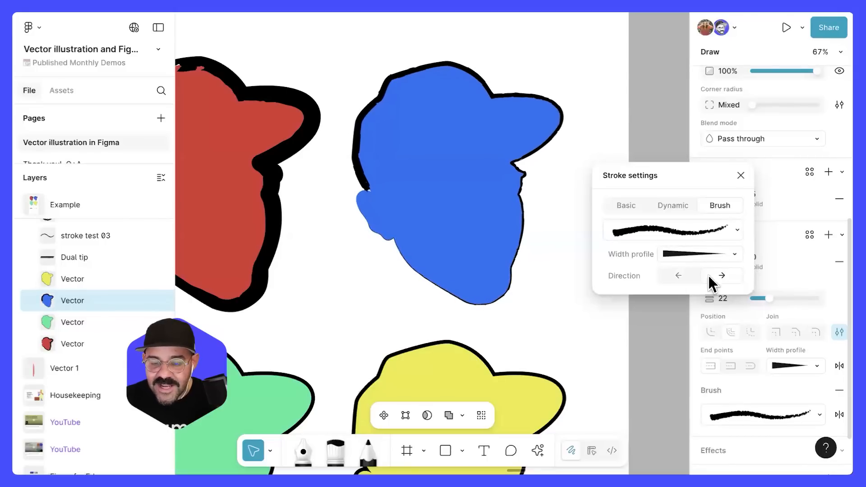
left_click(681, 275)
left_click(718, 275)
left_click(679, 276)
left_click(718, 275)
left_click(682, 275)
left_click(713, 273)
left_click(681, 273)
left_click(713, 273)
left_click(681, 274)
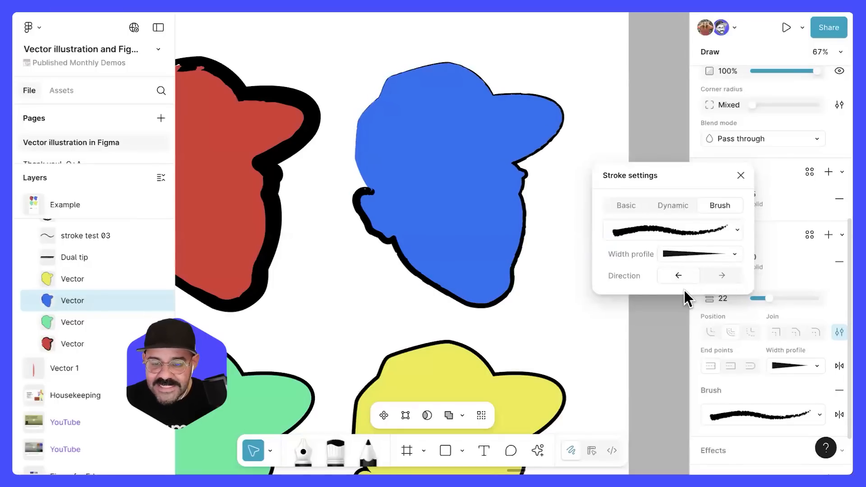
- Switch the blue head's stroke to Dynamic with 19% frequency, 12% wiggle and 100% smoothen
left_click(675, 206)
mouse_move(697, 247)
left_mouse_down()
mouse_move(666, 246)
mouse_move(673, 246)
left_mouse_up()
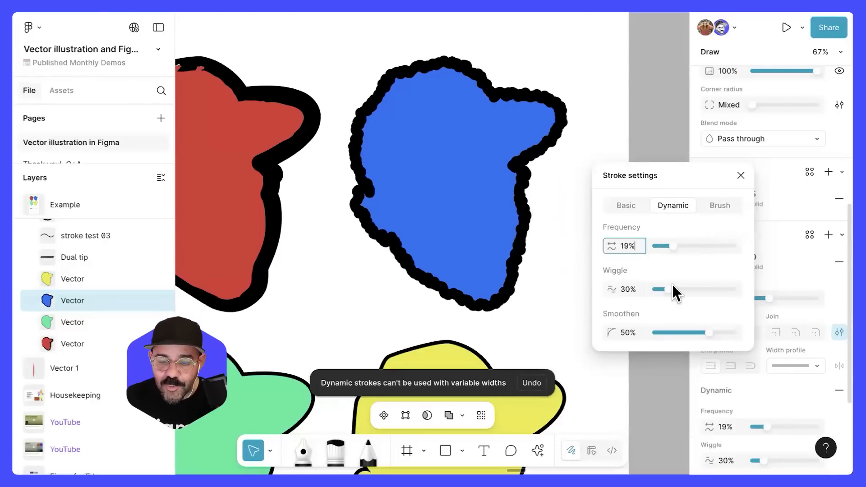
mouse_move(681, 285)
left_mouse_down()
mouse_move(689, 287)
mouse_move(657, 285)
mouse_move(665, 291)
left_mouse_up()
left_click_drag(689, 328, 778, 329)
left_click_drag(663, 293, 660, 294)
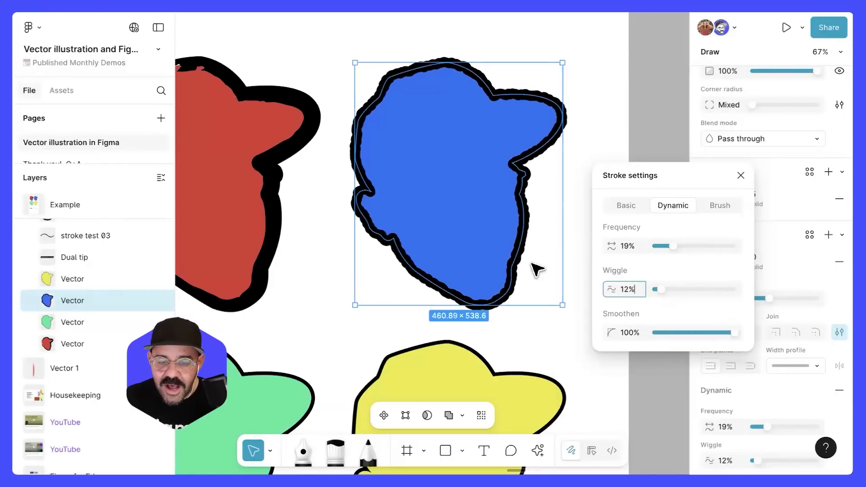
- Set the blue head's stroke weight to 5 and inspect the fine wiggle of its outline up close
scroll(537, 270, "up", 5)
left_click(769, 324)
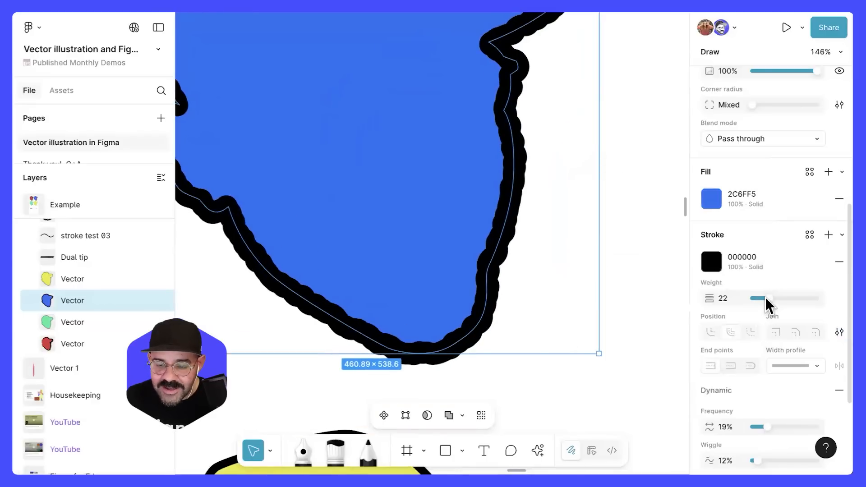
left_click_drag(770, 298, 761, 299)
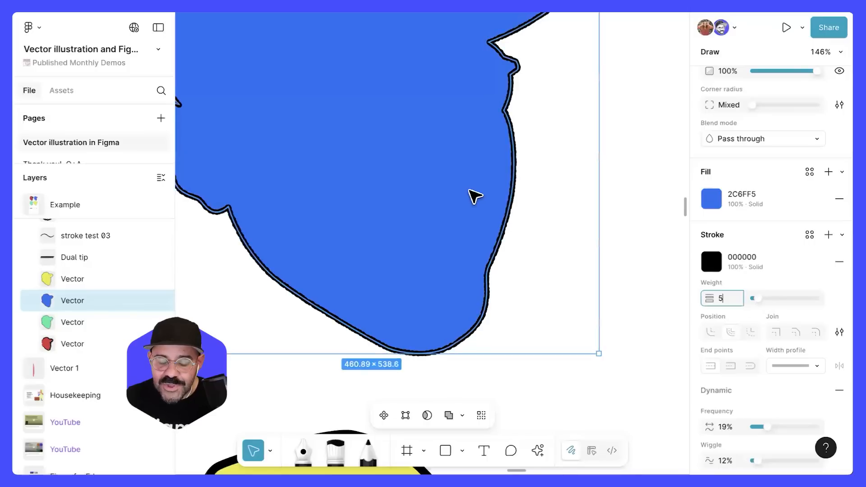
scroll(563, 255, "up", 8)
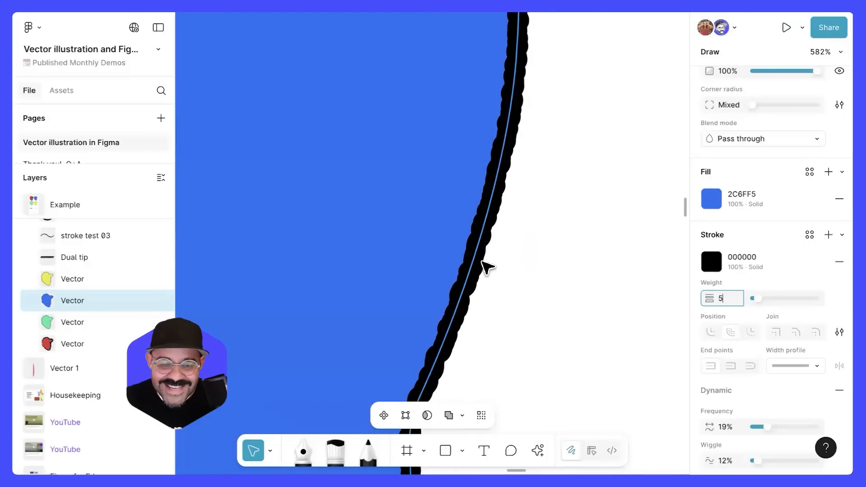
scroll(487, 267, "down", 10)
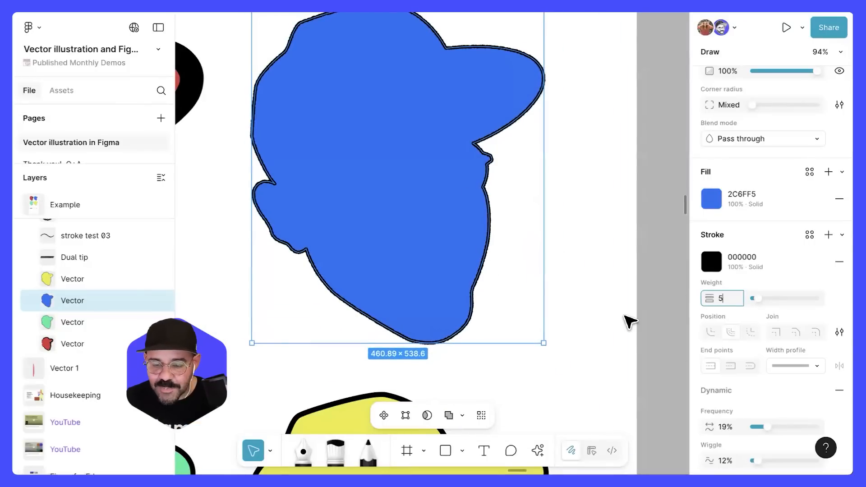
scroll(630, 322, "down", 2)
scroll(795, 396, "down", 5)
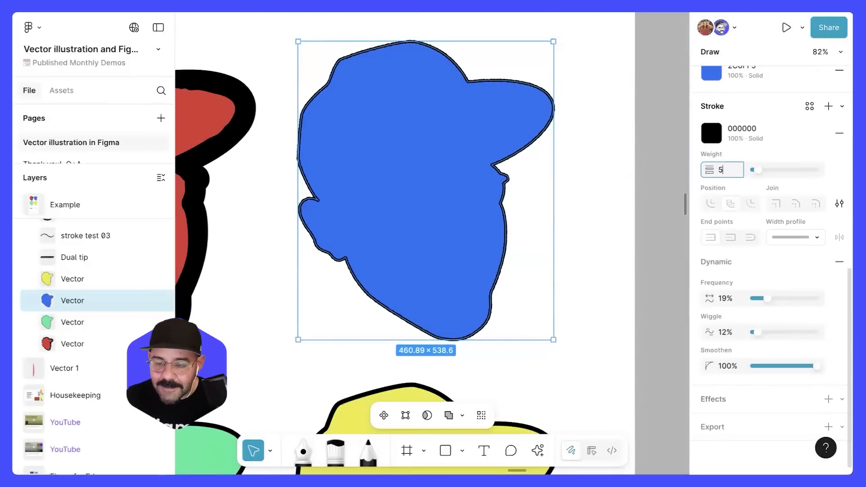
- Remove the blue head's dynamic stroke settings, try the Brush type, and reapply Dynamic with its default settings
left_click(839, 261)
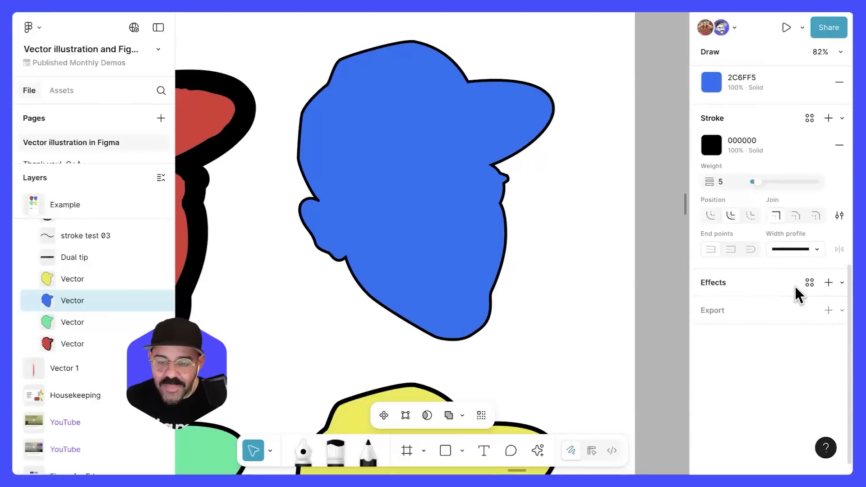
left_click(839, 227)
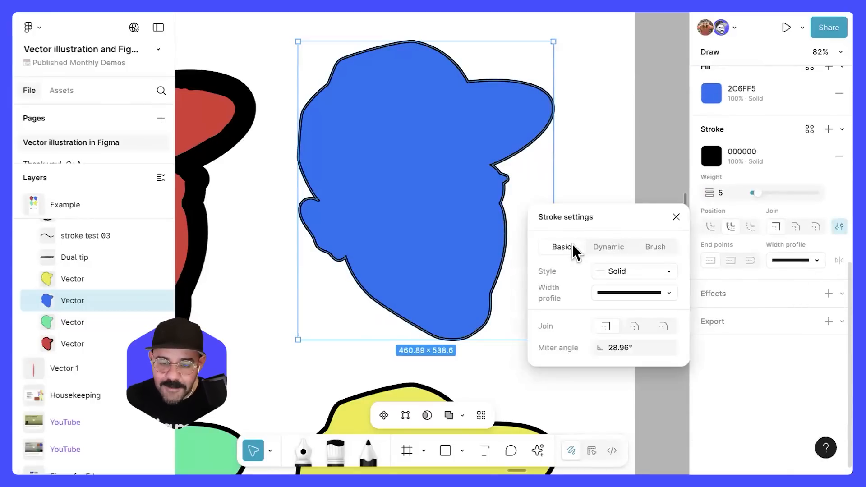
left_click(608, 247)
left_click(656, 247)
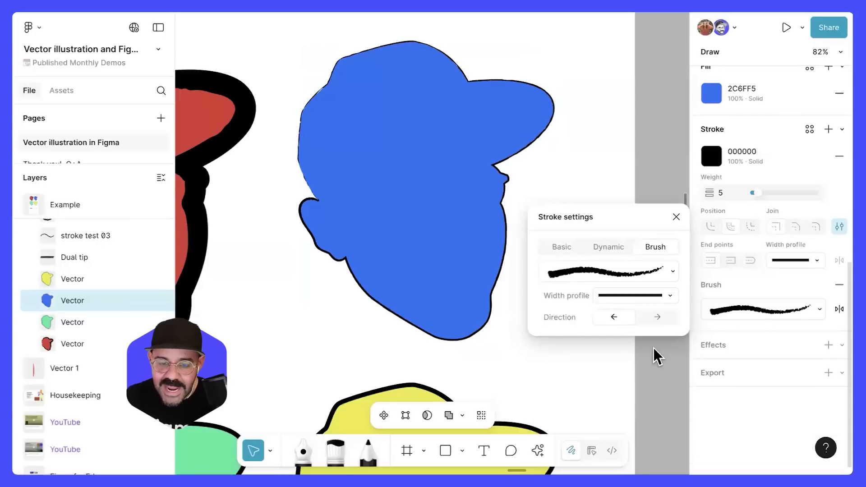
left_click(613, 251)
left_click(677, 217)
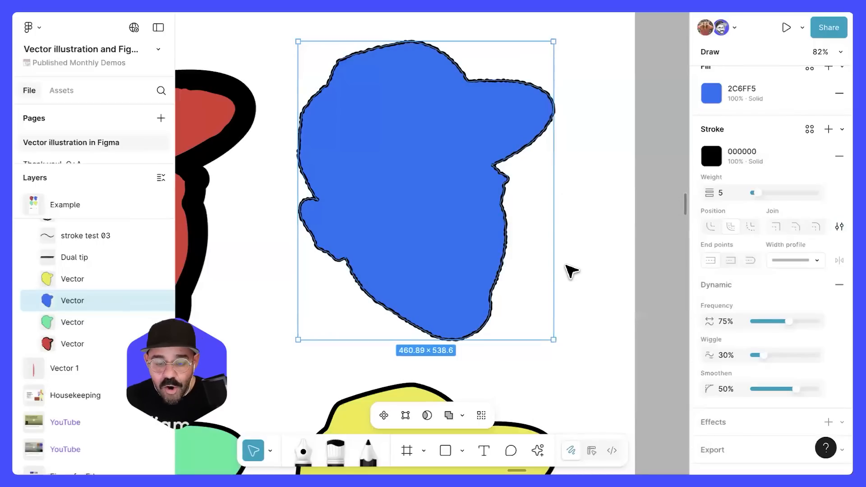
- Deselect the blue head and examine the double-line sample strokes below the green and yellow heads
scroll(568, 274, "down", 5)
left_click(582, 286)
scroll(581, 286, "up", 3)
scroll(582, 271, "down", 3)
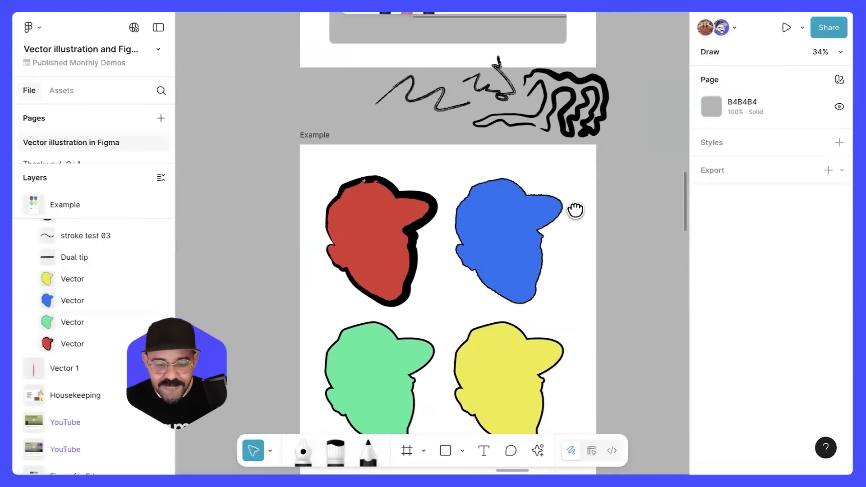
scroll(566, 191, "down", 8)
scroll(474, 271, "up", 3)
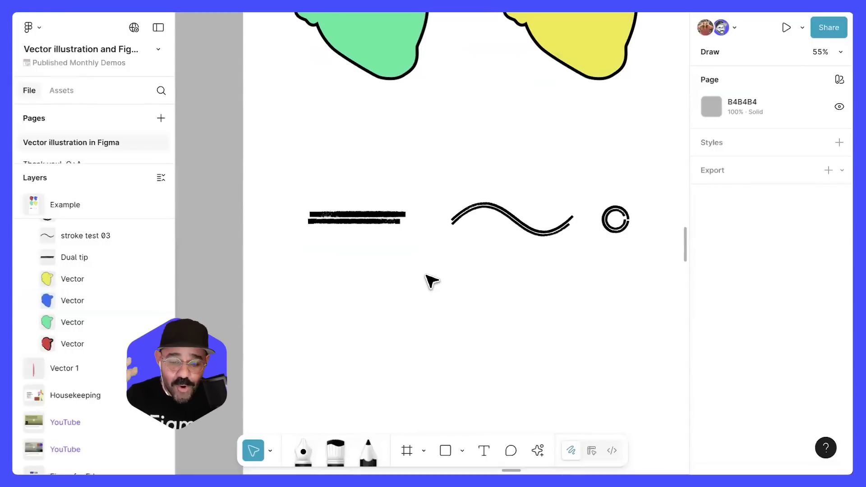
scroll(407, 259, "down", 2)
scroll(354, 296, "up", 4)
- Draw two long wavy Pencil lines of weight 2, one above the other, in an empty area of the canvas
key("shift+p")
scroll(384, 291, "up", 3)
mouse_move(274, 256)
left_mouse_down()
mouse_move(304, 243)
mouse_move(349, 262)
mouse_move(439, 243)
mouse_move(462, 250)
mouse_move(444, 264)
mouse_move(369, 269)
mouse_move(271, 257)
left_mouse_up()
scroll(299, 258, "up", 10)
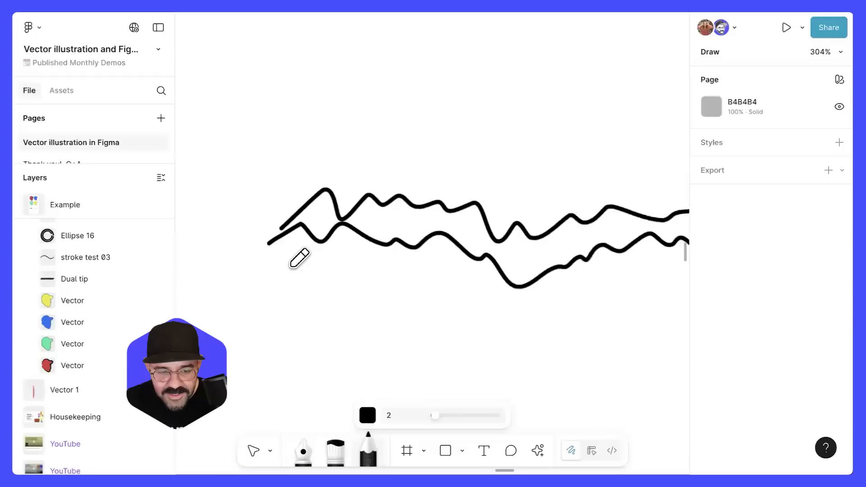
- Join the open ends of the two wavy lines into one closed outline and bend the joining segment into a smooth curve
key("v")
double_click(328, 232)
scroll(329, 234, "down", 5)
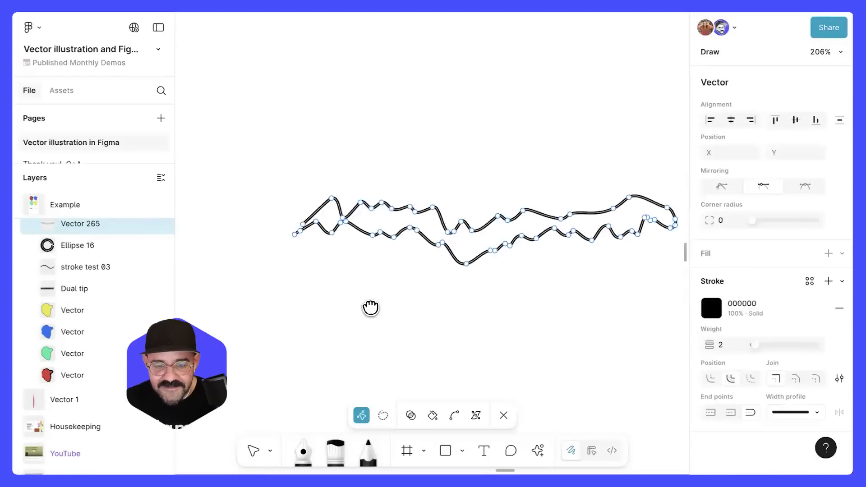
left_click_drag(372, 307, 281, 315)
scroll(286, 218, "up", 8)
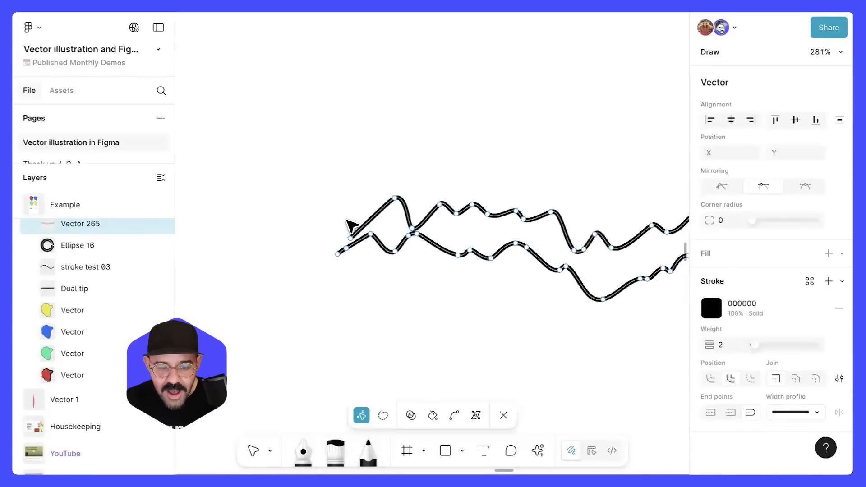
left_click(371, 256)
left_click_drag(351, 264, 350, 245)
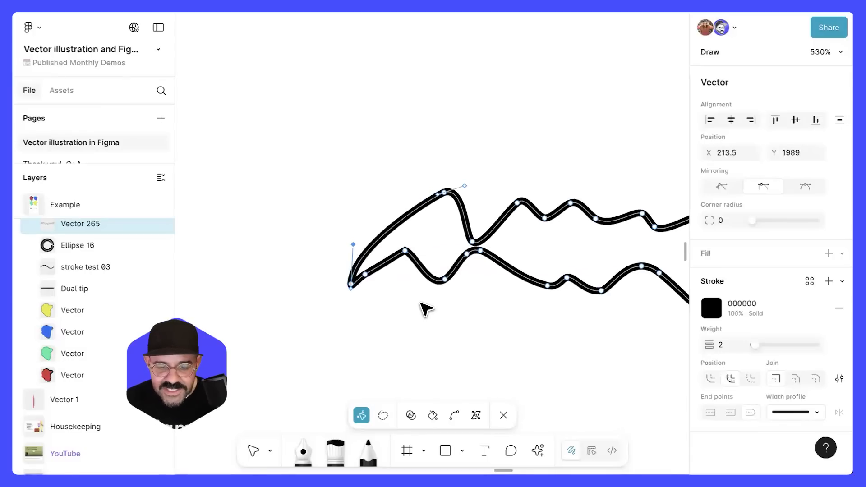
scroll(424, 309, "down", 5)
left_click_drag(499, 326, 375, 244)
scroll(413, 270, "down", 4)
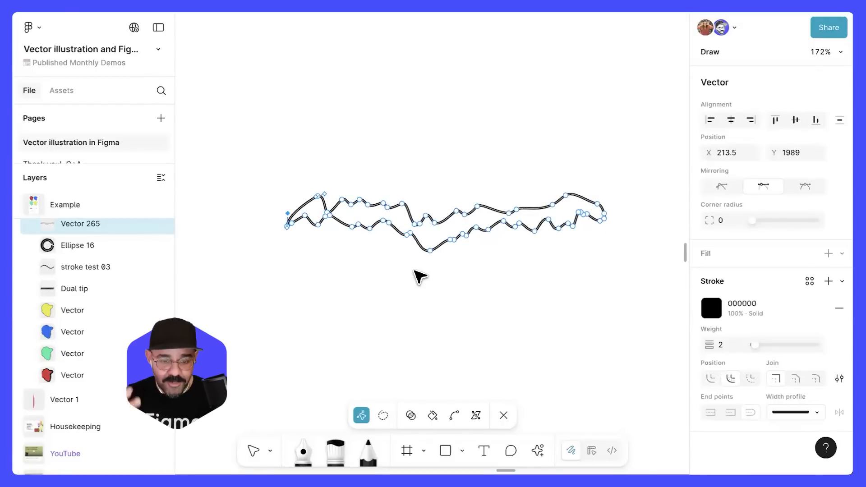
- Swap the closed outline's stroke for a solid black fill and move the shape to X 189, Y 1945
key("shift+x")
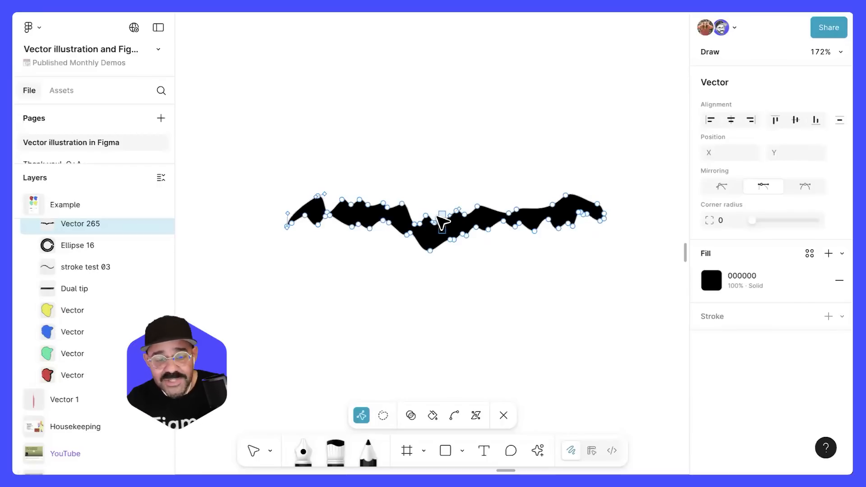
left_click(465, 267)
left_click_drag(454, 232, 426, 201)
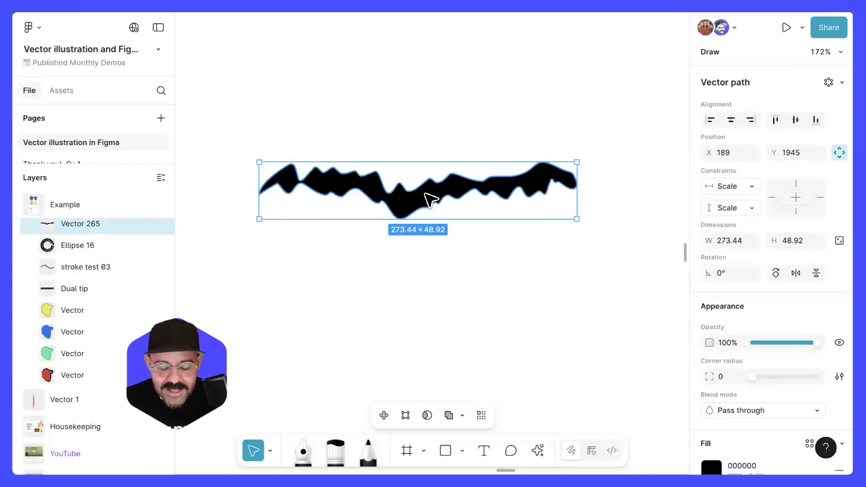
right_click(426, 194)
mouse_move(488, 320)
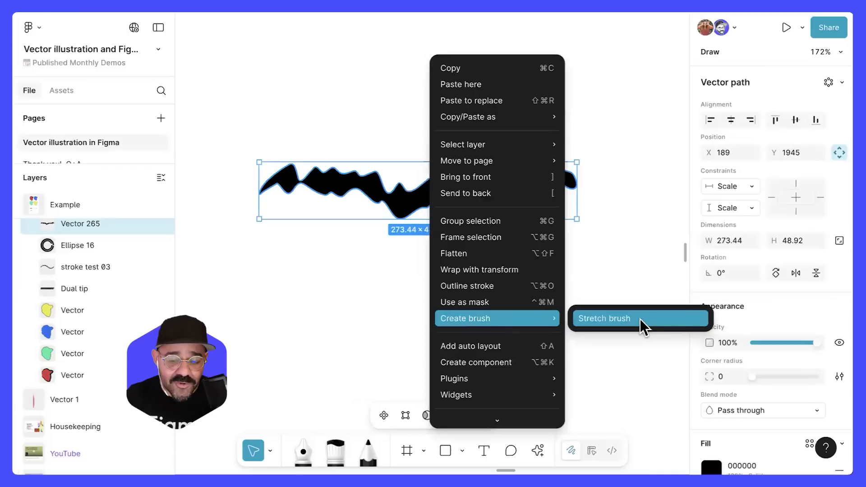
left_click(352, 243)
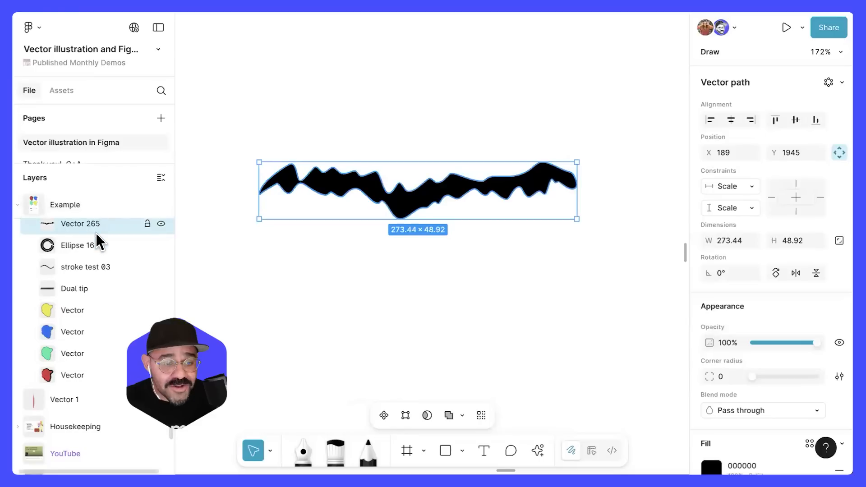
- Rename the black shape's layer to the presenter's nickname followed by "demo brush"
scroll(96, 234, "up", 1)
scroll(94, 241, "up", 1)
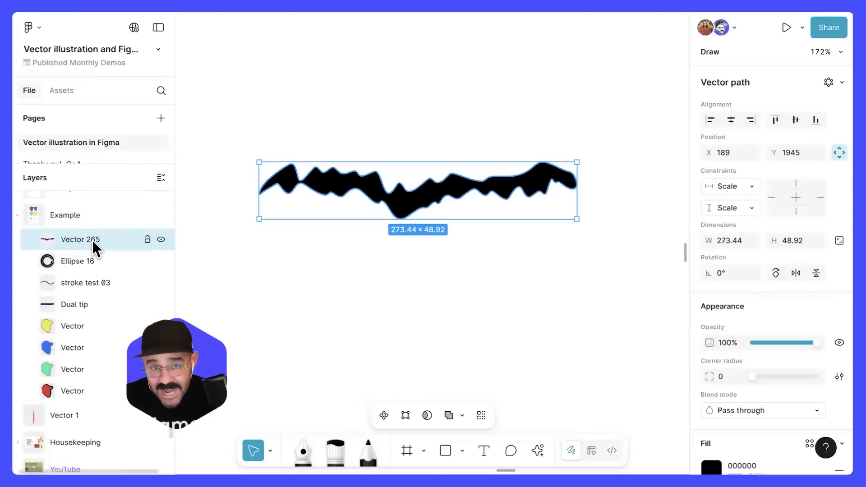
double_click(90, 240)
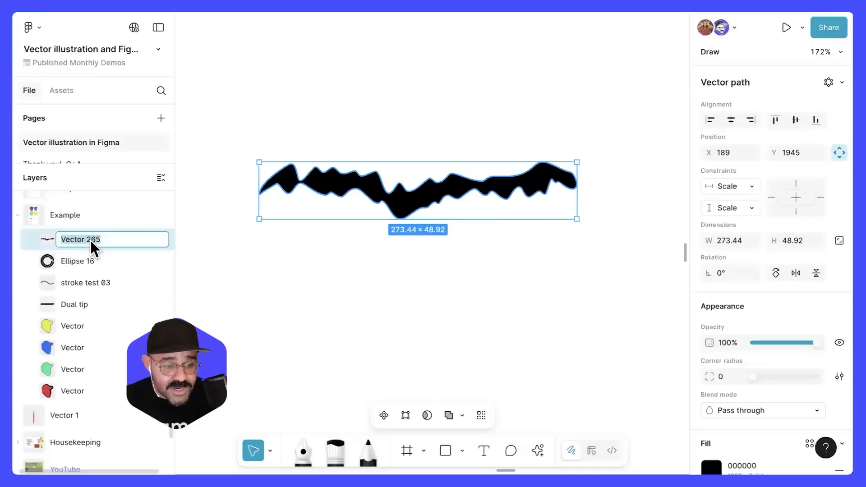
type("Mig")
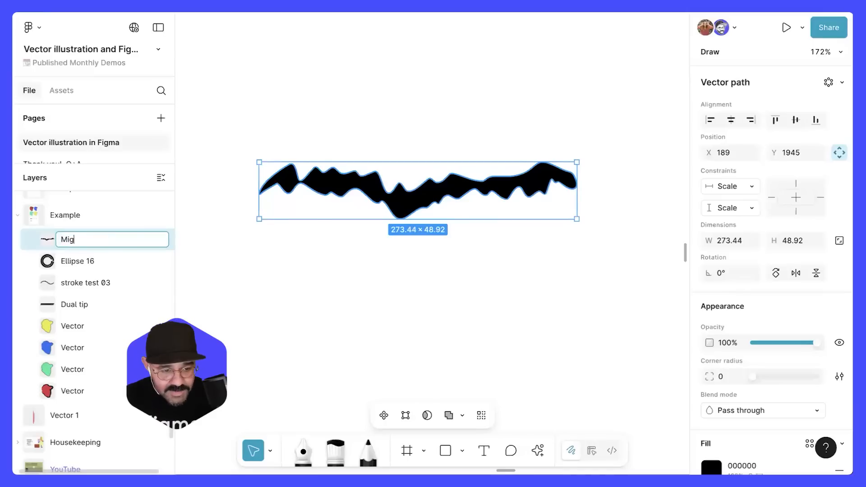
type("gi demo brush")
key("Return")
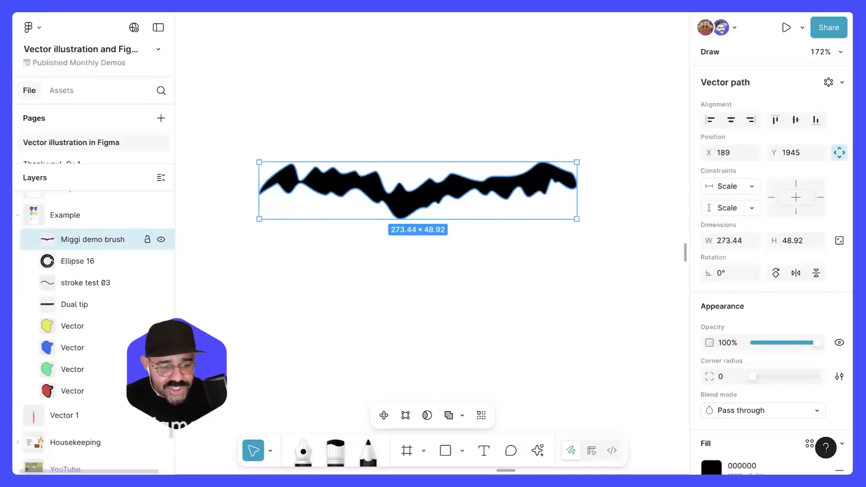
- Create a stretch brush from the renamed black shape and deselect the shape
right_click(420, 197)
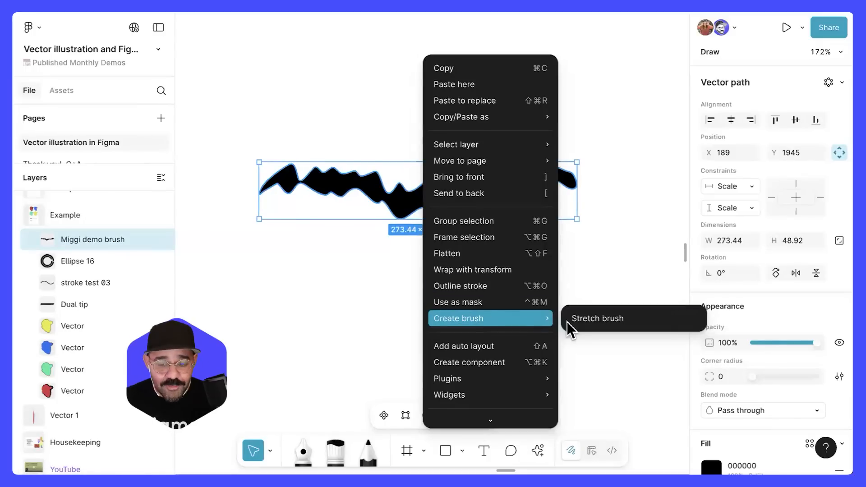
left_click(594, 319)
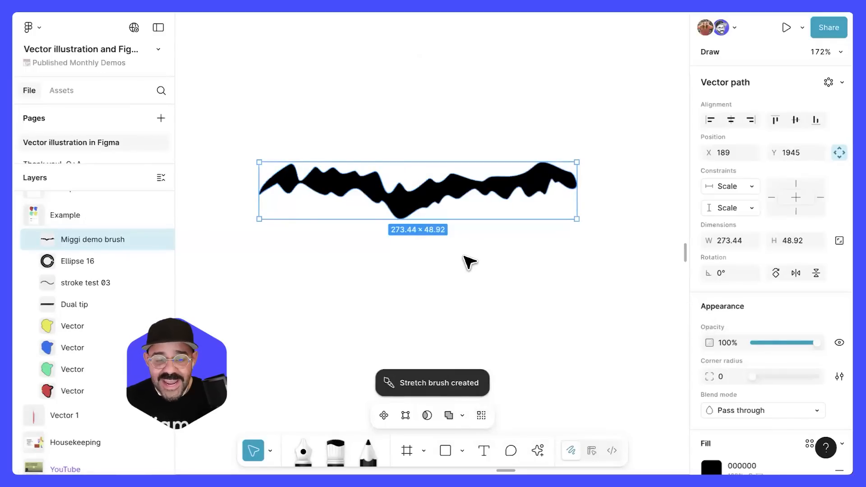
left_click(424, 309)
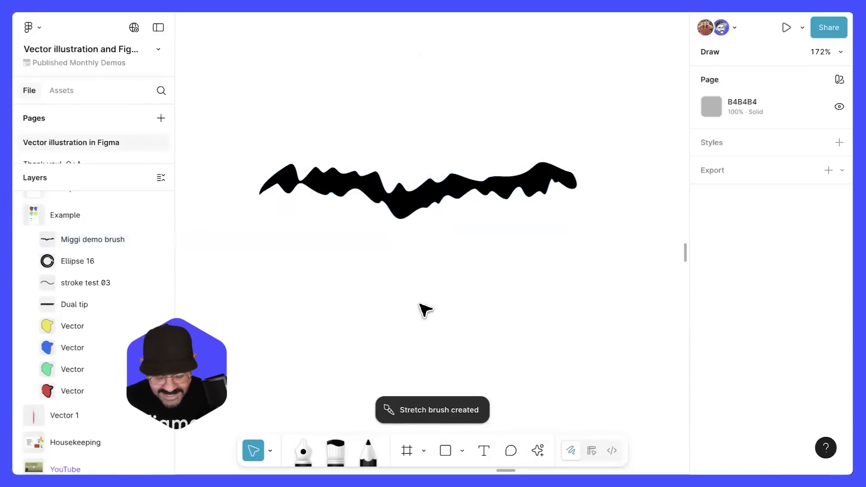
- Paint a long looping black stroke of weight 16 below the source shape with the newly created custom brush
left_click(340, 442)
left_click(514, 413)
scroll(510, 352, "down", 10)
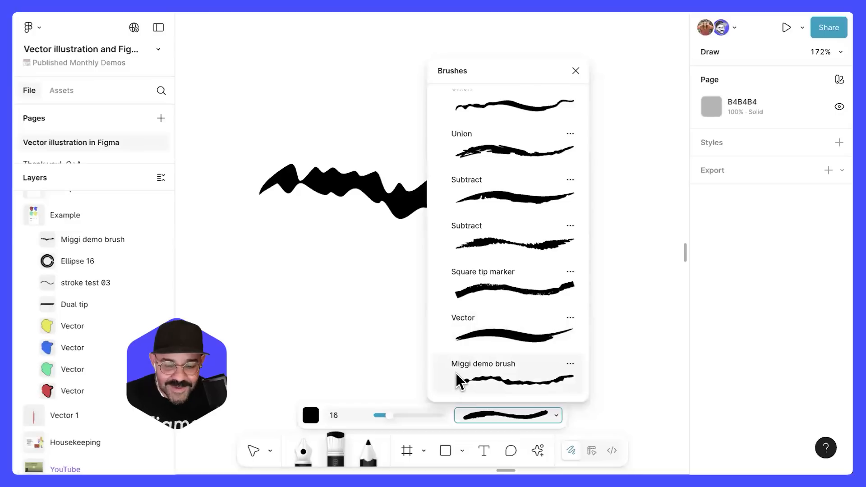
left_click(570, 365)
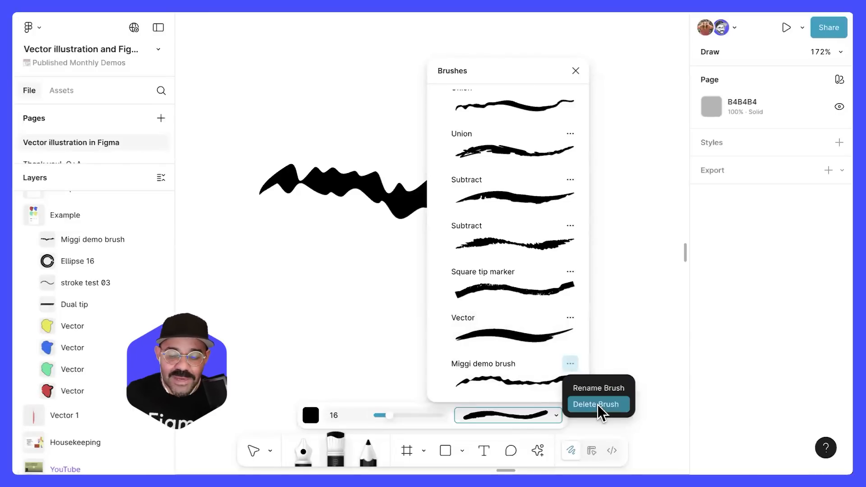
left_click(513, 374)
left_click(502, 385)
mouse_move(252, 321)
left_mouse_down()
mouse_move(354, 314)
mouse_move(501, 282)
left_mouse_up()
left_click_drag(611, 267, 602, 228)
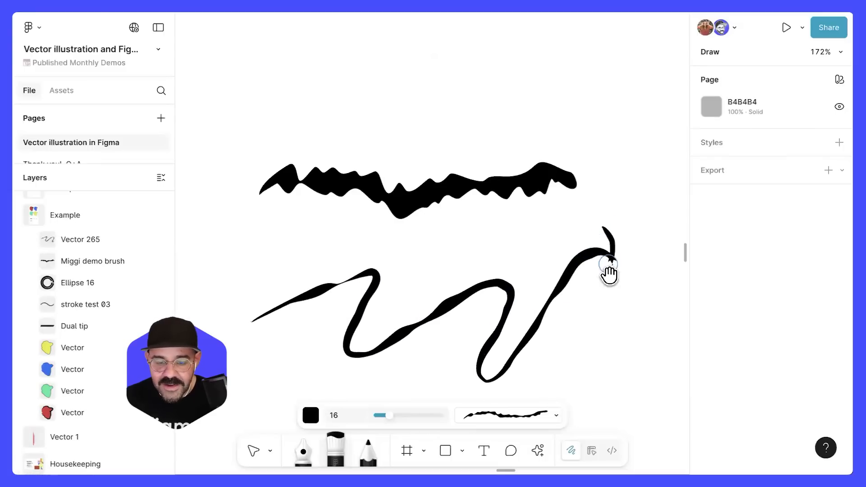
- Set the brush colour to dark red BA3232 and paint three wavy strokes around the black stroke
scroll(610, 275, "down", 3)
left_click(311, 415)
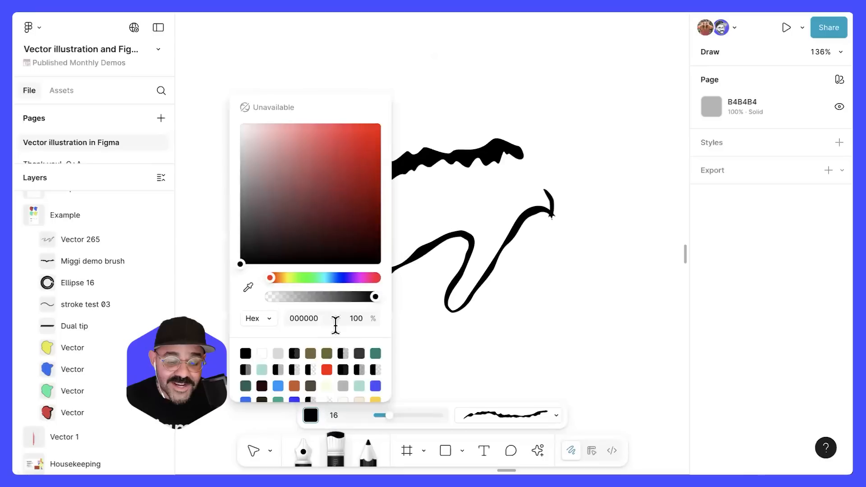
left_click(343, 162)
left_click(440, 220)
mouse_move(470, 214)
left_mouse_down()
mouse_move(505, 273)
mouse_move(518, 386)
left_mouse_up()
mouse_move(338, 221)
left_mouse_down()
mouse_move(361, 218)
mouse_move(310, 321)
mouse_move(396, 373)
left_mouse_up()
mouse_move(409, 217)
left_mouse_down()
mouse_move(551, 171)
mouse_move(651, 217)
left_mouse_up()
key("space")
left_click_drag(570, 294, 523, 270)
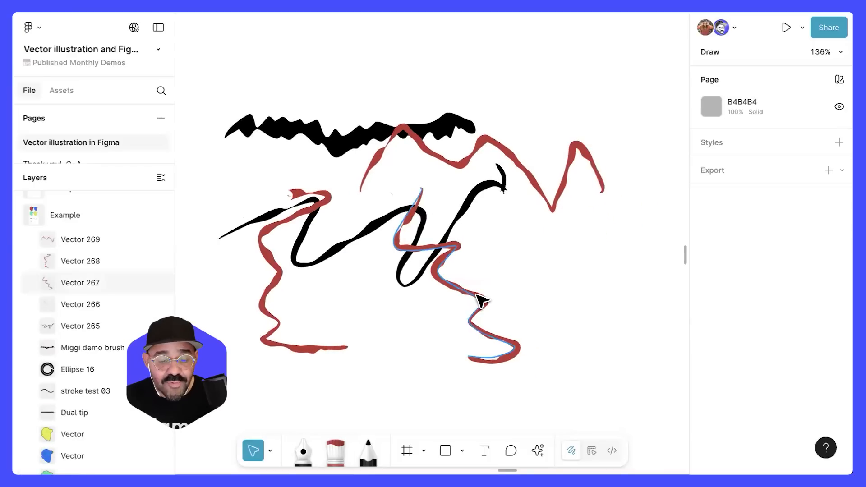
- Change the brush of the red zigzag stroke crossing the black one to the thick, rough-edged brush above the thin-lined Union brush
left_click(549, 310)
scroll(733, 326, "down", 3)
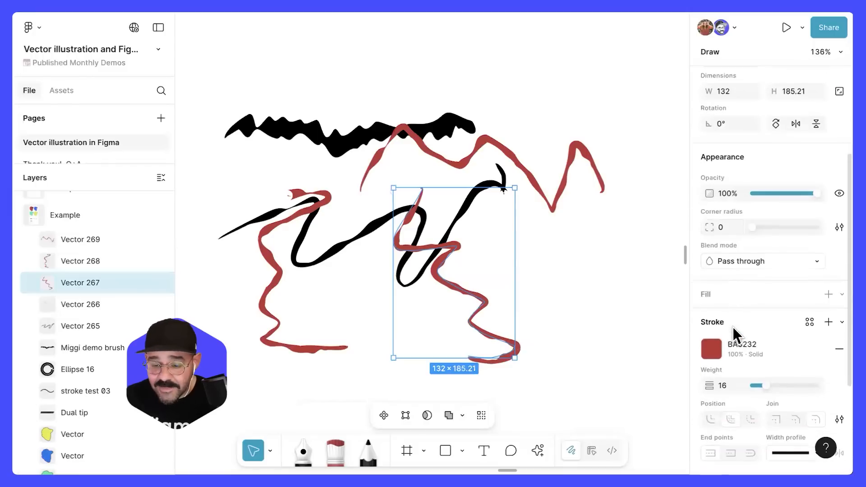
scroll(733, 327, "down", 3)
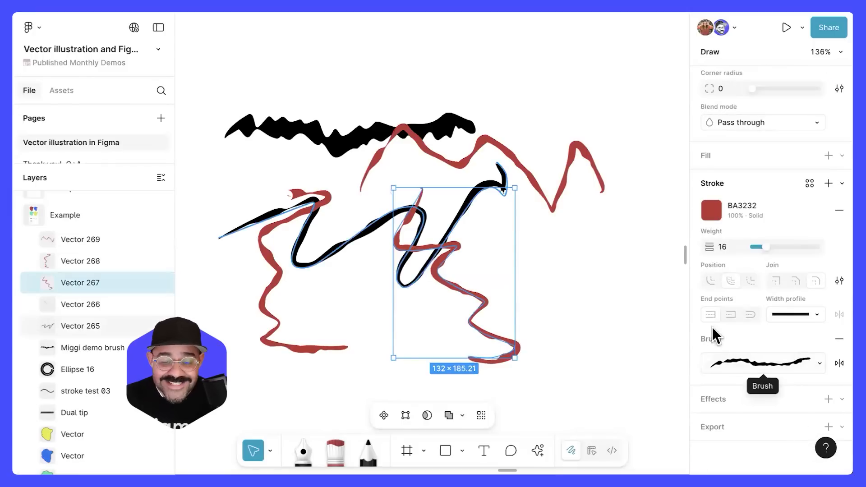
left_click(818, 362)
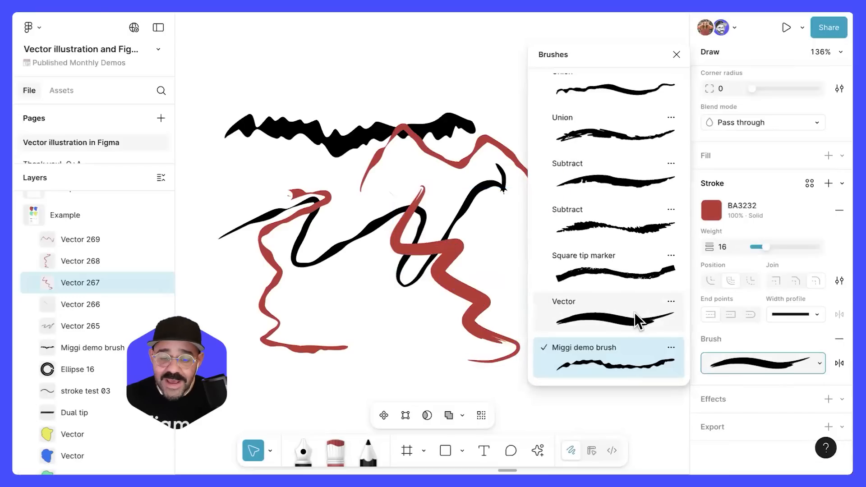
scroll(613, 212, "up", 3)
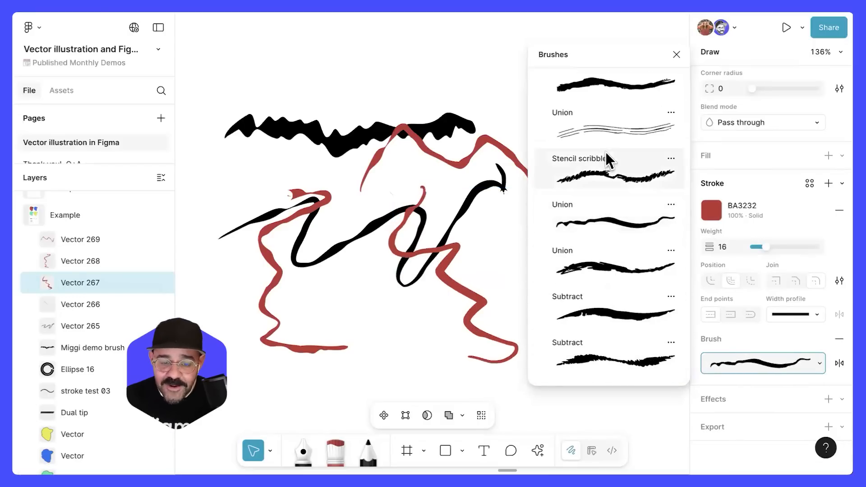
left_click(614, 88)
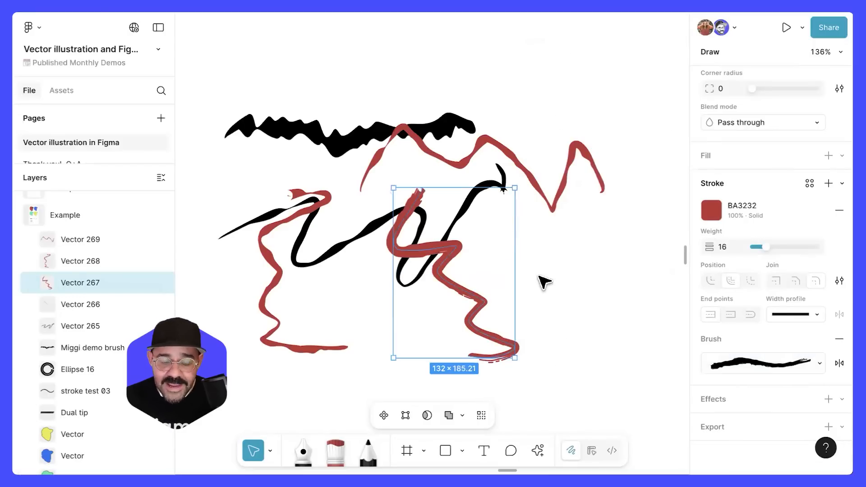
left_click(547, 282)
- Look over the coloured heads, the double-line samples and the custom brush strokes together on the Example frame
scroll(551, 286, "down", 6)
scroll(554, 219, "up", 3)
scroll(554, 219, "right", 3)
scroll(514, 215, "down", 4)
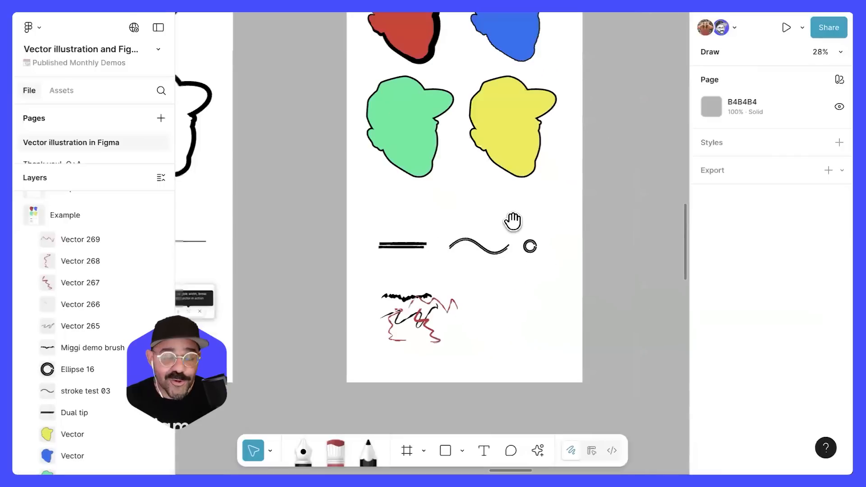
scroll(501, 233, "down", 2)
scroll(488, 242, "up", 4)
scroll(488, 238, "down", 3)
scroll(467, 265, "up", 3)
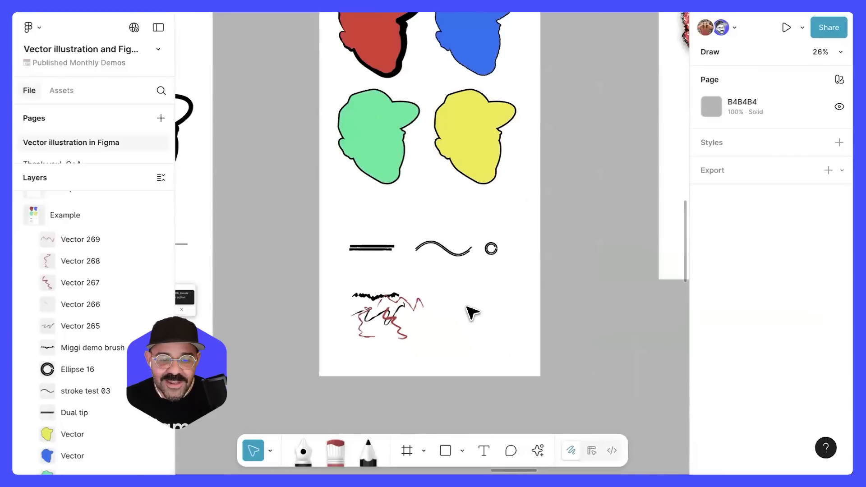
- Add a text layer with a presenter's first name in capitals in the empty area beside the brush strokes
scroll(470, 309, "up", 5)
scroll(476, 277, "up", 2)
key("t")
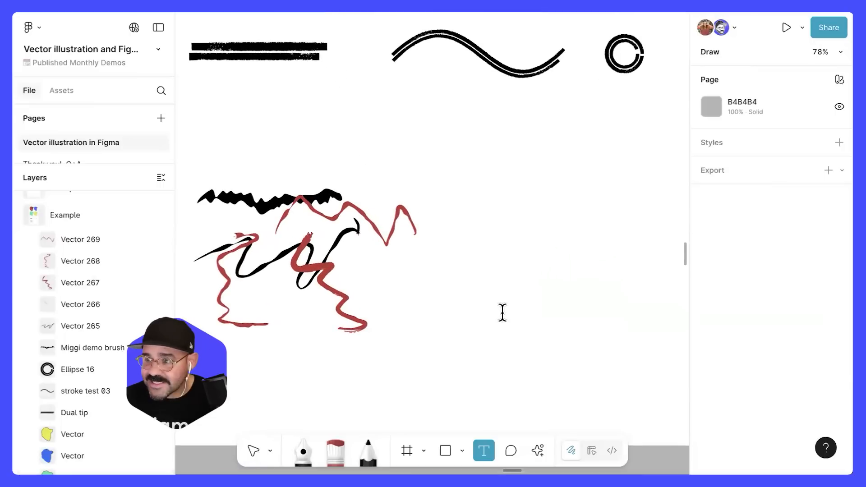
left_click(503, 313)
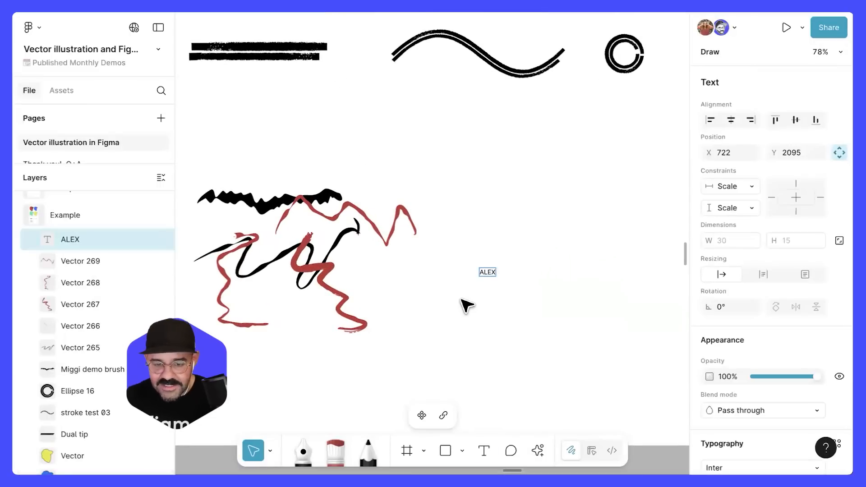
scroll(462, 300, "up", 3)
key("Escape")
key("Escape")
- Set the name text's font weight to Black and shift the text slightly left and up
left_click(499, 260)
scroll(769, 337, "down", 6)
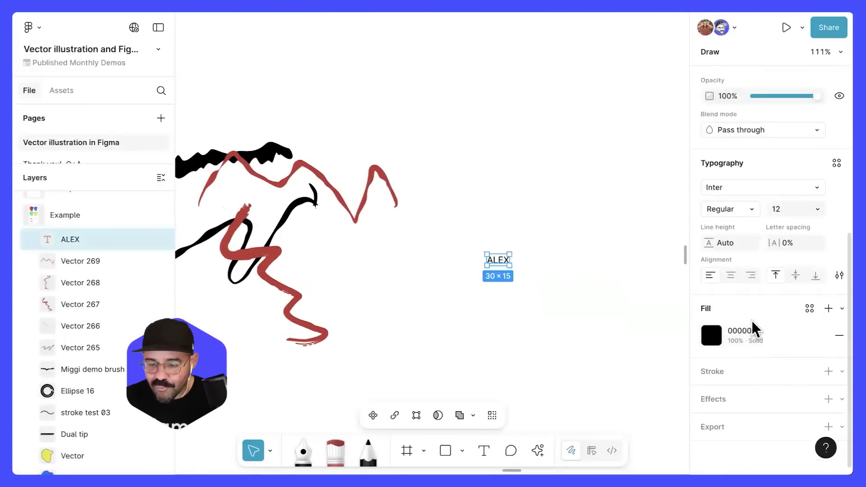
left_click(748, 214)
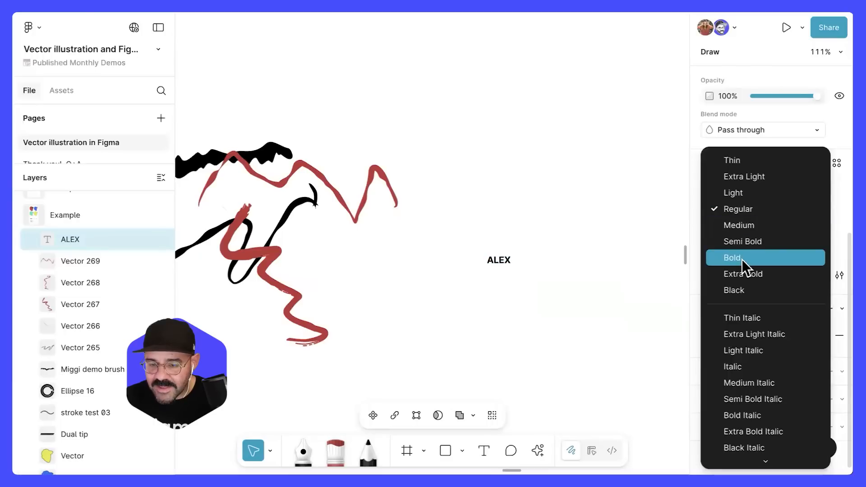
left_click(741, 290)
scroll(519, 284, "up", 5)
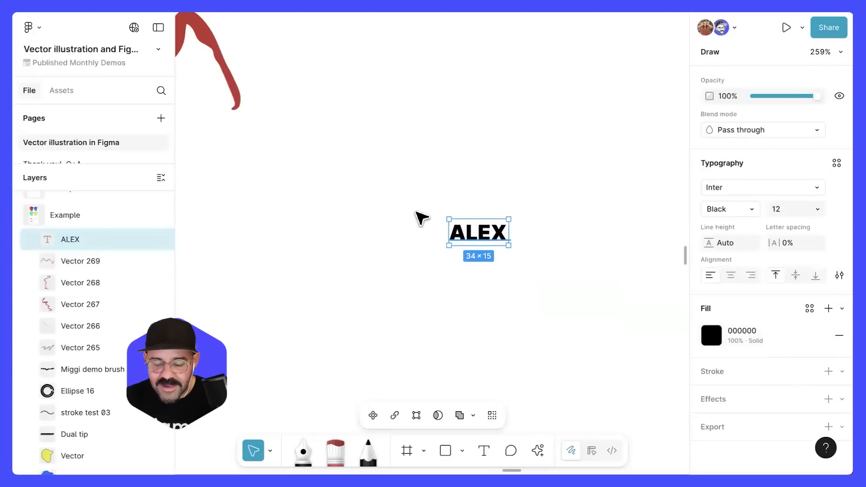
left_click_drag(494, 234, 419, 213)
- Extend the text with AND plus the second presenter's name in capitals, and move it to X 670, Y 2078
double_click(419, 213)
left_click(430, 212)
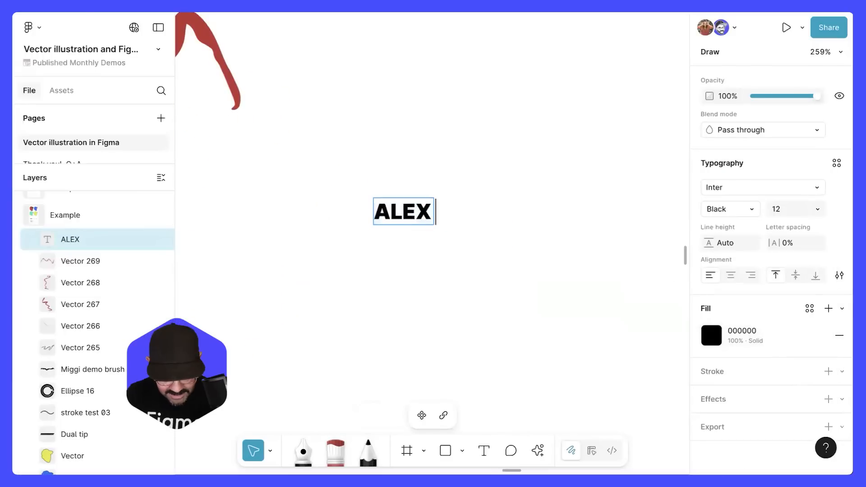
type("AND MIGGI")
key("Escape")
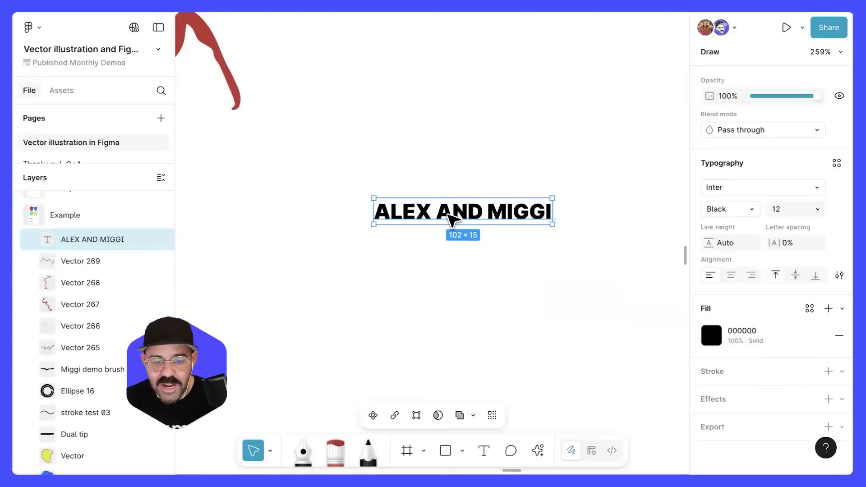
key("Escape")
left_click(480, 212)
left_click_drag(476, 208, 461, 199)
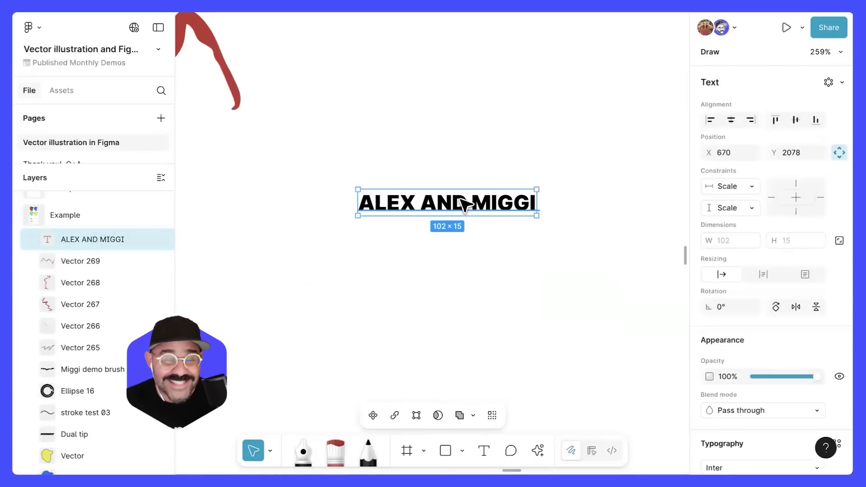
- Convert the two-name text to outlines and flatten its letters into a single vector
right_click(461, 199)
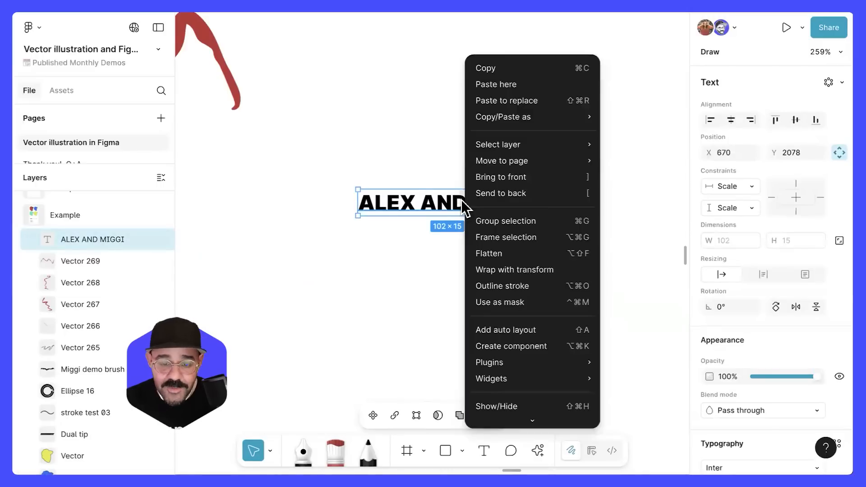
left_click(529, 287)
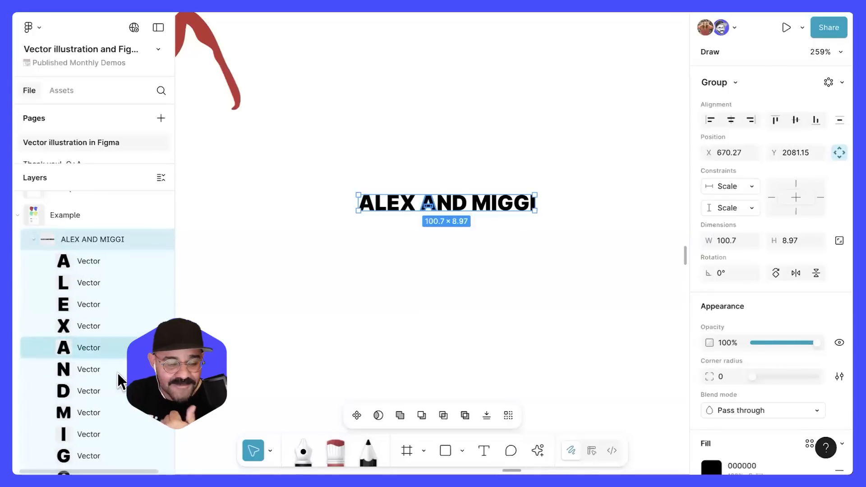
scroll(372, 220, "up", 1)
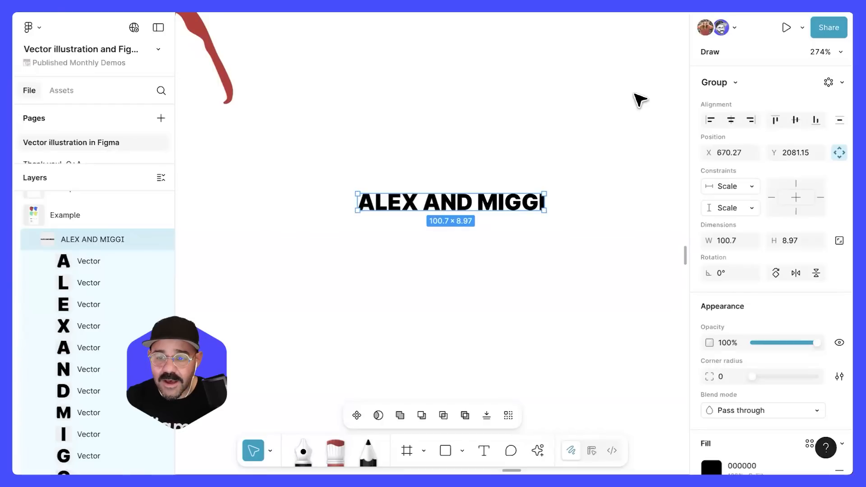
left_click(487, 417)
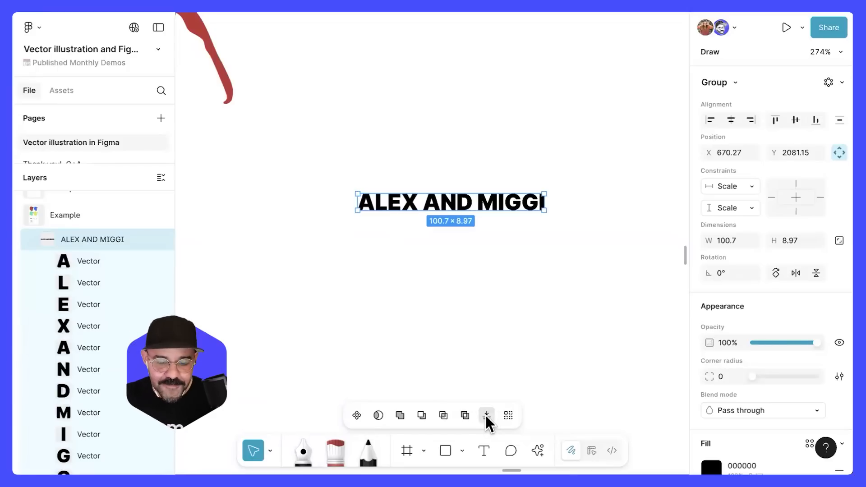
- Create a stretch brush from the flattened lettering
right_click(481, 202)
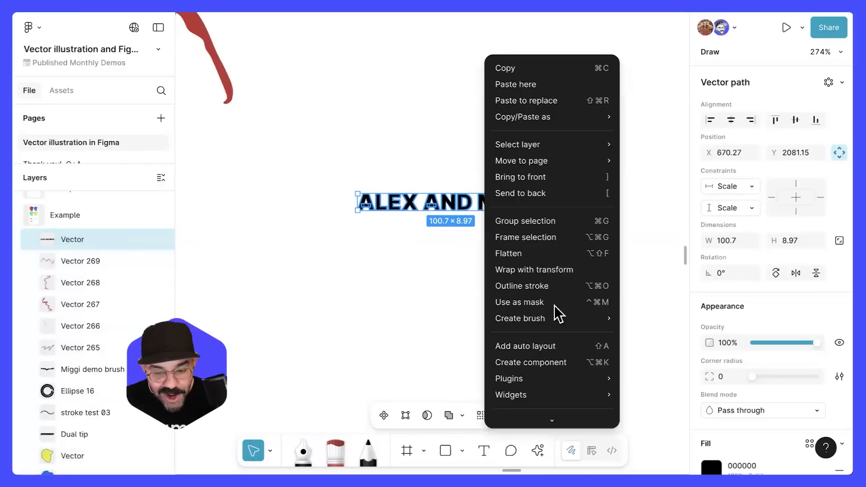
mouse_move(554, 321)
left_click(665, 321)
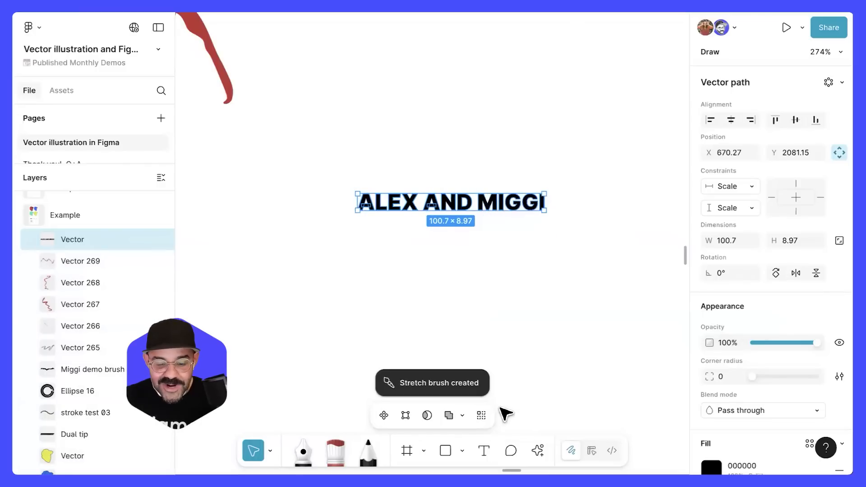
- Paint a wavy red stroke below the lettering with the new name brush at weight 16
key("b")
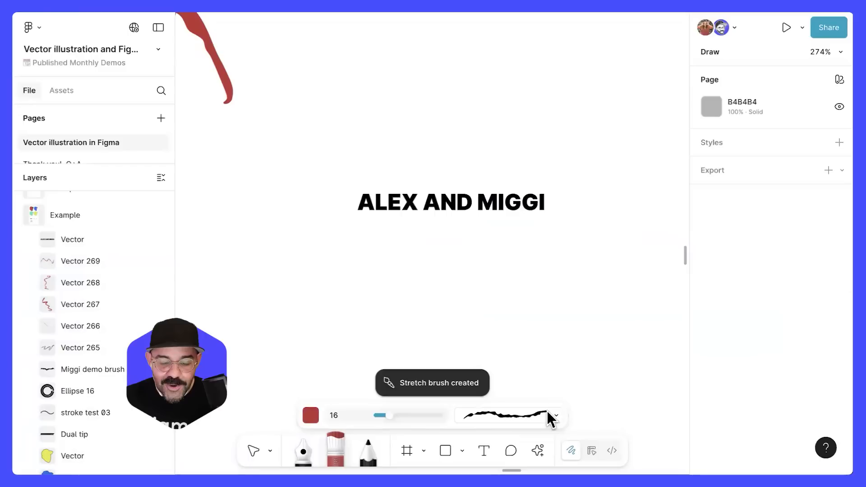
left_click(547, 415)
left_click(519, 386)
mouse_move(271, 311)
left_mouse_down()
mouse_move(330, 301)
mouse_move(481, 350)
mouse_move(529, 258)
mouse_move(635, 301)
mouse_move(640, 276)
left_mouse_up()
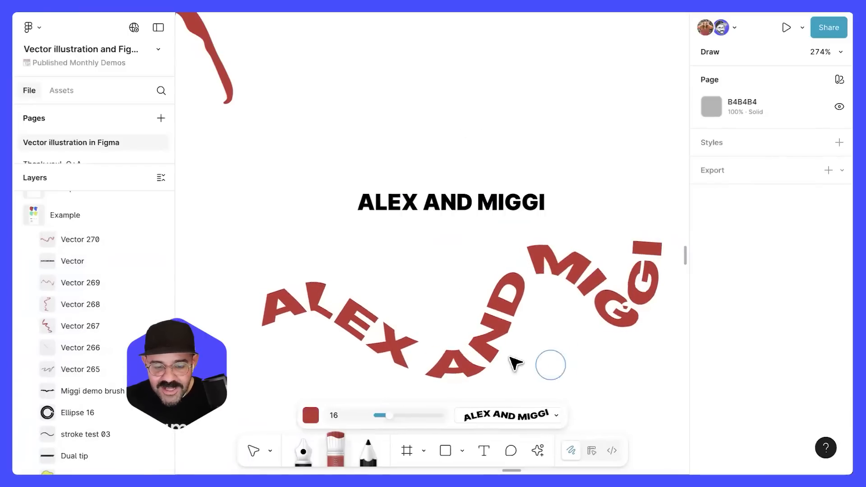
- Widen the wavy name stroke near its lowest bend around AND using the variable width tool
key("v")
left_click(476, 365)
double_click(475, 363)
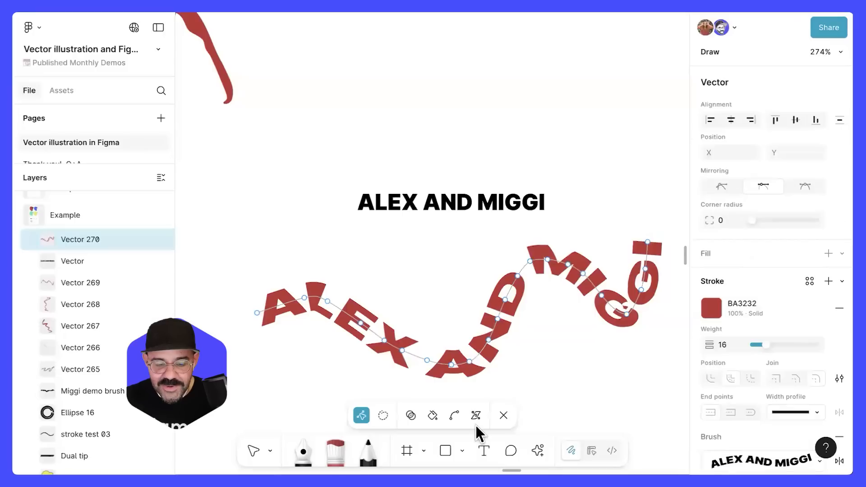
key("shift+w")
mouse_move(449, 361)
left_mouse_down()
mouse_move(461, 410)
mouse_move(456, 381)
mouse_move(456, 397)
mouse_move(469, 376)
left_mouse_up()
key("Escape")
key("Escape")
key("Escape")
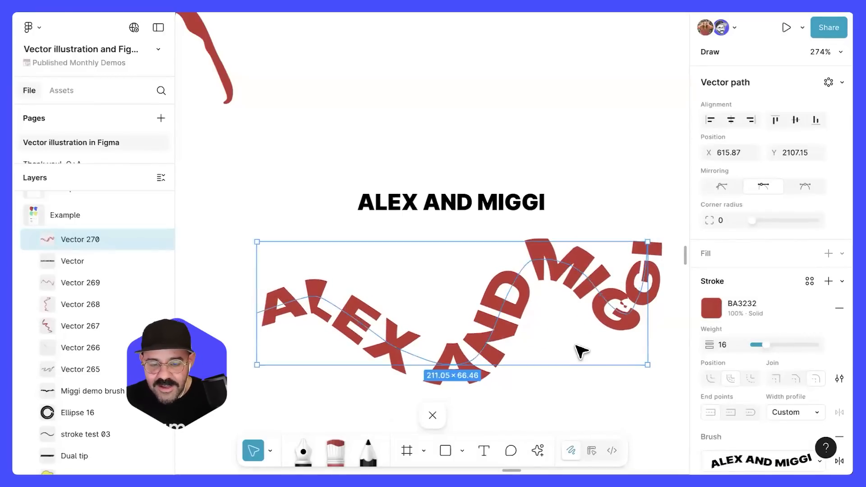
- Move the wavy name stroke slightly down, away from the black lettering
left_click_drag(578, 375, 554, 290)
scroll(541, 252, "down", 10)
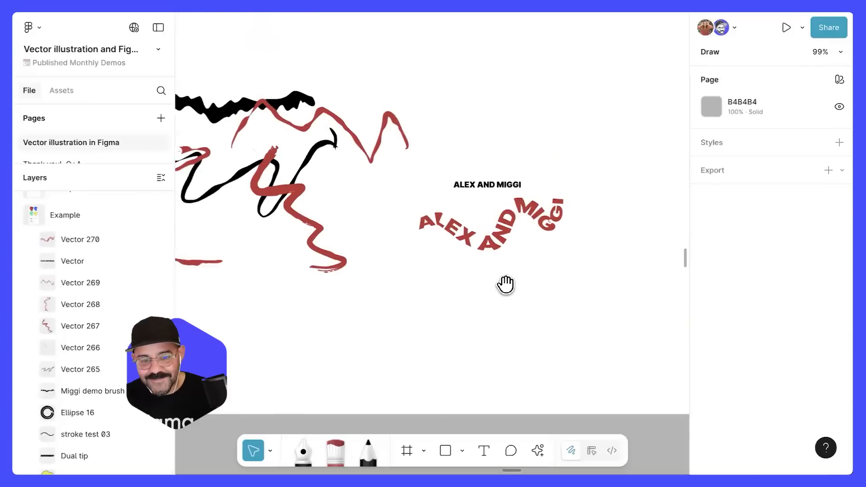
scroll(508, 289, "up", 5)
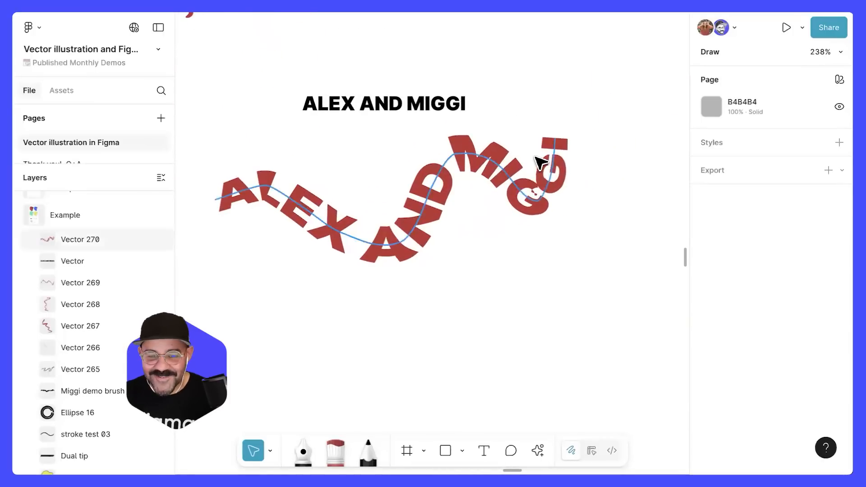
double_click(556, 140)
key("Escape")
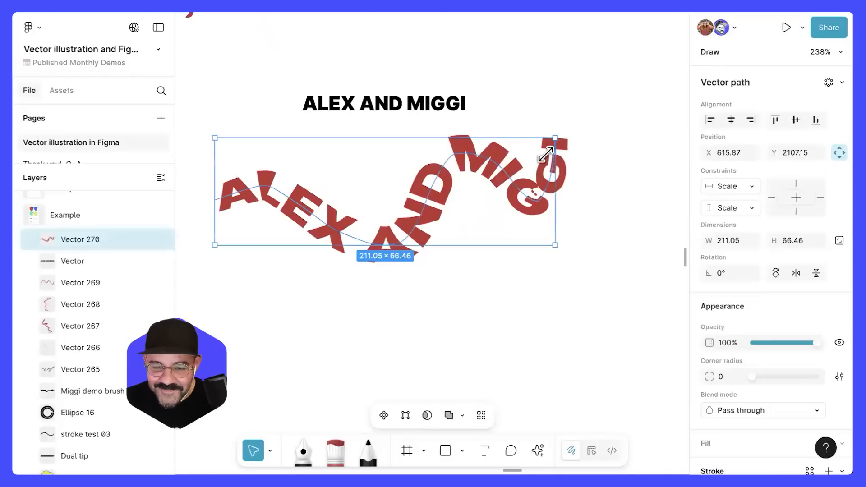
left_click_drag(496, 162, 489, 265)
key("Escape")
mouse_move(488, 344)
left_mouse_down()
mouse_move(490, 337)
mouse_move(481, 357)
left_mouse_up()
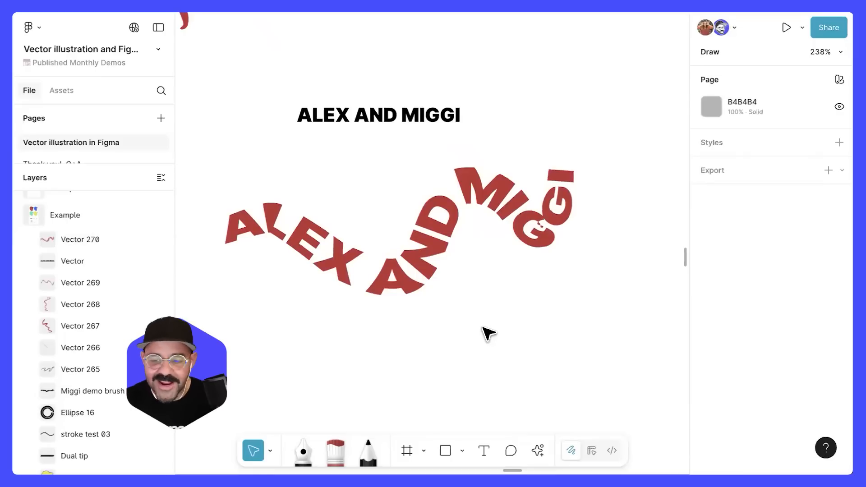
left_click_drag(484, 328, 502, 298)
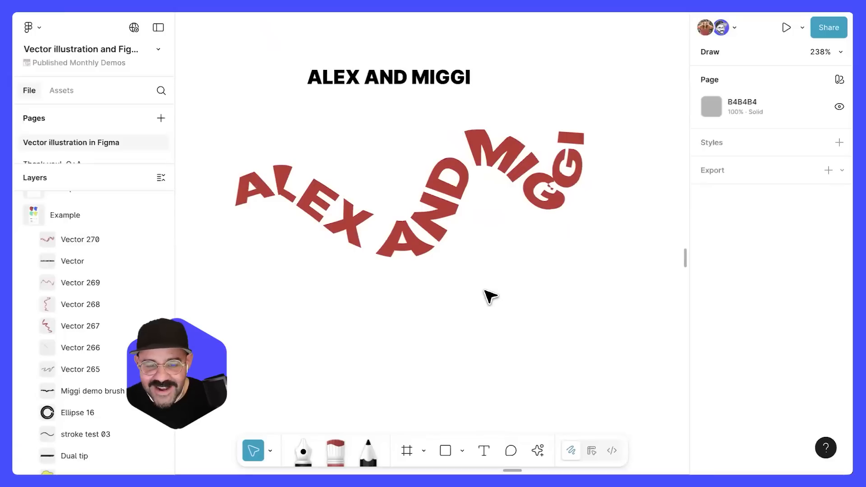
- Paint two more wavy red strokes with the name brush below the first one
left_click_drag(484, 279, 488, 265)
left_click(336, 451)
mouse_move(254, 362)
left_mouse_down()
mouse_move(474, 333)
mouse_move(550, 341)
left_mouse_up()
mouse_move(462, 274)
left_mouse_down()
mouse_move(621, 299)
mouse_move(671, 361)
left_mouse_up()
left_click_drag(550, 261, 524, 176)
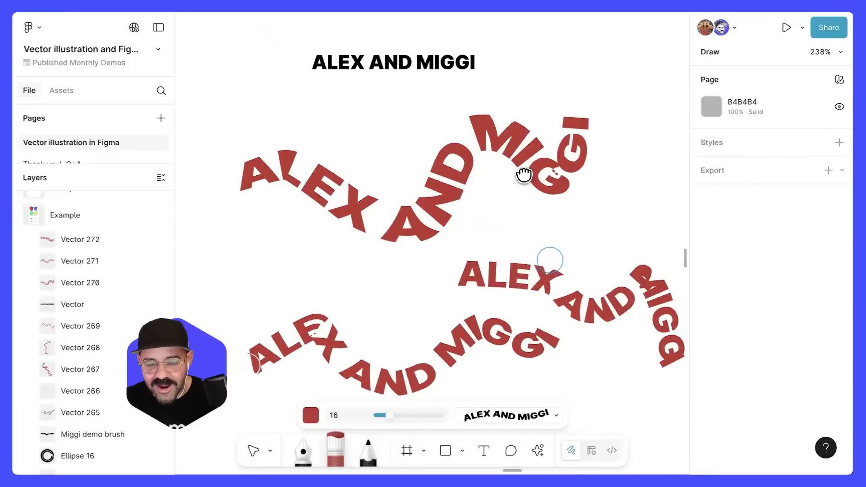
- Draw an 81 × 81 polygon below the name strokes and give it 5 sides
scroll(537, 224, "down", 3)
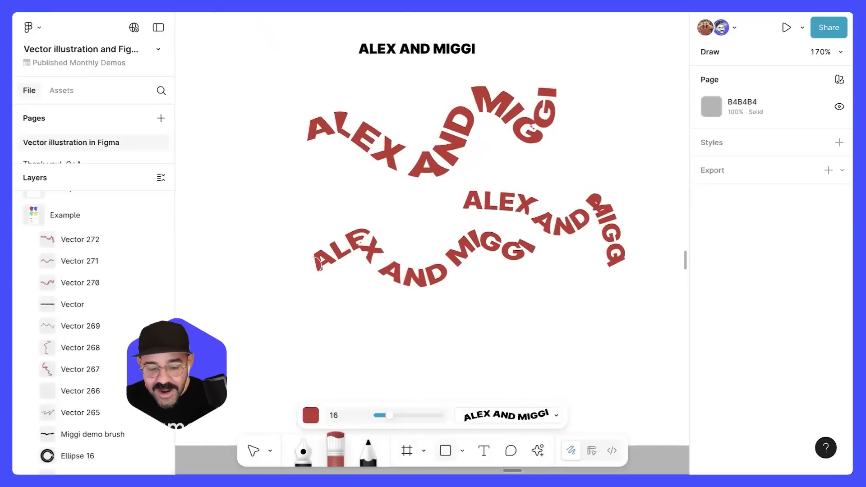
left_click(446, 451)
left_click(463, 451)
left_click(486, 389)
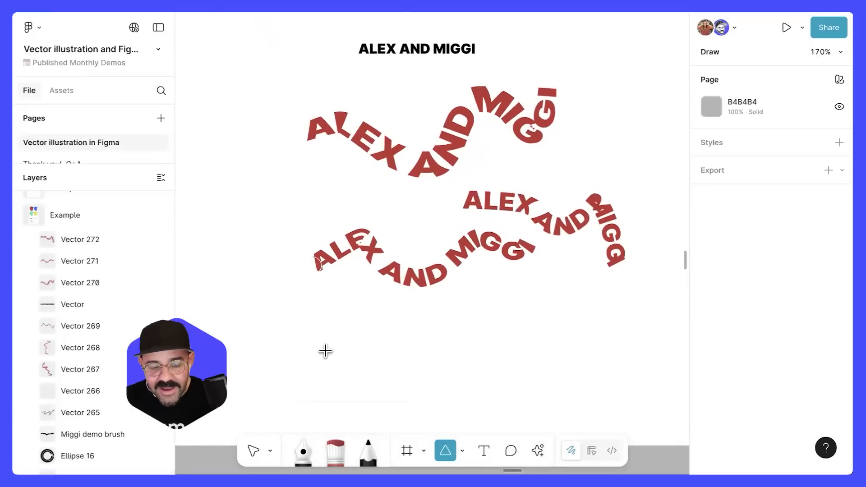
left_click_drag(294, 322, 383, 409)
scroll(374, 329, "down", 2)
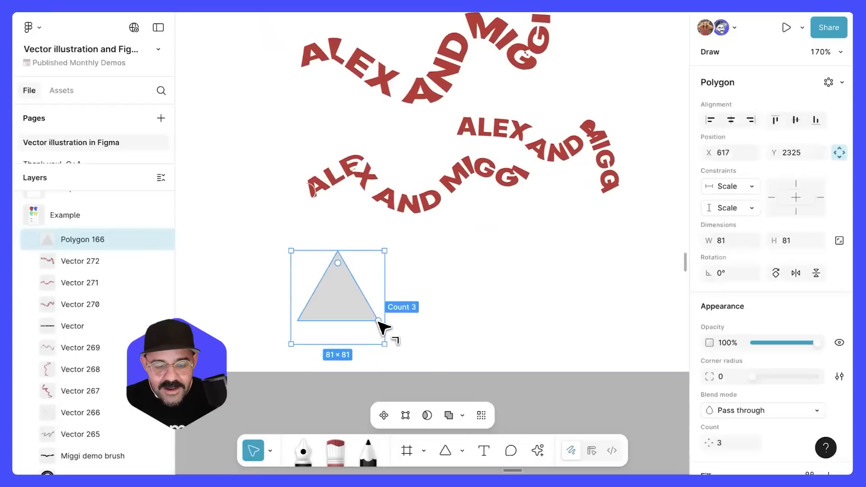
left_click_drag(379, 322, 392, 292)
- Add a black stroke to the pentagon and apply the custom name brush to it
scroll(769, 309, "down", 1)
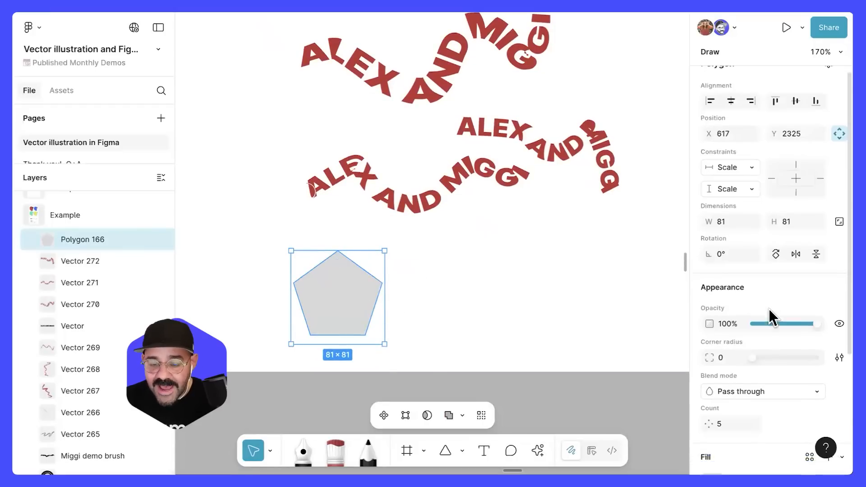
scroll(769, 309, "down", 2)
scroll(757, 323, "down", 3)
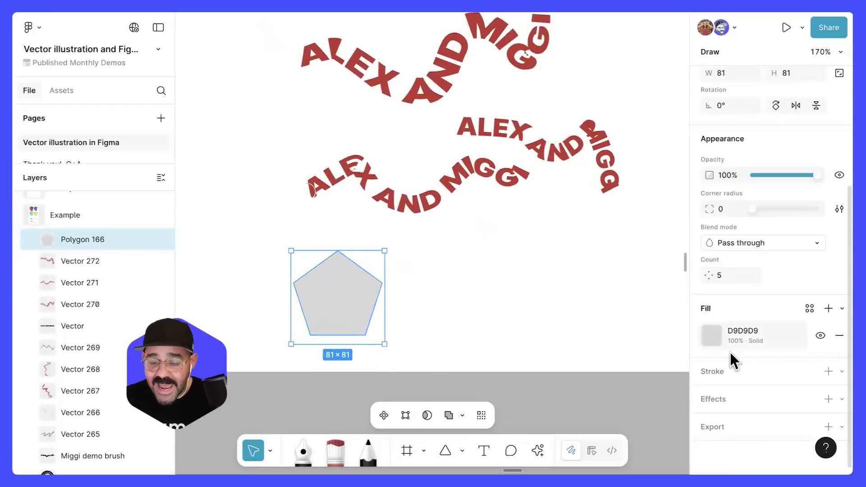
left_click(740, 372)
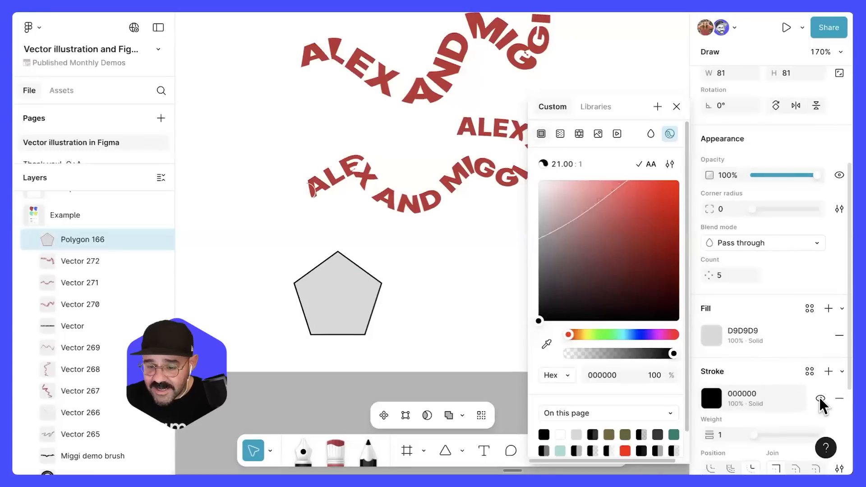
scroll(762, 383, "down", 4)
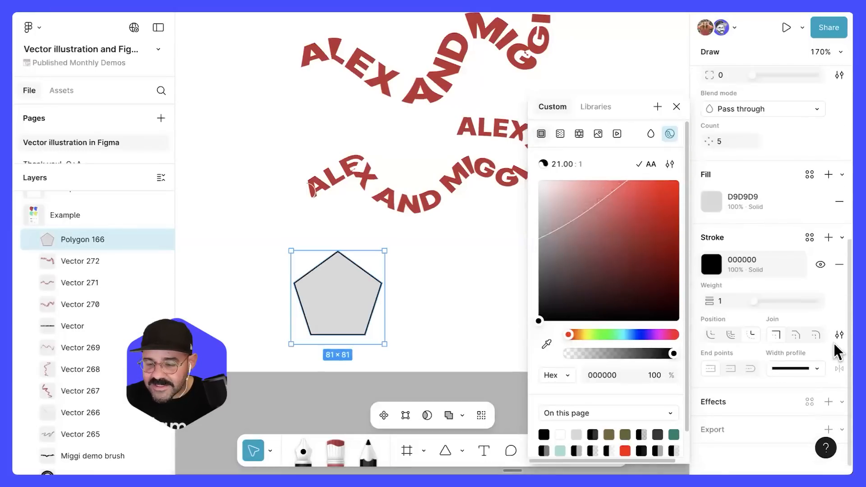
left_click(840, 335)
left_click(656, 344)
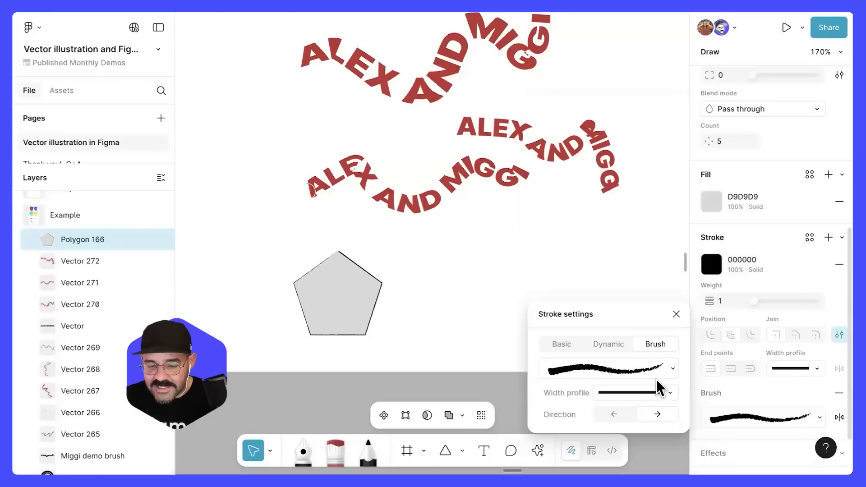
left_click(605, 372)
scroll(447, 294, "down", 10)
left_click(445, 442)
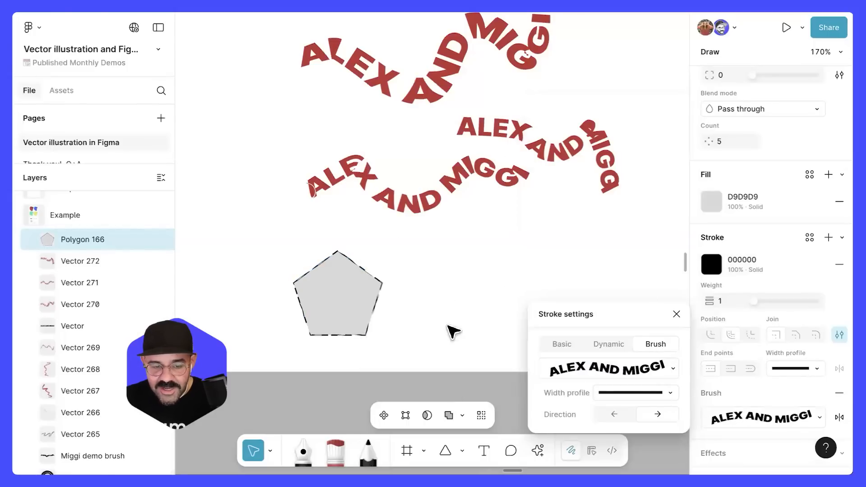
- Set the pentagon's stroke weight to 17
left_click(453, 331)
left_click(363, 301)
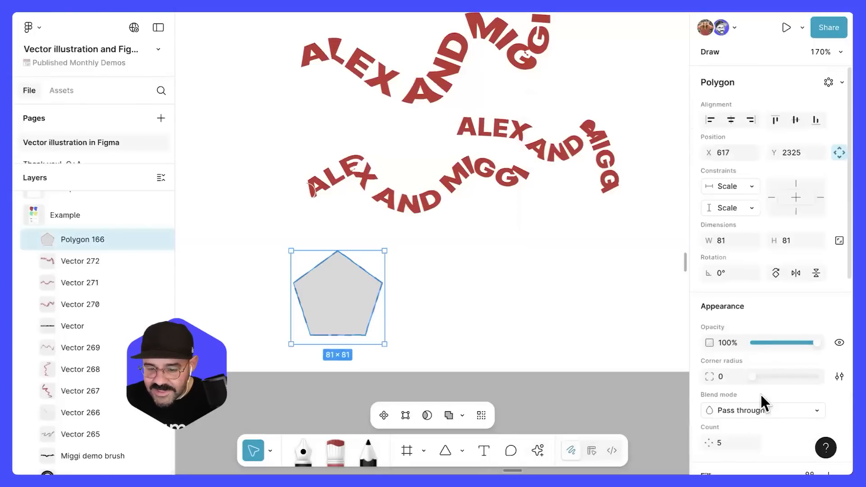
scroll(748, 403, "down", 3)
scroll(746, 319, "up", 2)
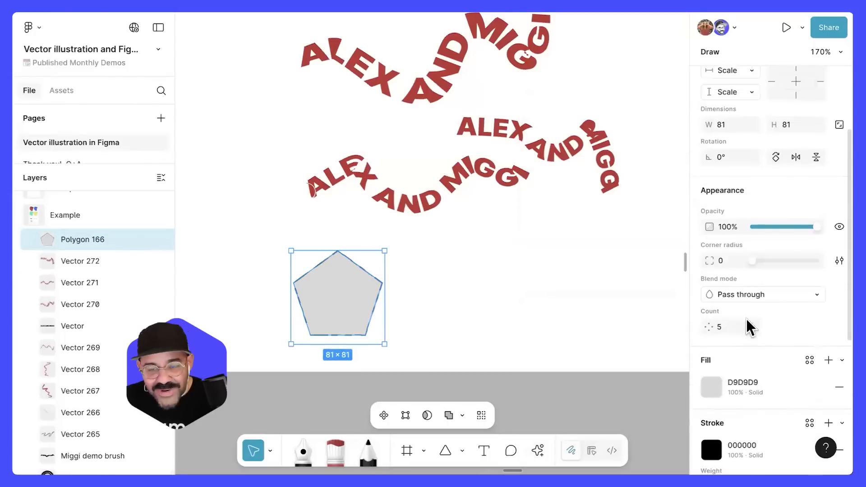
scroll(754, 322, "up", 1)
scroll(762, 345, "down", 6)
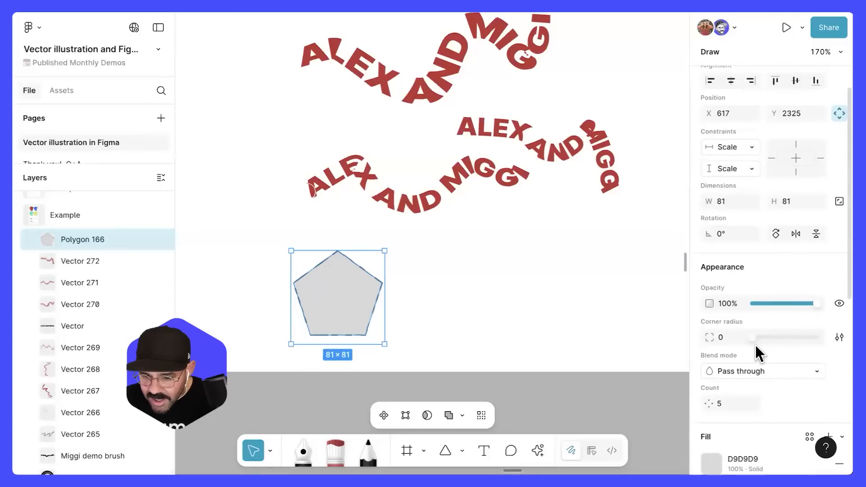
left_click_drag(772, 279, 768, 280)
scroll(399, 293, "up", 3)
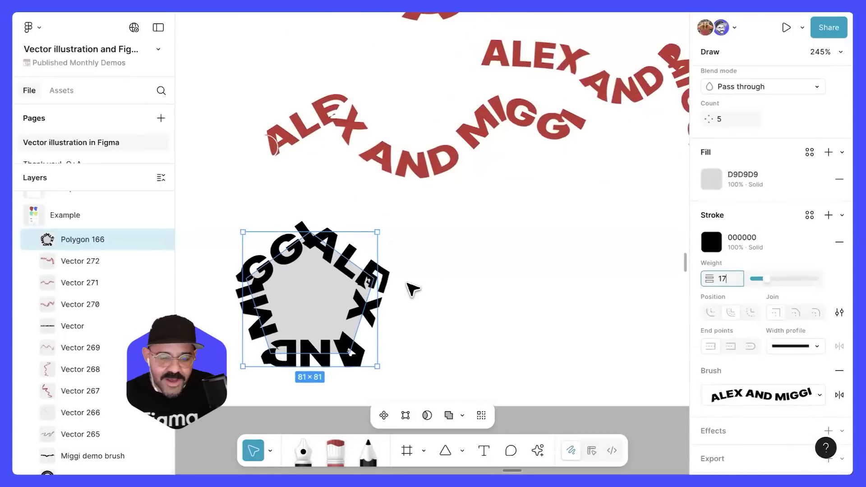
- Try other side counts on the brushed polygon with its count handle, then return it to 5 sides
left_click(463, 245)
left_click(370, 281)
left_click_drag(373, 280, 399, 293)
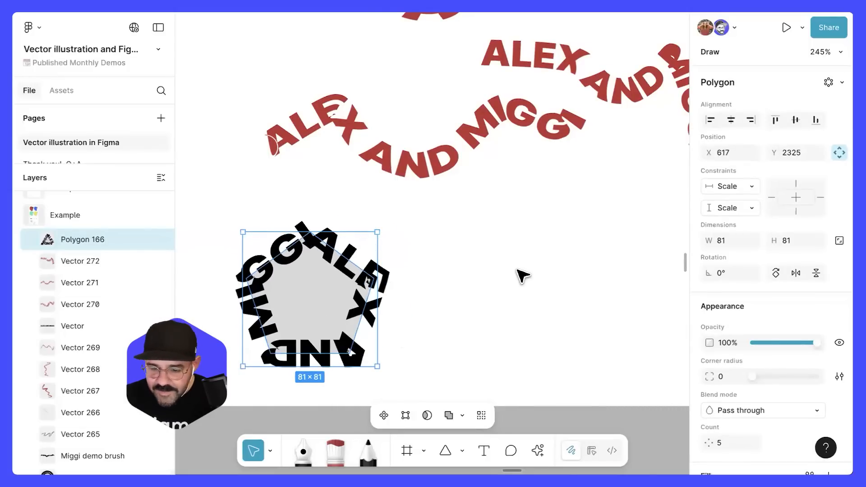
left_click(523, 275)
- Draw a 178 × 178 circle on the grey canvas below the Example frame
scroll(519, 278, "down", 3)
scroll(519, 246, "down", 5)
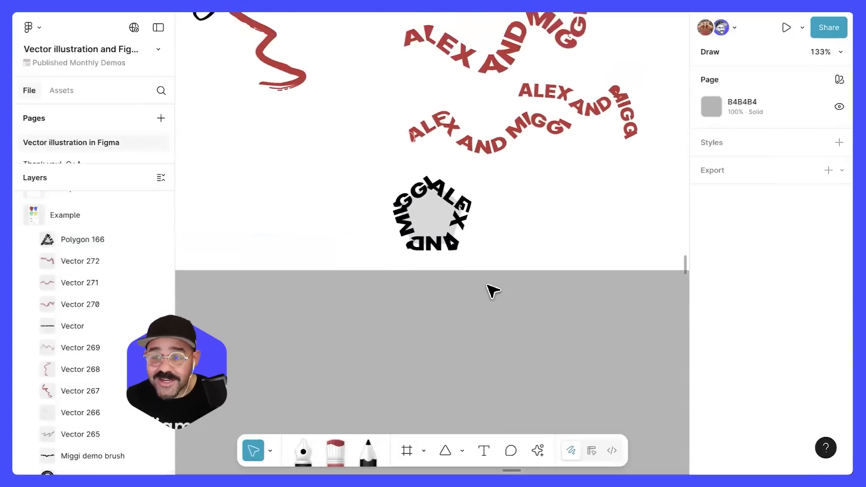
scroll(469, 298, "down", 2)
scroll(432, 388, "up", 1)
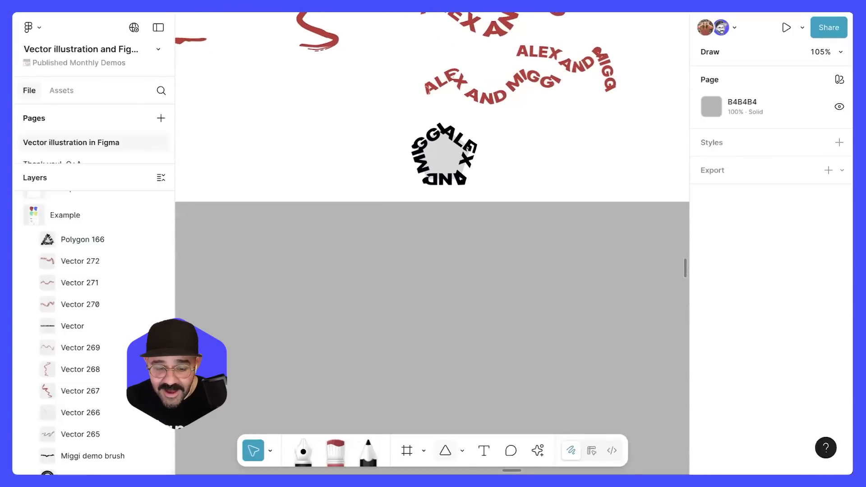
left_click(463, 451)
left_click(469, 368)
left_click_drag(355, 291, 482, 417)
scroll(441, 277, "down", 3)
scroll(441, 280, "up", 3)
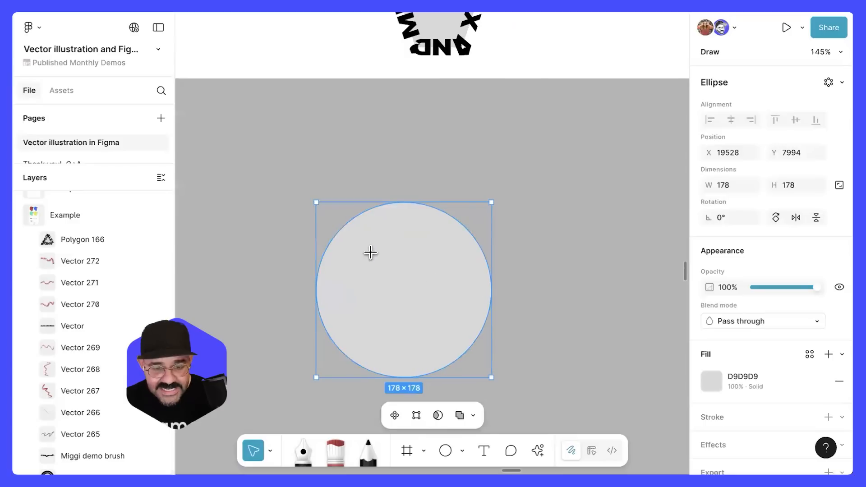
- Add text along the circle's path with the two presenters' first names joined by AND in capitals, and select all of it
key("t")
left_click(342, 237)
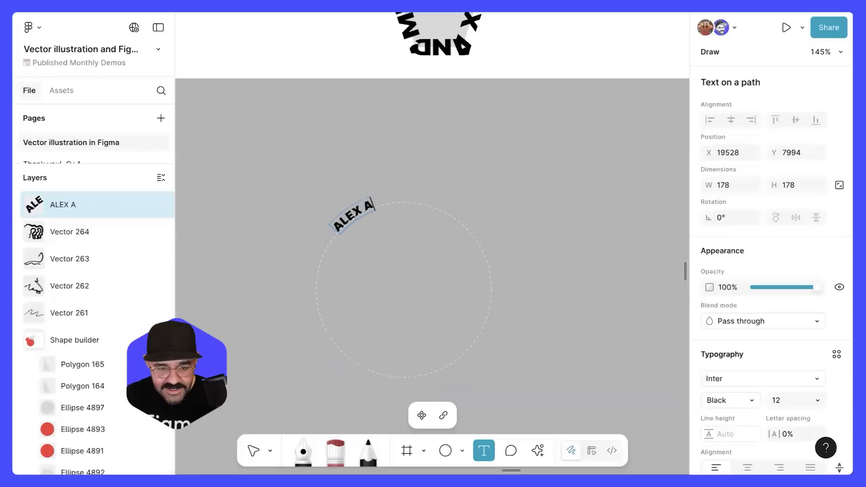
key("ctrl+a")
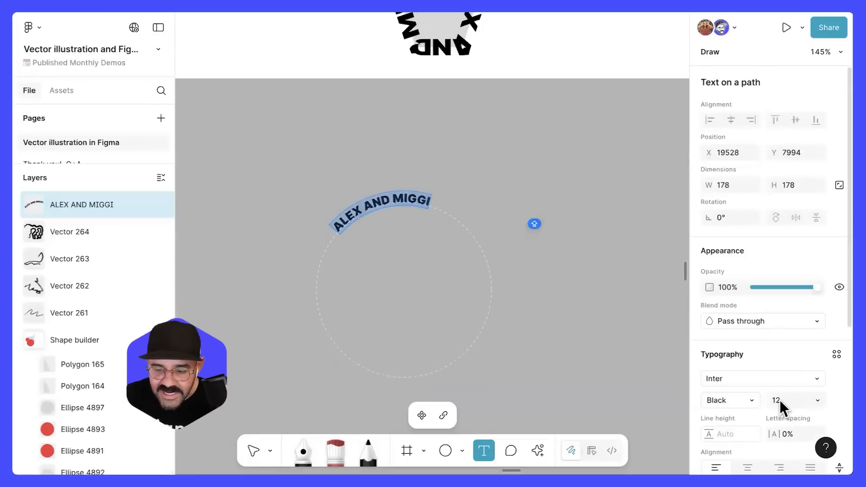
- Set the circular text's font size to 41 and move its starting point to the circle's lower-left side
left_click_drag(776, 403, 800, 403)
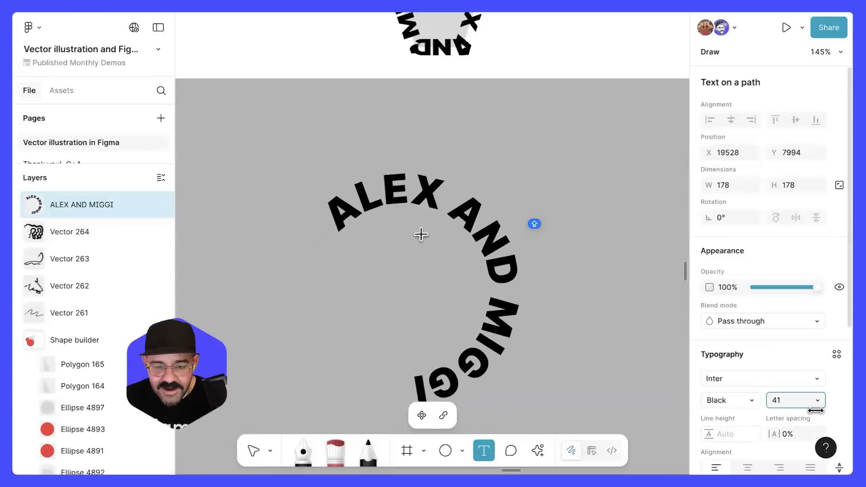
left_click(549, 135)
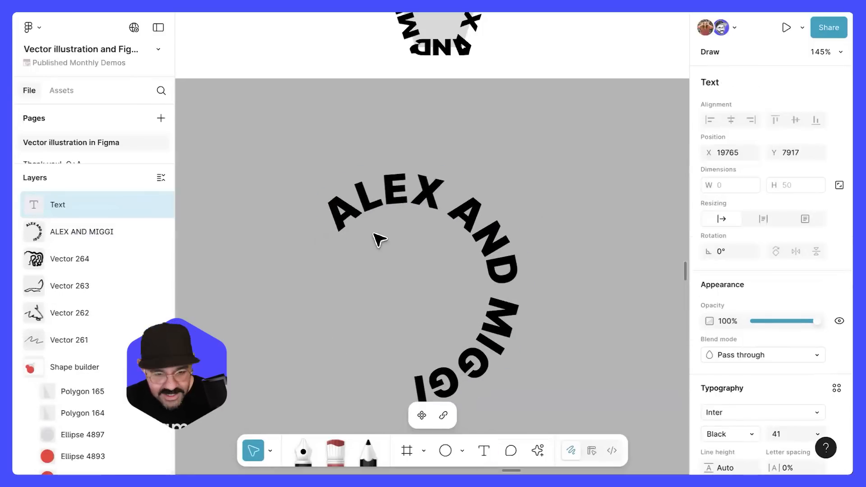
left_click(337, 229)
left_click_drag(336, 228, 327, 327)
- Flip the text's orientation to the inside of the circle and back, leaving it outside with nothing selected
scroll(818, 346, "down", 3)
left_click(839, 361)
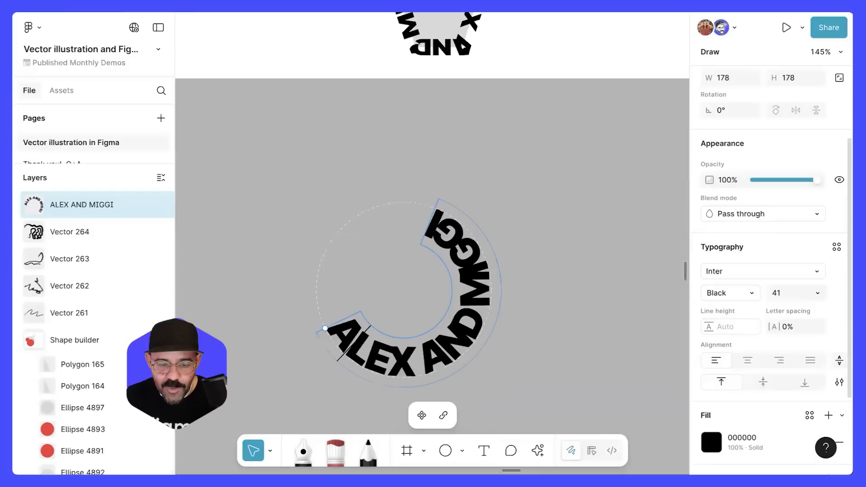
left_click(839, 360)
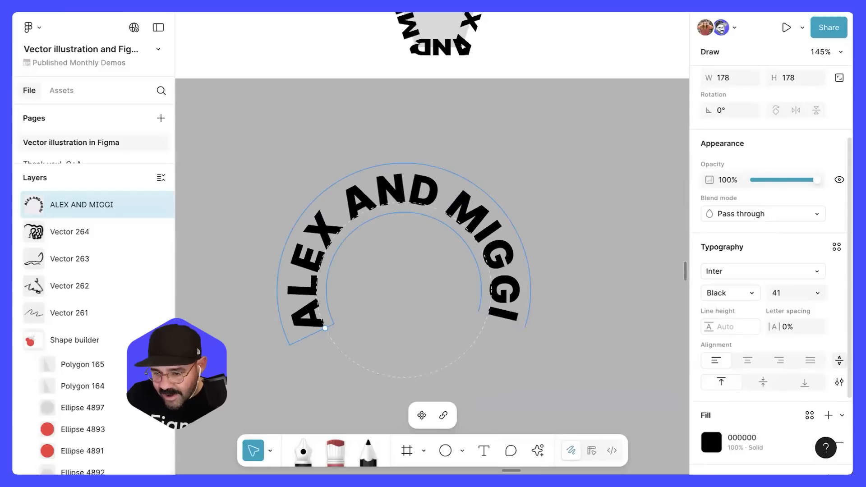
left_click(839, 361)
left_click(839, 360)
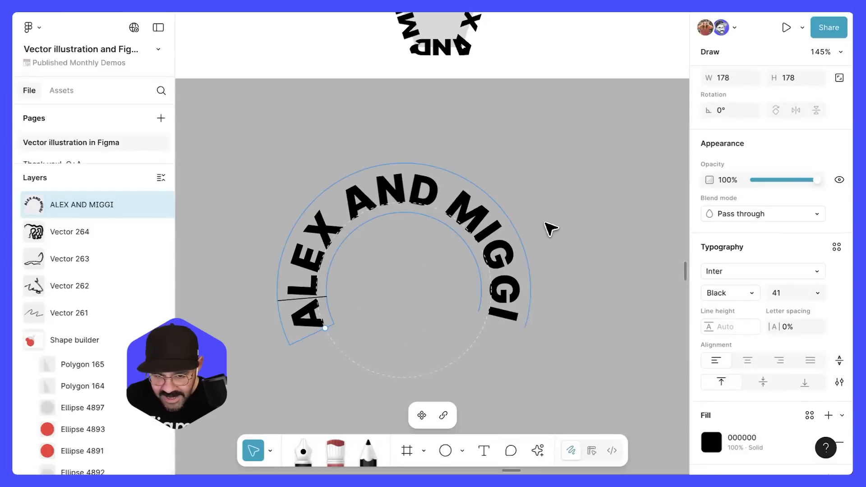
key("Escape")
left_click(392, 274)
left_click(413, 199)
left_click(554, 347)
- Draw a freehand wavy pencil line about 442 × 83 on the empty canvas below the circular text
scroll(547, 231, "down", 5)
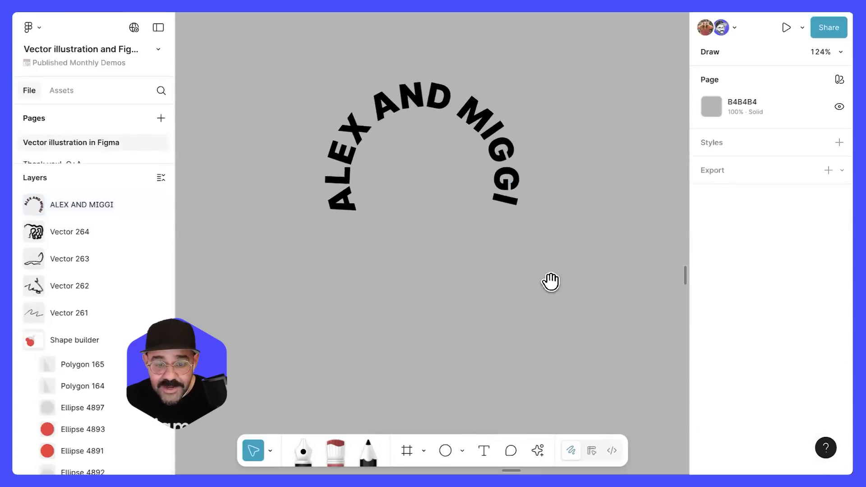
left_click(369, 450)
mouse_move(235, 330)
left_mouse_down()
mouse_move(277, 304)
mouse_move(323, 349)
mouse_move(387, 303)
mouse_move(600, 306)
left_mouse_up()
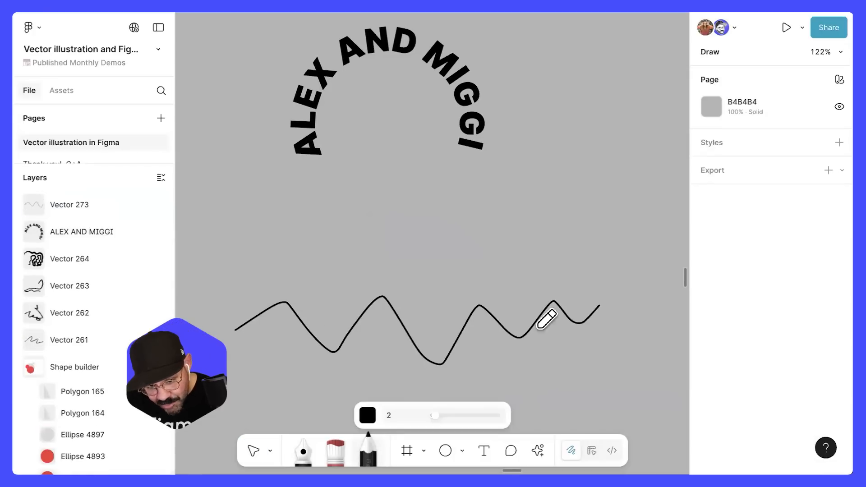
key("v")
left_click(359, 332)
left_click(289, 352)
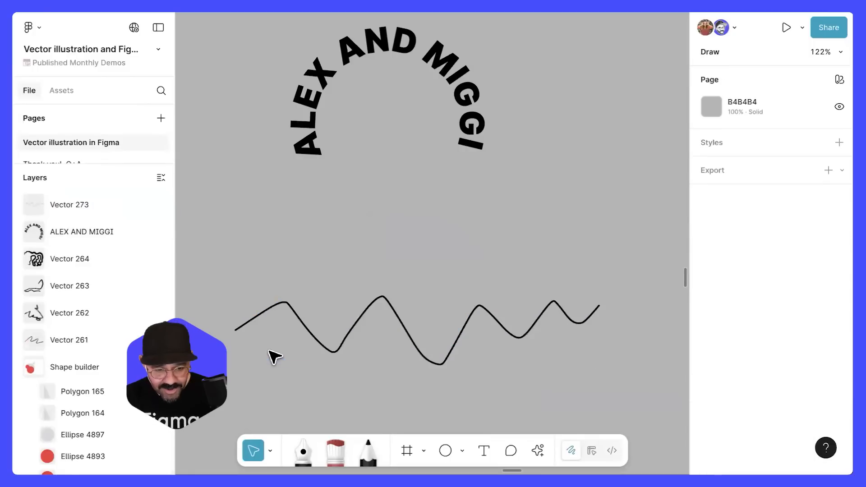
- Add text along the wavy line with the presenters' first names joined by AND and followed by EDU, in capitals
key("t")
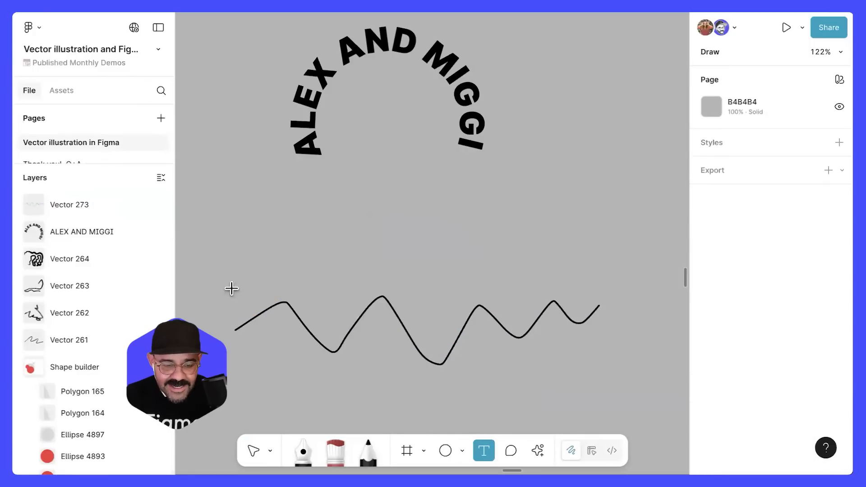
left_click(257, 320)
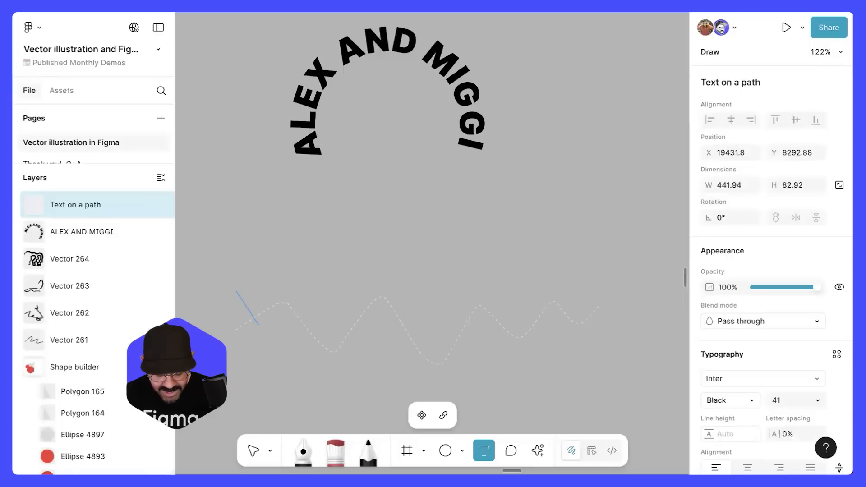
type("ALEX AND")
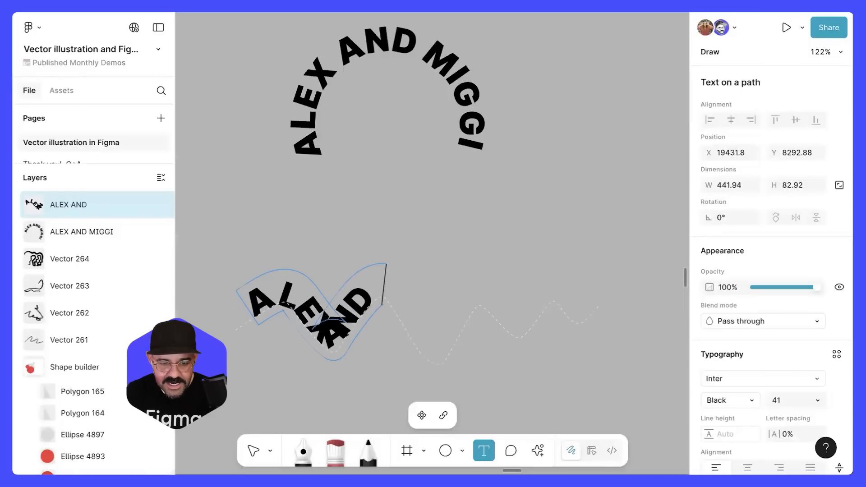
type(" MIGGI EDU")
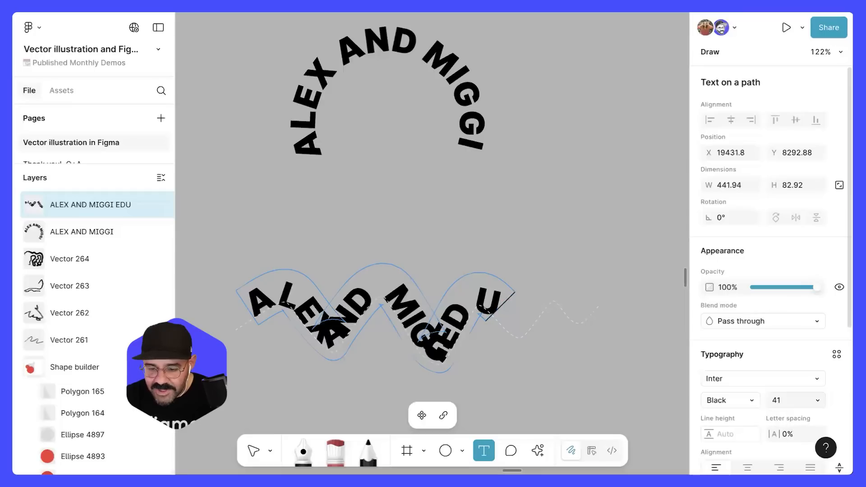
- Set the font size of all the text on the wavy path to 11
key("ctrl+a")
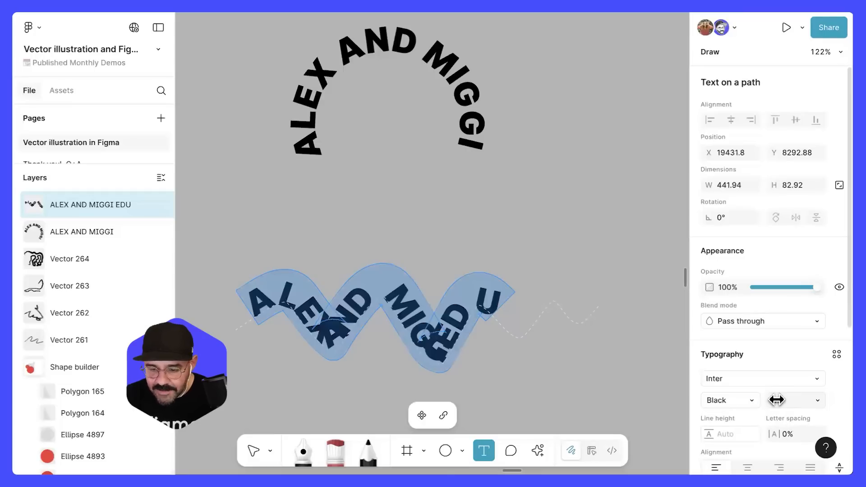
mouse_move(777, 400)
left_mouse_down()
mouse_move(725, 400)
mouse_move(808, 400)
mouse_move(707, 417)
mouse_move(743, 417)
left_mouse_up()
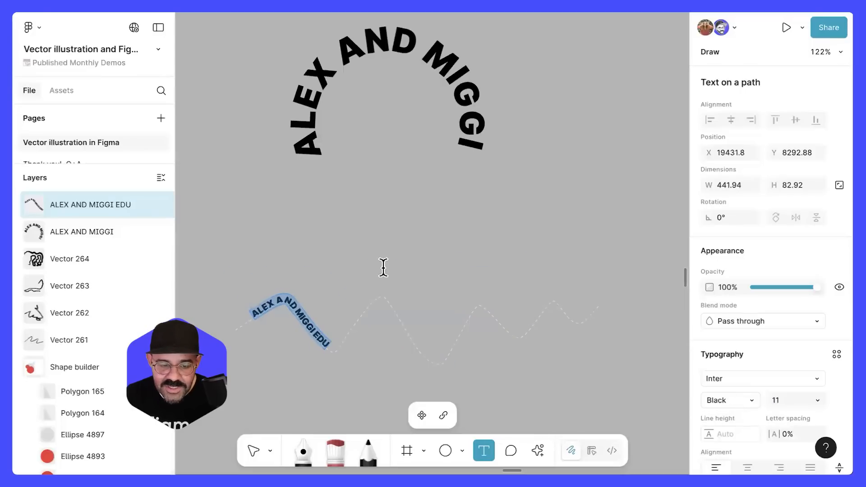
left_click(347, 368)
- Review the wavy text up close, and bring the Effects slide with its Example frame into view
scroll(316, 370, "up", 5)
scroll(347, 275, "down", 10)
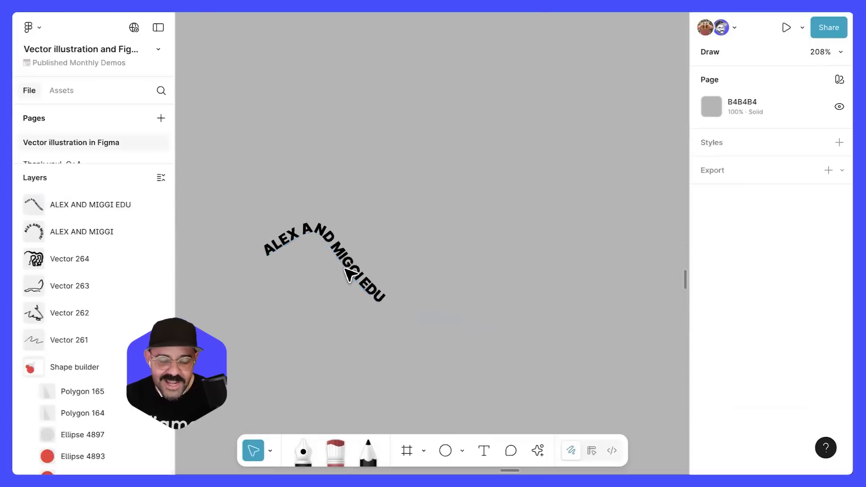
left_click_drag(470, 162, 323, 375)
left_click_drag(350, 225, 236, 379)
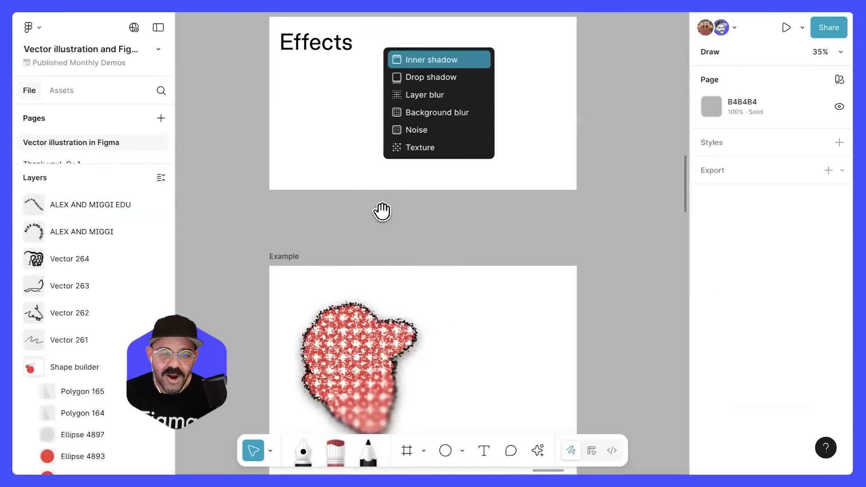
left_click_drag(383, 211, 358, 275)
left_click_drag(400, 255, 441, 236)
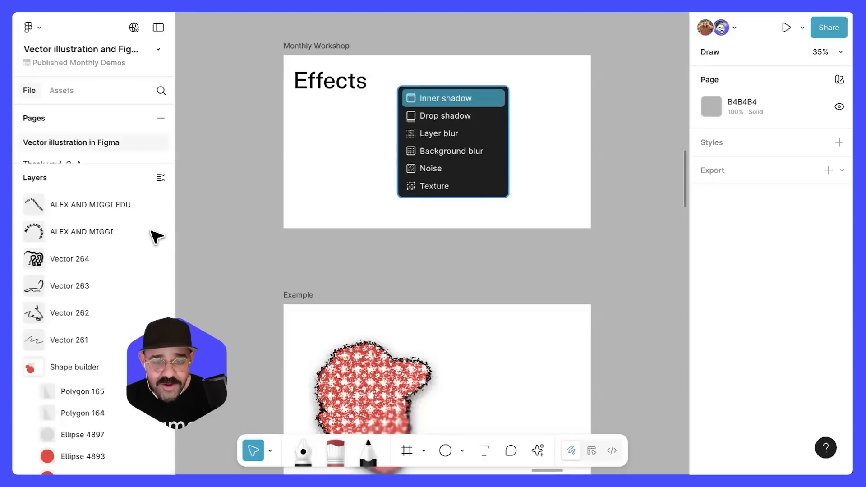
- Expand the page list and open the Squid illustration Example page with the squid's head in close view
left_click_drag(113, 165, 113, 378)
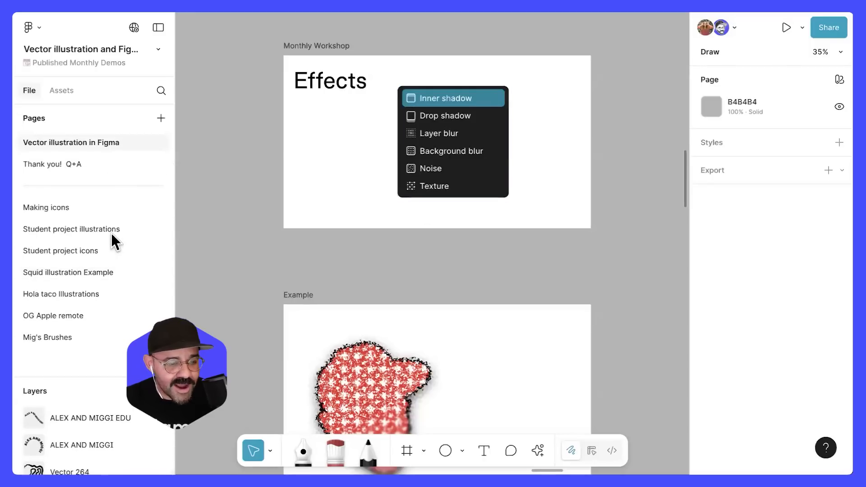
left_click(110, 274)
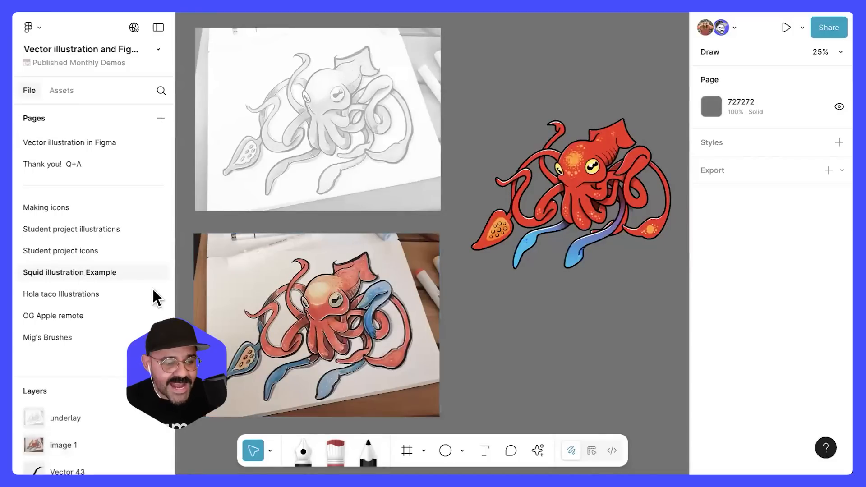
scroll(612, 167, "up", 1)
scroll(612, 166, "up", 10)
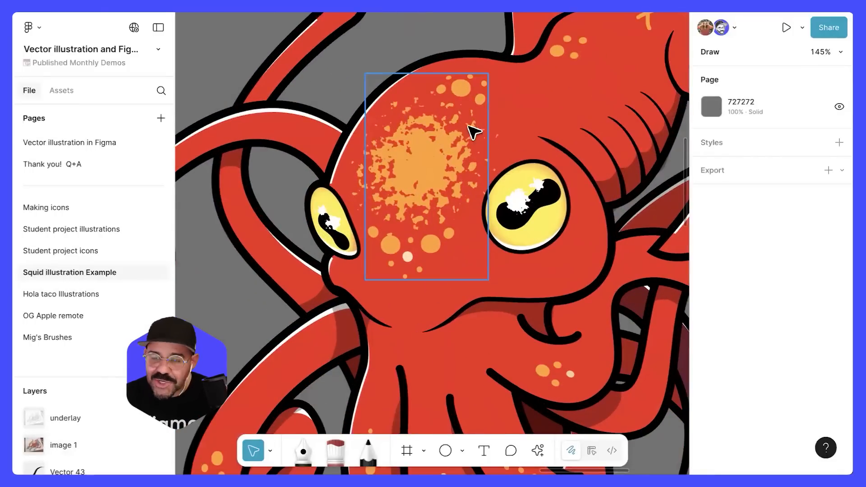
- Hide the Texture effect on the large orange ellipse on the squid's head, and show it again
left_click(438, 160)
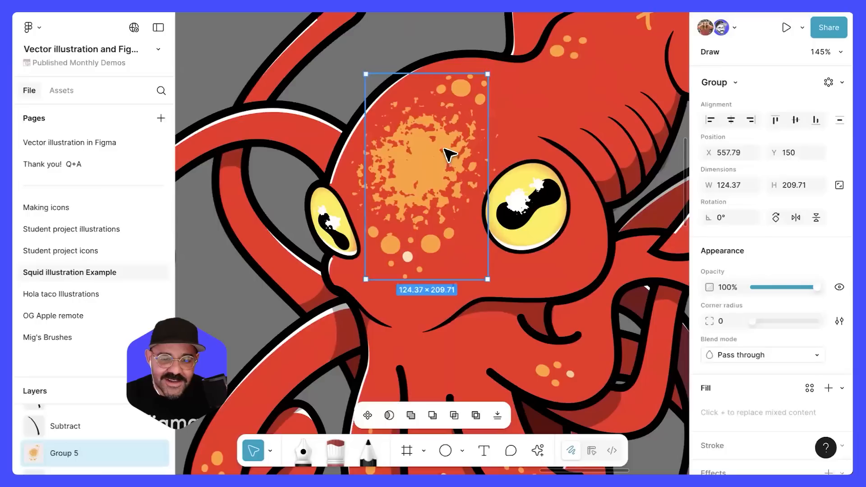
scroll(775, 363, "down", 3)
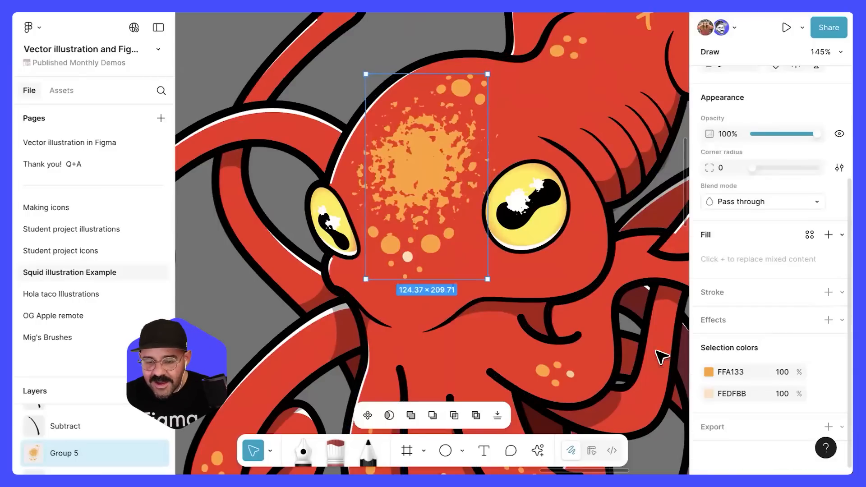
double_click(423, 173)
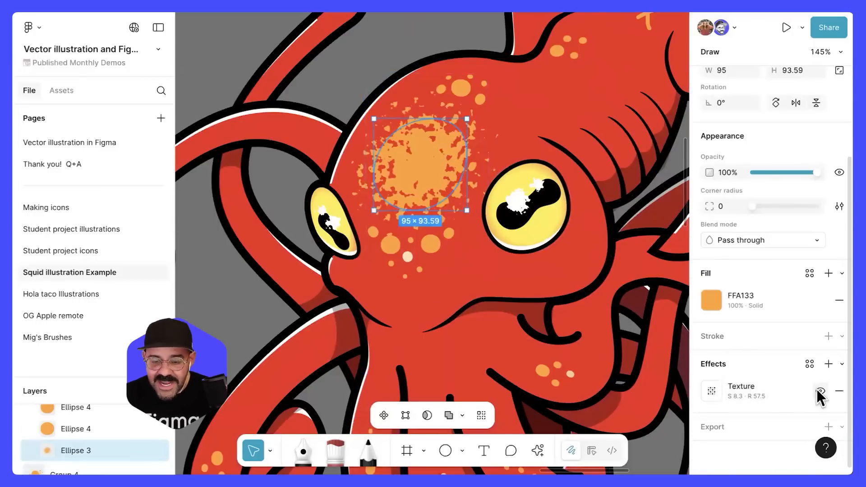
left_click(821, 392)
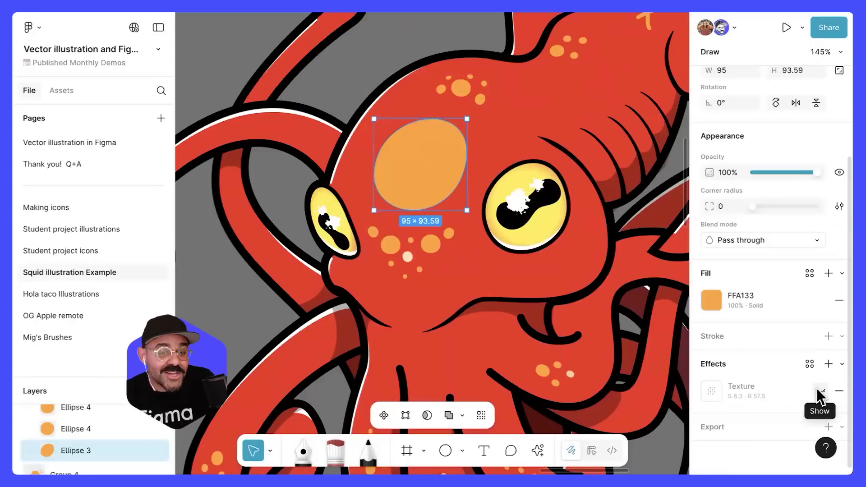
left_click(819, 390)
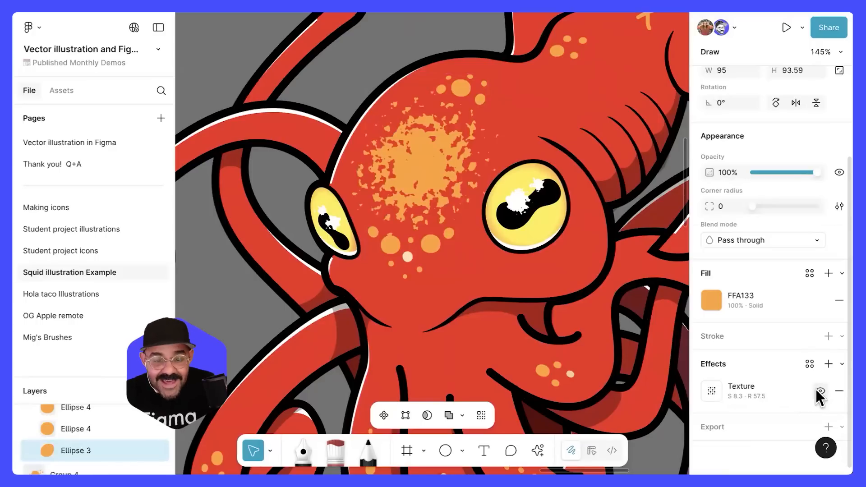
scroll(403, 189, "down", 10)
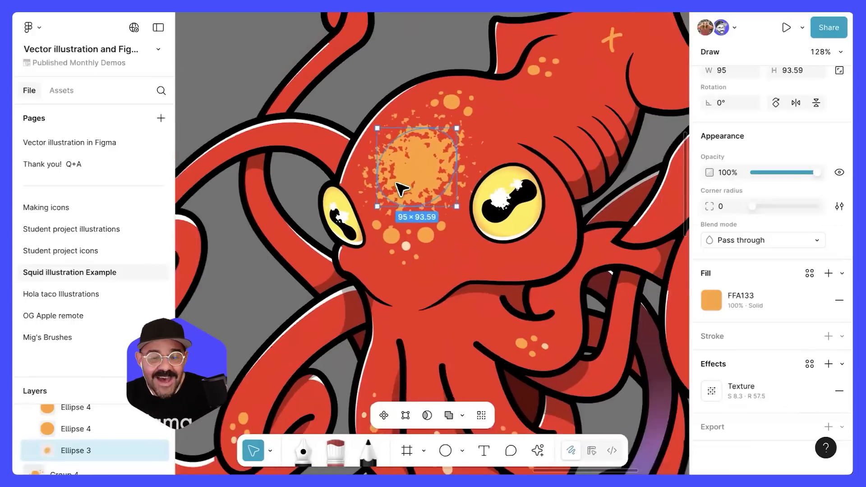
left_click(433, 90)
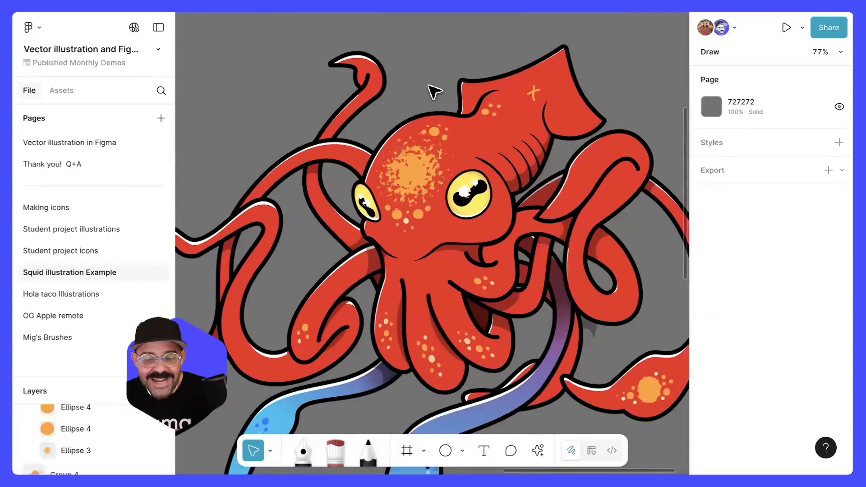
scroll(431, 91, "down", 4)
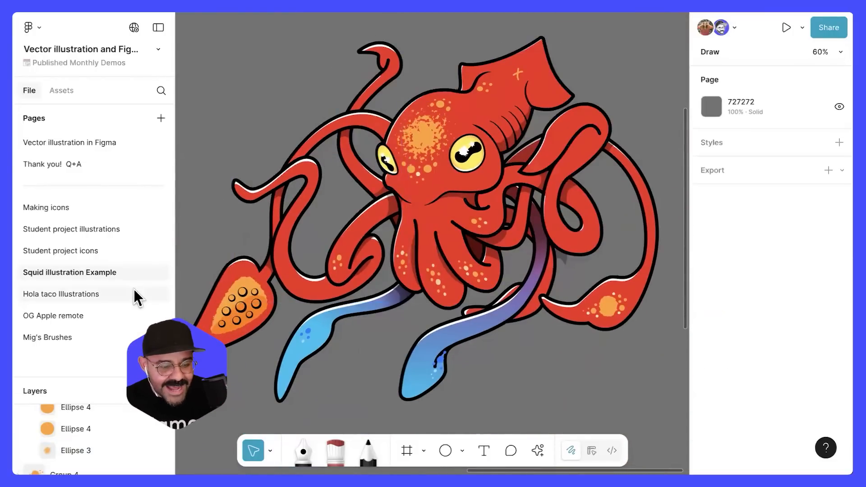
- Try enlarging the orange spot group on the squid's head, and undo the resize
left_click(431, 143)
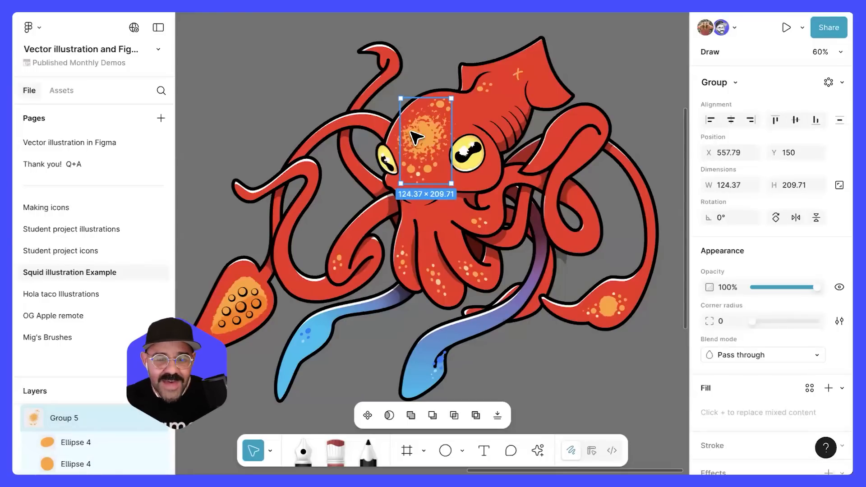
left_click_drag(451, 183, 481, 254)
key("ctrl+z")
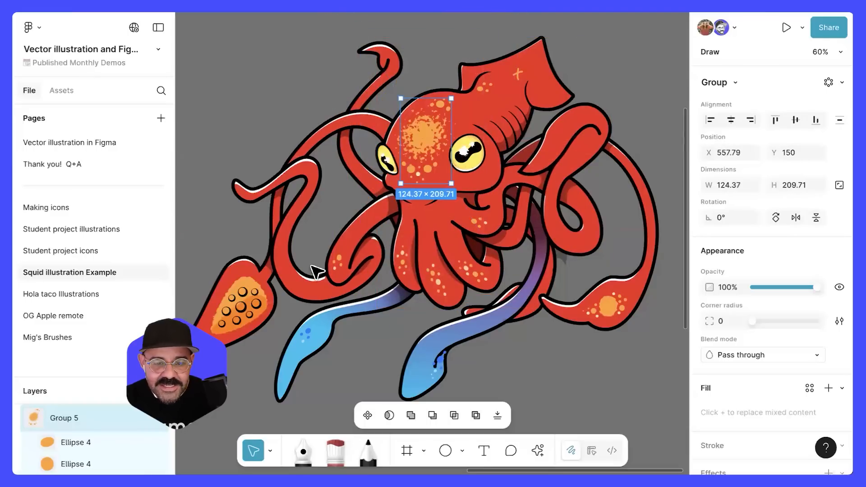
- Open the Hola taco Illustrations page and look over the bacon-and-egg badges
left_click(108, 293)
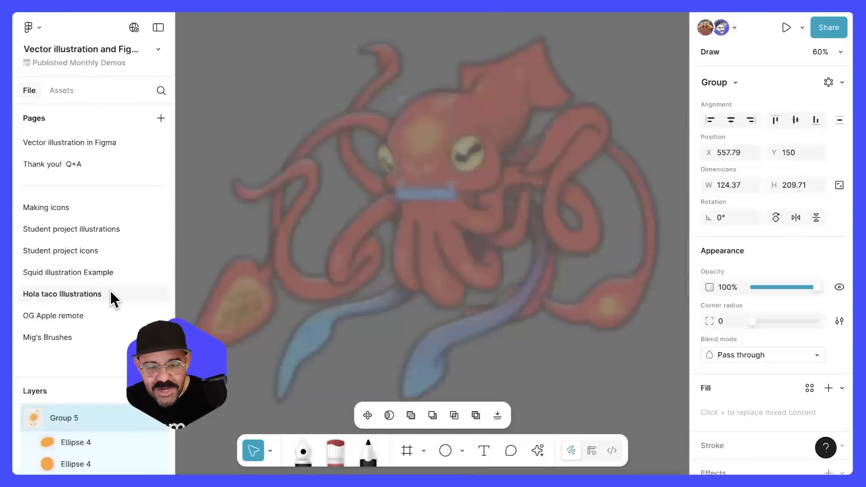
scroll(480, 236, "up", 5)
scroll(364, 237, "up", 2)
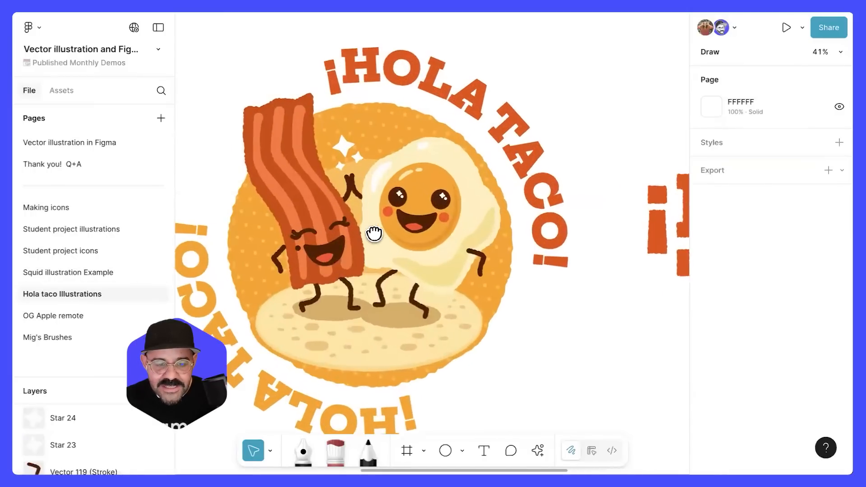
left_click_drag(328, 256, 383, 216)
scroll(395, 236, "down", 4)
left_click_drag(526, 239, 599, 253)
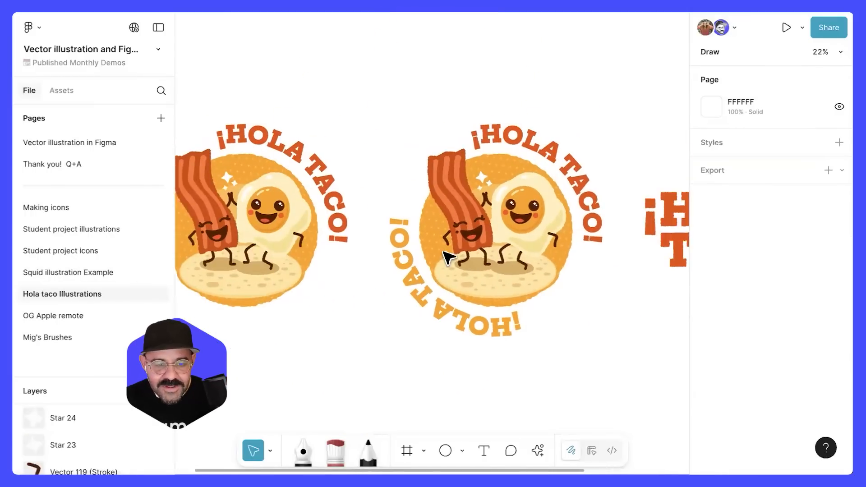
- Add a Texture effect to the light orange ellipse behind the bacon and egg in the badge with two curved texts
scroll(472, 185, "up", 5)
left_click(473, 186)
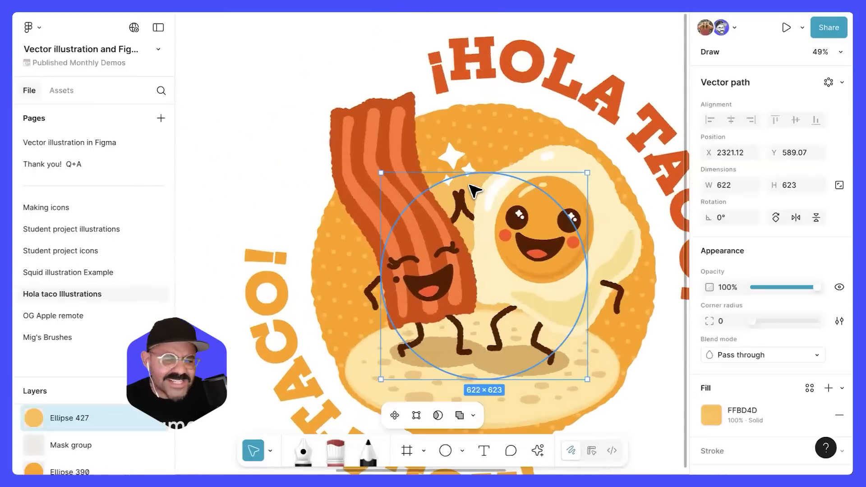
scroll(474, 190, "down", 2)
scroll(793, 361, "down", 3)
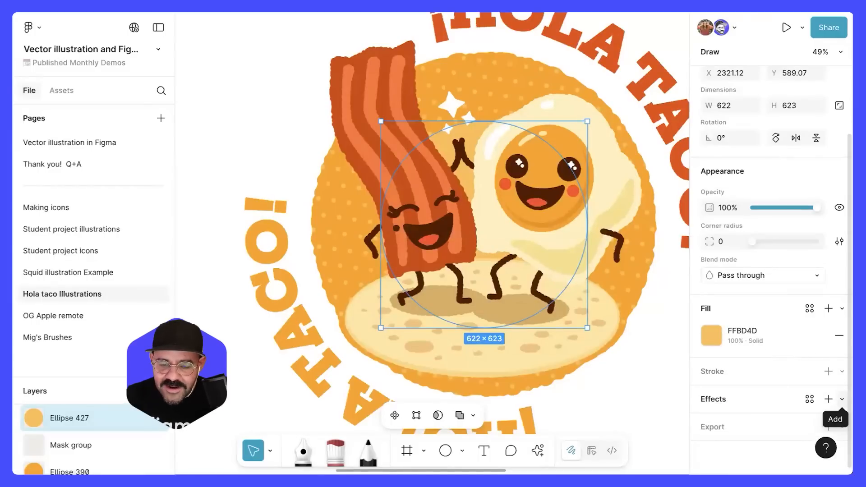
left_click(842, 399)
left_click(789, 375)
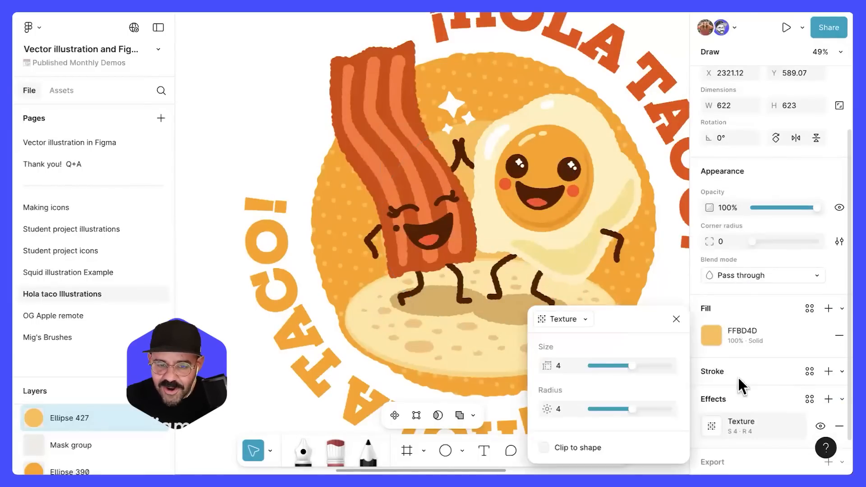
- Set the ellipse's Texture radius to 50.1 and size to 25.1, and move the ellipse up to X 2338, Y 491
left_click_drag(637, 410, 662, 409)
left_click_drag(632, 365, 653, 365)
scroll(497, 131, "up", 5)
scroll(514, 124, "up", 2)
left_click_drag(506, 144, 520, 64)
- Shift the ellipse to X 2321, Y 500, and refine its Texture to radius 100 and size 11
scroll(550, 142, "down", 3)
scroll(551, 177, "down", 3)
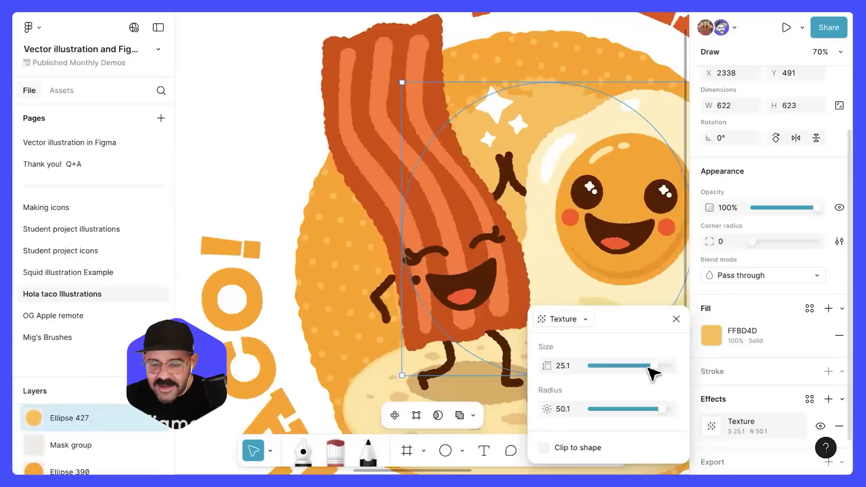
left_click_drag(608, 368, 655, 366)
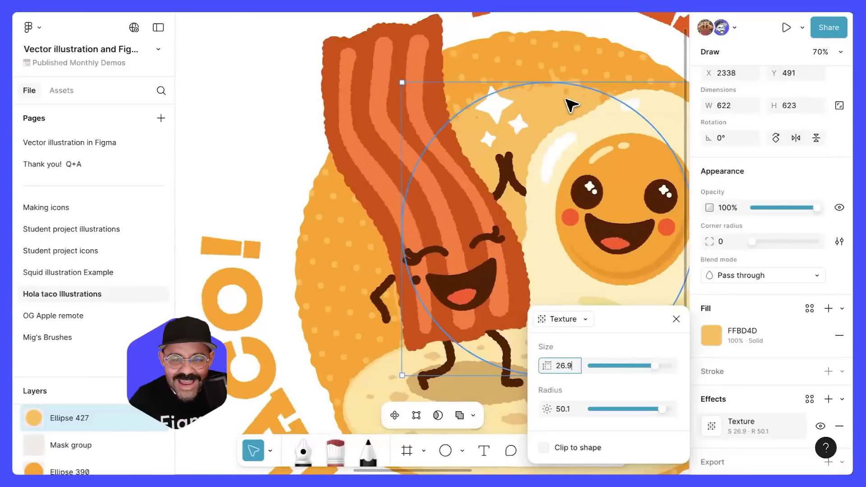
left_click_drag(560, 103, 559, 102)
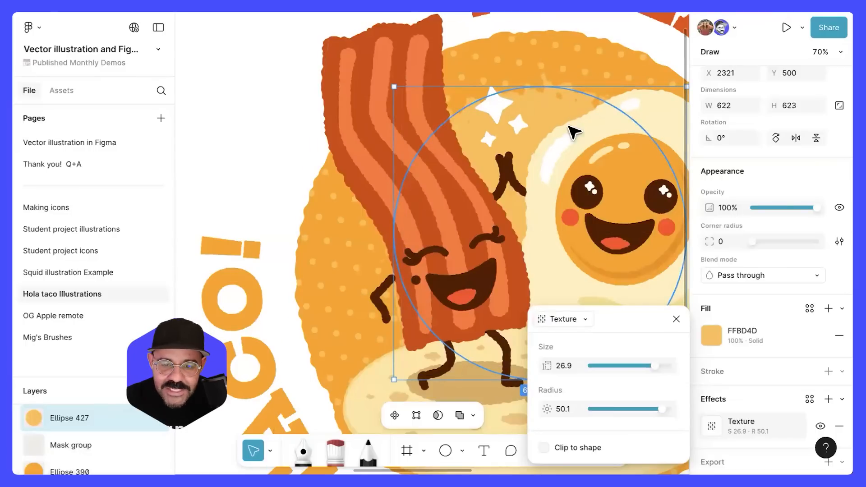
left_click_drag(663, 413, 646, 364)
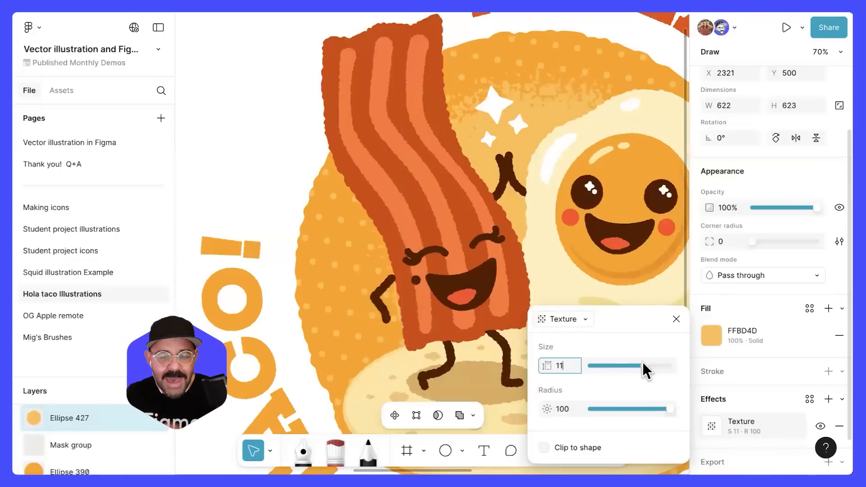
- Deselect the textured ellipse and open the Vector illustration in Figma page
scroll(518, 136, "down", 5)
left_click(334, 128)
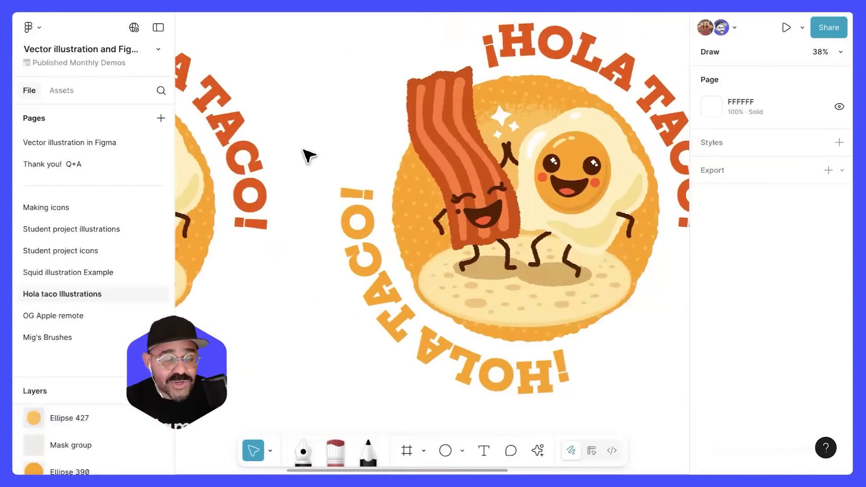
left_click(103, 143)
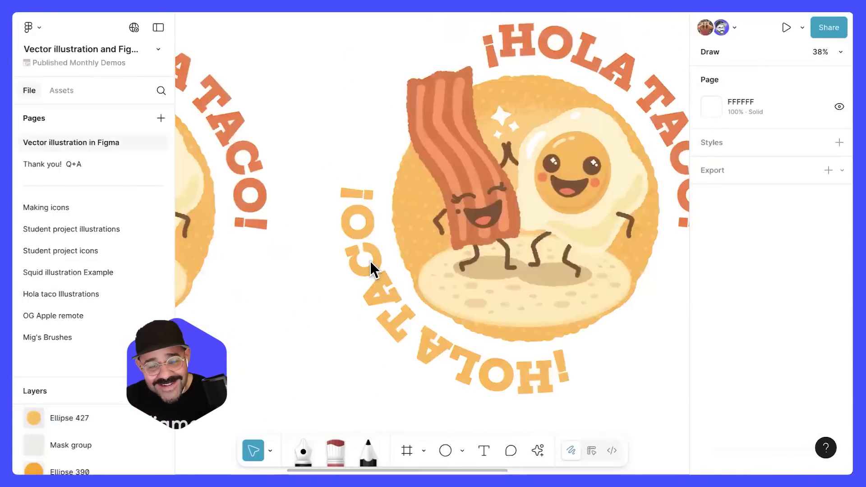
- Draw a circle of 256 × 256 beside the red patterned shape in the Example frame
scroll(433, 290, "down", 4)
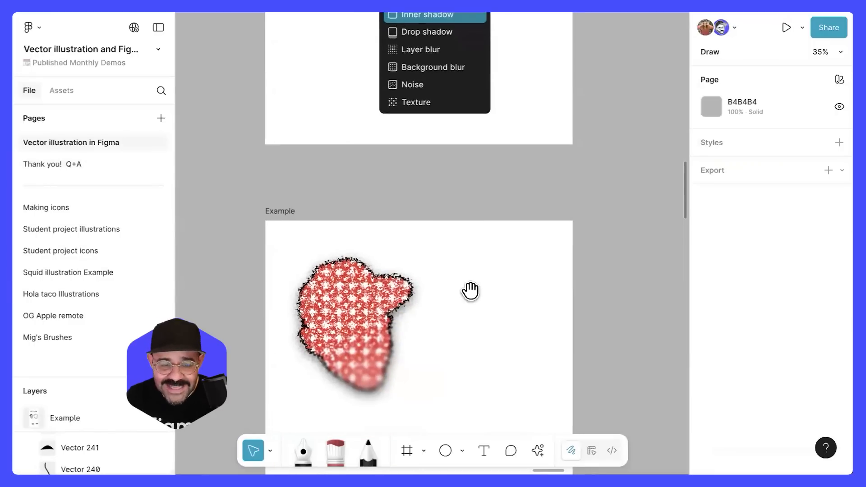
scroll(479, 309, "up", 3)
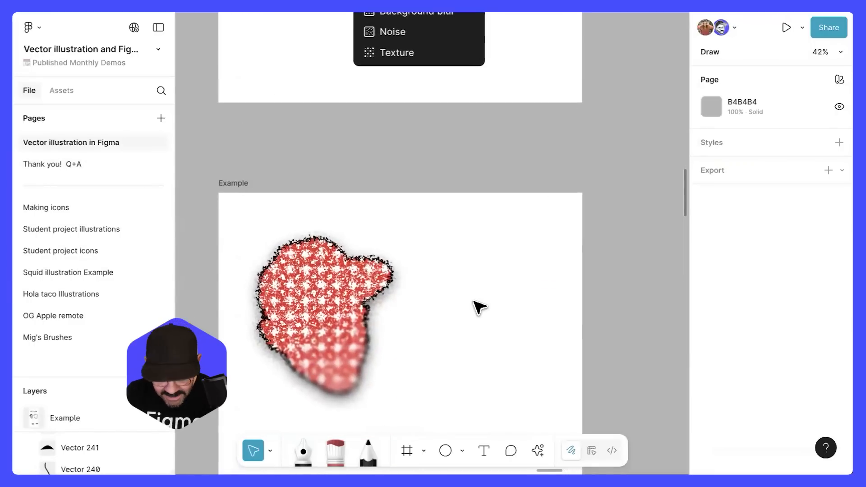
key("o")
left_click_drag(451, 252, 518, 331)
scroll(493, 296, "up", 2)
left_click_drag(490, 294, 554, 168)
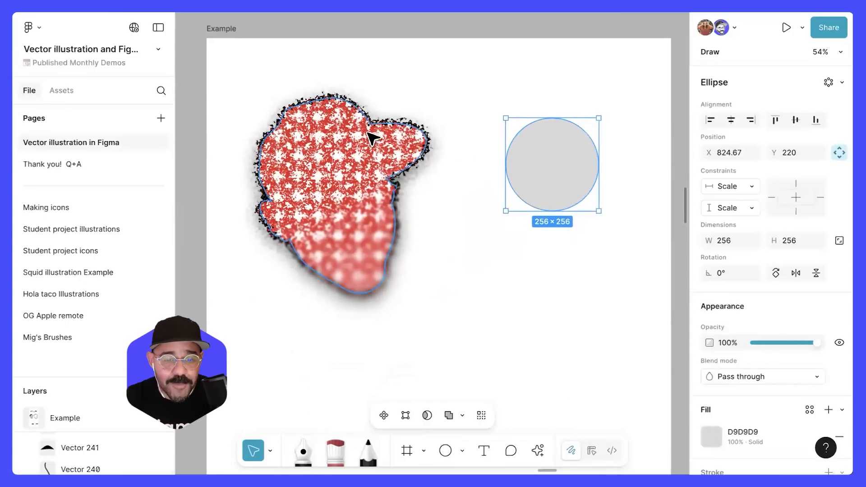
scroll(745, 187, "down", 3)
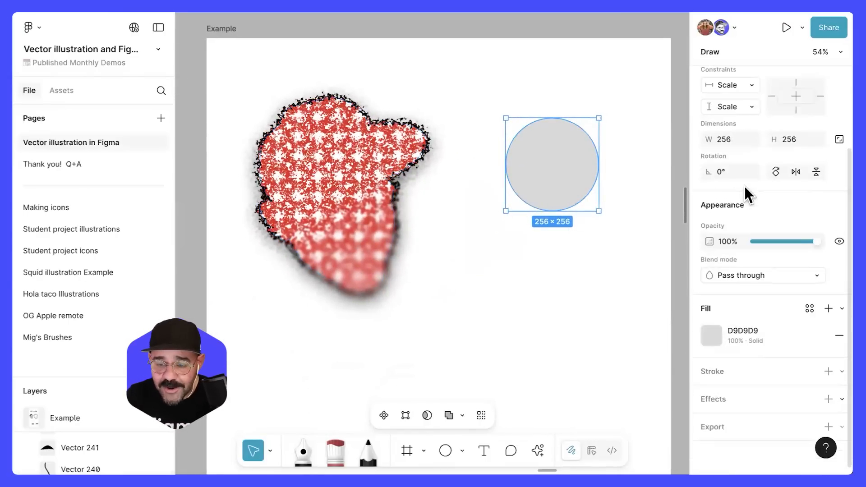
left_click_drag(544, 167, 547, 187)
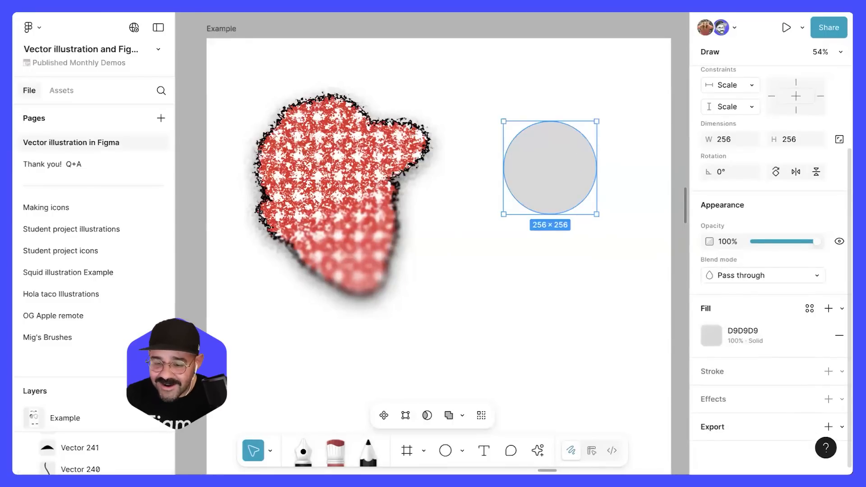
- Add a Texture effect to the grey circle with size 25.1 and radius 33.1
left_click(842, 399)
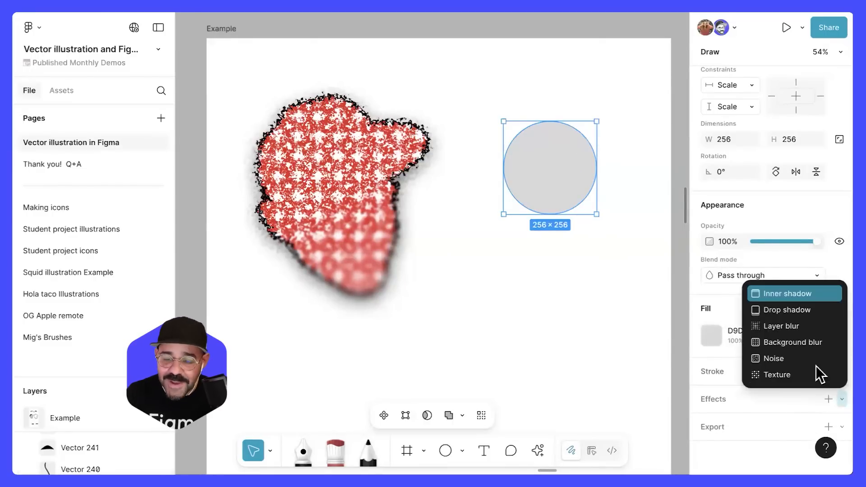
left_click(809, 376)
left_click_drag(642, 318, 740, 116)
mouse_move(729, 162)
left_mouse_down()
mouse_move(744, 163)
mouse_move(718, 163)
left_mouse_up()
scroll(588, 140, "up", 5)
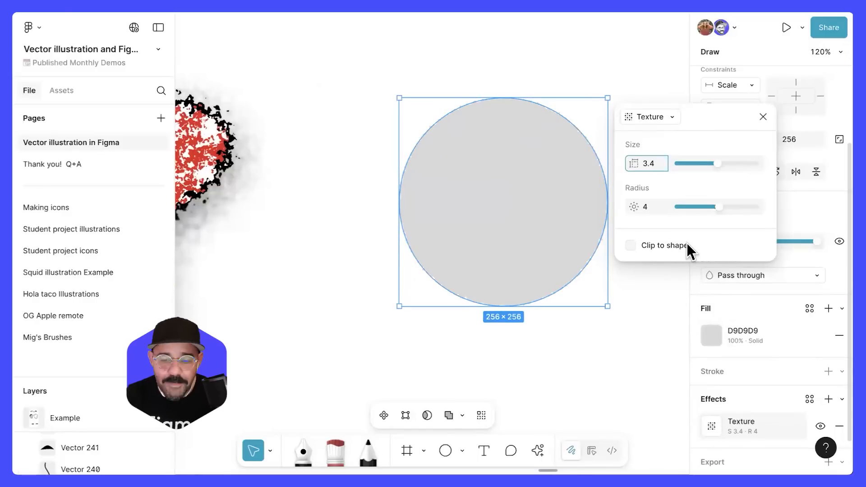
left_click_drag(728, 206, 745, 208)
mouse_move(740, 164)
left_mouse_down()
mouse_move(712, 169)
mouse_move(759, 167)
mouse_move(736, 170)
left_mouse_up()
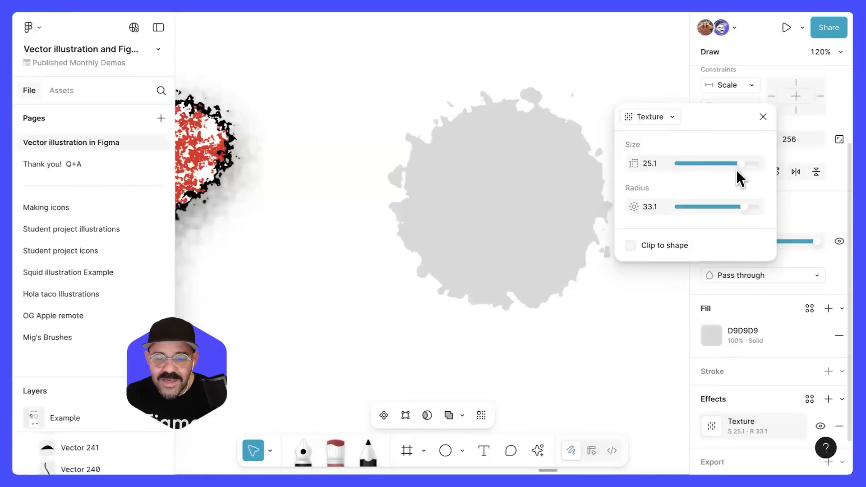
key("Escape")
- Change the textured circle's solid fill to a linear gradient
left_click(713, 337)
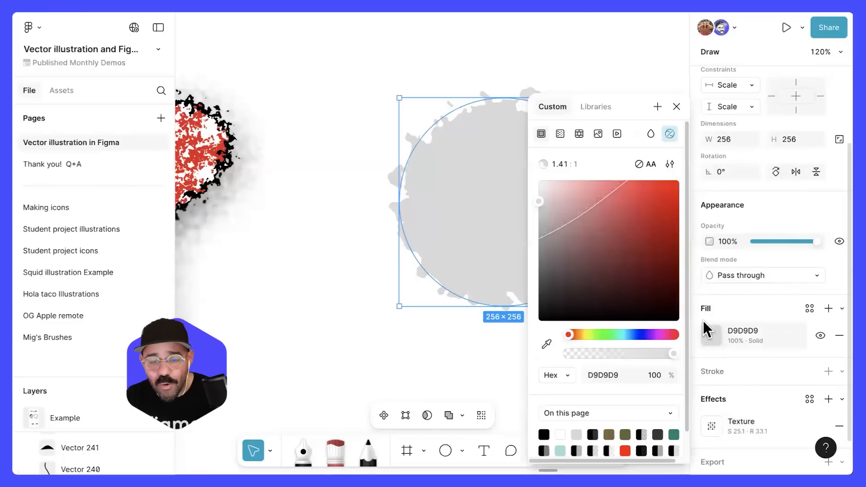
left_click_drag(636, 108, 265, 67)
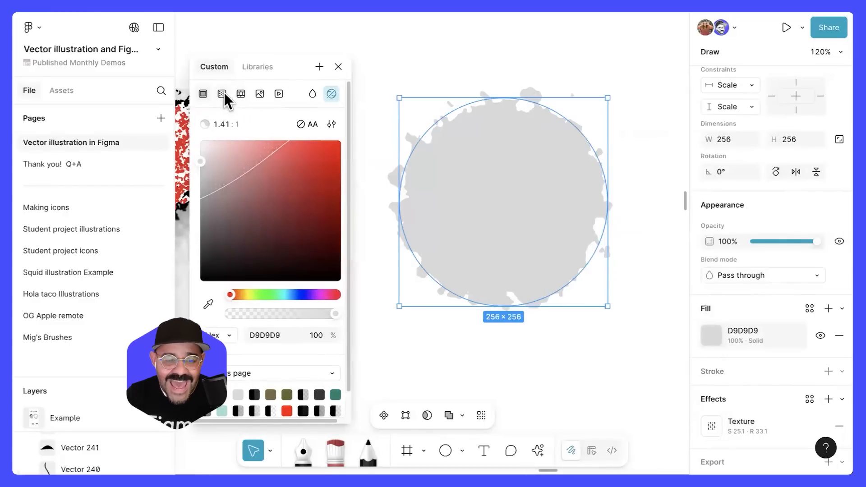
left_click(222, 94)
- Set the gradient's start stop to bright red FF4848 and its end stop to dark red 460505
left_click(341, 149)
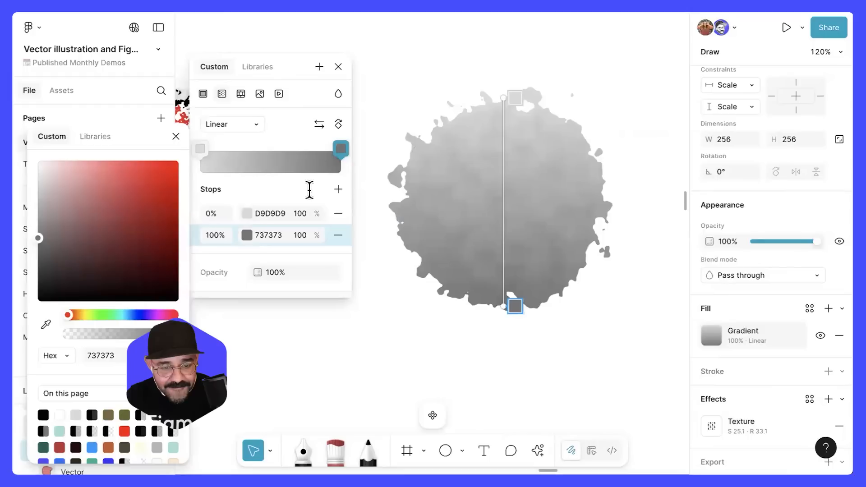
left_click(246, 236)
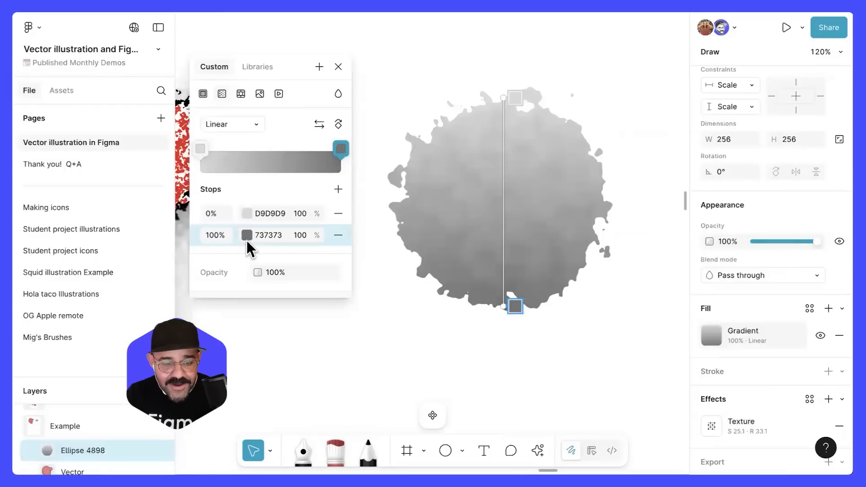
left_click(247, 237)
left_click_drag(160, 240, 144, 156)
left_click(200, 148)
left_click(340, 149)
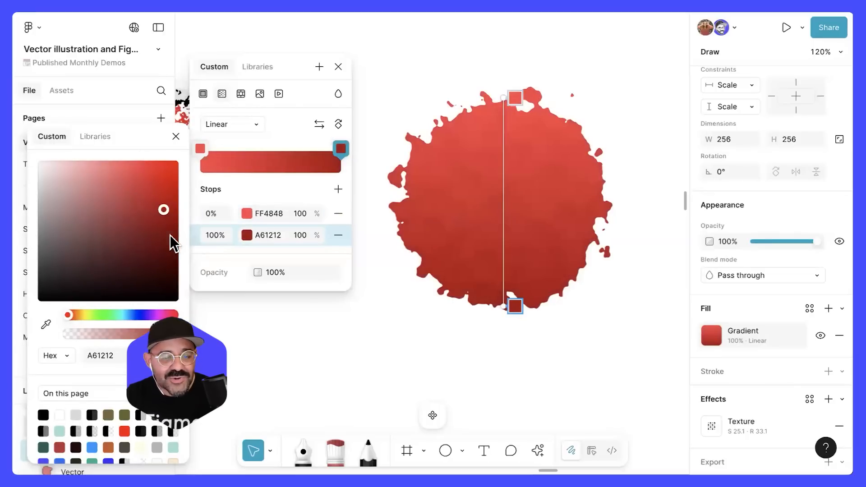
left_click_drag(167, 252, 170, 268)
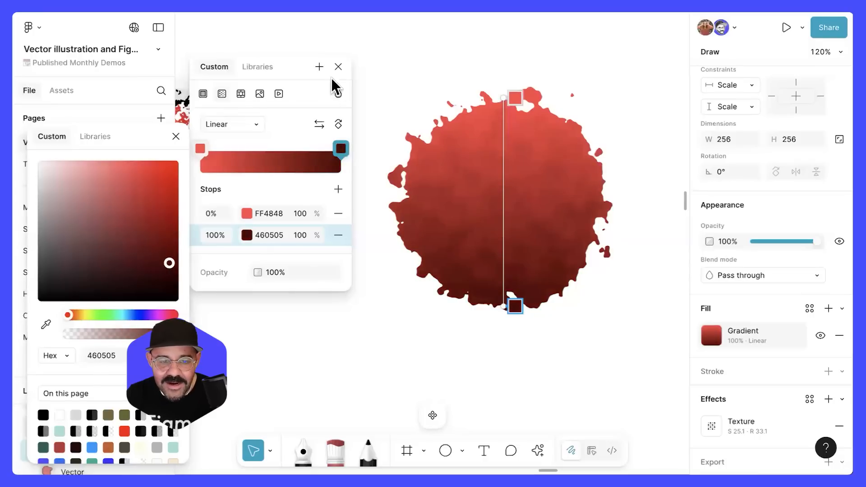
left_click(338, 66)
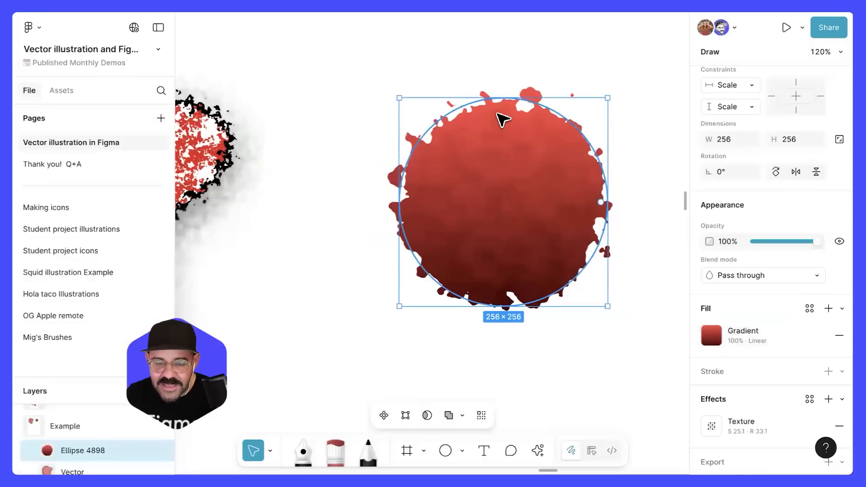
- Hide and show the circle's Texture effect to compare the shape with and without it
scroll(774, 313, "down", 1)
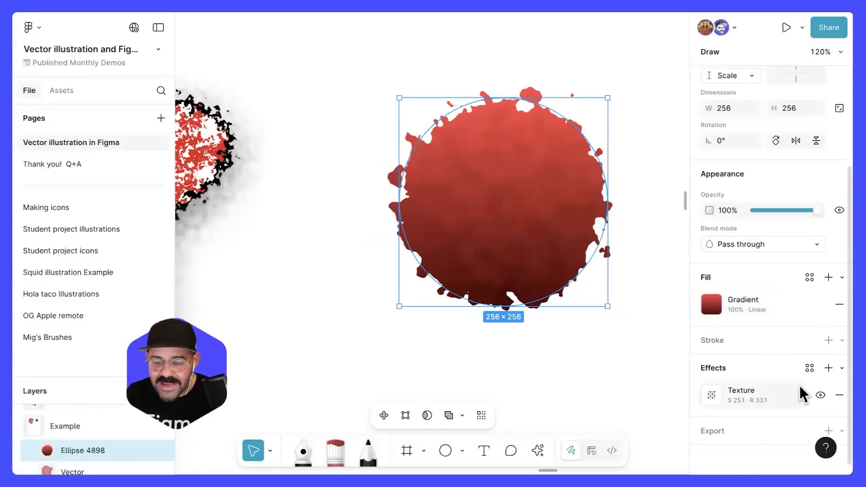
left_click(821, 395)
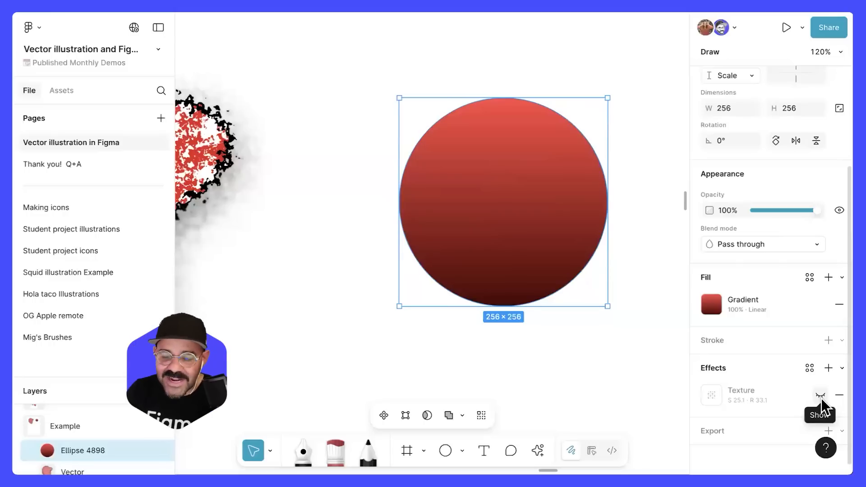
left_click(821, 396)
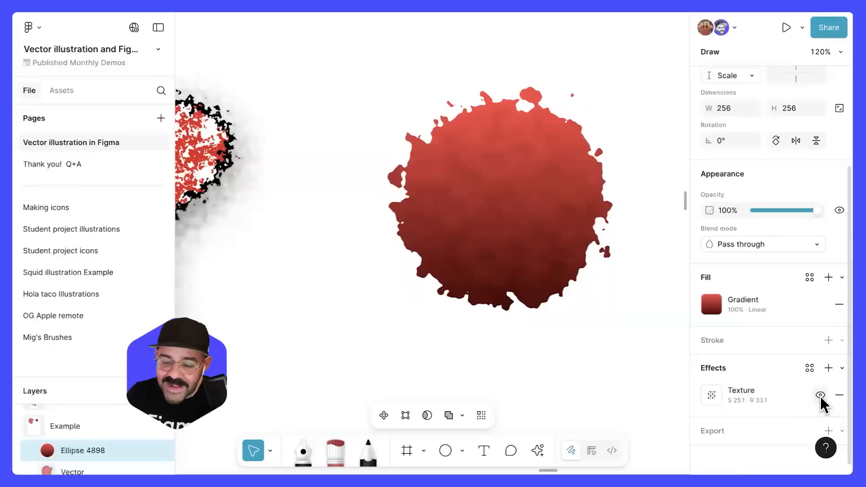
- Try a Texture size of 13.5 on the gradient circle, switching clipping to the shape on and off
left_click(710, 394)
mouse_move(295, 172)
left_mouse_down()
mouse_move(273, 171)
mouse_move(288, 174)
left_mouse_up()
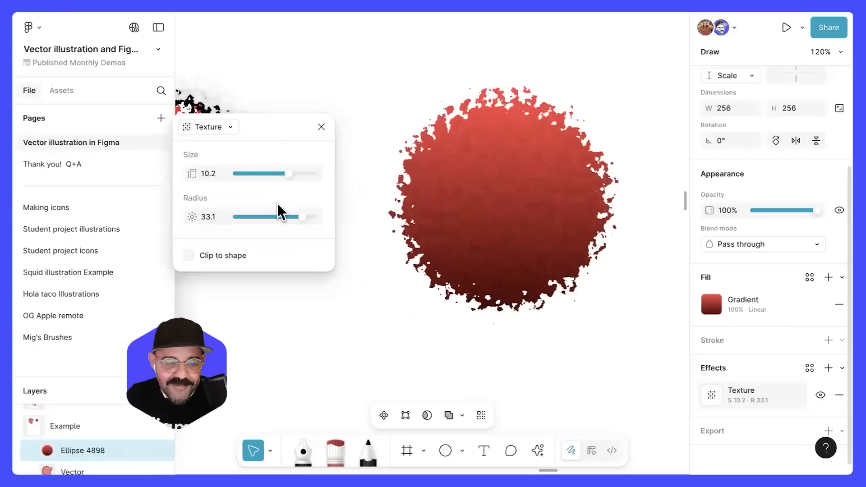
left_click(189, 254)
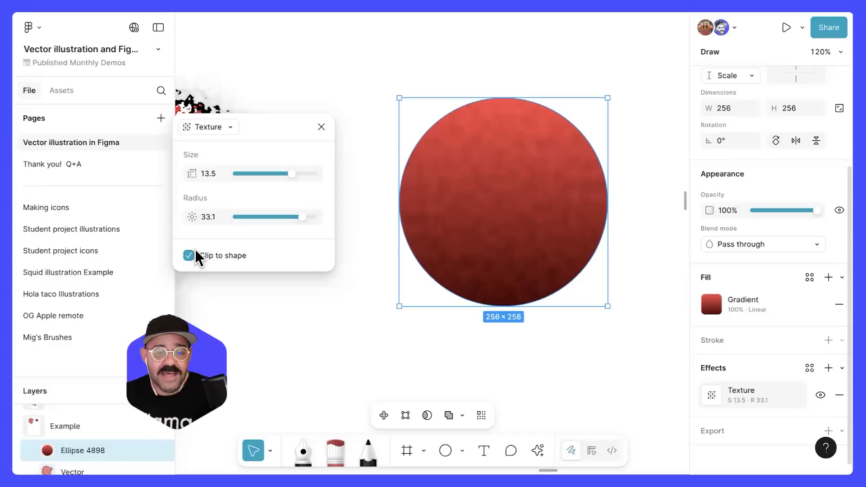
left_click(193, 255)
- Set the circle's Texture radius to 100 and size to 2.6 for a fine sprayed edge, and deselect it
left_click_drag(303, 212, 325, 217)
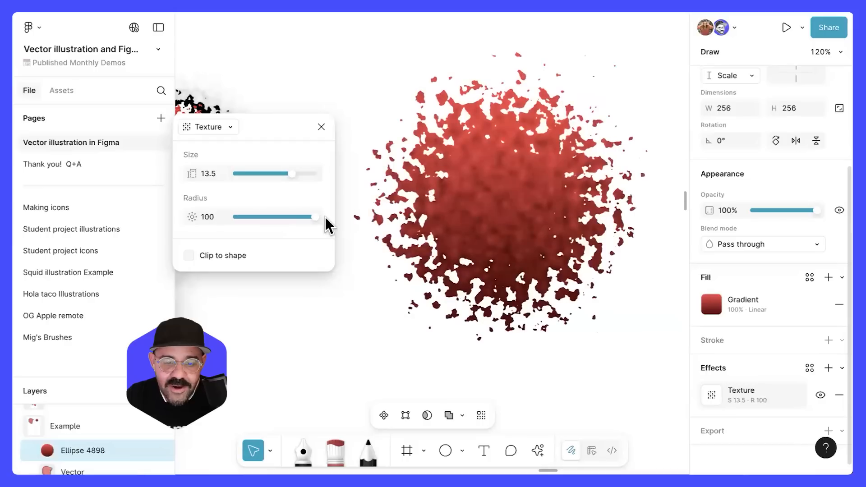
left_click_drag(258, 175, 271, 177)
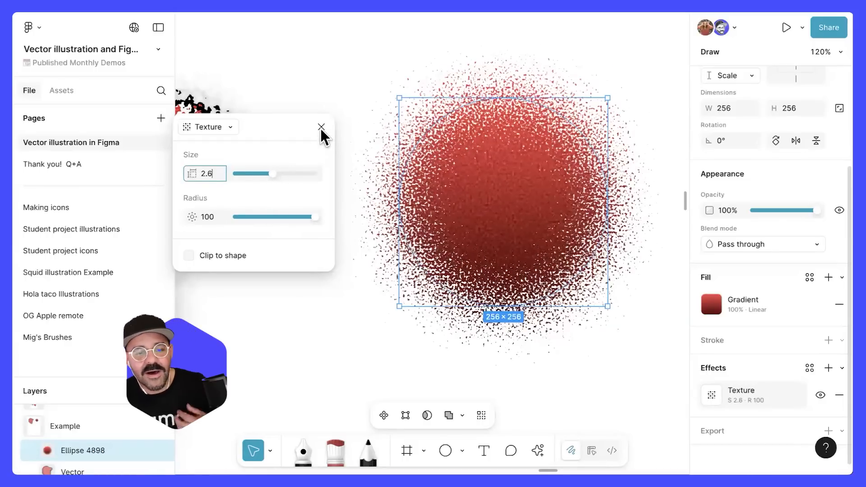
left_click(352, 252)
scroll(352, 252, "down", 4)
left_click(359, 264)
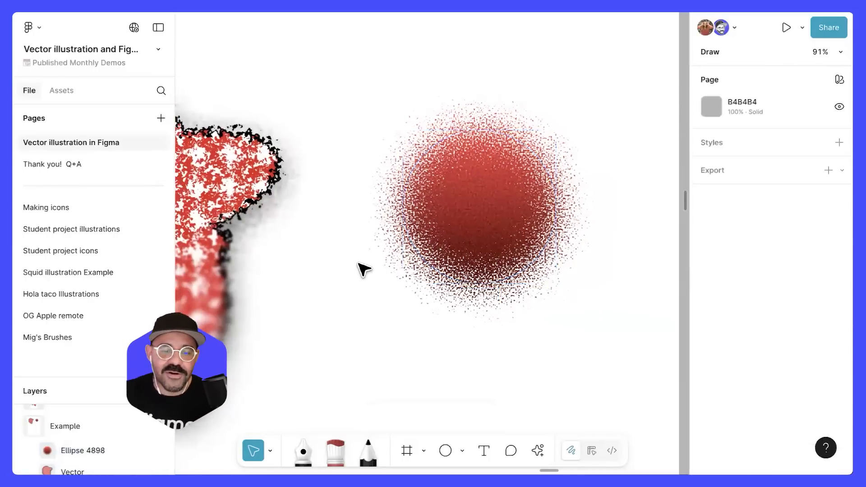
- Draw a second circle of about 235 × 235 in the empty area below the two shapes
scroll(359, 264, "down", 7)
left_click_drag(365, 246, 410, 239)
left_click_drag(425, 320, 443, 256)
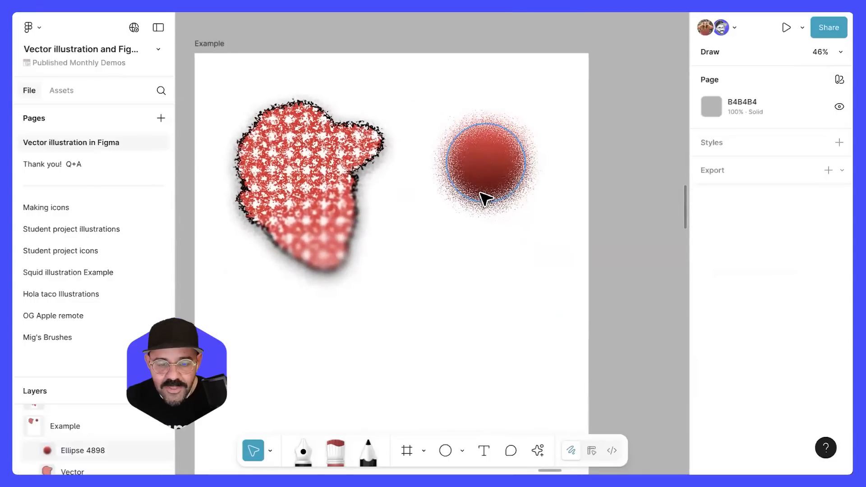
scroll(466, 277, "up", 3)
key("o")
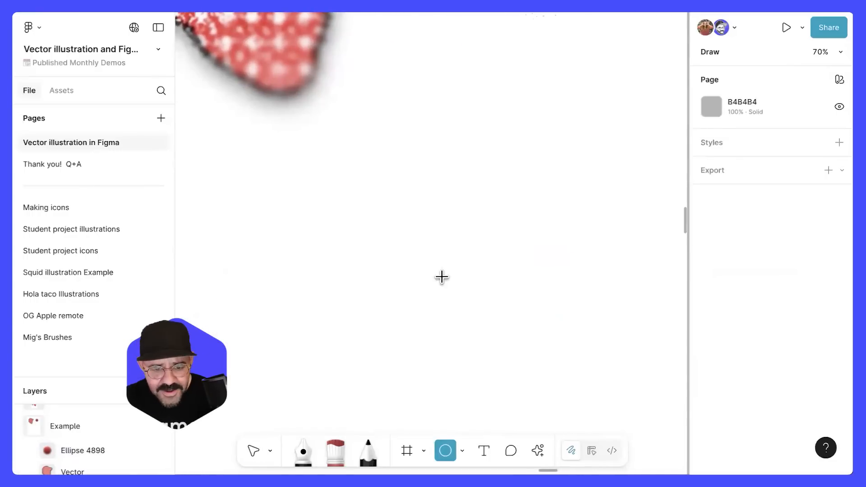
left_click_drag(478, 316, 368, 205)
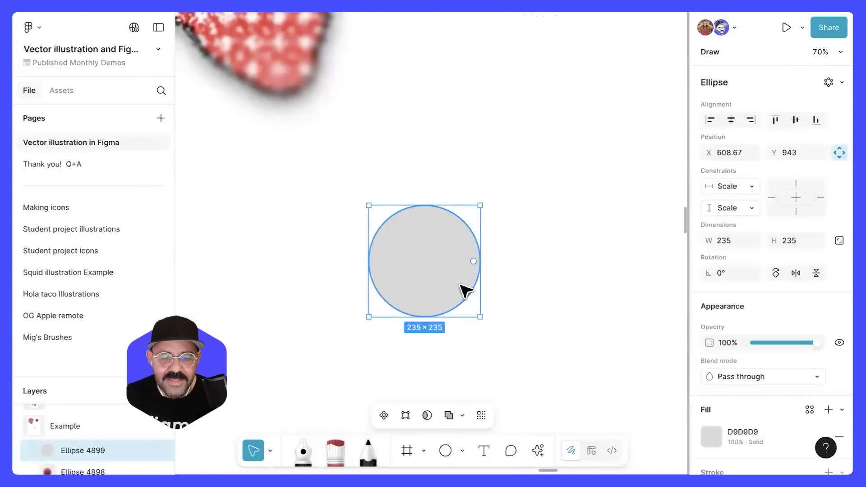
- Fill the new circle with solid red FF0000
left_click(718, 435)
left_click(679, 181)
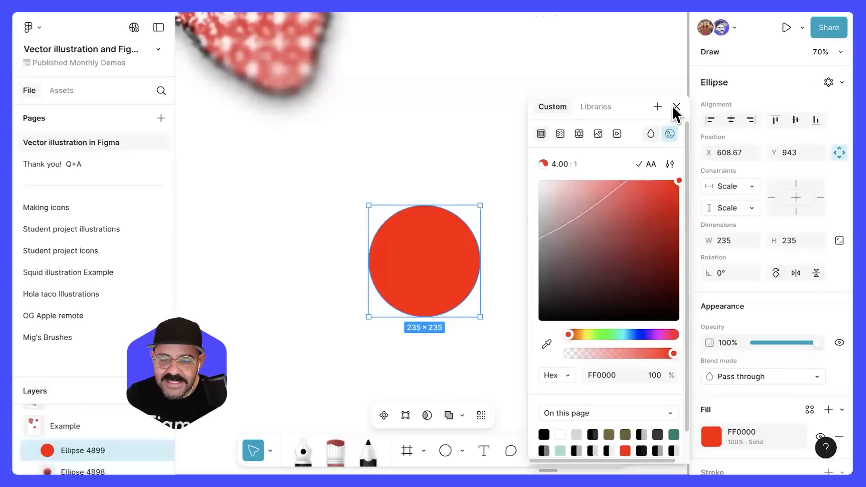
left_click(677, 108)
- Move the solid red circle left to sit centrally below the patterned shape
scroll(424, 277, "up", 4)
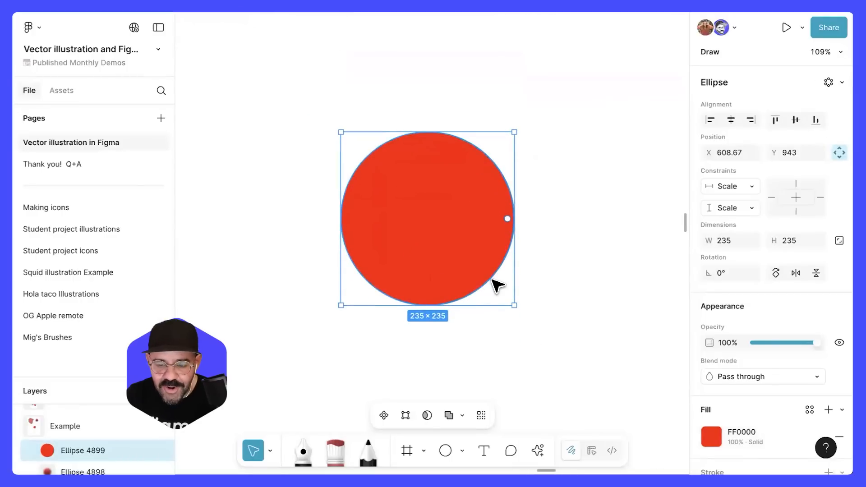
scroll(507, 248, "down", 6)
left_click_drag(451, 140, 446, 215)
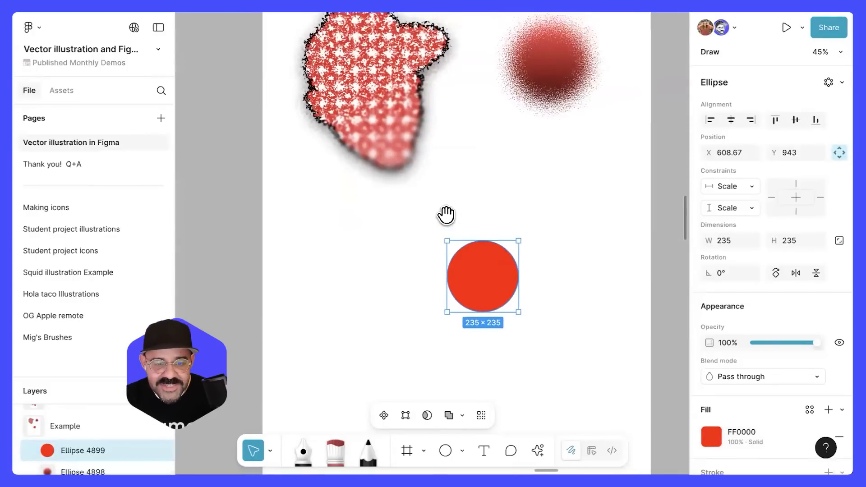
scroll(325, 68, "up", 4)
scroll(361, 112, "up", 2)
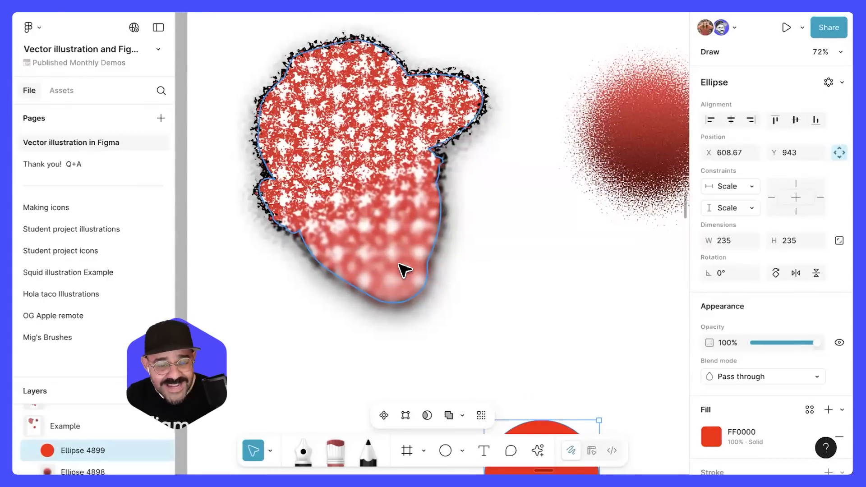
scroll(404, 271, "down", 7)
left_click_drag(548, 156, 437, 202)
- Add a progressive Layer blur to the solid red circle, with start 0 and end 100
scroll(751, 293, "down", 3)
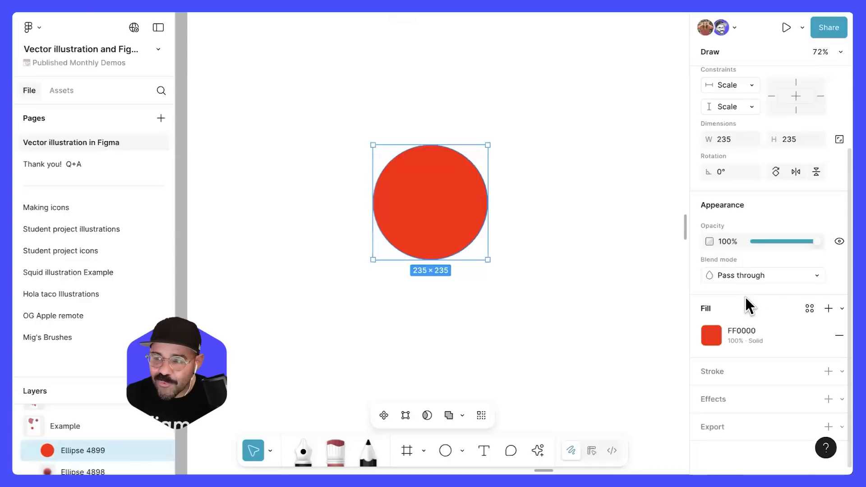
left_click(842, 400)
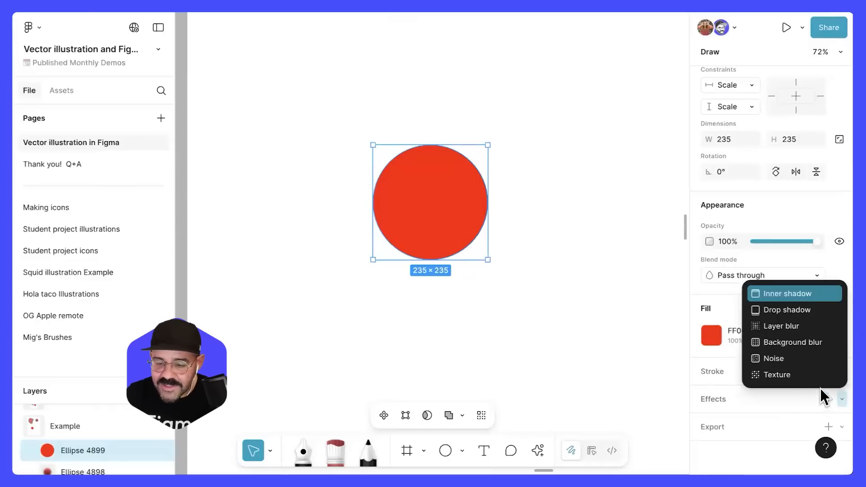
left_click(802, 328)
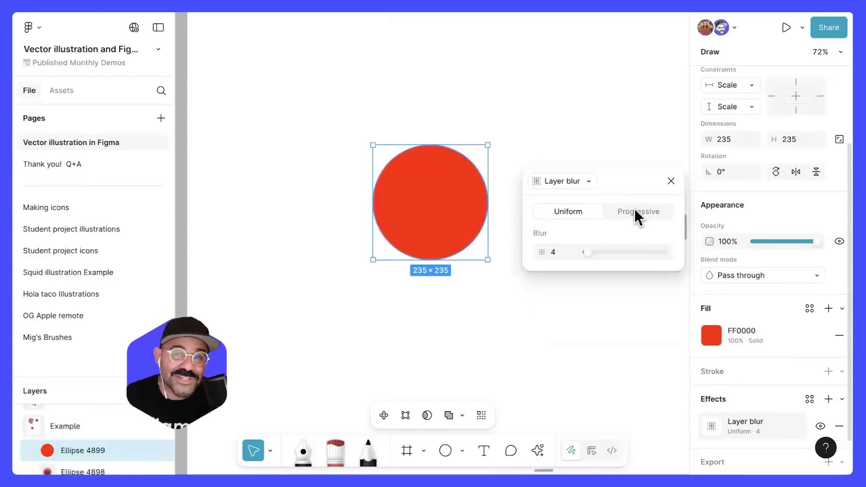
left_click(636, 211)
left_click_drag(586, 295, 670, 299)
left_click_drag(585, 252, 555, 251)
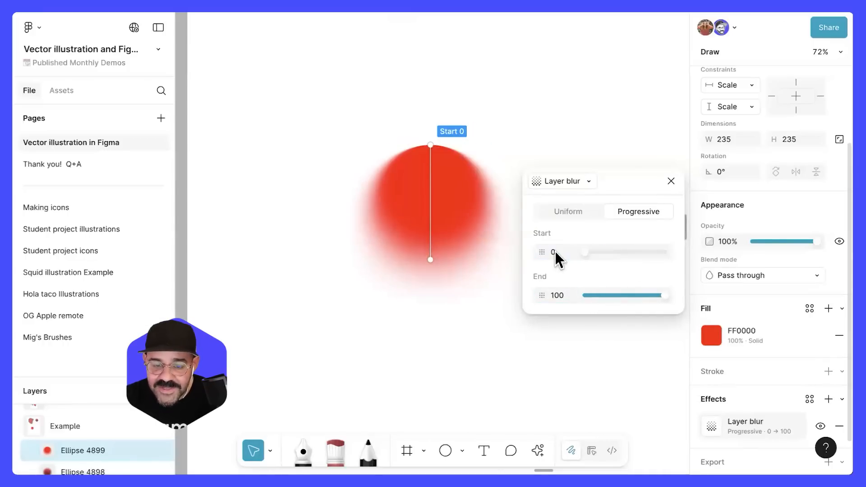
- Reposition the blur so it starts at the circle's centre and ends just below its lower edge
left_click_drag(430, 161, 431, 202)
left_click_drag(441, 258, 453, 253)
left_click_drag(466, 220, 431, 289)
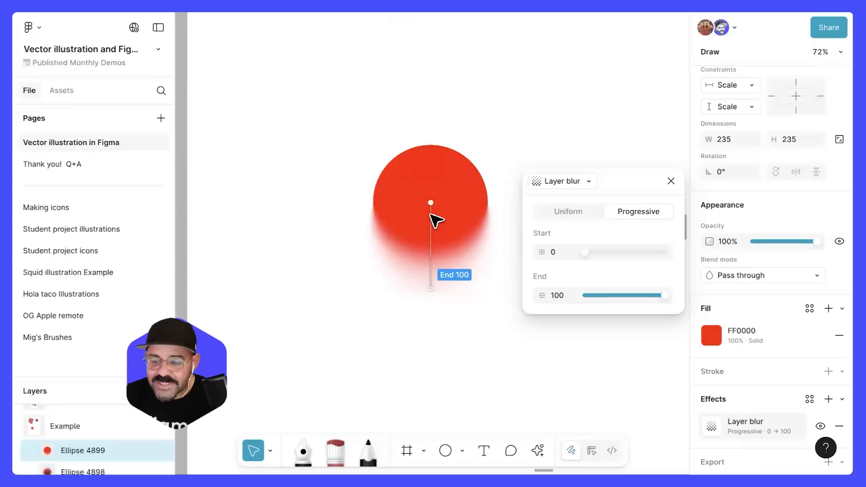
- Move the start point of the red circle's progressive blur slightly above the circle's centre
mouse_move(430, 202)
left_mouse_down()
mouse_move(388, 194)
mouse_move(415, 155)
mouse_move(428, 243)
mouse_move(423, 193)
left_mouse_up()
left_click_drag(406, 159, 431, 188)
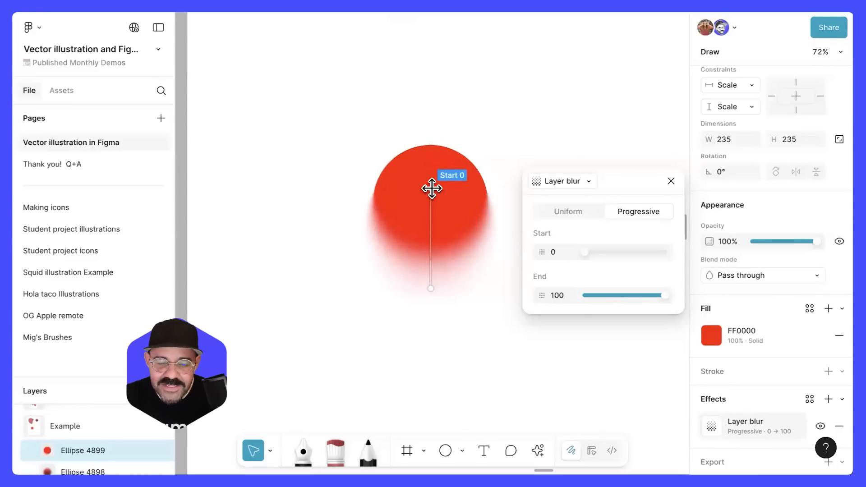
left_click(565, 110)
left_click(571, 116)
- Copy the capped face illustration from the variable width tool example and paste it beside the blurred red circle in the effects example
scroll(569, 181, "down", 10)
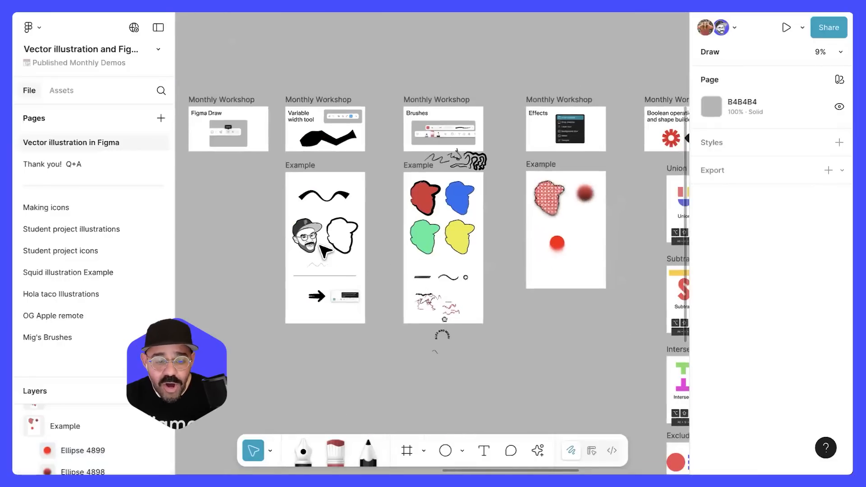
left_click(310, 244)
left_click(278, 217)
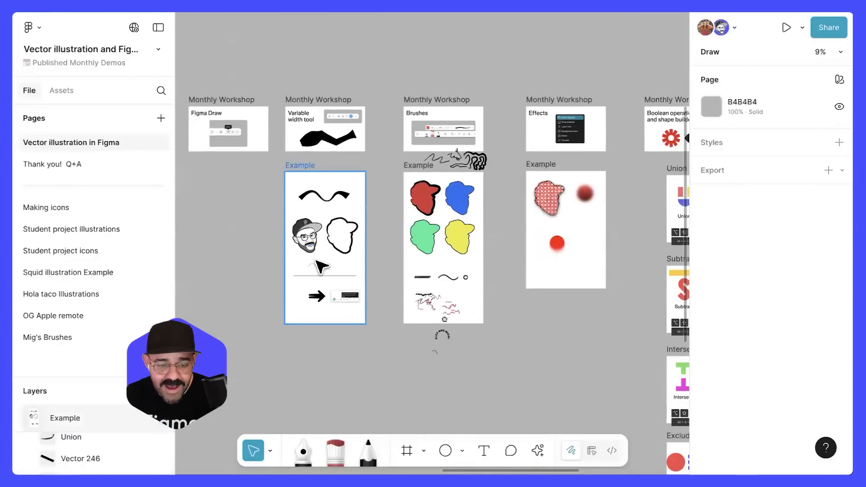
left_click_drag(316, 261, 324, 262)
scroll(574, 251, "up", 4)
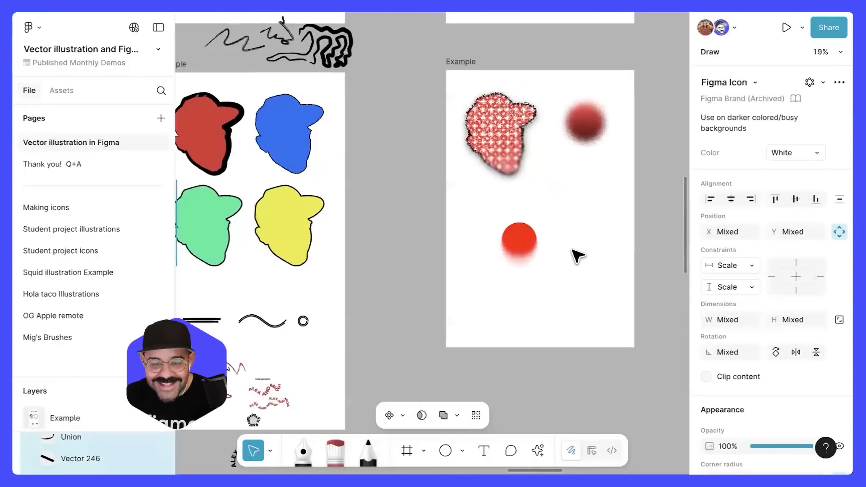
scroll(562, 249, "up", 5)
left_click_drag(454, 235, 382, 231)
left_click_drag(541, 202, 444, 201)
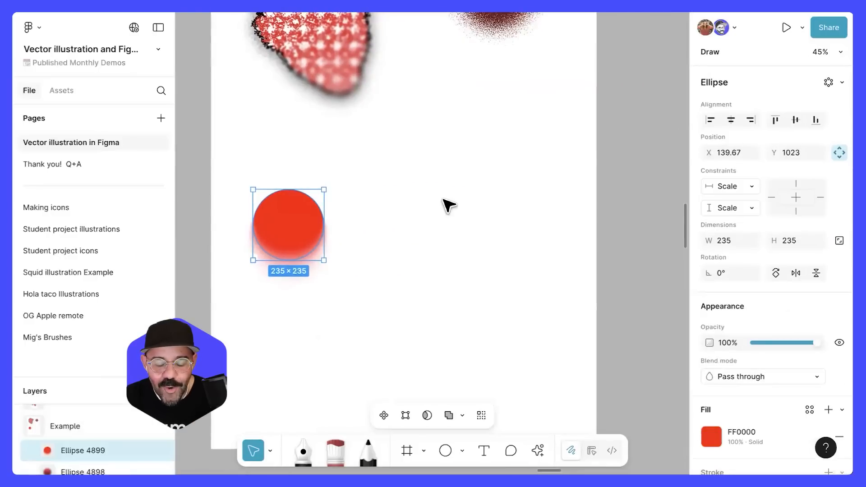
scroll(443, 202, "up", 1)
key("ctrl+v")
left_click_drag(311, 188, 514, 220)
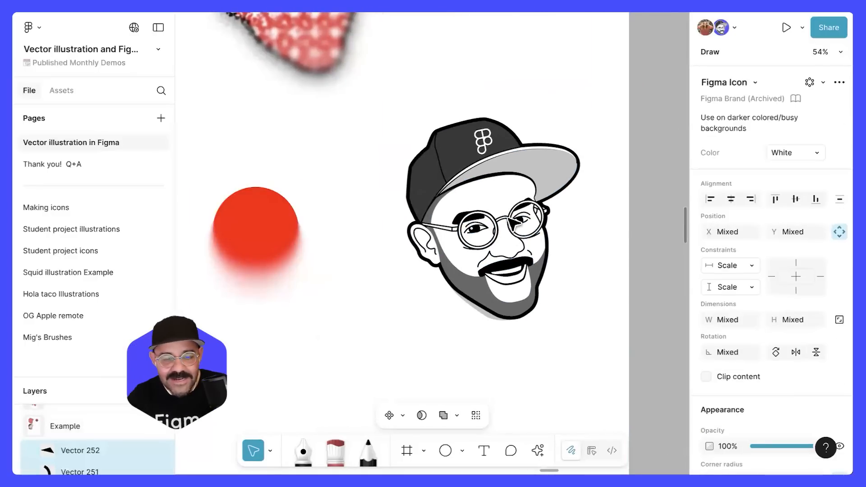
- Try moving separate pieces of the pasted face, including the cap brim and the beard, undoing each move
left_click(626, 209)
left_click_drag(453, 152, 445, 109)
key("ctrl+z")
left_click_drag(553, 178, 607, 115)
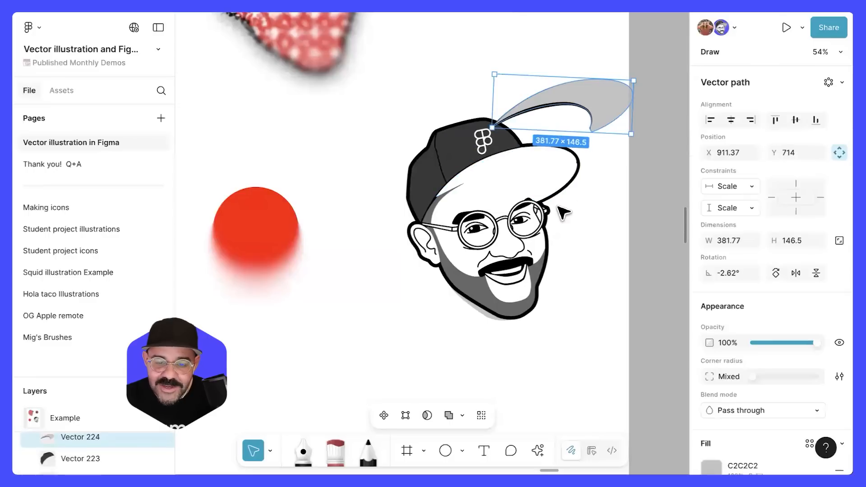
key("ctrl+z")
left_click_drag(537, 281, 606, 288)
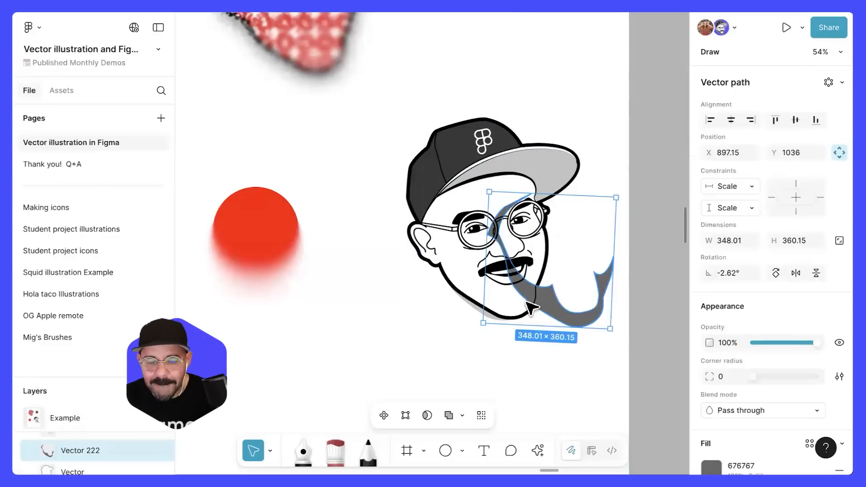
key("ctrl+z")
left_click_drag(510, 256, 551, 293)
key("ctrl+z")
- Group all the pieces of the face illustration and move the group slightly up and to the left
left_click_drag(394, 85, 600, 352)
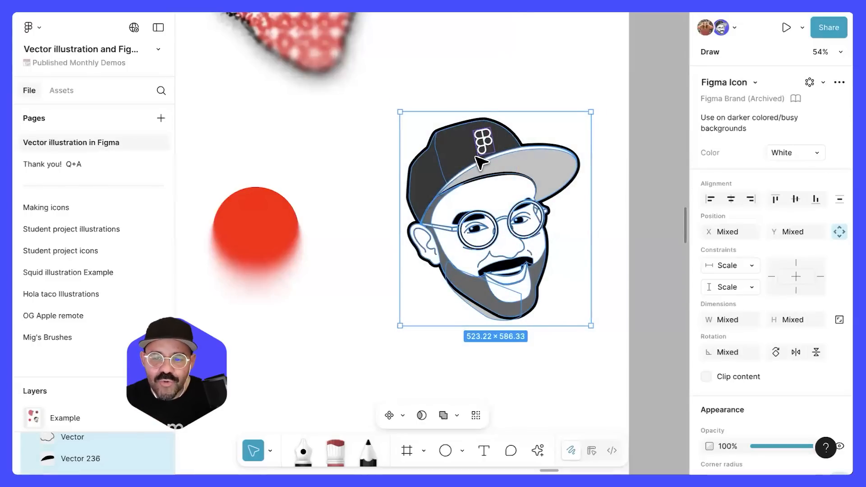
left_click(424, 78)
left_click_drag(388, 86, 623, 361)
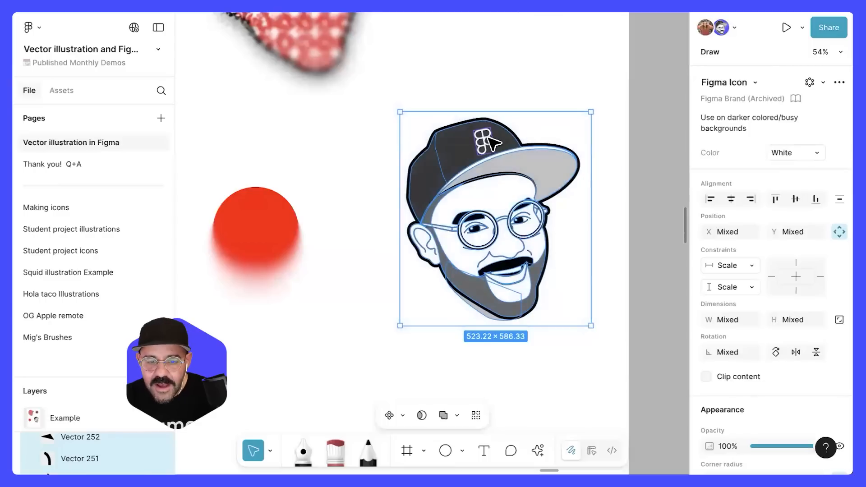
right_click(489, 139)
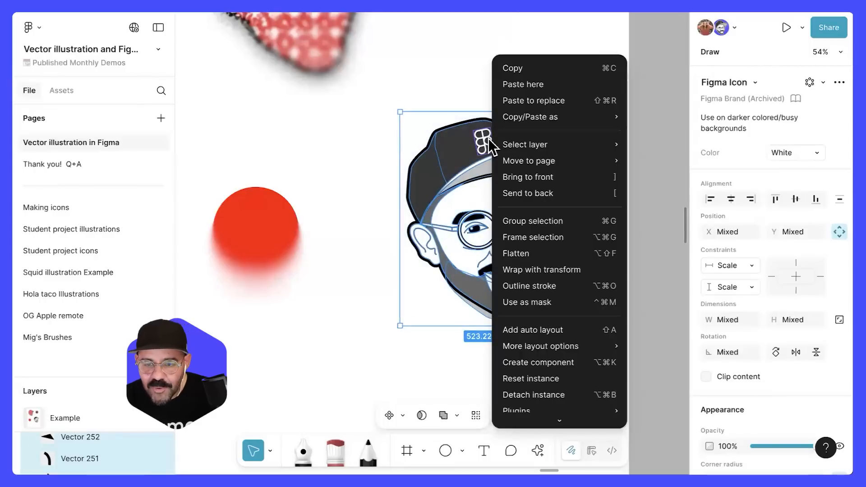
left_click(546, 222)
left_click_drag(546, 223, 533, 188)
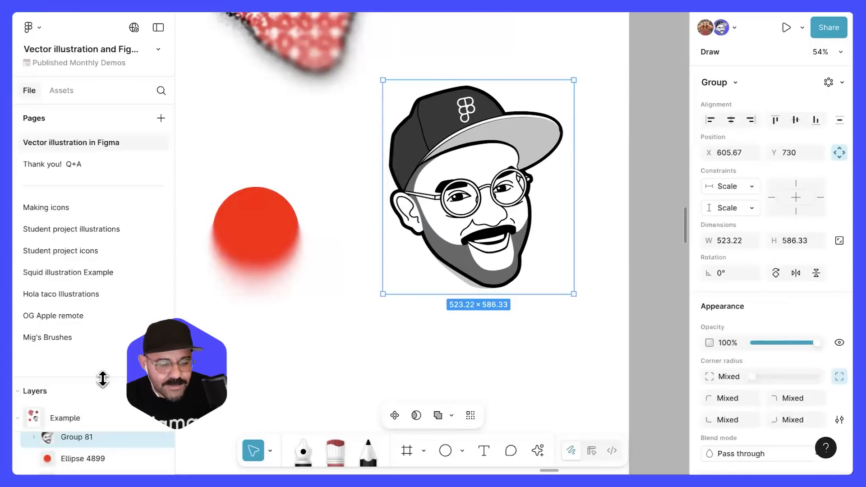
- Rename the face group with the illustrated person's name followed by "'s Face", and move the group slightly down
left_click_drag(100, 378, 97, 221)
scroll(57, 283, "up", 2)
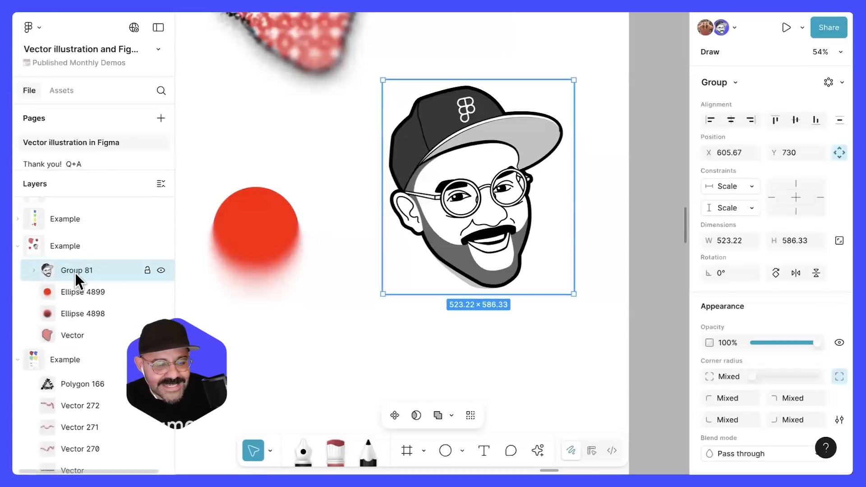
double_click(76, 272)
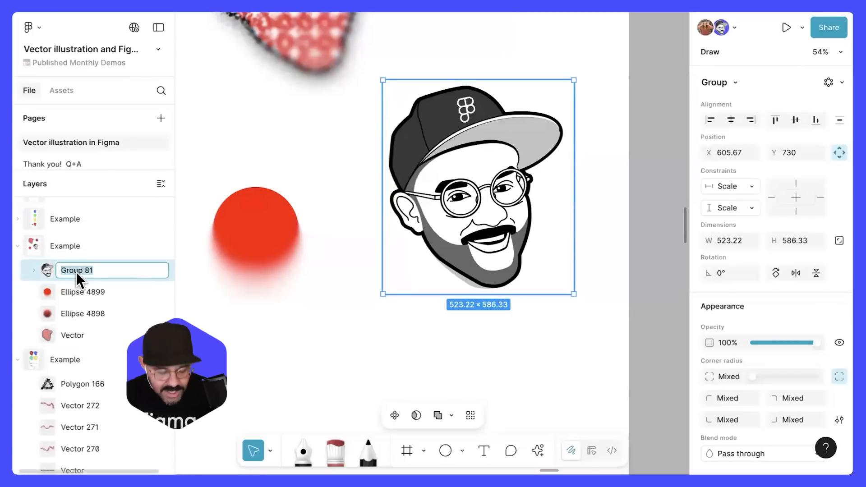
type("Miggi ")
type("s Face")
key("Return")
left_click_drag(447, 204, 452, 217)
- Add a Texture effect with size 7.3 and radius 4 to the face group, and remove the effect again
scroll(809, 239, "down", 10)
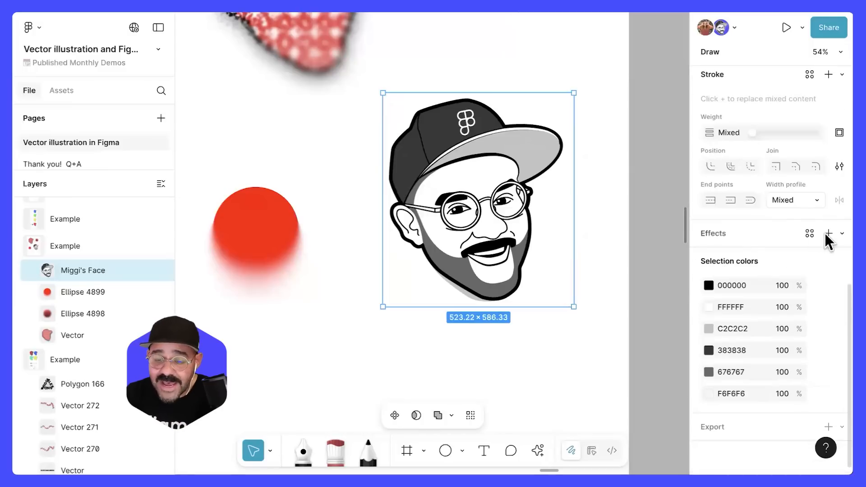
left_click(842, 233)
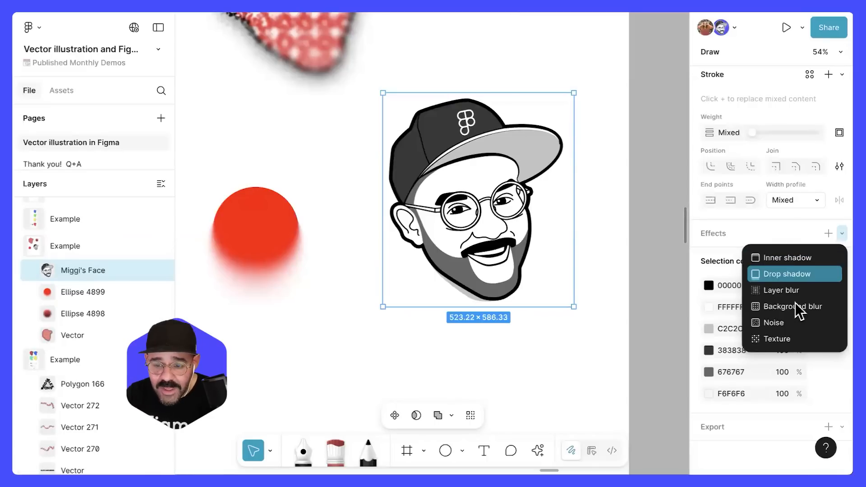
left_click(786, 340)
mouse_move(633, 308)
left_mouse_down()
mouse_move(652, 307)
mouse_move(590, 315)
mouse_move(645, 310)
left_mouse_up()
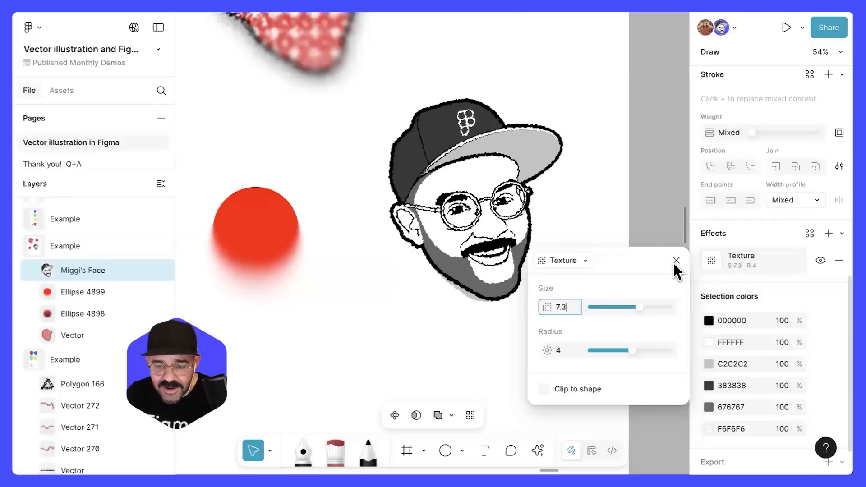
left_click(781, 263)
left_click(839, 261)
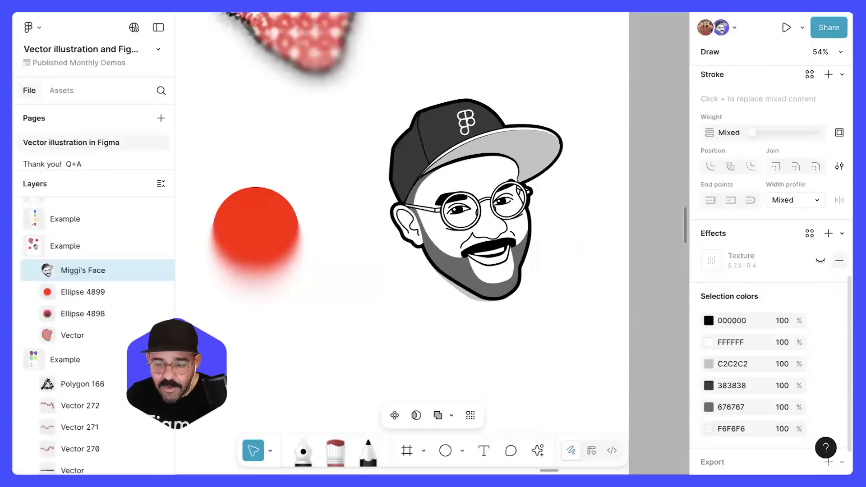
- Add a progressive Layer blur to the face group, with start 0 and end 100
left_click(843, 233)
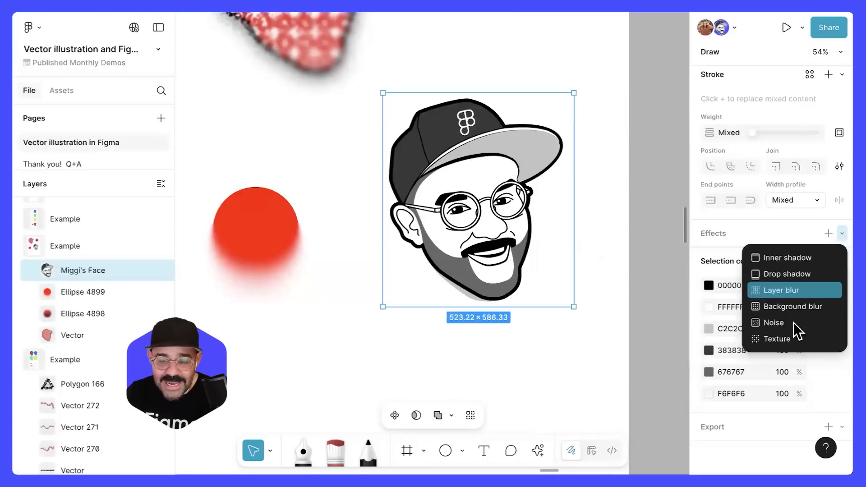
left_click(793, 289)
left_click(655, 291)
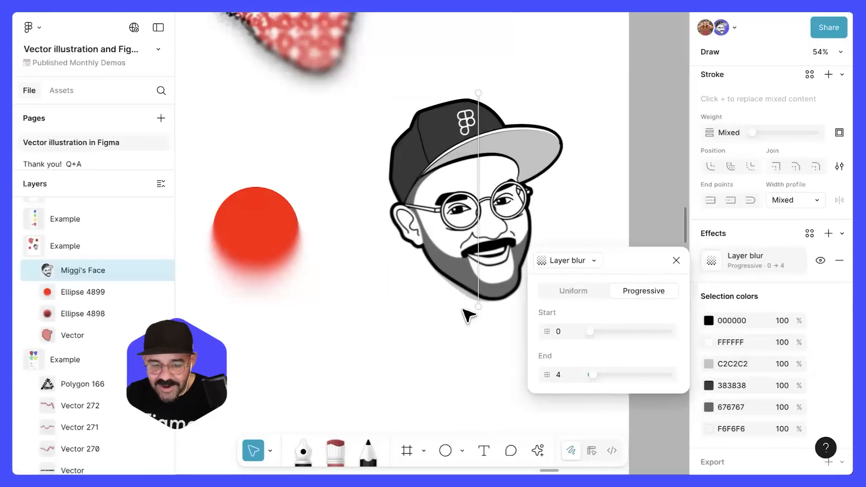
left_click_drag(479, 93, 445, 148)
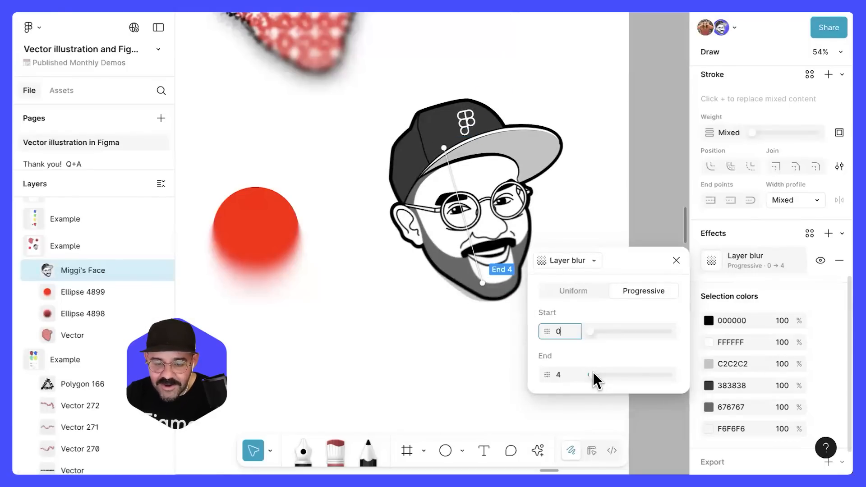
left_click_drag(593, 375, 692, 375)
- Angle the face's blur so it starts at the left-hand eye and ends outside the lower-left jaw, and check the result
left_click_drag(458, 210, 479, 346)
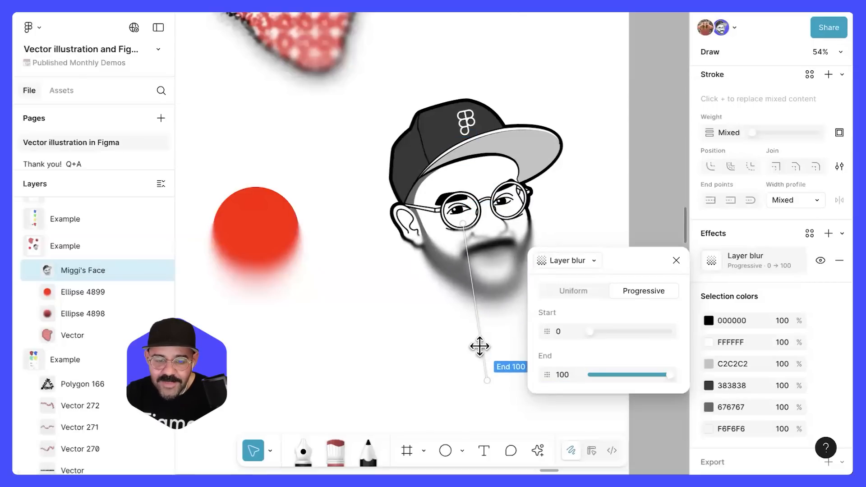
left_click_drag(462, 224, 458, 245)
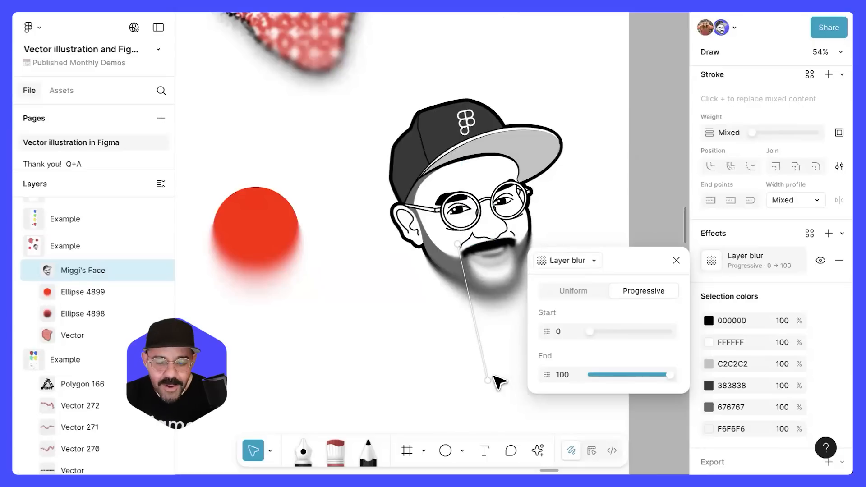
left_click_drag(448, 349, 425, 304)
left_click_drag(454, 245, 461, 210)
scroll(480, 276, "down", 3)
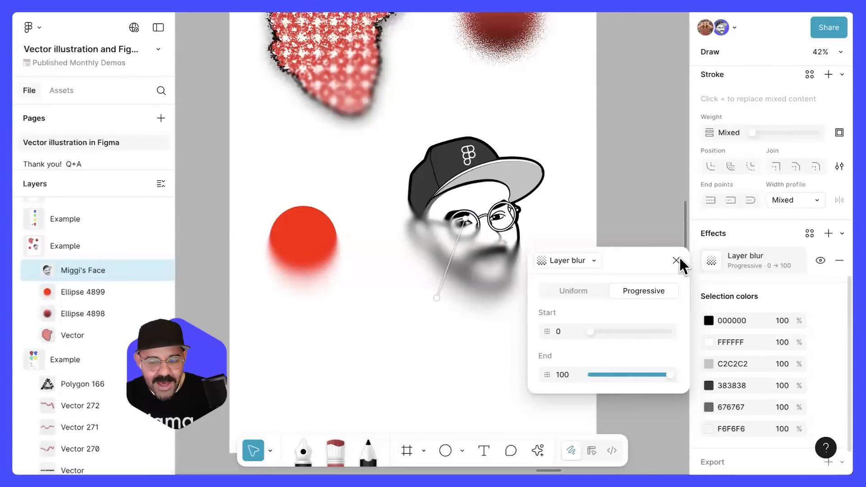
key("Escape")
scroll(494, 262, "up", 15)
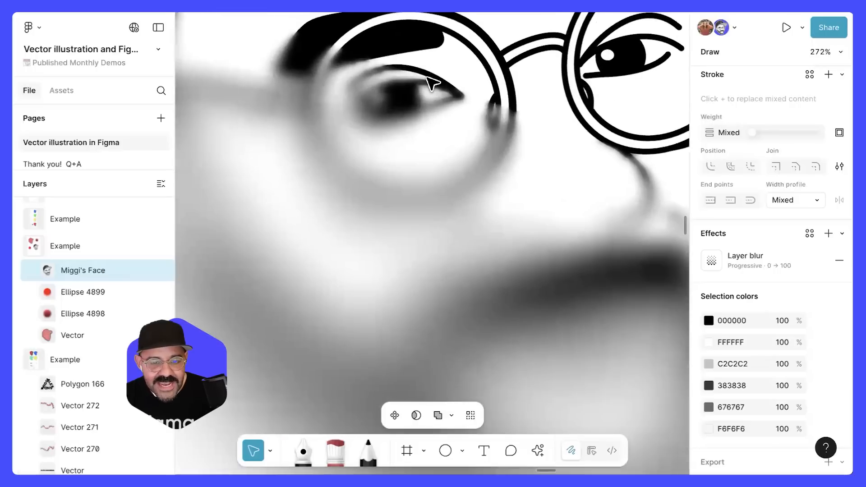
scroll(381, 91, "down", 15)
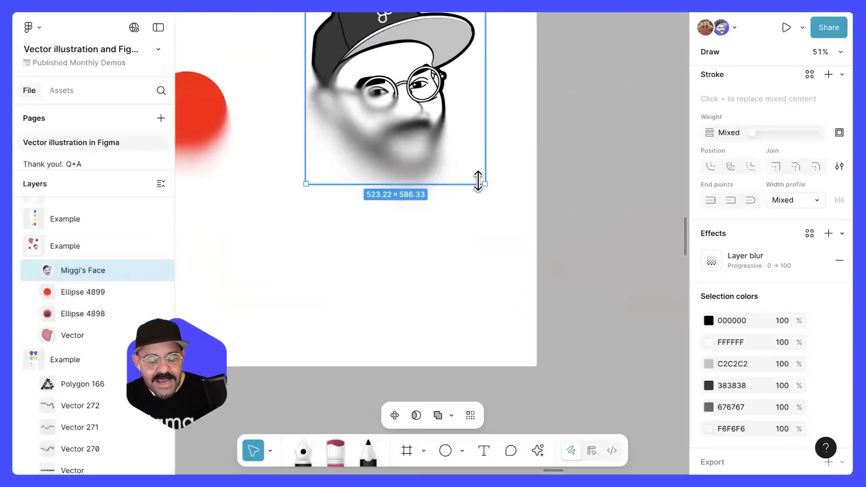
left_click(558, 128)
- Look over the neighbouring Boolean and pattern examples, open the "Thank you! Q+A" page and enlarge the page list
scroll(506, 240, "up", 3)
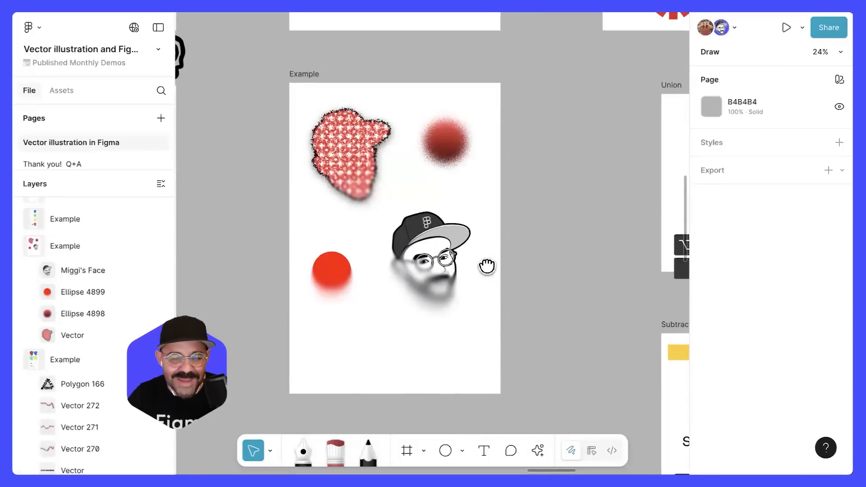
left_click_drag(487, 266, 381, 348)
scroll(487, 251, "down", 4)
left_click_drag(487, 251, 405, 224)
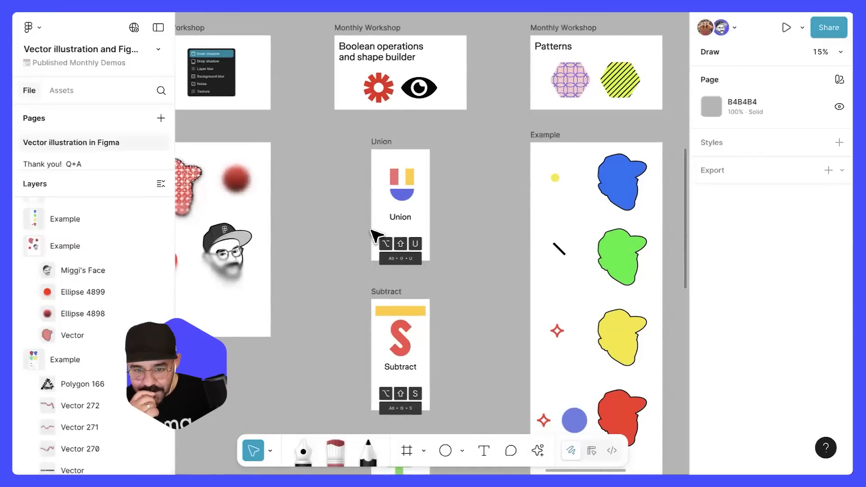
left_click(88, 165)
left_click_drag(106, 170, 118, 273)
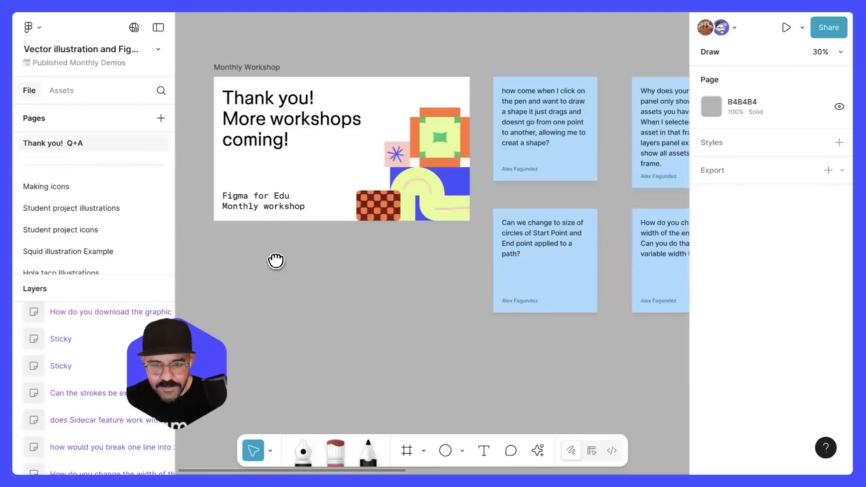
- Read the audience questions on the blue sticky notes beside the thank-you frame
scroll(334, 243, "right", 10)
scroll(412, 209, "right", 5)
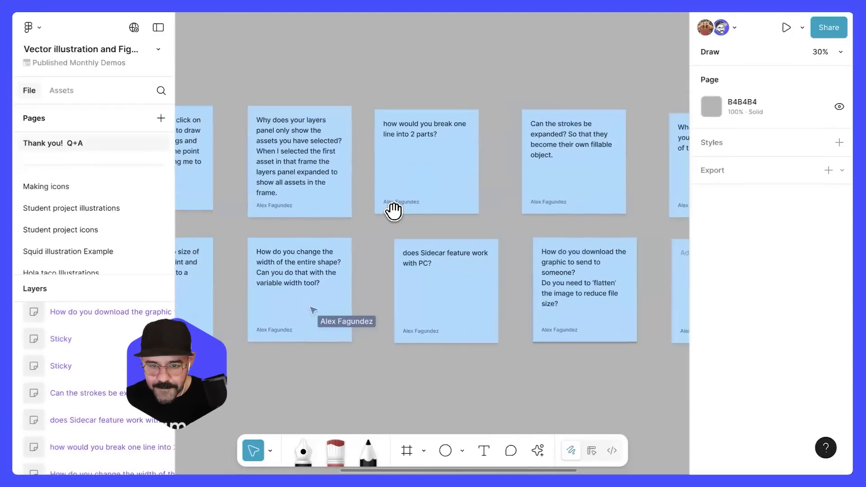
scroll(546, 211, "left", 15)
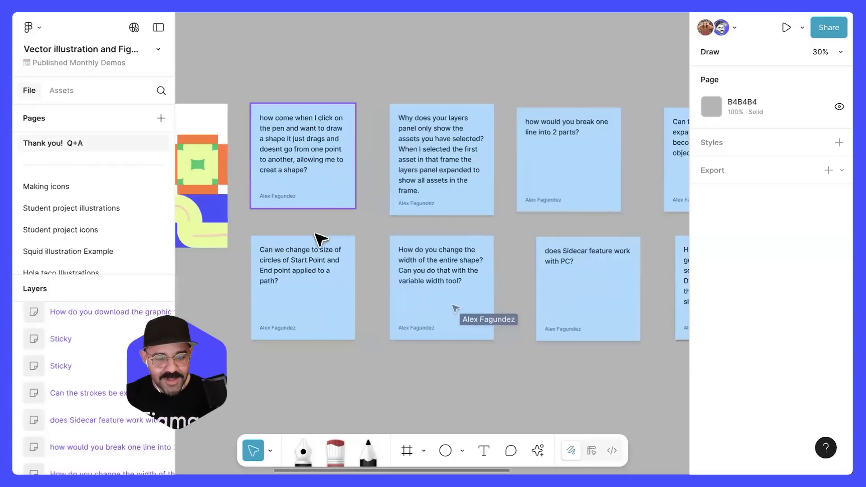
scroll(312, 244, "up", 5, "ctrl")
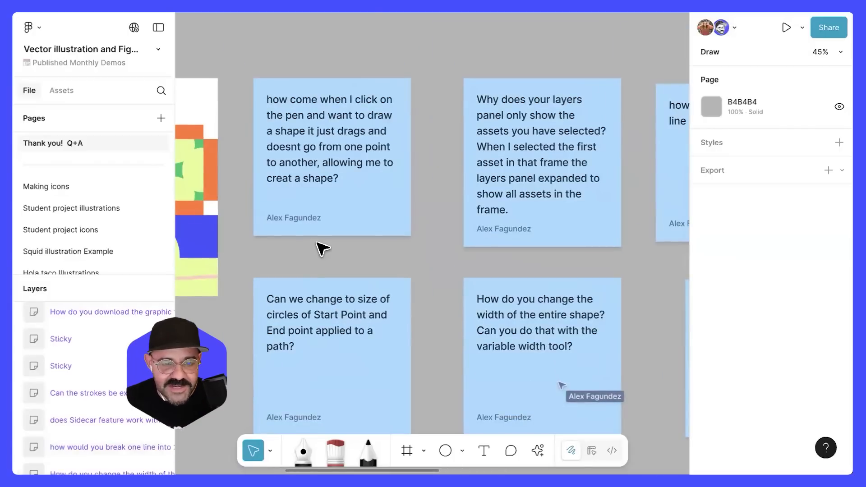
scroll(433, 222, "right", 7)
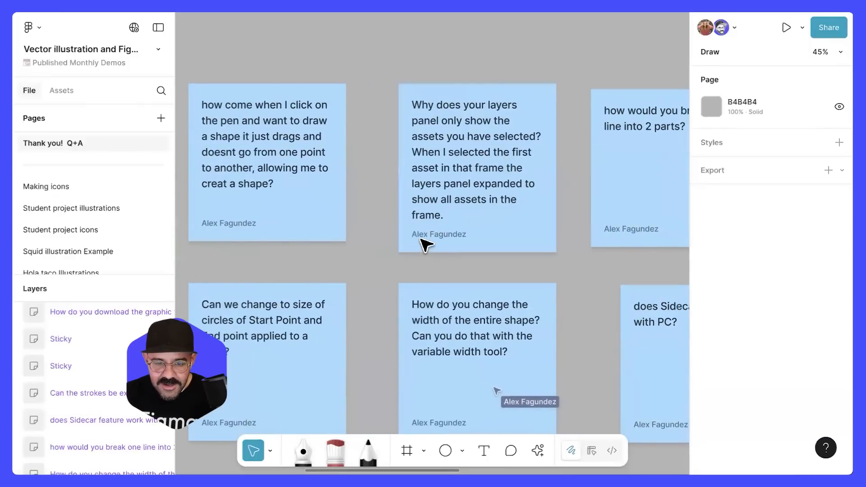
- Enlarge the layer list, select one of the sticky notes in it and look through the other layers
left_click_drag(95, 277, 95, 230)
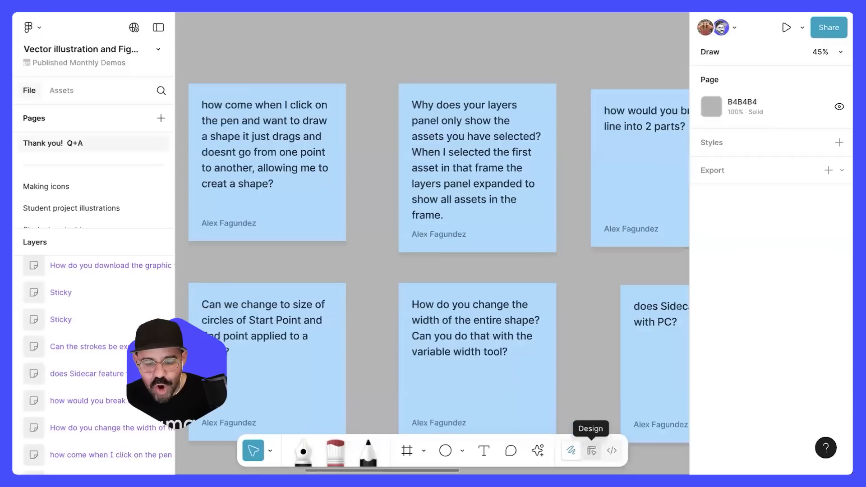
left_click(103, 300)
scroll(111, 332, "up", 3)
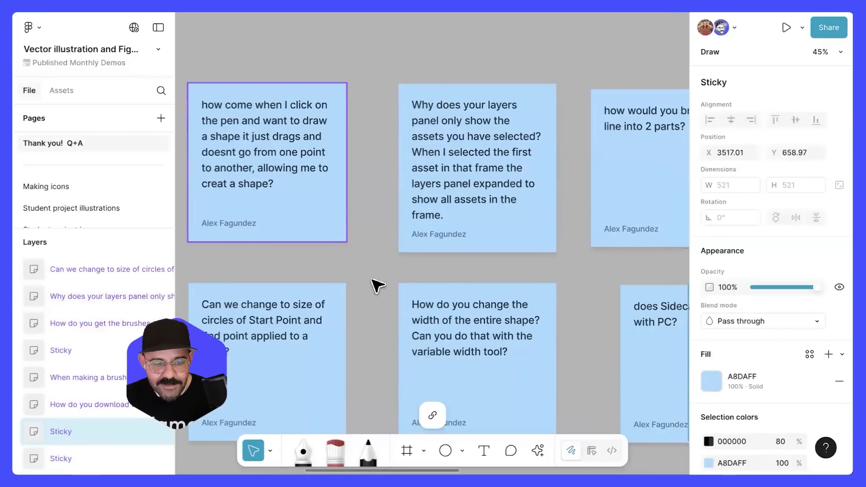
- Deselect the sticky note and place the first point of a Pen tool path above the question notes
left_click(341, 237)
left_click(367, 244)
scroll(367, 244, "left", 5)
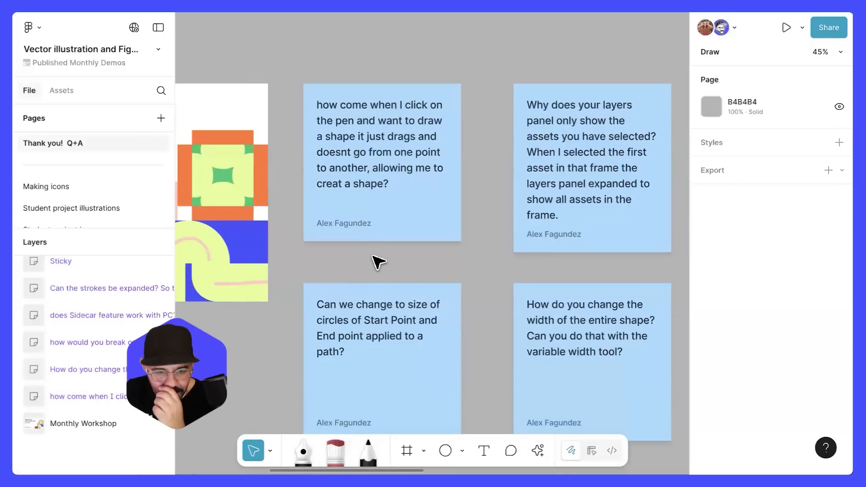
scroll(377, 261, "up", 10)
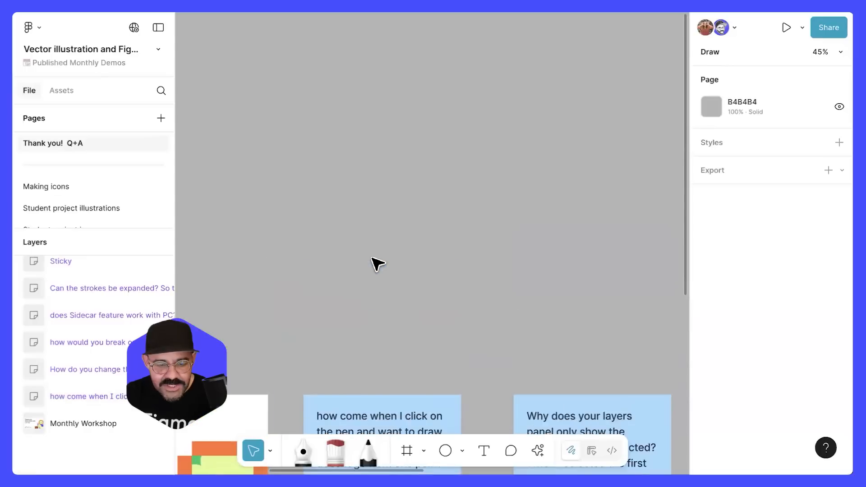
scroll(418, 219, "down", 6)
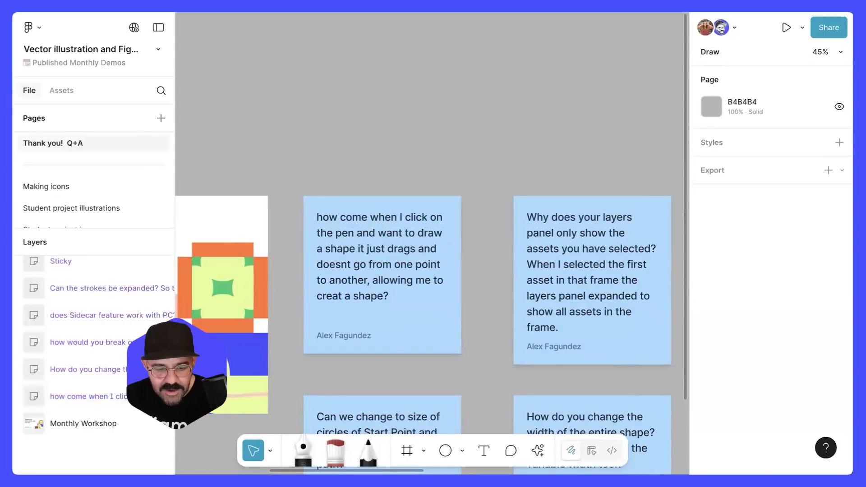
key("p")
left_click(384, 103)
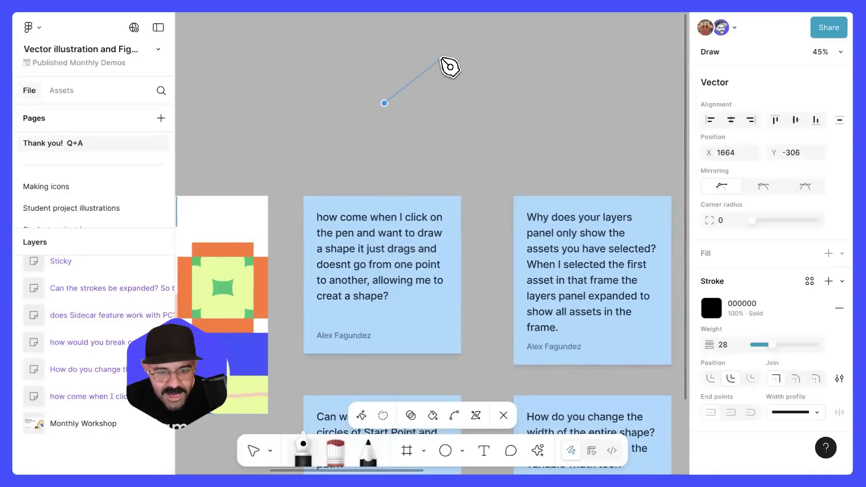
left_click(441, 59)
left_click(492, 128)
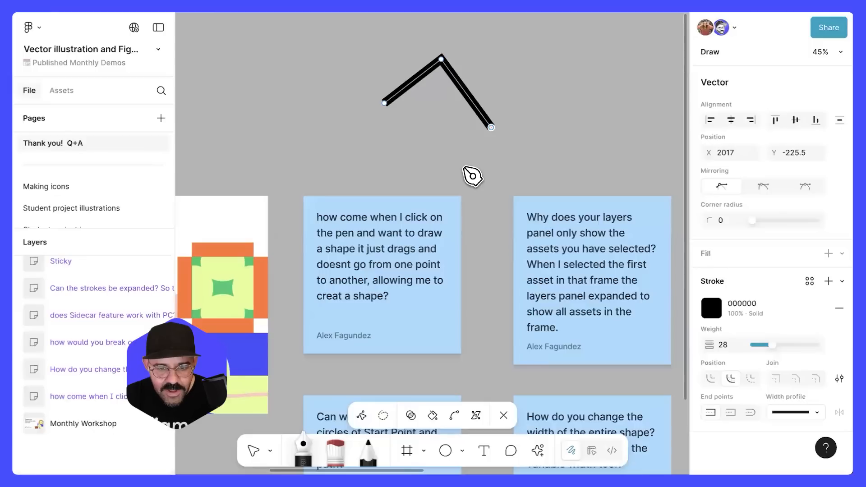
left_click(455, 170)
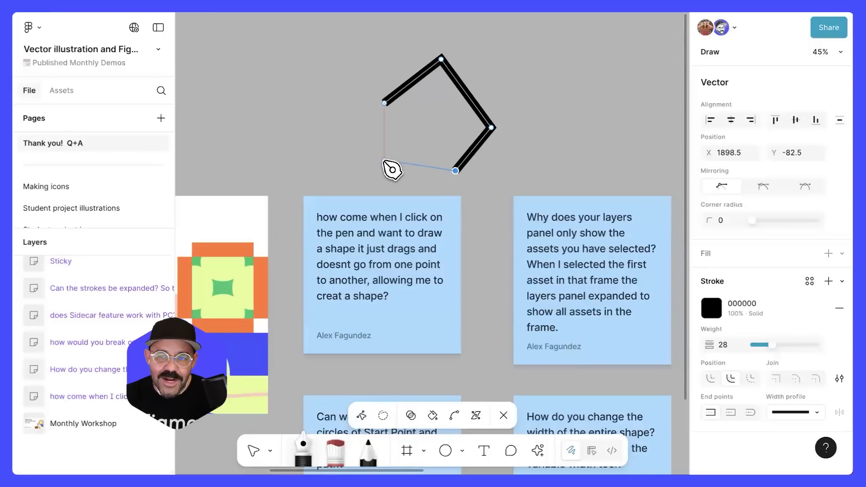
key("ctrl+z")
key("ctrl+z")
key("ctrl+z")
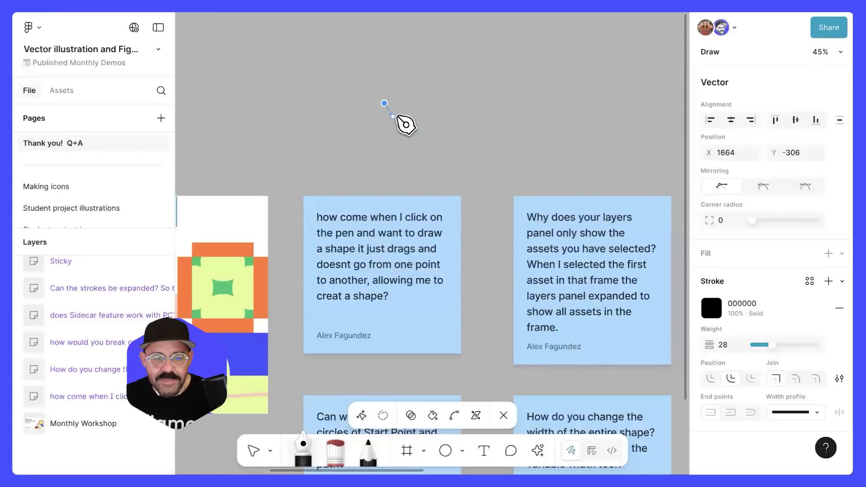
- Continue the path with curved segments and close it into a freeform shape at its first point
left_click_drag(465, 54, 503, 92)
left_click_drag(482, 153, 450, 177)
left_click_drag(376, 162, 339, 67)
left_click(385, 103)
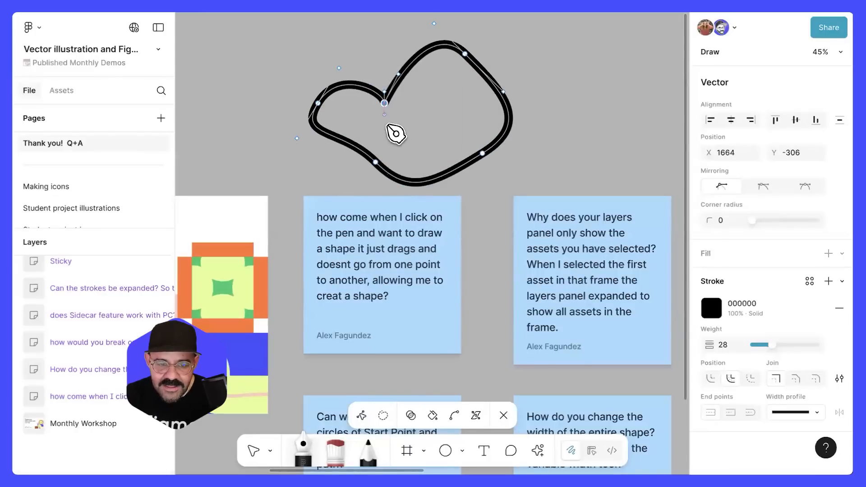
- Draw a closed, straight-sided five-point shape with the Pen tool beside the curved one
left_click_drag(490, 128, 362, 165)
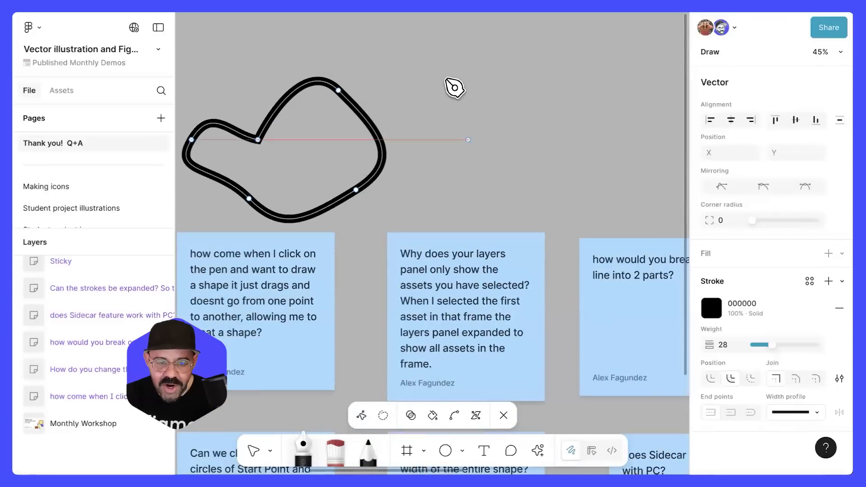
left_click(458, 63)
left_click_drag(563, 41, 610, 115)
left_click(612, 121)
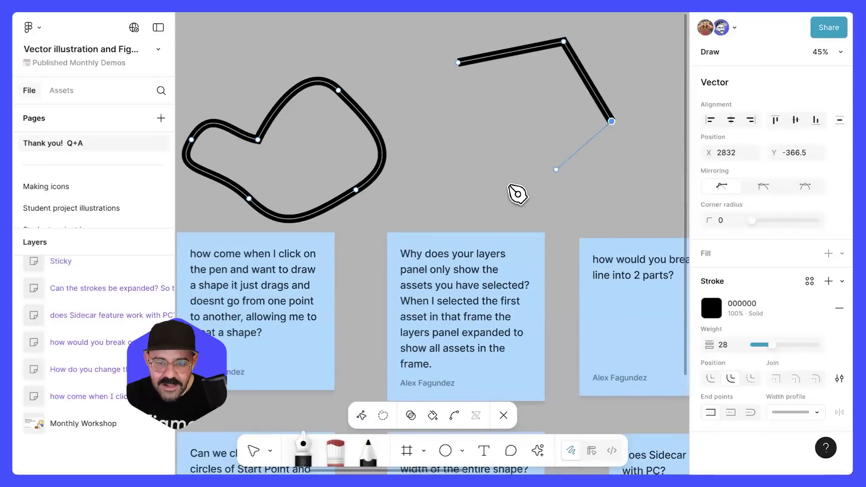
left_click(508, 185)
left_click(445, 121)
left_click(459, 63)
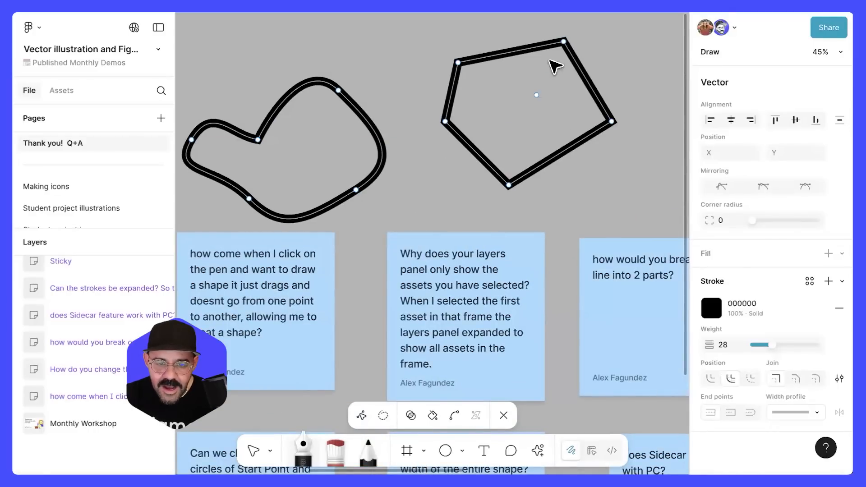
- Bend all five corners of the straight-sided shape into smooth curves to form a rounded shape
key("ctrl")
key("p")
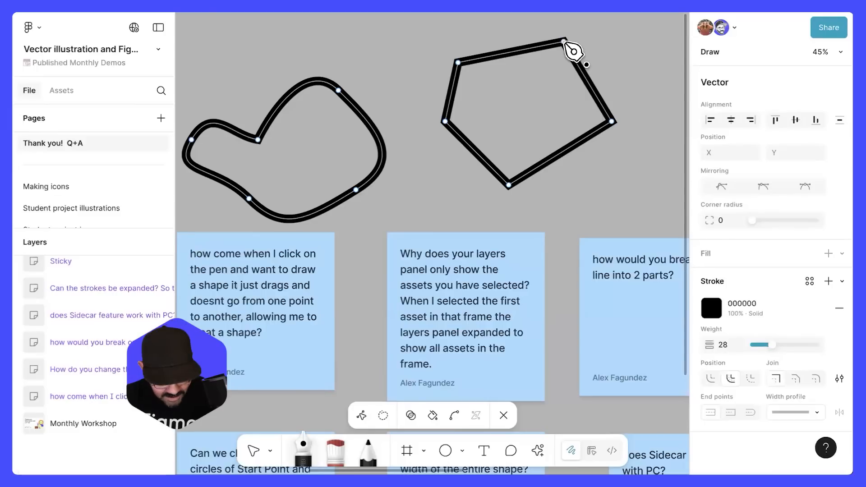
left_click(565, 42, "ctrl")
left_click(612, 121, "ctrl")
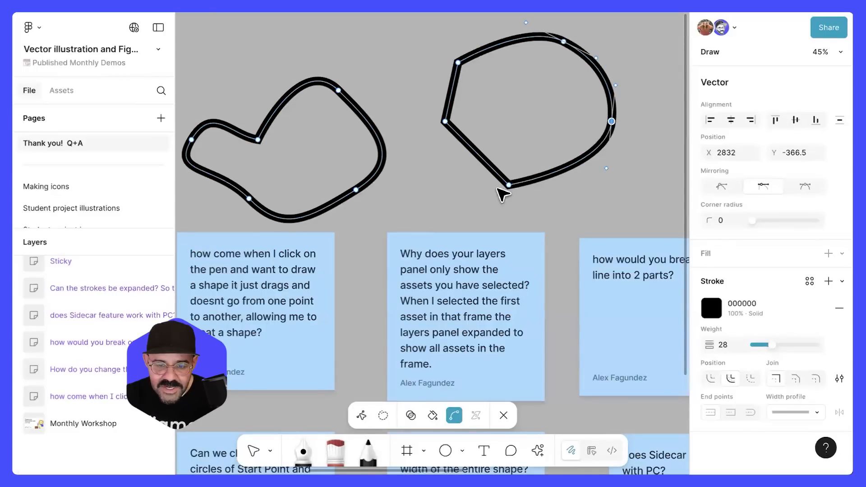
left_click(509, 185)
left_click(445, 121)
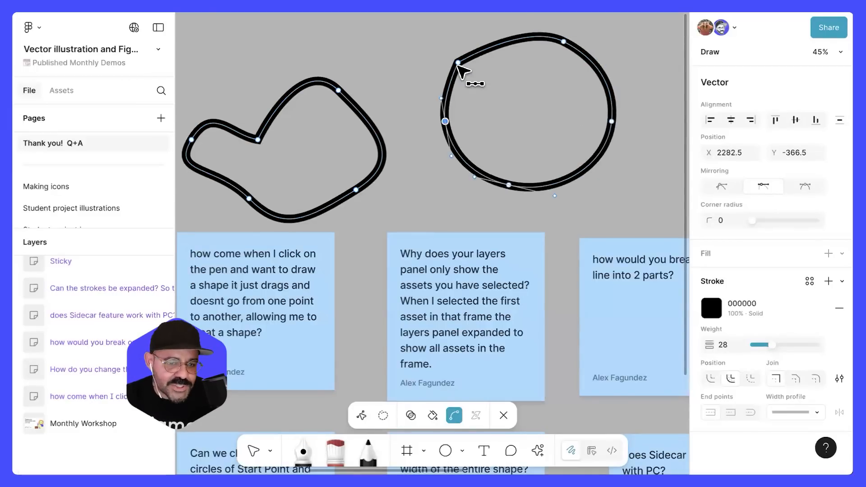
left_click(458, 62, "ctrl")
key("Escape")
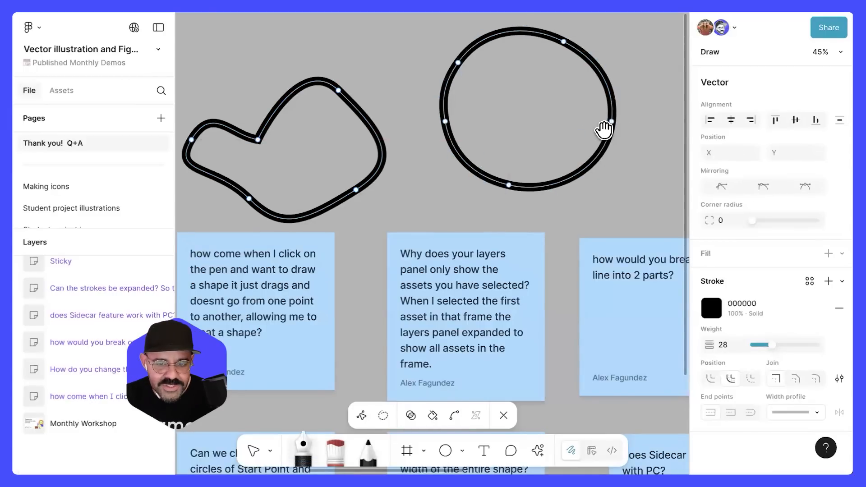
left_click_drag(604, 130, 363, 135)
scroll(435, 158, "down", 3)
left_click_drag(473, 167, 492, 200)
left_click(453, 95)
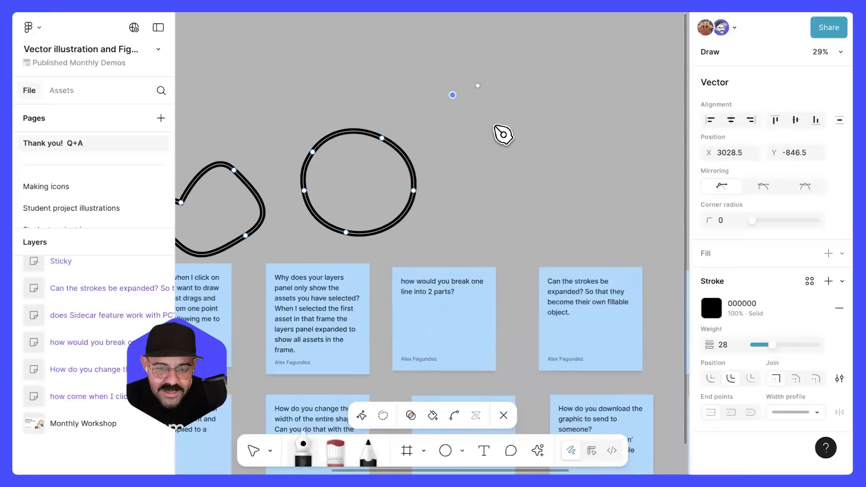
left_click_drag(578, 64, 594, 96)
left_click_drag(615, 143, 604, 182)
left_click_drag(555, 190, 532, 184)
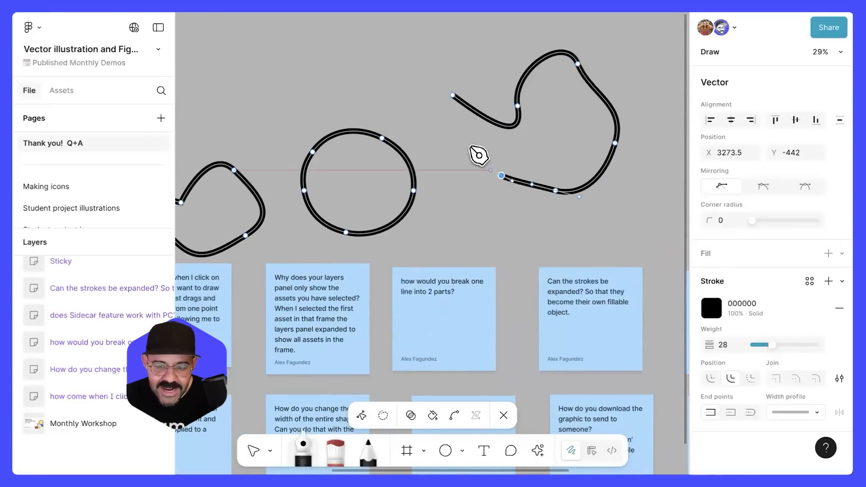
key("ctrl+z")
key("ctrl+z")
key("ctrl+z")
key("ctrl+z")
key("ctrl+z")
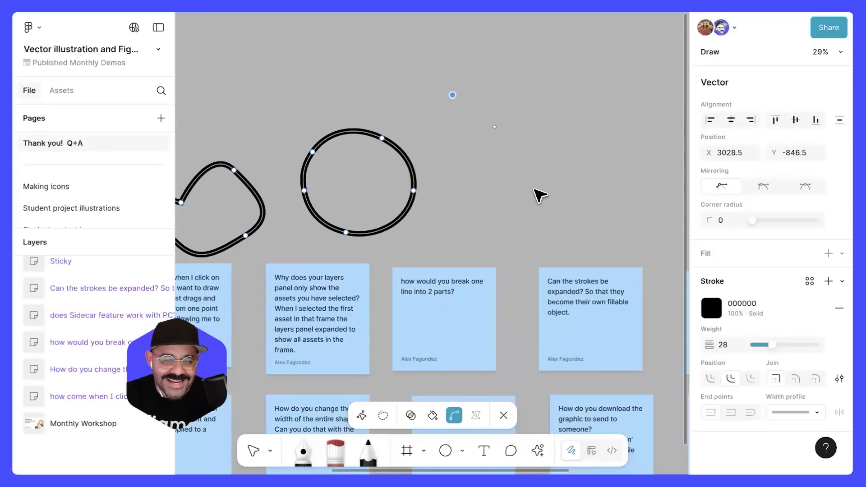
- Read the audience questions about start and end point circle sizes and changing the width of an entire shape
scroll(400, 199, "left", 5)
scroll(410, 167, "down", 3)
scroll(411, 167, "left", 3)
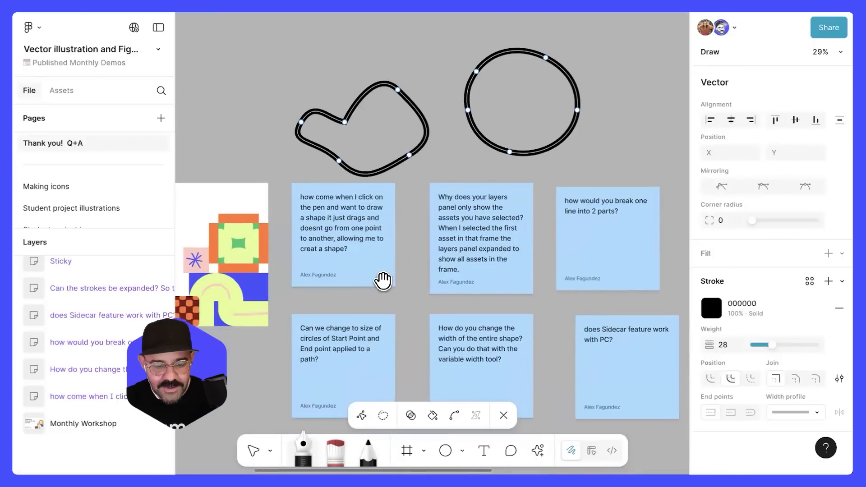
scroll(383, 280, "down", 2)
scroll(333, 342, "up", 5, "ctrl")
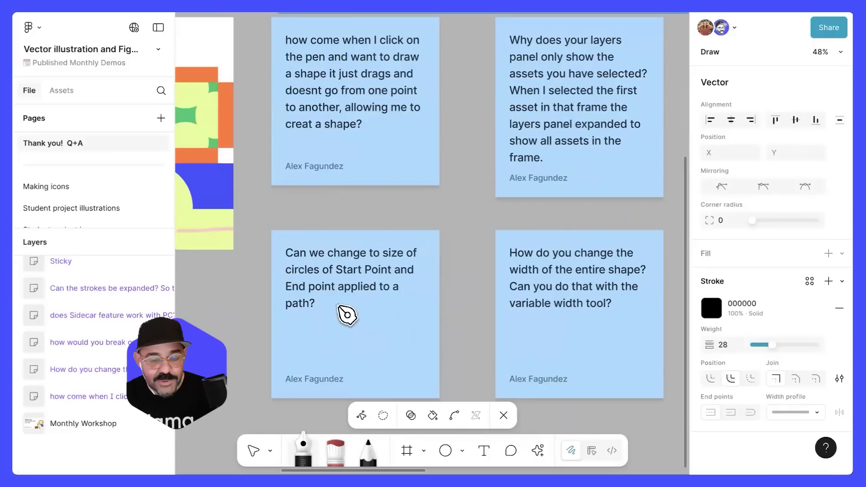
key("v")
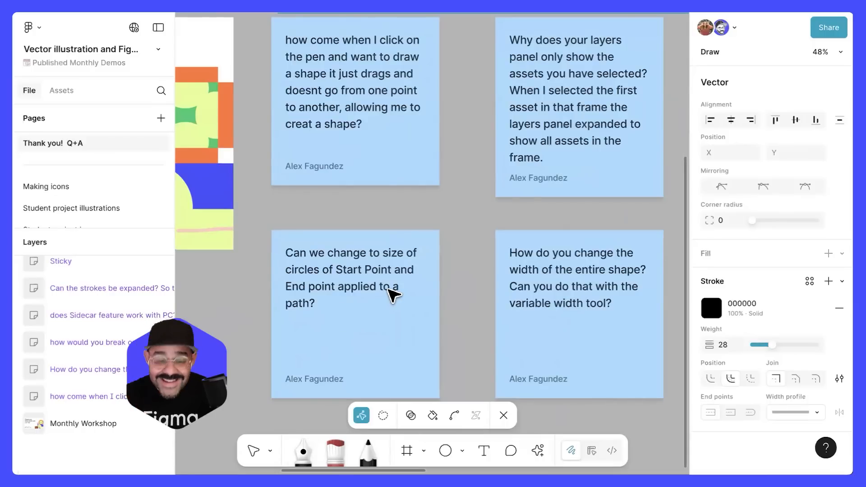
scroll(389, 291, "down", 2)
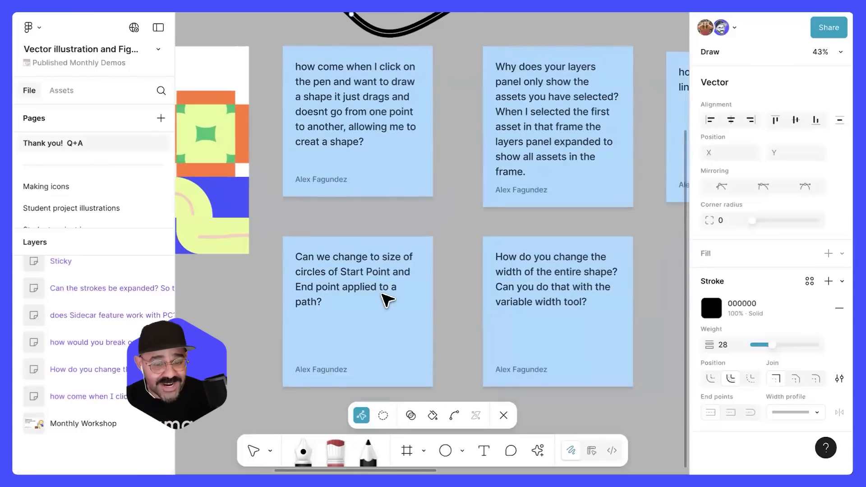
scroll(386, 299, "down", 2)
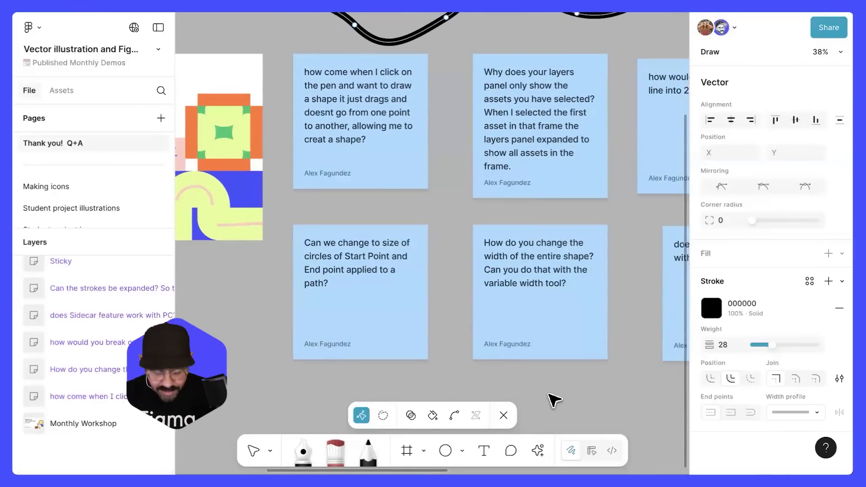
key("ctrl+k")
left_click(369, 229)
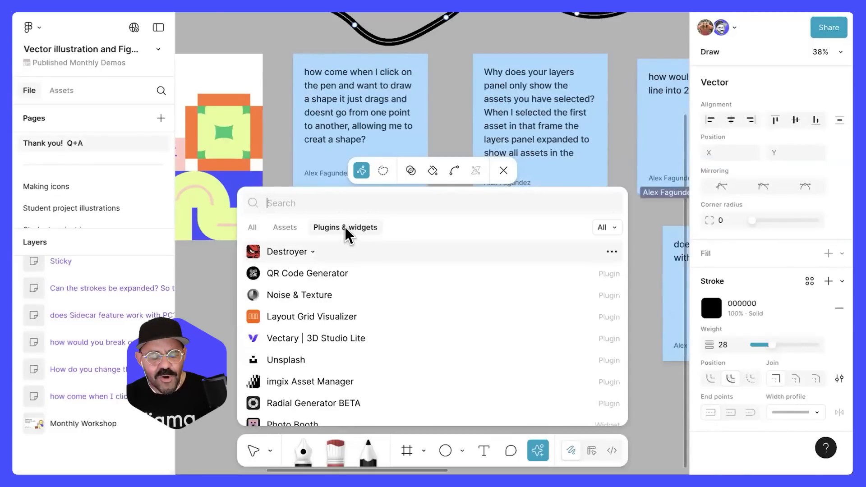
key("Escape")
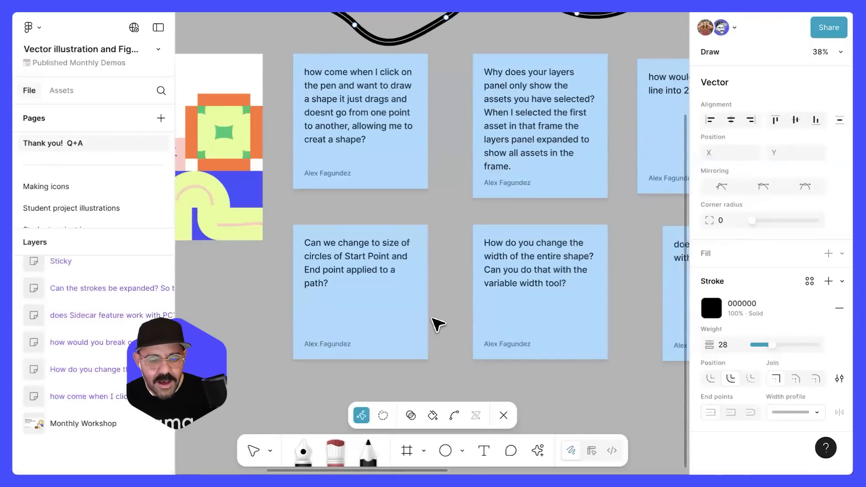
- Exit vector editing and copy the green thumbs-up sticker onto the layers panel and pen question notes
scroll(433, 311, "down", 2)
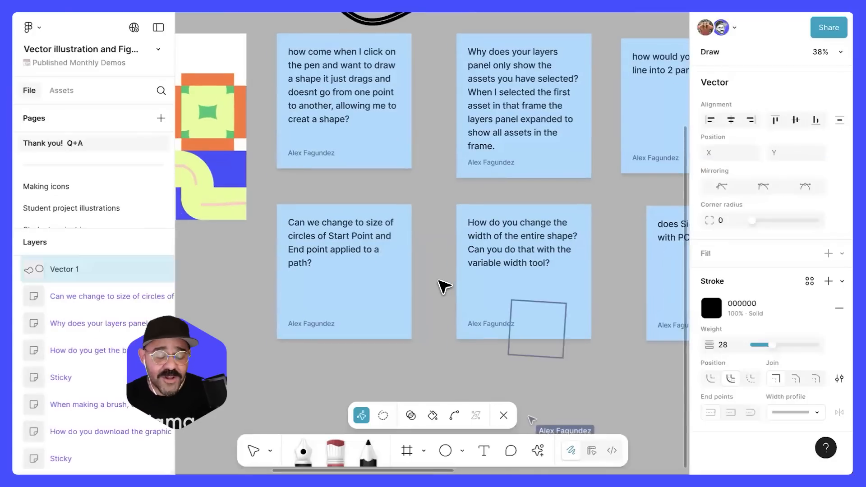
left_click_drag(454, 270, 418, 259)
scroll(418, 260, "right", 3)
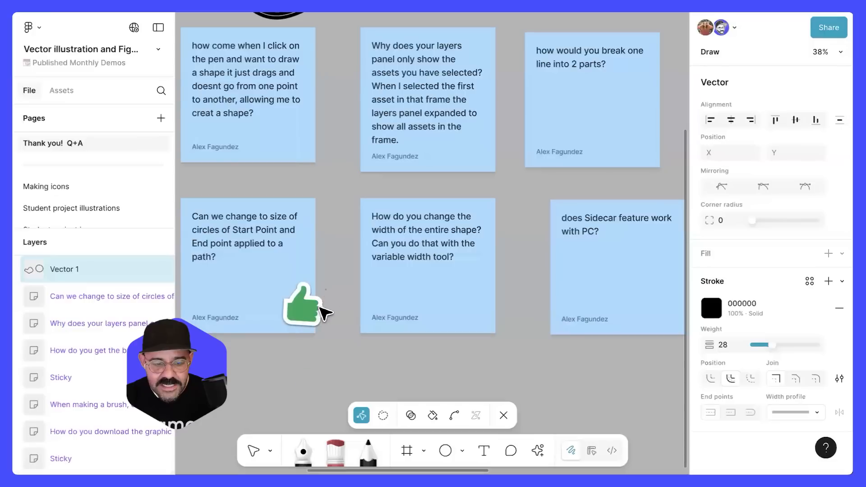
left_click(309, 314, "super")
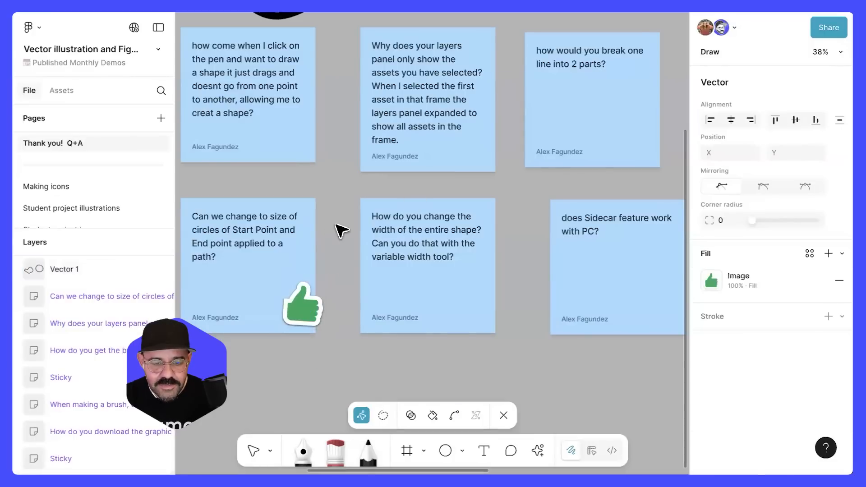
key("Escape")
key("Escape")
left_click_drag(309, 315, 450, 158, "alt")
left_click_drag(450, 158, 285, 158, "alt")
left_click(344, 197)
- Draw a rectangle in the empty area below the note about changing the width of the entire shape
scroll(436, 312, "right", 1)
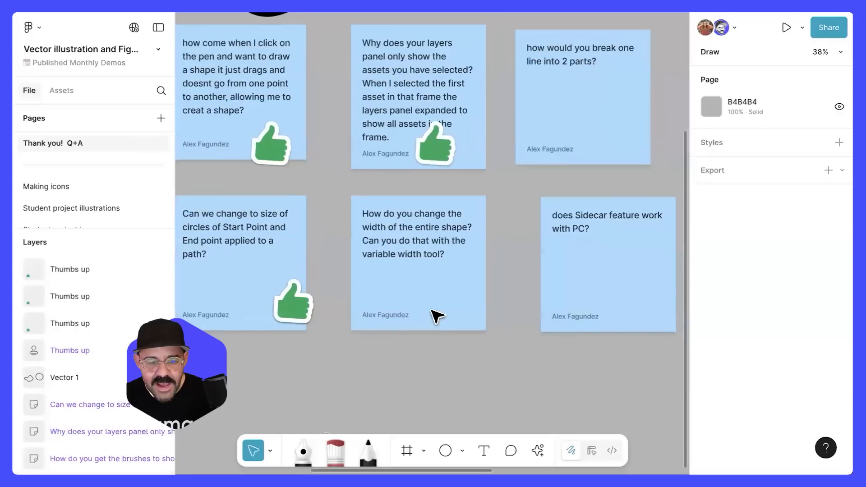
scroll(437, 311, "up", 3)
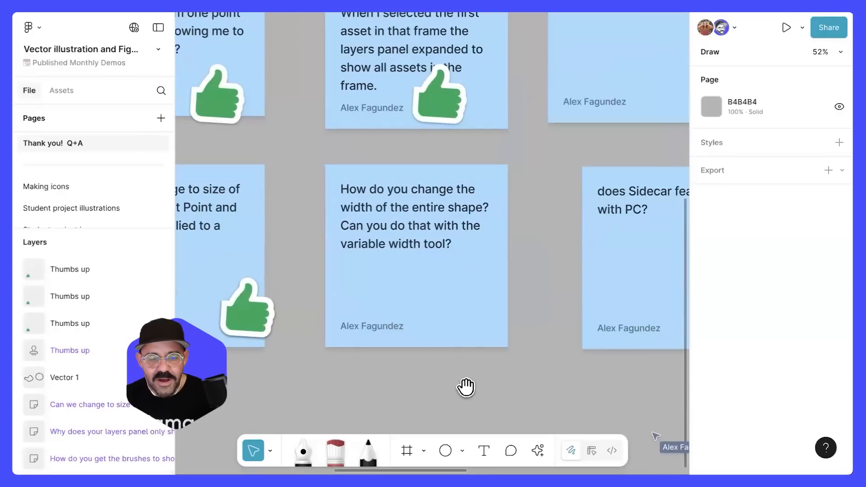
scroll(467, 387, "down", 5)
scroll(470, 275, "down", 2)
key("r")
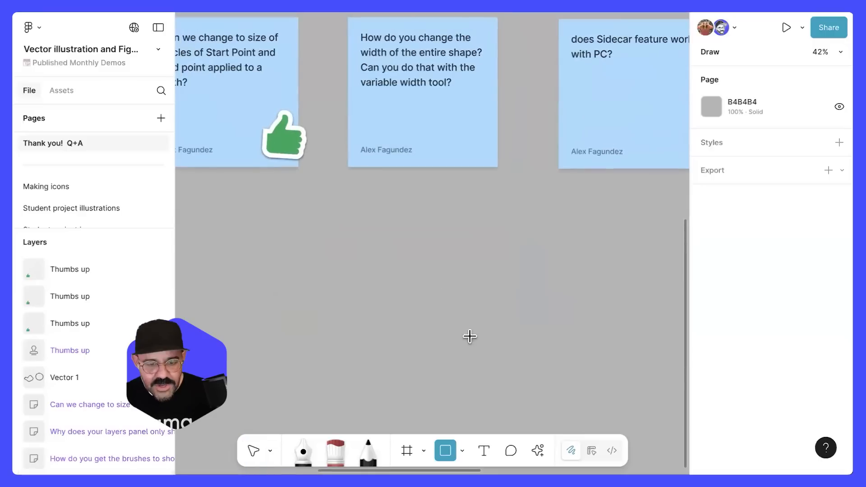
left_click_drag(371, 242, 498, 345)
- Adjust the rectangle's width and height to make it 438 × 303
left_click_drag(475, 260, 463, 235)
left_click_drag(715, 184, 436, 210)
left_click_drag(716, 185, 675, 189)
left_click_drag(435, 269, 417, 270)
left_click_drag(352, 271, 285, 273)
left_click_drag(370, 162, 361, 259)
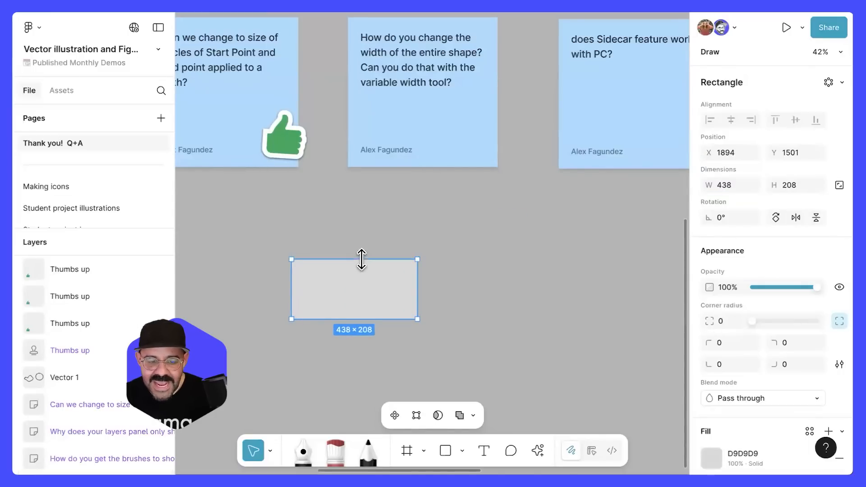
left_click_drag(386, 319, 398, 347)
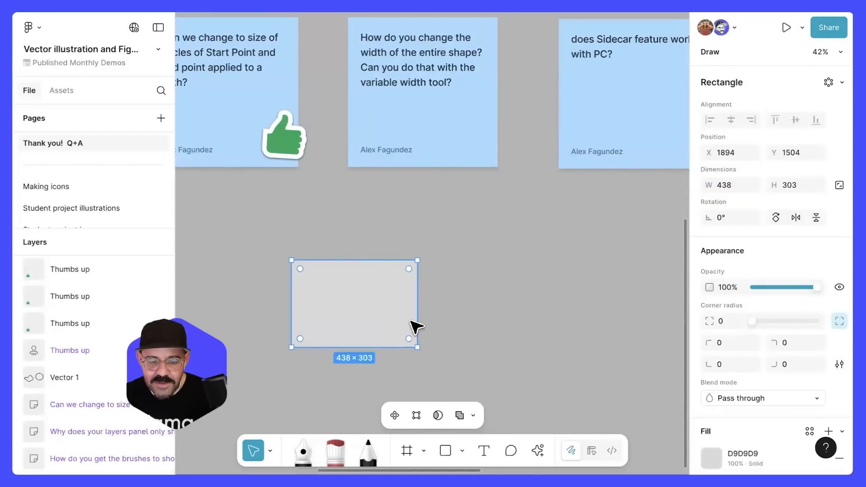
- Duplicate the rectangle twice so the copies partly overlap it, and select all three rectangles
left_click_drag(502, 278, 443, 363)
left_click(519, 287)
left_click_drag(342, 355, 509, 312)
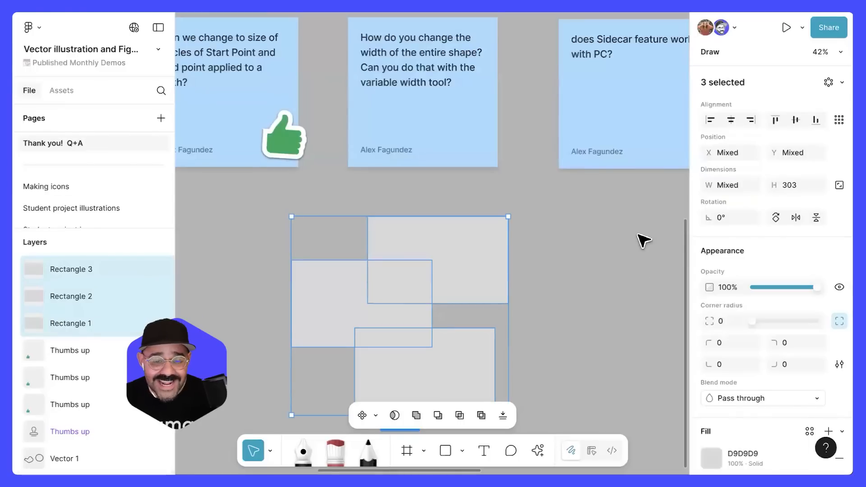
scroll(644, 241, "down", 2)
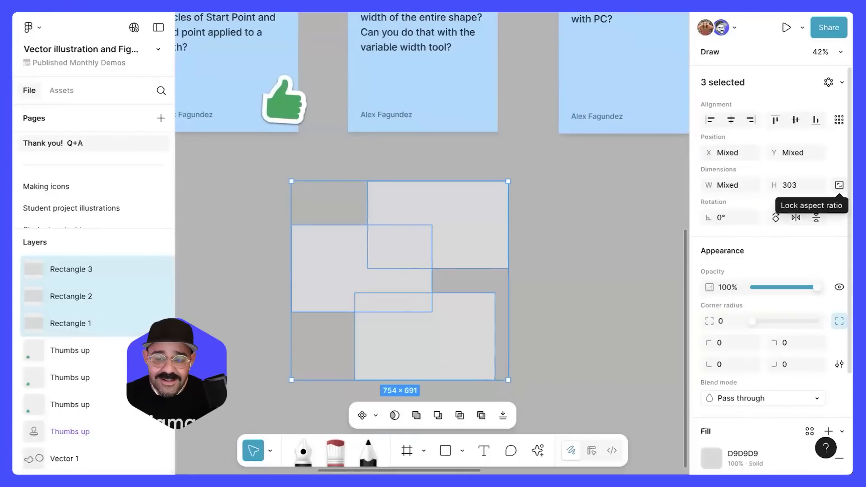
- Lock the aspect ratio of the three selected rectangles and resize each of them proportionally
left_click(840, 185)
left_click_drag(443, 233, 470, 223)
key("Escape")
left_click_drag(441, 277, 527, 235)
mouse_move(525, 272)
left_mouse_down()
mouse_move(515, 254)
mouse_move(515, 319)
mouse_move(513, 257)
mouse_move(515, 270)
left_mouse_up()
left_click(440, 349)
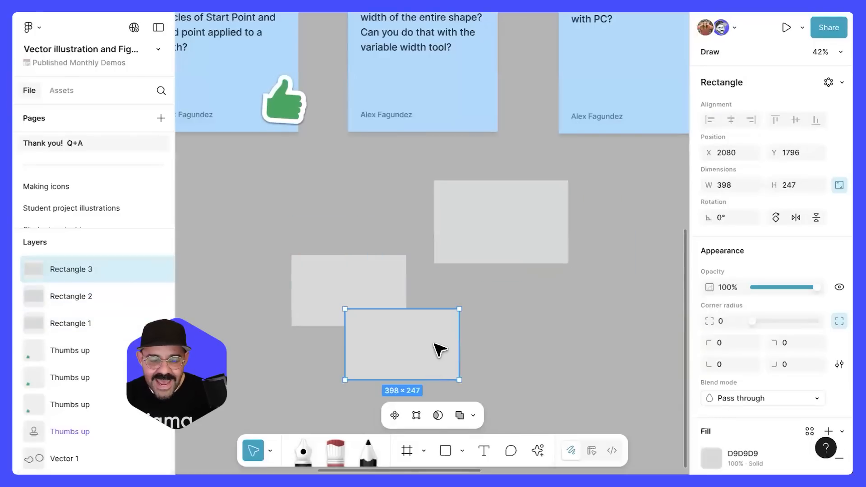
left_click_drag(438, 309, 436, 278)
- Unlock the aspect ratio of the uppermost rectangle and reduce its height and width separately to 255 × 244
left_click(518, 234)
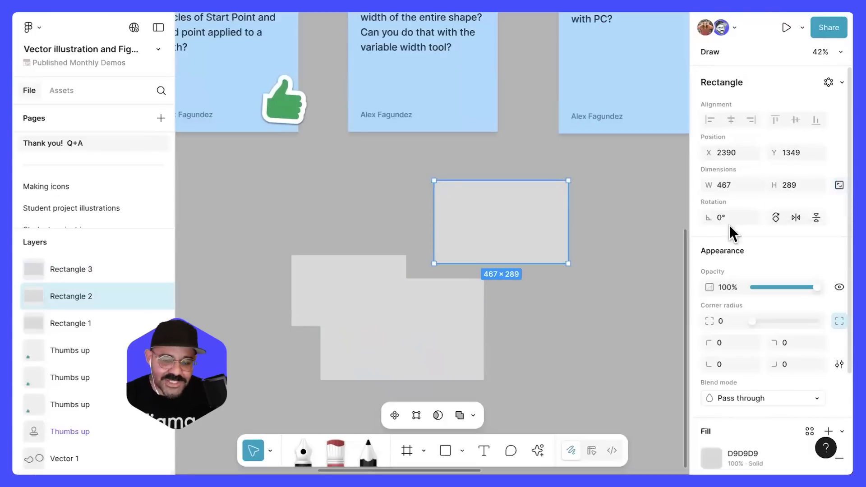
mouse_move(547, 264)
left_mouse_down()
mouse_move(549, 344)
mouse_move(544, 252)
left_mouse_up()
left_click_drag(569, 228, 507, 235)
left_click_drag(453, 311, 444, 292)
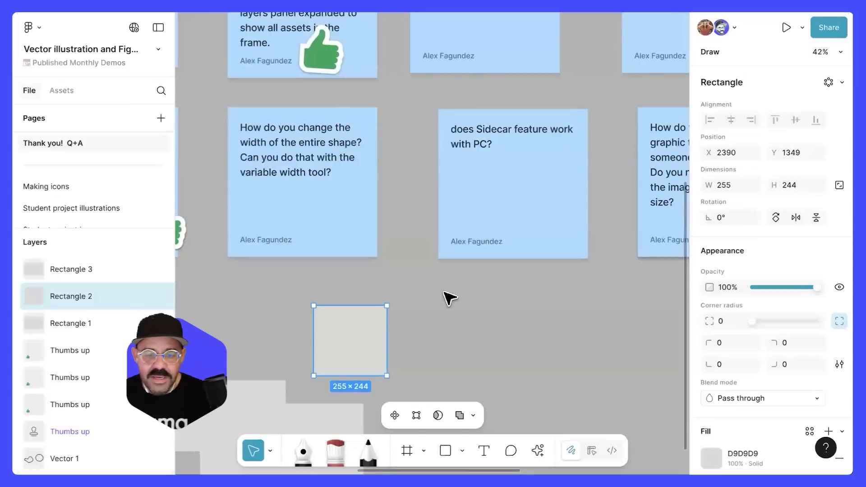
- Read the sticky note about Sidecar with PC and the note about breaking one line into 2 parts
left_click_drag(413, 136, 417, 221)
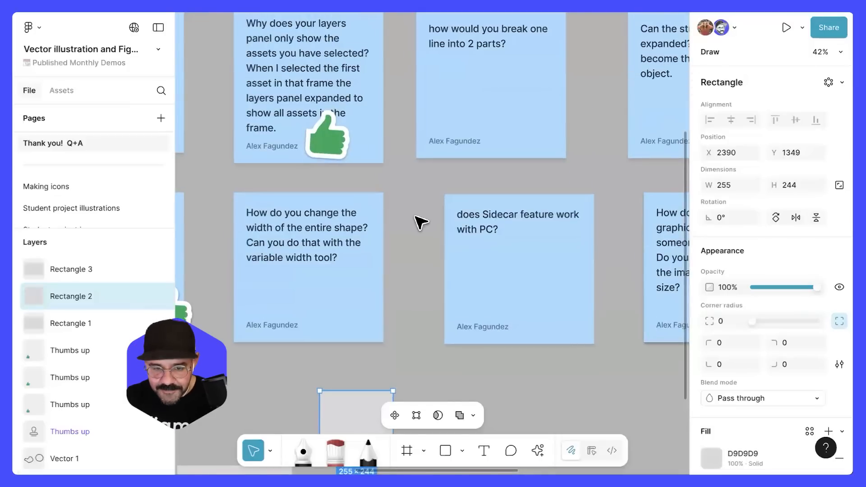
scroll(429, 218, "down", 1)
left_click_drag(482, 220, 460, 274)
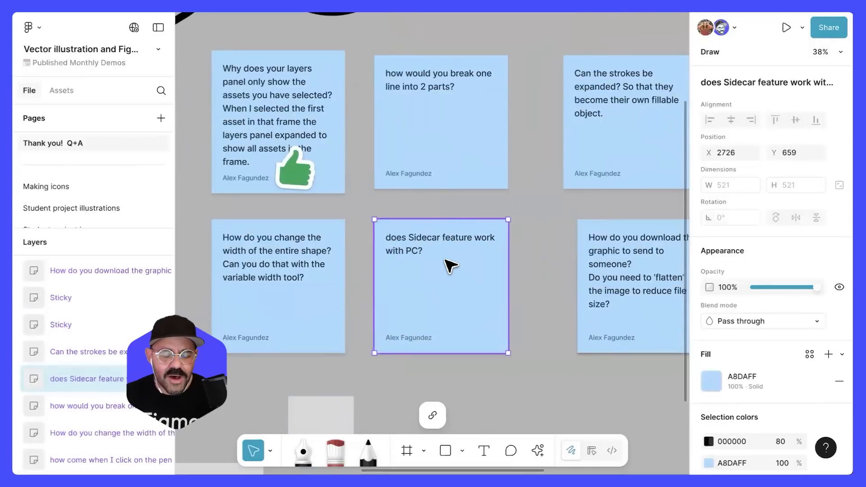
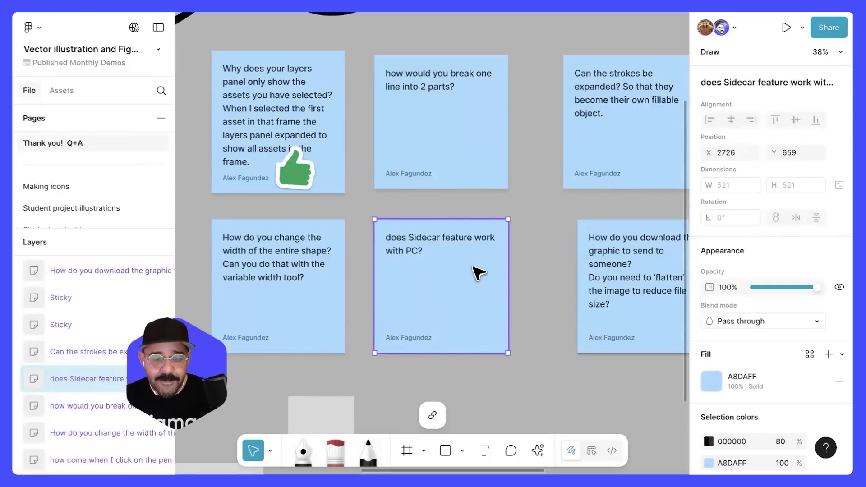
left_click(562, 277)
scroll(555, 261, "up", 2)
scroll(556, 261, "left", 1)
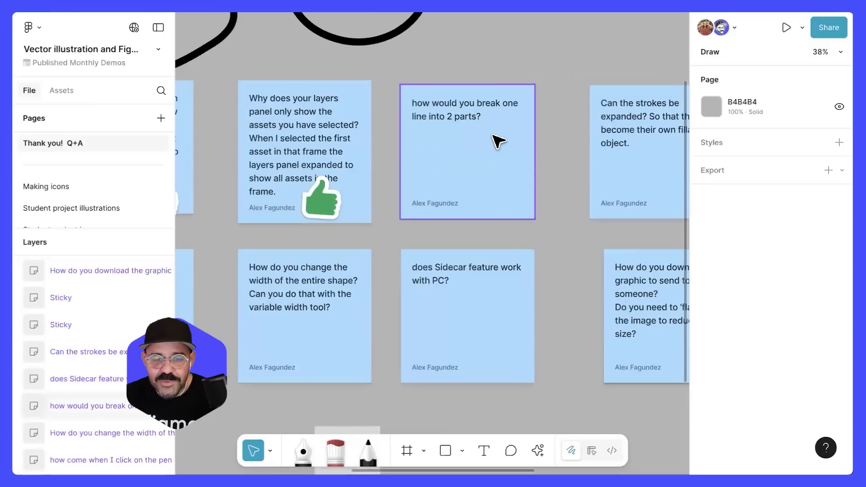
- Draw a straight diagonal line with the Pen tool in the empty area beside the grey rectangles
scroll(528, 305, "down", 7)
scroll(528, 306, "right", 1)
key("p")
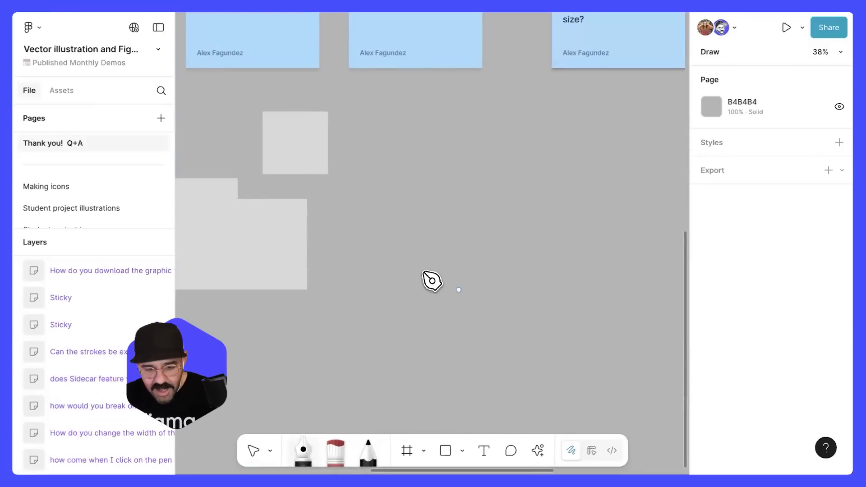
left_click(422, 271)
left_click(533, 226)
scroll(499, 266, "up", 5)
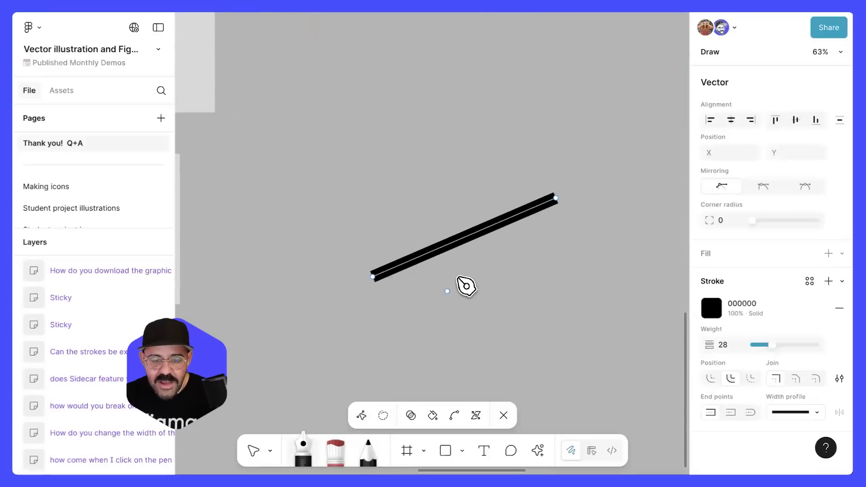
scroll(466, 286, "up", 3)
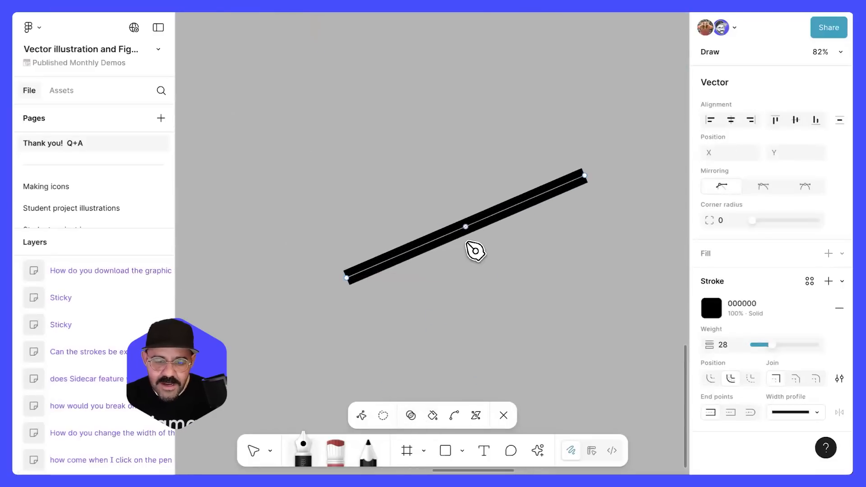
- Add five evenly spaced anchor points along the diagonal line, starting with one at its midpoint
left_click(466, 227)
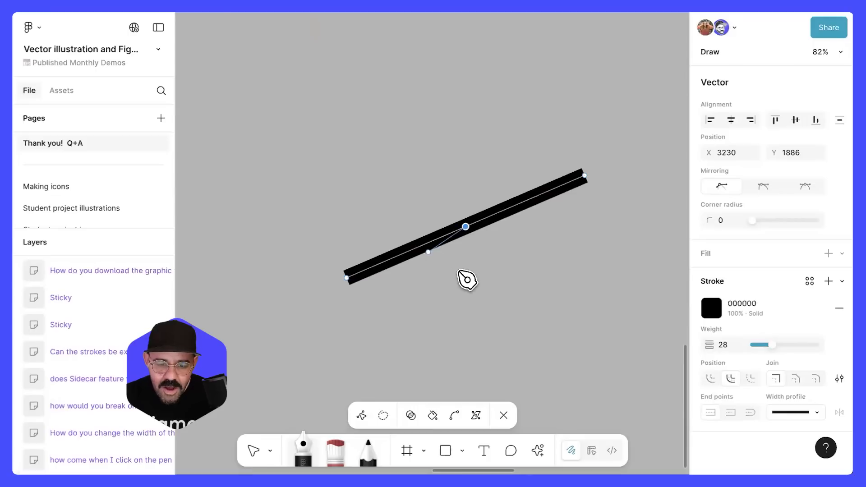
left_click(407, 252)
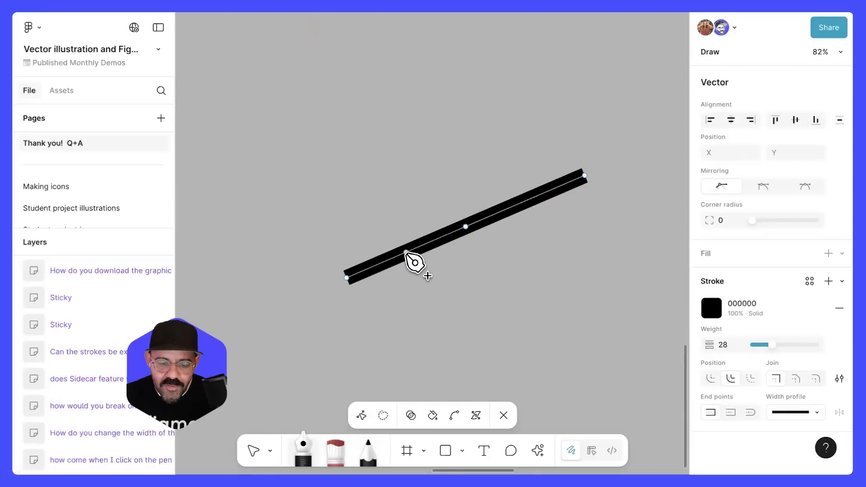
key("v")
left_click(406, 252)
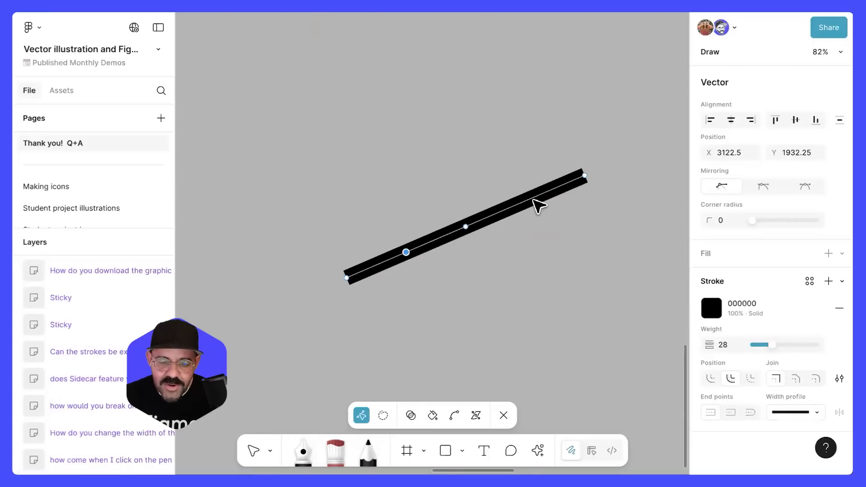
left_click(525, 201)
left_click(496, 214)
left_click(436, 239)
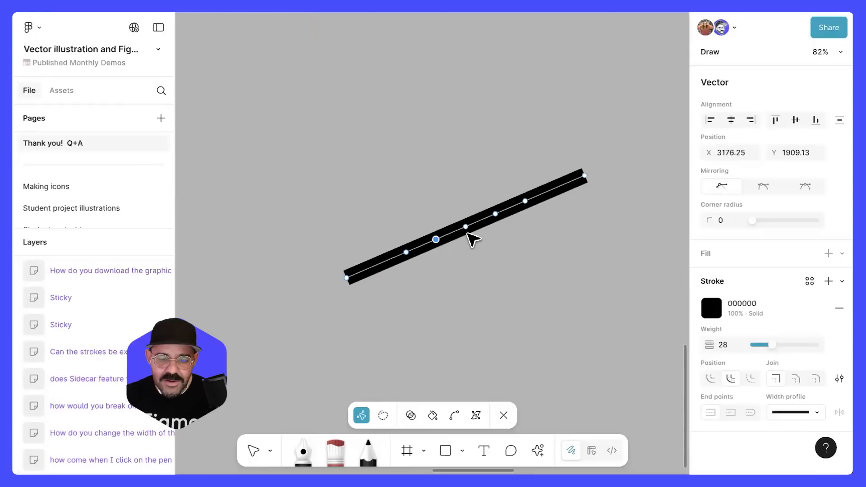
- Delete the line's middle anchor point and a segment of the upper piece to break the line into separate parts
key("Tab")
key("Delete")
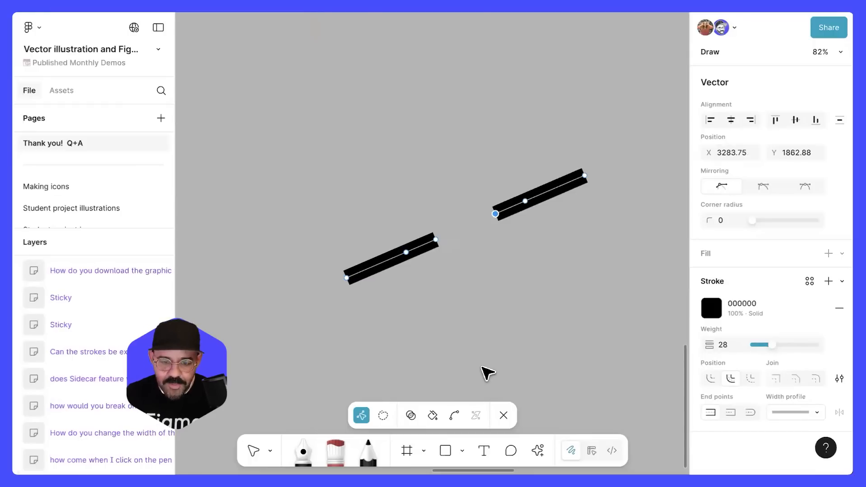
left_click(524, 201)
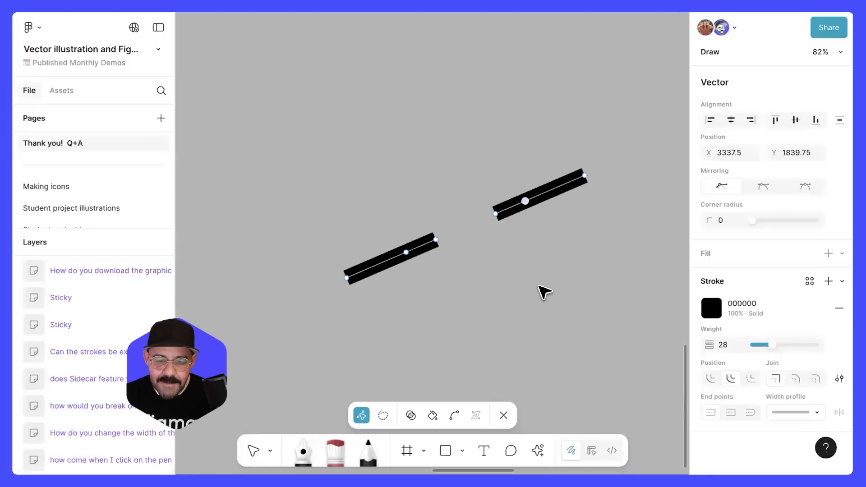
left_click(601, 351)
scroll(558, 217, "up", 5)
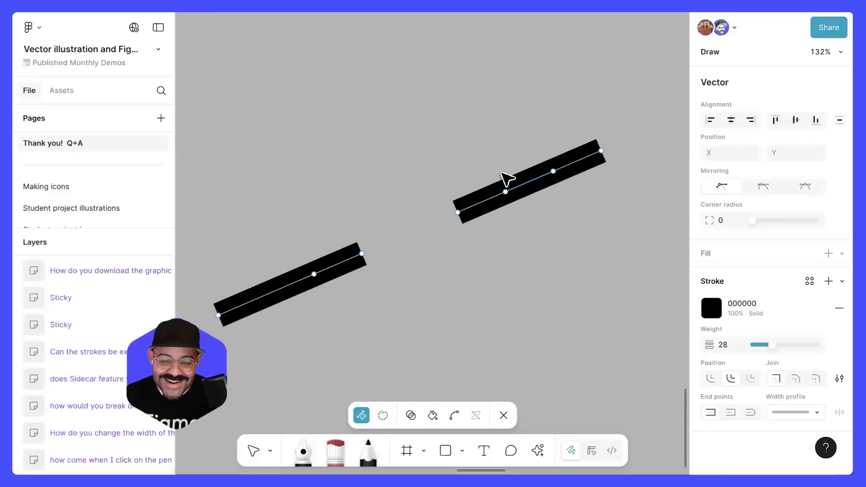
key("Delete")
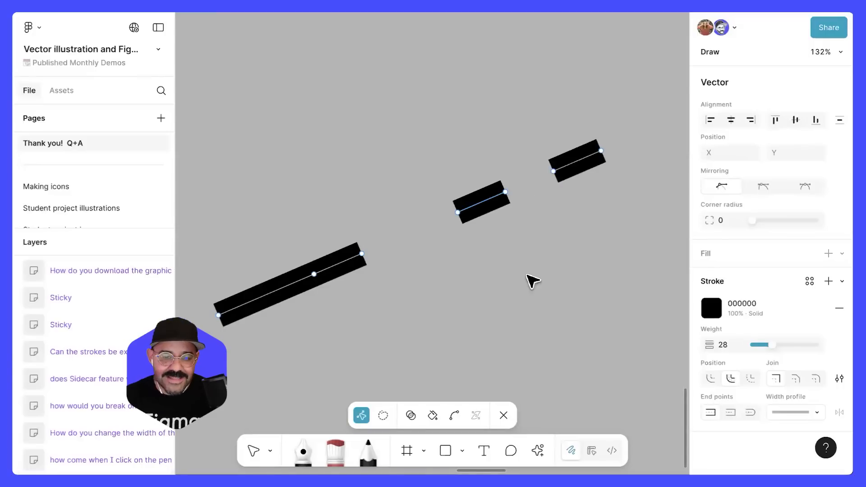
- Review the remaining question notes about expanding strokes, brush tip direction, downloading or flattening a graphic, and 3D text with gradient
scroll(504, 280, "down", 10)
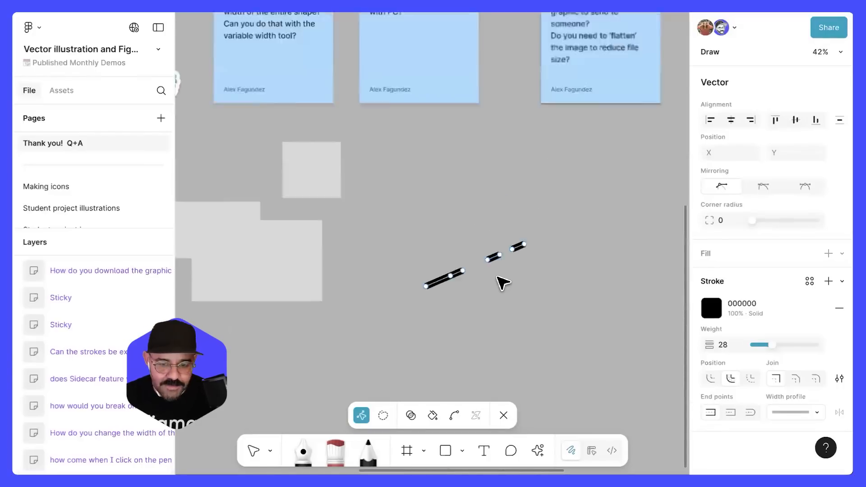
left_click_drag(503, 254, 489, 296)
scroll(487, 294, "up", 6)
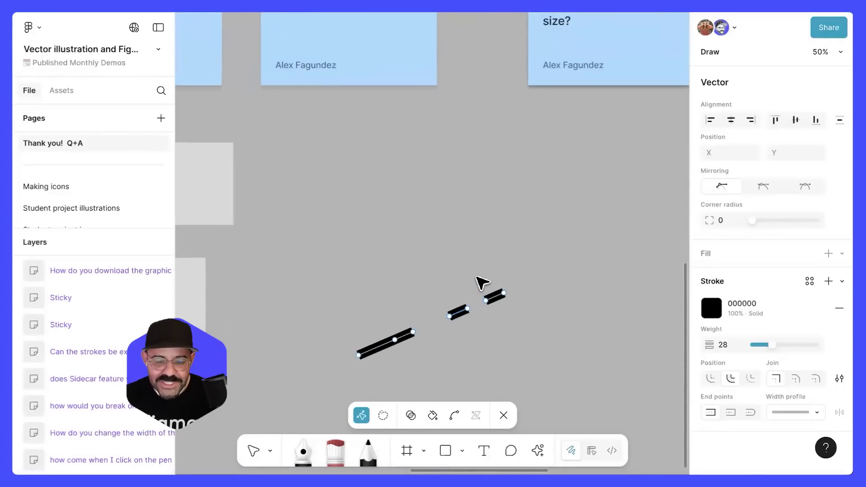
scroll(478, 274, "down", 2)
left_click_drag(521, 211, 490, 335)
left_click_drag(449, 253, 451, 311)
left_click_drag(378, 270, 385, 198)
left_click_drag(433, 263, 412, 185)
scroll(429, 267, "up", 2)
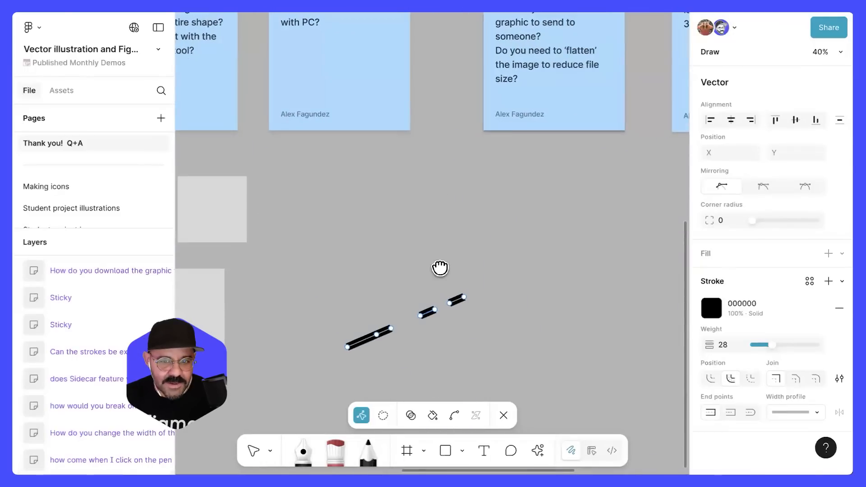
scroll(440, 268, "up", 3)
scroll(441, 282, "up", 5)
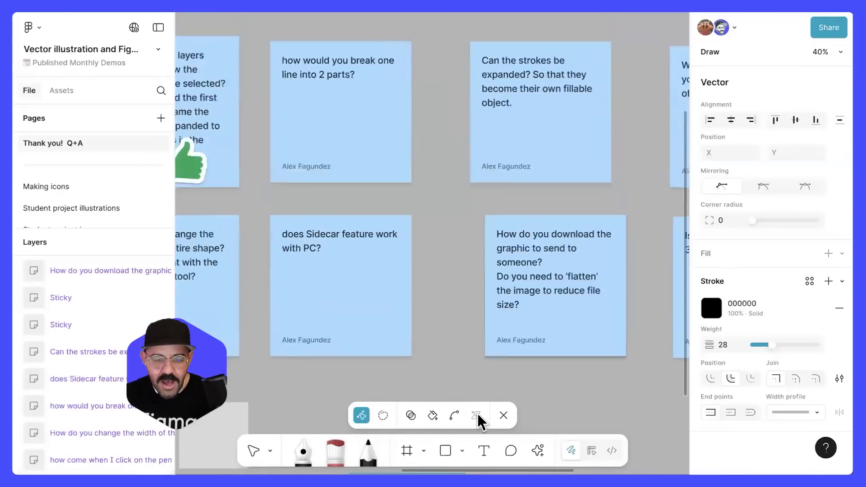
scroll(416, 334, "down", 2)
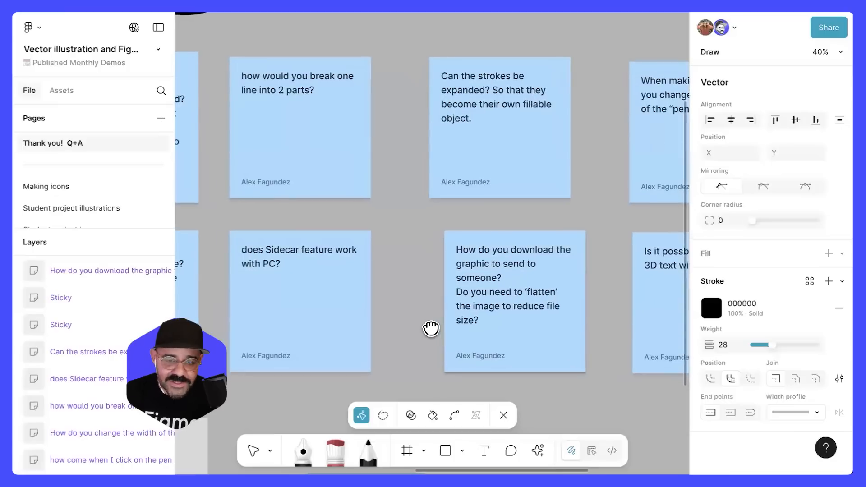
scroll(458, 303, "right", 3)
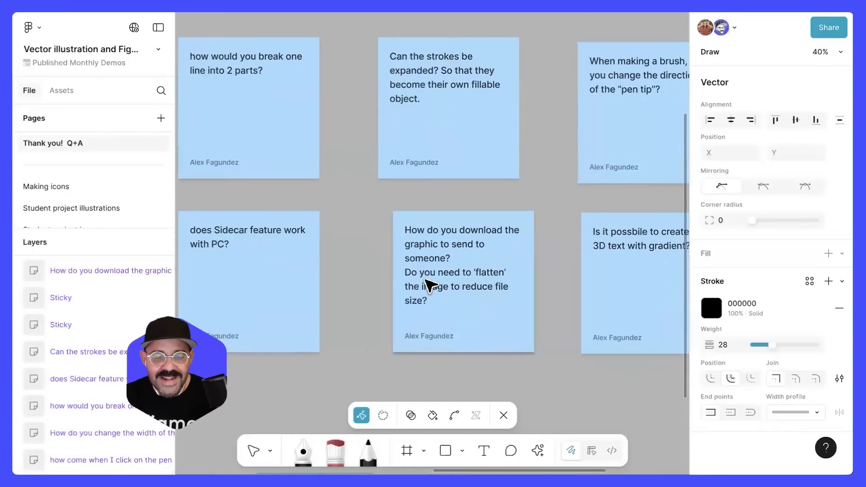
scroll(441, 288, "down", 2)
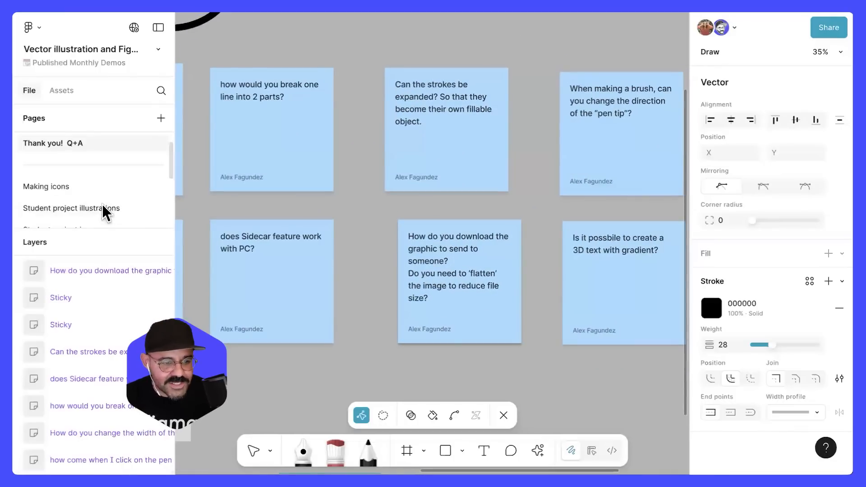
- Switch to the page Vector illustration in Figma and bring the Union example frame into close view
scroll(108, 208, "down", 1)
scroll(111, 180, "up", 2)
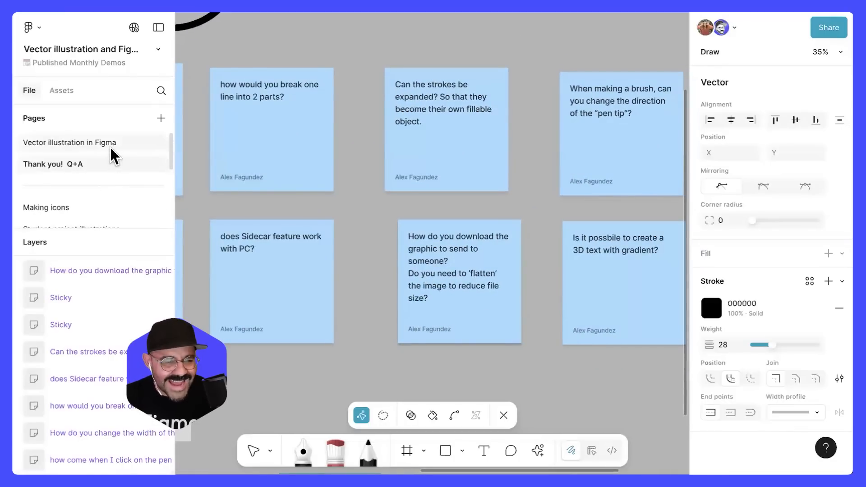
left_click(110, 148)
scroll(455, 172, "right", 5)
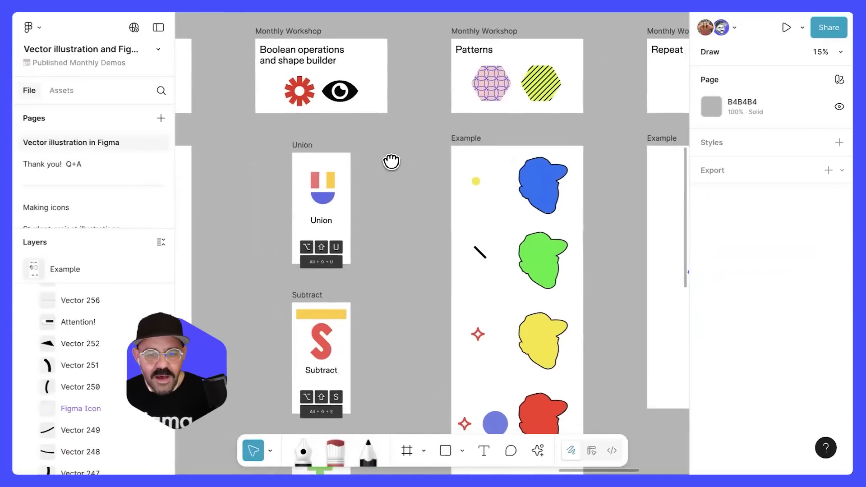
scroll(392, 162, "up", 1)
scroll(406, 232, "left", 2)
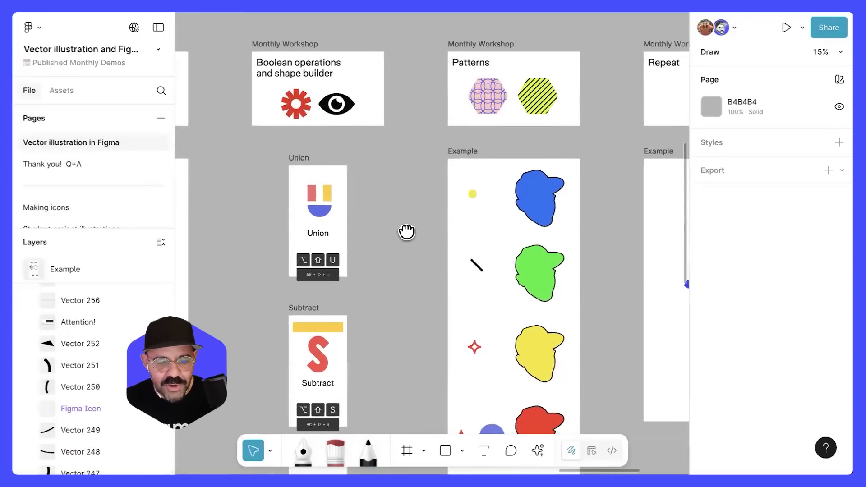
scroll(275, 242, "up", 5)
left_click_drag(291, 177, 287, 214)
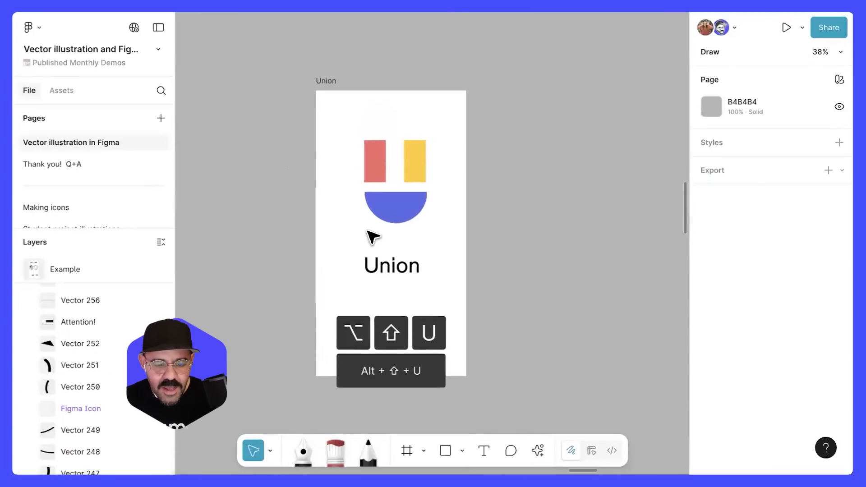
scroll(368, 236, "up", 3)
scroll(393, 257, "down", 2)
left_click_drag(398, 219, 440, 162)
scroll(483, 185, "up", 2)
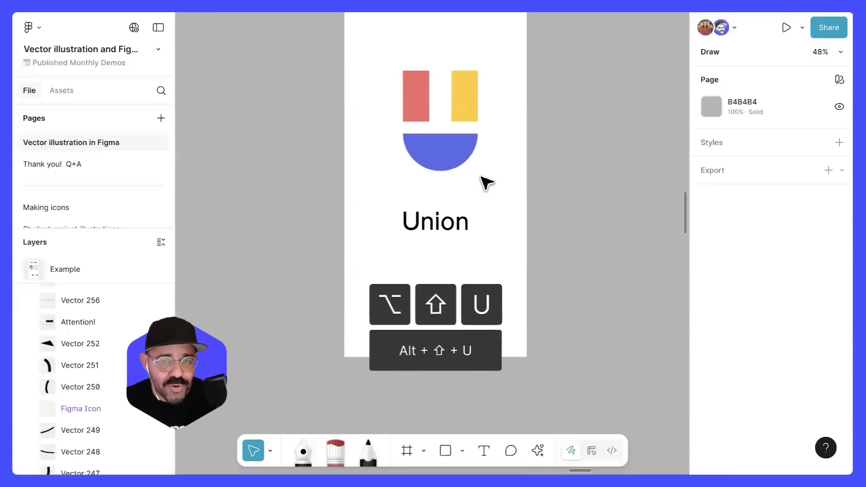
- Move the red and yellow rectangles down onto the blue half circle to form a U, and select all three shapes
left_click(414, 92)
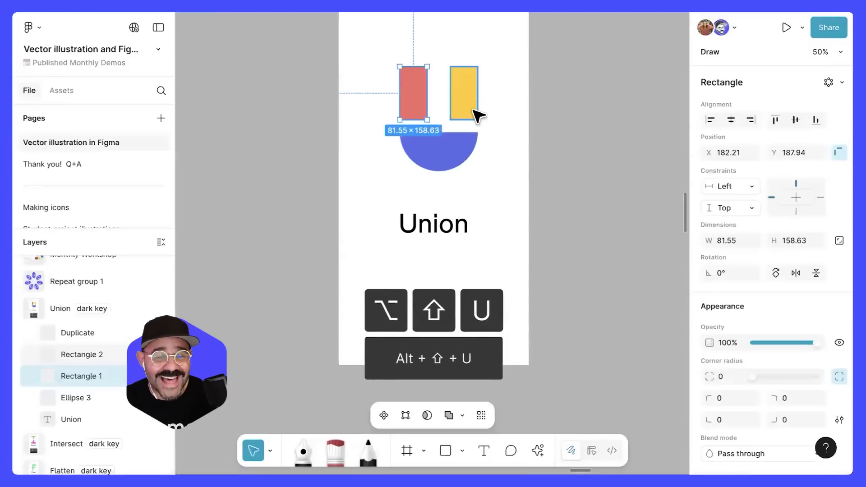
left_click(470, 111, "shift")
left_click_drag(414, 93, 413, 95)
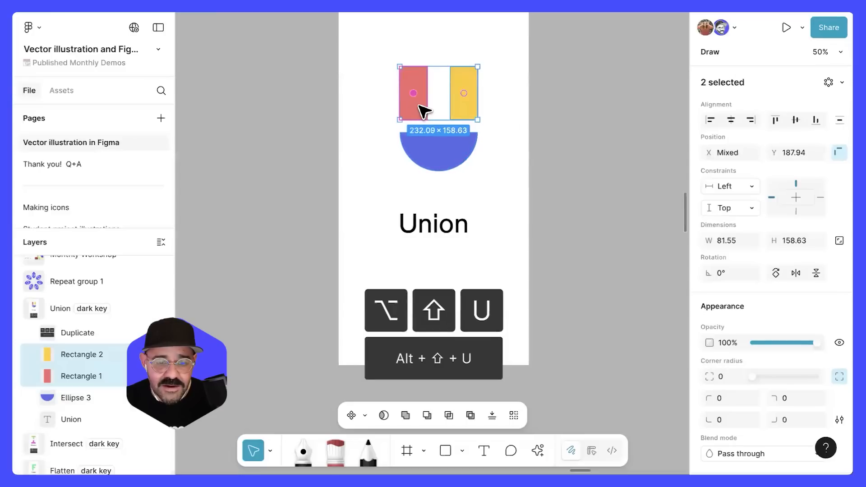
left_click(526, 128)
left_click(426, 115)
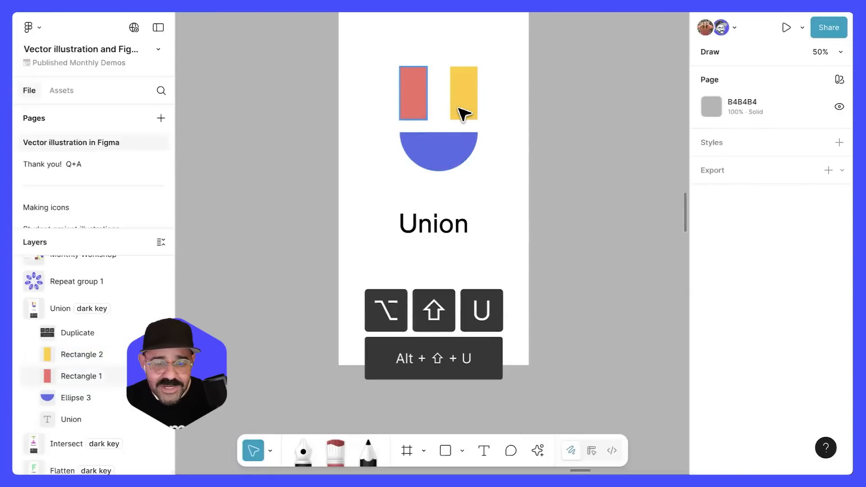
left_click(461, 112, "shift")
left_click_drag(457, 118, 458, 131)
left_click(522, 141)
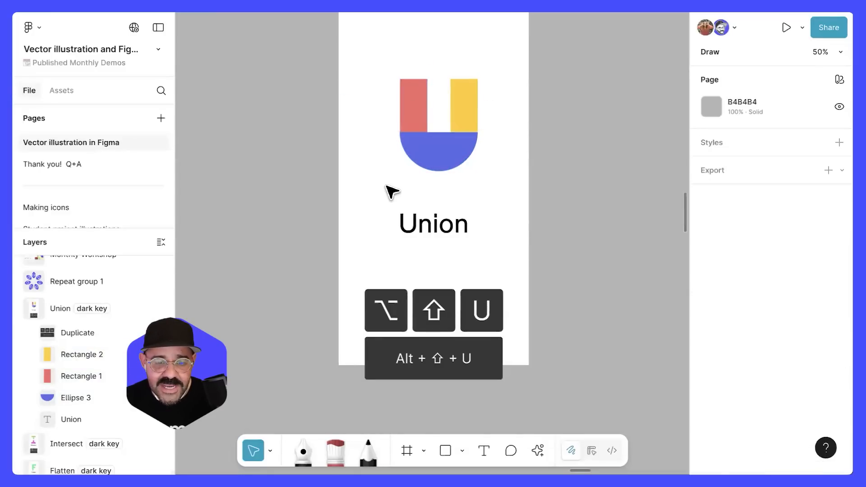
left_click_drag(386, 187, 491, 103)
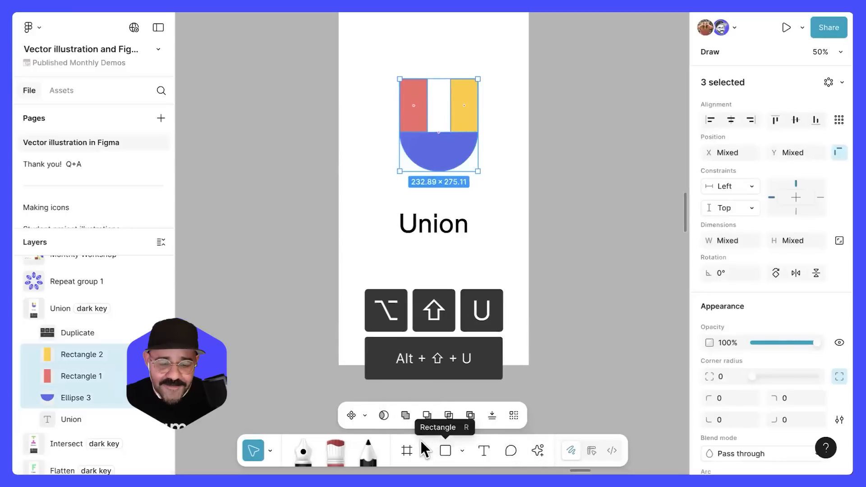
- Combine the red, yellow and blue U shapes with a Union and expand the resulting group to inspect its source shapes
left_click(406, 417)
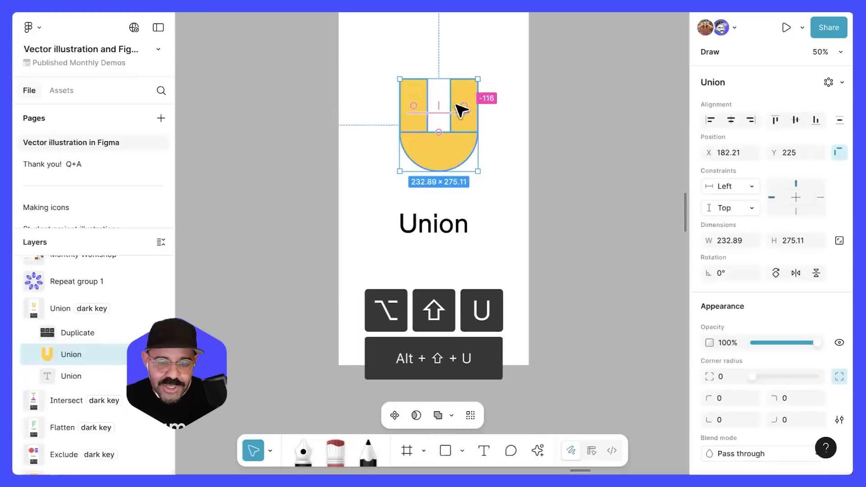
left_click(530, 144)
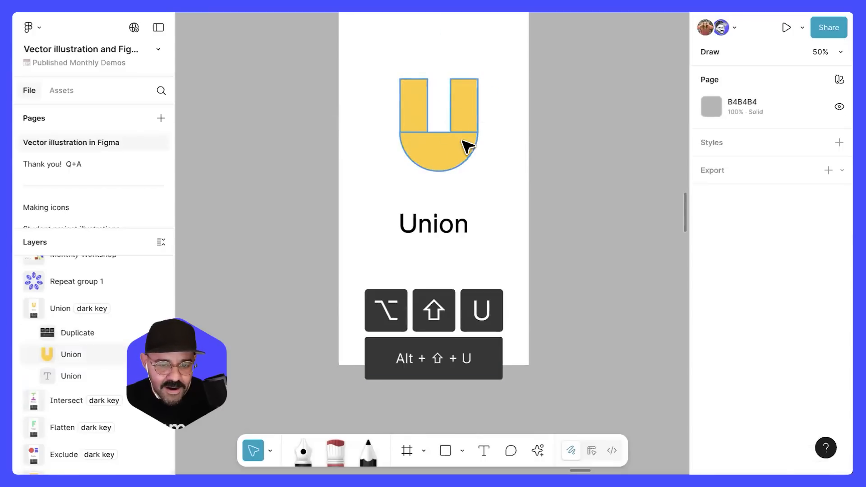
left_click(33, 355)
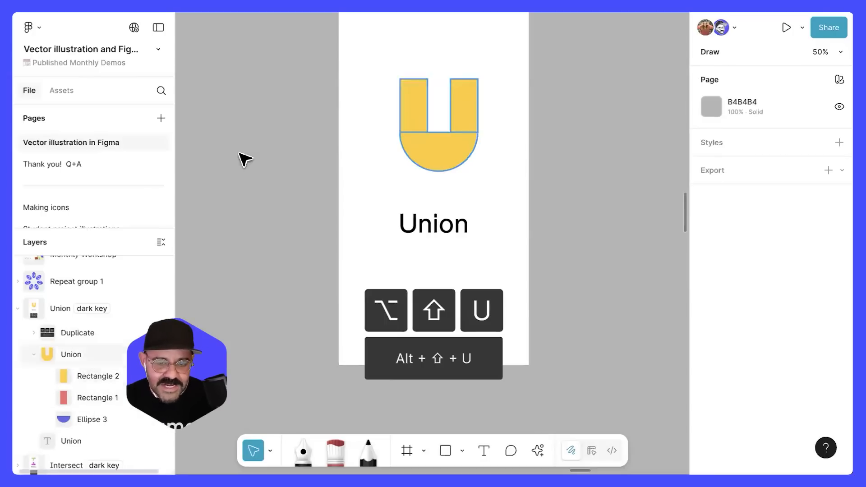
left_click(467, 155)
- In the Subtract frame, place the yellow rectangle over the upper part of the red S and subtract it from the S
scroll(536, 215, "down", 8)
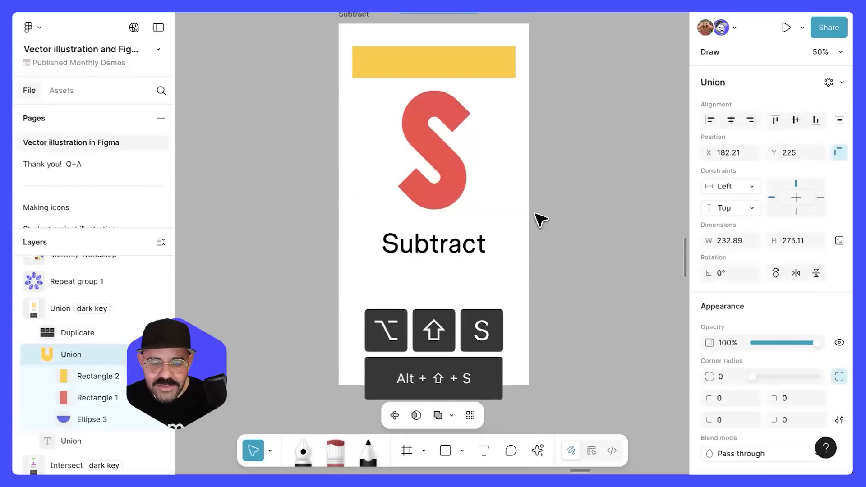
scroll(537, 212, "up", 2)
left_click(497, 107)
mouse_move(501, 178)
left_mouse_down()
mouse_move(497, 116)
mouse_move(491, 196)
mouse_move(490, 189)
left_mouse_up()
left_click_drag(485, 237, 455, 165)
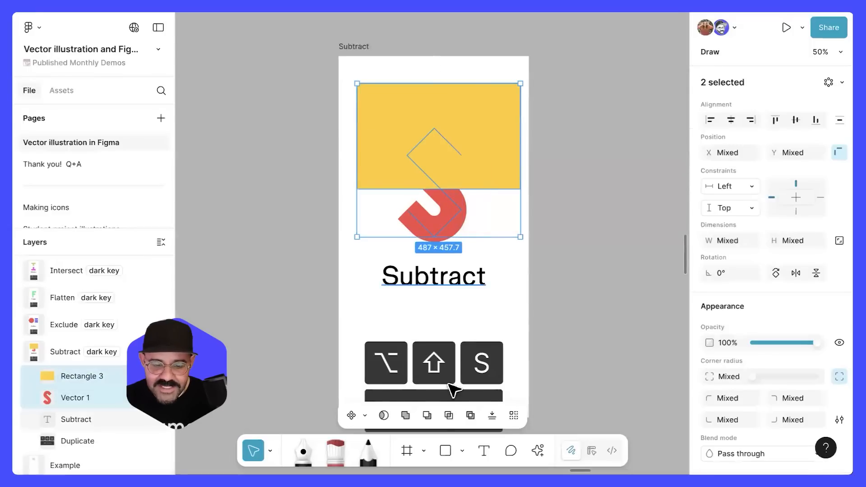
left_click(428, 416)
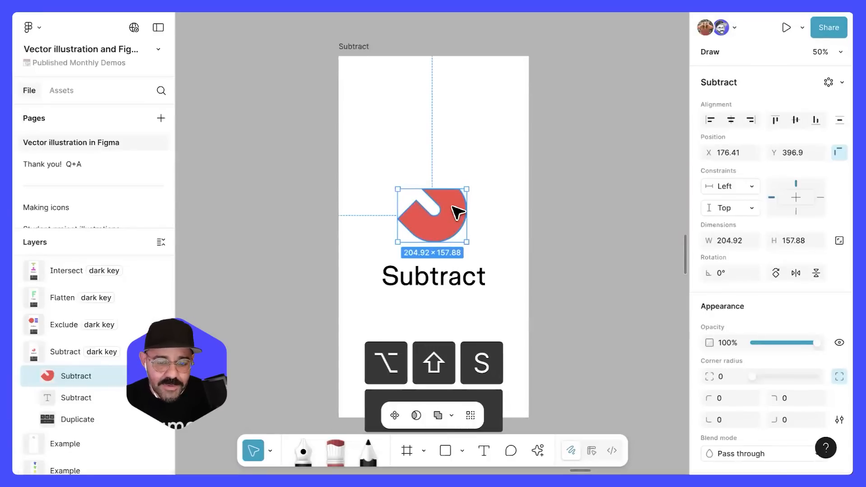
- Move the subtracted red shape upward in its frame and reposition Rectangle 3 inside its group to X 52, Y -23.1
left_click_drag(451, 207, 452, 163)
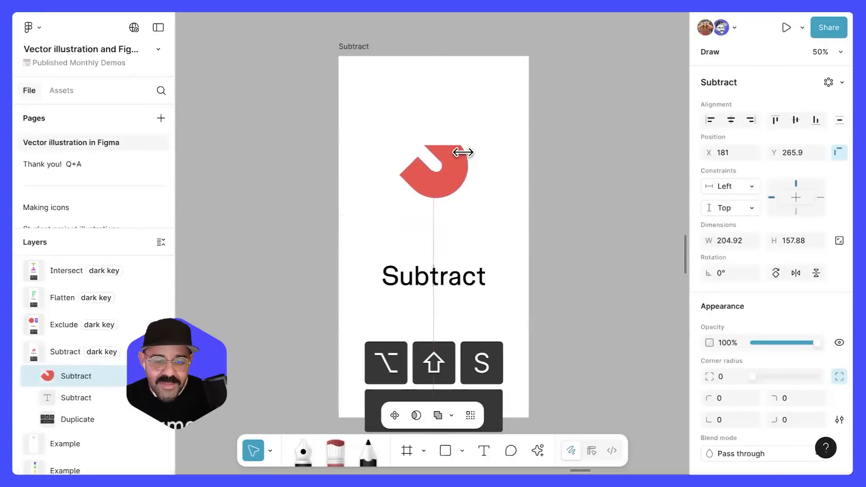
left_click(32, 376)
scroll(74, 384, "down", 1)
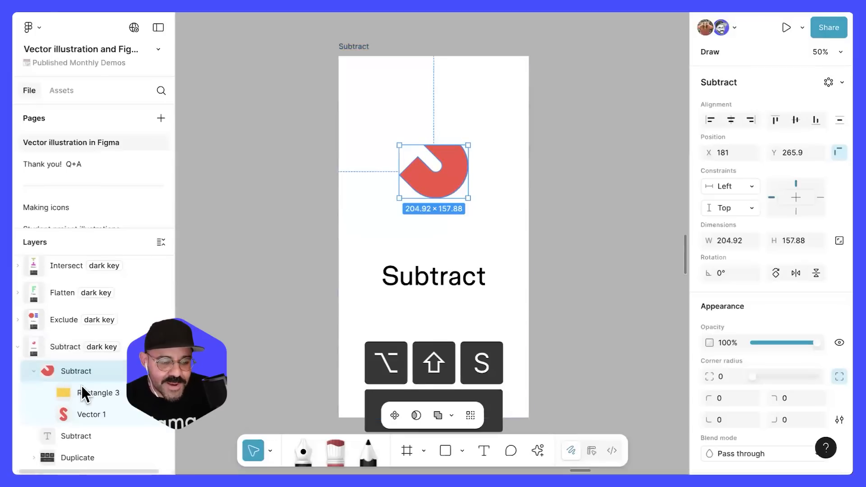
left_click(98, 395)
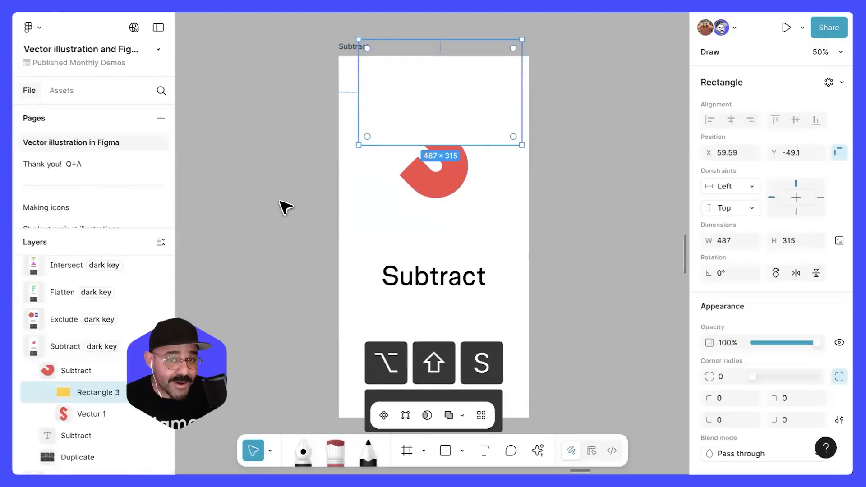
left_click_drag(406, 105, 407, 94)
scroll(555, 194, "down", 3)
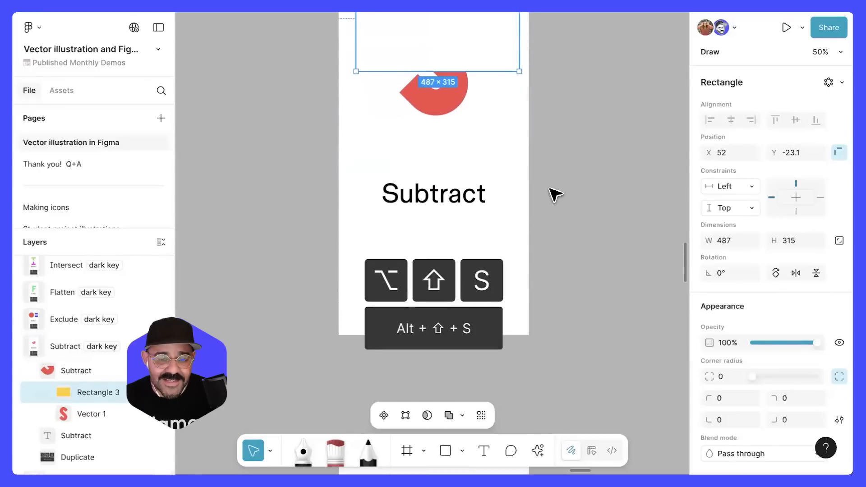
scroll(555, 194, "up", 1)
left_click(507, 174)
- Increase the corner radius of the subtracted red shape to round its corners strongly
left_click(407, 122)
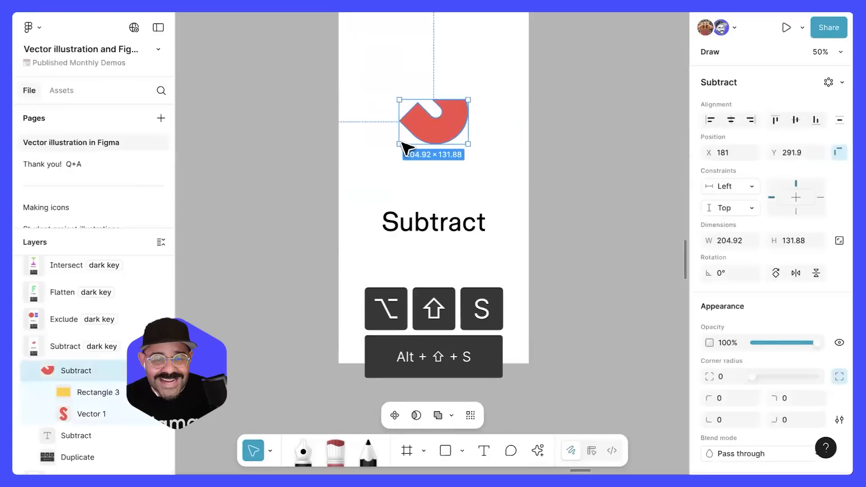
scroll(761, 279, "down", 3)
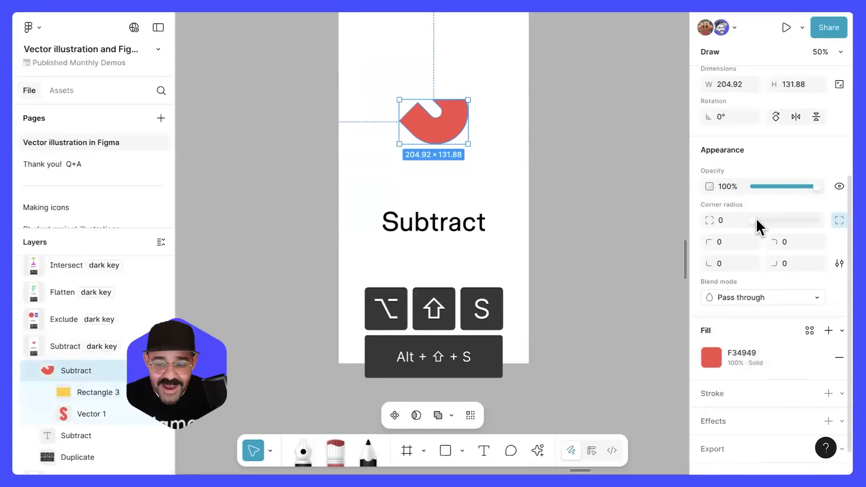
left_click(815, 221)
left_click(631, 166)
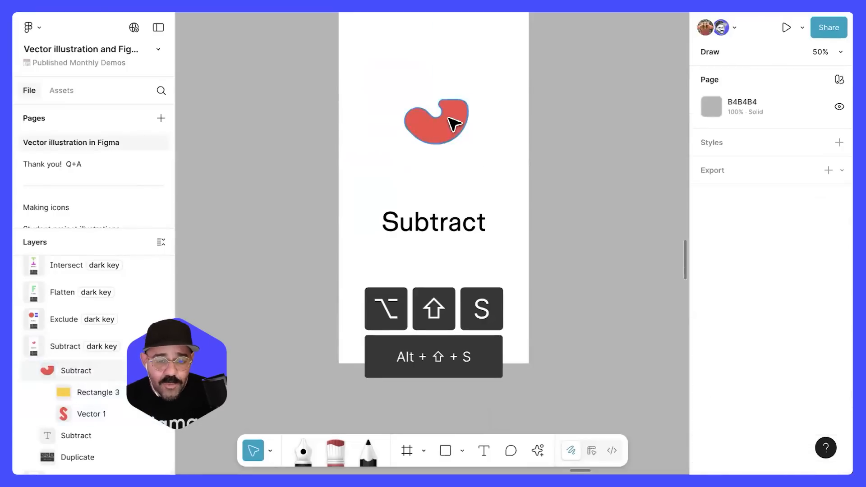
- Rotate Rectangle 3 inside the Subtract group to about -21° so it cuts the red shape at an angle
scroll(449, 119, "up", 5)
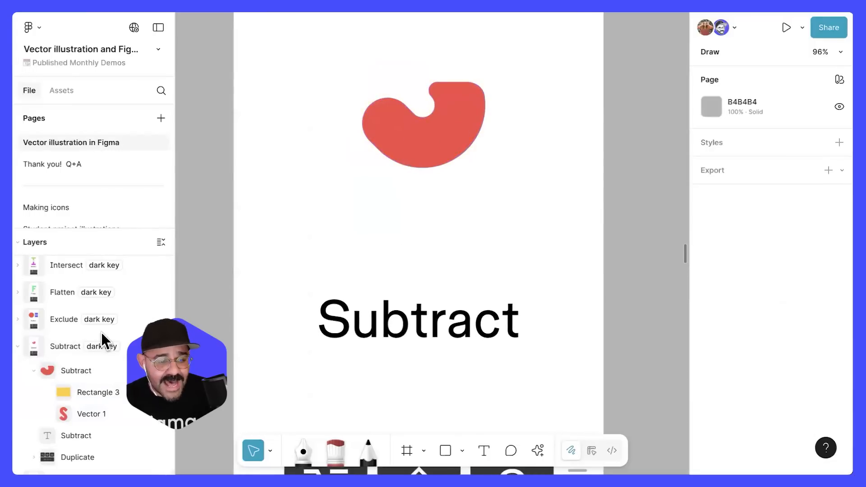
left_click(98, 393)
left_click_drag(546, 65, 548, 94)
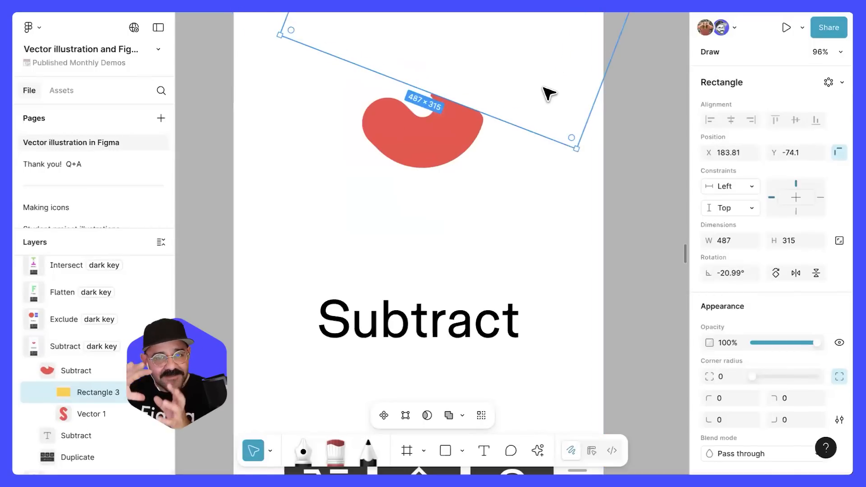
left_click(547, 186)
- In the Intersect frame, move the magenta piece up to overlap the green piece's stem and intersect both shapes
scroll(547, 185, "down", 3)
left_click_drag(550, 242, 537, 85)
left_click_drag(533, 218, 528, 59)
scroll(515, 246, "up", 2)
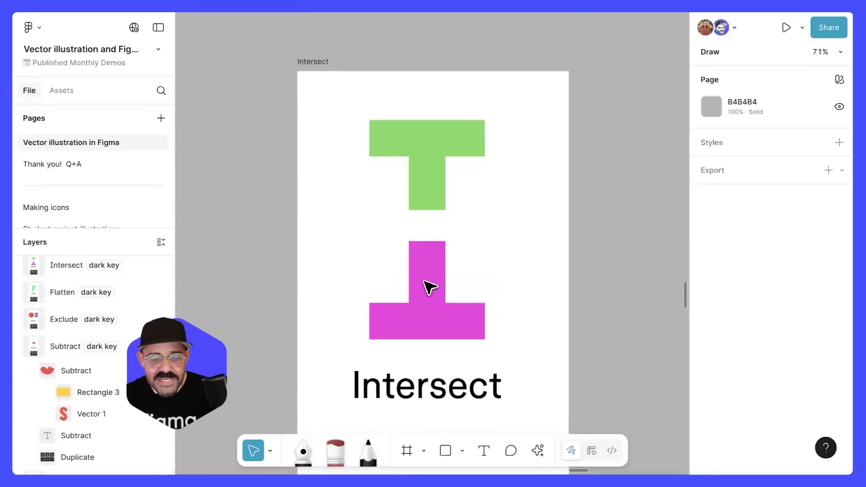
left_click_drag(433, 319, 441, 218)
left_click(532, 149)
left_click_drag(536, 142, 400, 221)
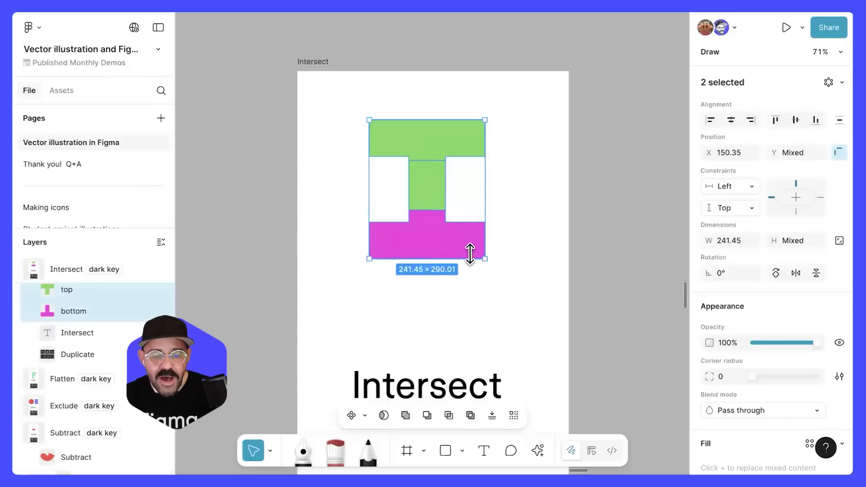
left_click(449, 416)
- Expand the Intersect group and shift its green top piece to vary the overlap with the bottom piece
scroll(495, 268, "down", 3)
scroll(495, 268, "up", 1)
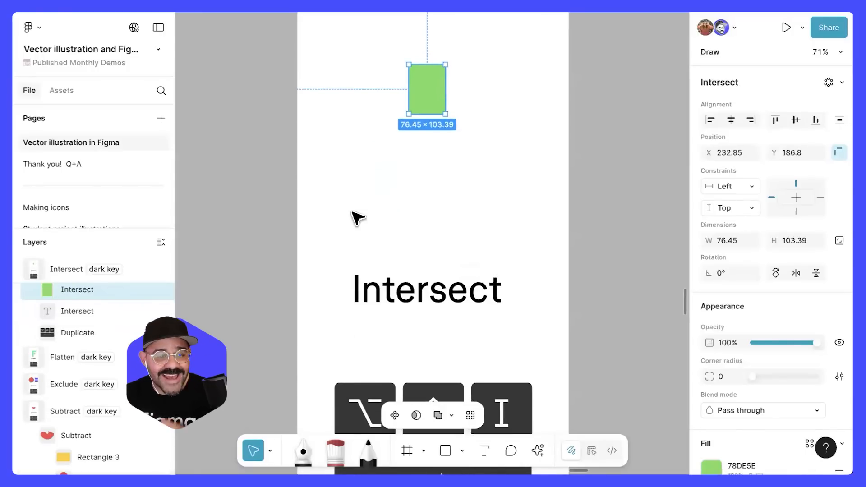
left_click(35, 297)
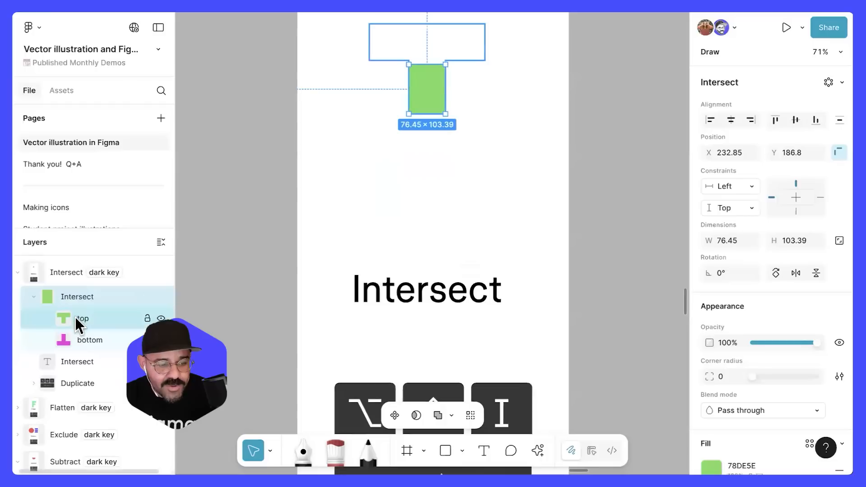
left_click(79, 319)
left_click_drag(460, 36, 520, 113)
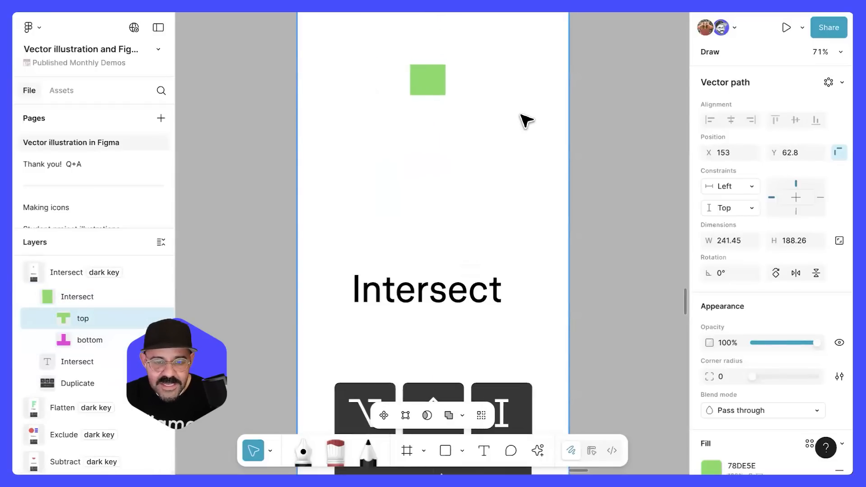
left_click(538, 118)
- In the Exclude frame, move the red circle over the ends of the three blue bars and apply Exclude to all four shapes
scroll(508, 183, "down", 5)
scroll(485, 141, "down", 10)
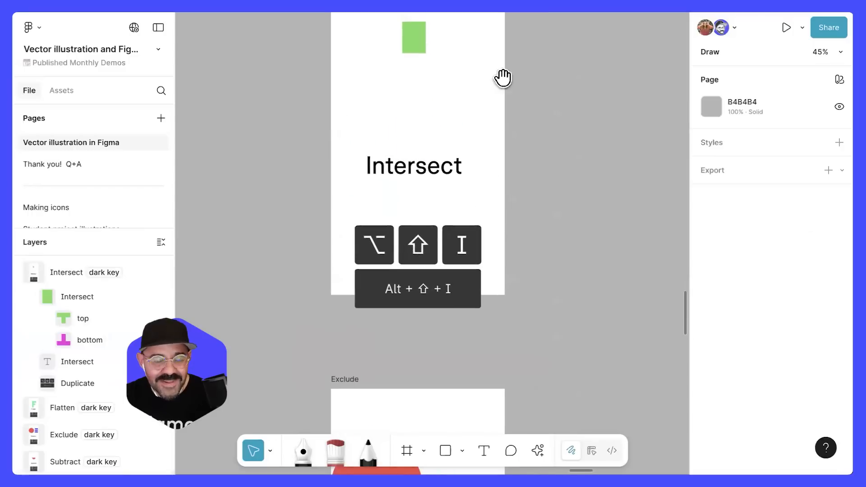
scroll(500, 251, "down", 3)
scroll(488, 201, "up", 3)
left_click_drag(404, 129, 457, 219)
left_click(456, 219)
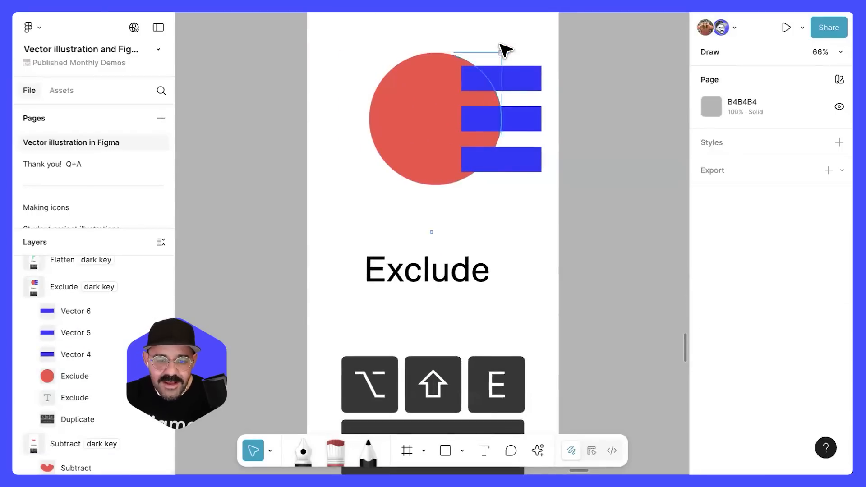
left_click_drag(505, 50, 509, 77)
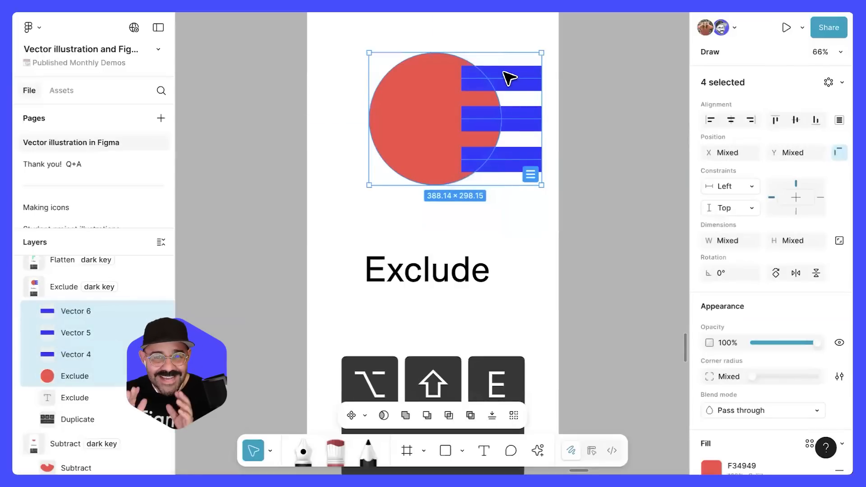
left_click(470, 415)
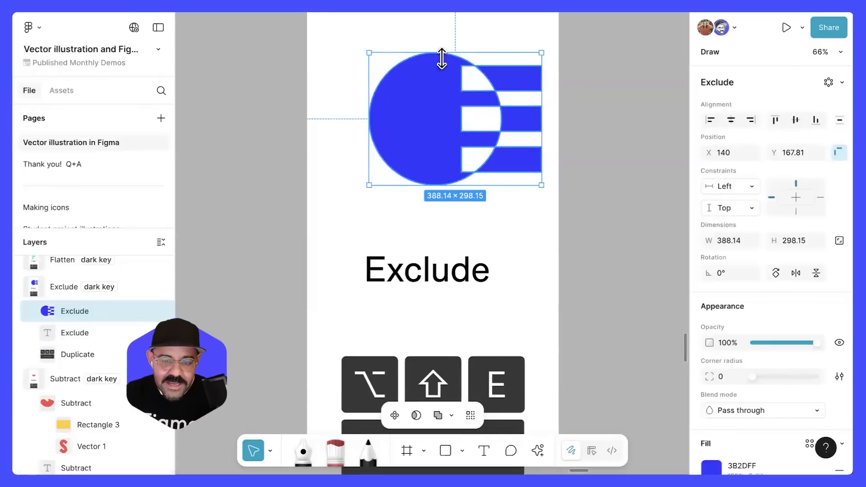
- Reposition the excluded circle-and-bars shape within its frame to X 63, Y 177.81
left_click(509, 249)
scroll(514, 249, "down", 3)
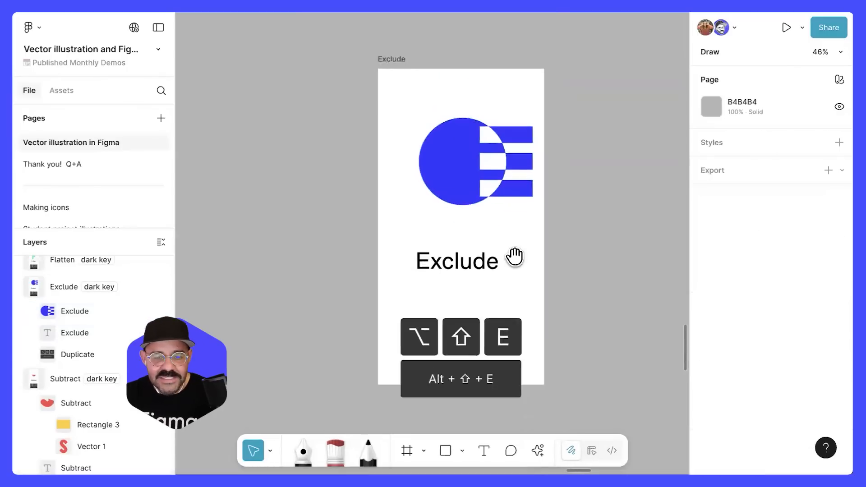
scroll(515, 258, "down", 2)
left_click(496, 153)
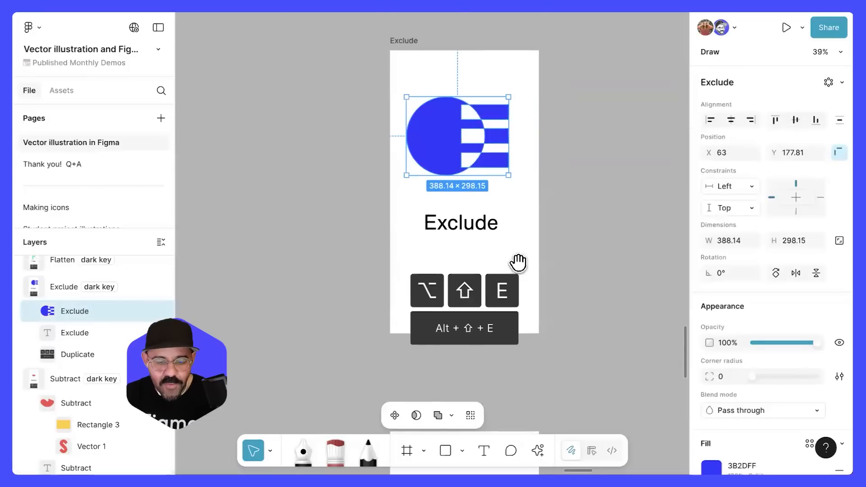
- Try moving the middle bar of the green F inside its union group in the Flatten frame
scroll(510, 190, "down", 8)
scroll(429, 149, "up", 3)
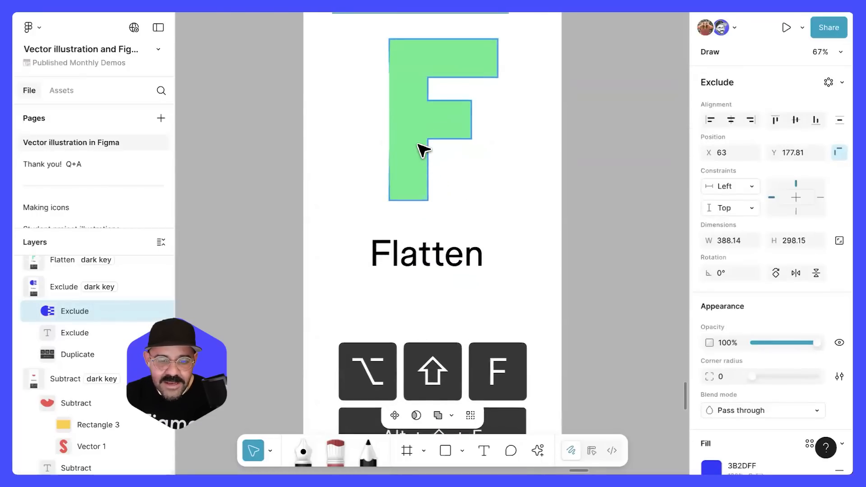
left_click(419, 135)
double_click(431, 132)
left_click_drag(449, 129, 459, 204)
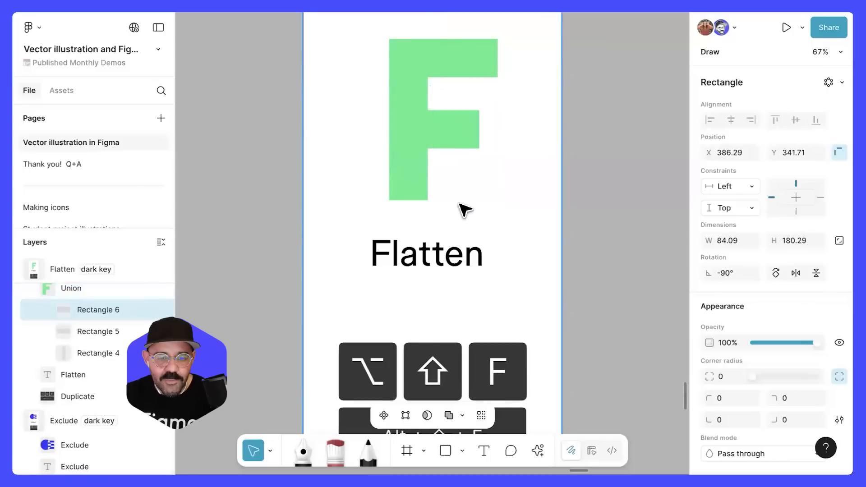
- Select the whole green F union and flatten it into a single vector path
left_click(73, 294)
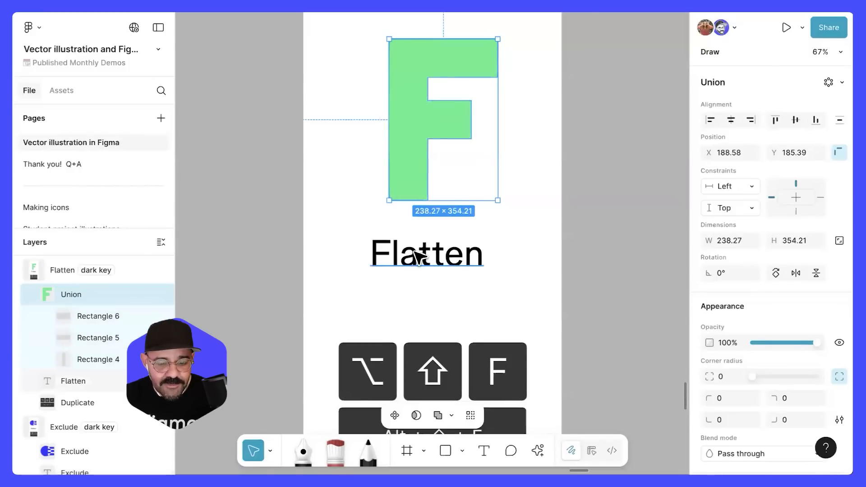
scroll(417, 258, "down", 3)
left_click(451, 294)
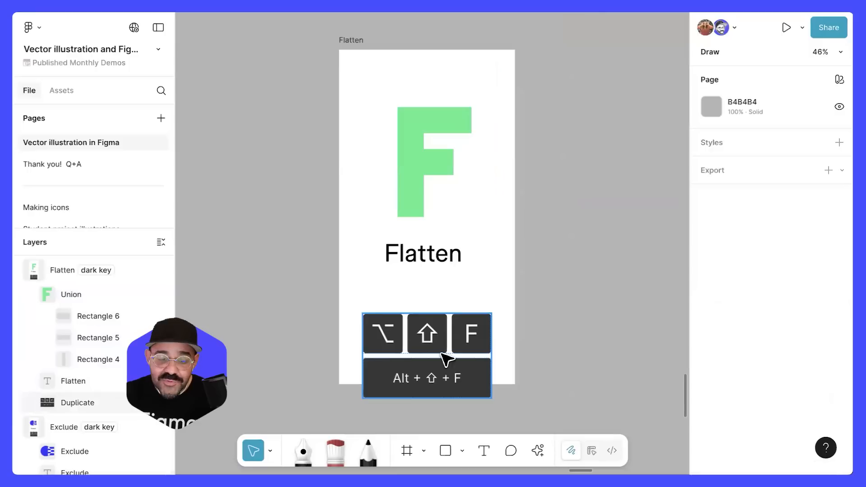
left_click(415, 164)
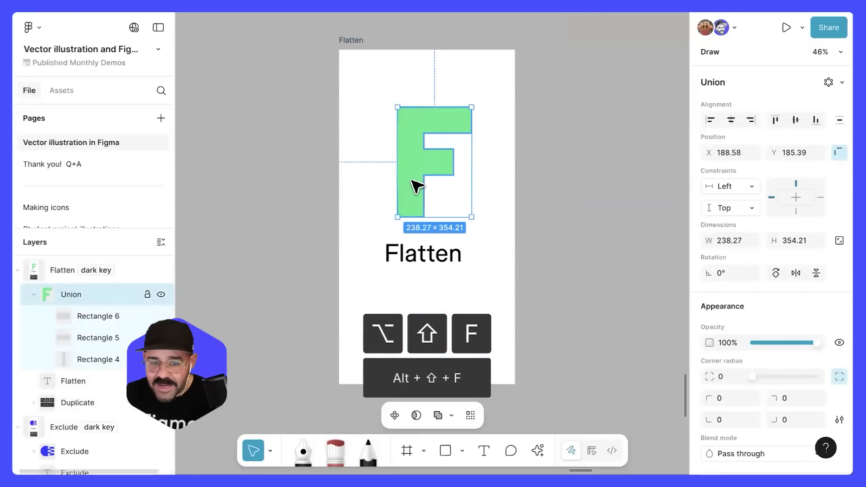
left_click(451, 415)
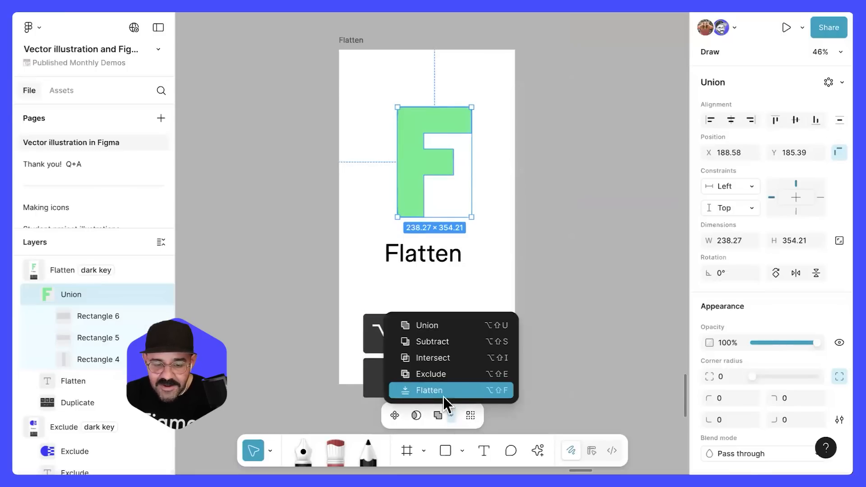
key("alt+shift+f")
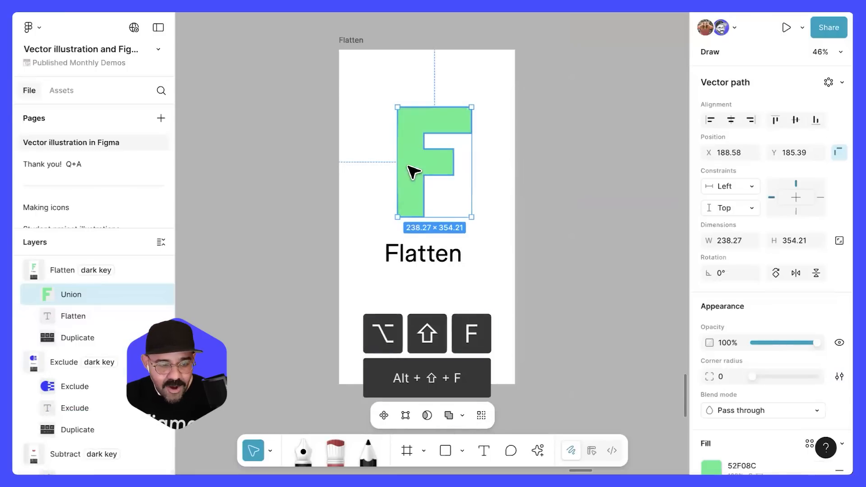
- Open the flattened F for vector editing to examine its anchor points, and leave the editing mode
double_click(426, 165)
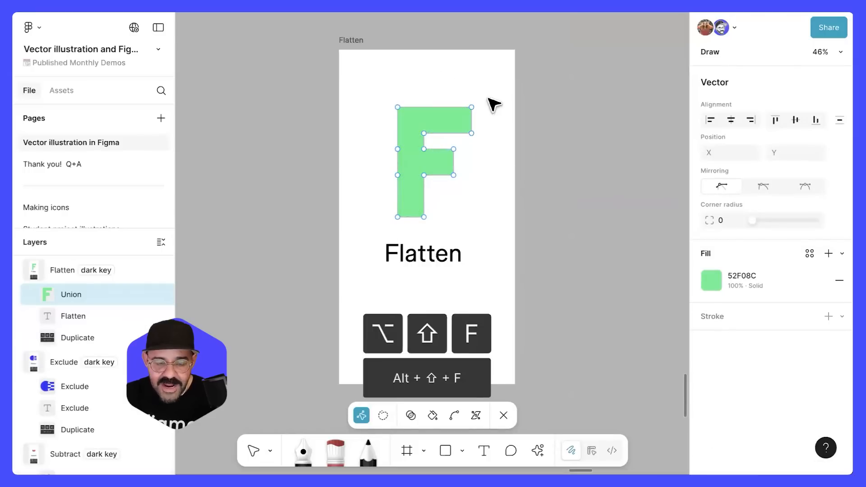
key("Escape")
key("Escape")
scroll(537, 273, "down", 3)
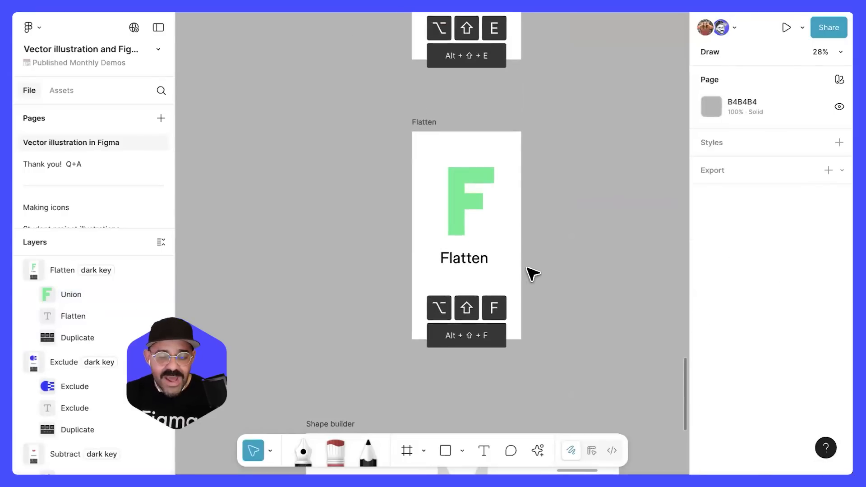
- Try moving the large and small red circles in the Shape builder frame, and undo both moves
scroll(533, 273, "down", 4)
scroll(497, 271, "down", 4)
scroll(498, 271, "up", 6)
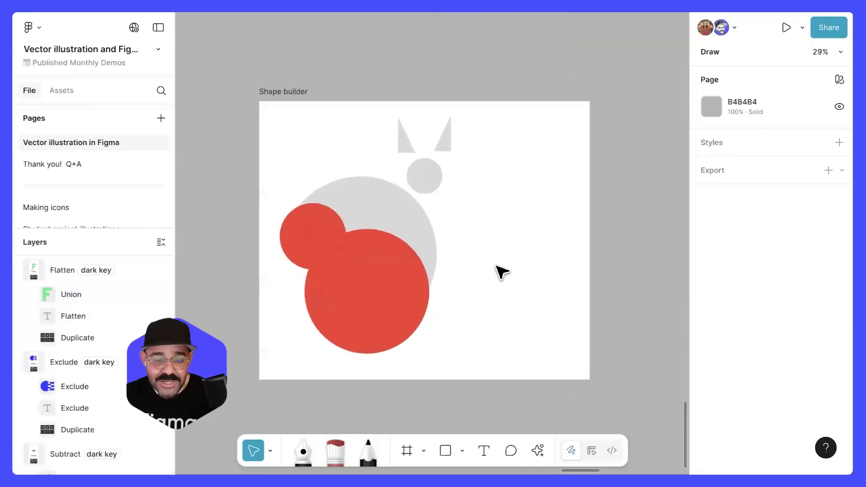
scroll(521, 292, "left", 2)
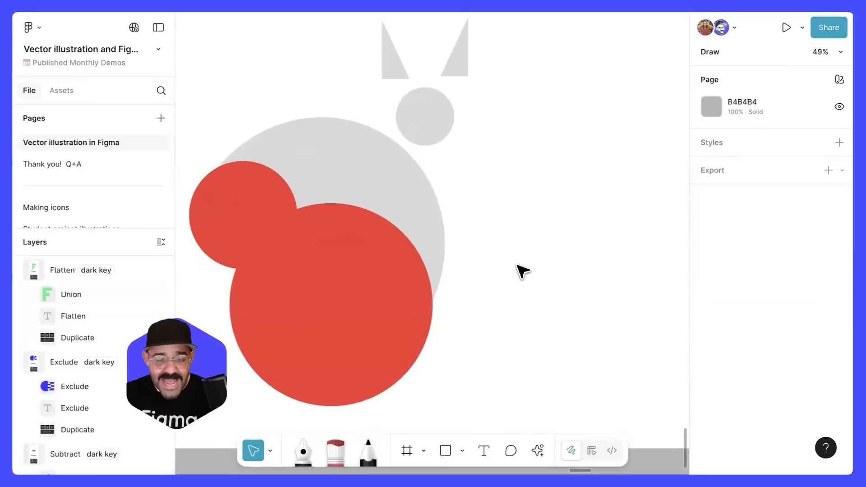
scroll(520, 268, "down", 2)
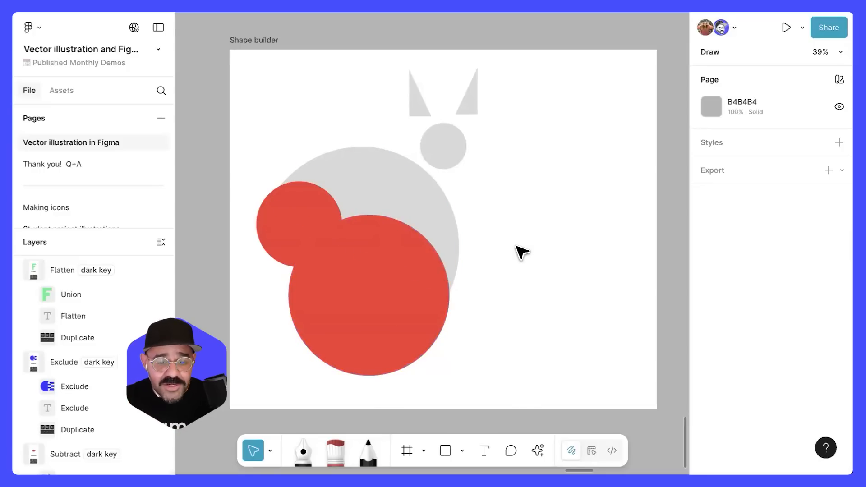
left_click(406, 294)
left_click_drag(527, 357, 290, 180)
left_click(647, 319)
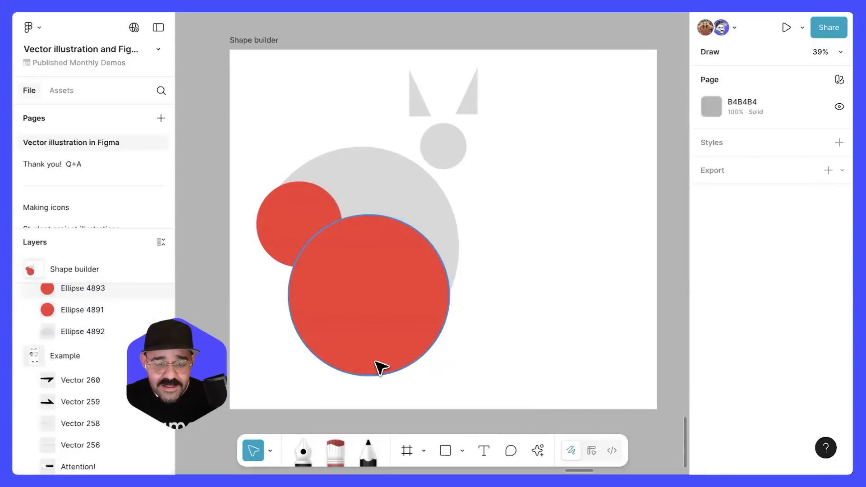
left_click_drag(378, 361, 378, 441)
key("ctrl+z")
left_click_drag(291, 223, 254, 301)
key("ctrl+z")
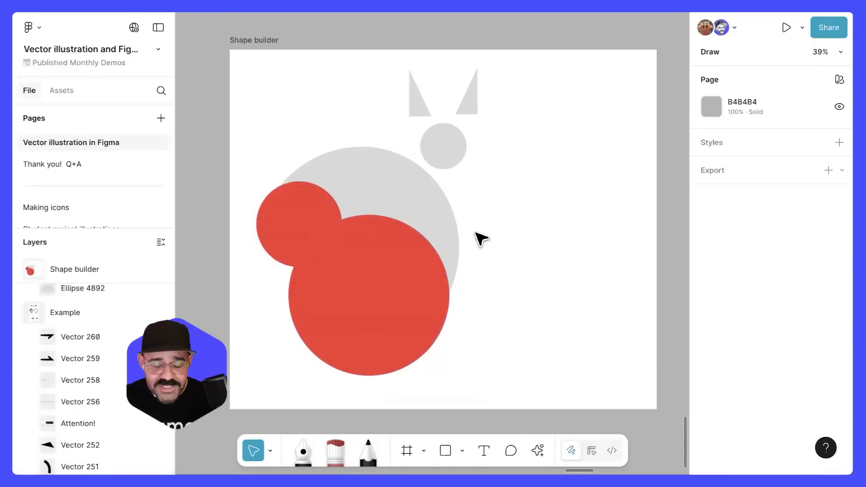
- Try removing both red circles and their overlaps from the grey half-circle with the Shape builder tool, and undo the result
left_click_drag(500, 333, 333, 197)
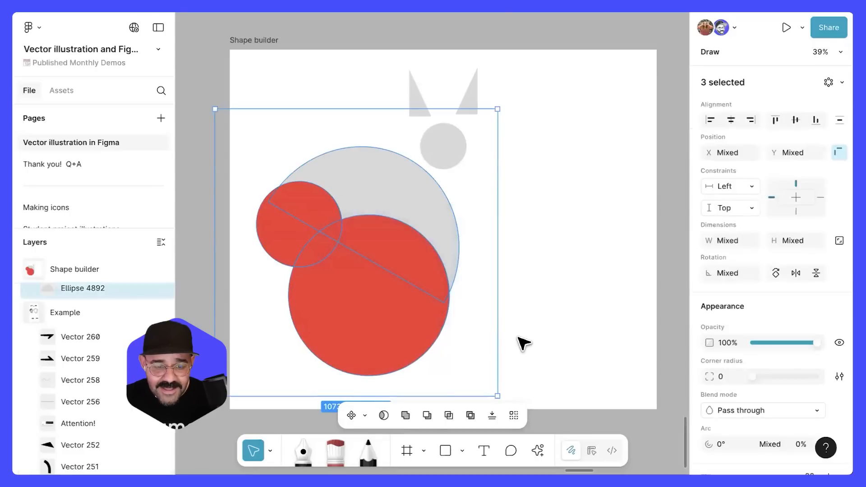
double_click(361, 307)
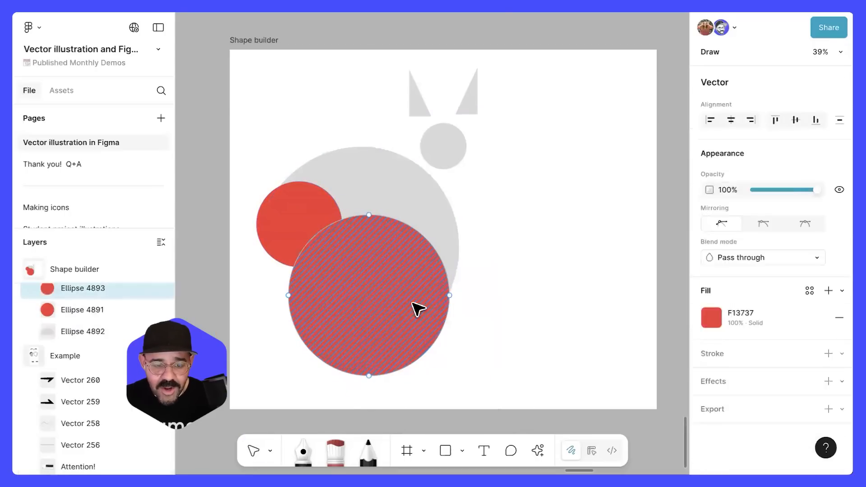
left_click_drag(536, 282, 593, 263)
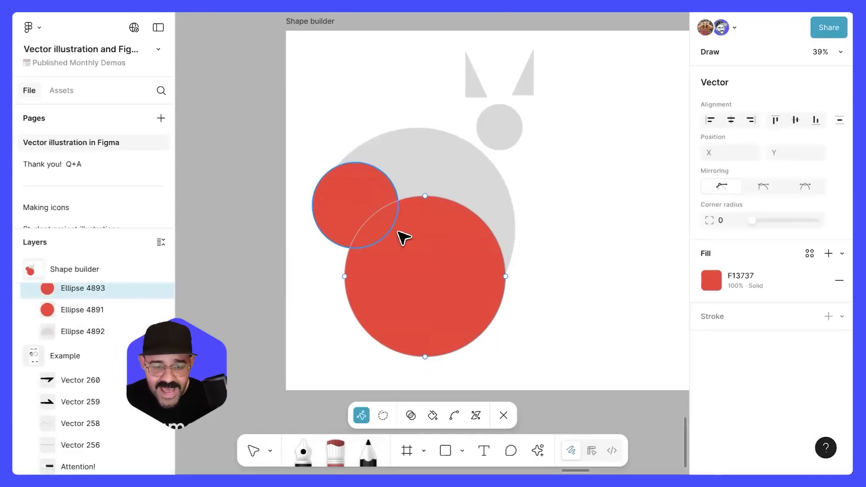
double_click(572, 286)
double_click(404, 265)
scroll(404, 264, "up", 2)
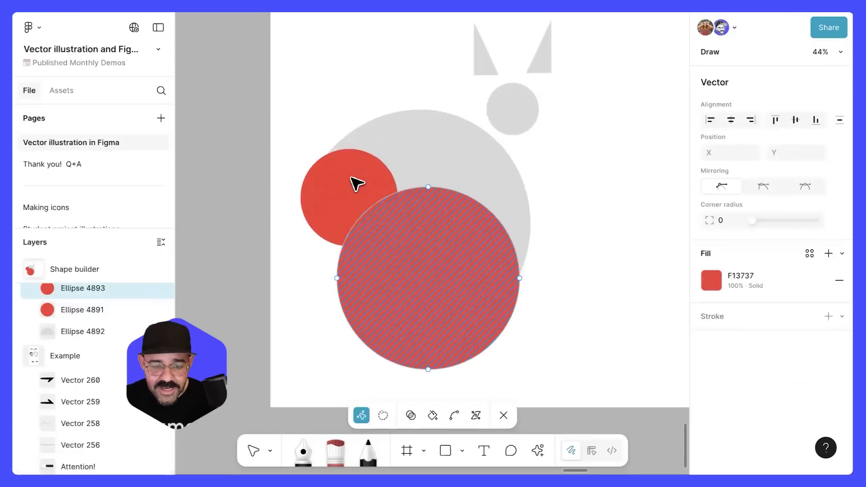
left_click(359, 186, "shift")
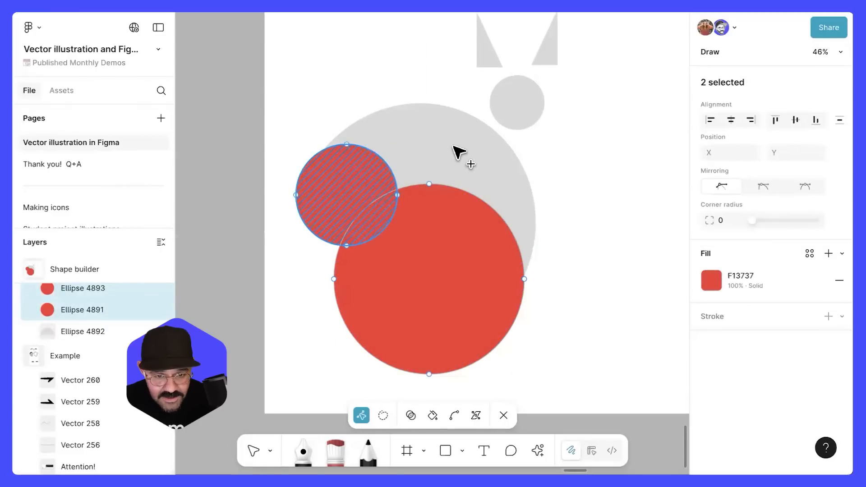
left_click(459, 151, "shift")
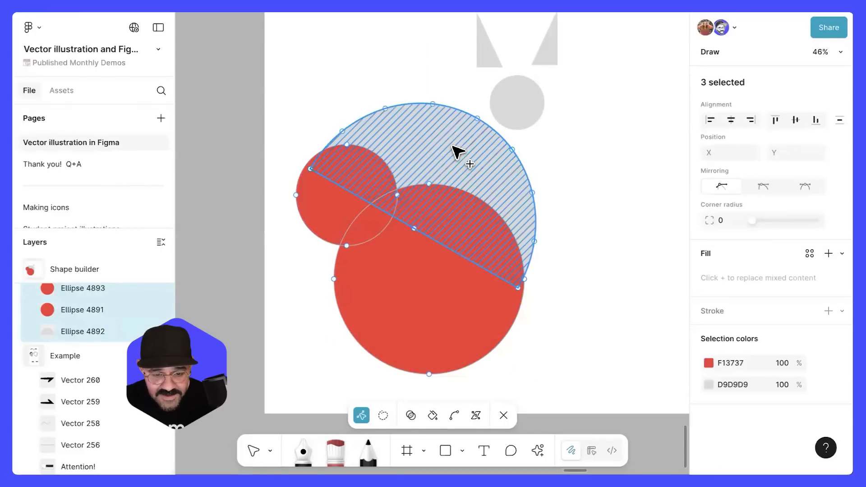
left_click(410, 415)
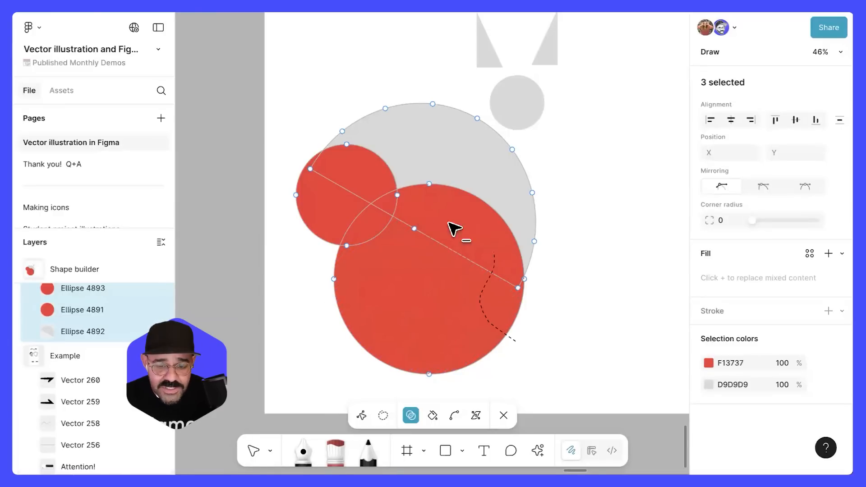
left_click_drag(296, 191, 306, 337)
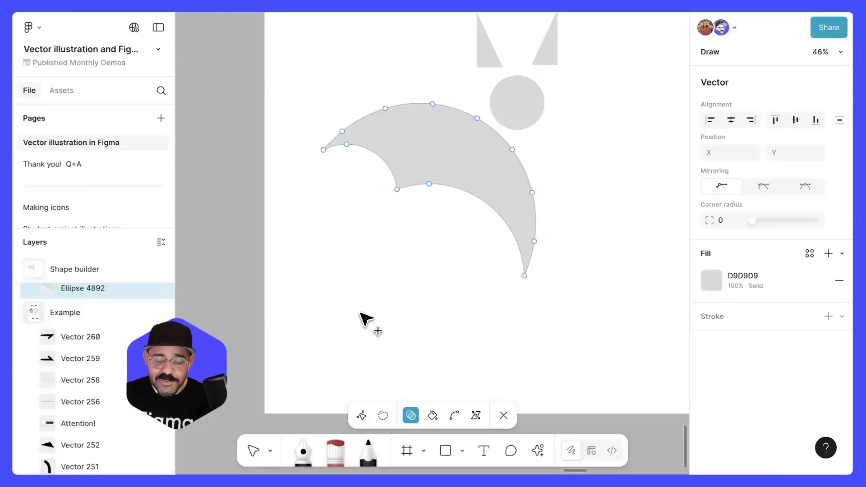
key("ctrl+z")
key("Escape")
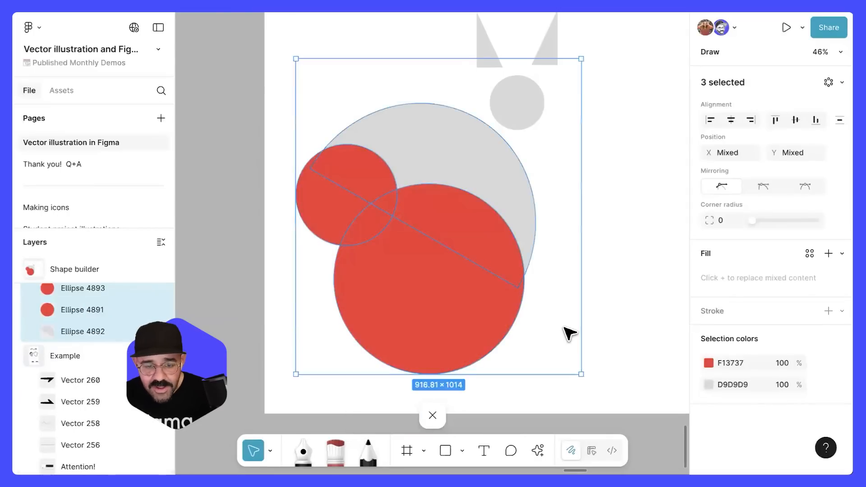
- Edit both red circles and the grey half-circle together as vectors, and subtract the red areas with Shape builder to form a bat wing
left_click(565, 333)
left_click(420, 306)
left_click(346, 169, "shift")
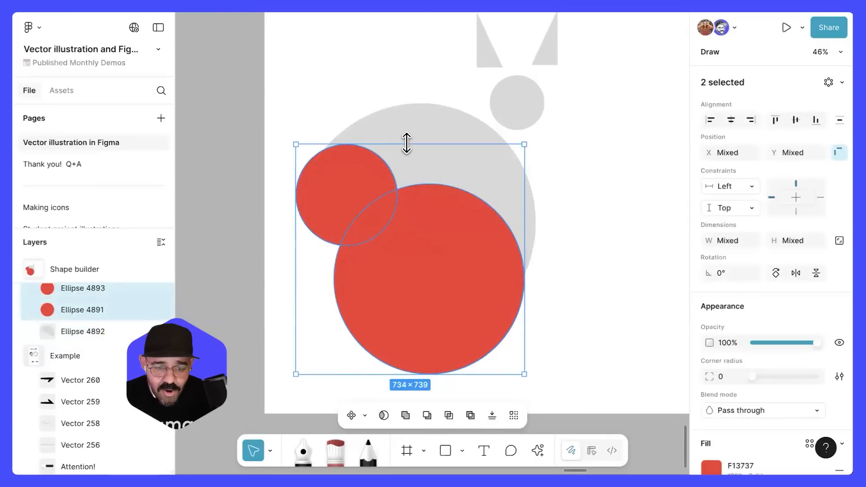
key("Escape")
double_click(406, 309)
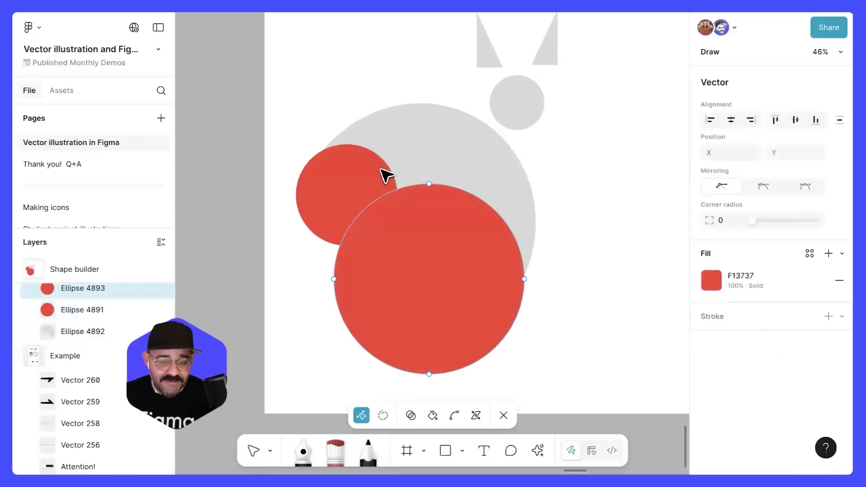
mouse_move(348, 185)
left_mouse_down()
mouse_move(399, 171)
mouse_move(446, 137)
mouse_move(445, 239)
mouse_move(391, 183)
left_mouse_up()
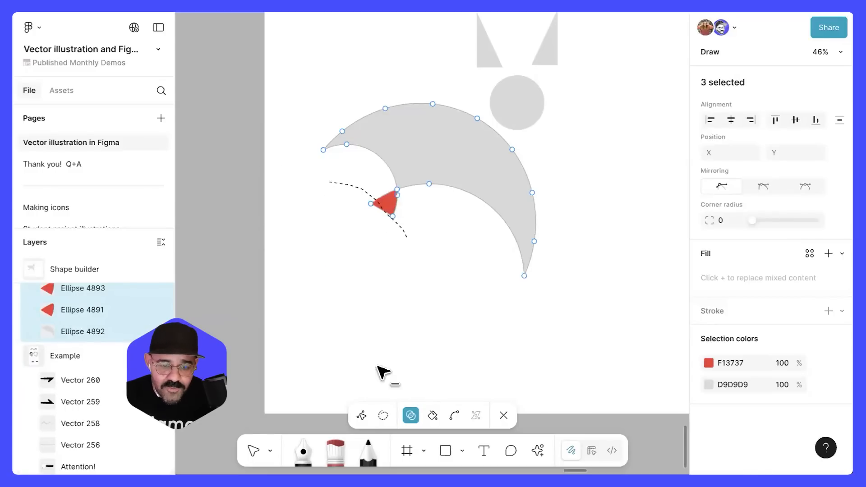
key("Escape")
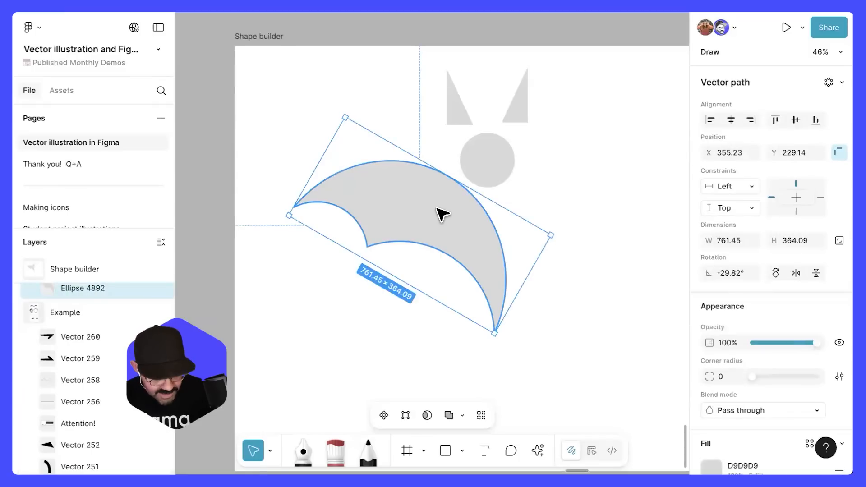
- Duplicate the grey wing, flip the copy horizontally and place it beside the original as the opposite wing
key("ctrl+d")
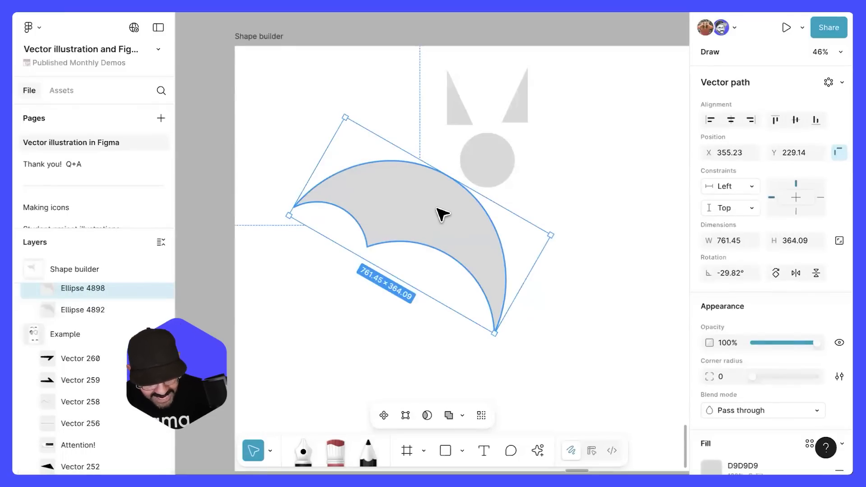
key("shift+h")
left_click_drag(448, 216, 565, 216)
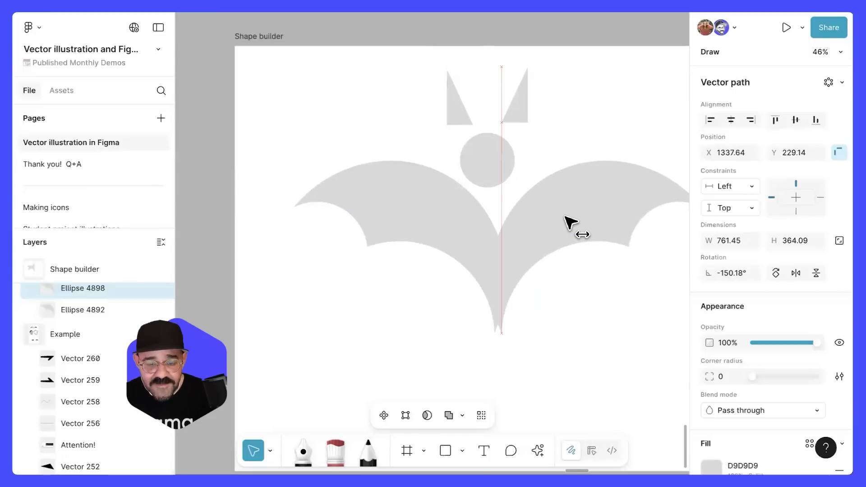
- Select both wings and move them together so they are centred beneath the grey circle
left_click(563, 337)
left_click_drag(550, 350, 516, 371)
left_click_drag(491, 270, 478, 267)
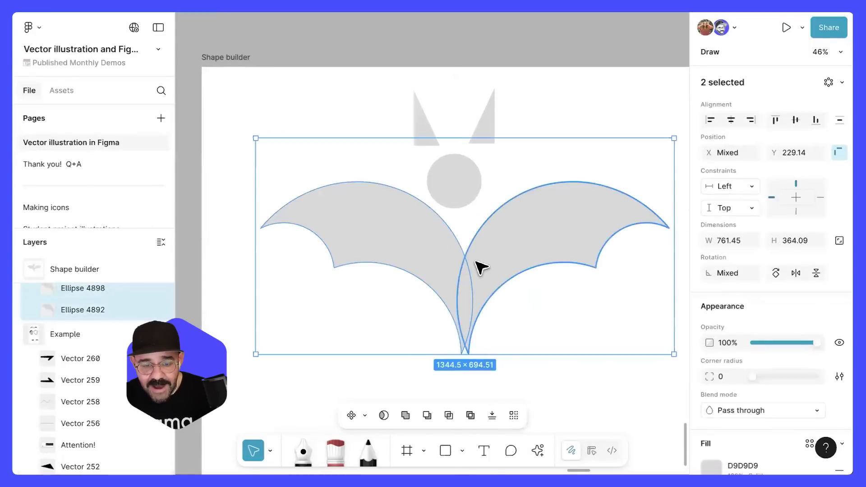
left_click(575, 367)
- Move the two ear triangles onto the sides of the grey circle, with the right ear at X 900, Y 189
left_click_drag(419, 131, 433, 167)
left_click_drag(484, 133, 471, 170)
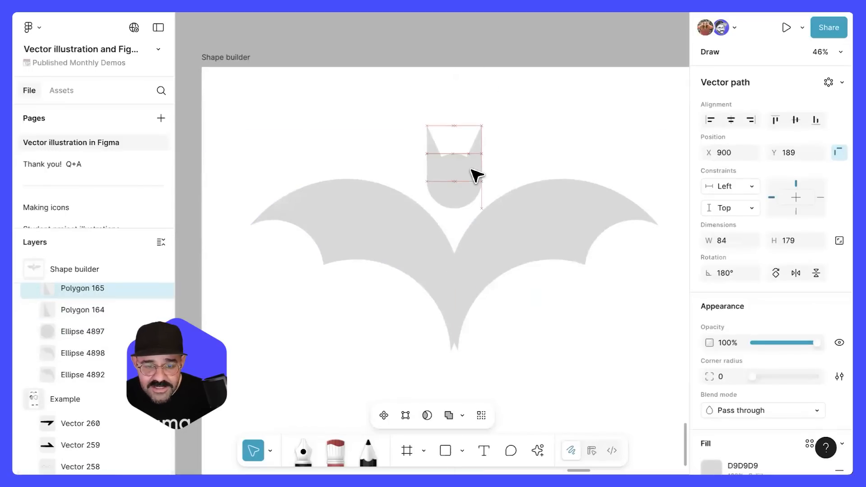
left_click(497, 159)
- Merge the grey circle and the two ear triangles into one bat head with the Shape builder tool, and leave vector editing
scroll(497, 158, "up", 4)
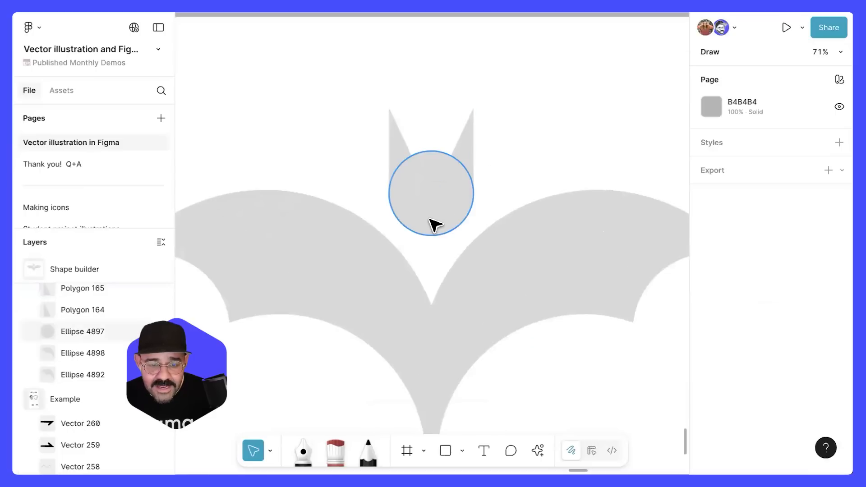
scroll(433, 207, "up", 3)
double_click(434, 207)
left_click(387, 126, "shift")
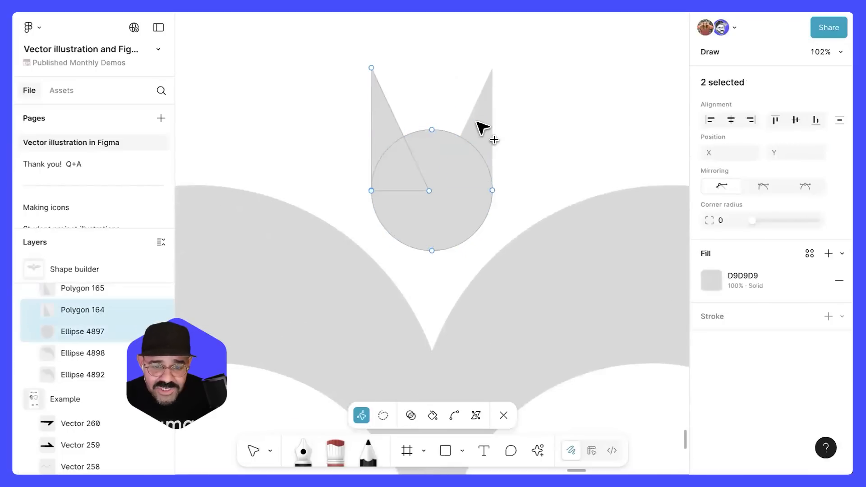
left_click(482, 129, "shift")
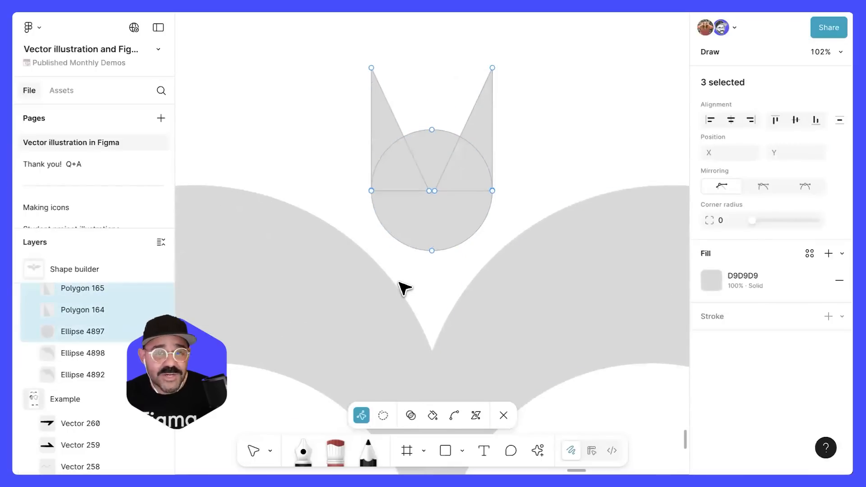
mouse_move(425, 221)
left_mouse_down()
mouse_move(398, 180)
mouse_move(399, 161)
left_mouse_up()
mouse_move(465, 146)
left_mouse_down()
mouse_move(483, 153)
mouse_move(496, 77)
left_mouse_up()
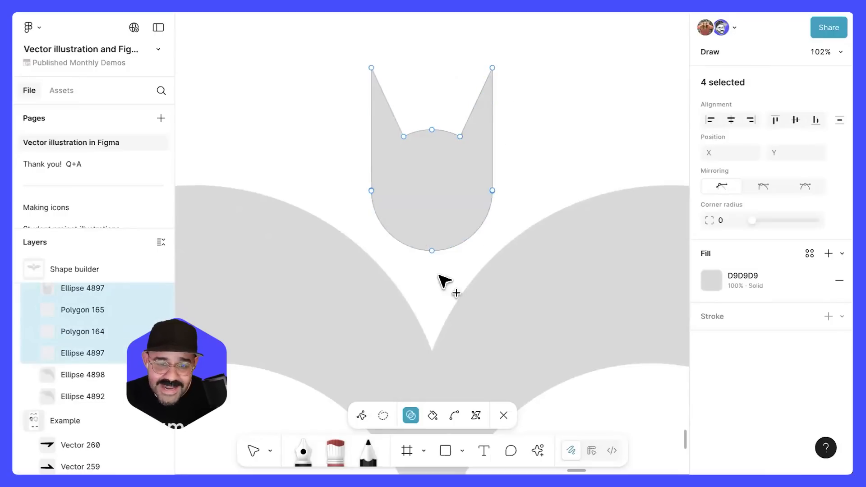
key("Escape")
key("Escape")
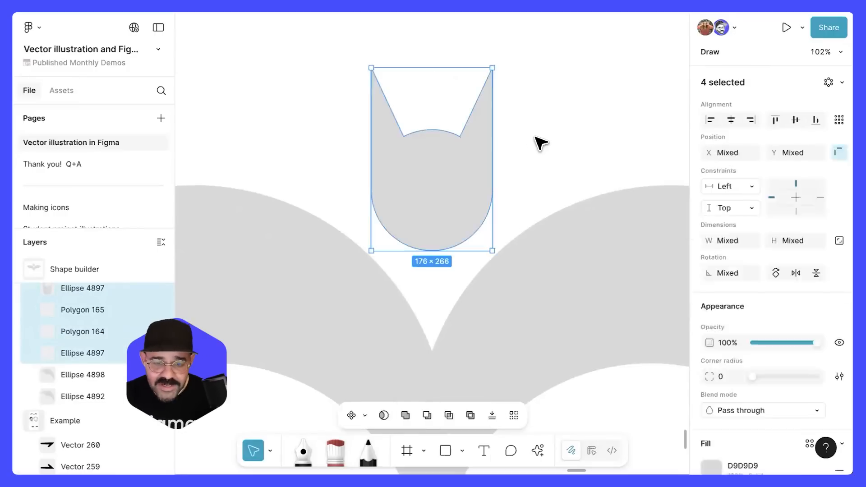
- Try moving the right wing inward so that its lower tip meets the left wing's tip
scroll(536, 139, "down", 5)
left_click_drag(507, 183, 459, 198)
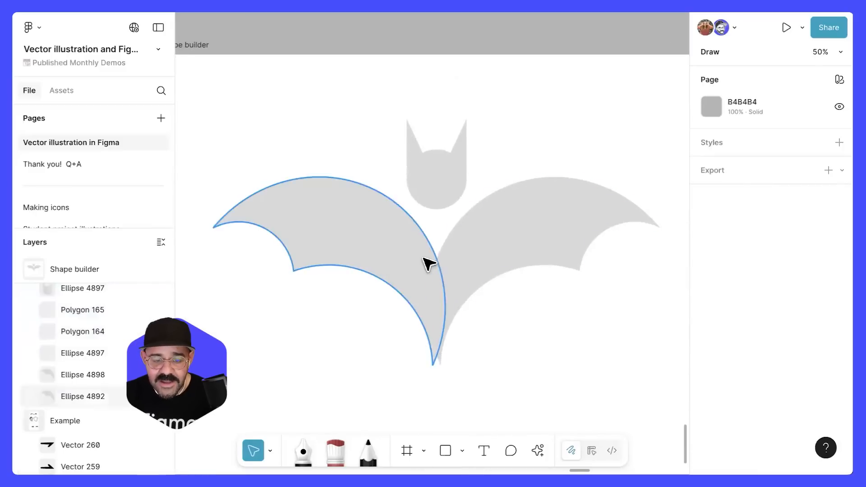
left_click(461, 277)
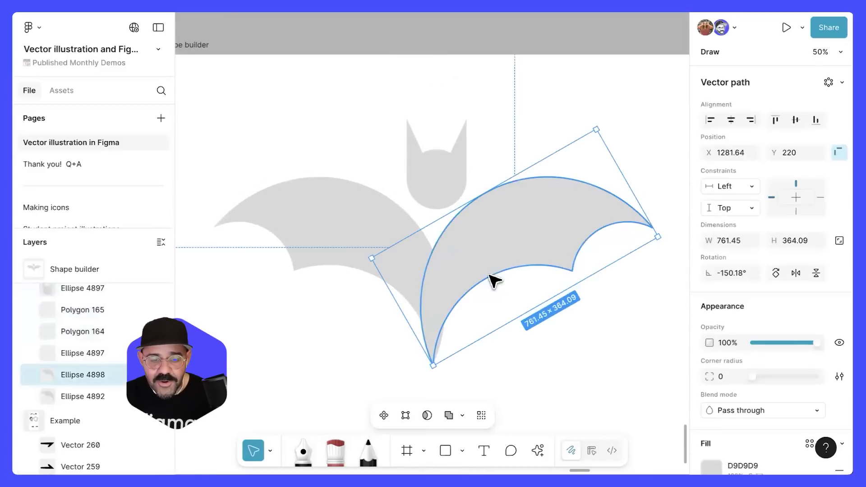
left_click(530, 340)
- Examine the finished bat and its merged head, and view the Example frame of coloured face silhouettes under Patterns
scroll(537, 347, "down", 5)
scroll(481, 344, "up", 4)
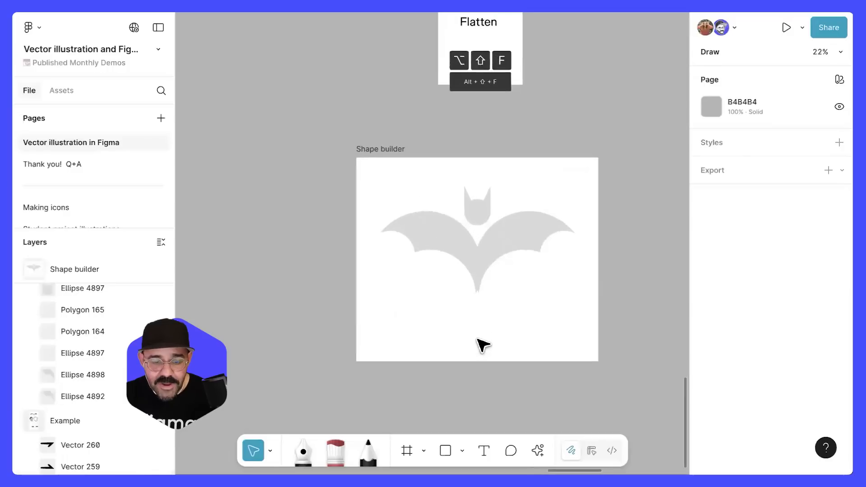
left_click_drag(495, 276, 414, 366)
scroll(420, 320, "up", 2)
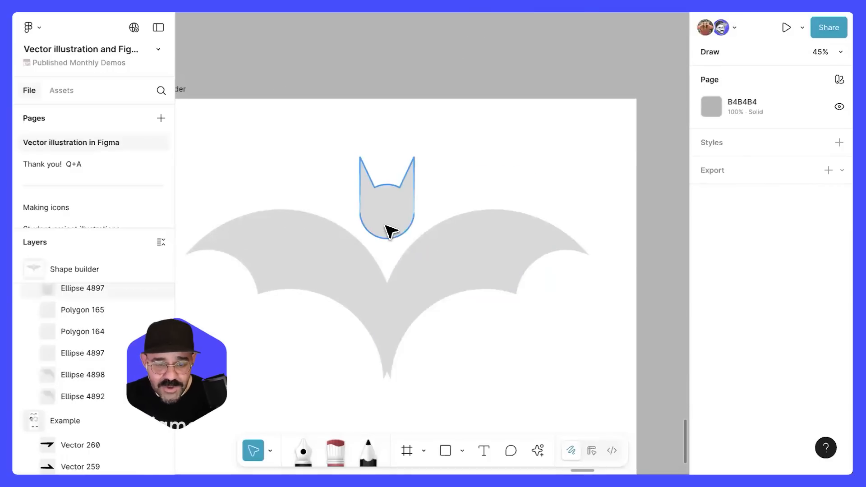
left_click(395, 234)
scroll(436, 141, "down", 5)
scroll(404, 147, "up", 10)
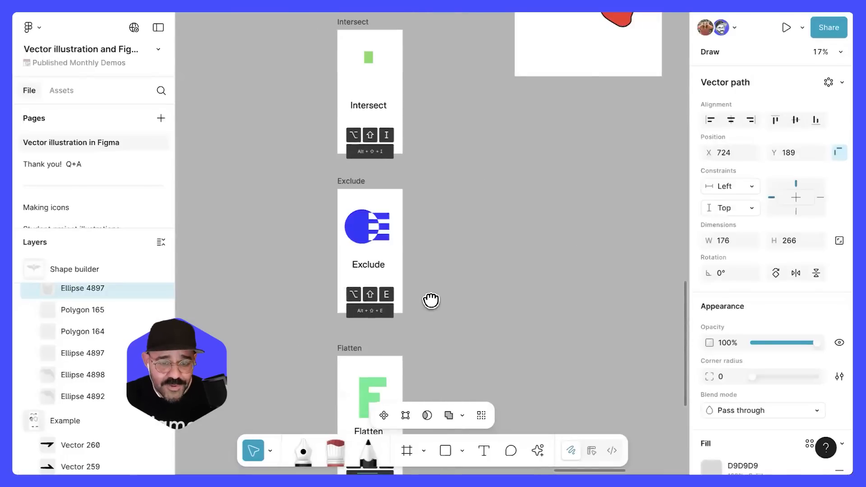
scroll(437, 130, "up", 7)
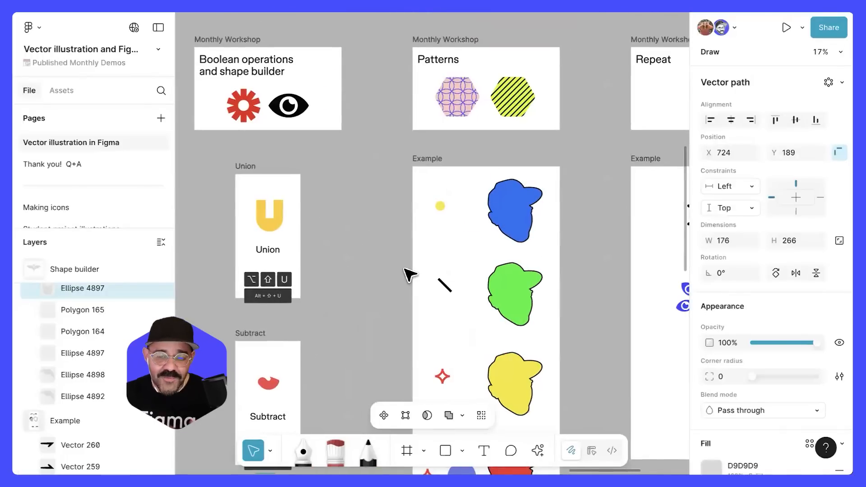
scroll(405, 262, "up", 3)
left_click_drag(445, 195, 343, 223)
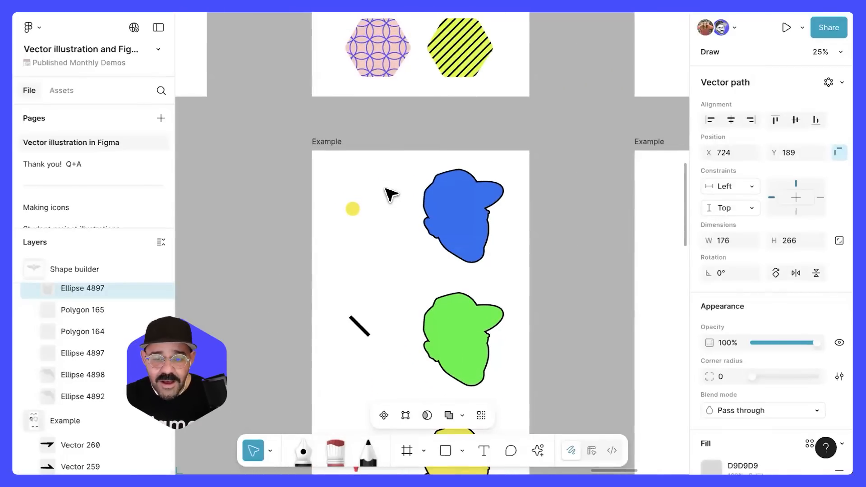
scroll(385, 195, "down", 3)
scroll(391, 201, "down", 2)
scroll(395, 196, "up", 4)
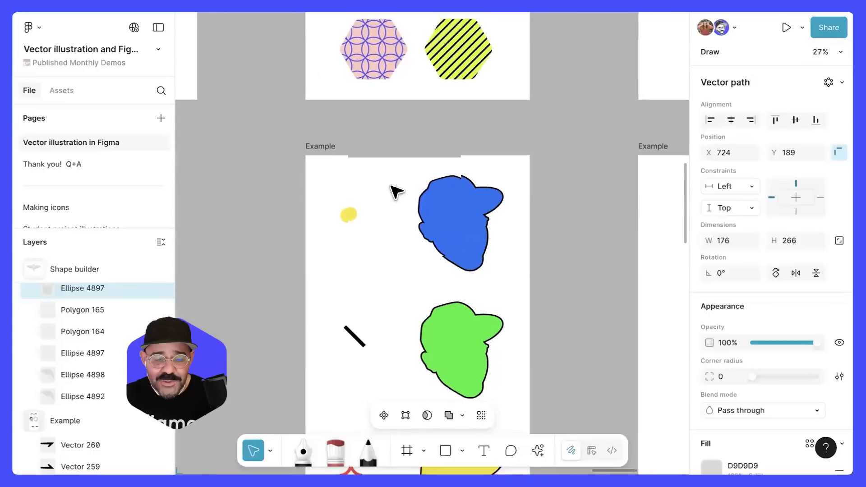
- Add a pattern fill to the blue face silhouette in the Example frame, using the yellow circle as its source
scroll(394, 234, "down", 3)
scroll(394, 244, "up", 4)
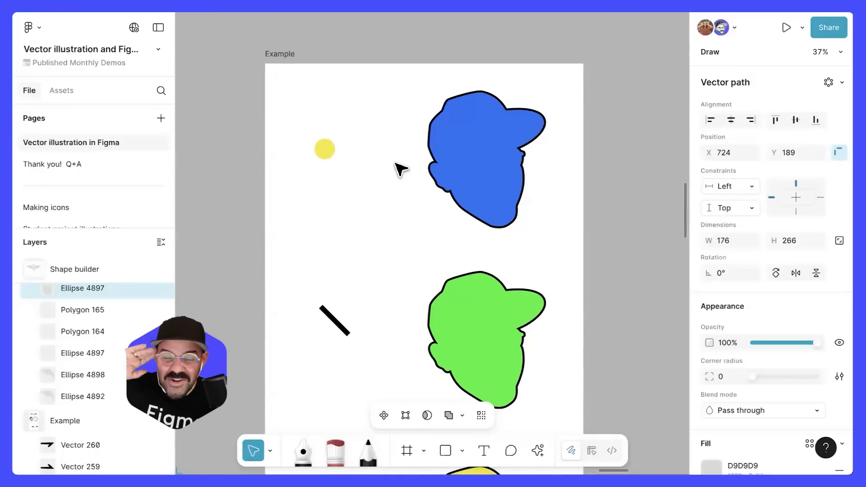
left_click(440, 167)
left_click_drag(405, 54, 380, 292)
left_click_drag(374, 333, 436, 242)
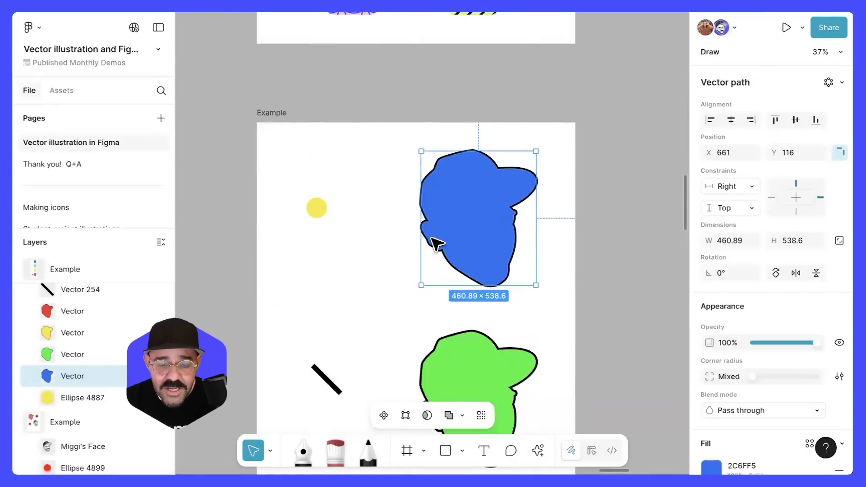
scroll(526, 199, "up", 3)
scroll(729, 288, "down", 5)
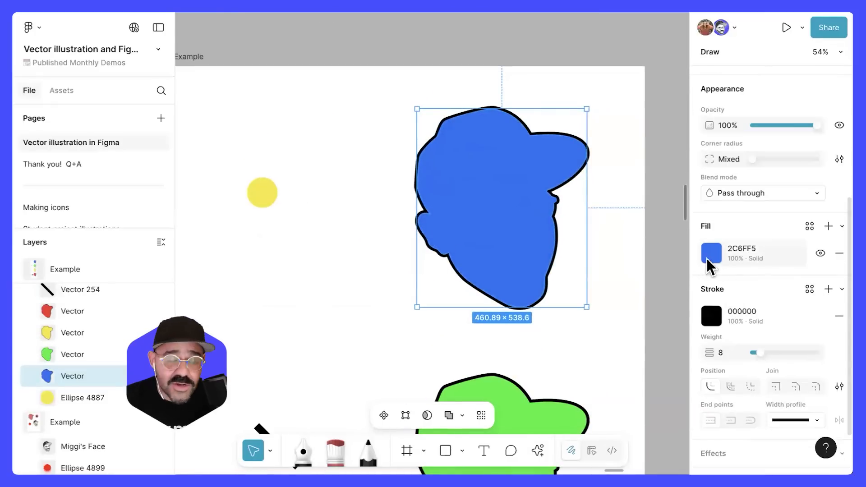
left_click(842, 226)
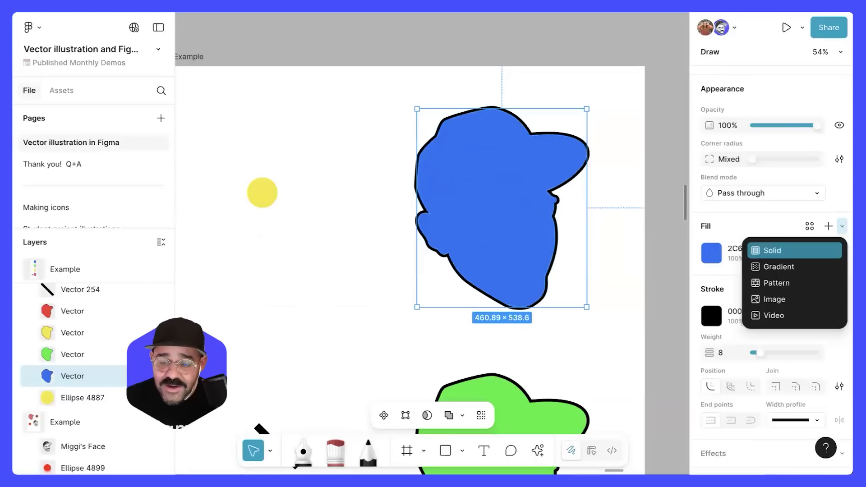
left_click(803, 283)
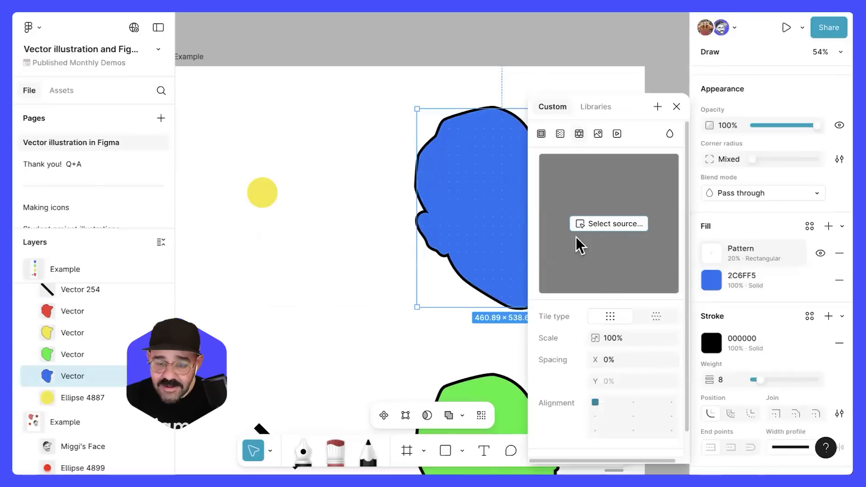
left_click(608, 226)
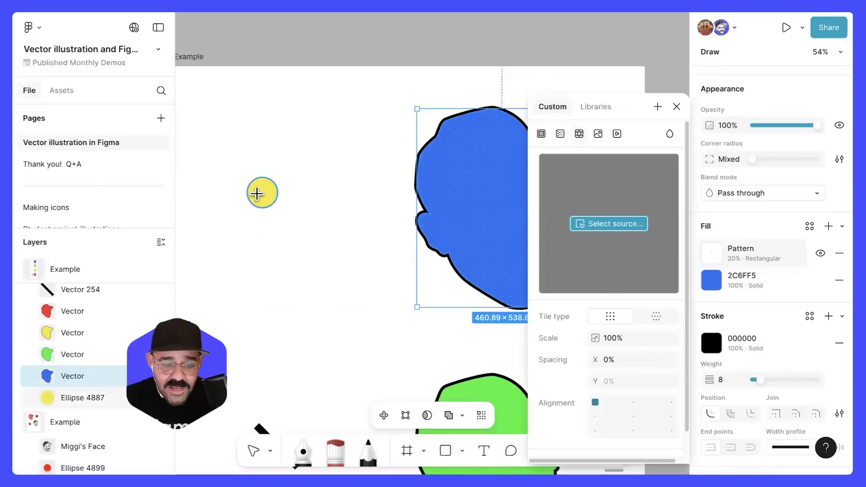
left_click(261, 195)
- Set the yellow circle pattern's opacity to 100% and its tile type to horizontal hexagonal
scroll(587, 406, "down", 2)
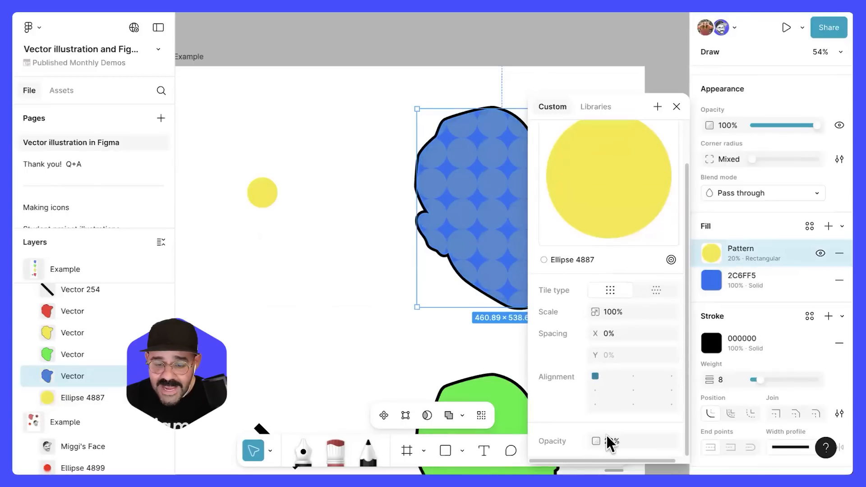
left_click(619, 440)
type("100")
key("Return")
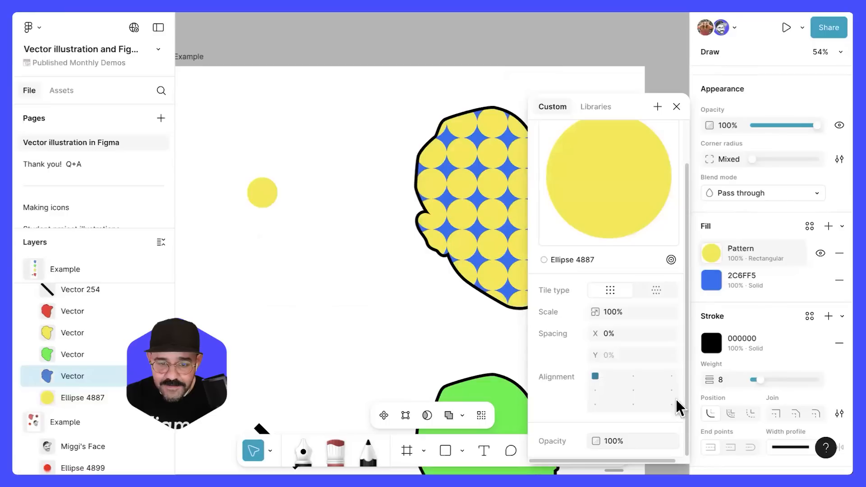
left_click(655, 291)
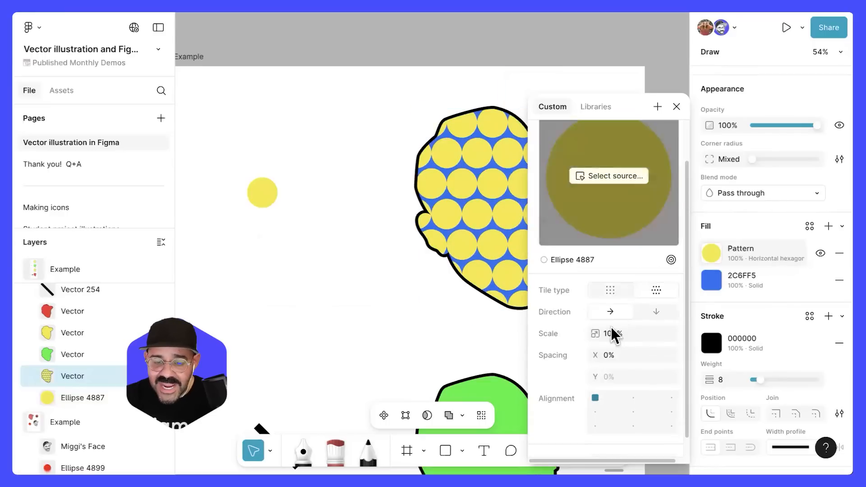
- Give the circle pattern 34% spacing, centred alignment and a scale of 26%
left_click_drag(595, 334, 605, 354)
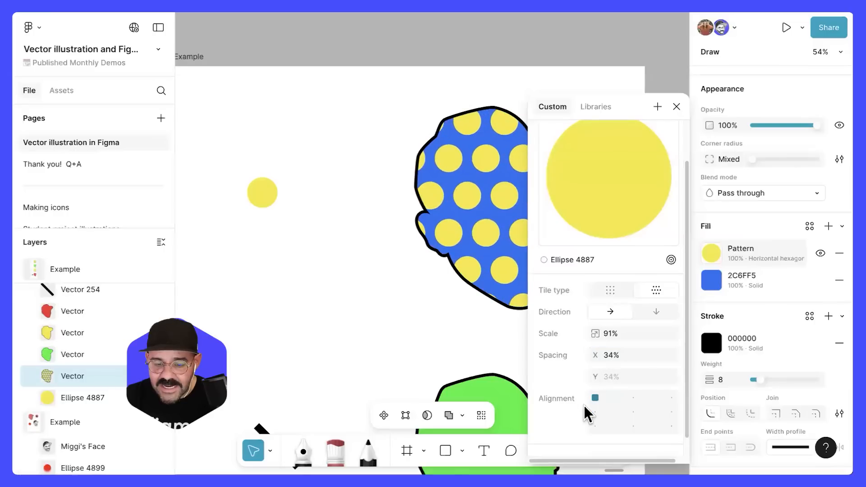
left_click(633, 412)
left_click_drag(557, 98, 211, 57)
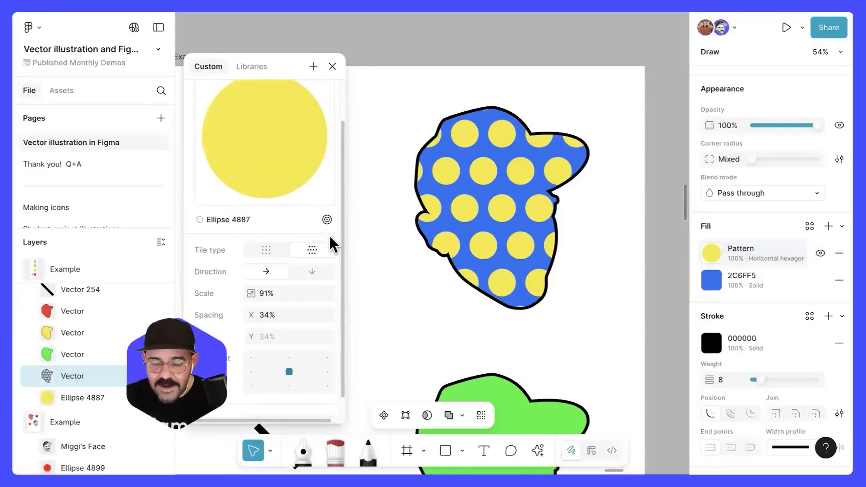
left_click_drag(249, 298, 185, 294)
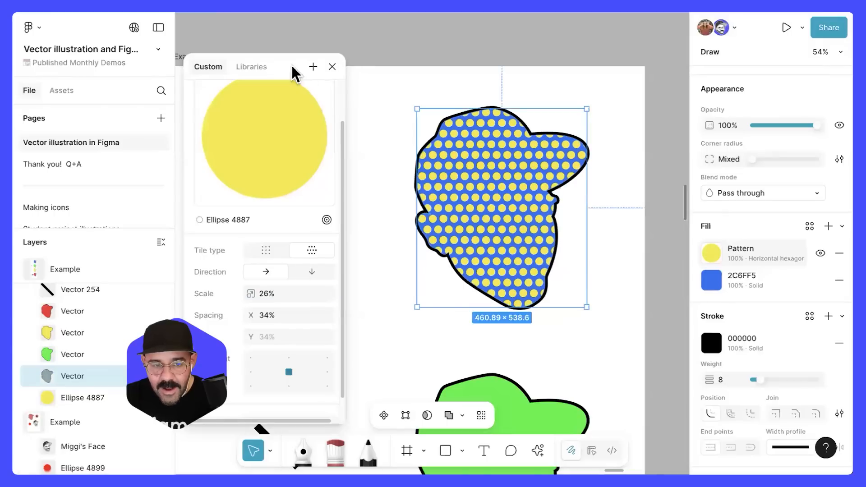
left_click_drag(280, 66, 154, 71)
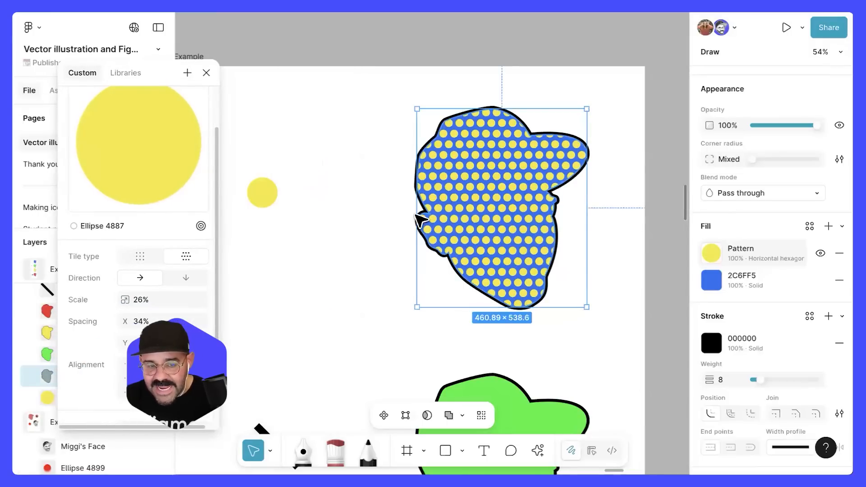
- Recolour the yellow source circle to green 71F638 so that the pattern's dots change with it
left_click(263, 191)
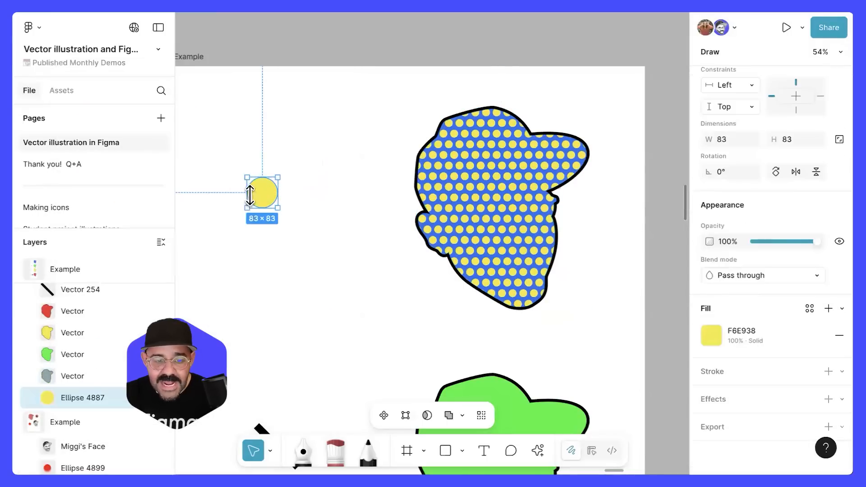
left_click(713, 336)
left_click(632, 334)
left_click(600, 334)
left_click(676, 106)
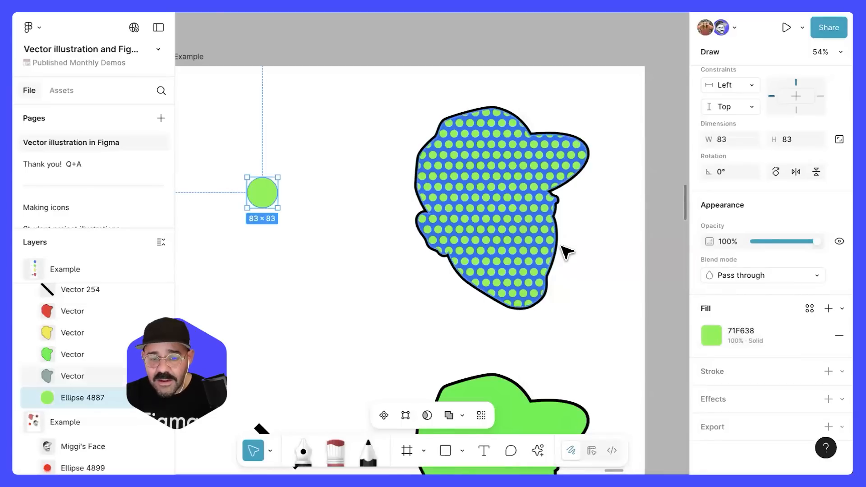
- Add a pattern fill to the green face silhouette, using the black diagonal line as its source
scroll(582, 244, "down", 2)
scroll(542, 226, "down", 5)
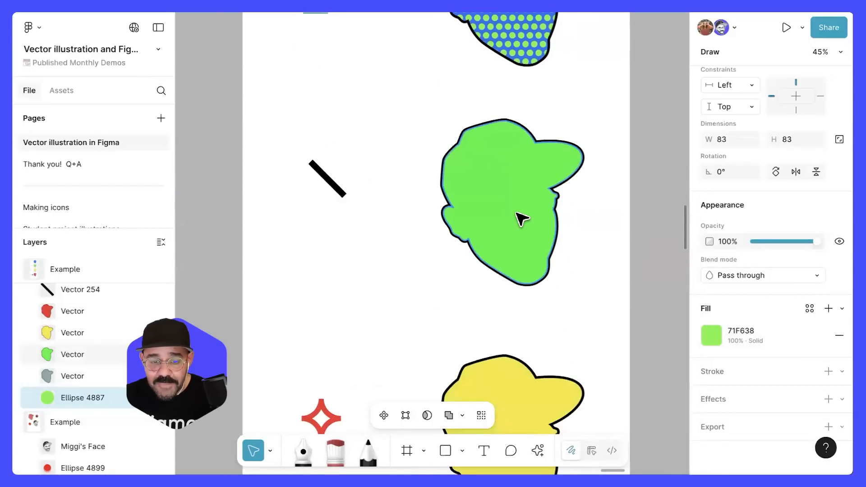
left_click(518, 218)
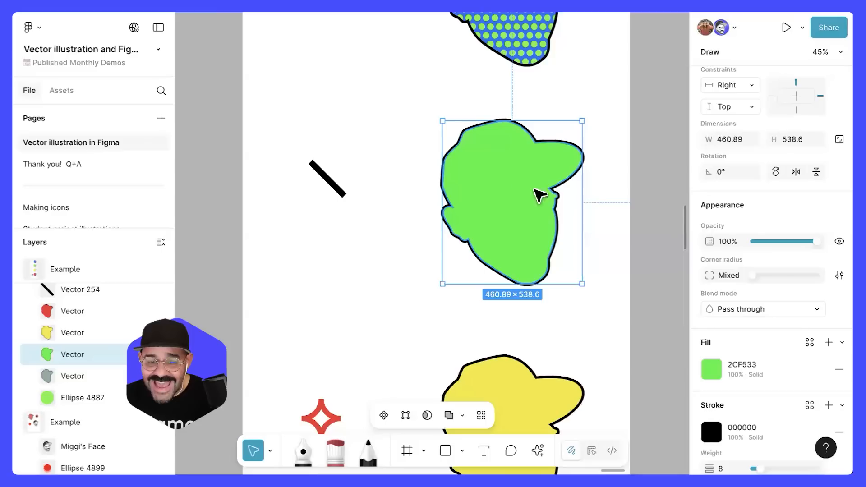
left_click(842, 342)
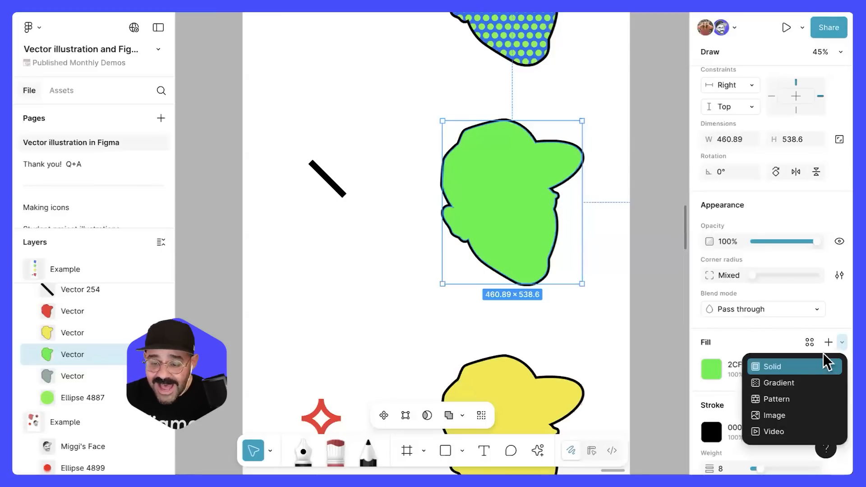
left_click(794, 400)
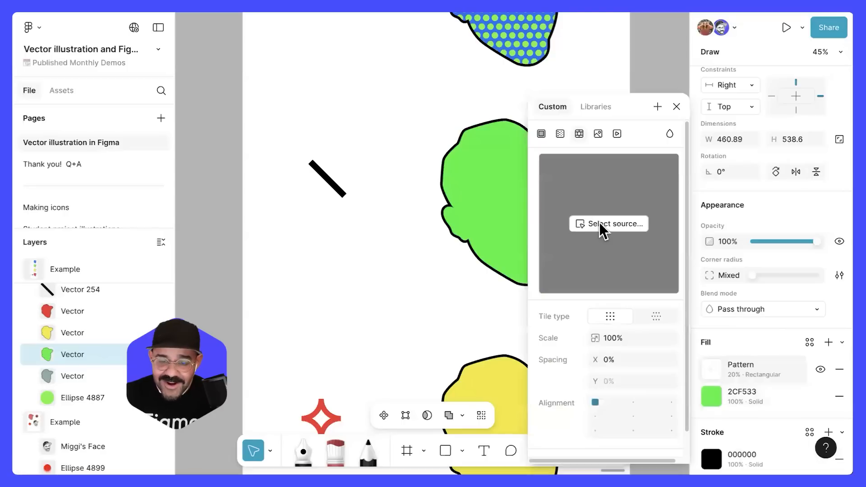
left_click(327, 179)
- Set the opacity of the green face's stripe pattern to 100%
scroll(609, 388, "down", 2)
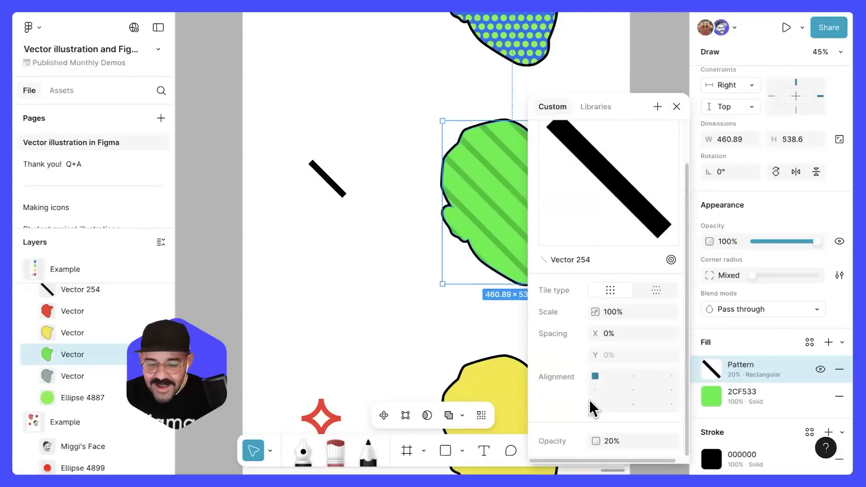
left_click(621, 444)
type("100")
key("Return")
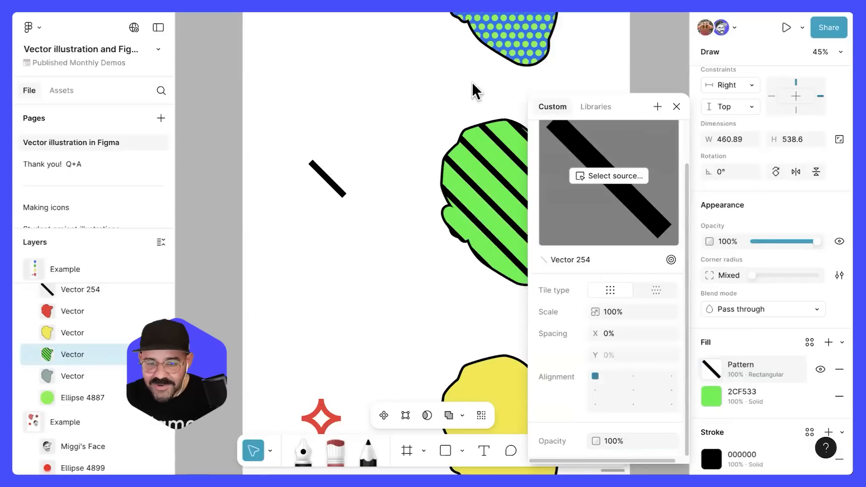
- Centre the stripe pattern's alignment and reduce its scale to produce thin, closely packed stripes
left_click(392, 349)
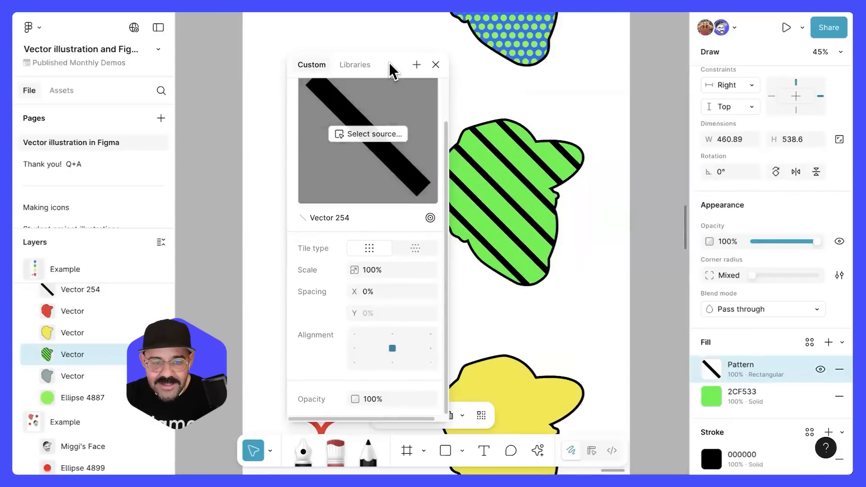
left_click_drag(392, 70, 358, 65)
left_click_drag(323, 269, 187, 298)
key("Escape")
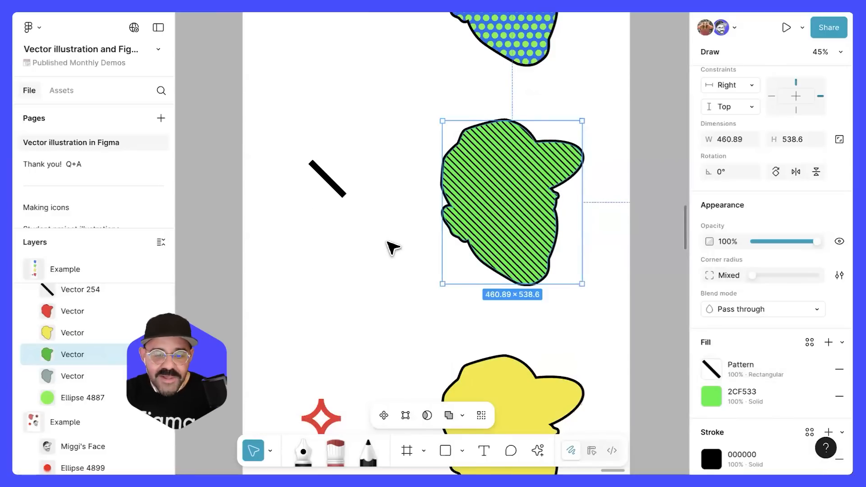
- Replace the blue-violet circle's solid fill with a pattern that uses the red four-pointed star beside it as the source
scroll(391, 246, "down", 6)
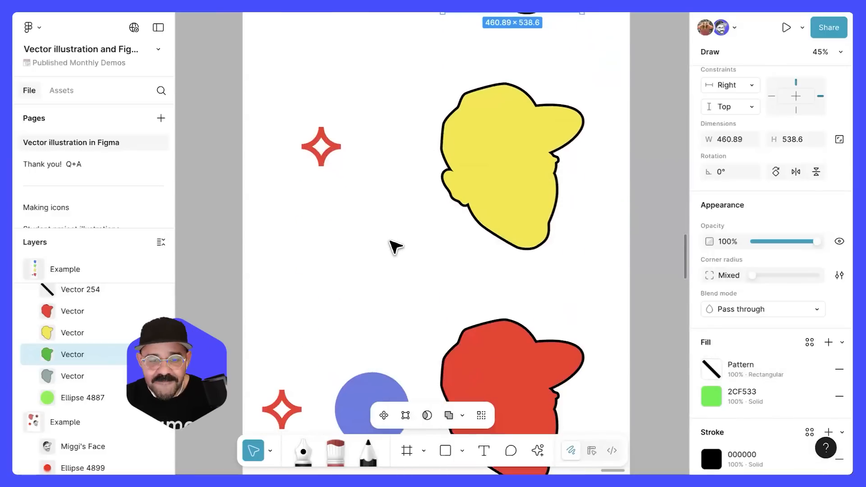
scroll(395, 248, "down", 5)
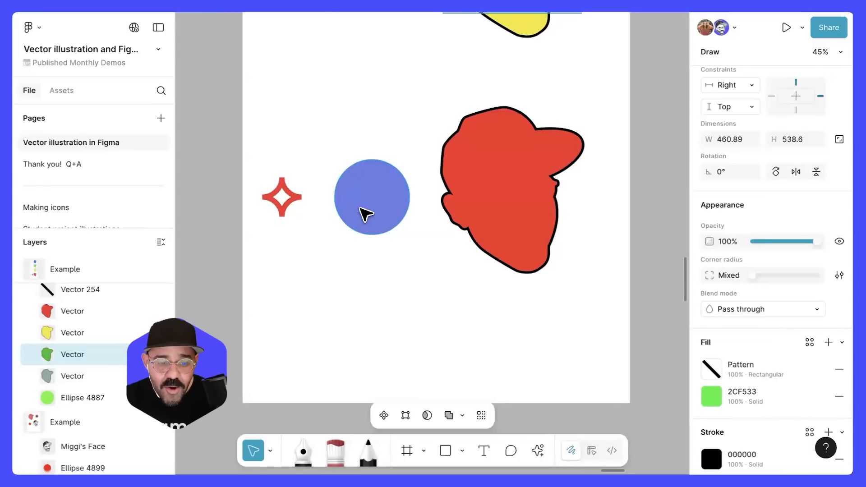
left_click(397, 231)
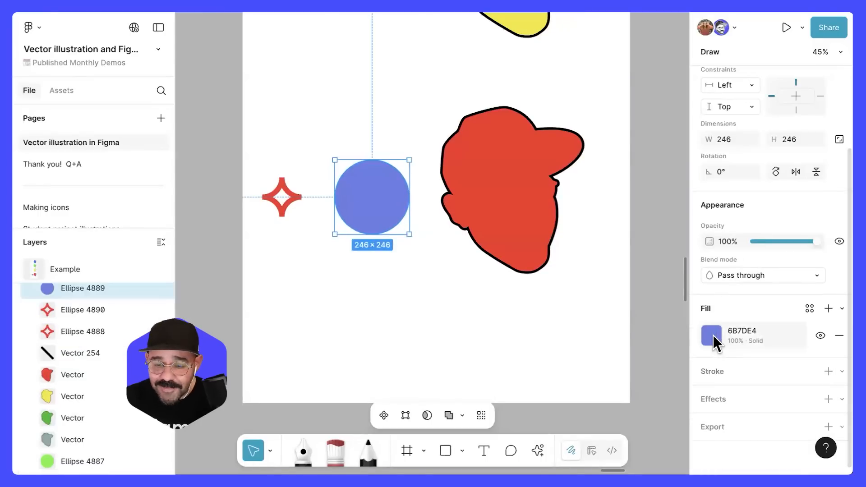
left_click(712, 335)
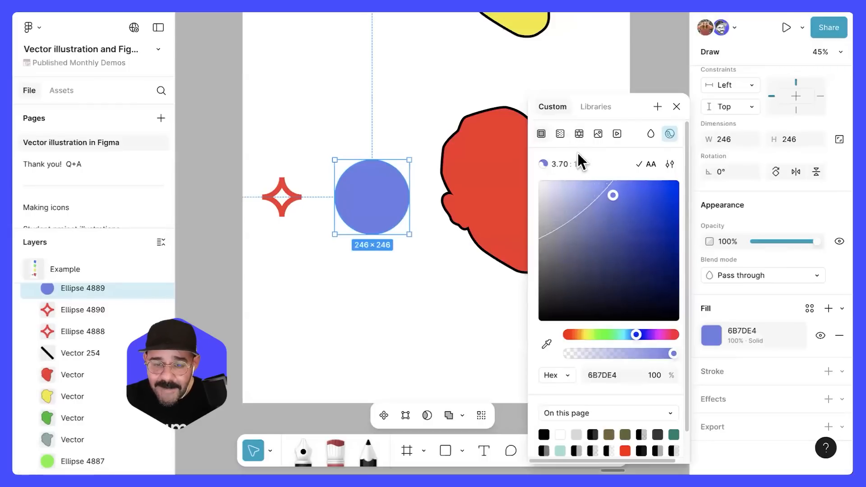
left_click(579, 134)
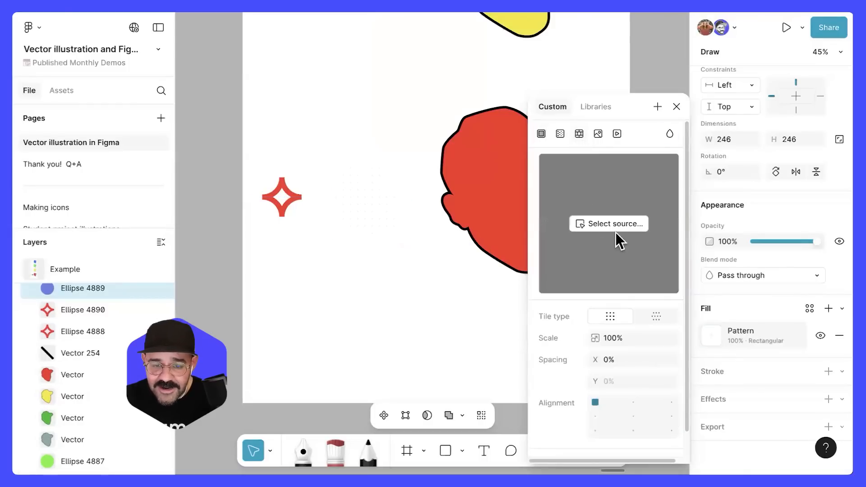
left_click(290, 194)
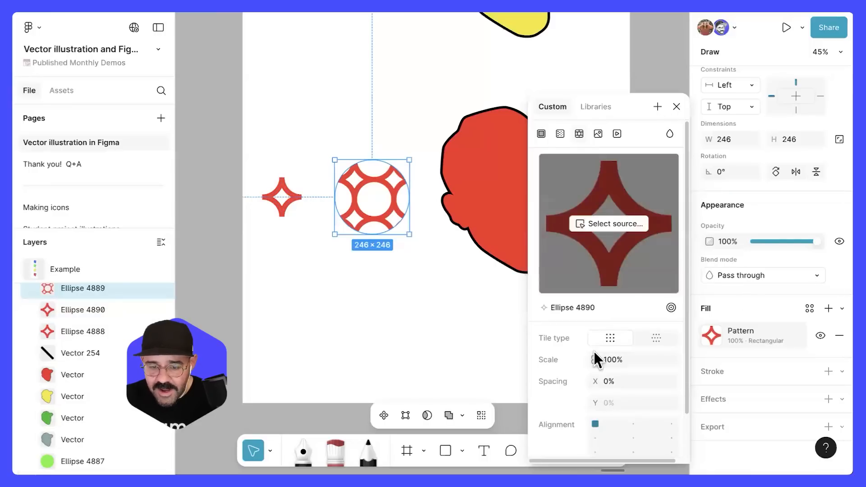
- Set the star pattern to horizontal hexagonal tiles with -10% spacing and a scale of 38%
left_click(656, 338)
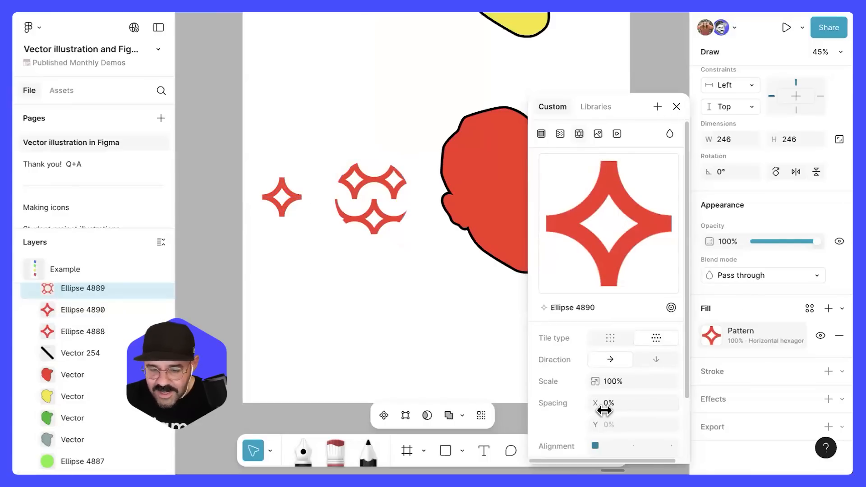
left_click_drag(599, 405, 493, 395)
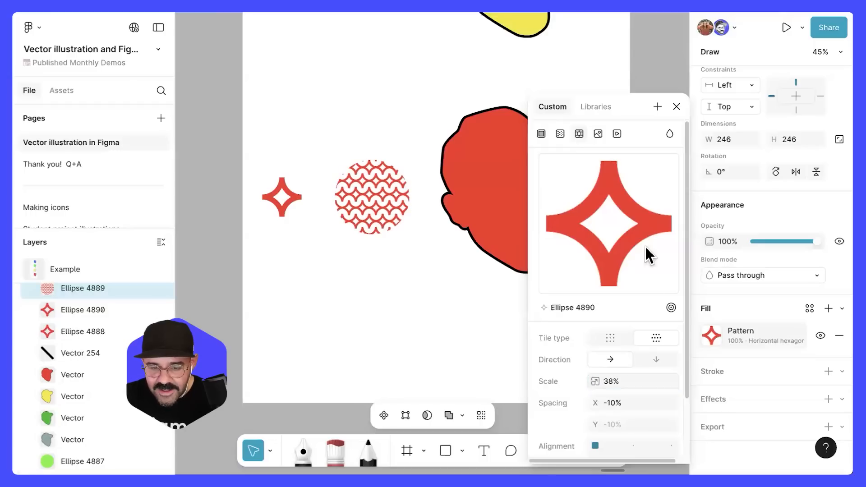
left_click(677, 107)
- Recolour the stroke of the red source star beside the patterned circle to dark violet-blue
left_click(281, 204)
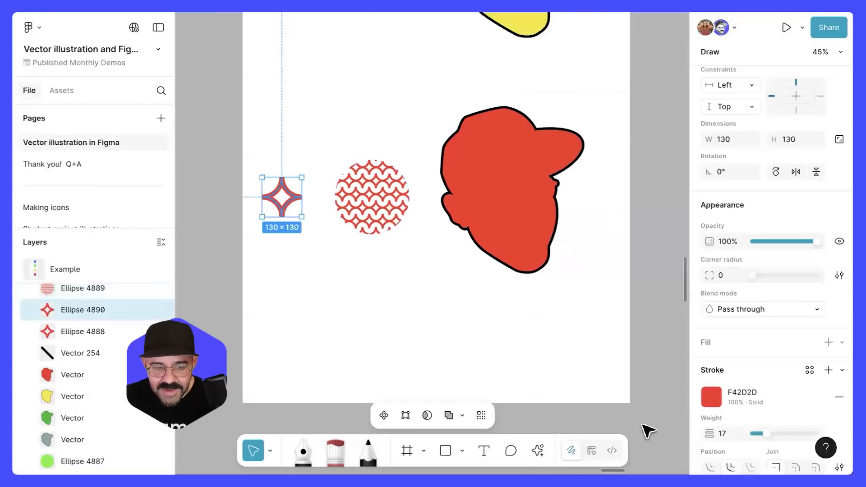
left_click(712, 397)
left_click(643, 335)
left_click_drag(635, 259, 640, 213)
left_click(380, 306)
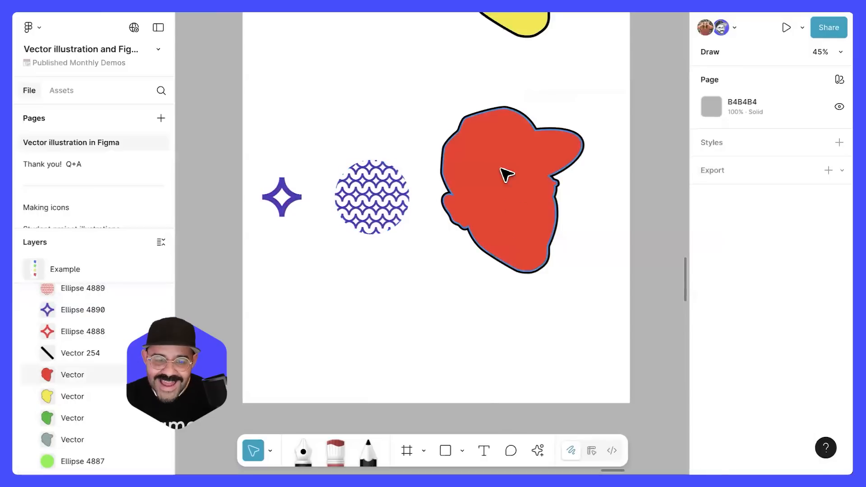
- Replace the red face silhouette's solid fill with a pattern that uses the star-patterned circle beside it as the source
left_click(507, 175)
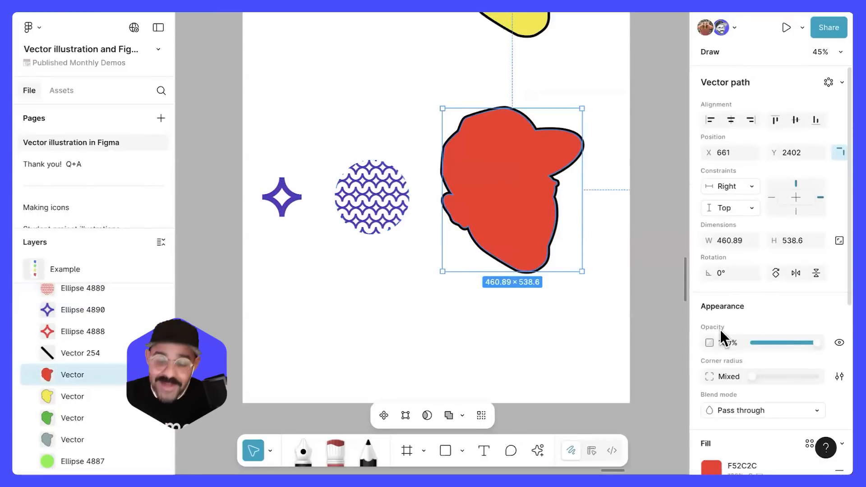
scroll(721, 352, "down", 3)
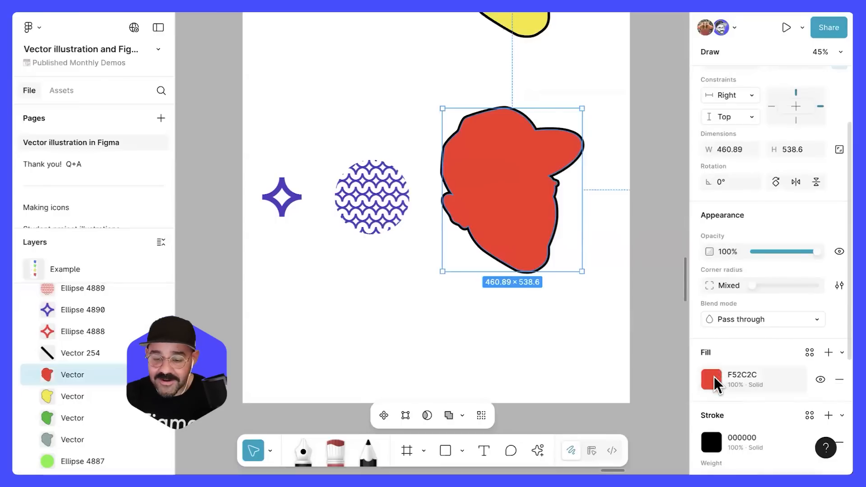
left_click(714, 377)
left_click(579, 134)
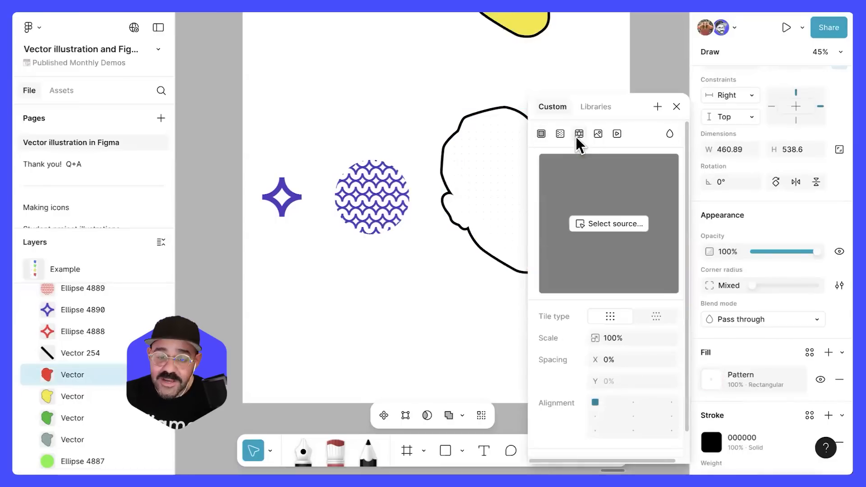
left_click(607, 223)
left_click(396, 194)
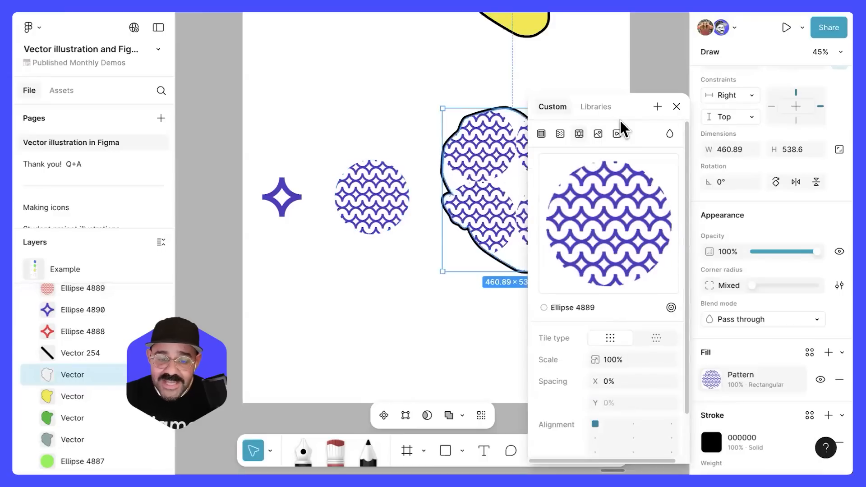
- Set the face's circle pattern to horizontal hexagonal tiles with a scale of 30% and 23% horizontal spacing
left_click(711, 380)
left_click_drag(636, 104, 731, 66)
left_click_drag(694, 322, 568, 337)
left_click_drag(691, 344, 727, 343)
left_click(758, 301)
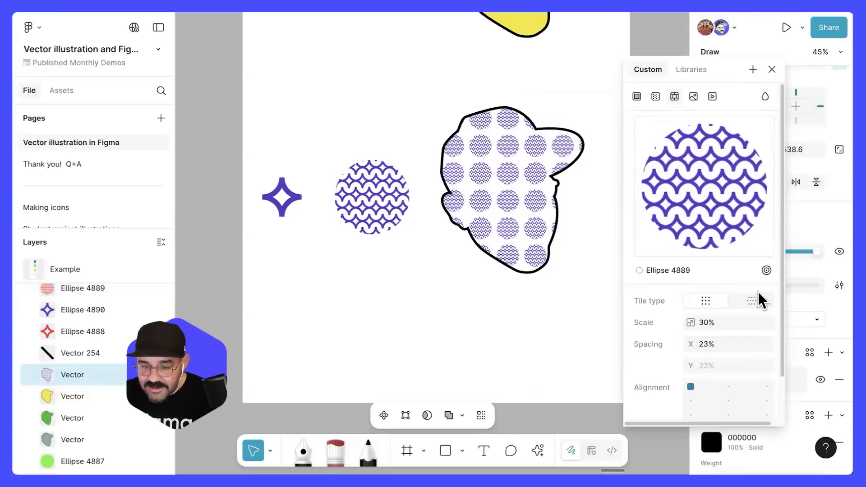
- Rotate the violet source star beside the patterned circle to a slanted angle
left_click(296, 201)
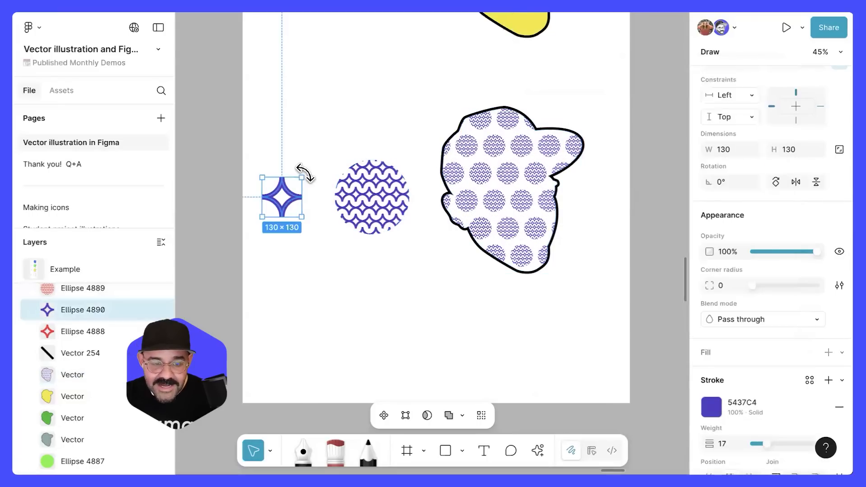
left_click_drag(314, 198, 293, 205)
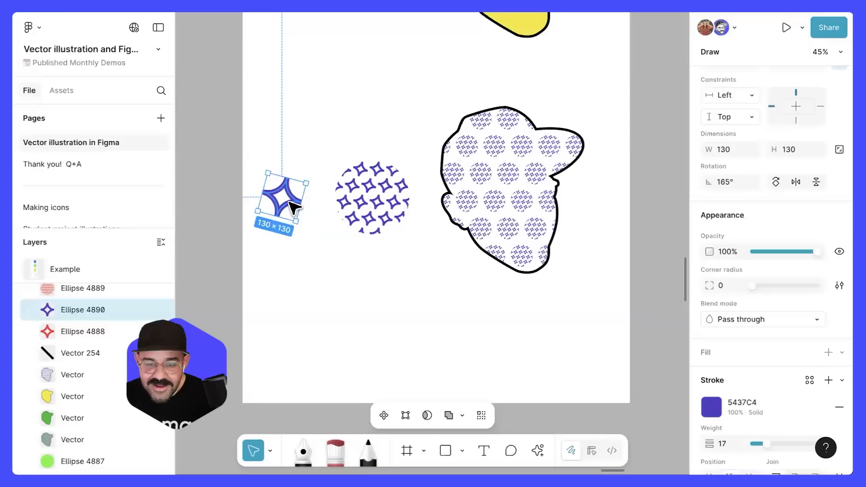
scroll(354, 185, "up", 5)
scroll(352, 182, "down", 2)
left_click_drag(301, 254, 411, 216)
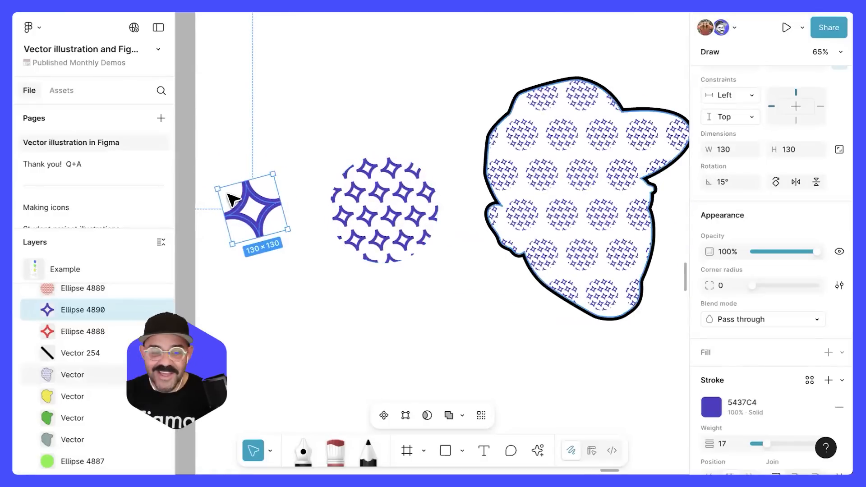
left_click_drag(247, 146, 307, 154)
- Add a second, solid fill to the patterned face silhouette and place it beneath the pattern fill
left_click(594, 183)
scroll(614, 189, "down", 1)
scroll(803, 391, "down", 1)
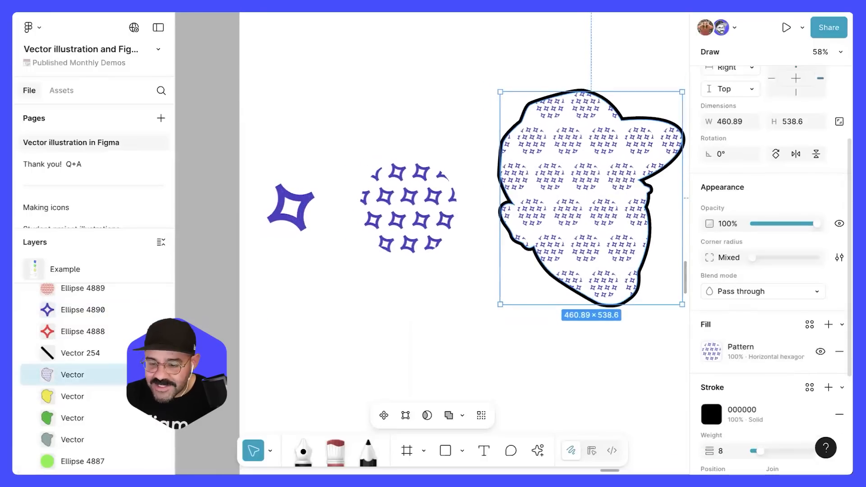
left_click(842, 325)
left_click(818, 355)
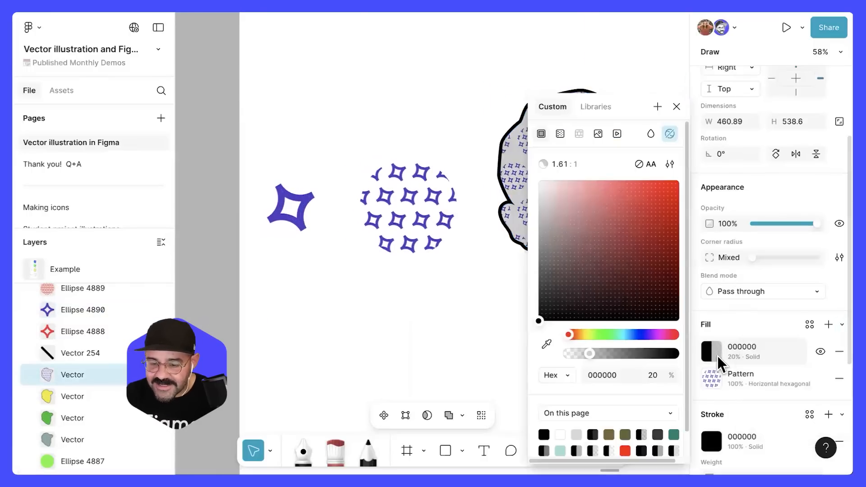
left_click(704, 354)
left_click_drag(696, 350, 697, 389)
left_click(713, 375)
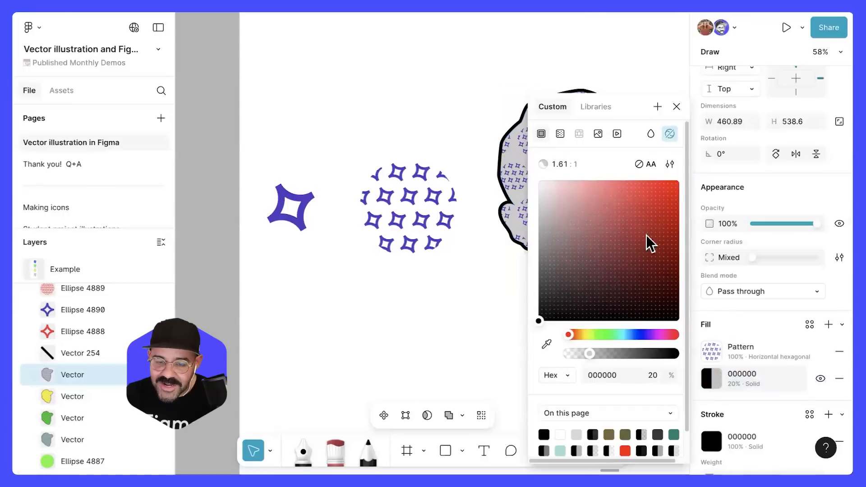
- Set the face's solid background fill to red FF0909 at 100% opacity
left_click_drag(647, 235, 676, 122)
left_click(769, 350)
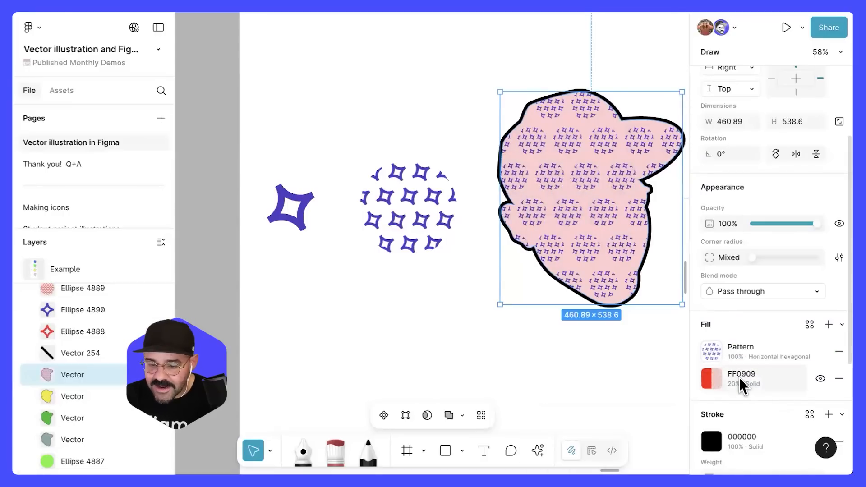
left_click(717, 377)
left_click(678, 353)
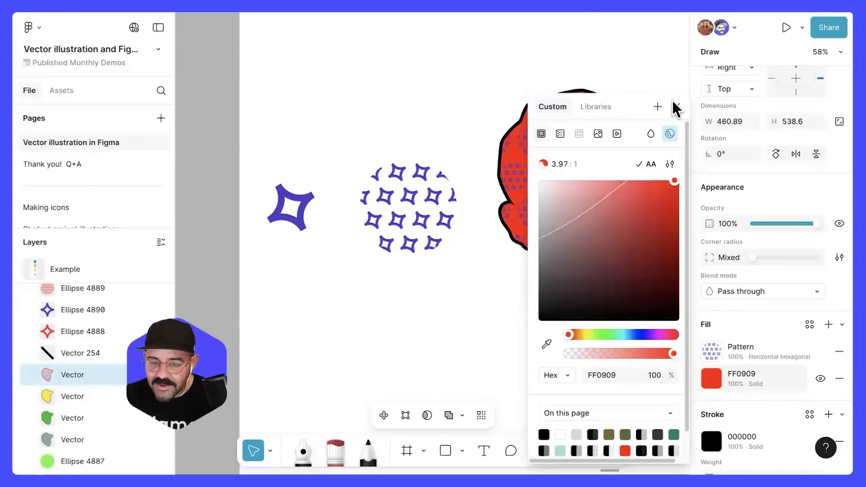
left_click(676, 107)
left_click(664, 82)
- Cut a wedge out of the star-patterned circle with an arc sweep of -69.7% and a start angle of 57°
left_click_drag(611, 84, 550, 80)
scroll(581, 184, "up", 5)
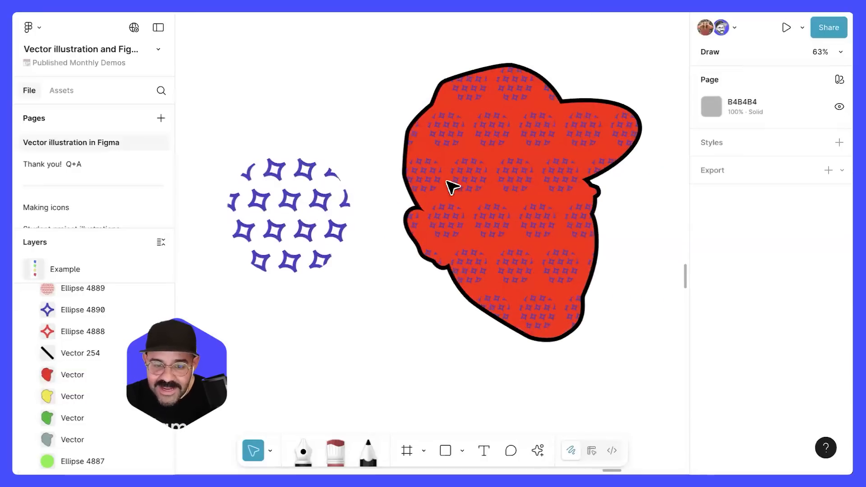
scroll(347, 220, "down", 5)
left_click(381, 201)
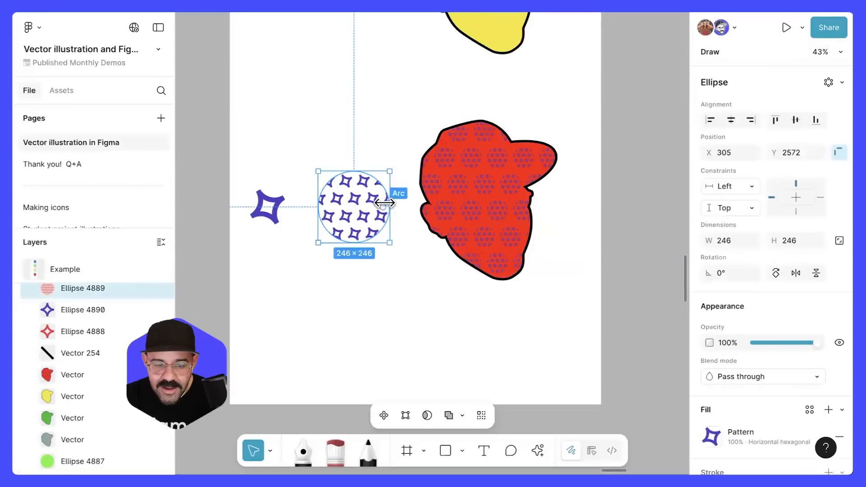
left_click_drag(383, 207, 344, 246)
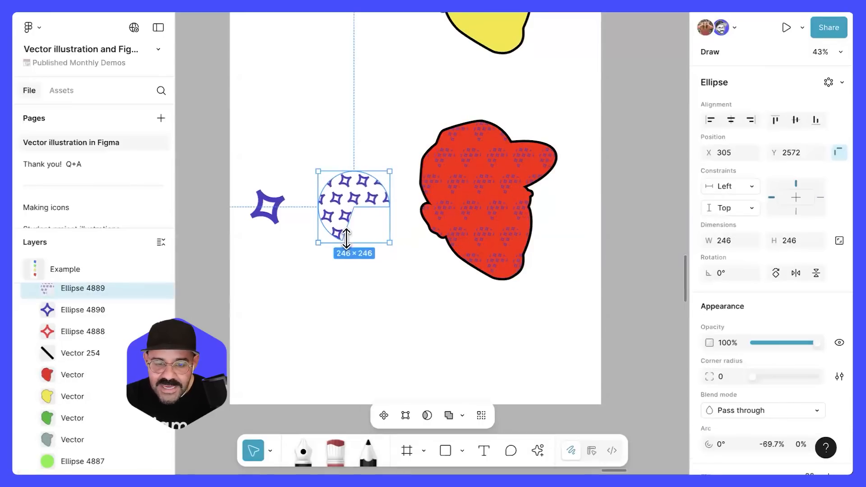
scroll(344, 246, "up", 2)
scroll(412, 179, "up", 3)
left_click_drag(409, 165, 404, 227)
- Rotate the source line of the black six-line radial repeat in the other Example frame to about -166°
scroll(418, 223, "down", 4)
scroll(546, 234, "down", 3)
left_click_drag(676, 114, 466, 242)
scroll(456, 161, "up", 2)
left_click_drag(463, 137, 489, 199)
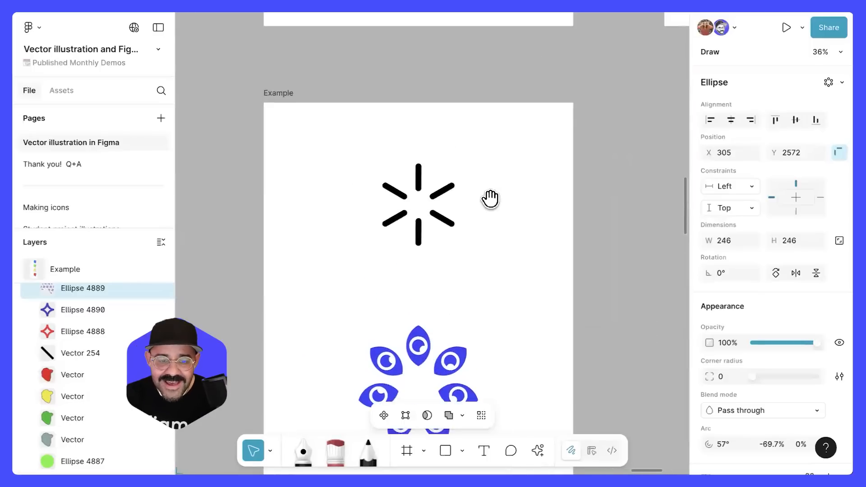
left_click(420, 190)
scroll(419, 189, "up", 3)
double_click(417, 199)
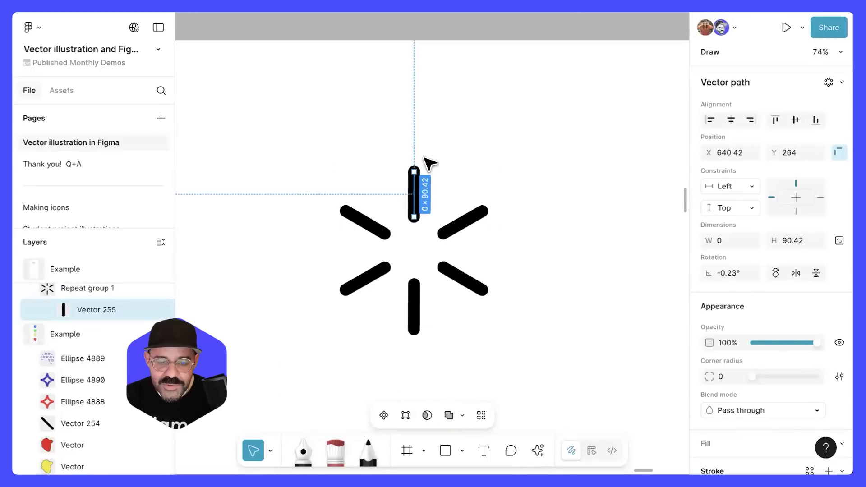
left_click_drag(432, 170, 426, 210)
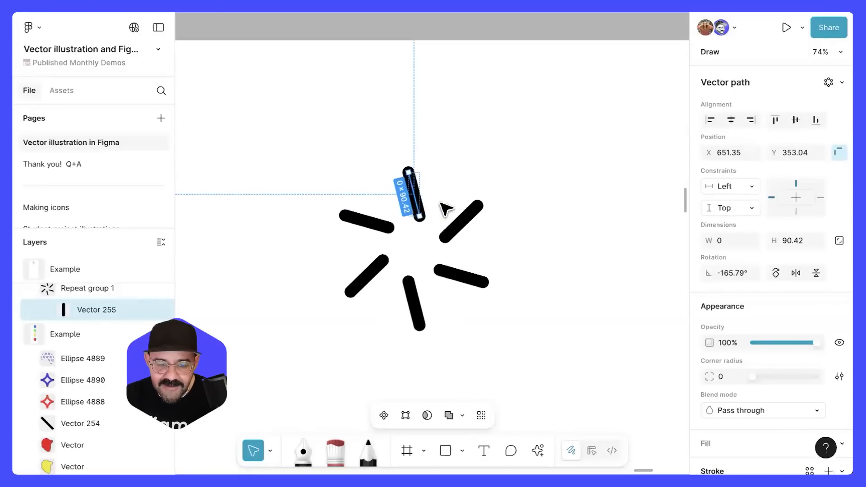
left_click(440, 209)
- Pull out the middle of the repeat's source line to form a V shape
double_click(416, 200)
double_click(419, 202)
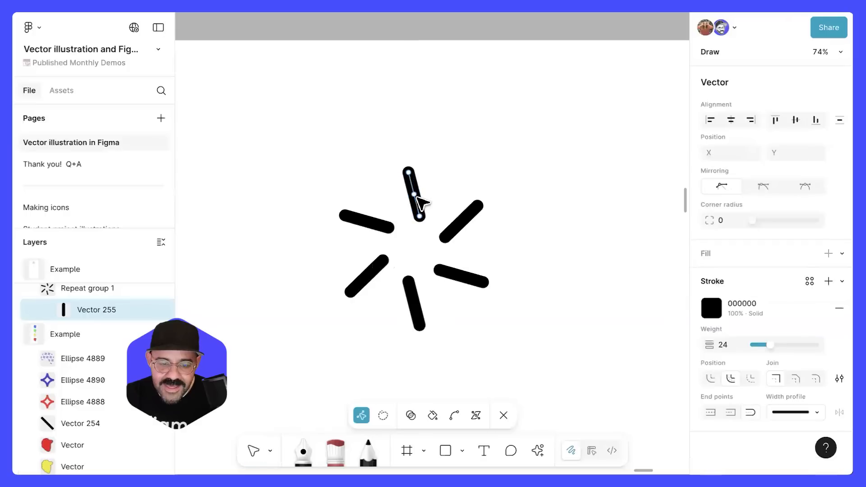
left_click_drag(423, 197, 350, 188)
- Rotate the source eye icon of the blue radial eye repeat to a slant
scroll(475, 180, "down", 5)
scroll(429, 193, "down", 1)
scroll(429, 207, "up", 5)
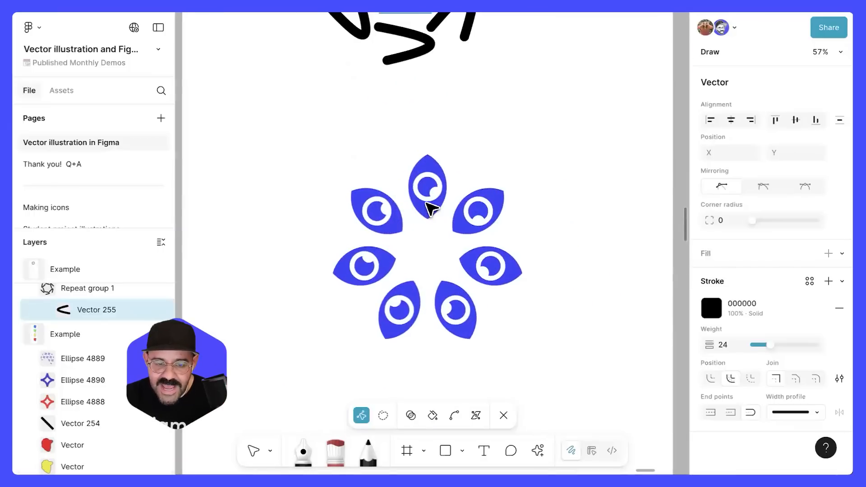
left_click(431, 212)
double_click(429, 210)
left_click_drag(454, 224, 473, 248)
- Change the radial eye repeat to six widely spaced copies and rotate the source eye so it lies horizontally
left_click(631, 104)
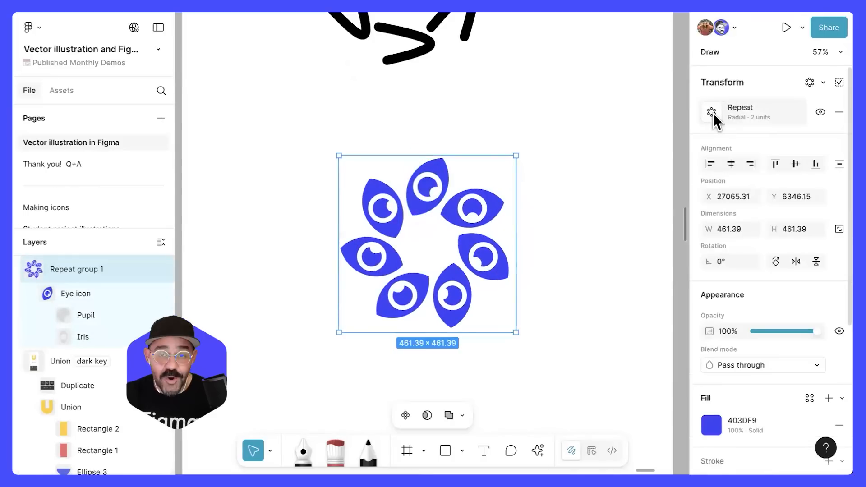
left_click(713, 113)
left_click_drag(598, 163, 445, 178)
double_click(444, 177)
left_click_drag(451, 149, 499, 166)
left_click(511, 168)
- Draw a black diagonal line about 109.5 × 109.5 with the Pen tool and centre it below the eye repeat
scroll(511, 169, "down", 2)
scroll(489, 189, "down", 3)
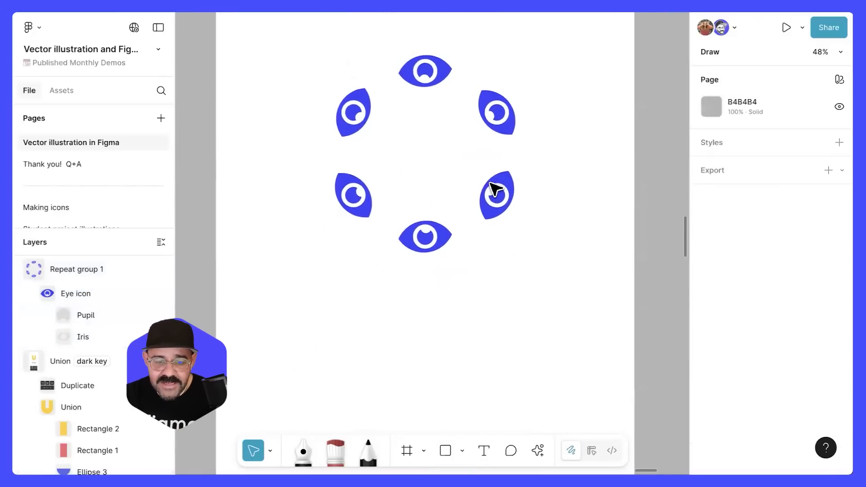
scroll(456, 257, "down", 4)
scroll(444, 273, "up", 4)
left_click(351, 244)
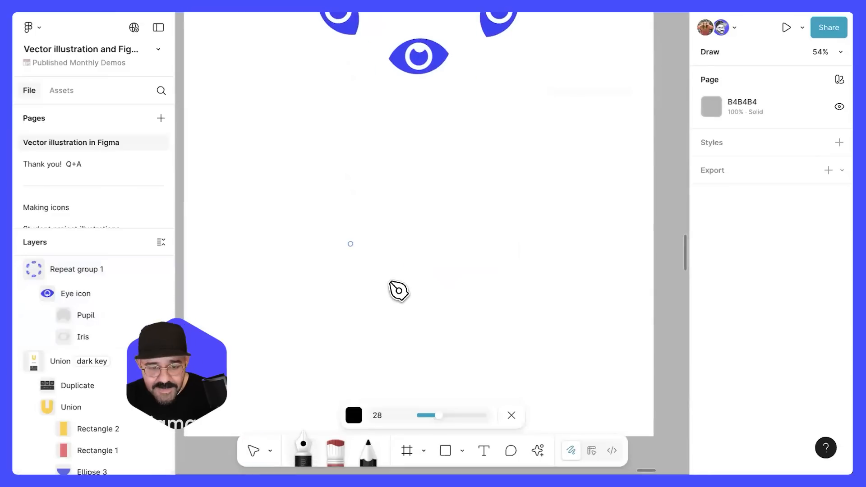
left_click_drag(391, 284, 394, 296)
key("Escape")
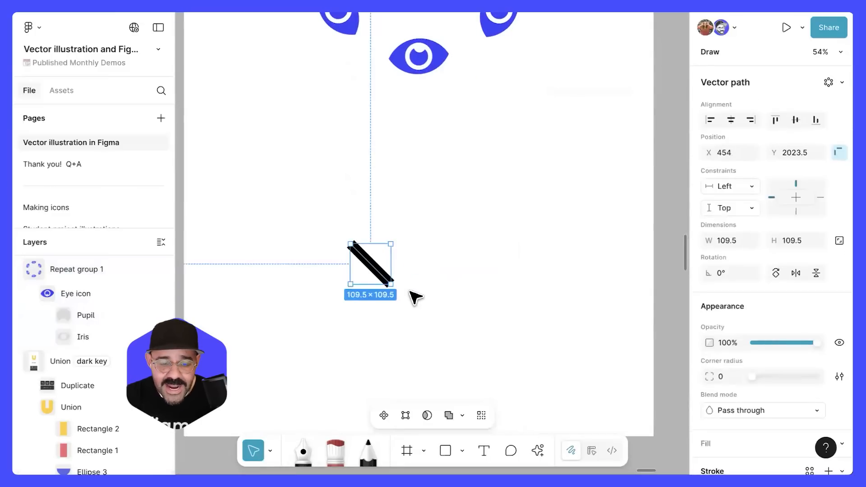
key("Escape")
left_click_drag(370, 266, 425, 214)
left_click_drag(475, 197, 478, 224)
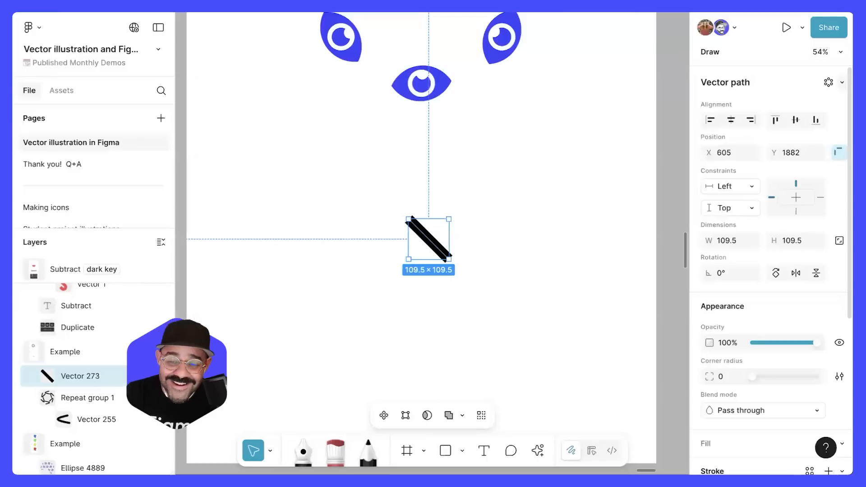
- Apply a radial repeat to the diagonal line and rotate its source line to about -79°
left_click(842, 82)
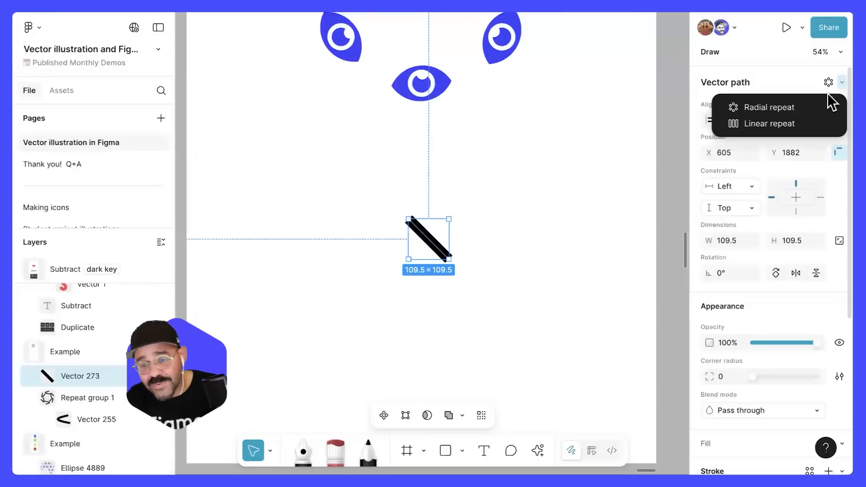
left_click(805, 106)
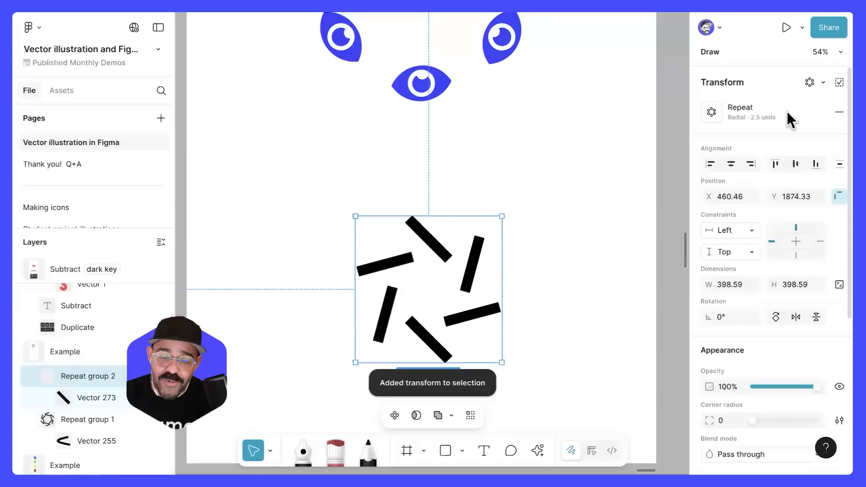
double_click(436, 251)
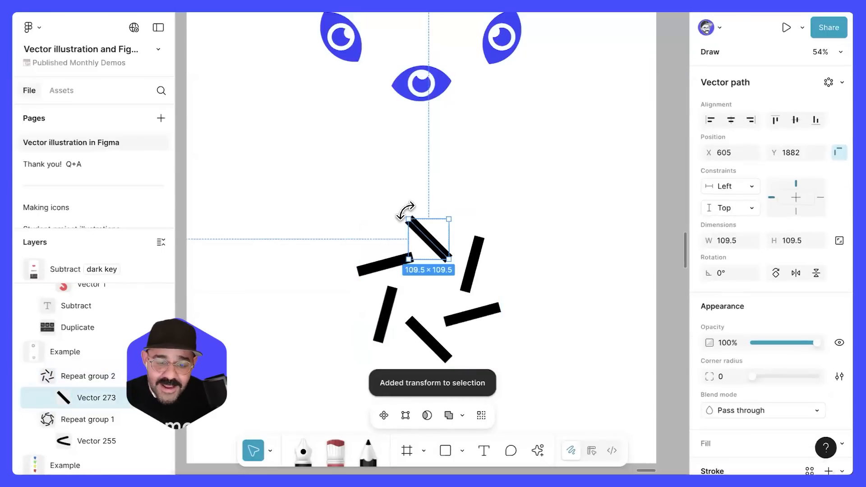
left_click_drag(456, 209, 442, 253)
scroll(426, 241, "up", 5)
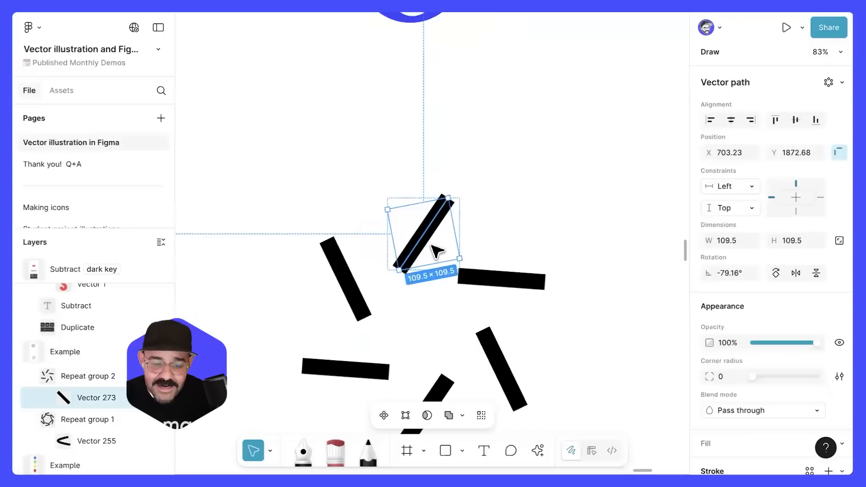
left_click(436, 251)
- Bend the source line of the new radial repeat into a curve so the copies join into a star-like ring
double_click(426, 242)
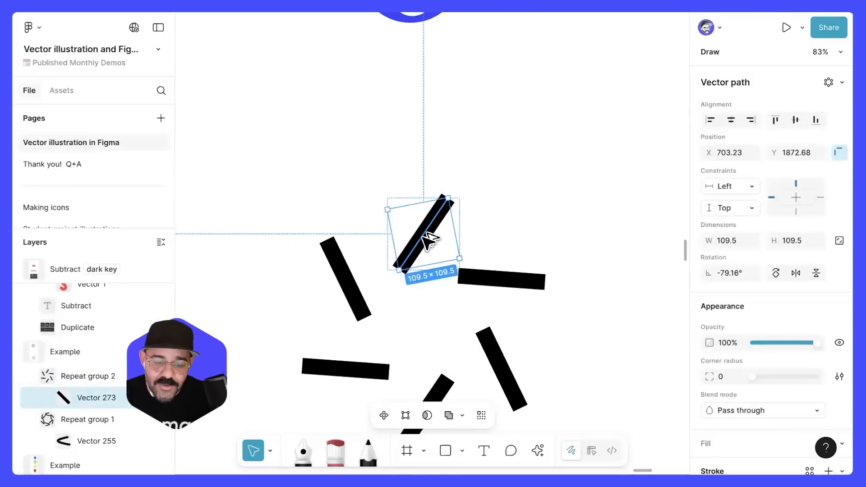
double_click(404, 268)
left_click_drag(382, 240, 452, 269)
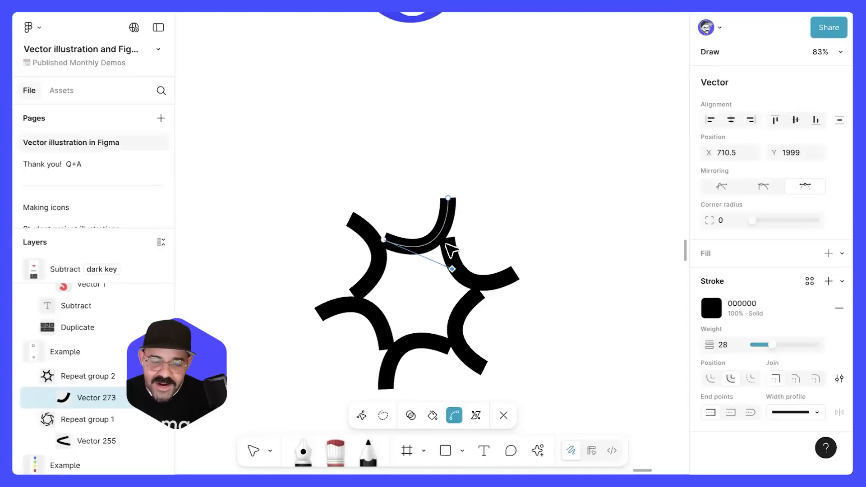
mouse_move(448, 198)
left_mouse_down()
mouse_move(456, 193)
mouse_move(464, 203)
left_mouse_up()
key("Escape")
key("Escape")
key("Escape")
scroll(522, 205, "down", 1)
scroll(496, 230, "down", 2)
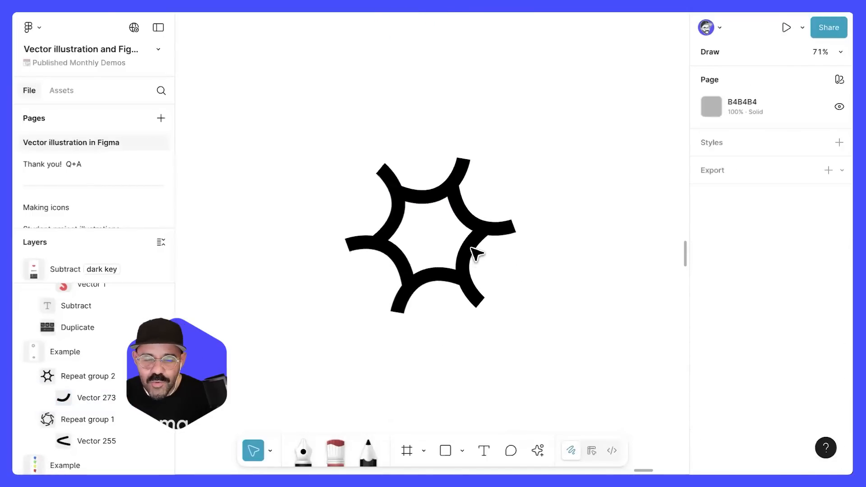
- Select the radial repeat group made from the curved strokes
left_click(477, 231)
left_click_drag(502, 180, 496, 194)
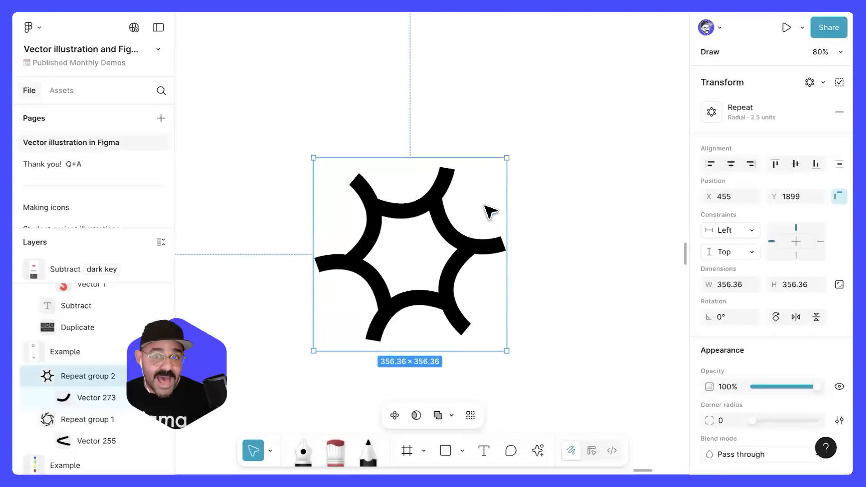
scroll(498, 223, "left", 3)
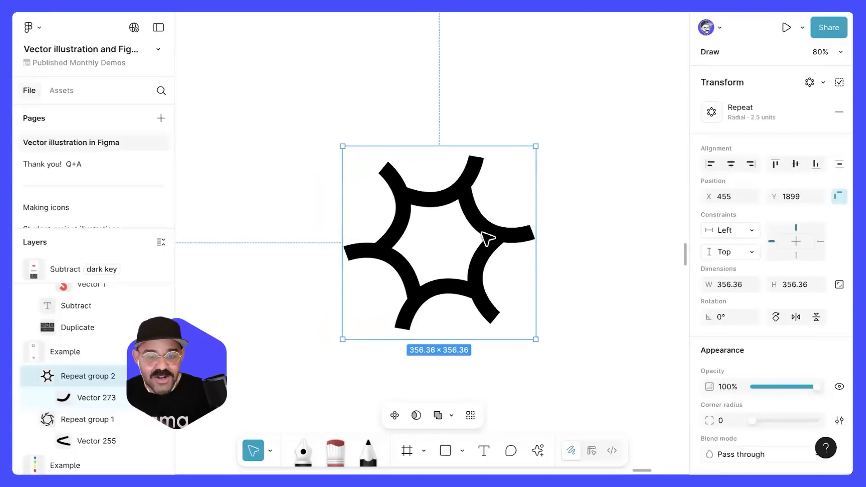
- Rotate the star-like radial repeat group to -90° and apply its repeat transform so the copies become separate vectors
left_click_drag(555, 244, 480, 285)
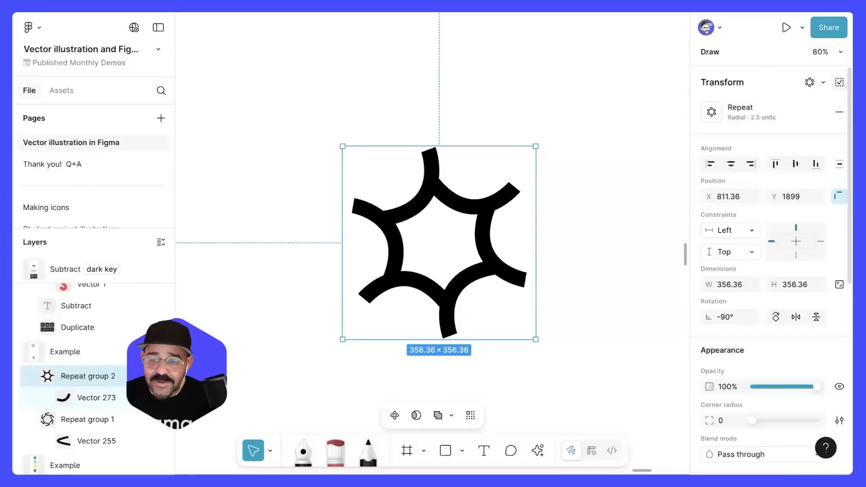
left_click(840, 82)
- Select one curved stroke inside the applied repeat group and cycle through the individual strokes one by one
double_click(422, 192)
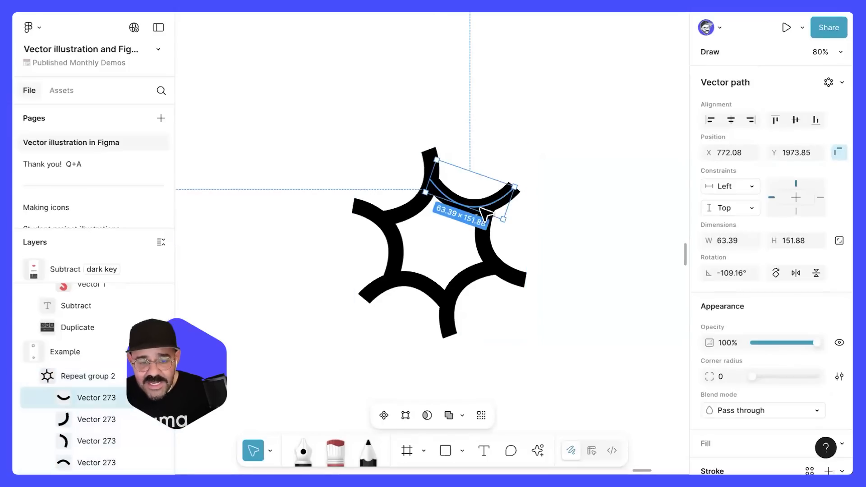
key("Tab")
key("Tab")
key("Tab")
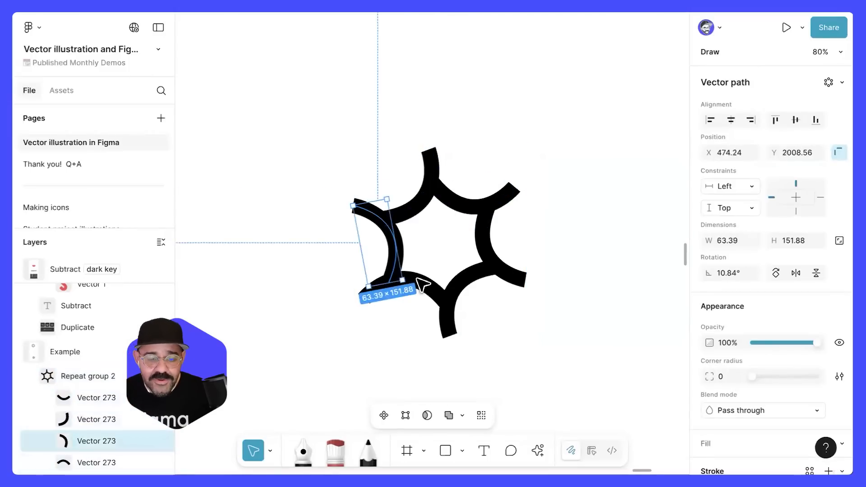
key("Tab")
key("Tab")
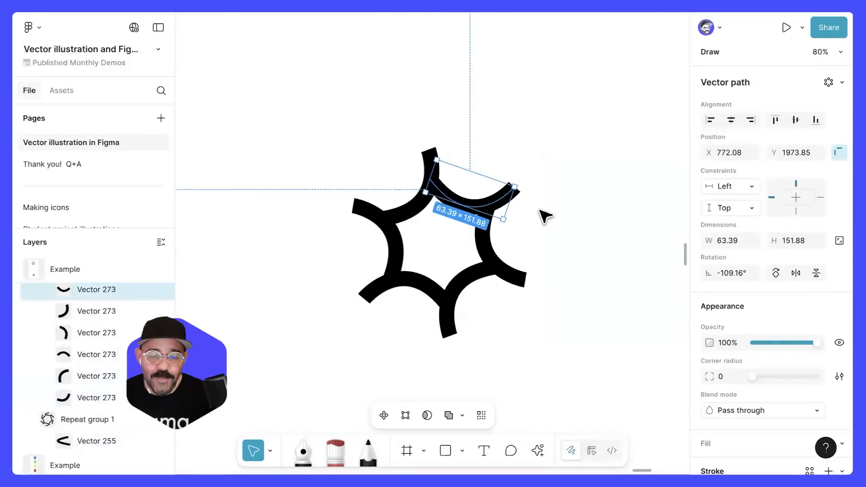
- Place a copy of the black chevron ring repeat group on the empty canvas below the Export slide
scroll(541, 215, "down", 6)
scroll(445, 284, "up", 6)
scroll(444, 284, "right", 5)
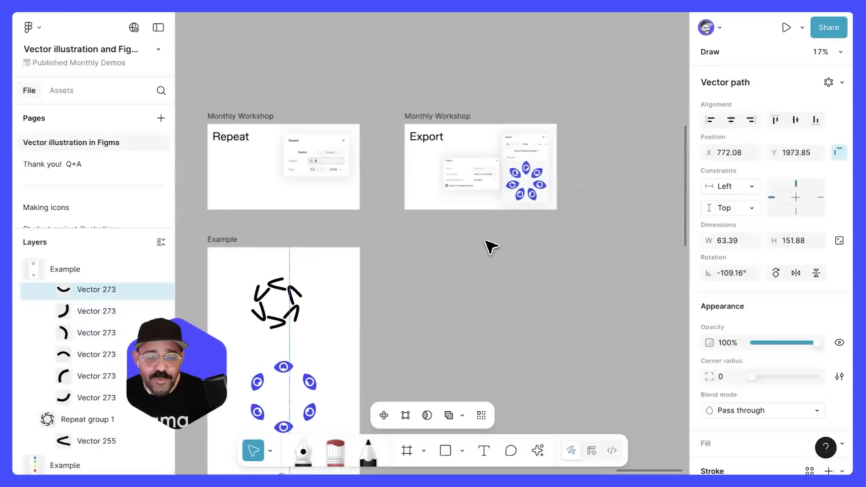
scroll(485, 245, "up", 2)
left_click(228, 317)
left_click_drag(232, 321, 454, 266)
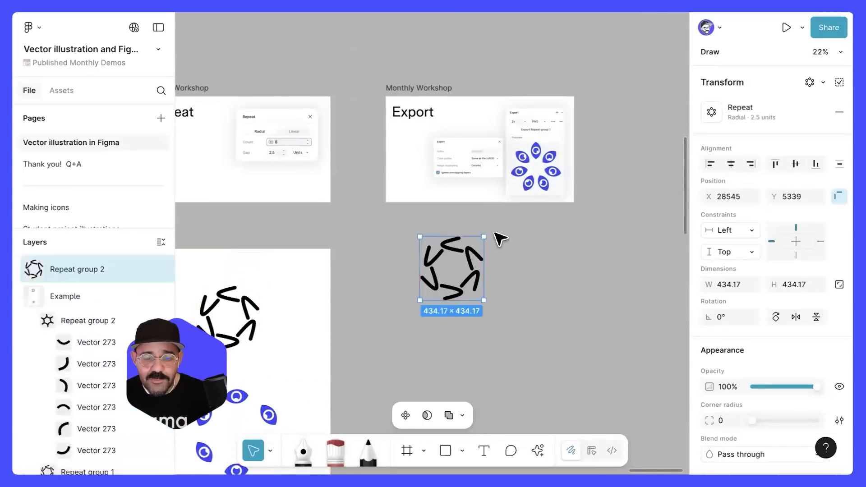
- Add a 1x PNG export setting to the copied chevron ring
scroll(499, 236, "up", 2)
scroll(499, 226, "up", 2)
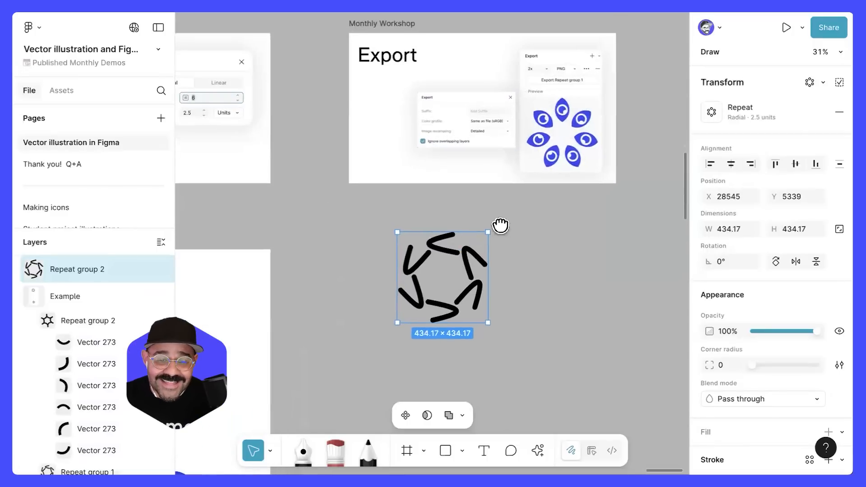
scroll(632, 252, "up", 1)
scroll(794, 265, "down", 6)
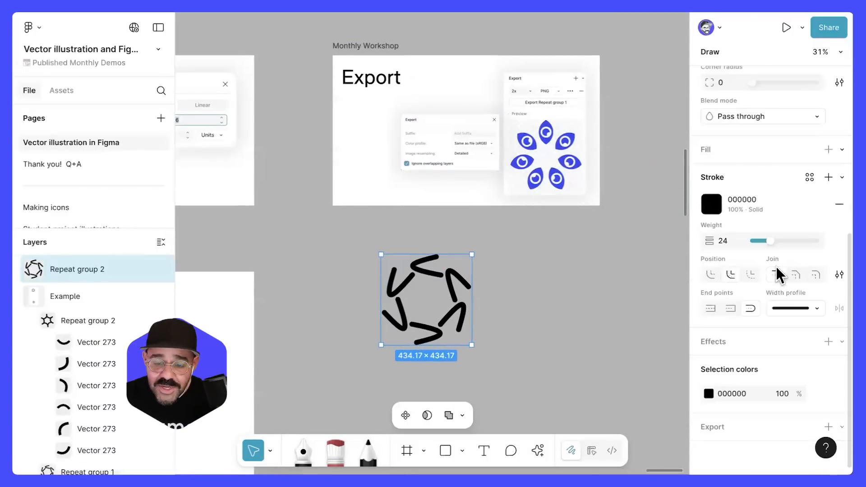
left_click(712, 428)
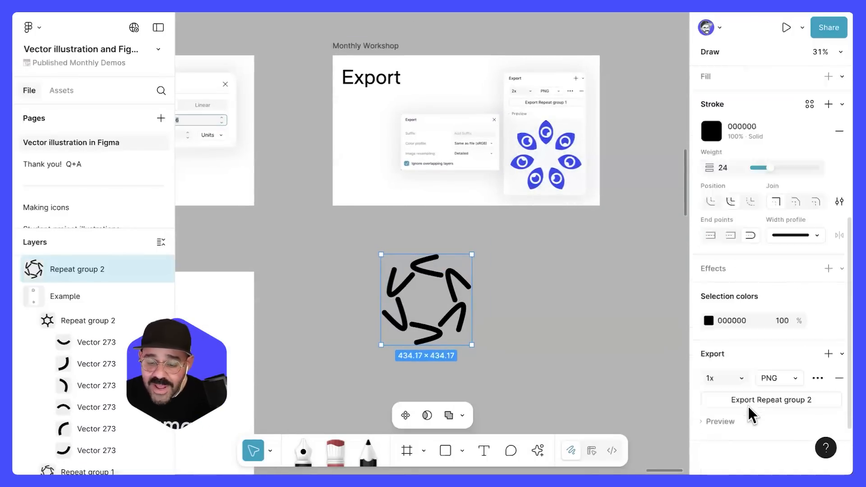
- Review the file formats and scale factors available for the ring's export setting
left_click(797, 378)
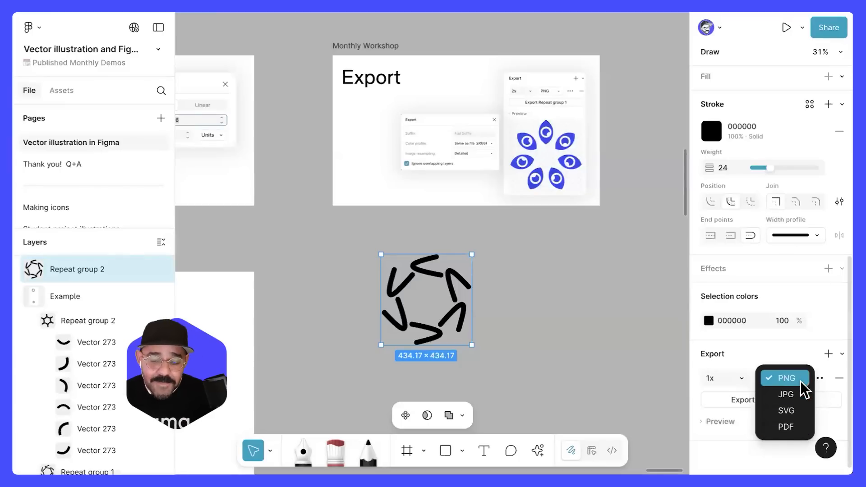
left_click(785, 348)
left_click(741, 378)
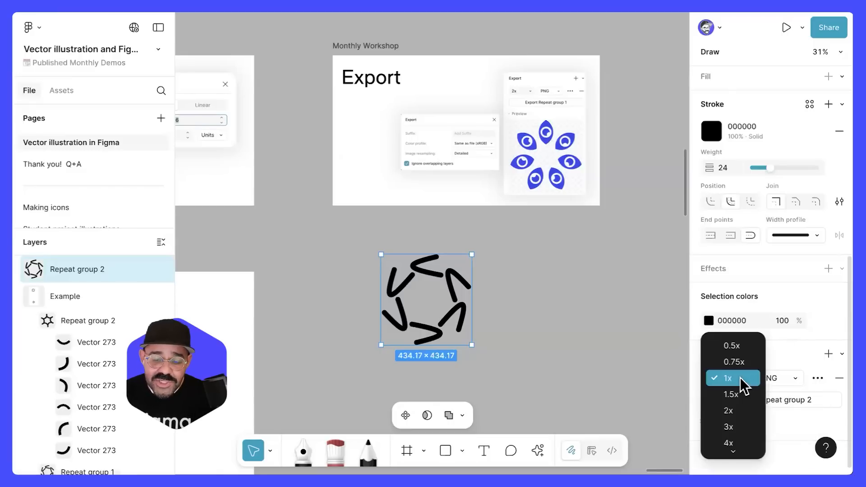
left_click(819, 378)
- Review the color profile and image resampling choices in the ring's additional export options, then close them and deselect the ring
left_click(819, 379)
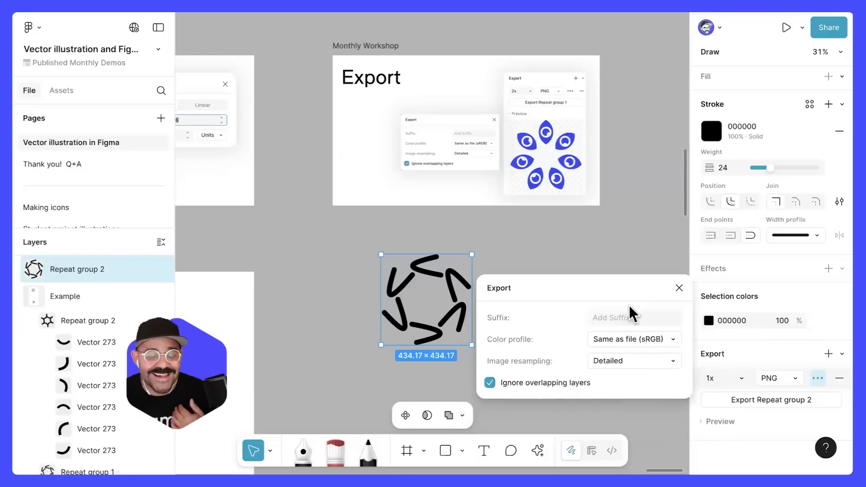
left_click(660, 339)
left_click(664, 296)
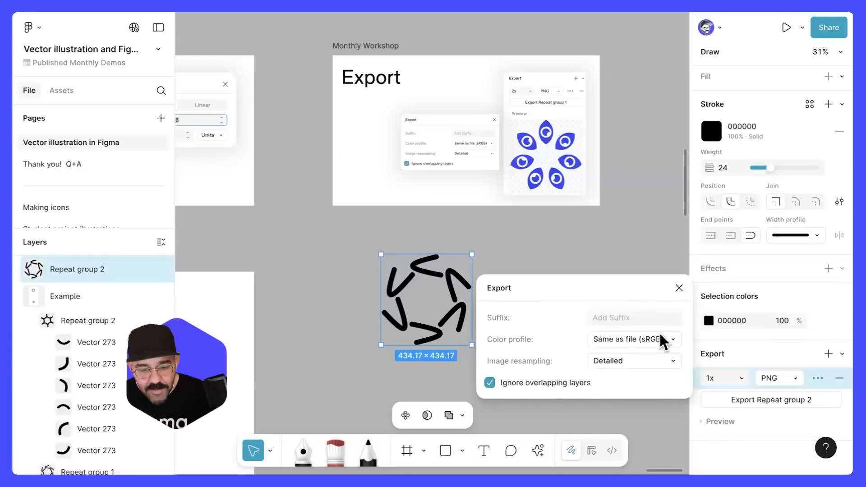
left_click(660, 361)
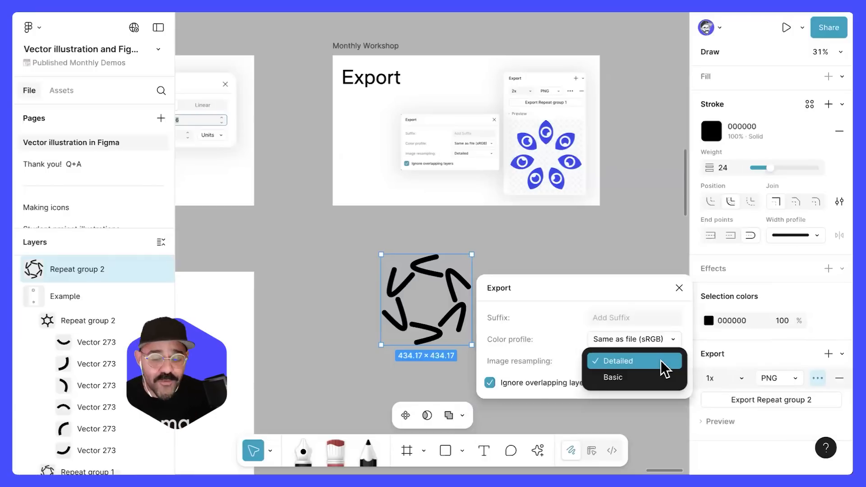
left_click(561, 362)
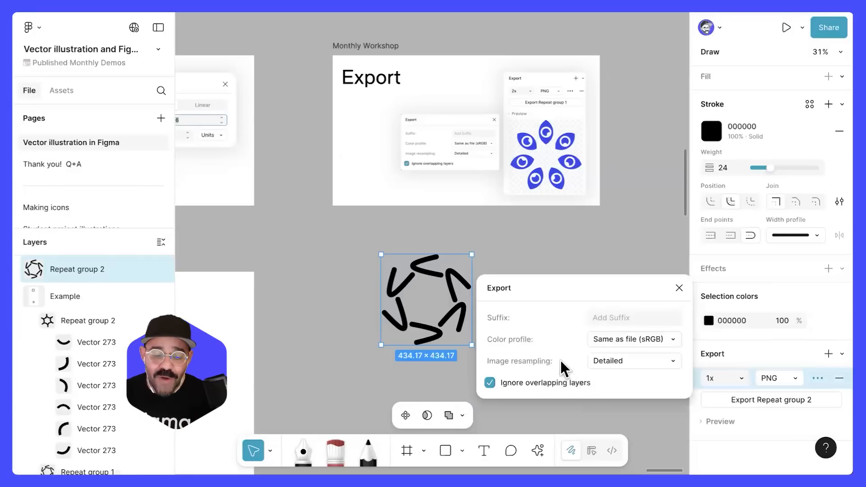
left_click(679, 288)
left_click(534, 298)
- Go back across the workshop slides and examples to the opening Vector illustration and Figma Draw title slide
scroll(534, 298, "down", 6)
scroll(655, 177, "left", 10)
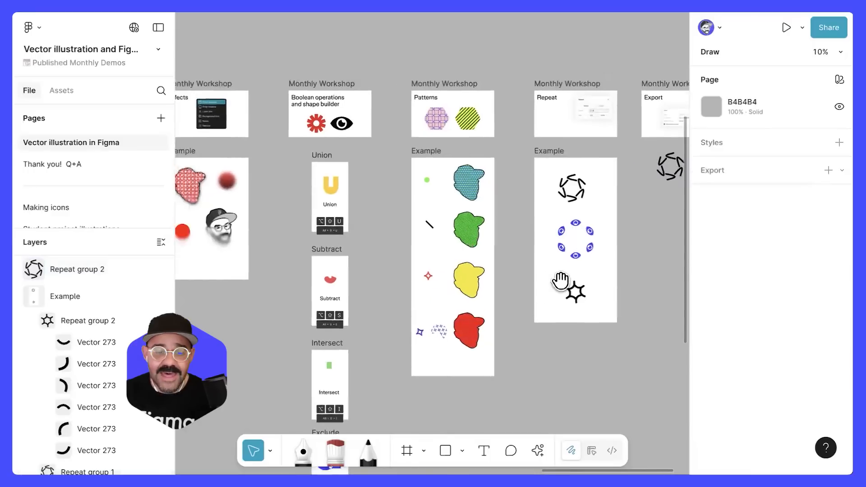
scroll(370, 233, "left", 15)
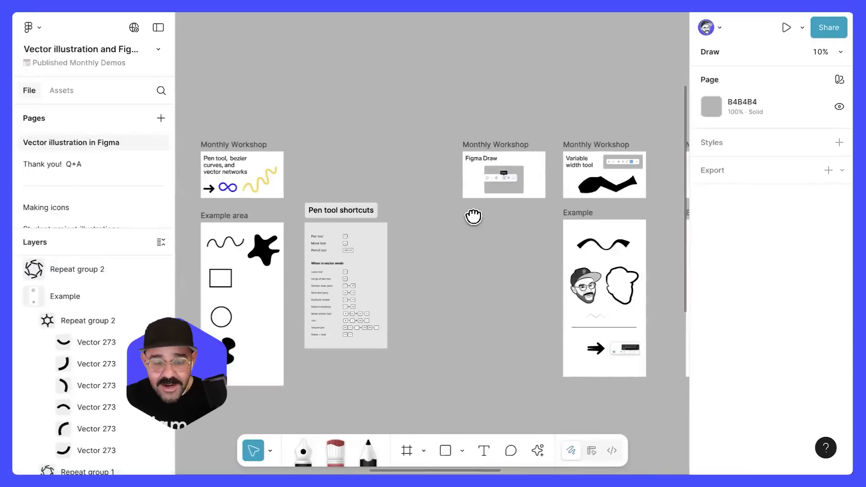
scroll(519, 194, "left", 12)
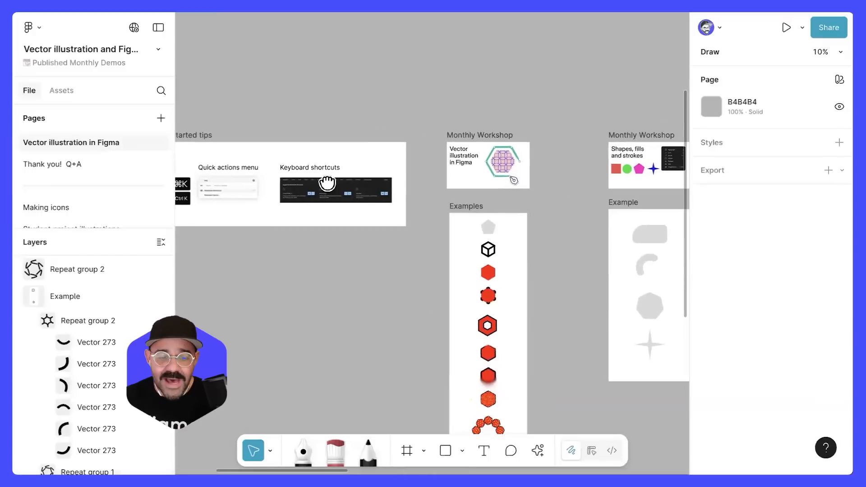
scroll(300, 145, "up", 5)
scroll(299, 145, "up", 3)
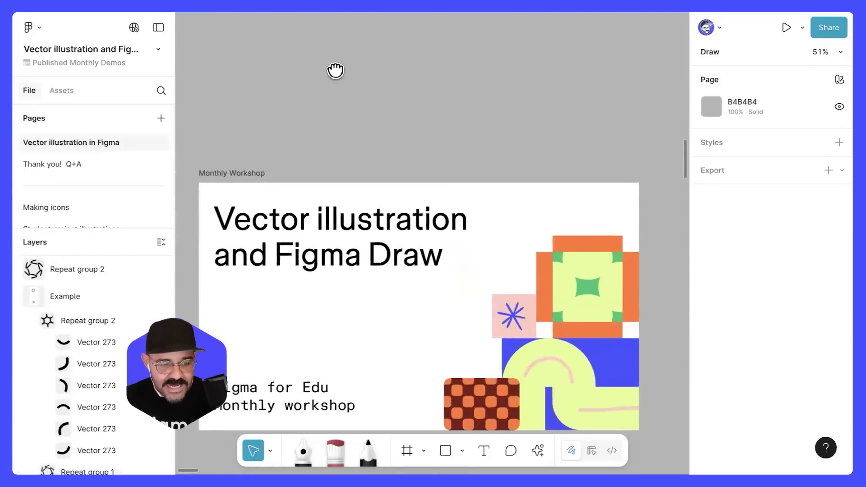
- Enlarge the page list and view the Making icons and Student project illustrations pages
left_click_drag(133, 311, 134, 399)
left_click(75, 211)
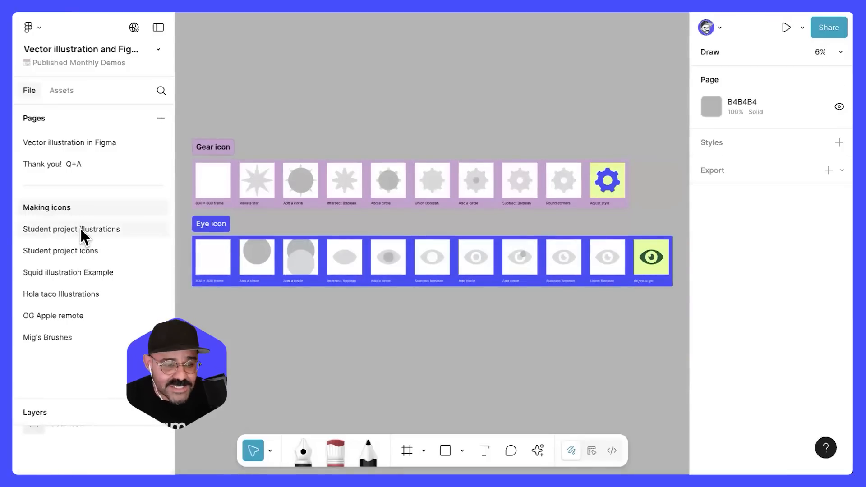
left_click(81, 229)
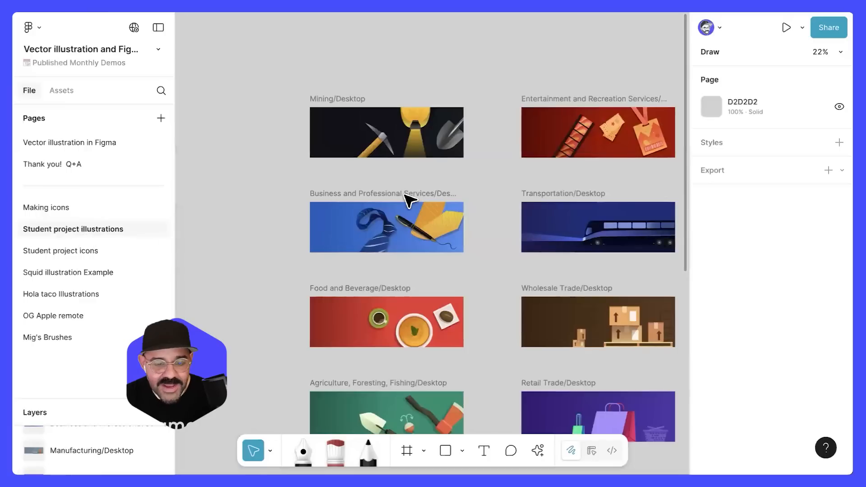
- Open the Student project icons page and examine the People & Emotions and Art & Imagery icons up close
left_click(96, 252)
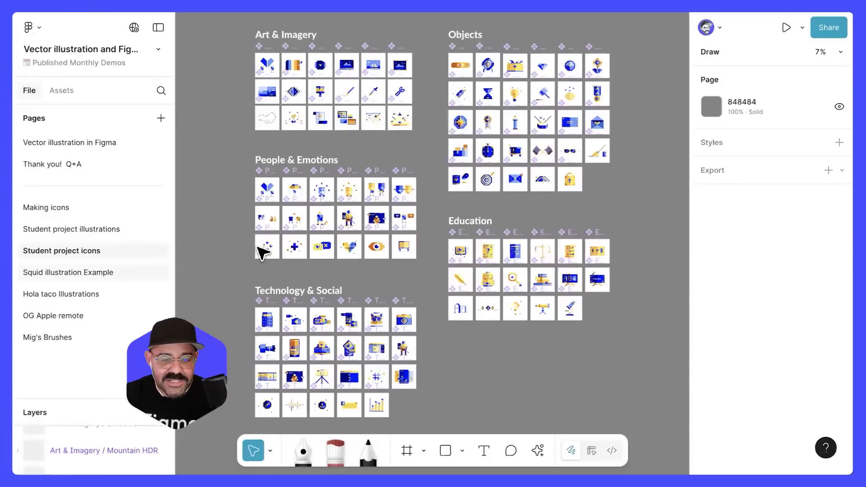
scroll(280, 265, "up", 3)
scroll(321, 291, "up", 6)
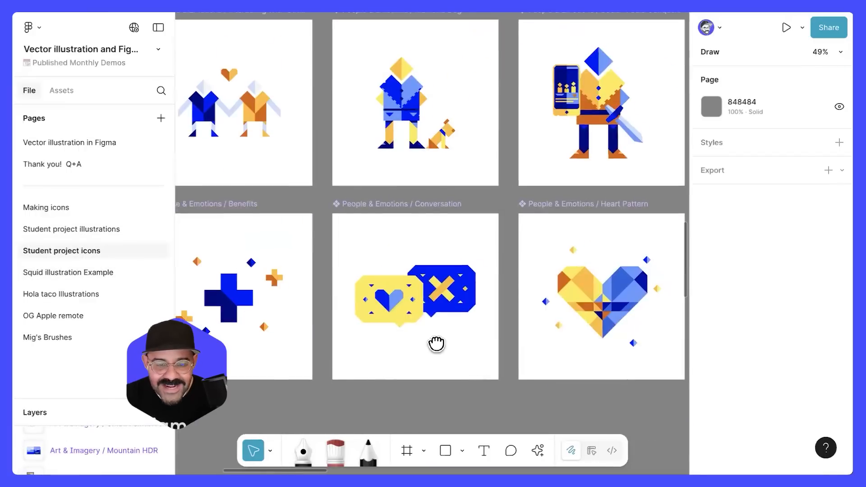
scroll(420, 237, "down", 5)
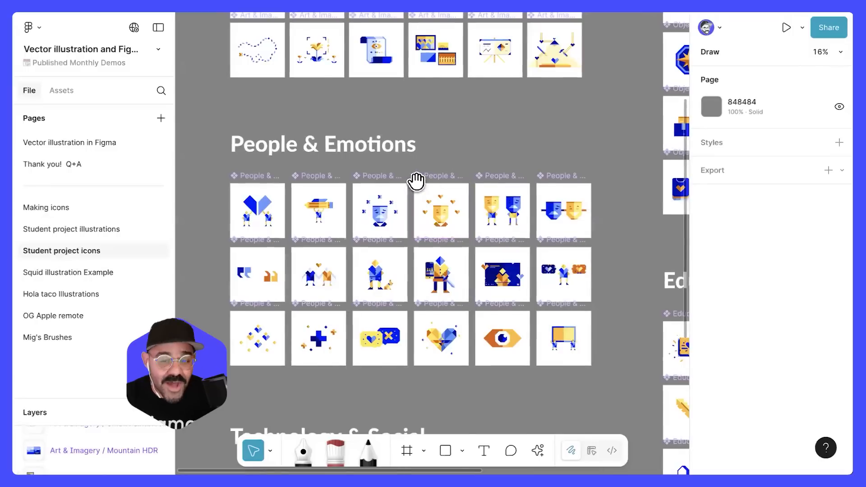
scroll(416, 183, "up", 5)
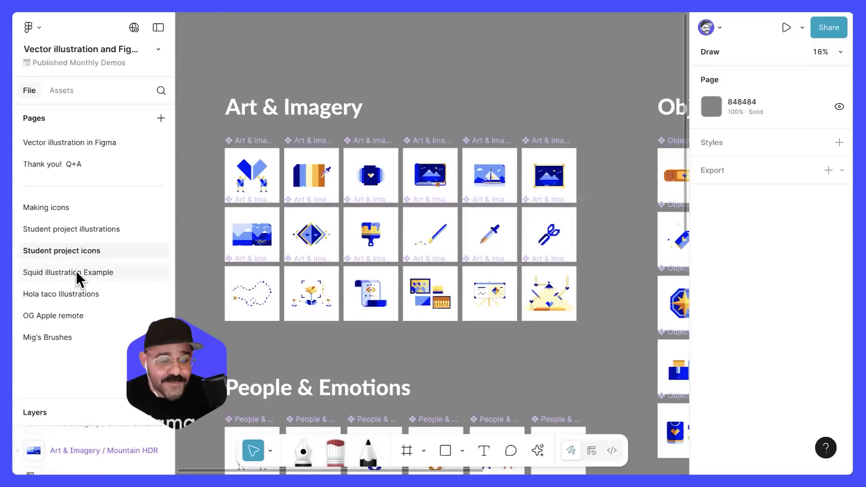
- View the Squid illustration Example and Hola taco Illustrations pages
left_click(80, 273)
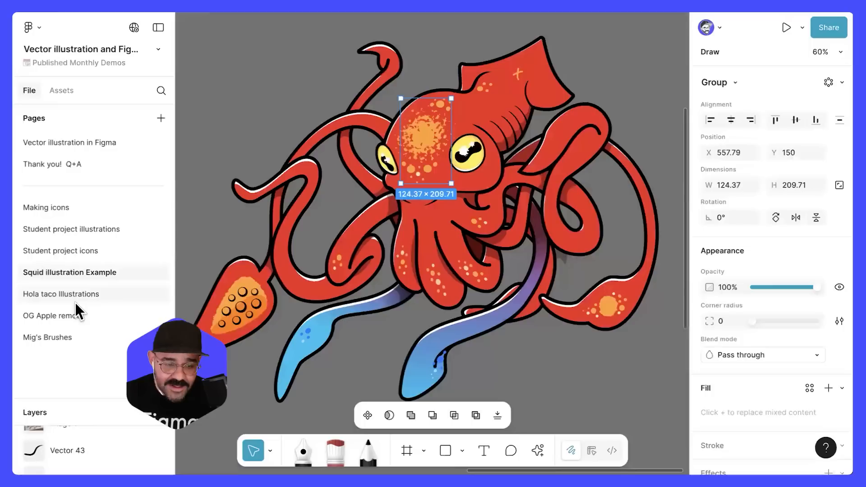
left_click(77, 296)
left_click_drag(512, 279, 397, 299)
- Open the OG Apple remote page and select the round button behind the MENU label for a closer look
left_click(89, 315)
scroll(436, 144, "up", 10)
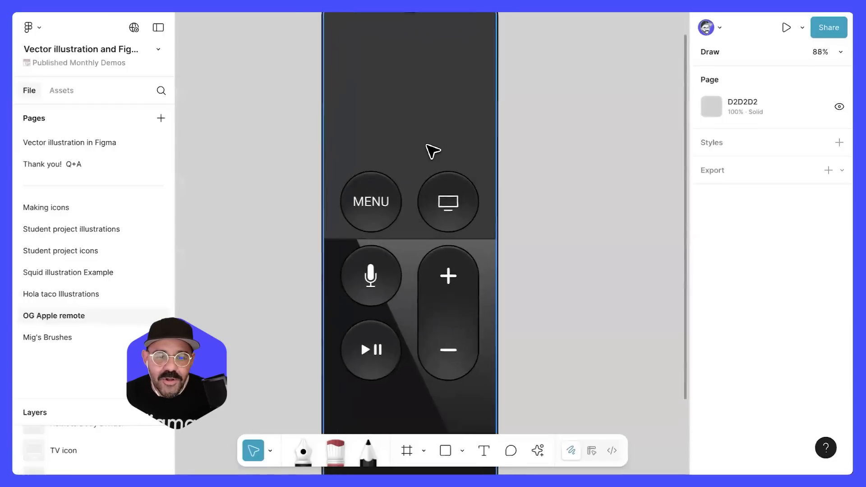
scroll(274, 212, "up", 6)
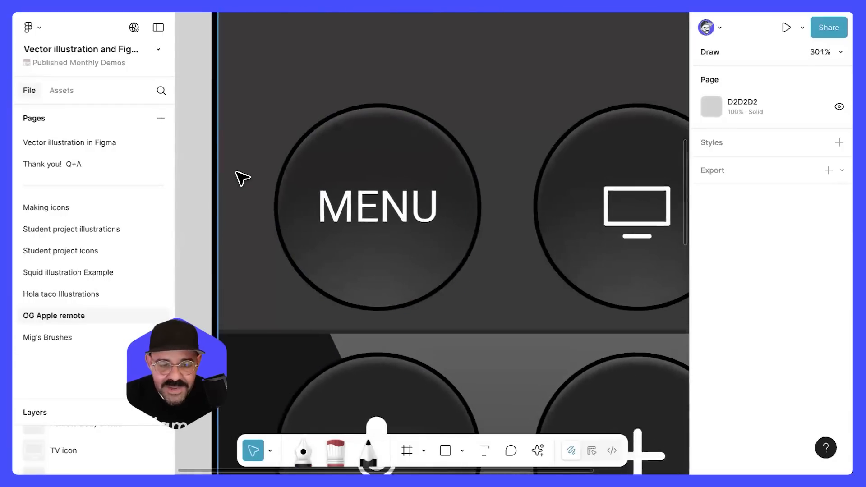
left_click(439, 135)
scroll(354, 199, "down", 6)
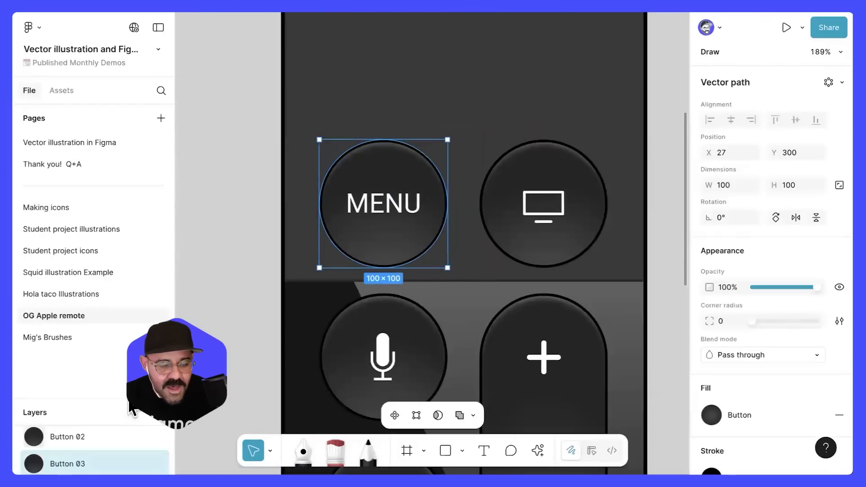
- Enlarge the layer list to examine the remote's layers, then deselect the button and view the whole remote
left_click_drag(131, 400, 150, 121)
scroll(95, 316, "up", 5)
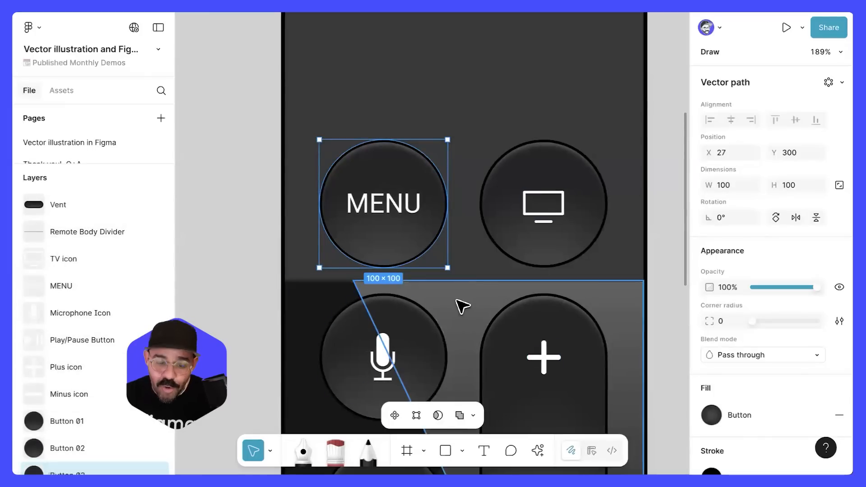
scroll(460, 306, "down", 5)
scroll(531, 289, "down", 5)
left_click(540, 265)
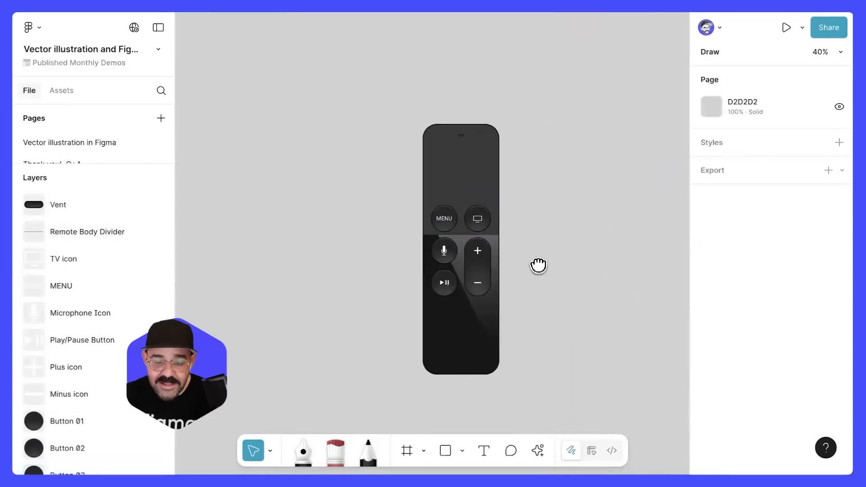
scroll(539, 265, "down", 1)
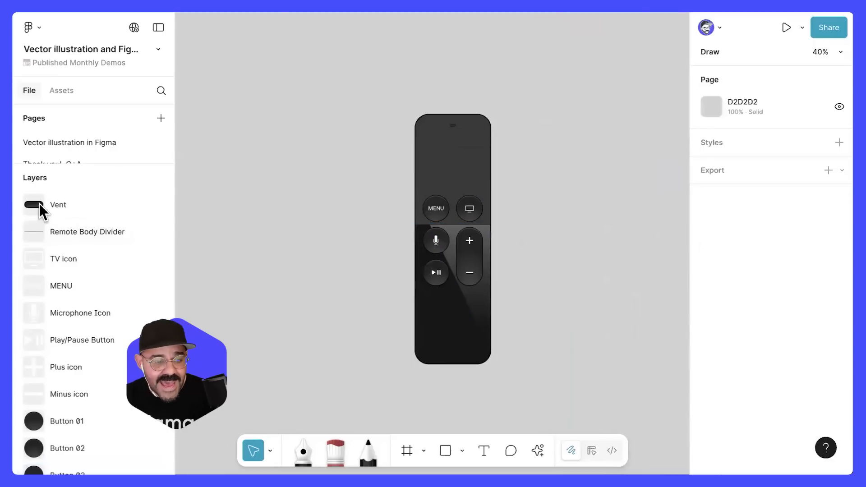
- Expand the page list again, open the brushes page and clear the selection to view the brush samples
mouse_move(86, 165)
left_mouse_down()
mouse_move(103, 391)
mouse_move(90, 393)
left_mouse_up()
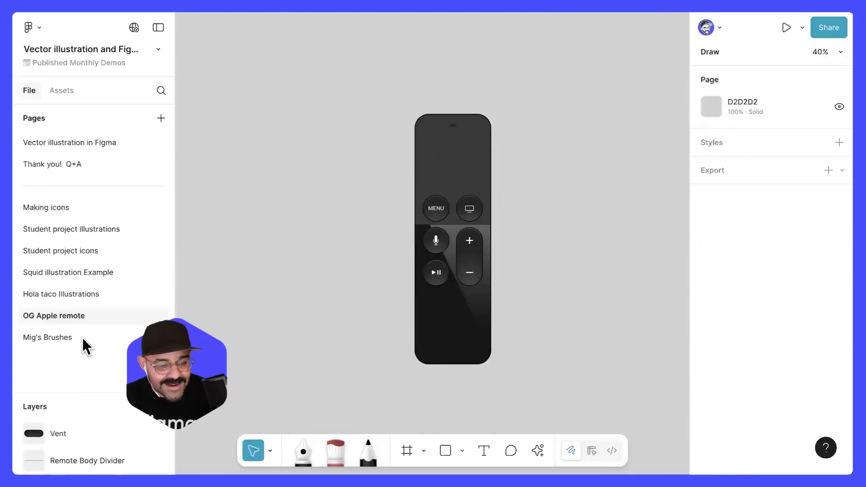
left_click(82, 338)
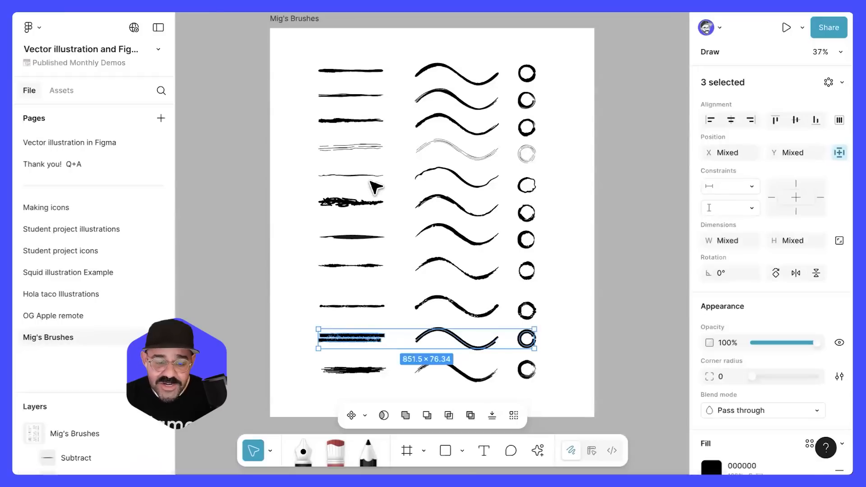
left_click(606, 326)
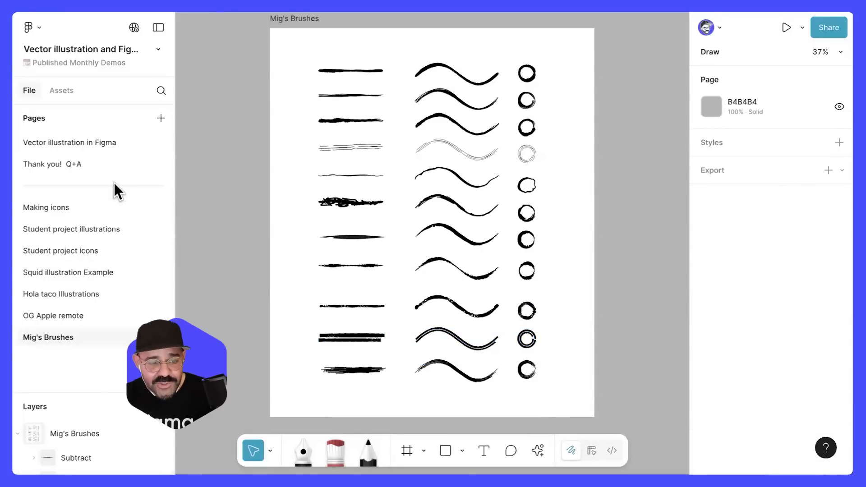
- Return to the title slide on the Vector illustration in Figma page, then open the Thank you! Q+A page
left_click(110, 141)
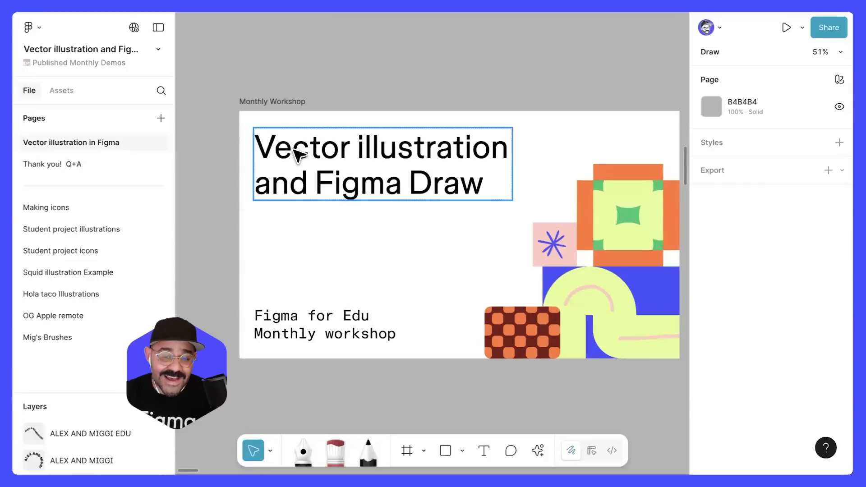
scroll(300, 148, "down", 2)
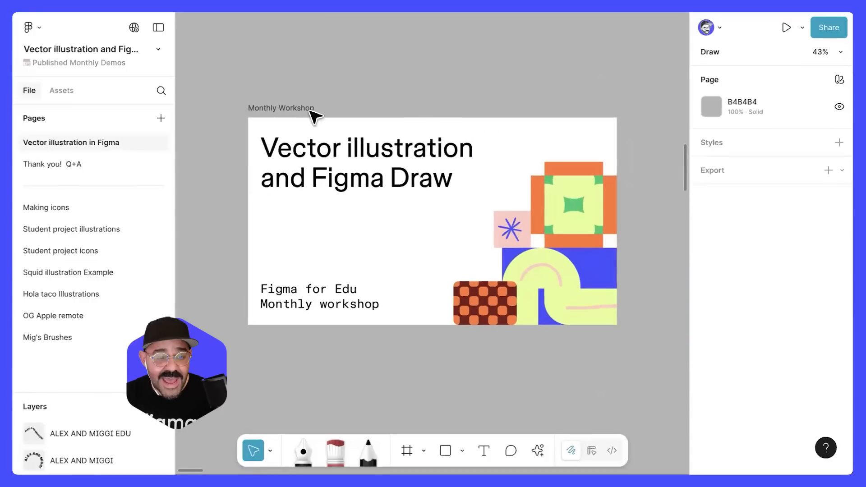
left_click(58, 162)
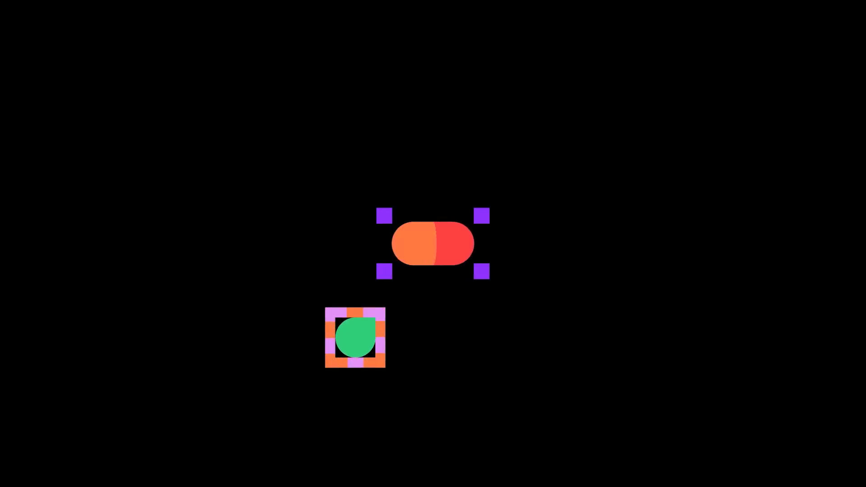